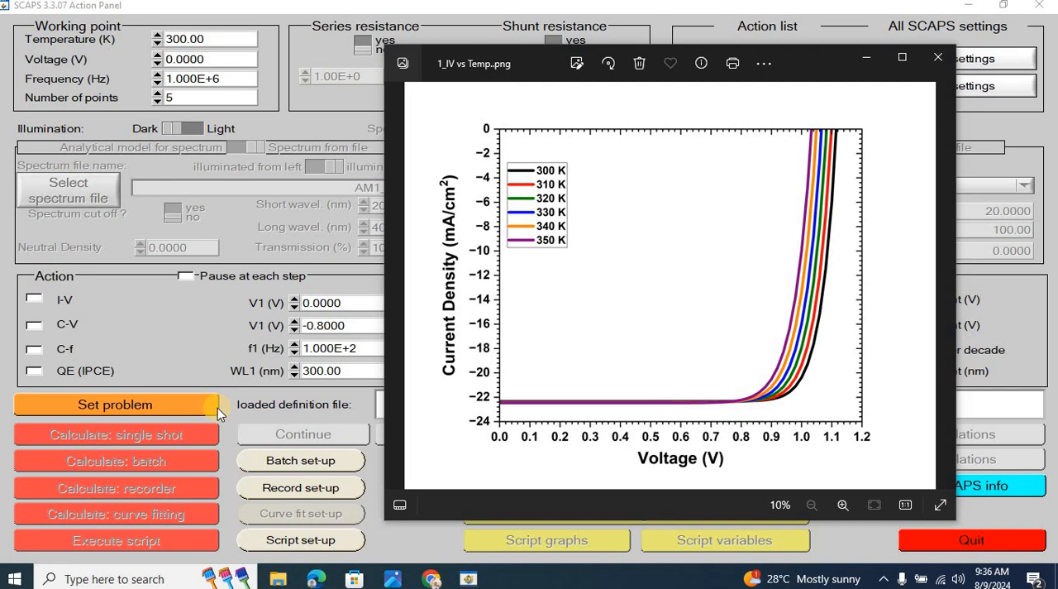
Look through the temperature plots of the I-V curves, Voc and Jsc, and efficiency and fill factor, and close the image viewer.
{"action": "left_click", "coordinate": [751, 121]}
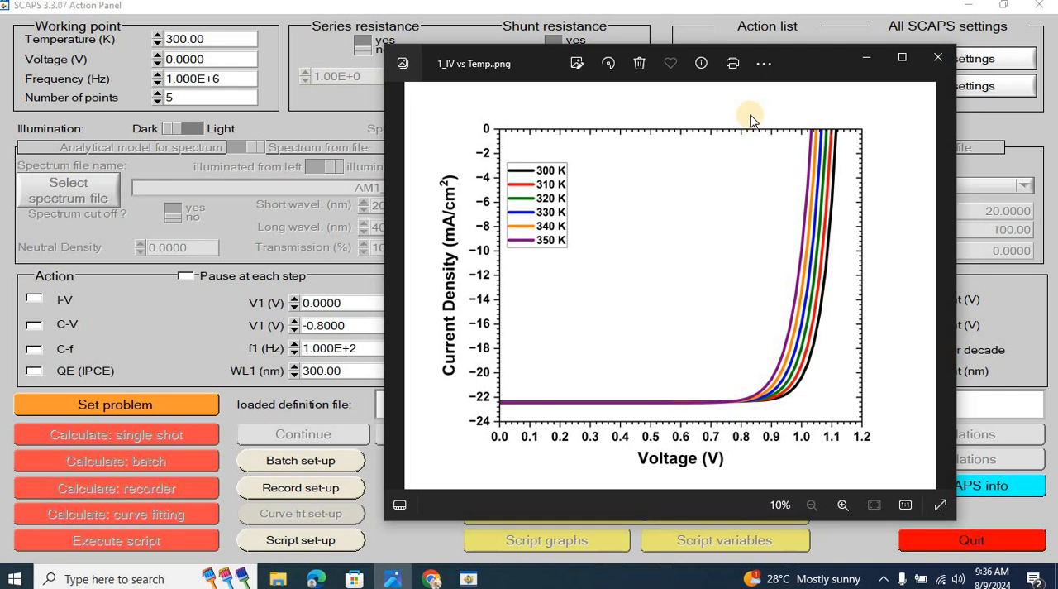
{"action": "key", "text": "Right"}
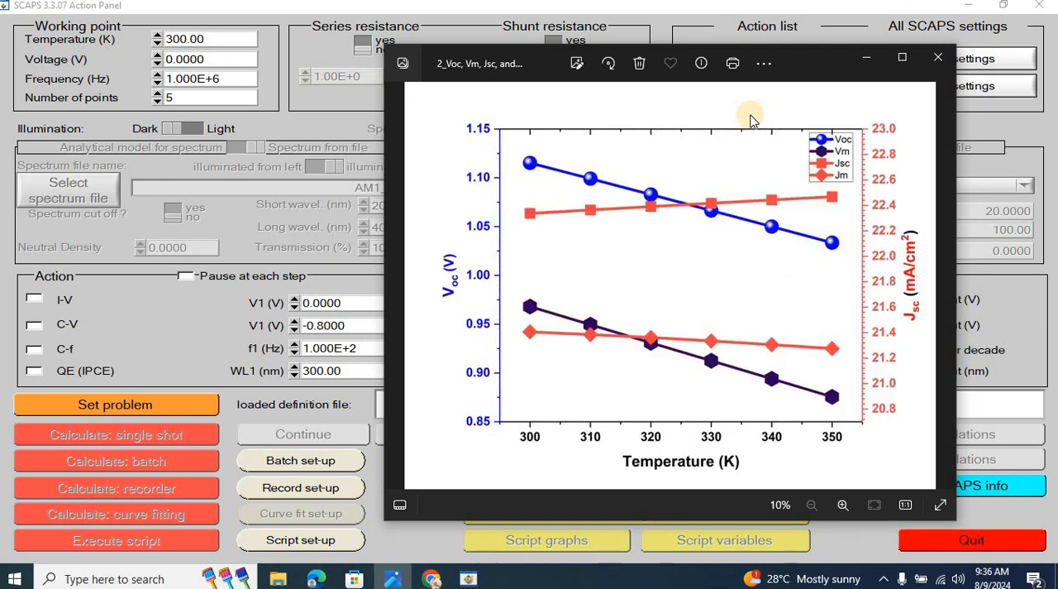
{"action": "key", "text": "Right"}
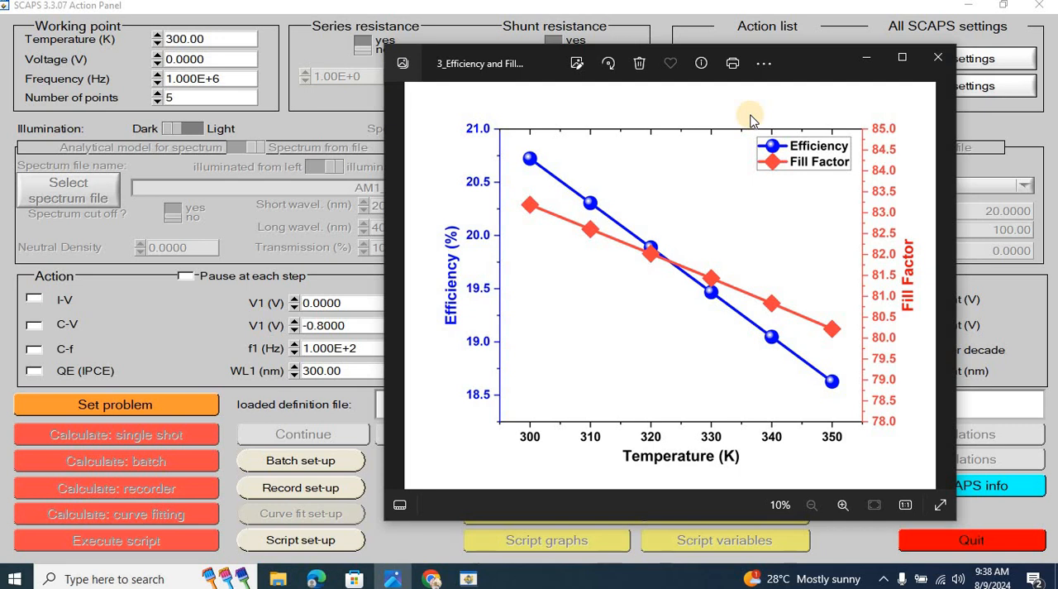
{"action": "left_click", "coordinate": [399, 8]}
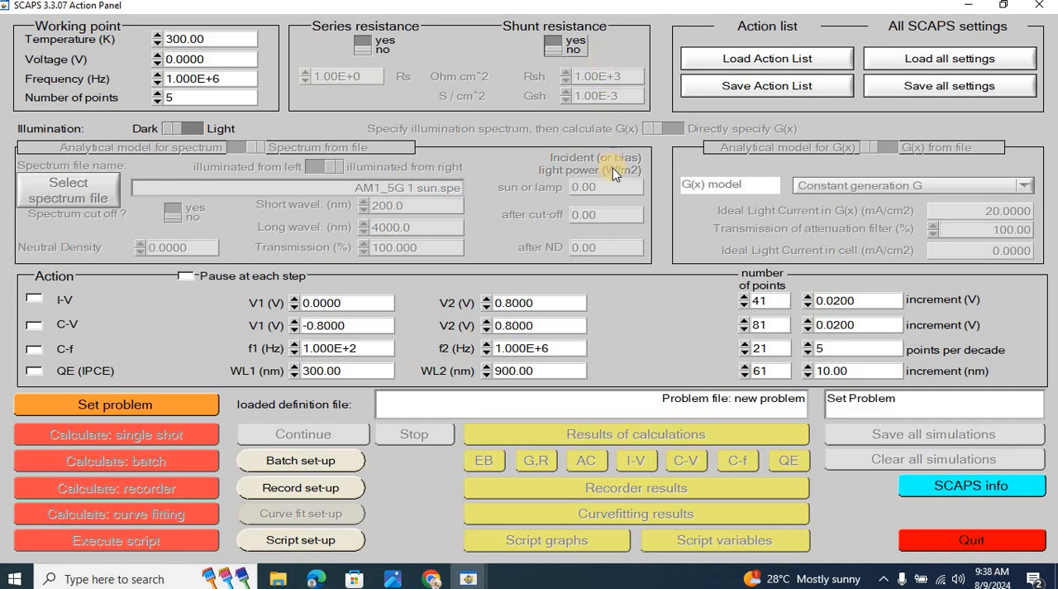
{"action": "left_click", "coordinate": [393, 579]}
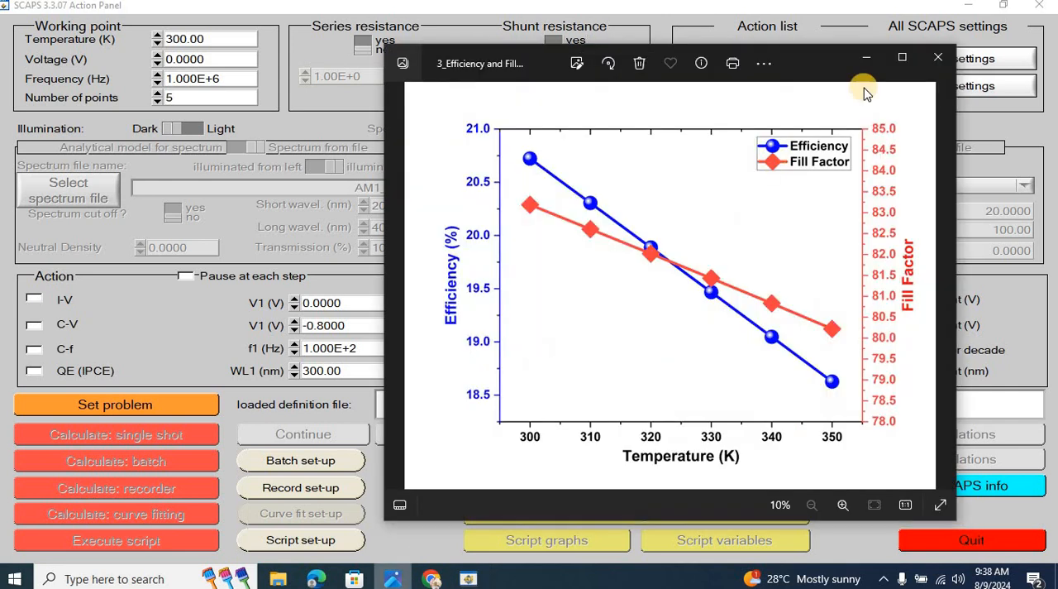
{"action": "left_click", "coordinate": [938, 56]}
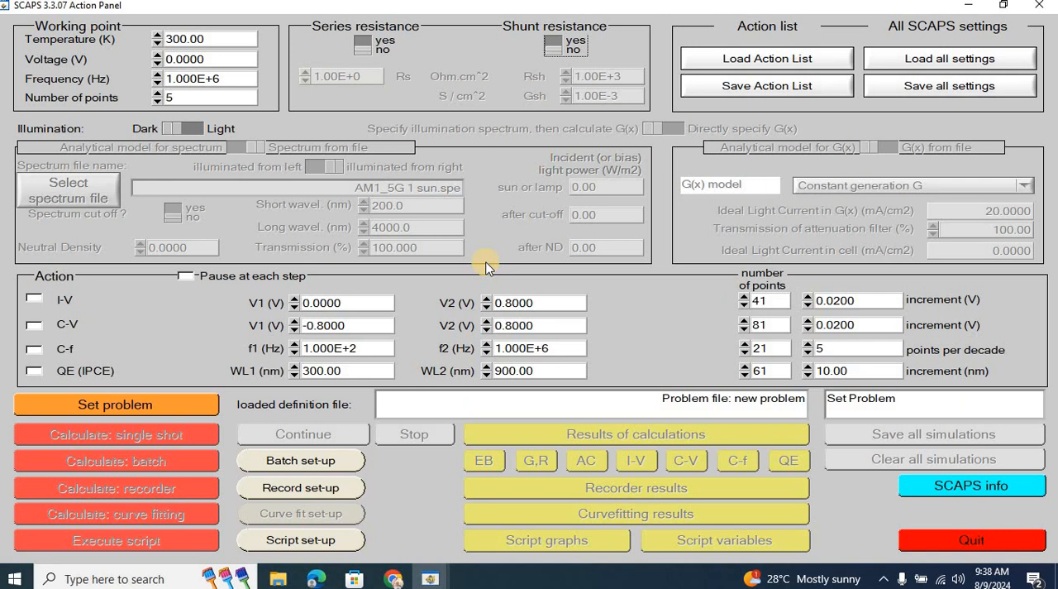
Switch to Chrome, view the Silvaco TCAD thermal analysis and SCAPS 1D perovskite tutorial videos, and close the browser.
{"action": "left_click", "coordinate": [395, 576]}
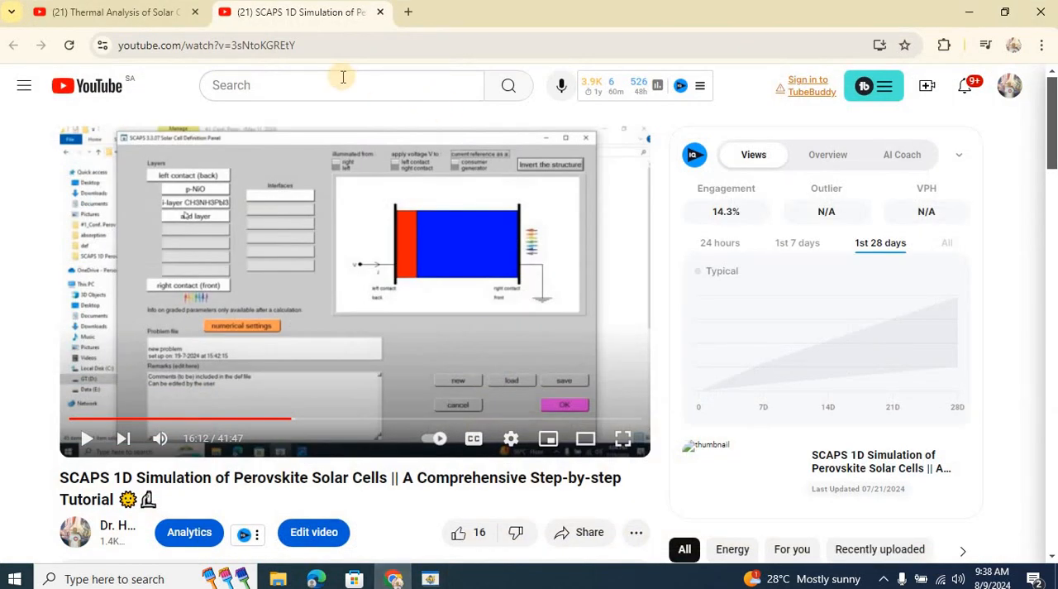
{"action": "left_click", "coordinate": [125, 19]}
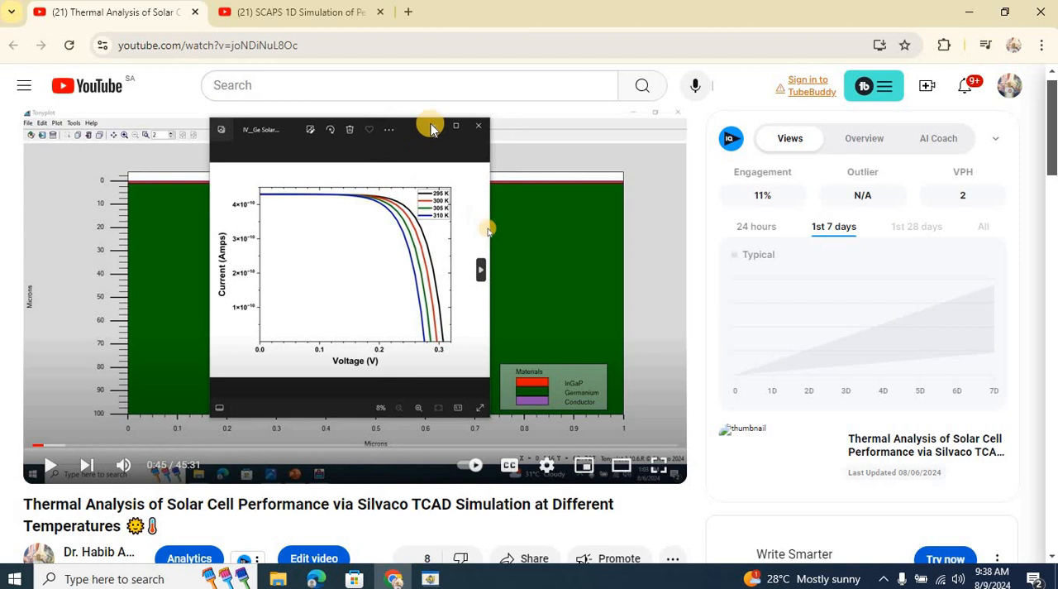
{"action": "left_click", "coordinate": [305, 13]}
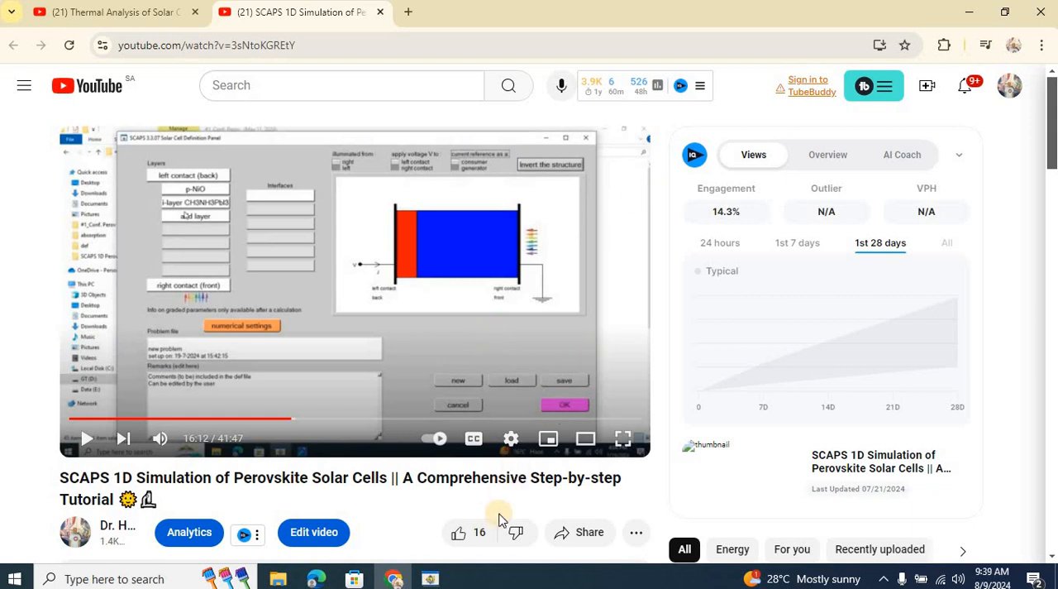
{"action": "mouse_move", "coordinate": [432, 579]}
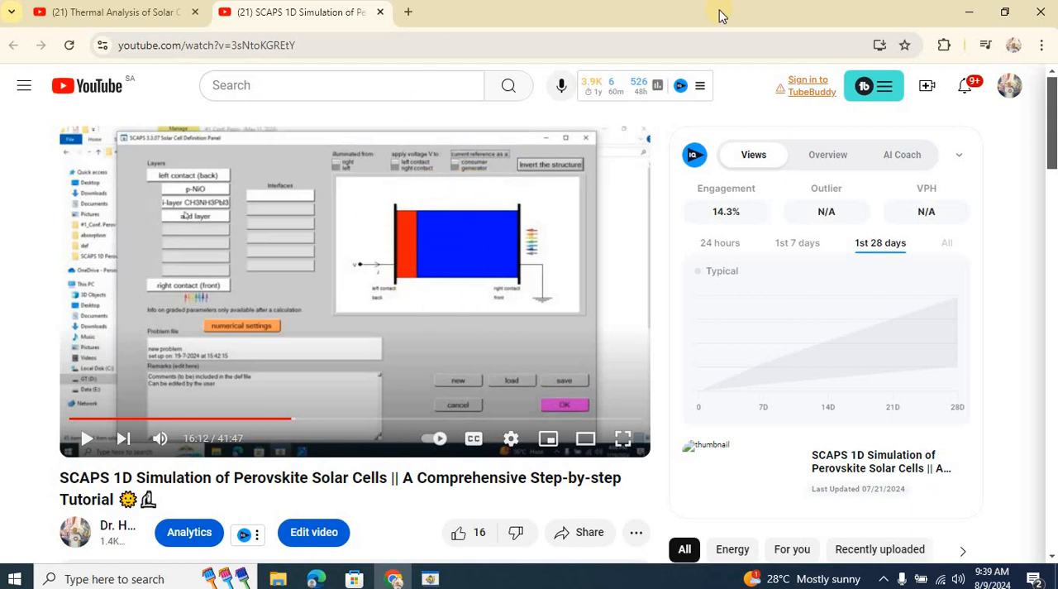
{"action": "left_click", "coordinate": [1045, 19]}
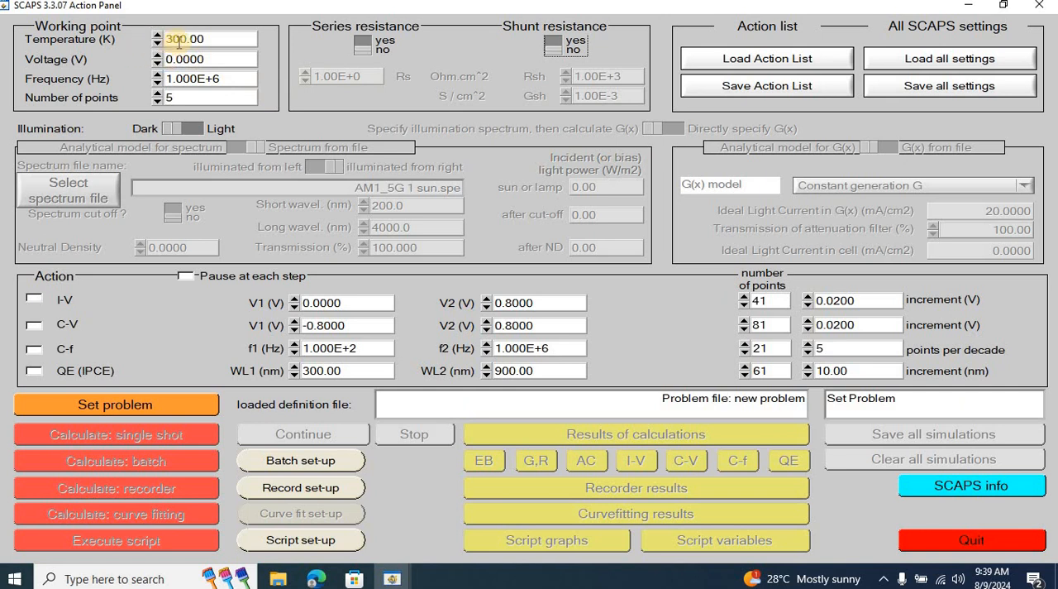
Switch the illumination to light and enable the I-V action with stopping after Voc.
{"action": "left_click", "coordinate": [213, 40]}
{"action": "left_click", "coordinate": [190, 129]}
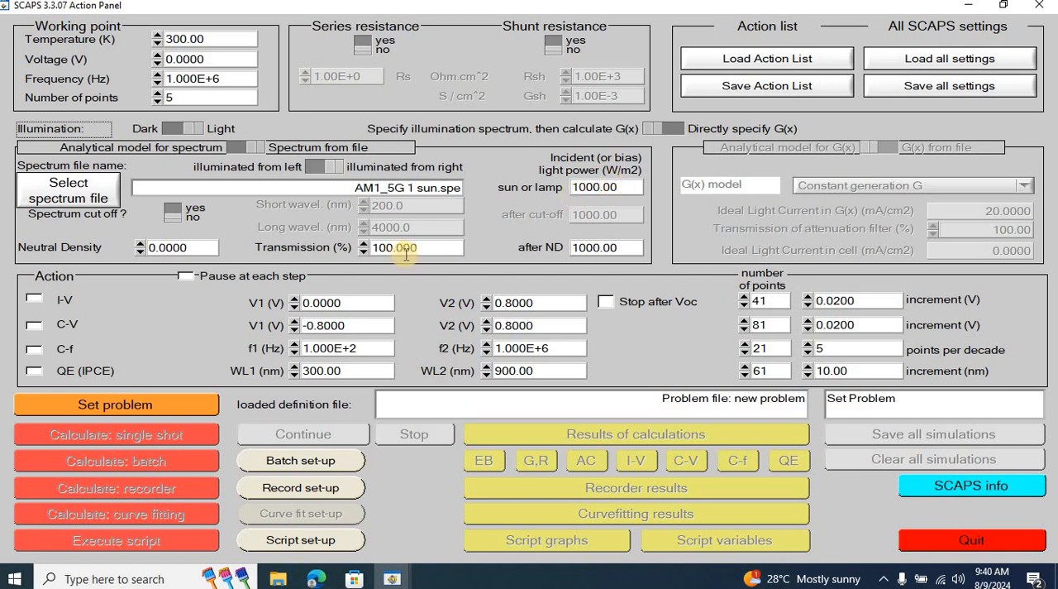
{"action": "left_click", "coordinate": [38, 301]}
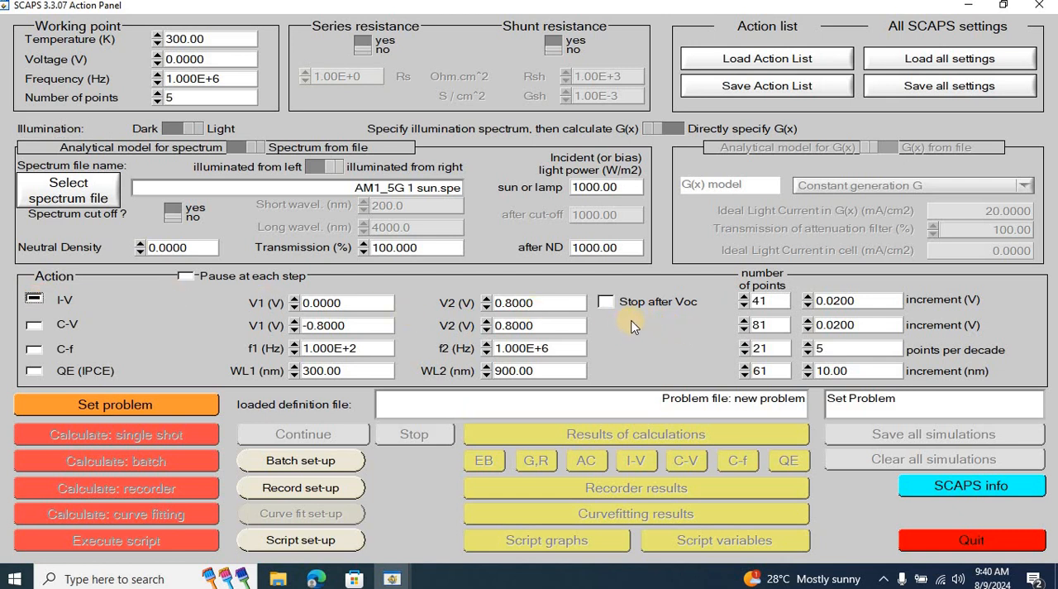
{"action": "left_click", "coordinate": [611, 300]}
Set the I-V sweep's end voltage V2 to 1.5 V, keeping Stop after Voc enabled.
{"action": "double_click", "coordinate": [553, 301]}
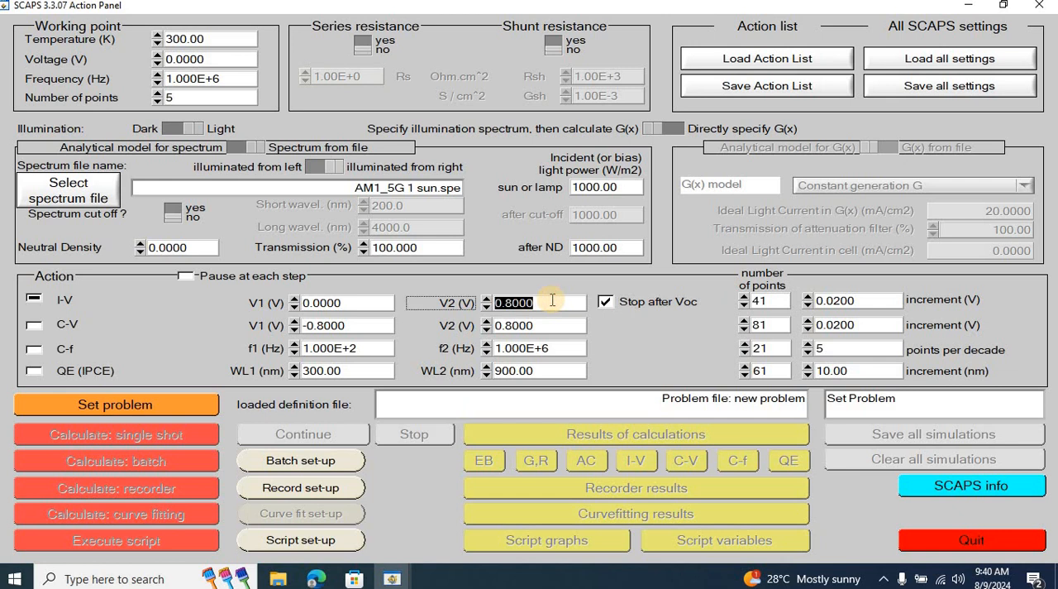
{"action": "type", "text": "1.5"}
{"action": "left_click", "coordinate": [606, 303]}
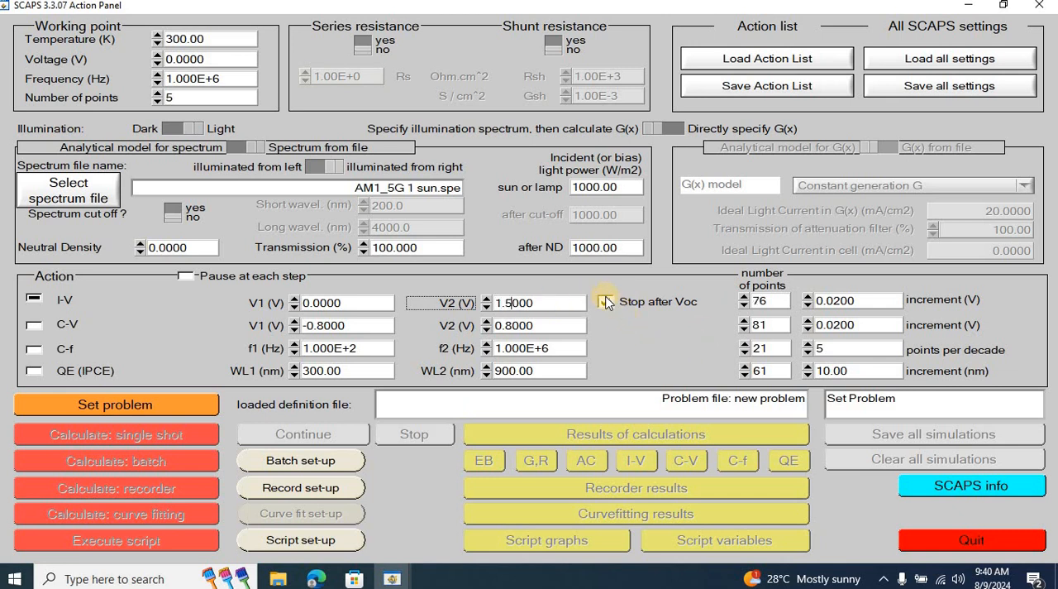
{"action": "left_click", "coordinate": [606, 303]}
Enable the QE (IPCE) action and set its starting wavelength WL1 to 100 nm.
{"action": "left_click", "coordinate": [32, 373]}
{"action": "double_click", "coordinate": [341, 372]}
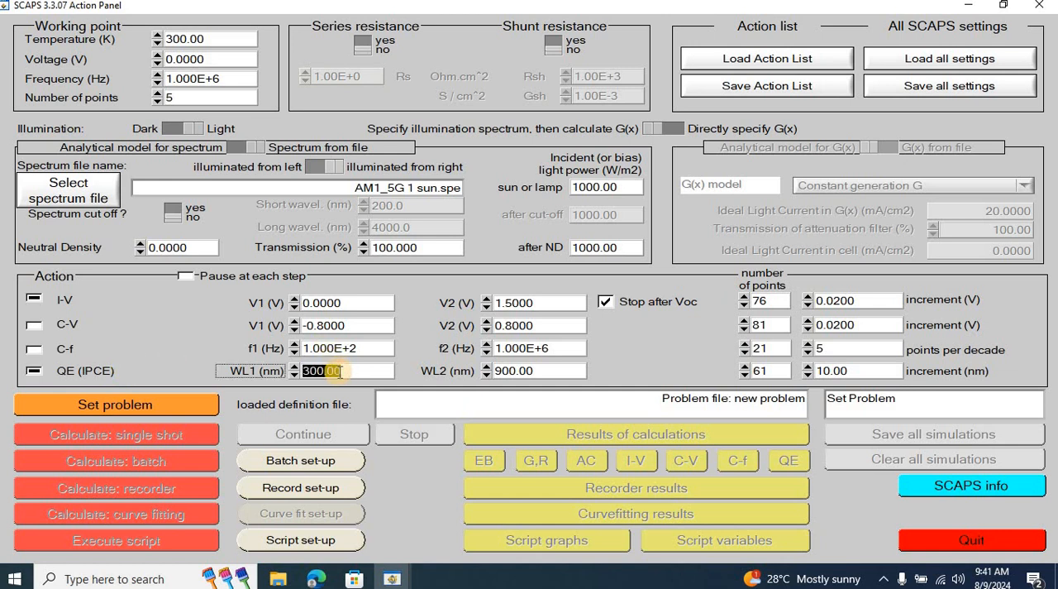
{"action": "type", "text": "100"}
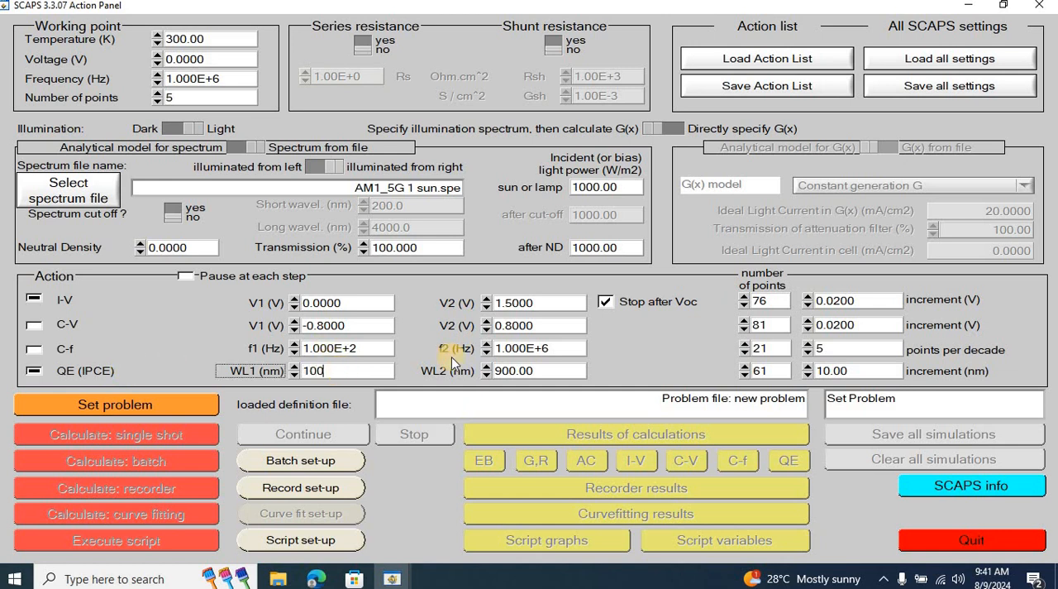
{"action": "left_click", "coordinate": [655, 366]}
{"action": "left_click", "coordinate": [325, 370]}
Open the solar cell definition and load the Perovskite3_abs.def problem file from the def folder.
{"action": "left_click", "coordinate": [198, 405]}
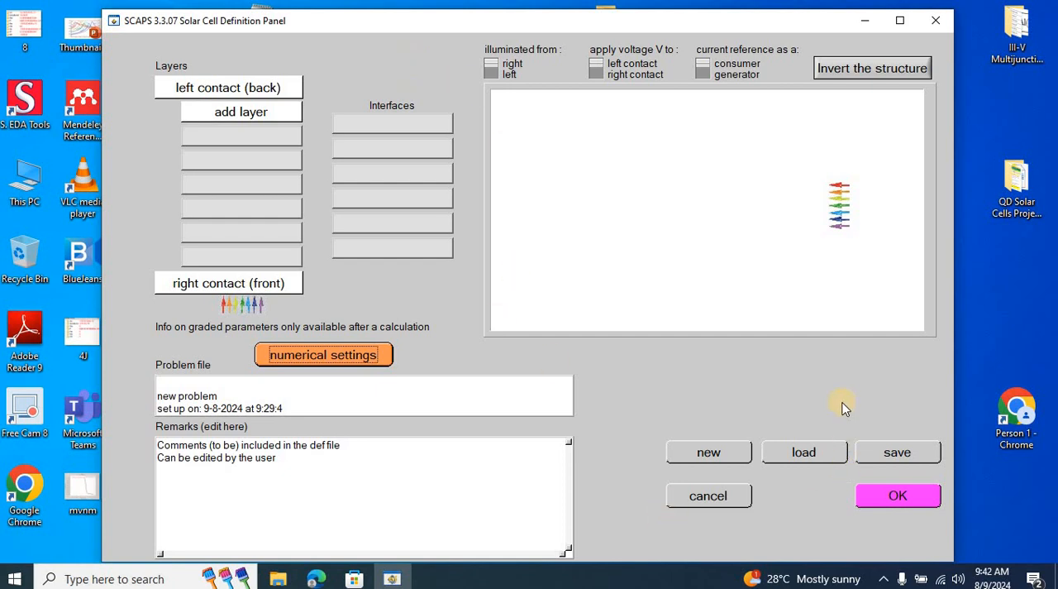
{"action": "left_click", "coordinate": [819, 459]}
{"action": "left_click_drag", "start_coordinate": [736, 240], "coordinate": [735, 313]}
{"action": "left_click", "coordinate": [465, 327]}
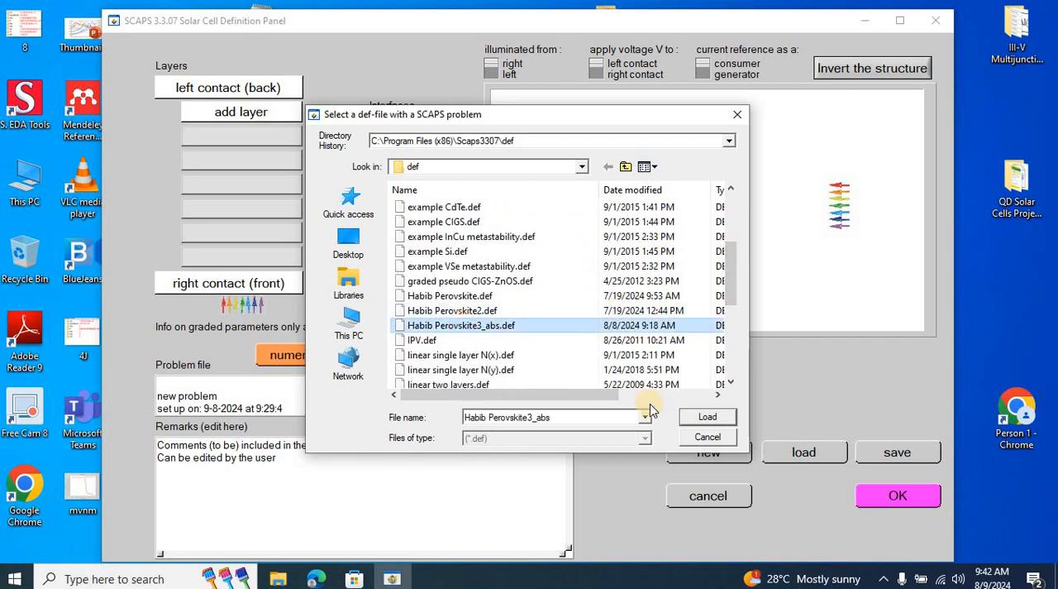
{"action": "left_click", "coordinate": [702, 418]}
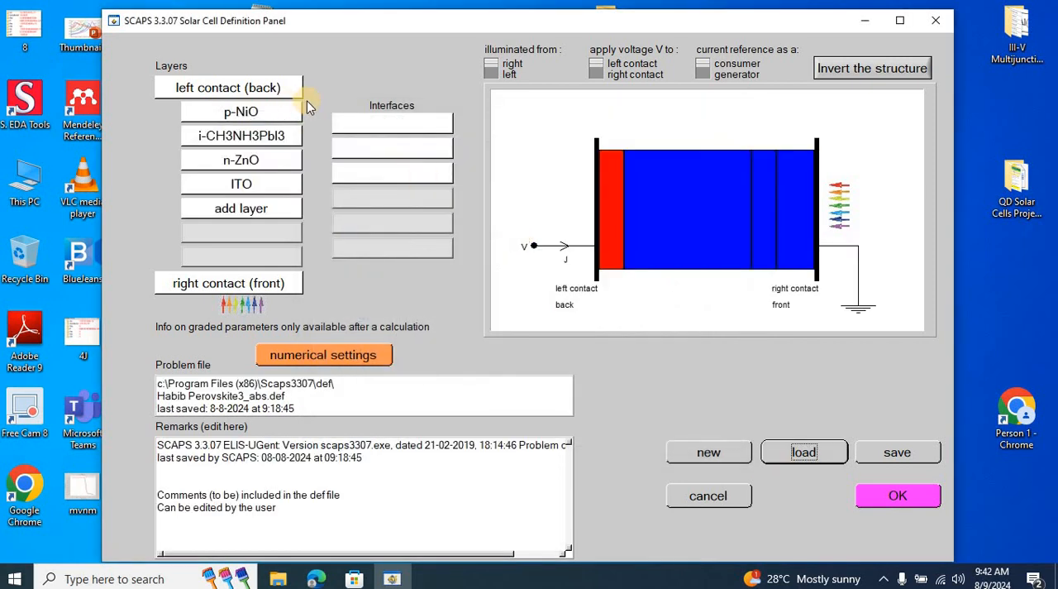
Examine the material, defect and absorption parameters of the p-NiO, i-CH3NH3PbI3, n-ZnO and ITO layers.
{"action": "left_click", "coordinate": [262, 116]}
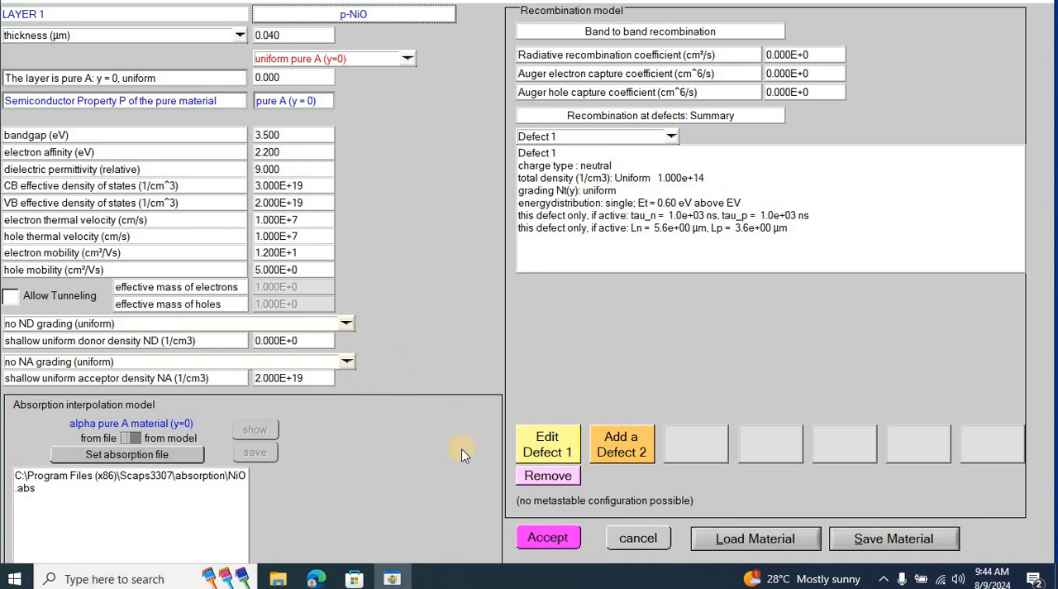
{"action": "left_click", "coordinate": [549, 538]}
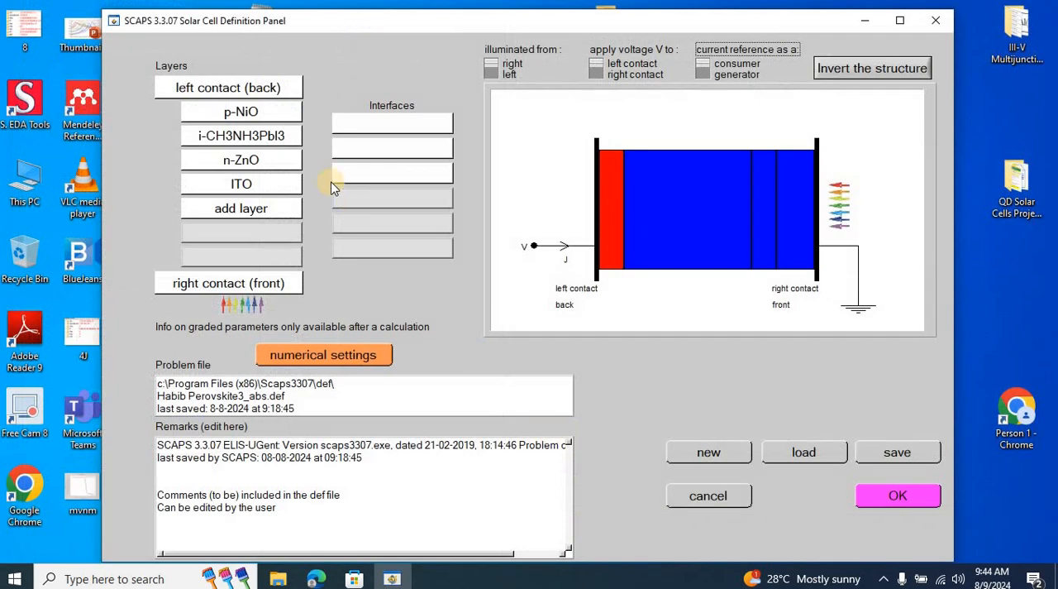
{"action": "left_click", "coordinate": [277, 138]}
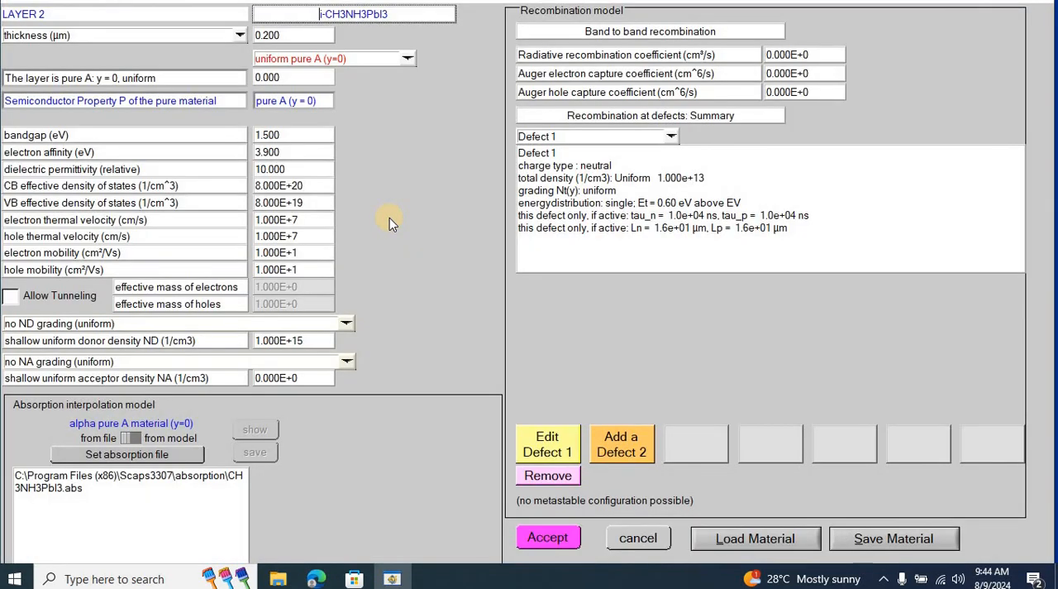
{"action": "left_click", "coordinate": [549, 539]}
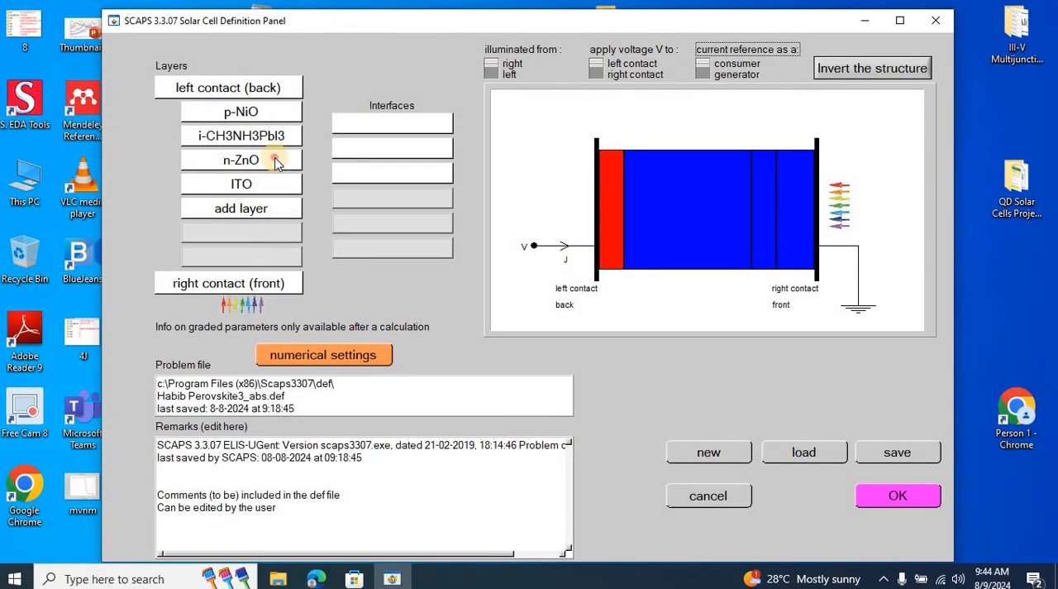
{"action": "left_click", "coordinate": [276, 158]}
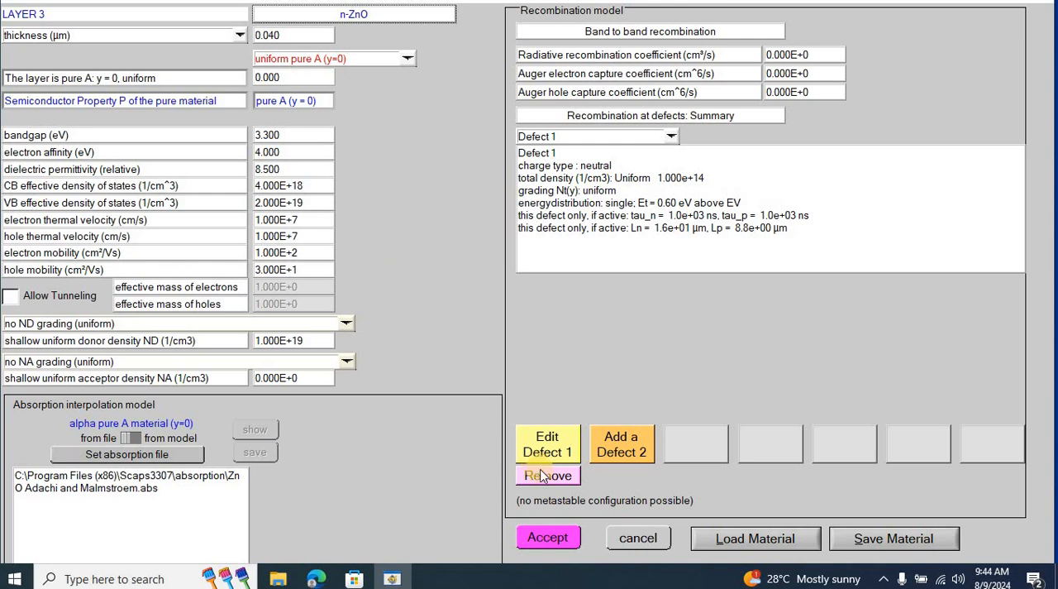
{"action": "key", "text": "Escape"}
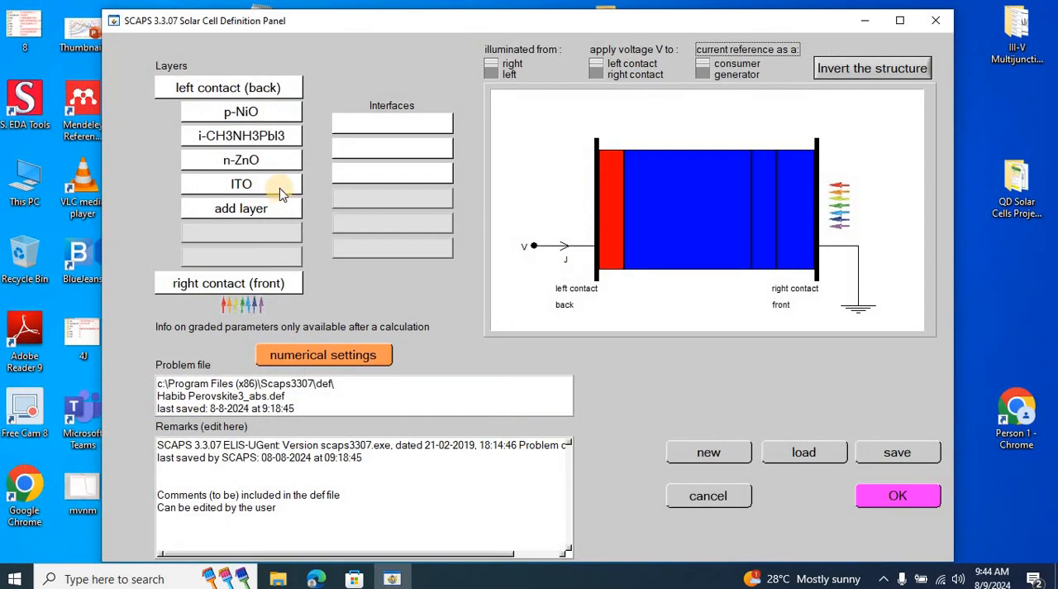
{"action": "left_click", "coordinate": [279, 183]}
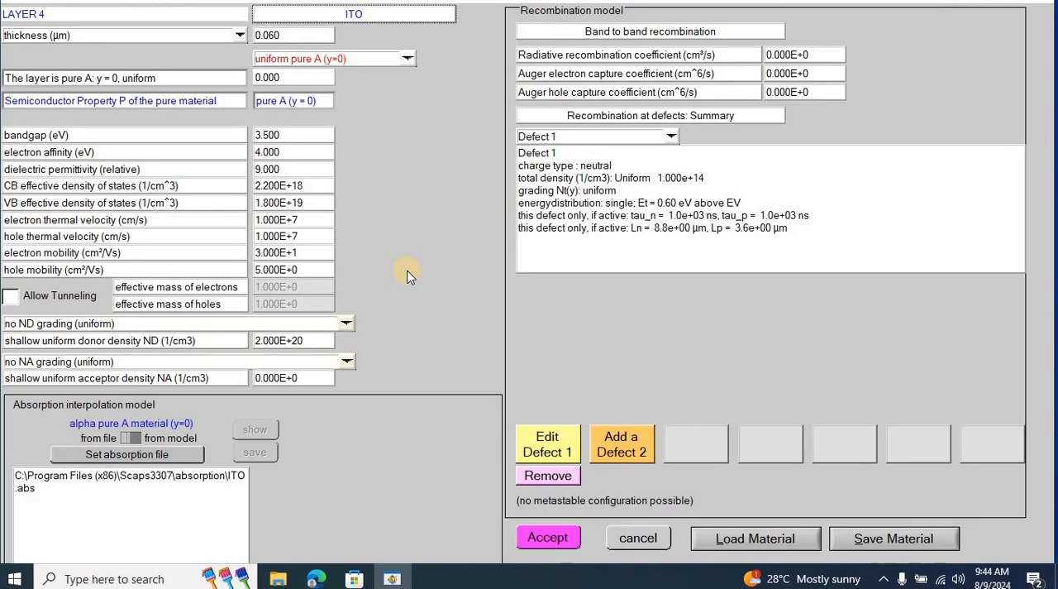
{"action": "left_click", "coordinate": [545, 538]}
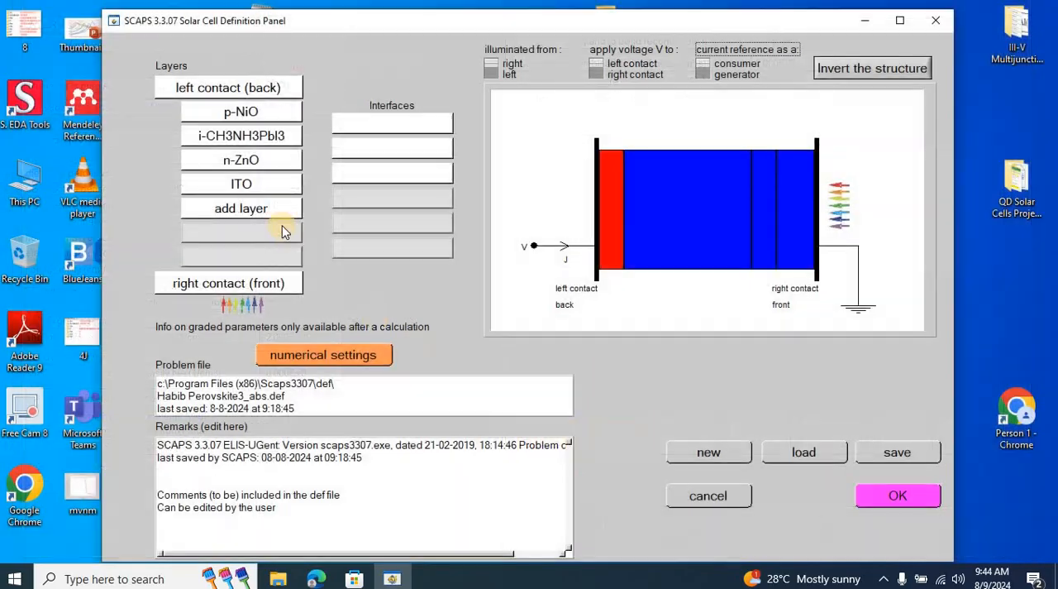
Check the electrical properties of the front and back contacts and accept the solar cell definition.
{"action": "left_click", "coordinate": [255, 284]}
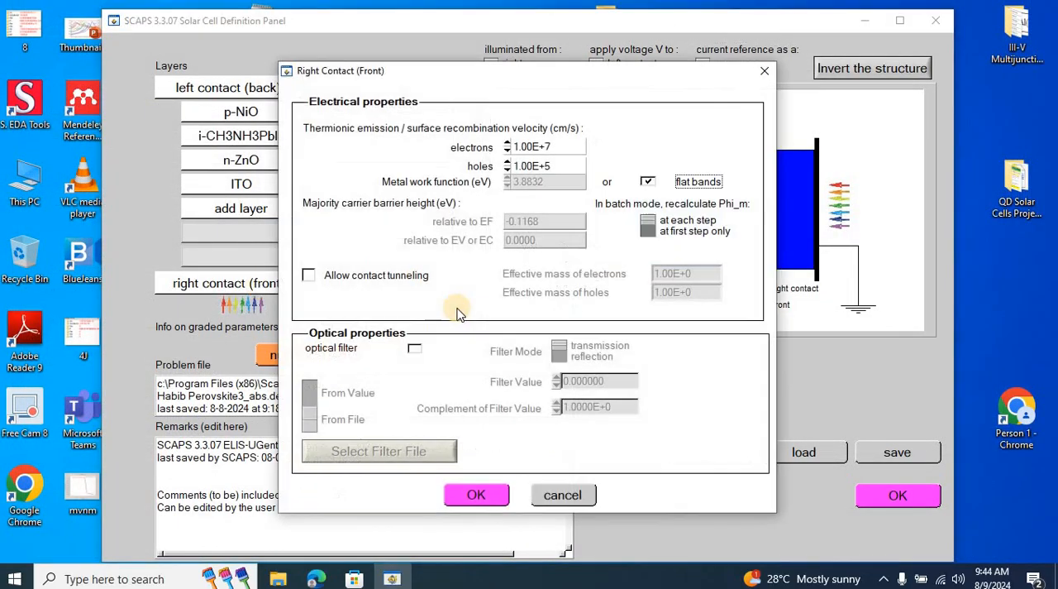
{"action": "left_click", "coordinate": [482, 494]}
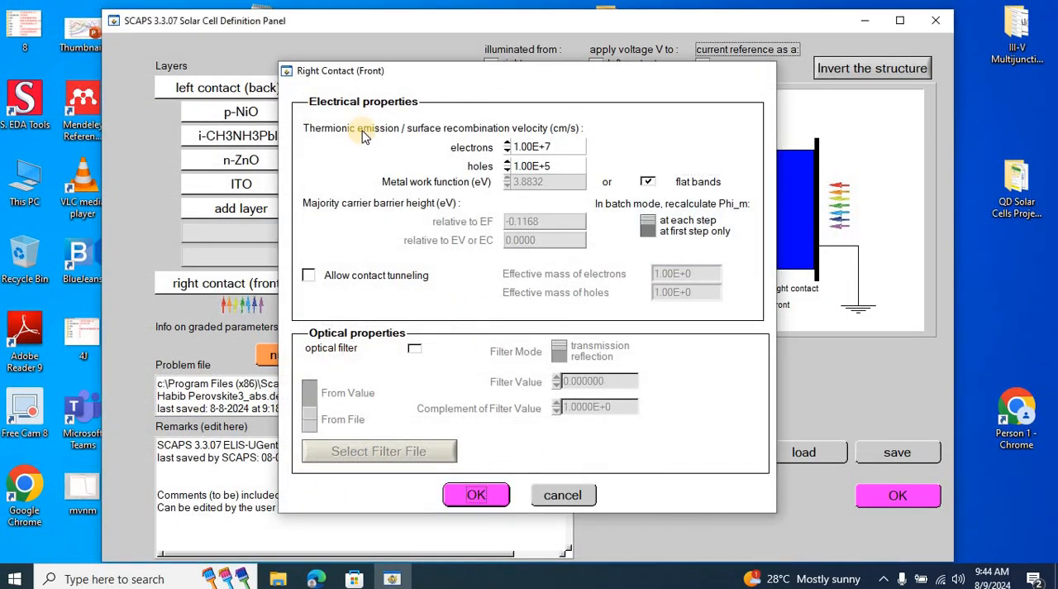
{"action": "left_click", "coordinate": [270, 88]}
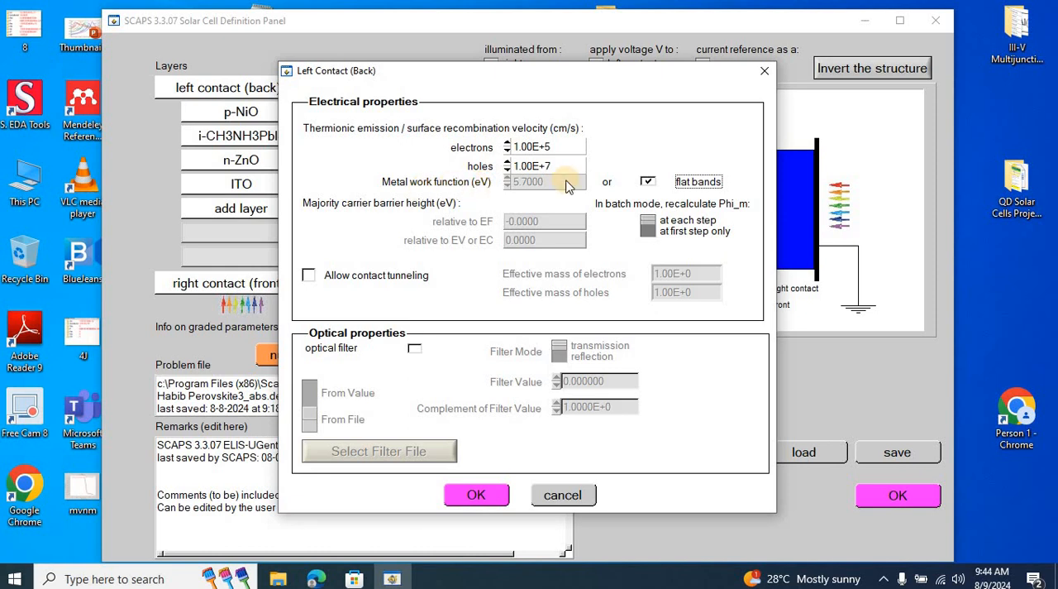
{"action": "left_click", "coordinate": [479, 495]}
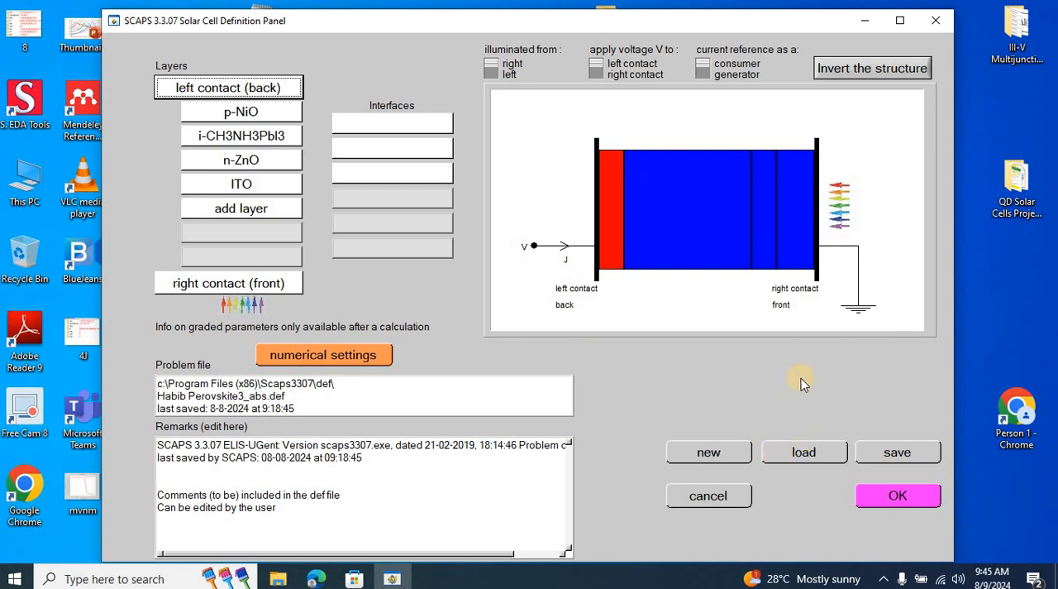
{"action": "left_click", "coordinate": [899, 499]}
{"action": "left_click", "coordinate": [897, 496]}
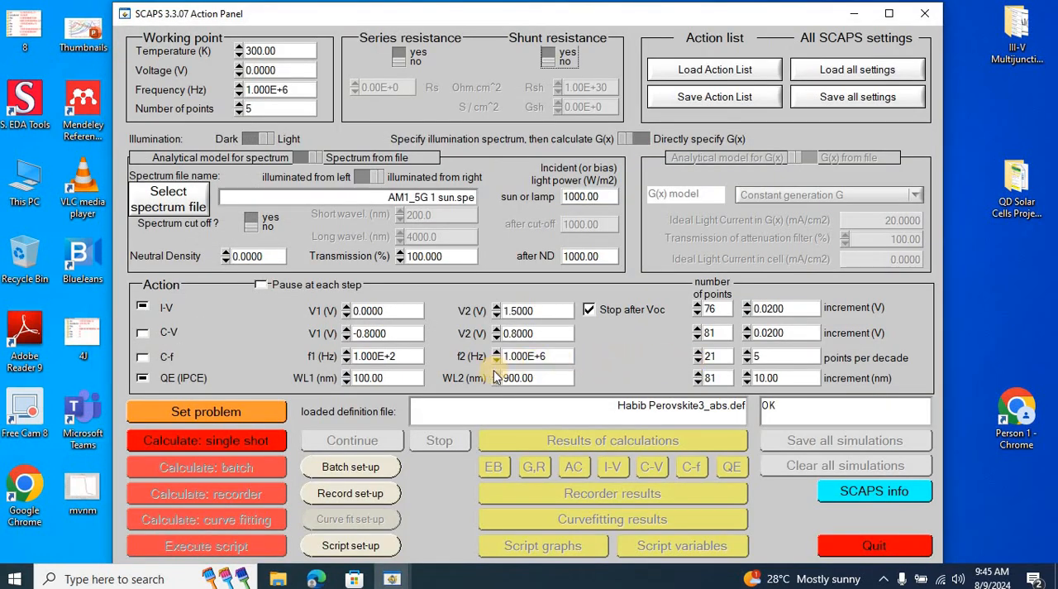
Run a single-shot calculation and view its I-V and quantum efficiency results.
{"action": "left_click", "coordinate": [256, 441]}
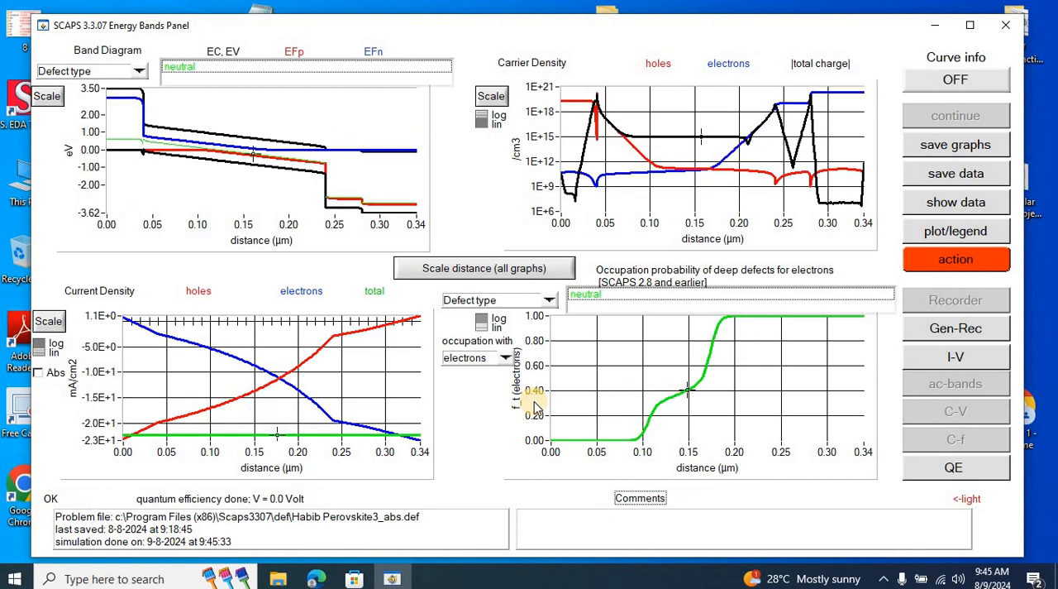
{"action": "left_click", "coordinate": [928, 358]}
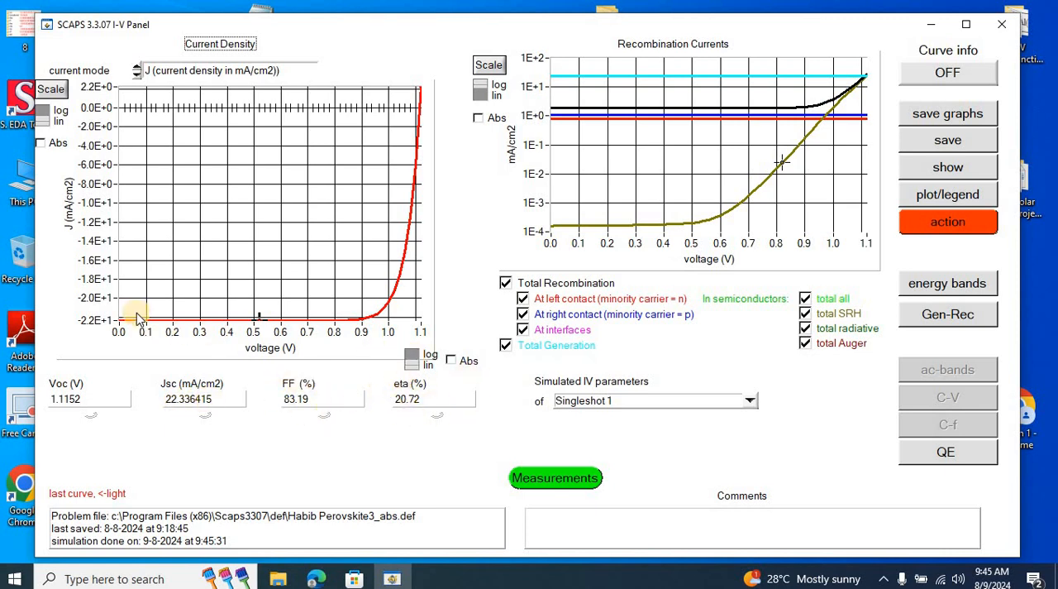
{"action": "left_click", "coordinate": [951, 451]}
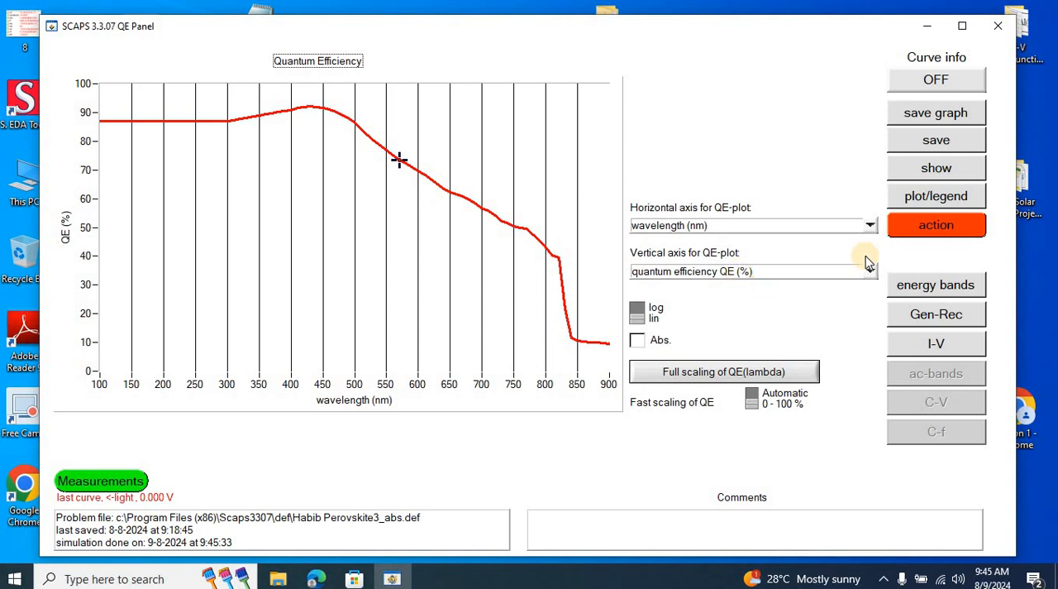
Return to the action settings, glance at the empty batch set-up, and clear all simulations.
{"action": "left_click", "coordinate": [933, 230]}
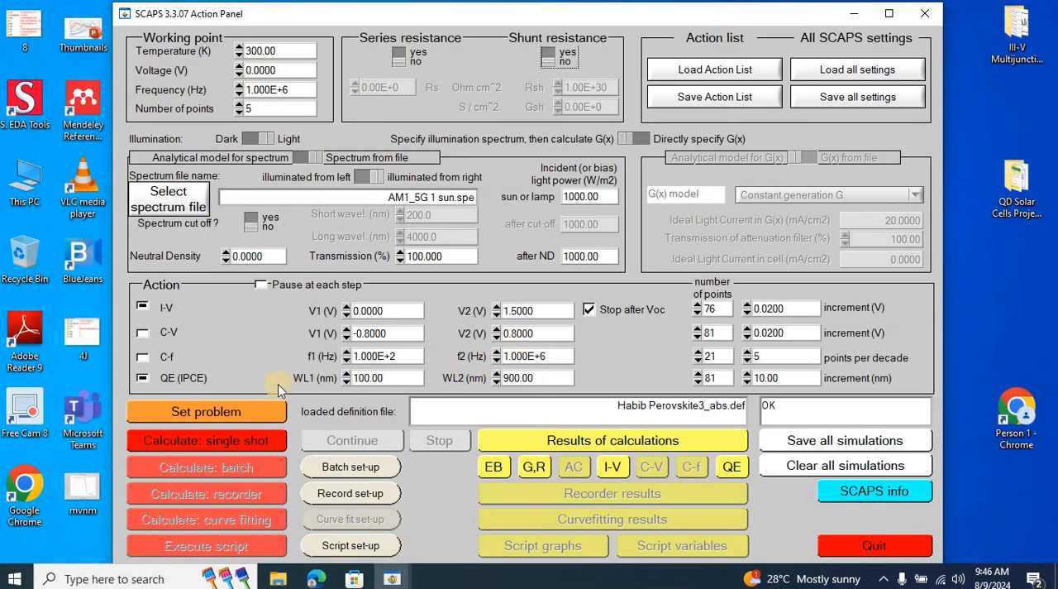
{"action": "left_click", "coordinate": [374, 467]}
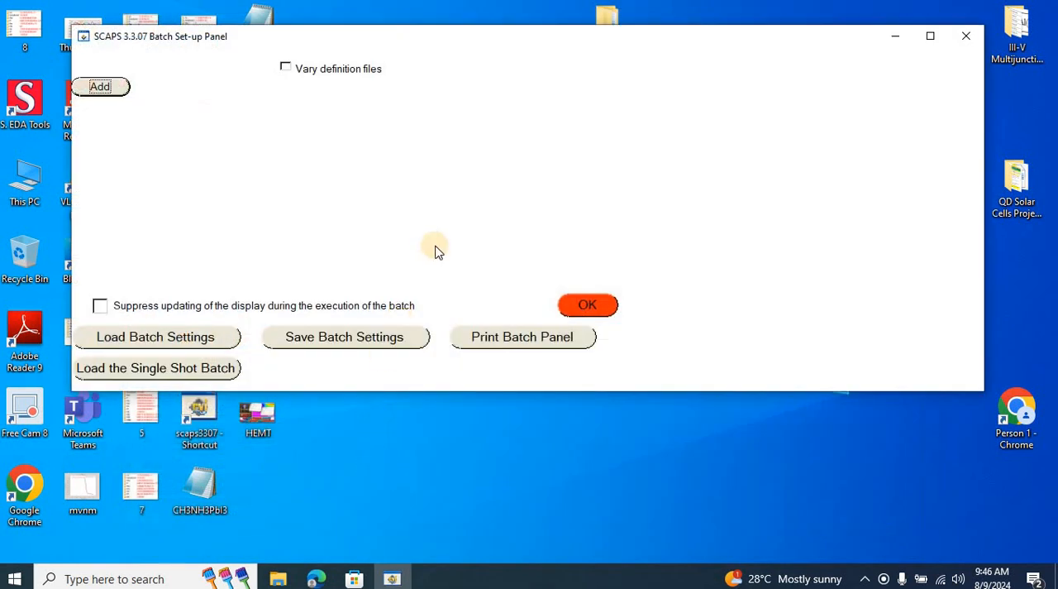
{"action": "left_click", "coordinate": [588, 306]}
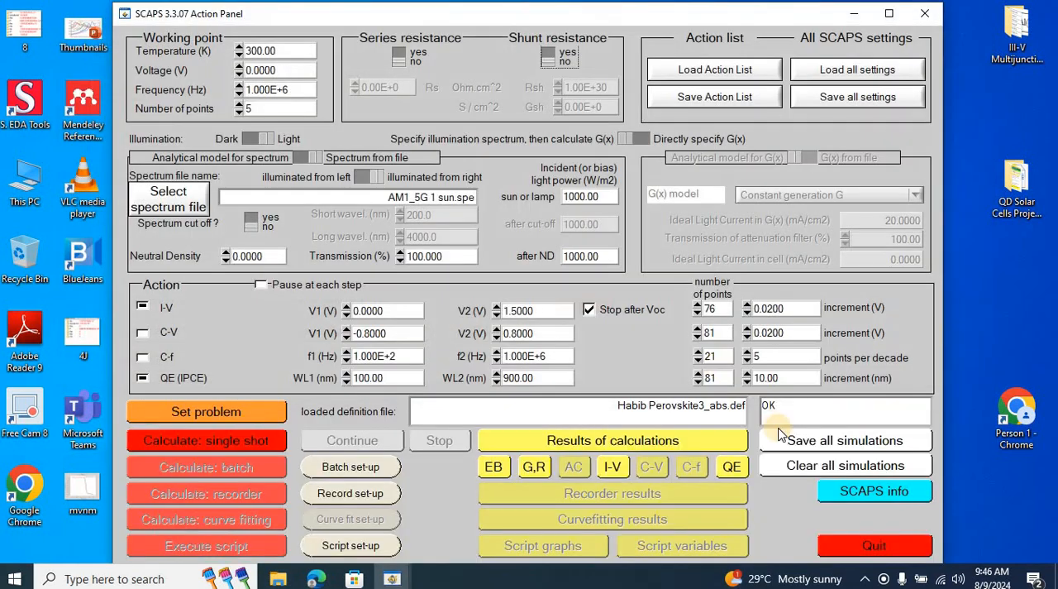
{"action": "left_click", "coordinate": [827, 468]}
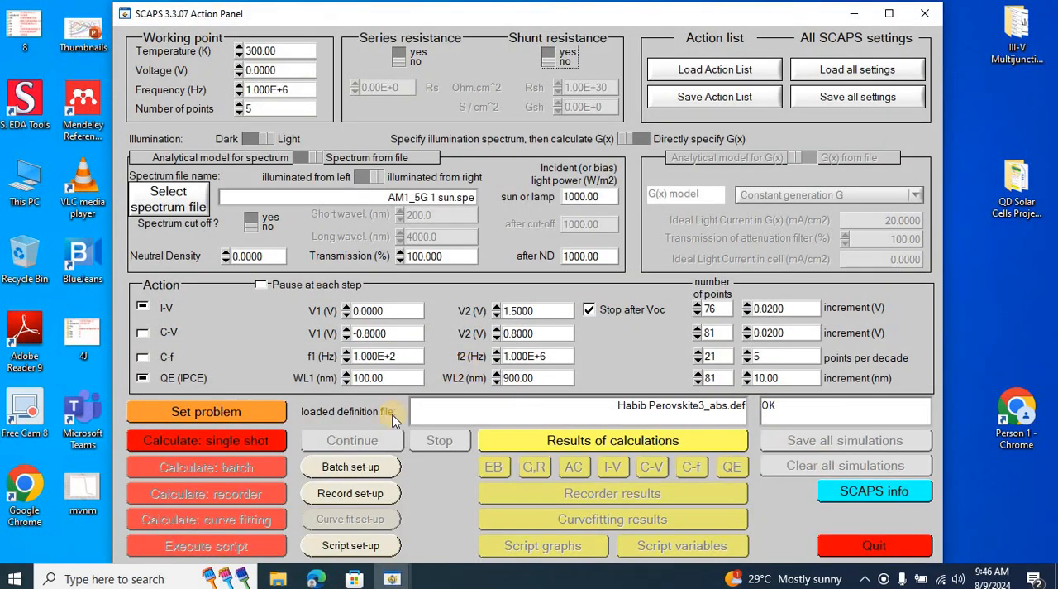
Add a batch parameter for temperature T [K] and switch it to a custom list of values.
{"action": "left_click", "coordinate": [358, 471]}
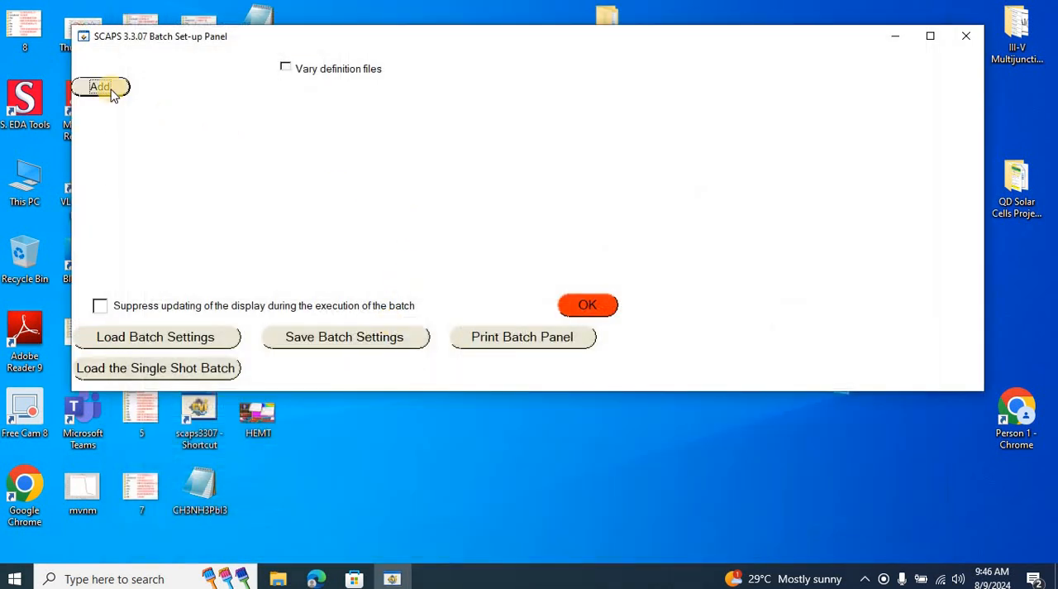
{"action": "left_click", "coordinate": [101, 87]}
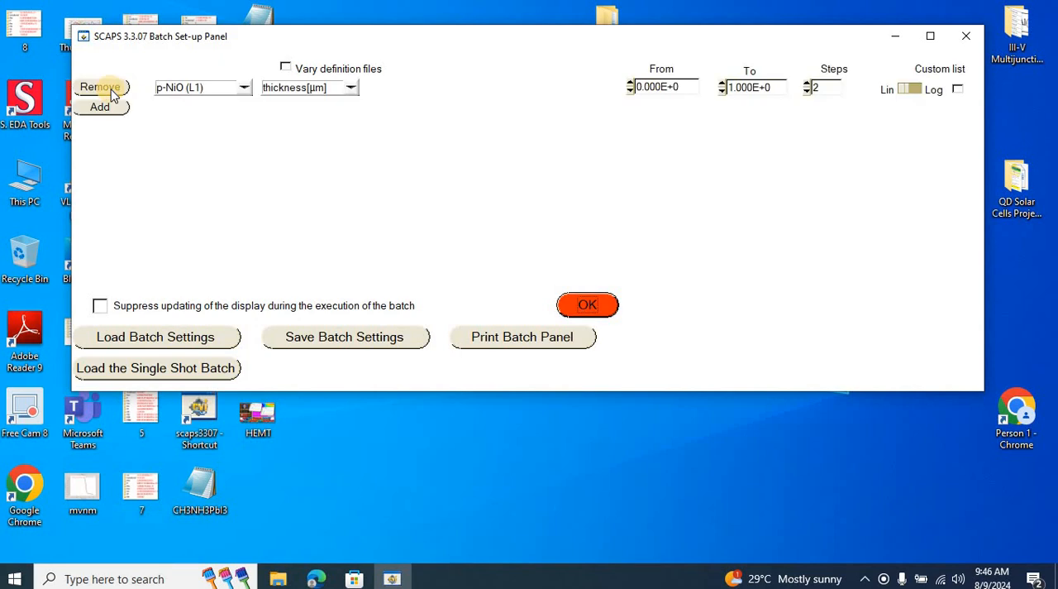
{"action": "left_click", "coordinate": [245, 89]}
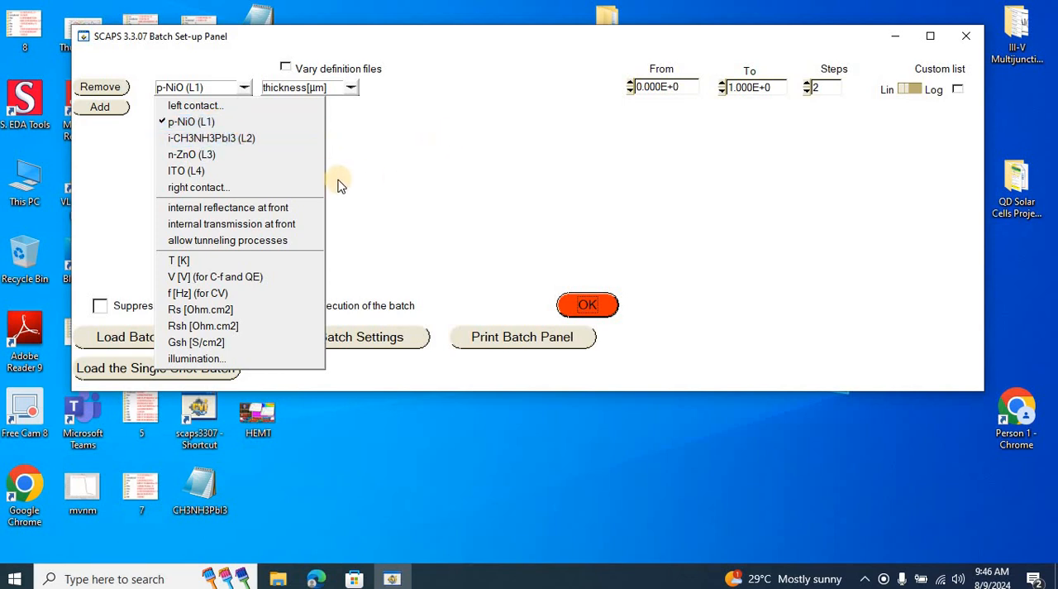
{"action": "left_click", "coordinate": [206, 263]}
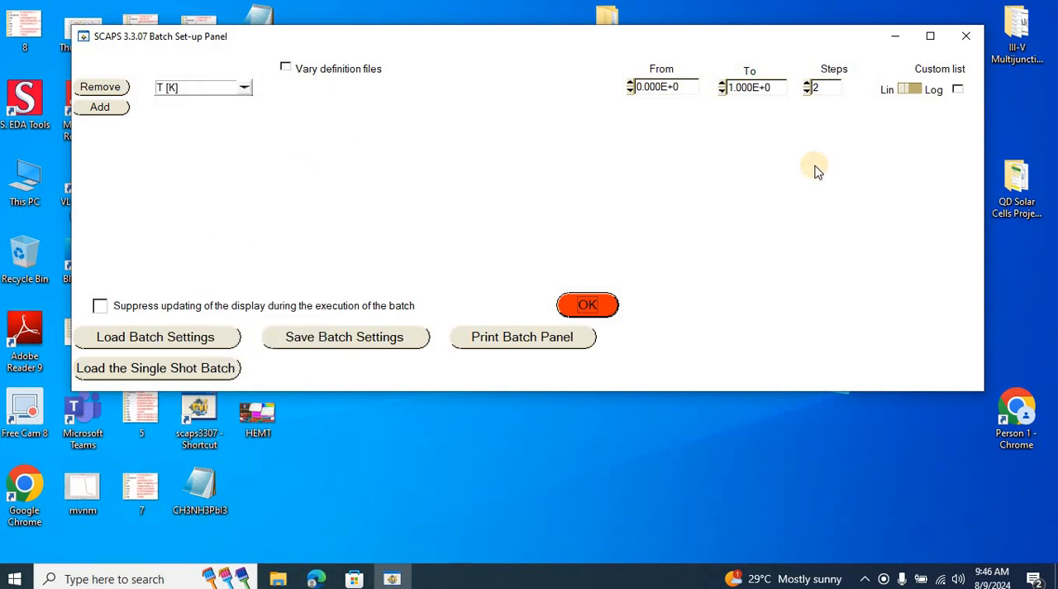
{"action": "left_click", "coordinate": [960, 91]}
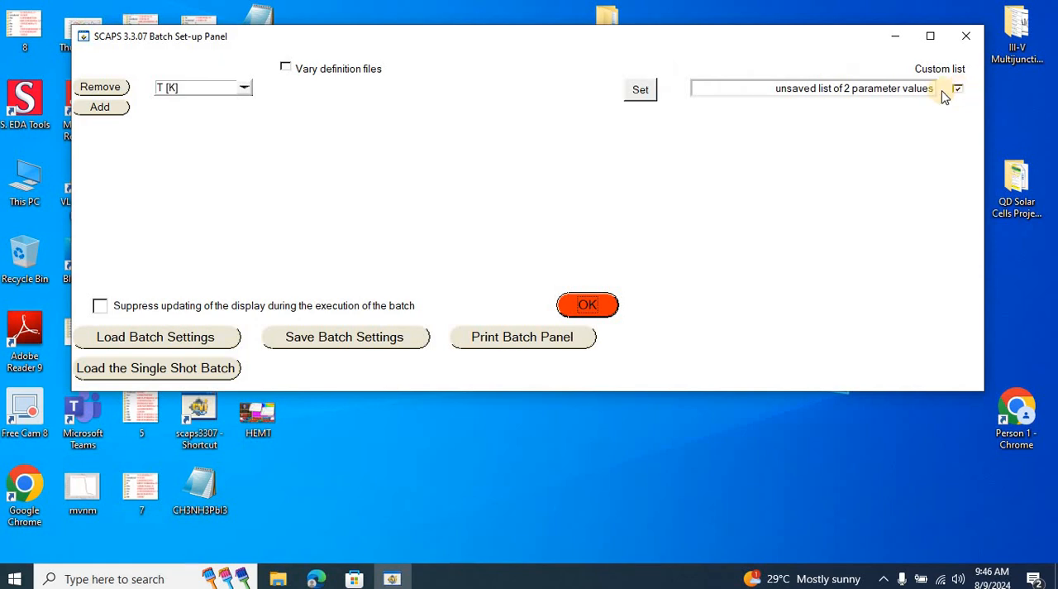
Fill the custom temperature list with 300, 310, 320, 330, 340, 350 and 360 K, update it and accept the batch set-up.
{"action": "left_click", "coordinate": [640, 90]}
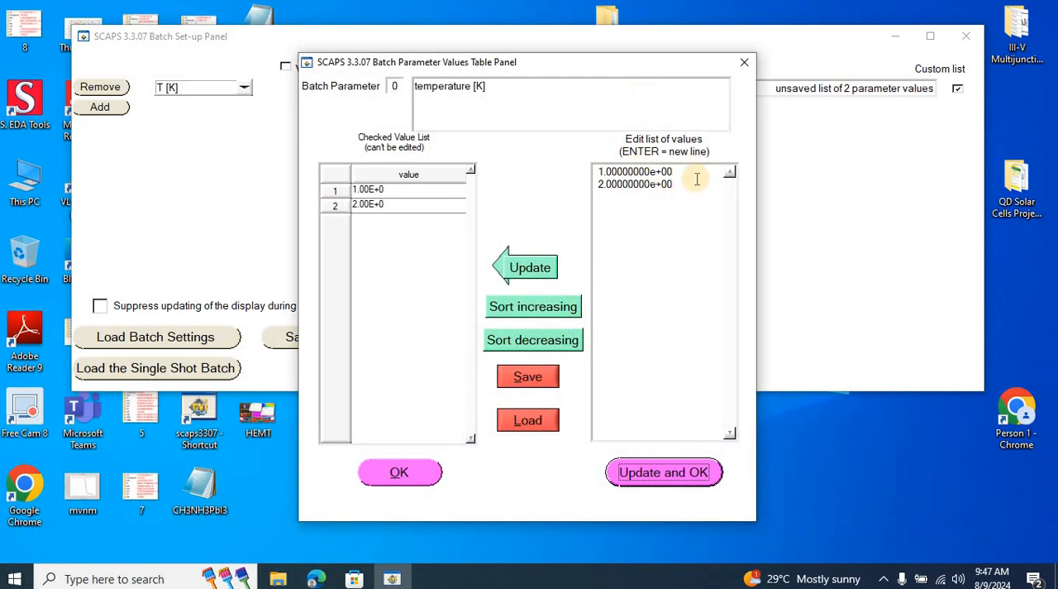
{"action": "left_click_drag", "start_coordinate": [685, 172], "coordinate": [597, 175]}
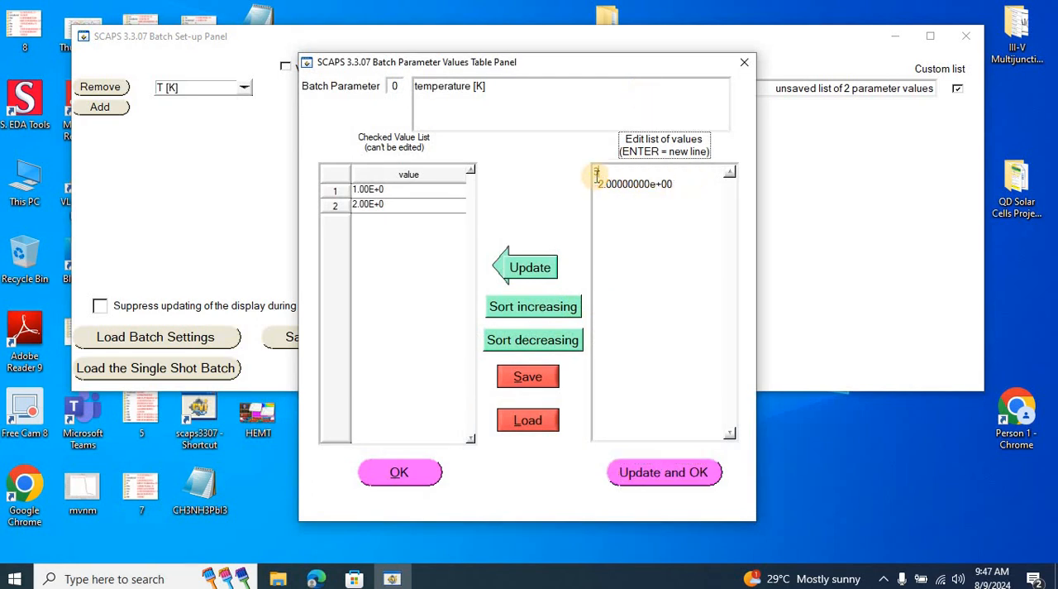
{"action": "type", "text": "300"}
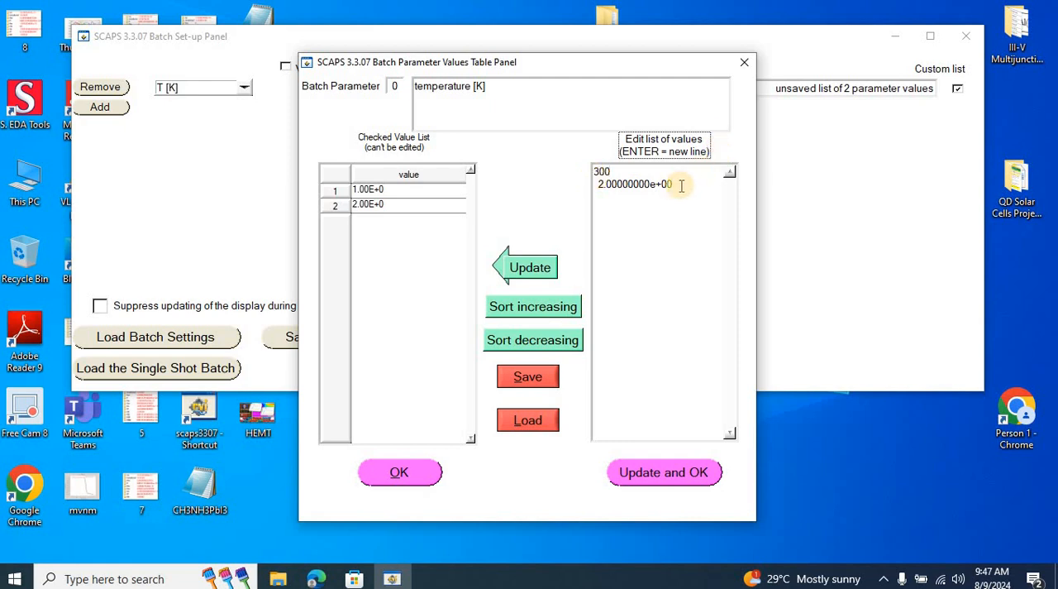
{"action": "left_click_drag", "start_coordinate": [678, 184], "coordinate": [593, 192]}
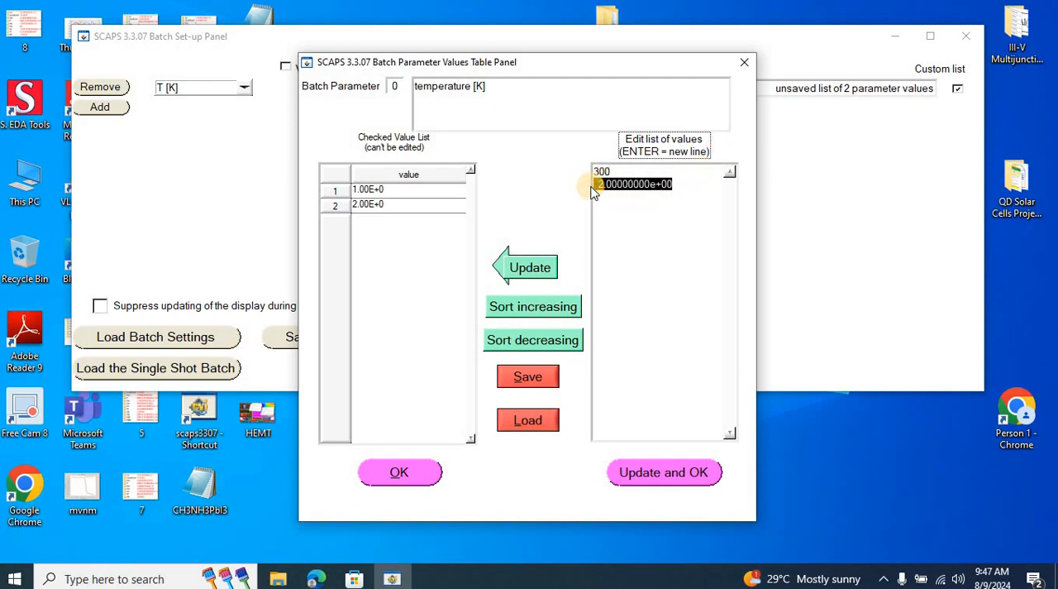
{"action": "type", "text": "310 "}
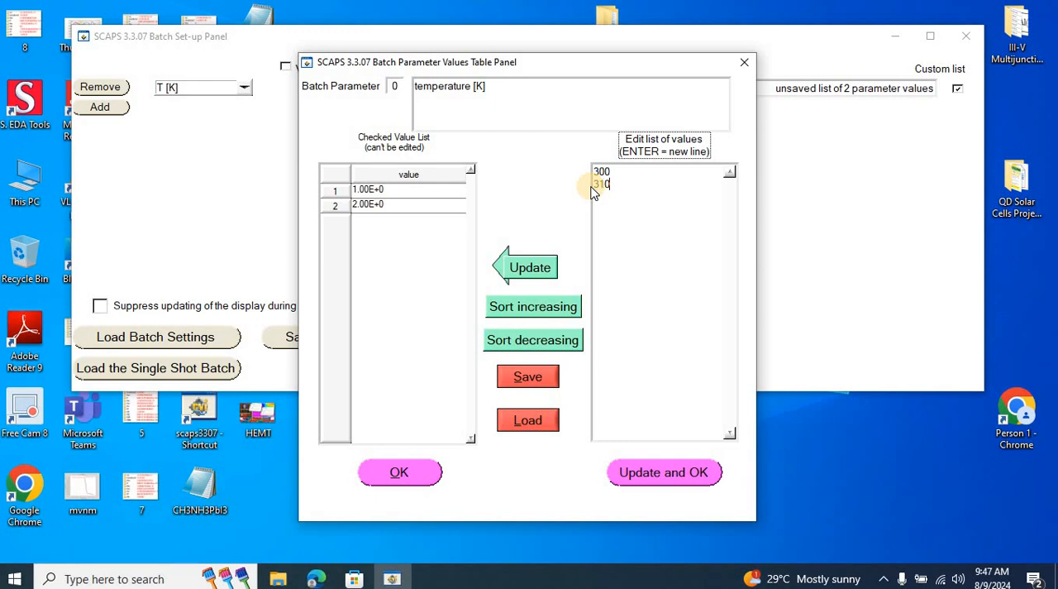
{"action": "type", "text": "320 "}
{"action": "type", "text": "330"}
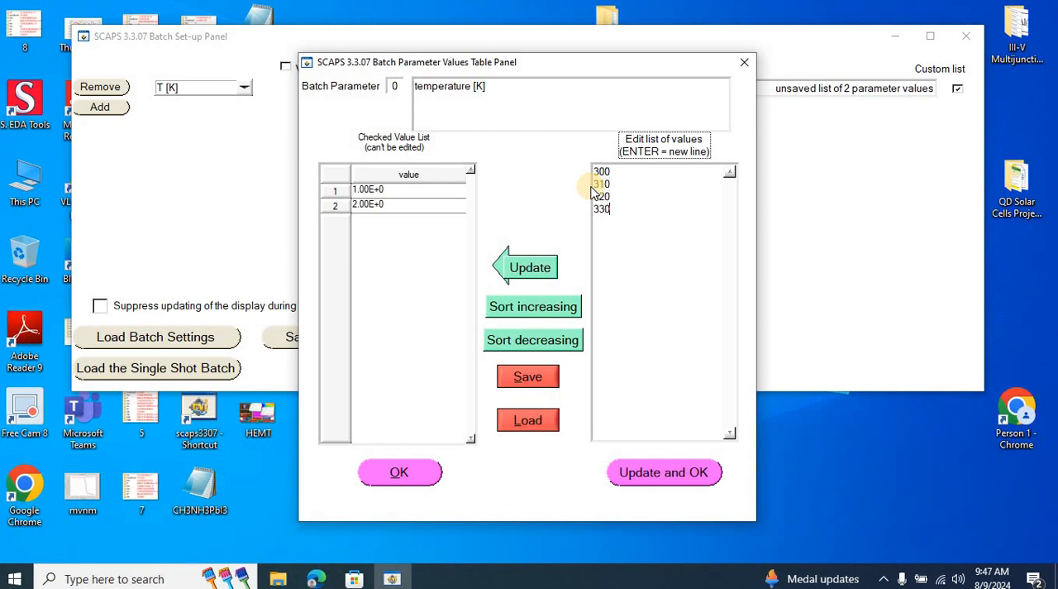
{"action": "key", "text": "Return"}
{"action": "type", "text": "340 "}
{"action": "type", "text": "350 "}
{"action": "type", "text": "3"}
{"action": "type", "text": "60"}
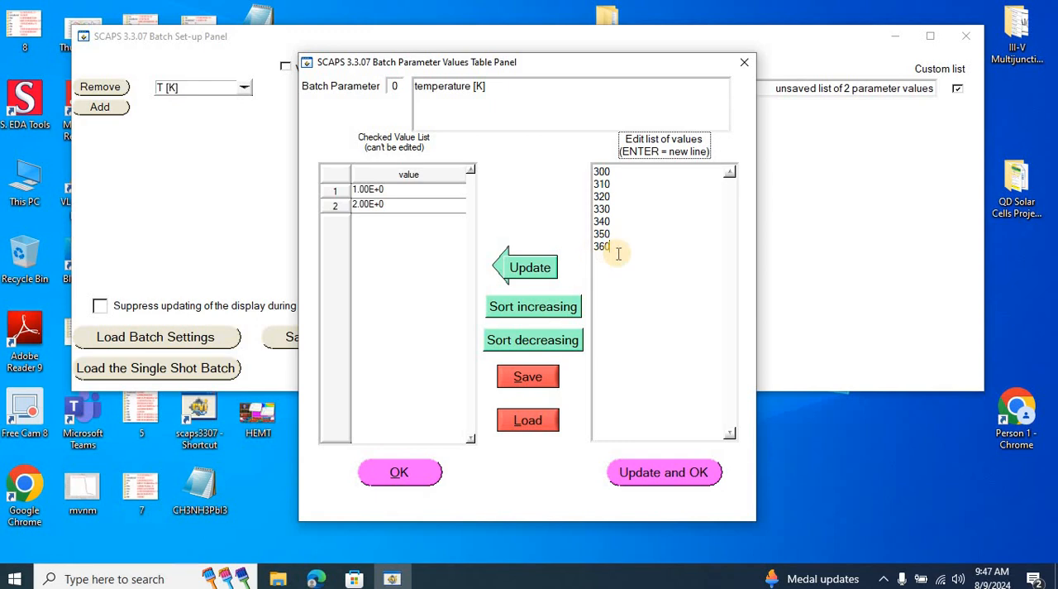
{"action": "left_click", "coordinate": [531, 268]}
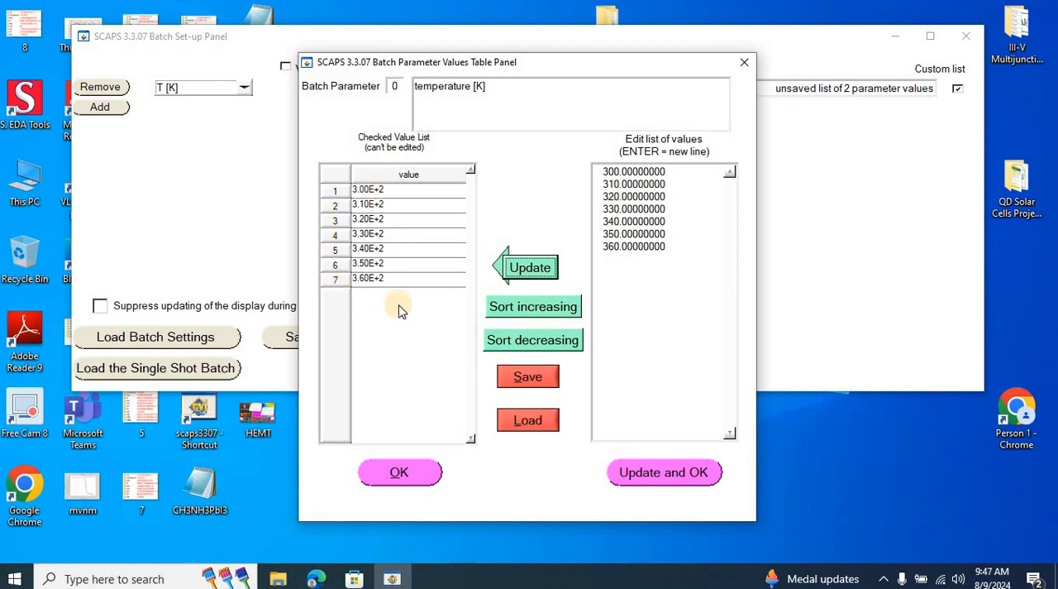
{"action": "left_click", "coordinate": [398, 473]}
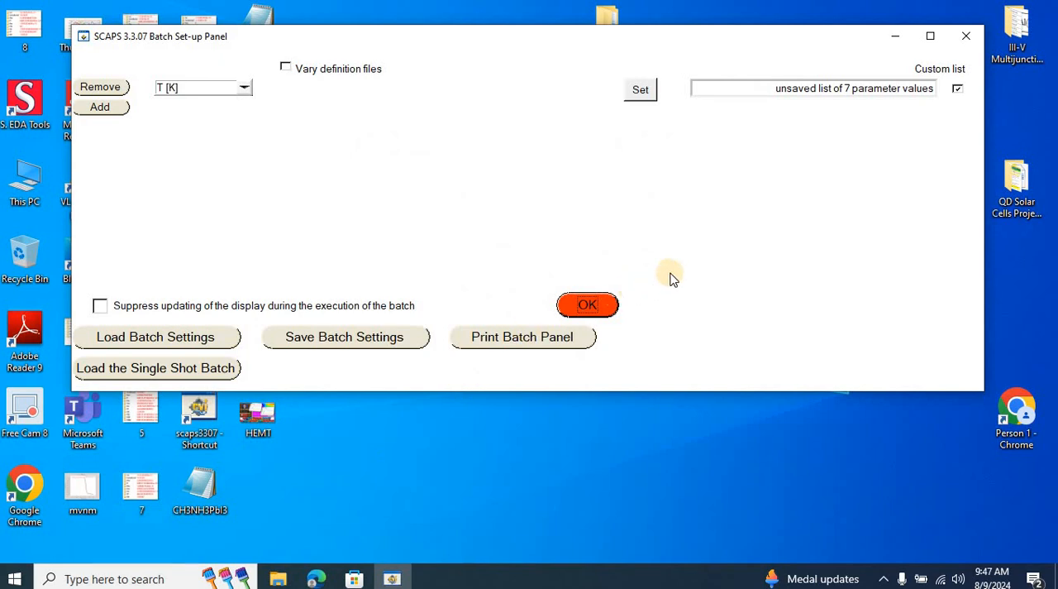
{"action": "left_click", "coordinate": [585, 306]}
Set up the recorder to record all cell characteristics from the IV characteristics type.
{"action": "left_click", "coordinate": [196, 455]}
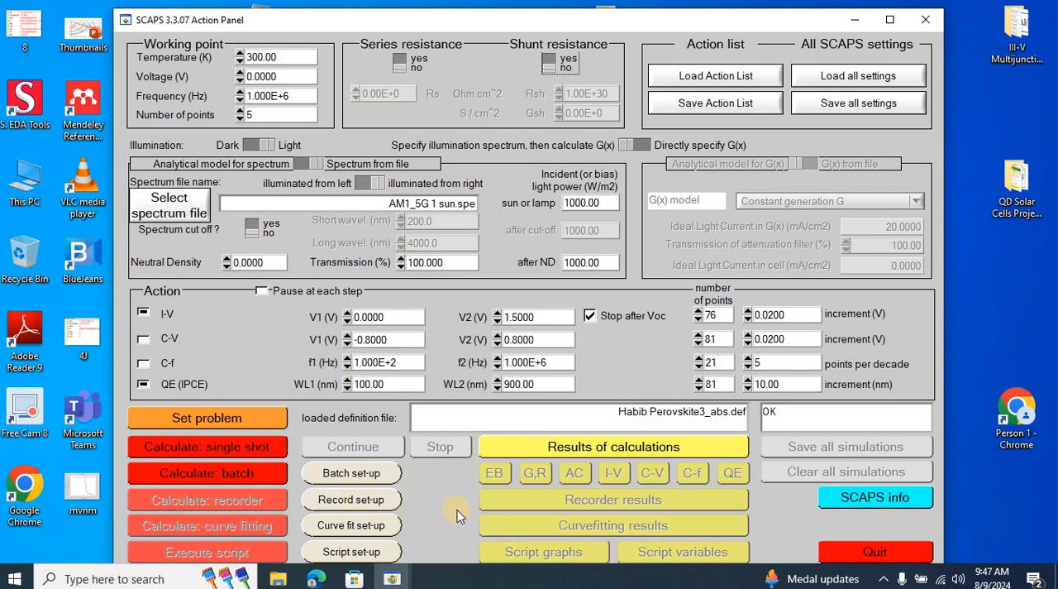
{"action": "left_click", "coordinate": [376, 507]}
{"action": "left_click", "coordinate": [374, 497]}
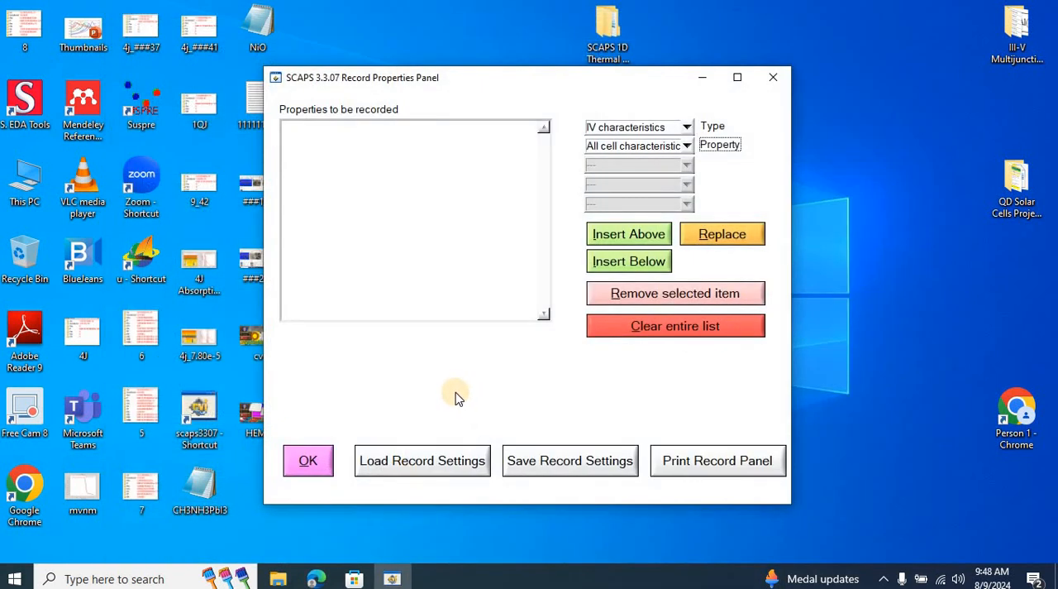
{"action": "left_click", "coordinate": [687, 128]}
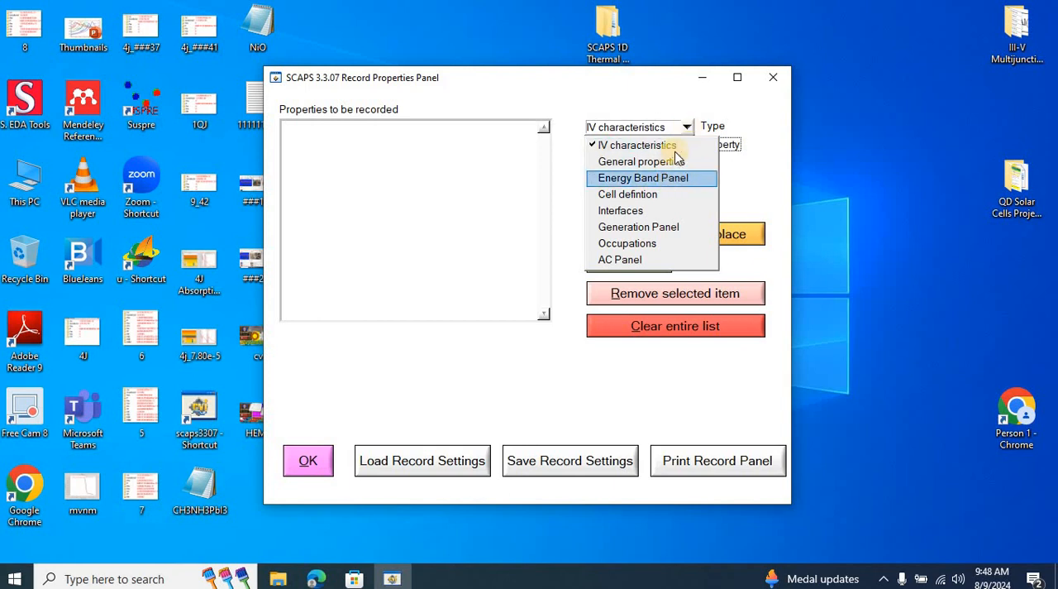
{"action": "left_click", "coordinate": [676, 148]}
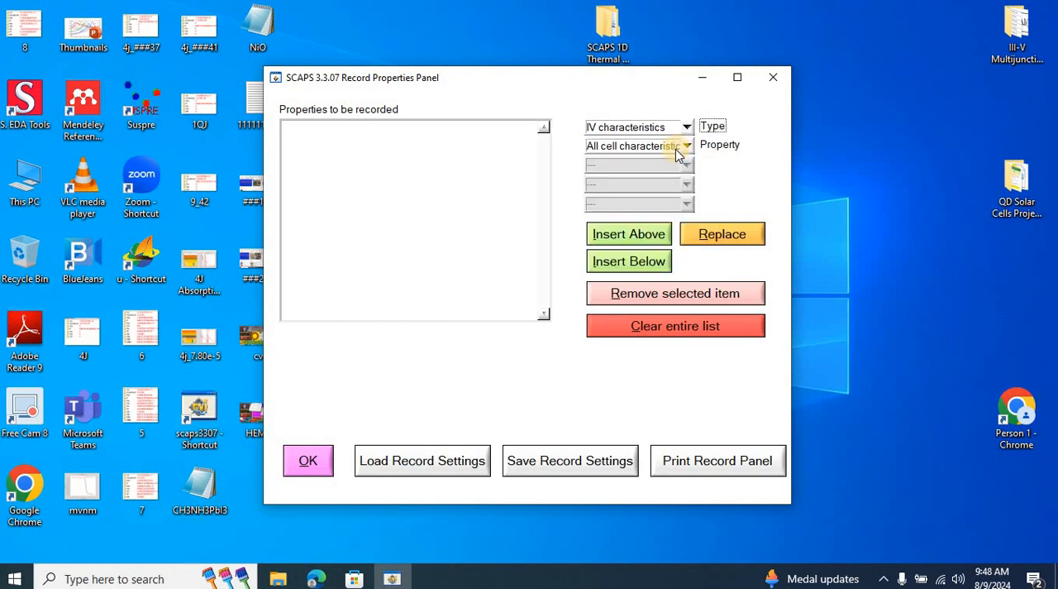
{"action": "left_click", "coordinate": [633, 235]}
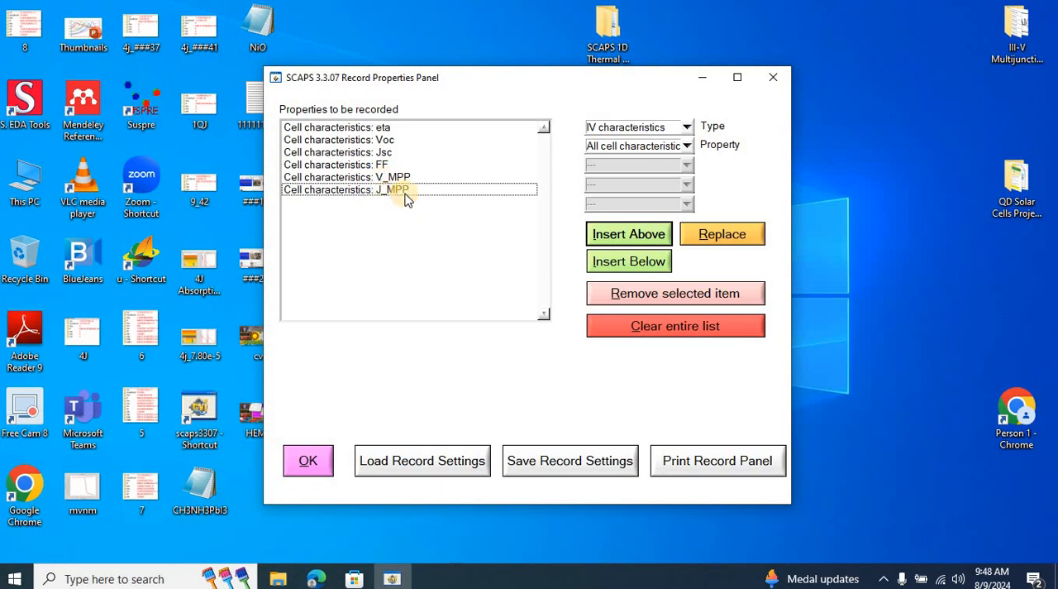
{"action": "left_click", "coordinate": [306, 463]}
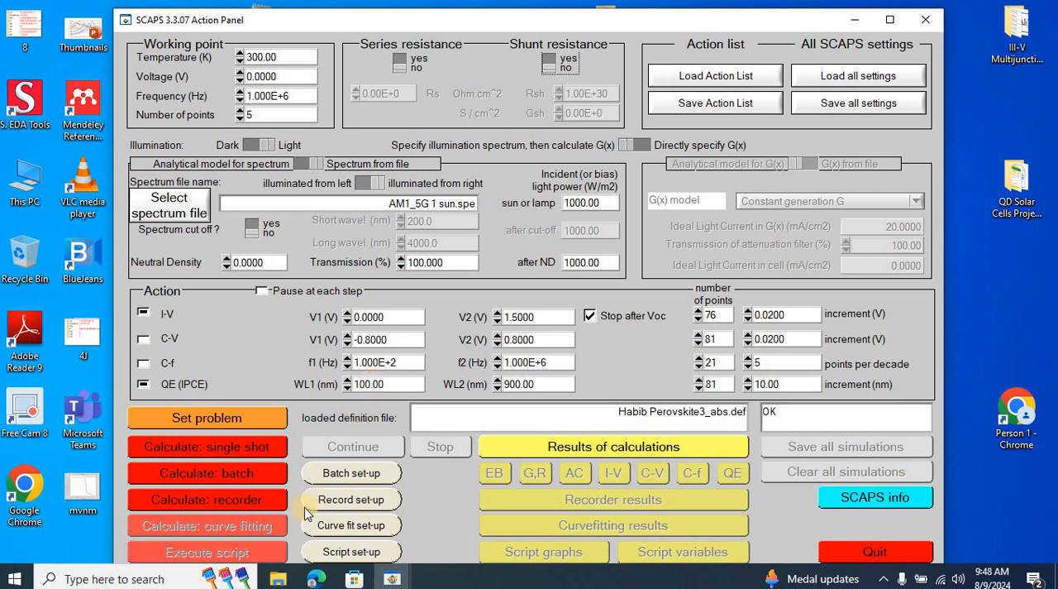
Run the recorder calculation over the temperature batch, return to the action settings and clear all simulations.
{"action": "left_click", "coordinate": [890, 19]}
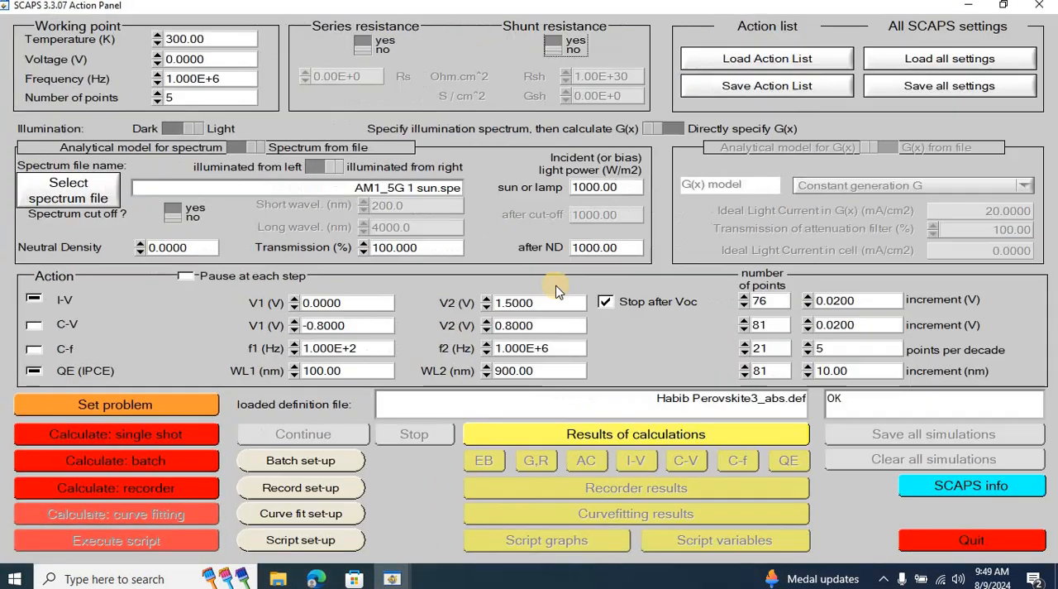
{"action": "left_click", "coordinate": [169, 490]}
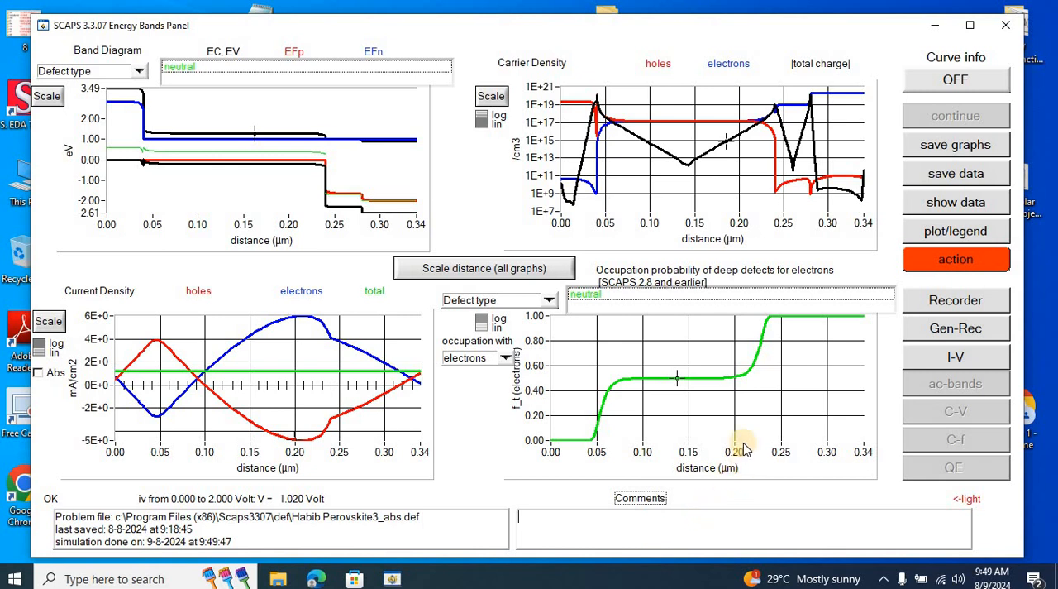
{"action": "left_click", "coordinate": [937, 262]}
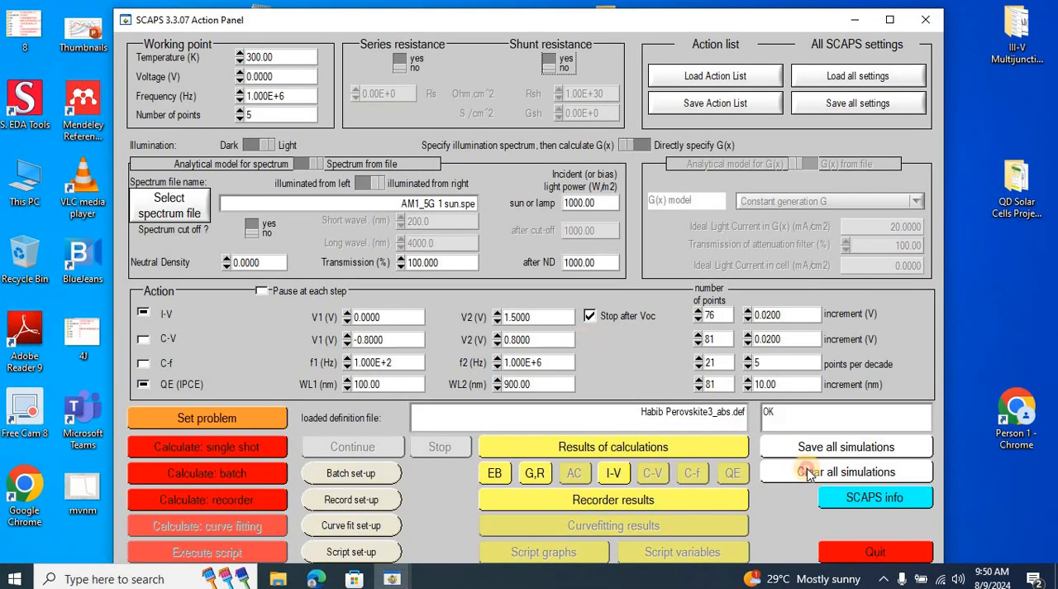
{"action": "left_click", "coordinate": [807, 468]}
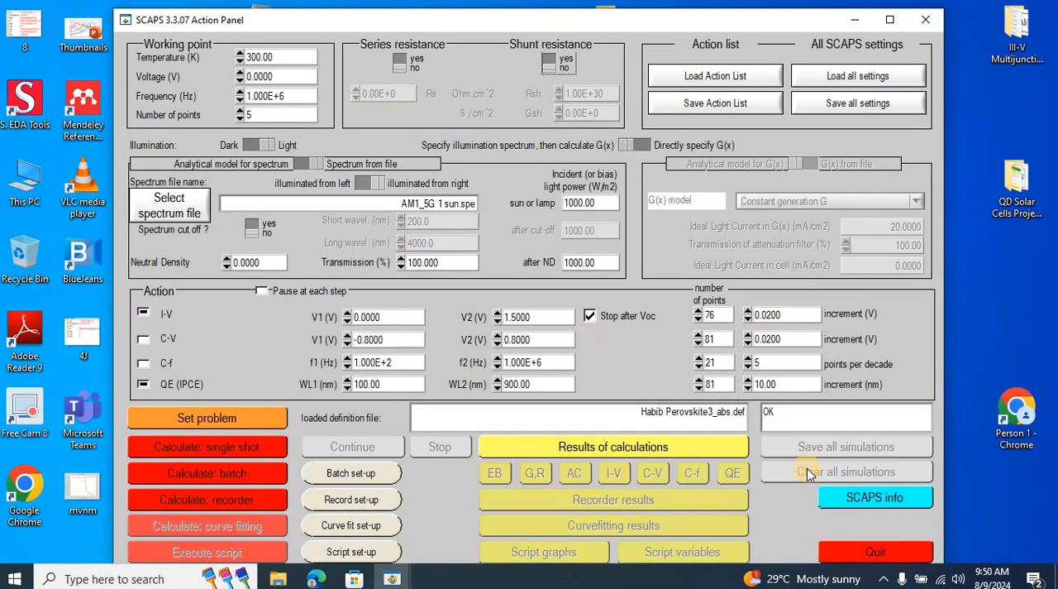
Review the recorded properties and try to remove 360 K from the batch's custom temperature list.
{"action": "left_click", "coordinate": [363, 501]}
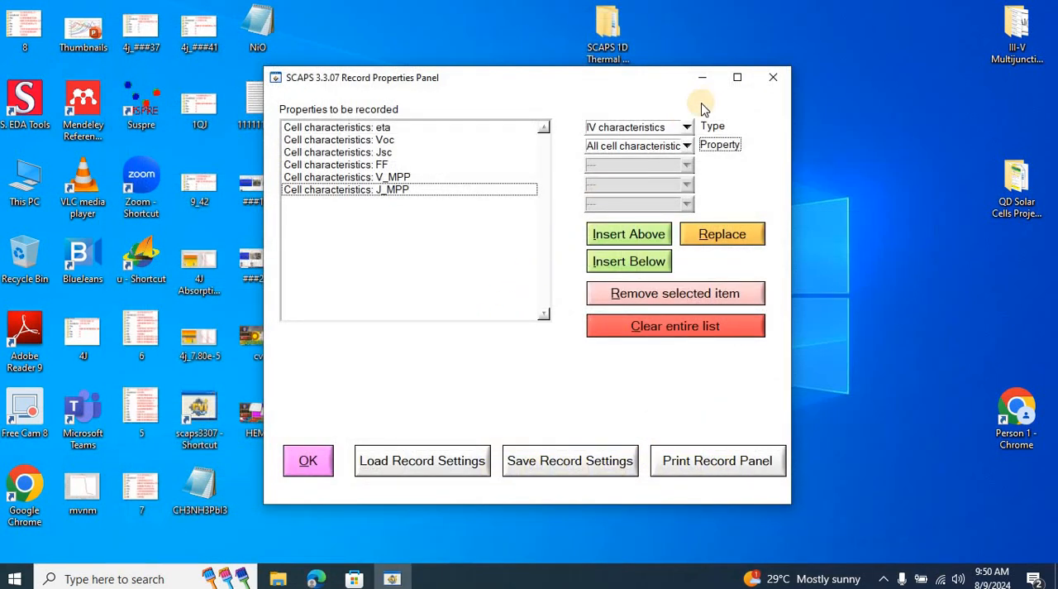
{"action": "left_click", "coordinate": [313, 461]}
{"action": "left_click", "coordinate": [352, 474]}
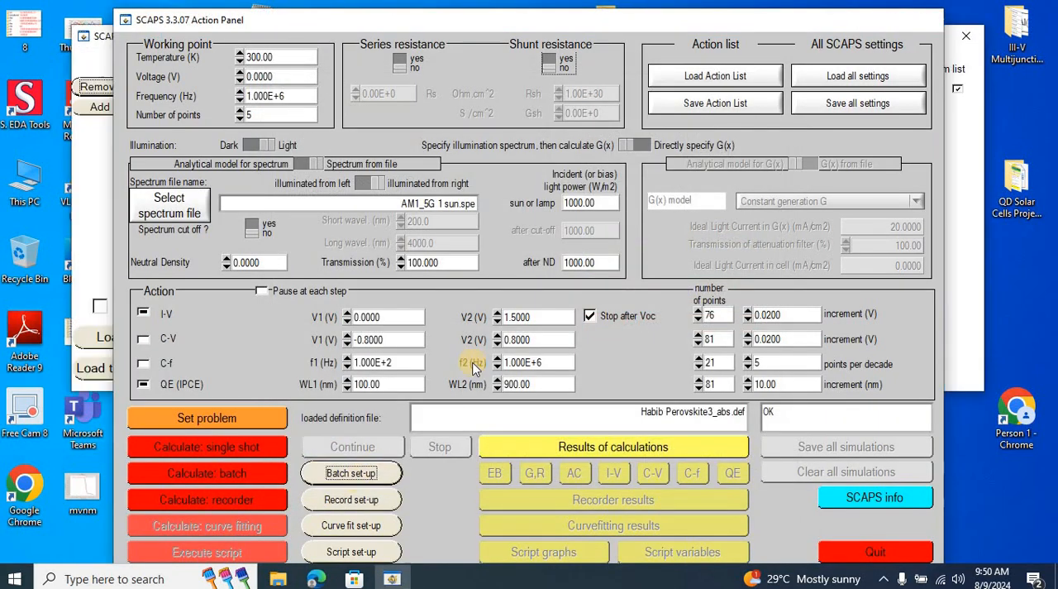
{"action": "left_click", "coordinate": [642, 91]}
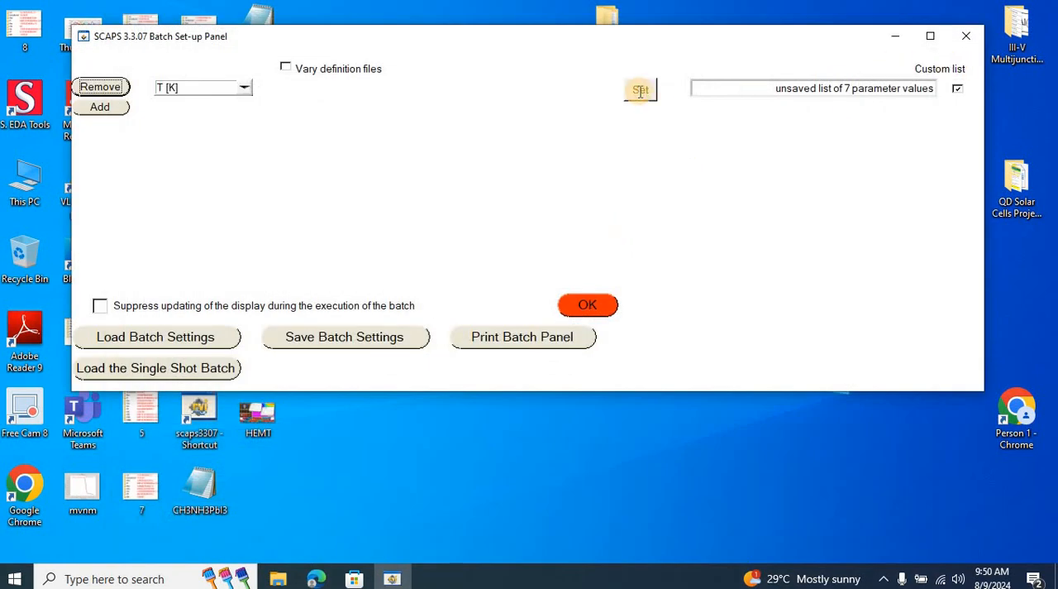
{"action": "double_click", "coordinate": [608, 252]}
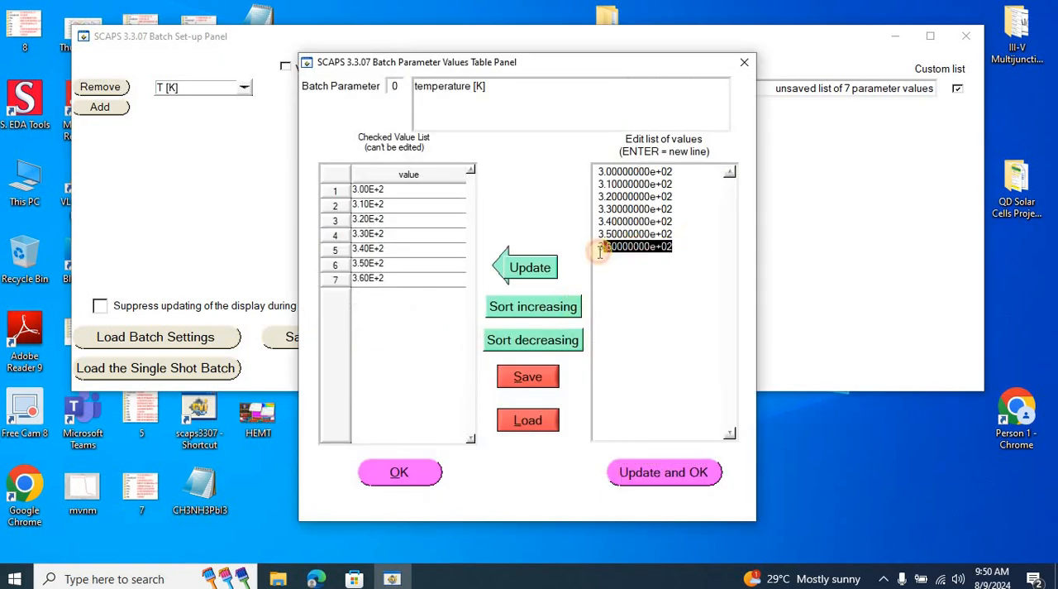
{"action": "key", "text": "BackSpace"}
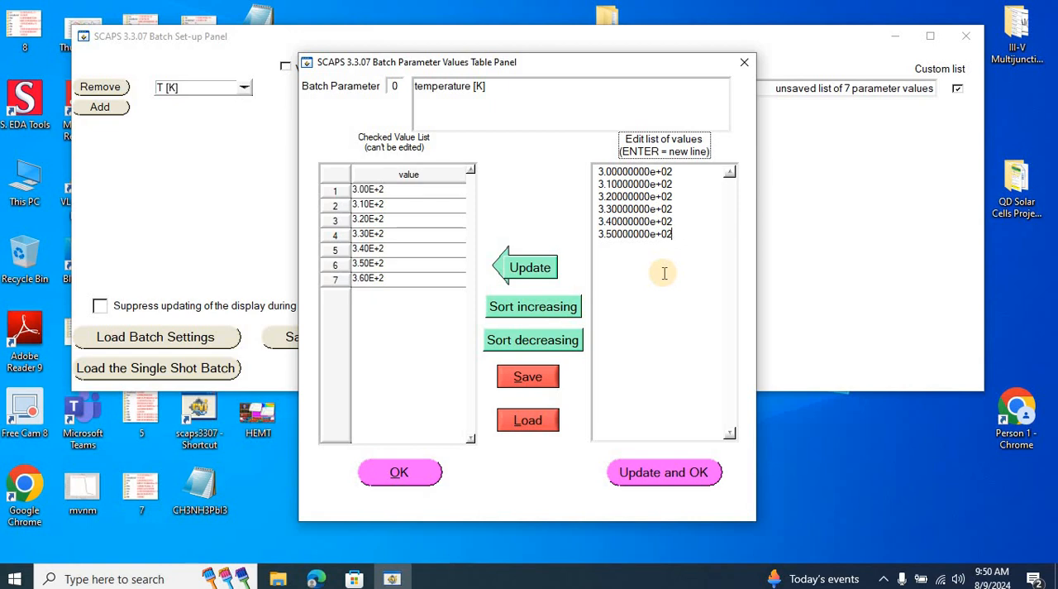
{"action": "left_click", "coordinate": [398, 479]}
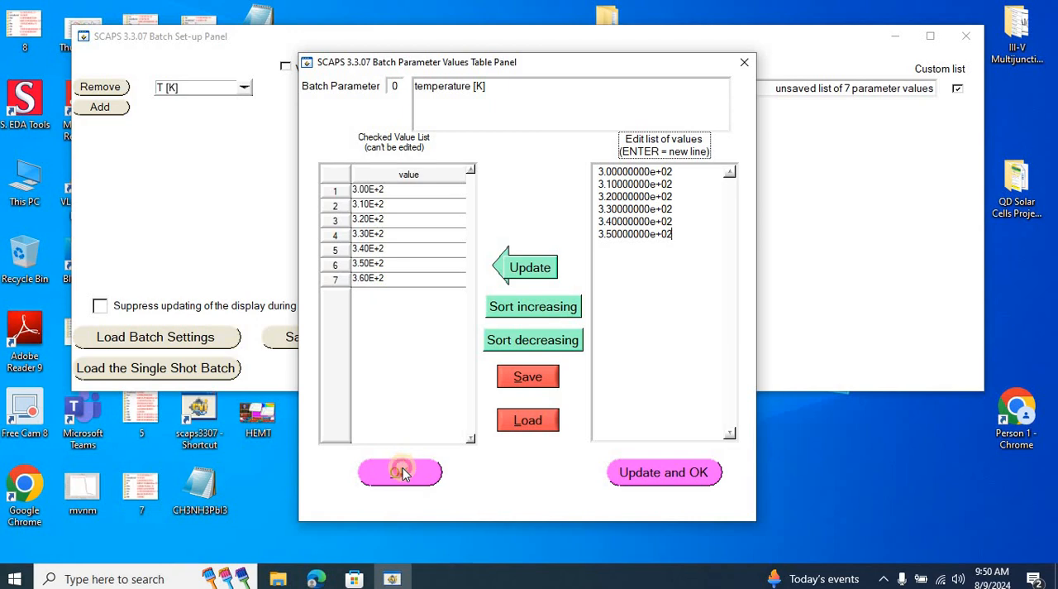
{"action": "left_click", "coordinate": [398, 482]}
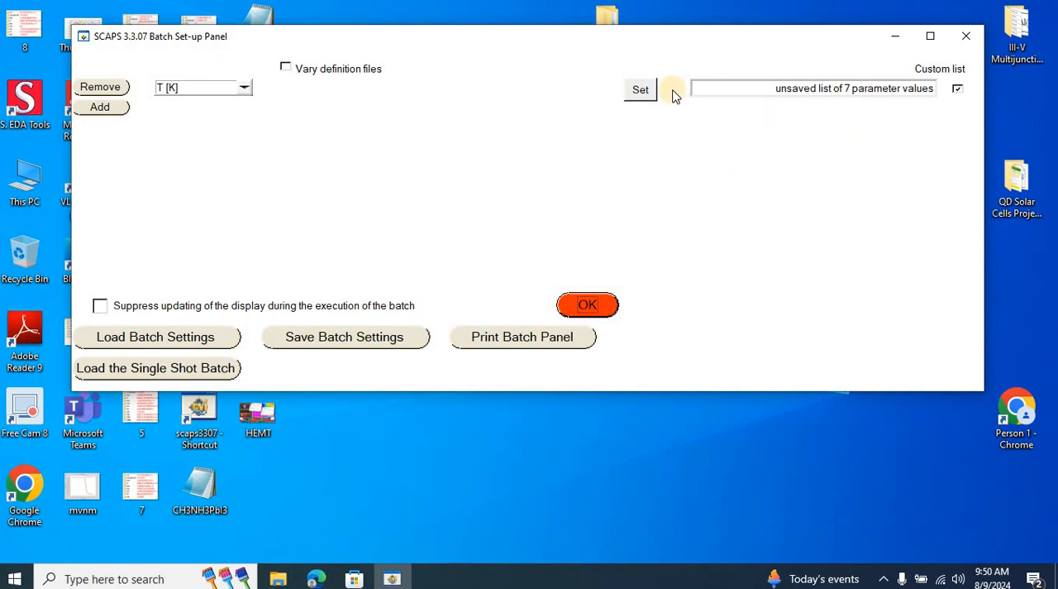
Remove 360 K from the batch's custom temperature list, update the checked values and accept the batch set-up.
{"action": "left_click", "coordinate": [640, 93]}
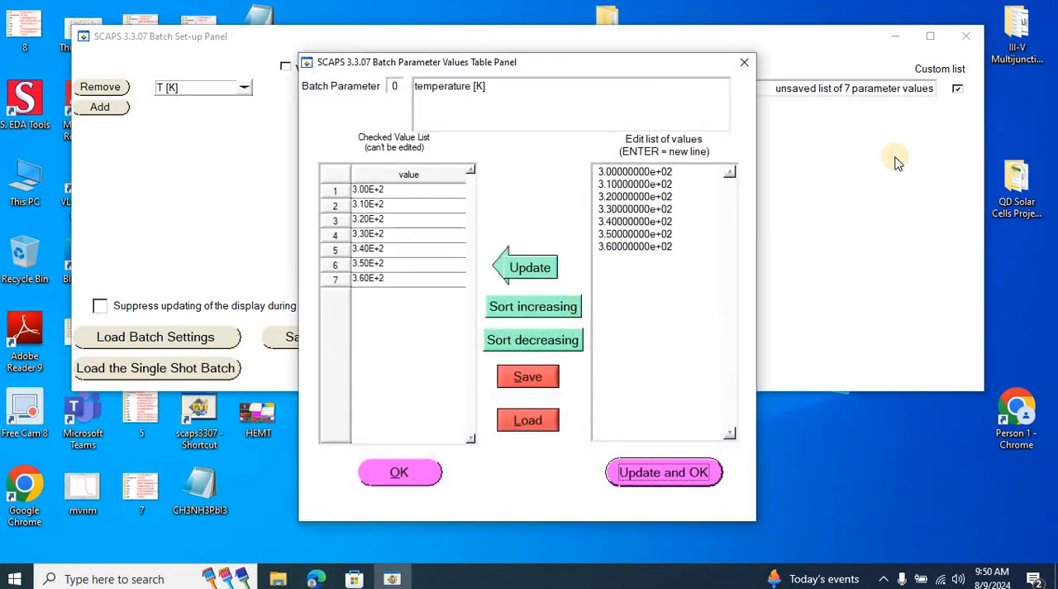
{"action": "left_click", "coordinate": [600, 250]}
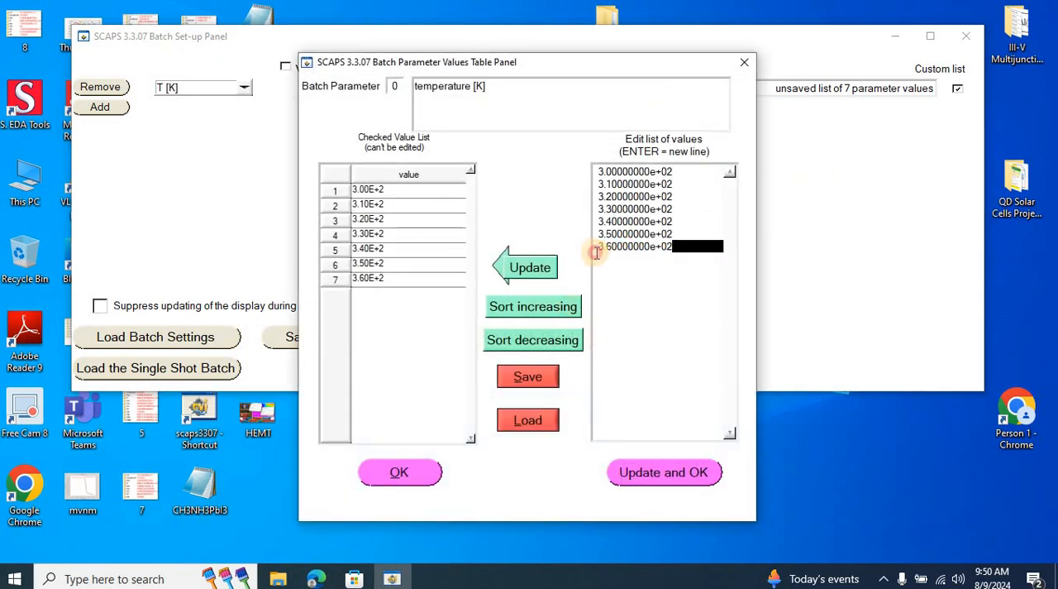
{"action": "double_click", "coordinate": [600, 250]}
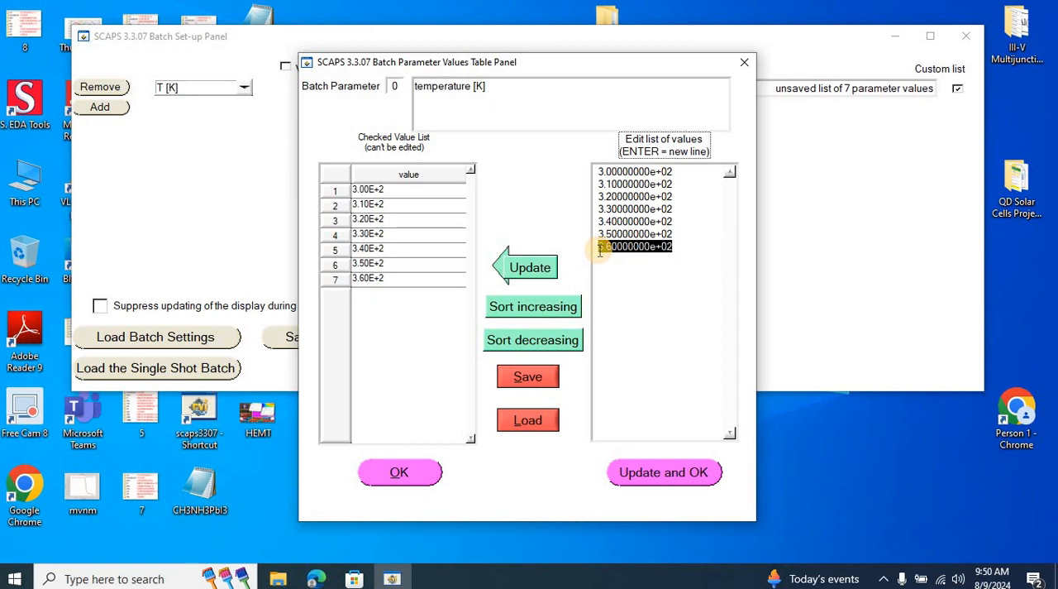
{"action": "key", "text": "BackSpace"}
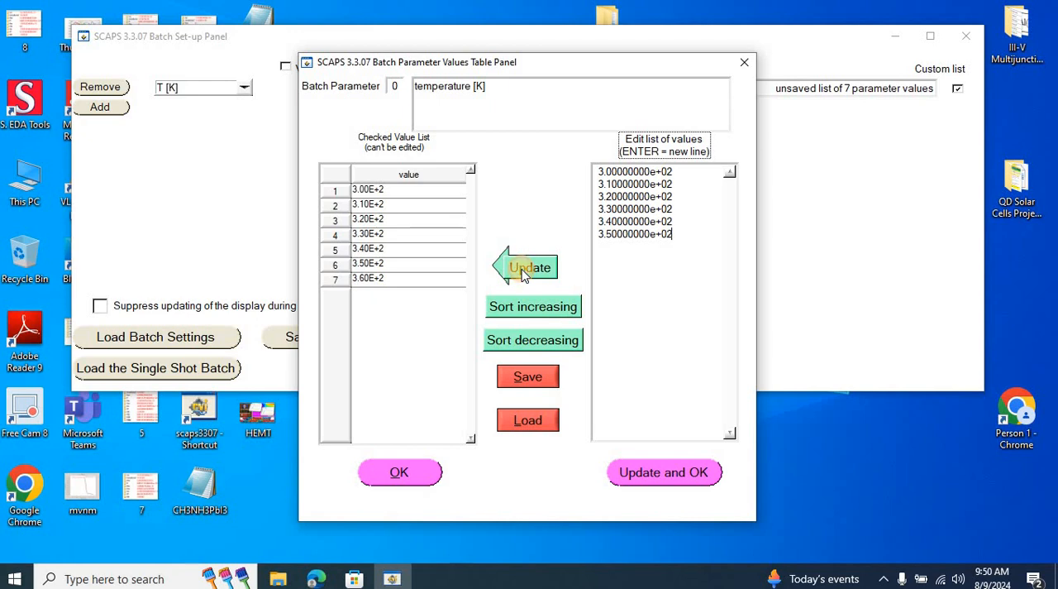
{"action": "left_click", "coordinate": [524, 269]}
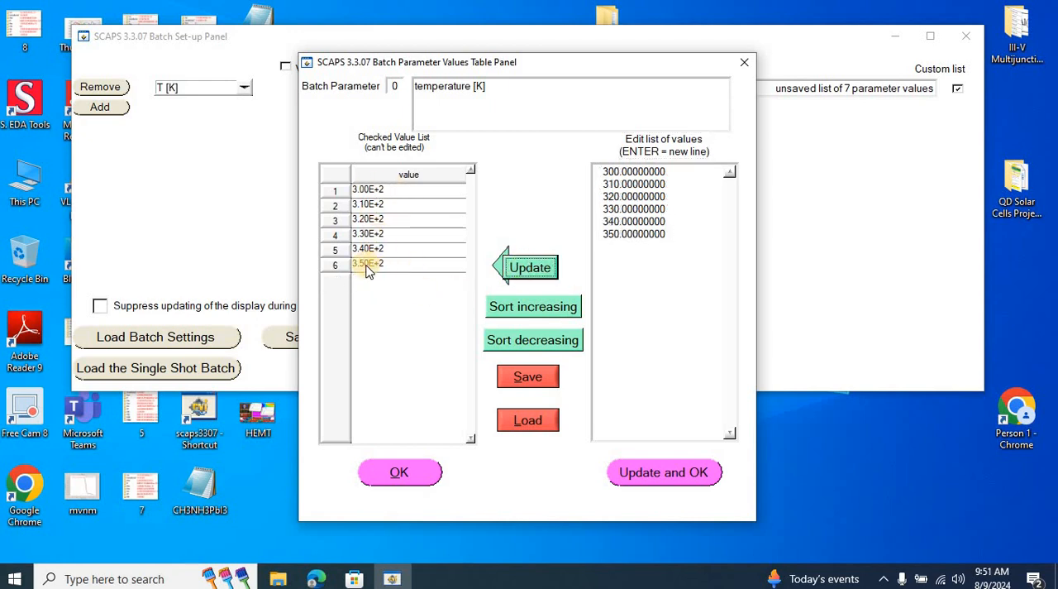
{"action": "left_click", "coordinate": [396, 472]}
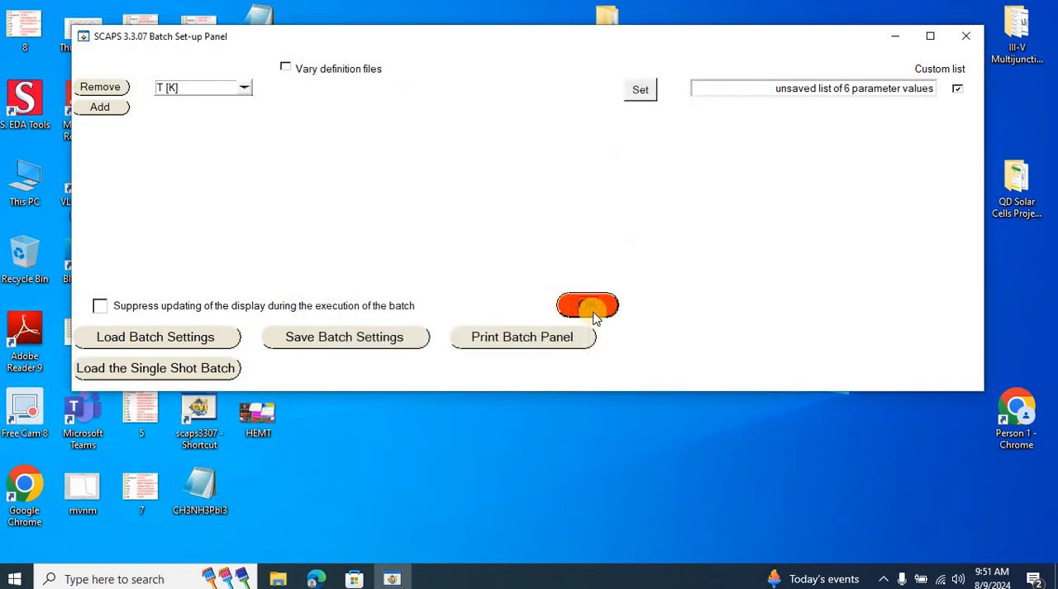
{"action": "left_click", "coordinate": [588, 306]}
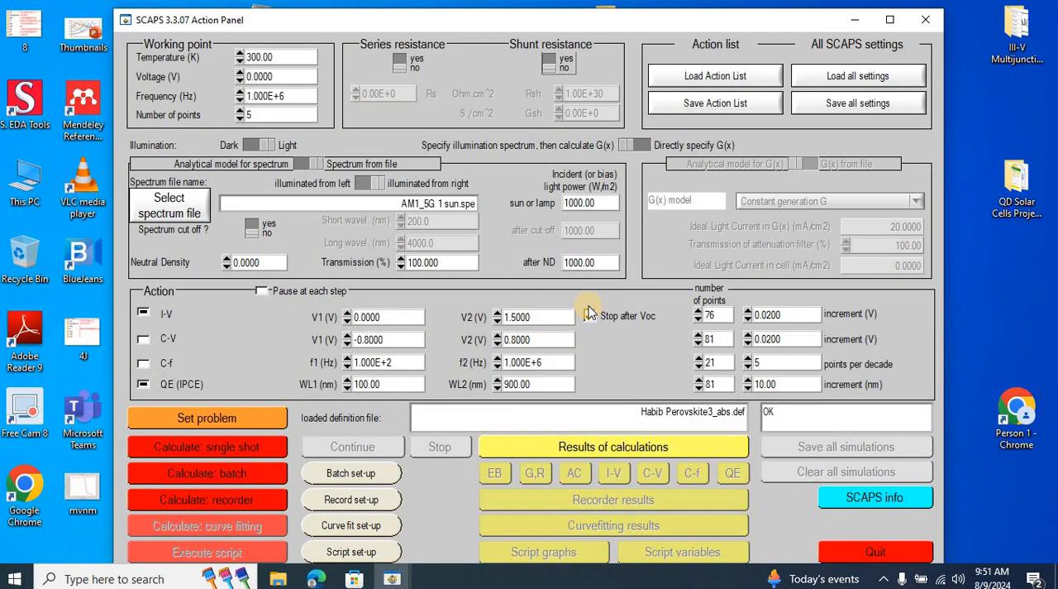
Check the recorded properties, then run the recorder calculation, agreeing to delete the previous recorded results.
{"action": "left_click", "coordinate": [357, 499]}
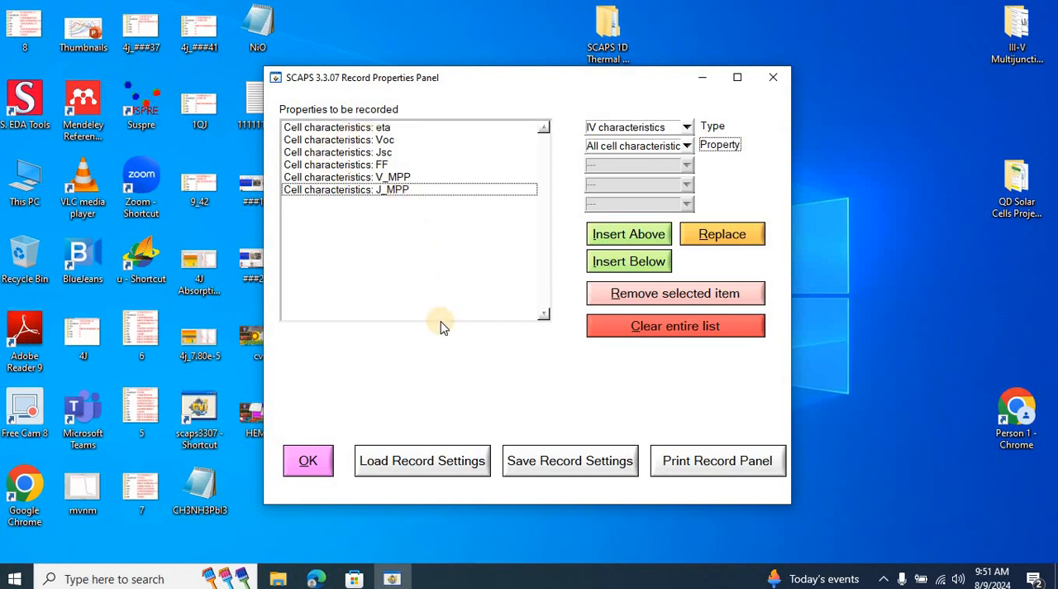
{"action": "left_click", "coordinate": [311, 461]}
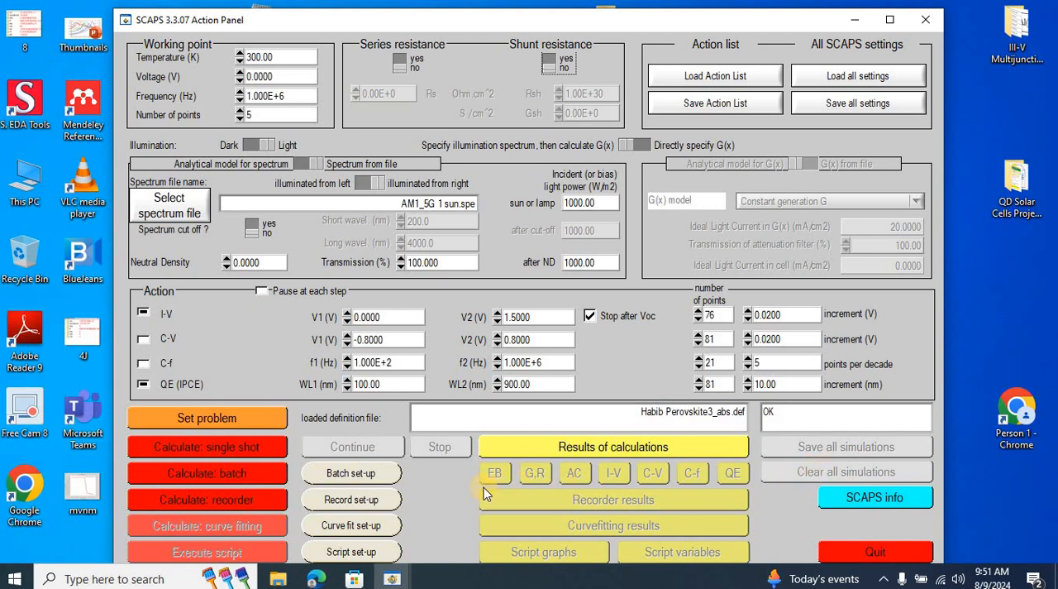
{"action": "left_click", "coordinate": [238, 501]}
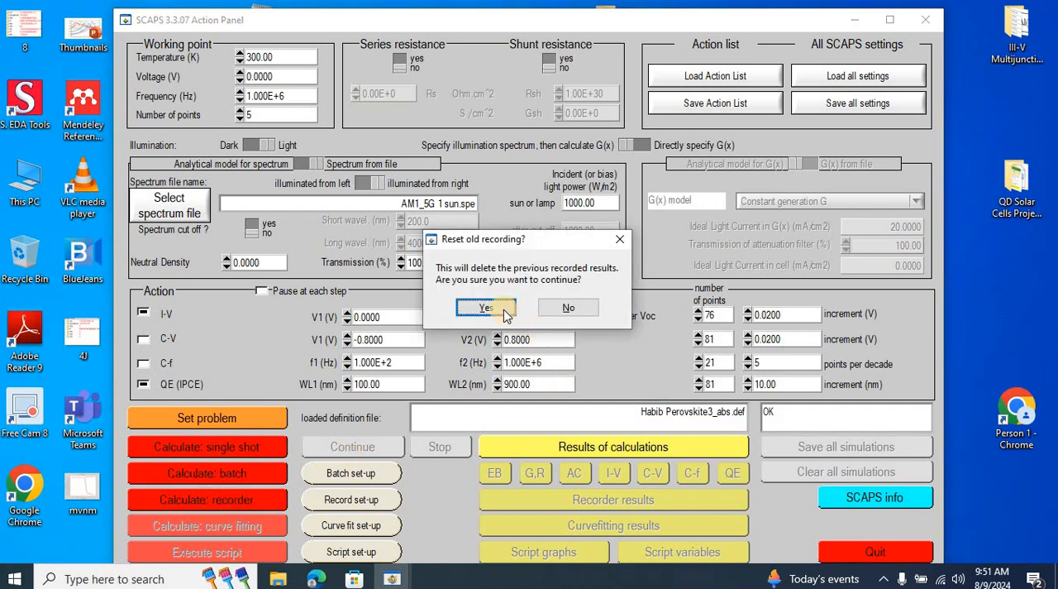
{"action": "left_click", "coordinate": [496, 310]}
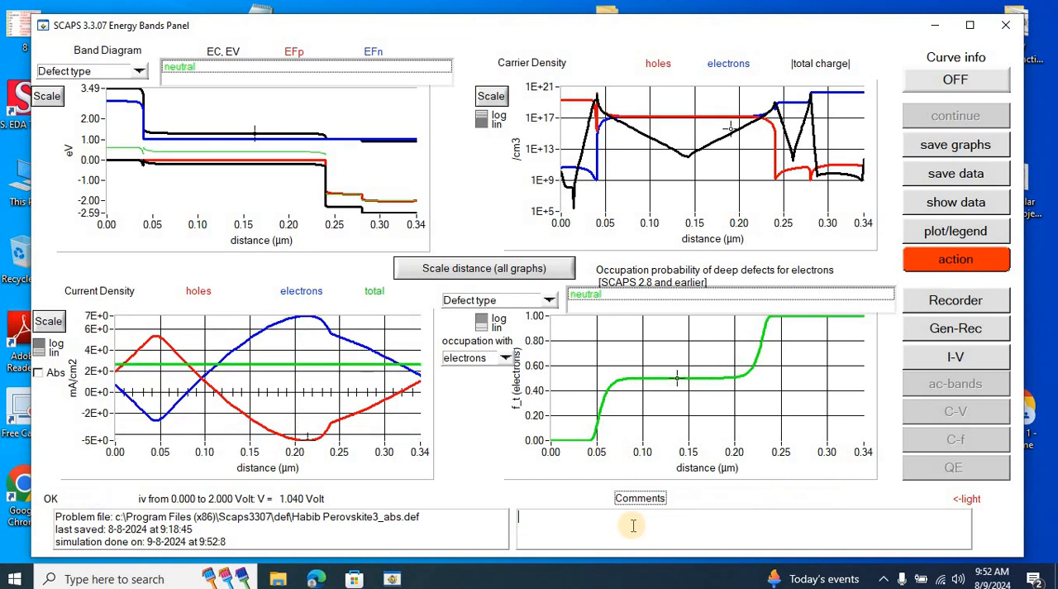
Examine the I-V curves and the simulated IV parameters of batch steps 1/6 and 2/6.
{"action": "left_click", "coordinate": [954, 358]}
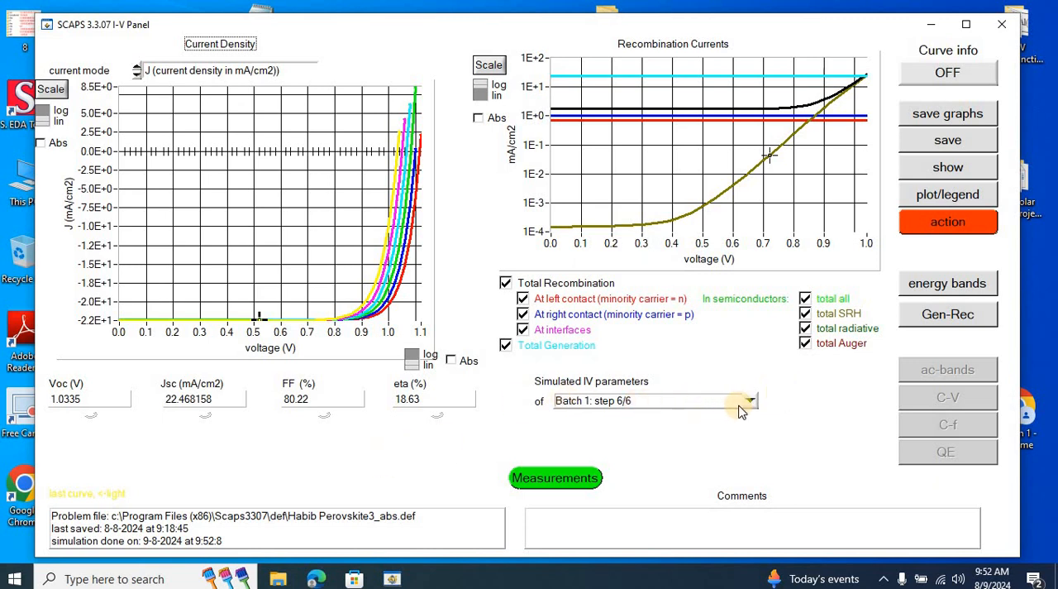
{"action": "left_click", "coordinate": [751, 401]}
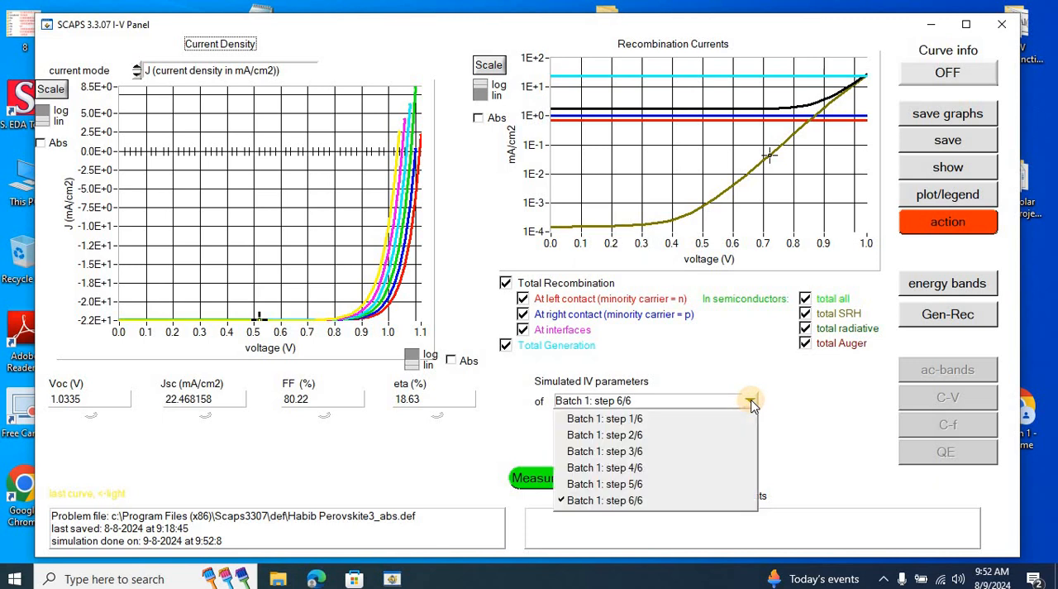
{"action": "left_click", "coordinate": [397, 399]}
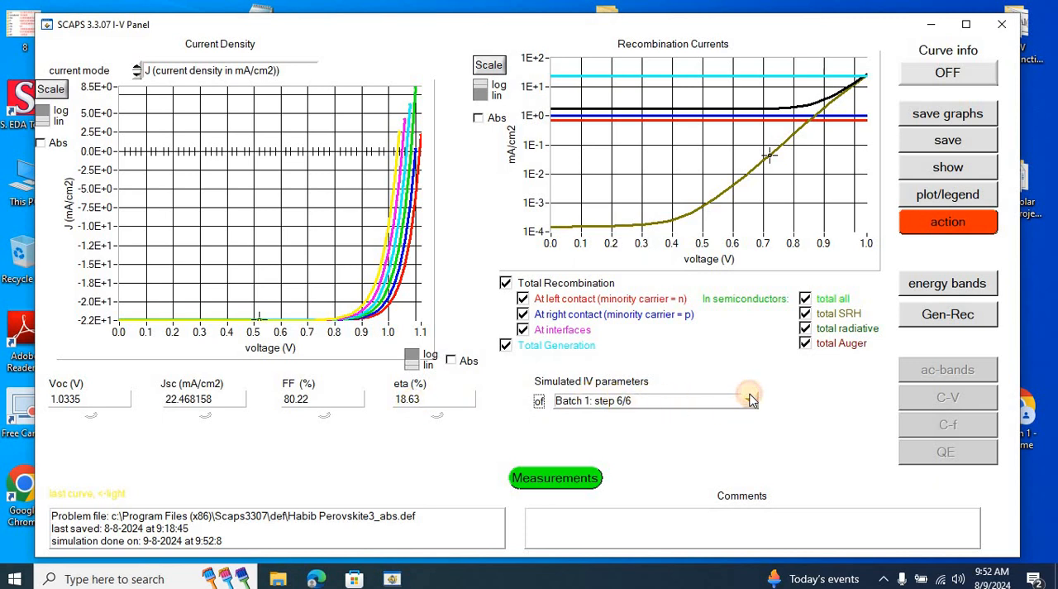
{"action": "left_click", "coordinate": [751, 400]}
{"action": "left_click", "coordinate": [687, 417]}
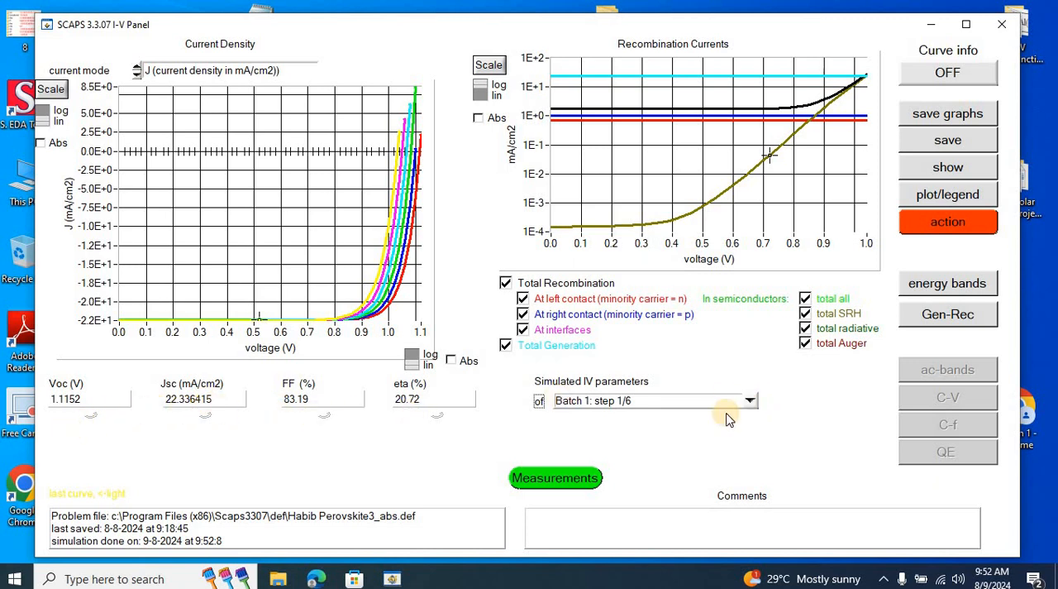
{"action": "left_click", "coordinate": [750, 401]}
{"action": "left_click", "coordinate": [618, 435]}
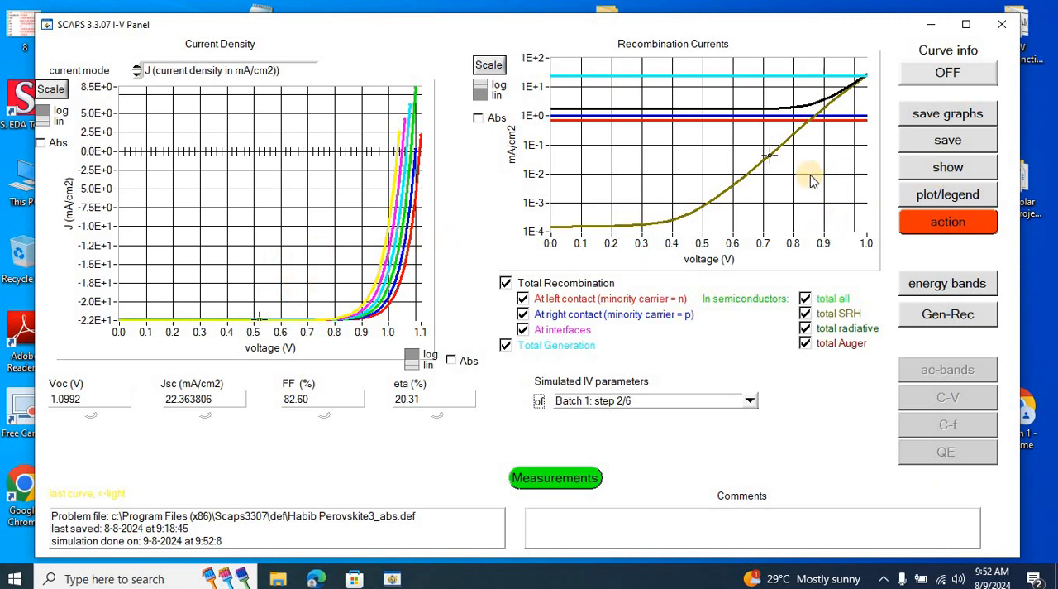
Switch to Origin 2024, maximize its window and enlarge the Book1 workbook in width and height.
{"action": "left_click", "coordinate": [143, 579]}
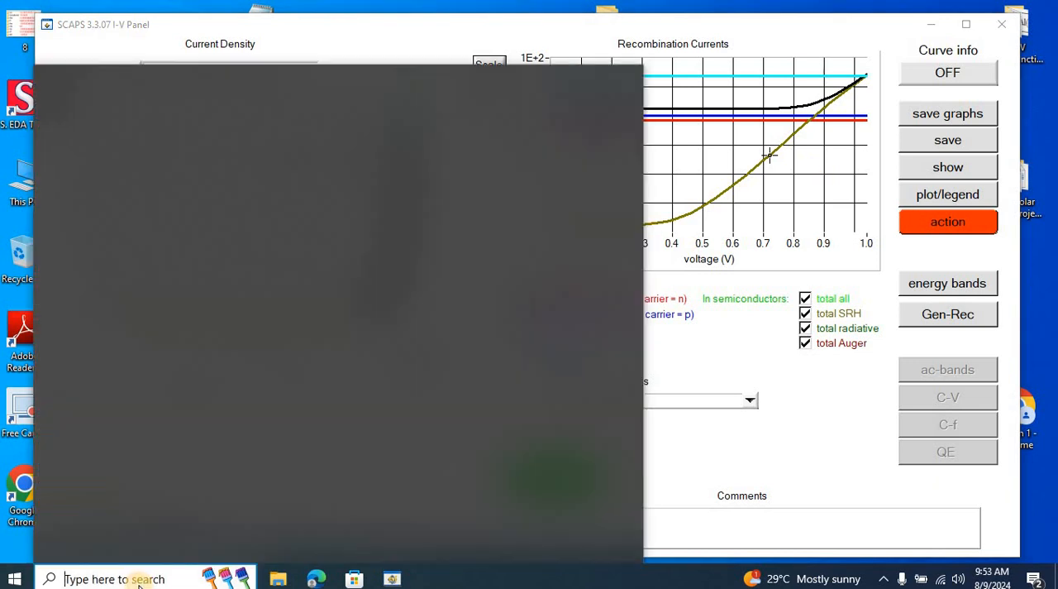
{"action": "type", "text": "or"}
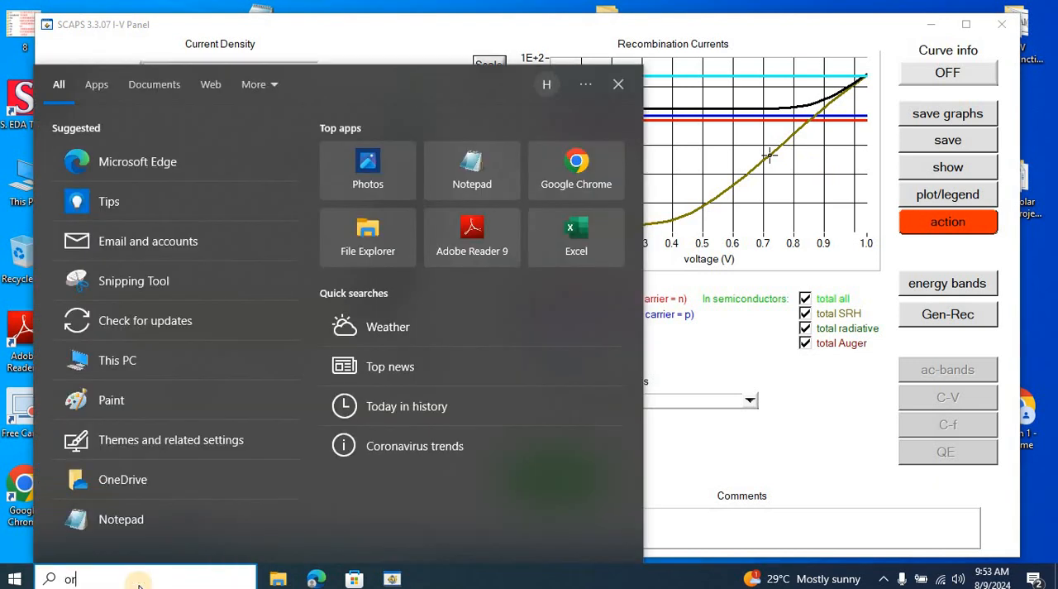
{"action": "type", "text": "igin"}
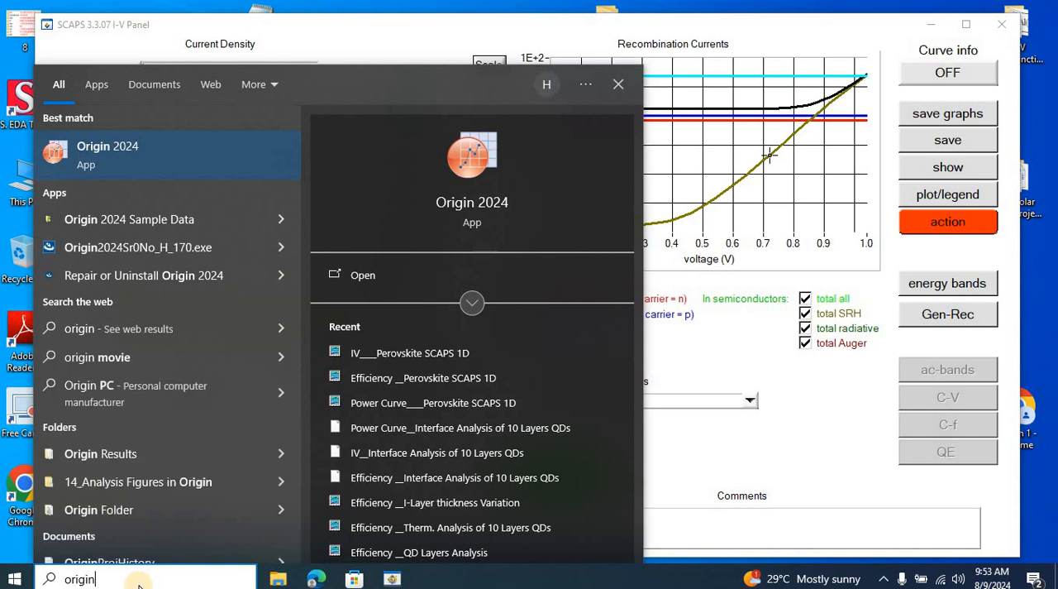
{"action": "key", "text": "Return"}
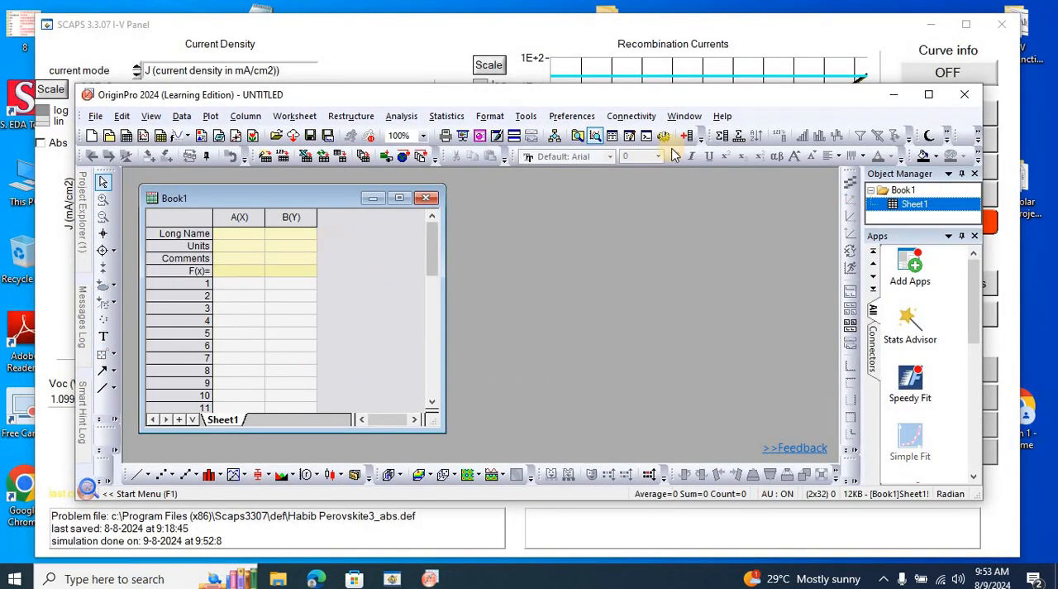
{"action": "left_click", "coordinate": [937, 99]}
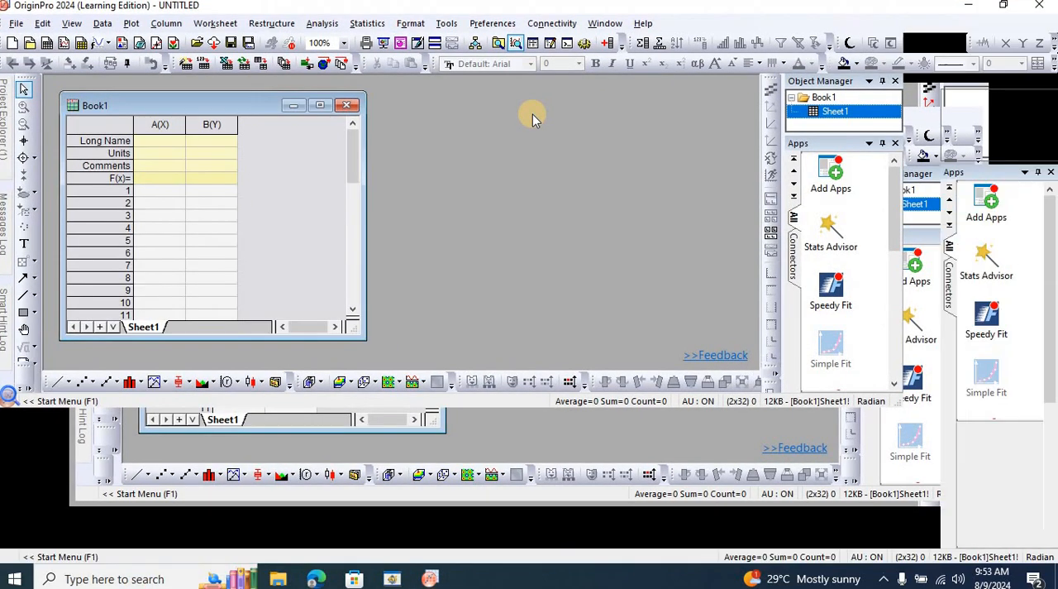
{"action": "left_click_drag", "start_coordinate": [364, 311], "coordinate": [818, 307]}
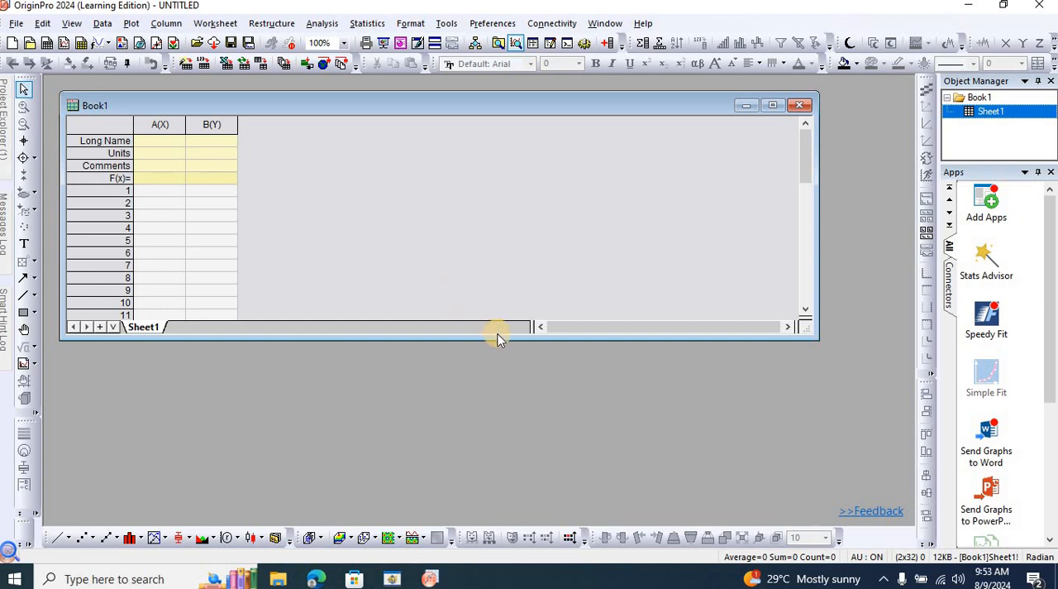
{"action": "left_click_drag", "start_coordinate": [496, 336], "coordinate": [496, 381]}
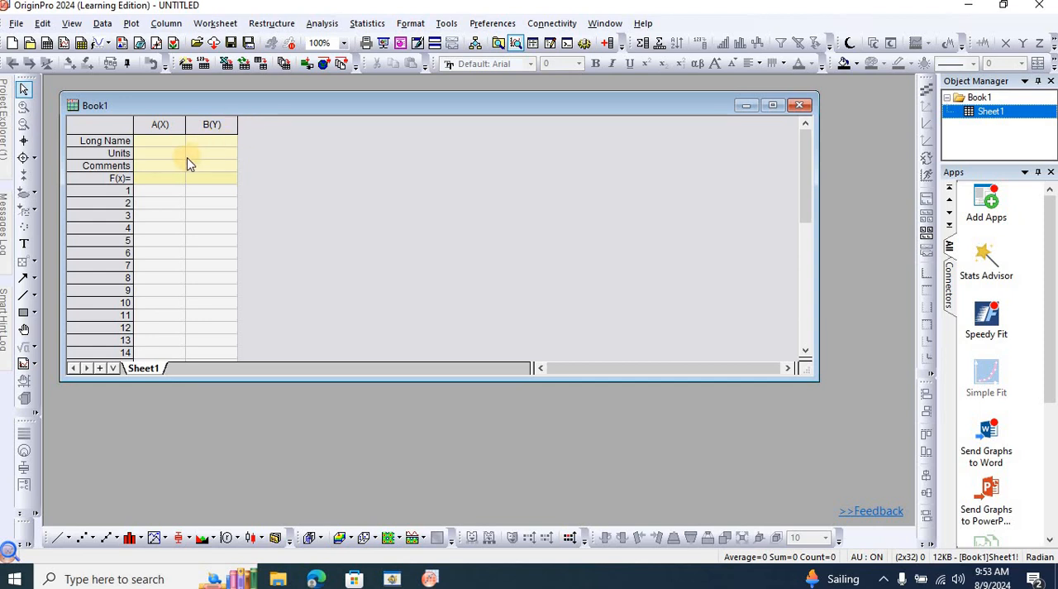
Add 10 new columns to the end of the Book1 worksheet.
{"action": "left_click", "coordinate": [221, 126]}
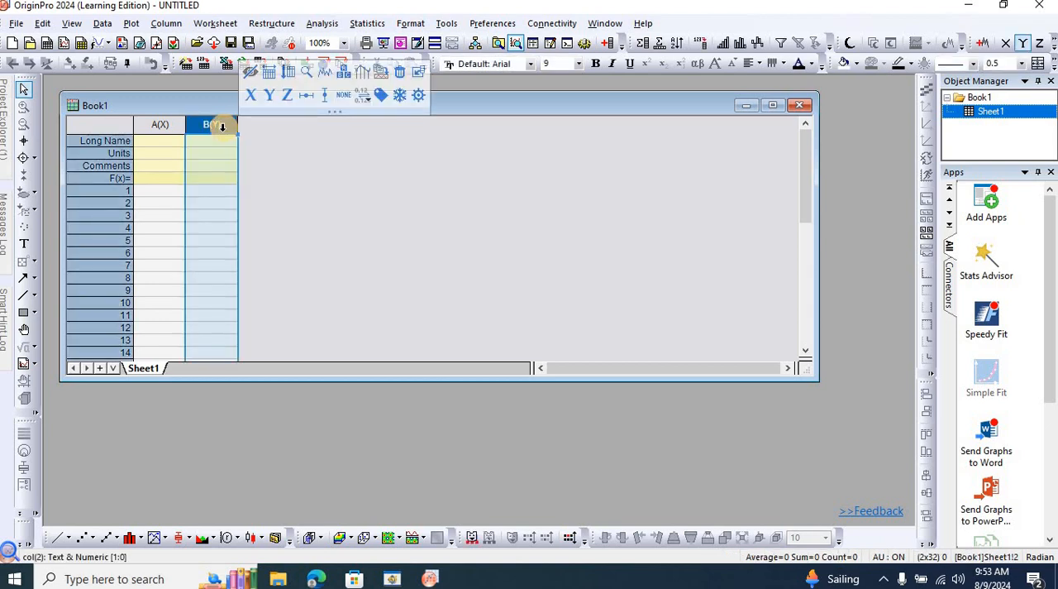
{"action": "double_click", "coordinate": [503, 207]}
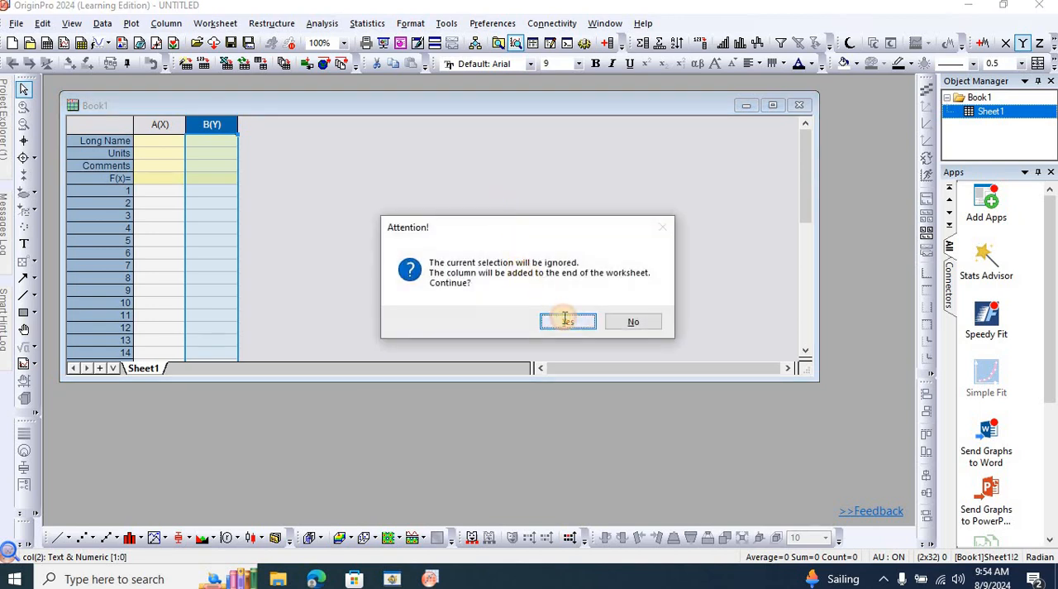
{"action": "left_click", "coordinate": [567, 323]}
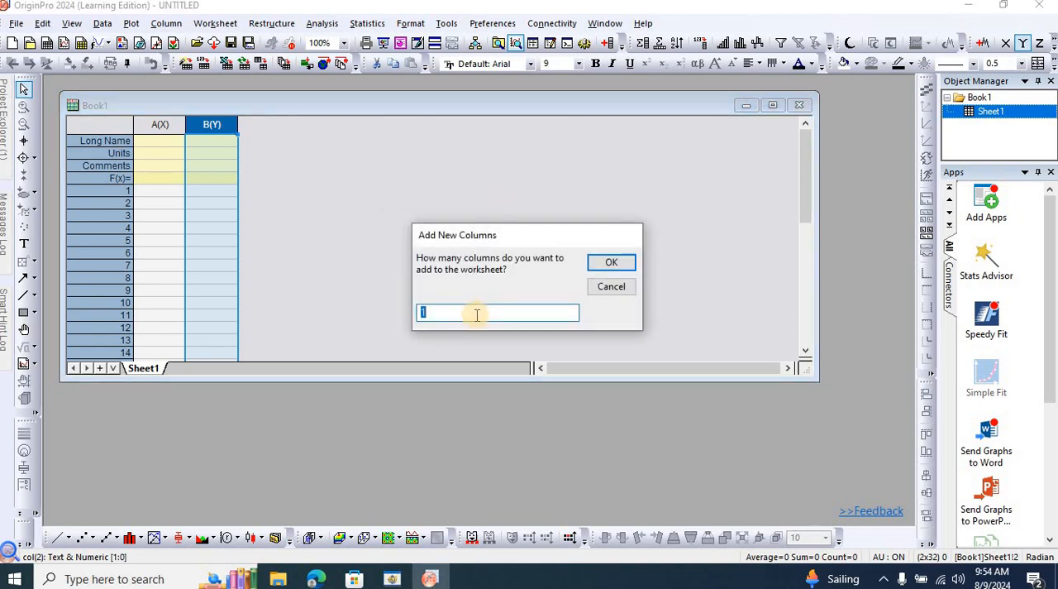
{"action": "left_click", "coordinate": [611, 262]}
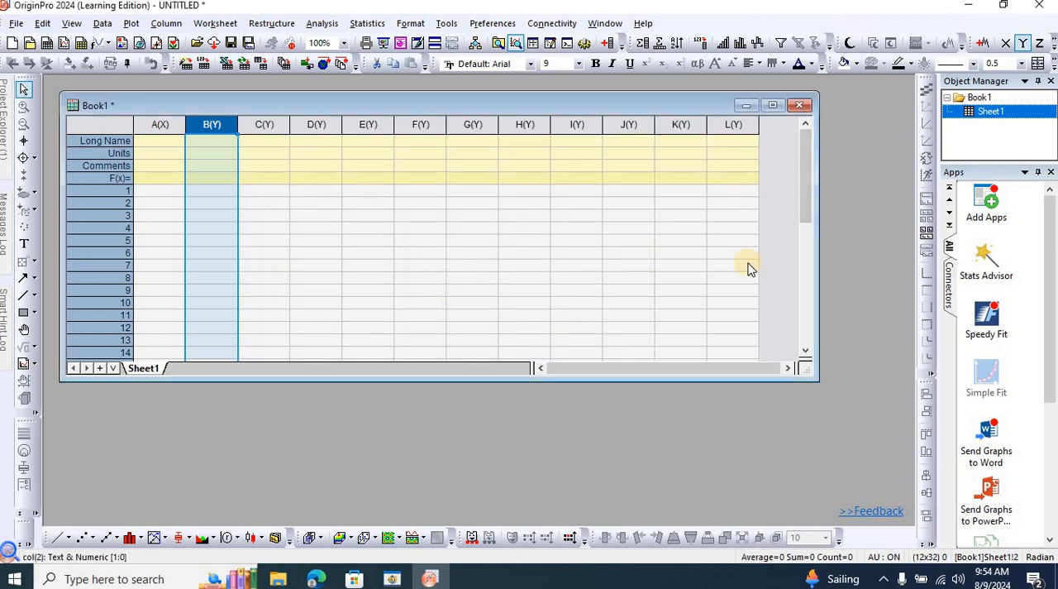
Enter "Voltage (V)" as the long name of column A.
{"action": "left_click", "coordinate": [173, 145]}
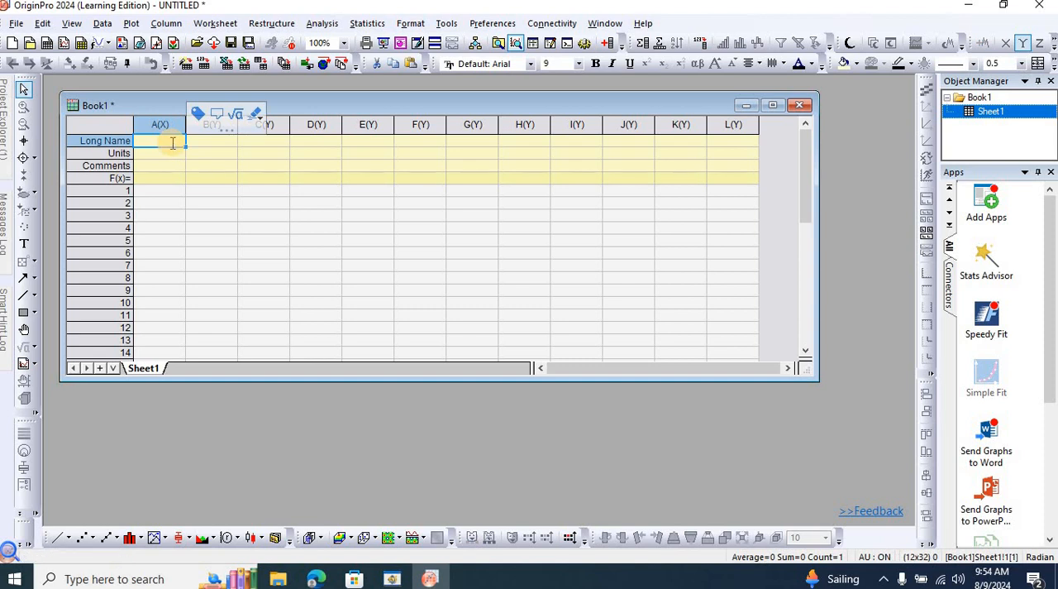
{"action": "type", "text": "Voltage "}
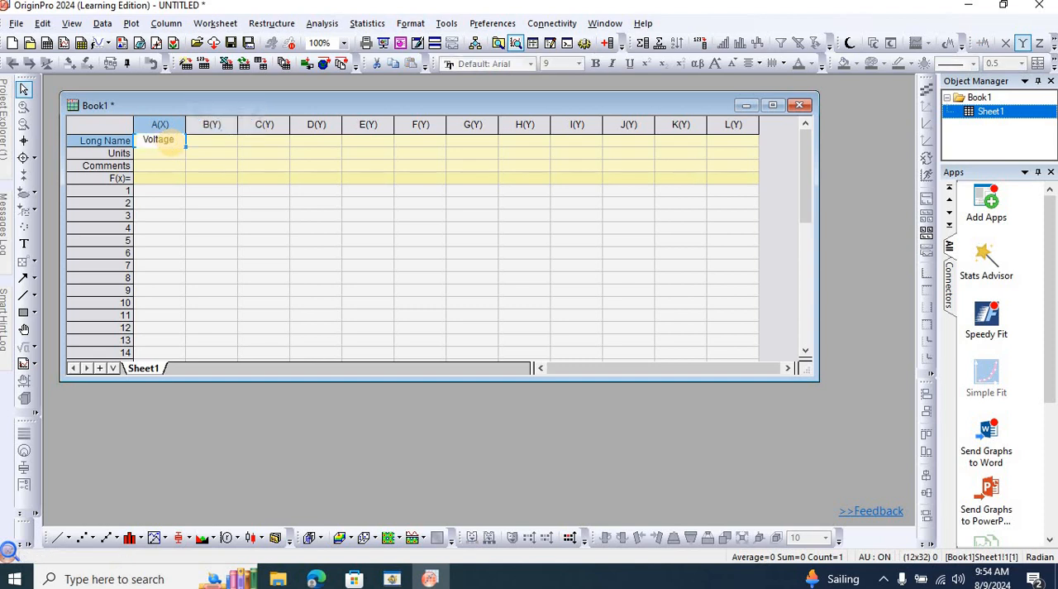
{"action": "type", "text": "(V)"}
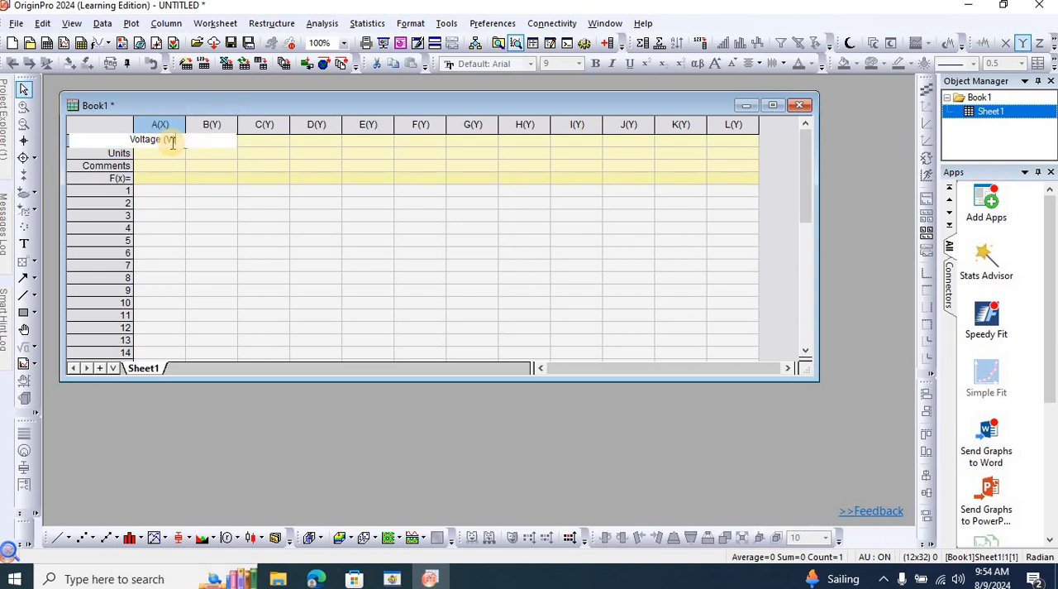
{"action": "left_click", "coordinate": [274, 145]}
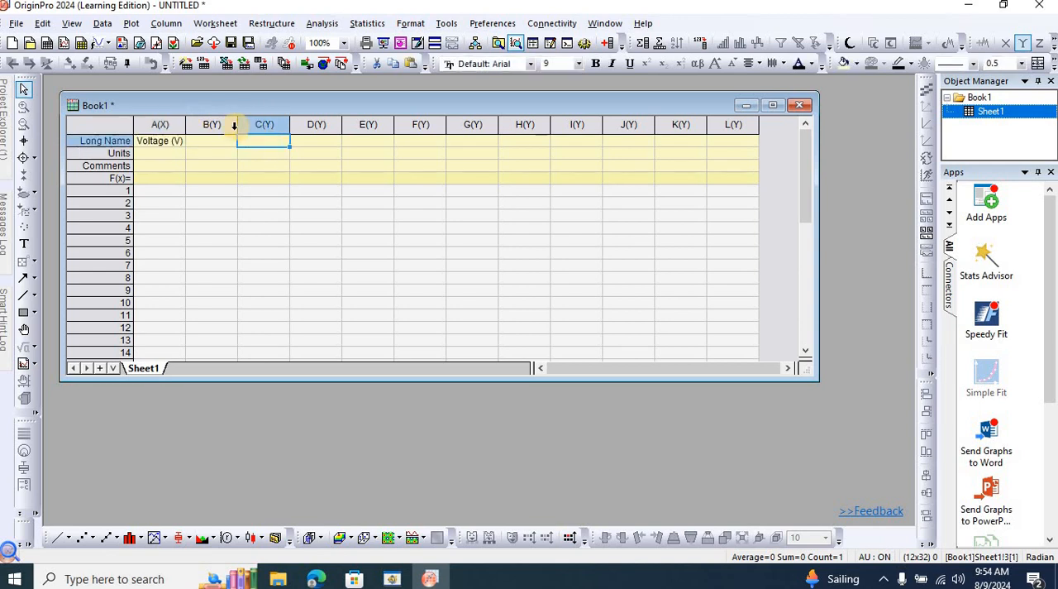
Shorten column A's long name to "Voltage" and set its units to V.
{"action": "double_click", "coordinate": [185, 142]}
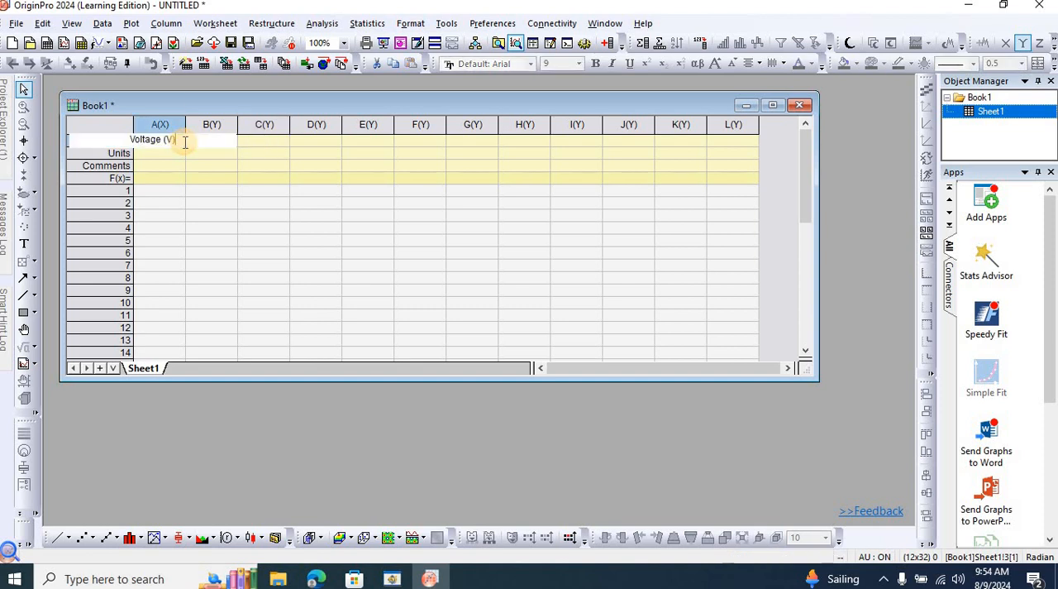
{"action": "key", "text": "BackSpace"}
{"action": "key", "text": "BackSpace"}
{"action": "key", "text": "BackSpace"}
{"action": "key", "text": "BackSpace"}
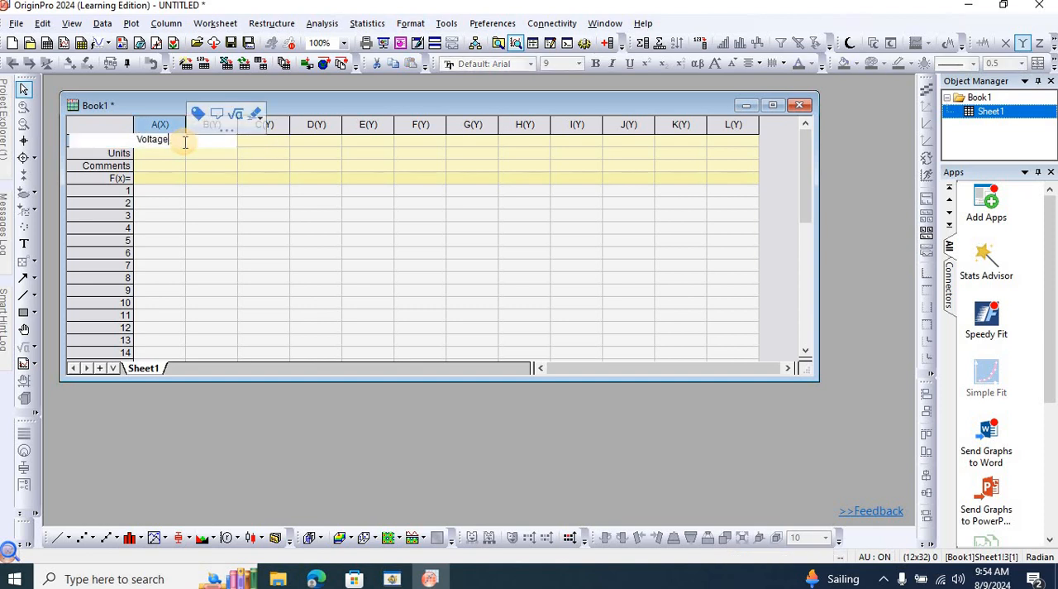
{"action": "left_click", "coordinate": [169, 155]}
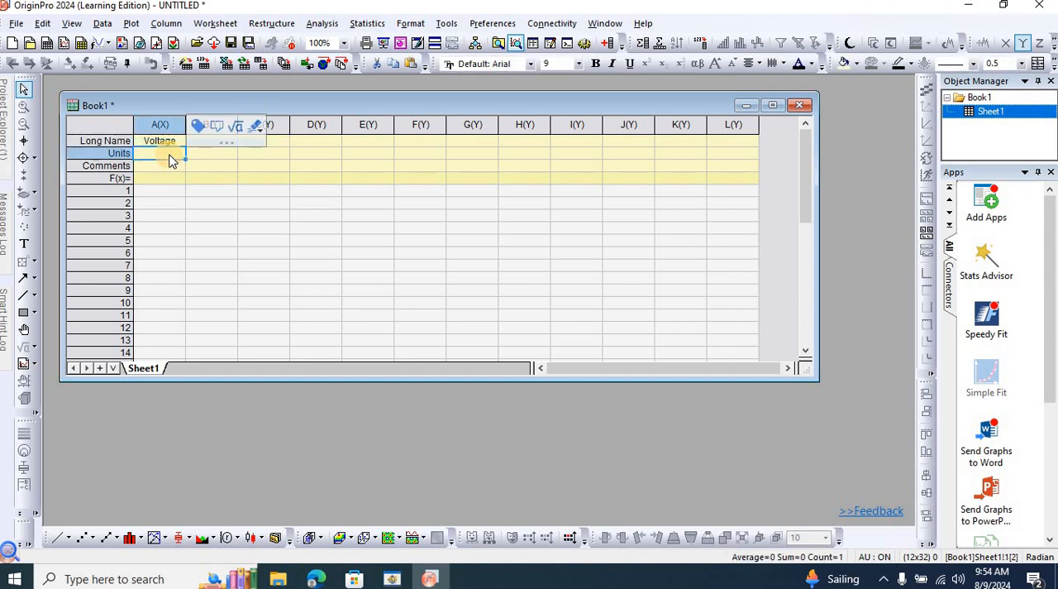
{"action": "type", "text": "V"}
{"action": "left_click", "coordinate": [277, 142]}
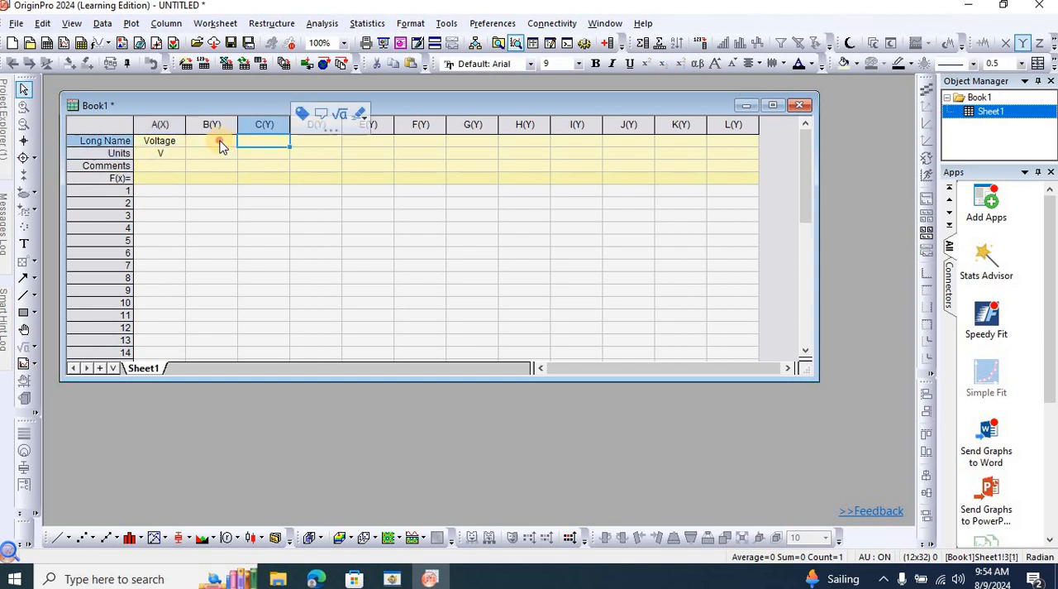
Enter "Current Density" as the long name of column B and widen the column to fit it.
{"action": "left_click", "coordinate": [220, 142]}
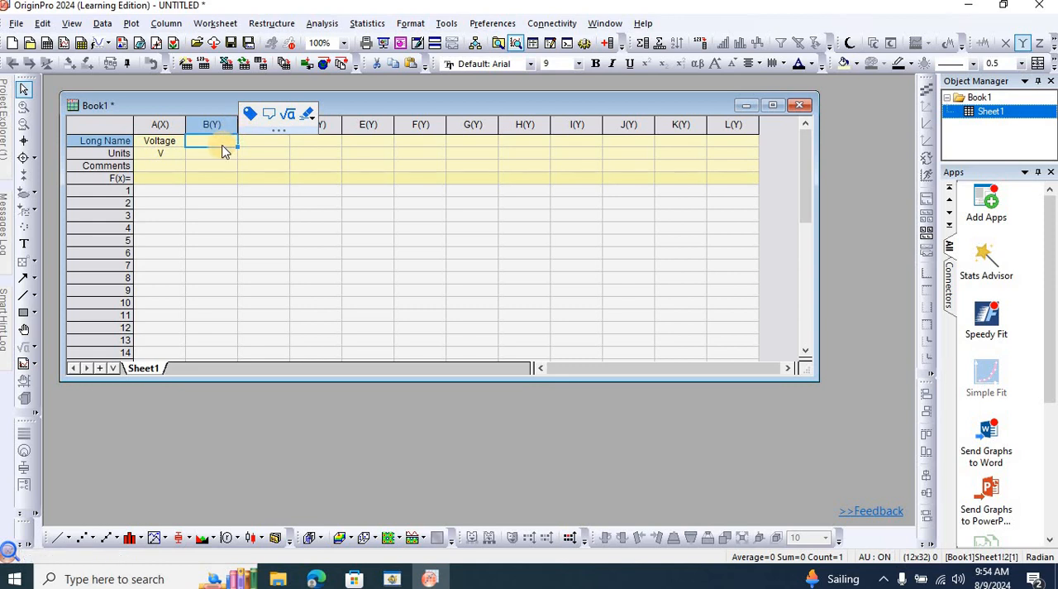
{"action": "type", "text": "Cu"}
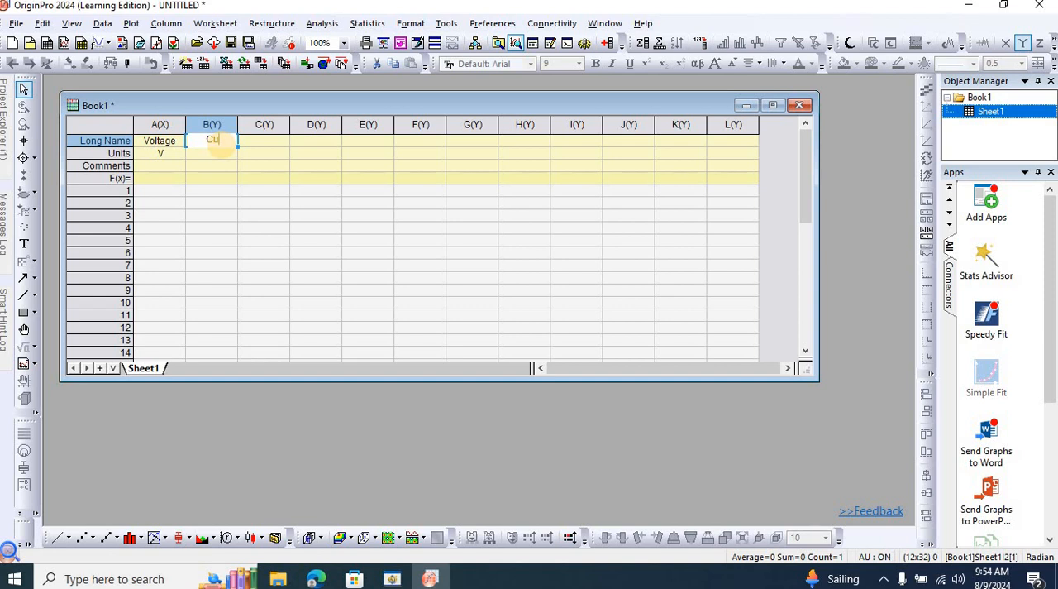
{"action": "type", "text": "rrent Den"}
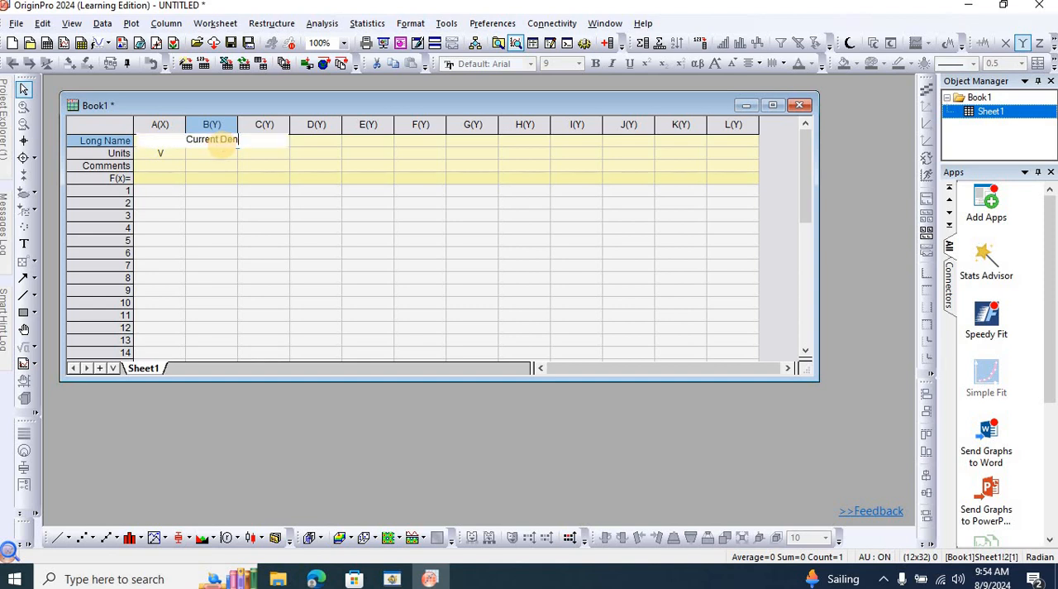
{"action": "type", "text": "sity"}
{"action": "key", "text": "Return"}
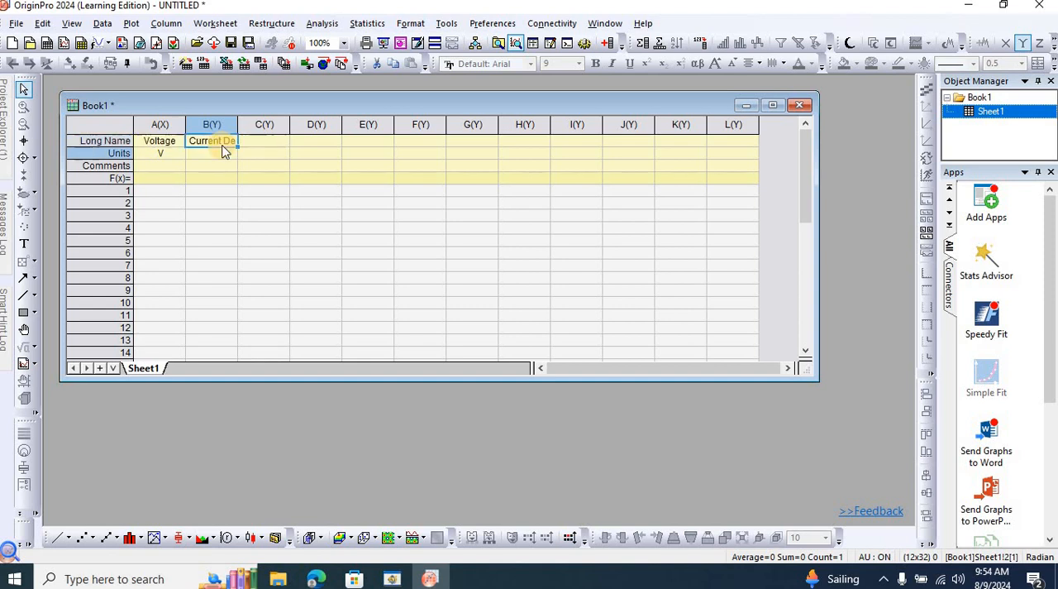
{"action": "left_click_drag", "start_coordinate": [270, 125], "coordinate": [270, 126]}
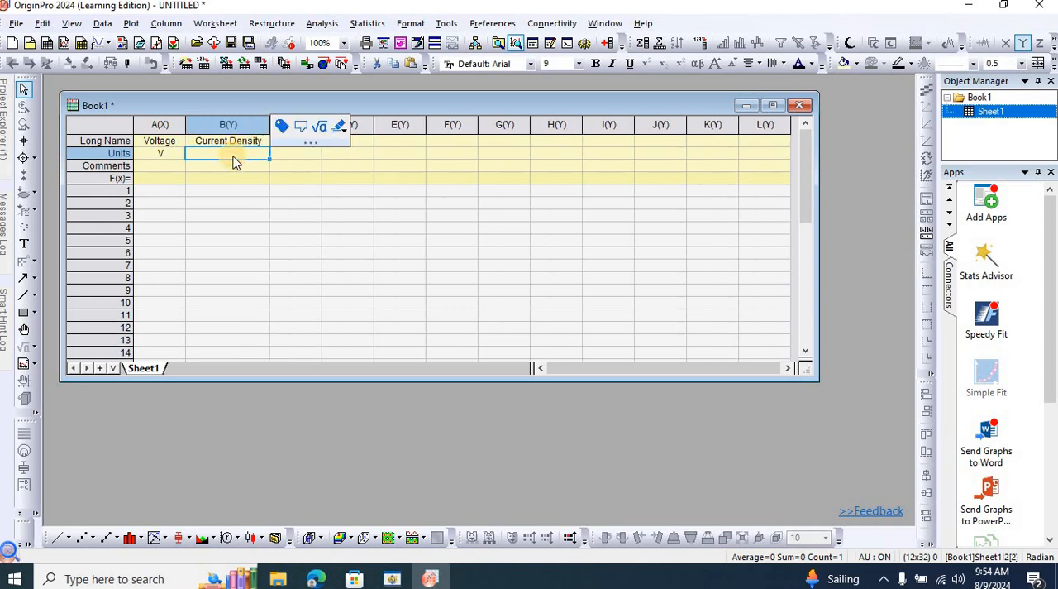
Enter mA/cm2 as the units of column B.
{"action": "type", "text": "mA"}
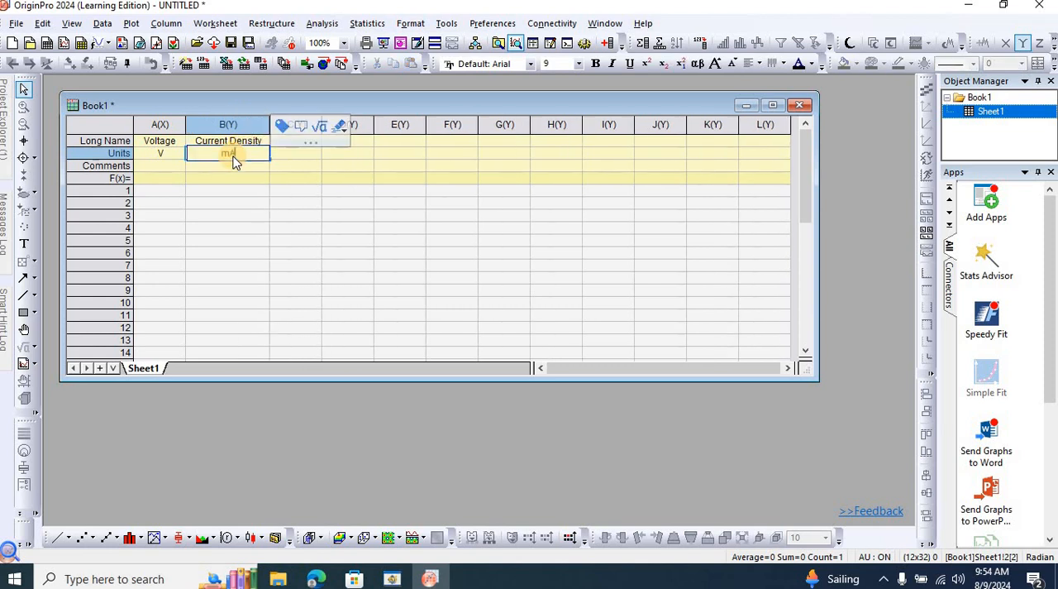
{"action": "type", "text": "/cm2"}
Format the 2 in column B's units as superscript and select the first data cell of column A.
{"action": "key", "text": "shift+Left"}
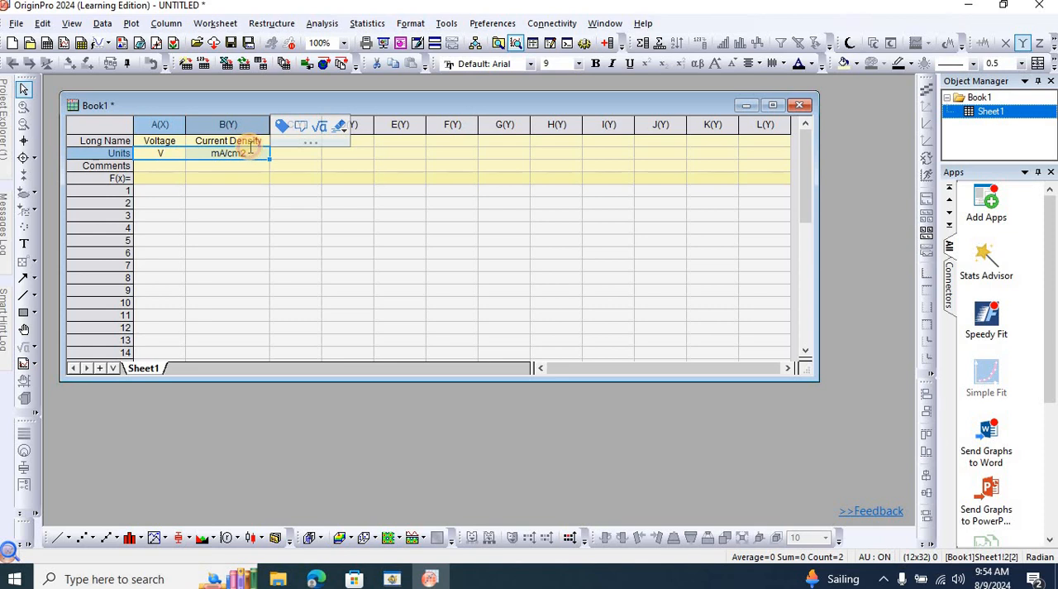
{"action": "left_click", "coordinate": [253, 154]}
{"action": "double_click", "coordinate": [252, 157]}
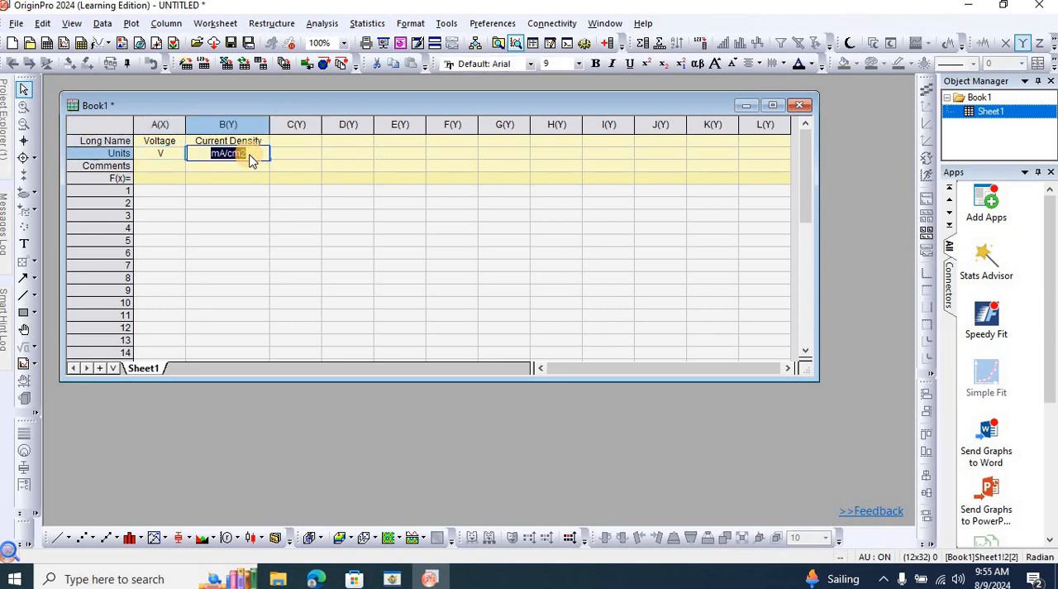
{"action": "left_click", "coordinate": [253, 157]}
{"action": "key", "text": "shift+Left"}
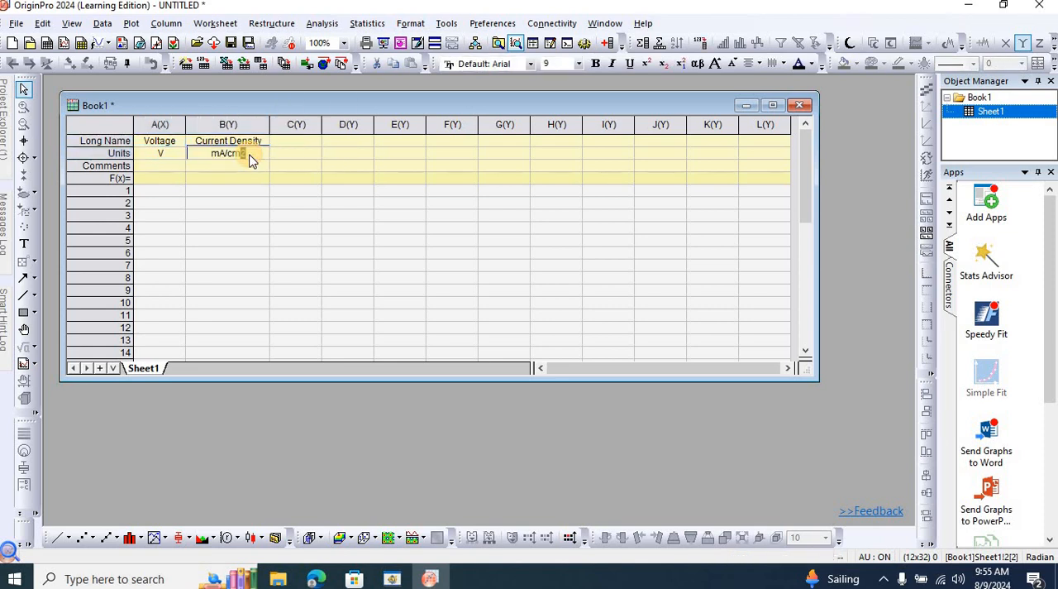
{"action": "left_click", "coordinate": [647, 66]}
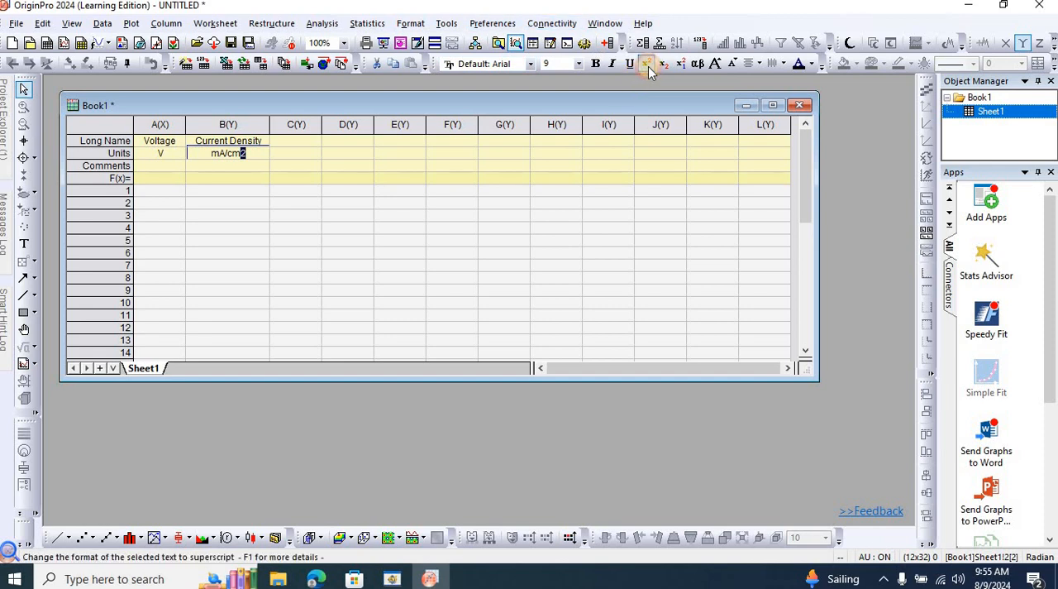
{"action": "left_click", "coordinate": [177, 192]}
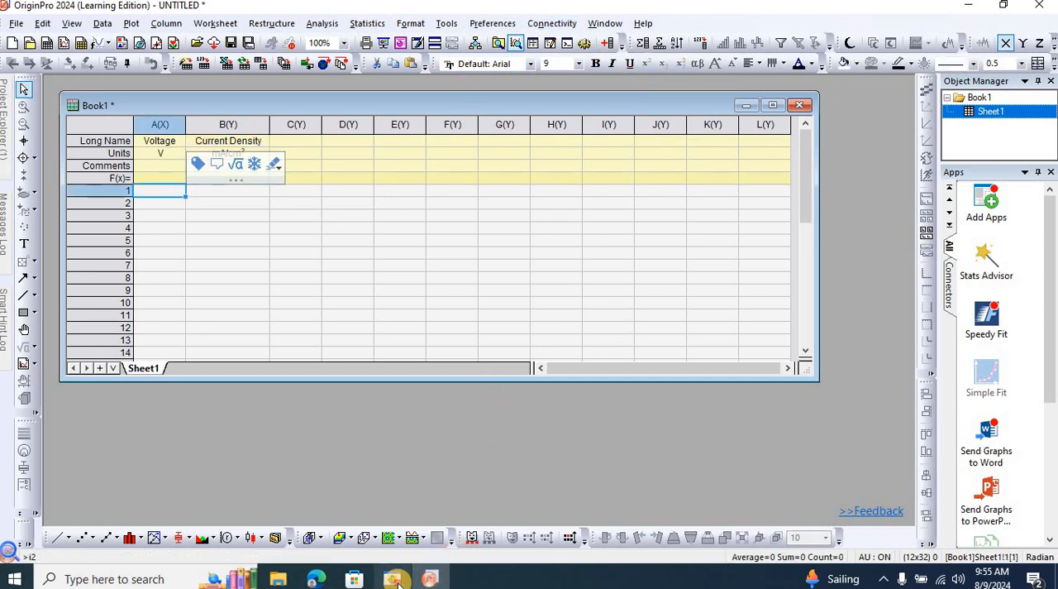
Switch to the SCAPS I-V panel, show the numerical I-V data and maximize the output window.
{"action": "mouse_move", "coordinate": [399, 584]}
{"action": "left_click", "coordinate": [416, 546]}
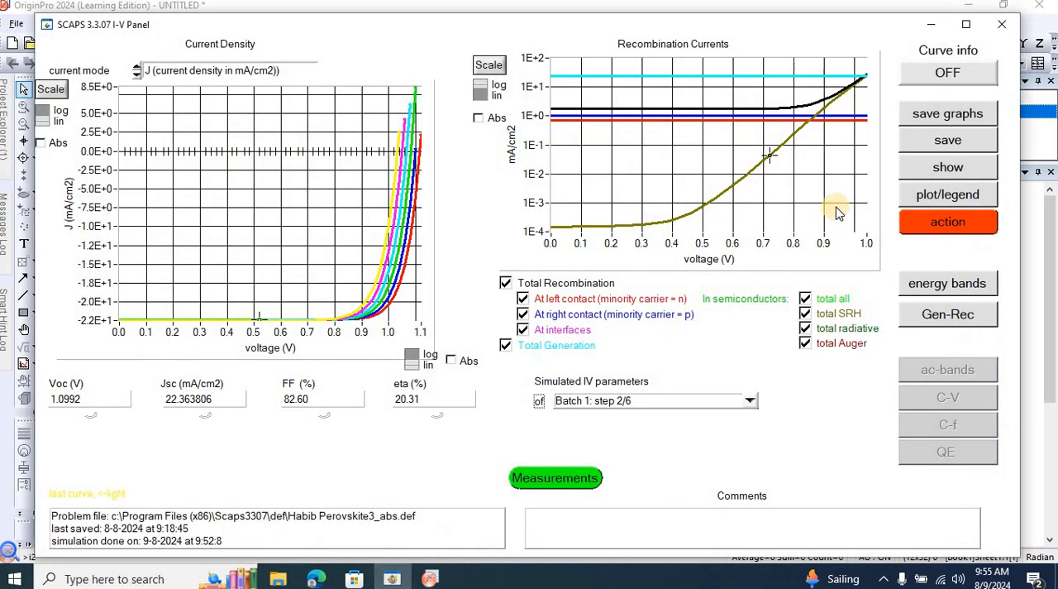
{"action": "left_click", "coordinate": [944, 169]}
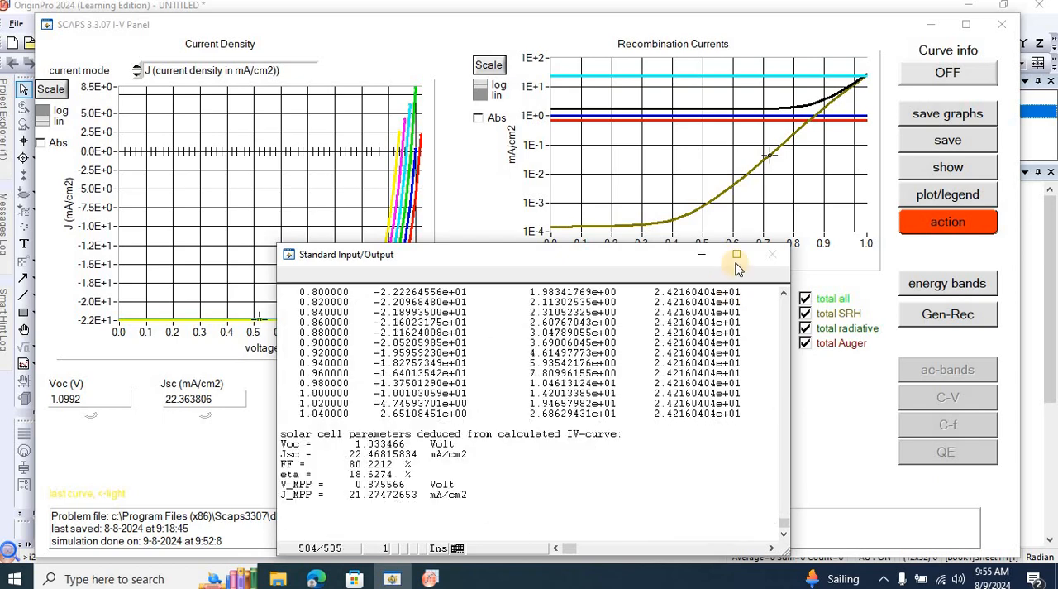
{"action": "left_click", "coordinate": [735, 258]}
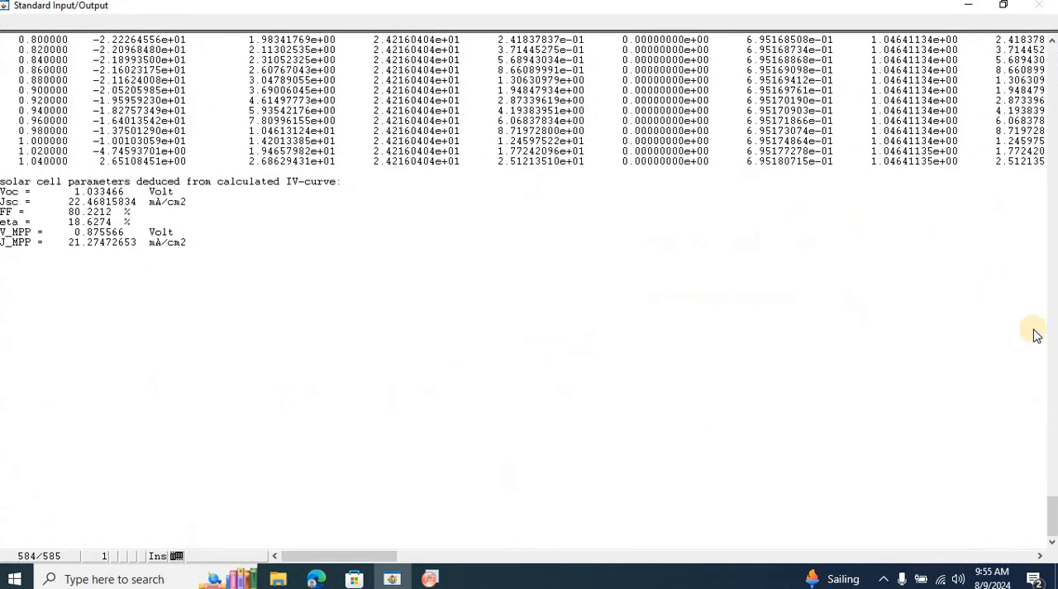
Find the 300 K batch in the output and copy its I-V data rows from 0 to 1.12 V.
{"action": "left_click_drag", "start_coordinate": [1053, 508], "coordinate": [1029, 64]}
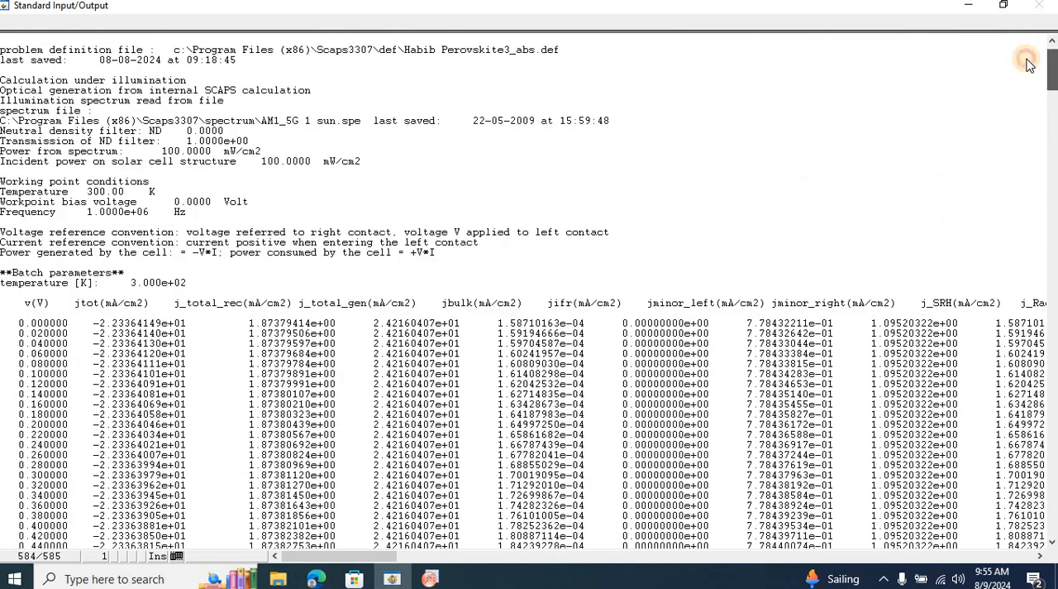
{"action": "scroll", "coordinate": [1029, 64], "scroll_direction": "down", "scroll_amount": 4}
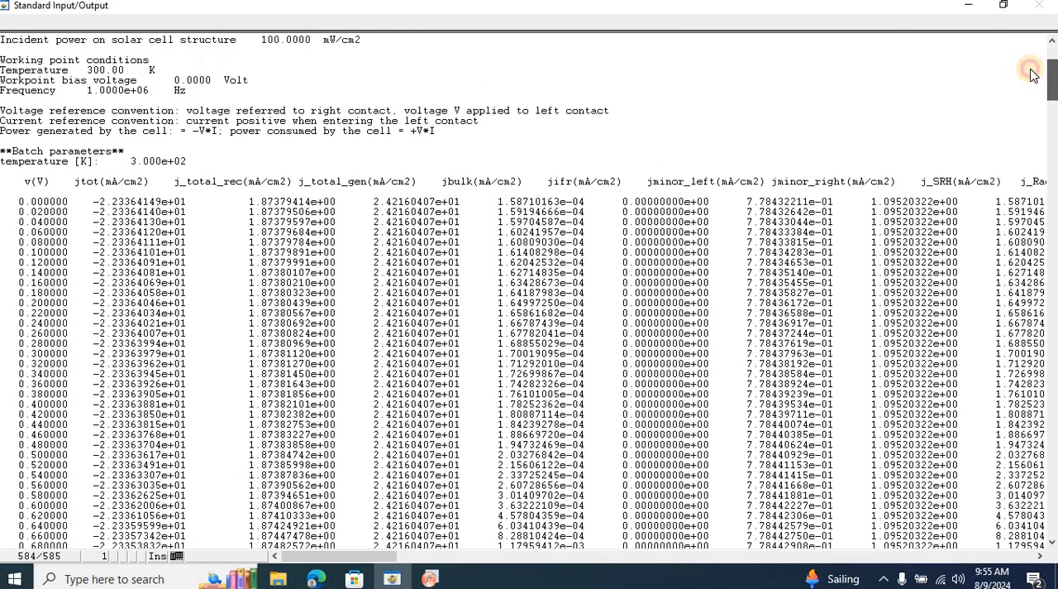
{"action": "left_click", "coordinate": [193, 164]}
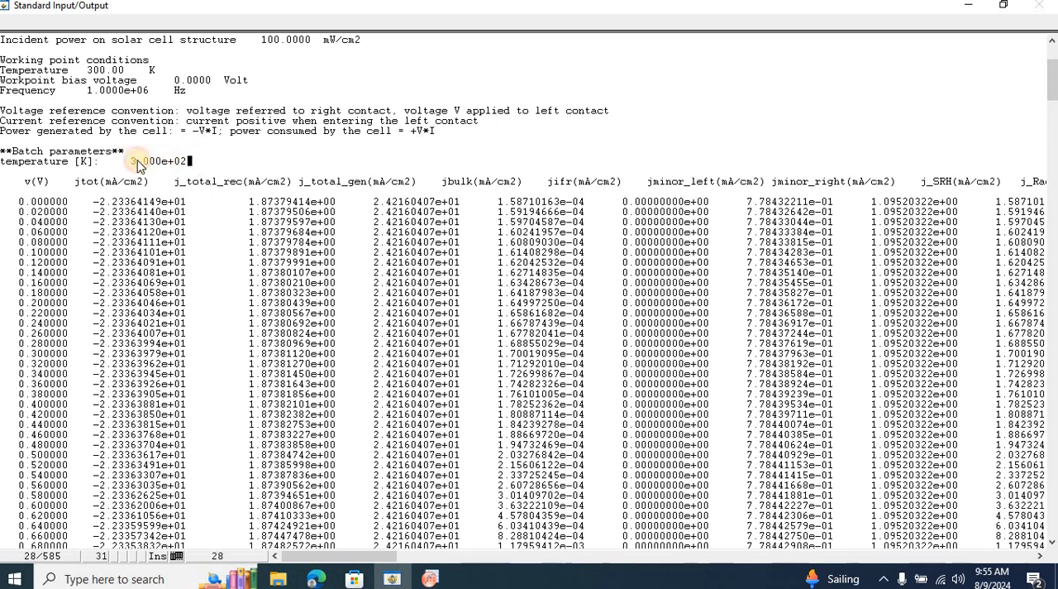
{"action": "left_click_drag", "start_coordinate": [130, 163], "coordinate": [129, 162]}
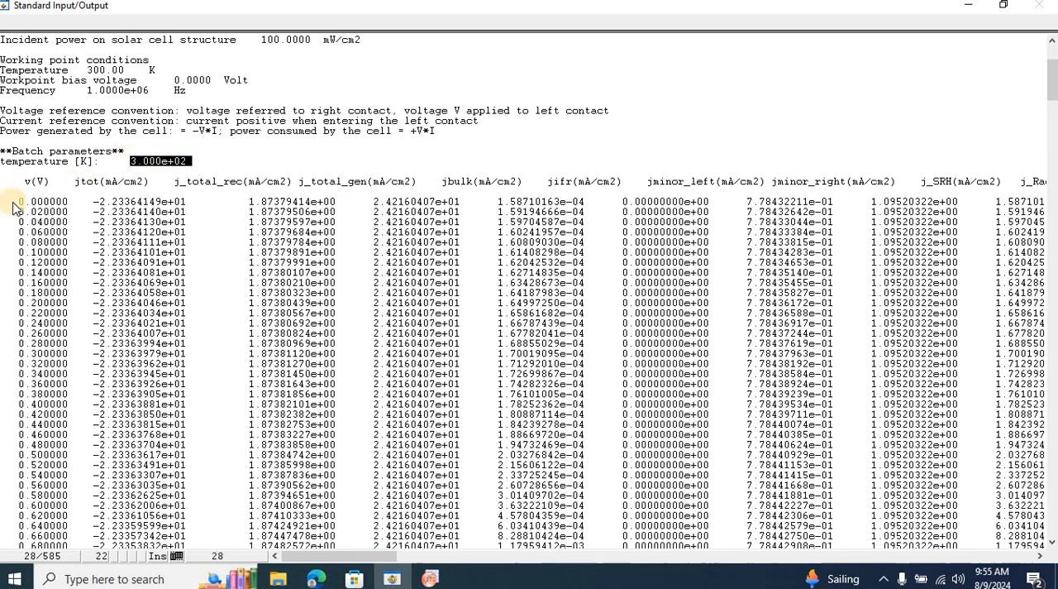
{"action": "left_click_drag", "start_coordinate": [18, 202], "coordinate": [649, 484]}
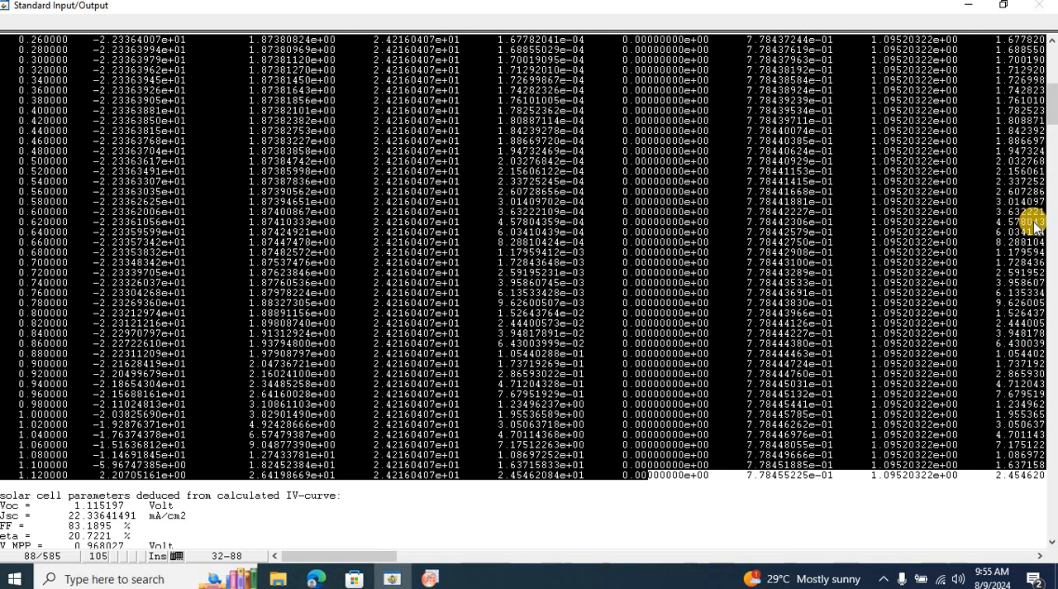
{"action": "left_click", "coordinate": [1051, 41]}
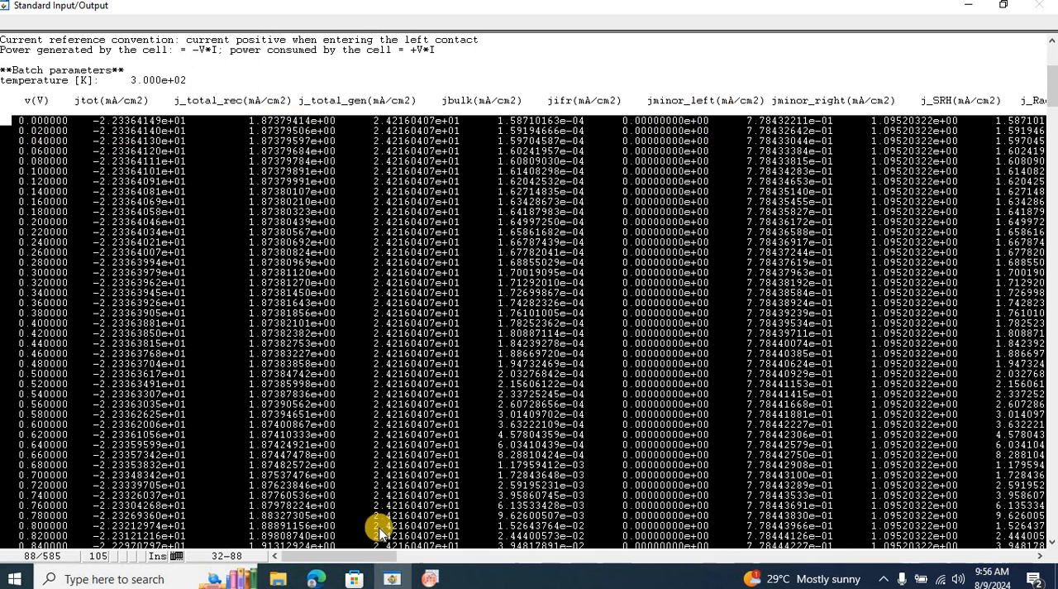
Switch to Origin, make the Book1 window taller and paste the copied 300 K data from row 1 of column A.
{"action": "left_click", "coordinate": [427, 577]}
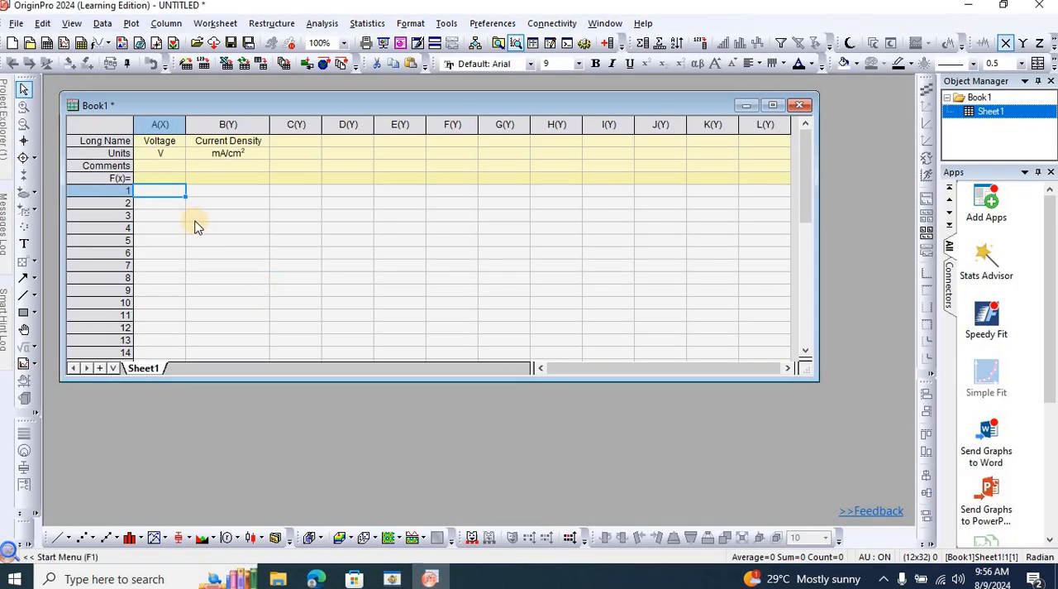
{"action": "left_click_drag", "start_coordinate": [270, 383], "coordinate": [268, 437]}
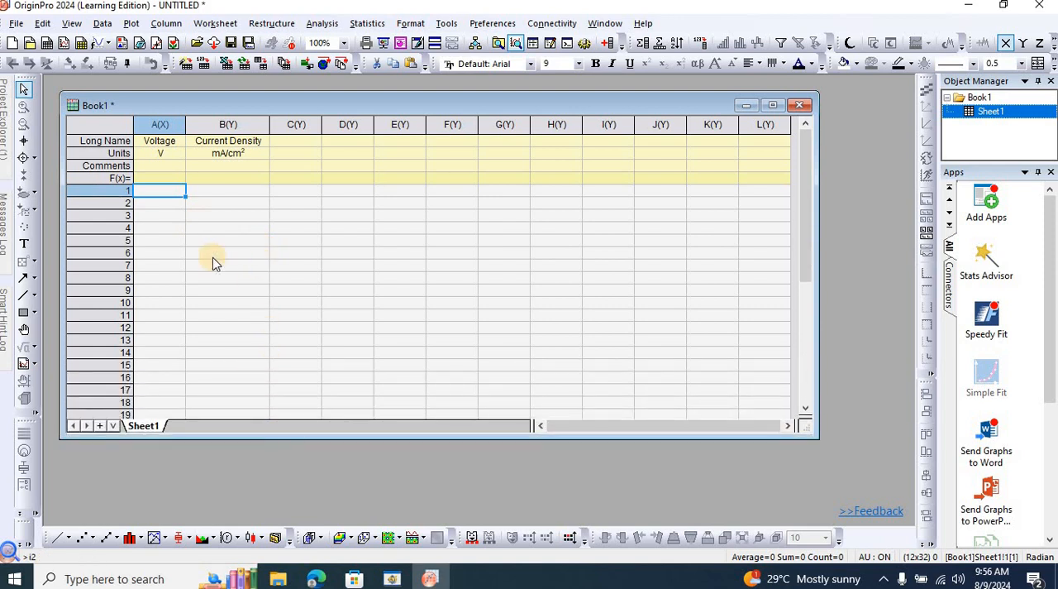
{"action": "key", "text": "ctrl+v"}
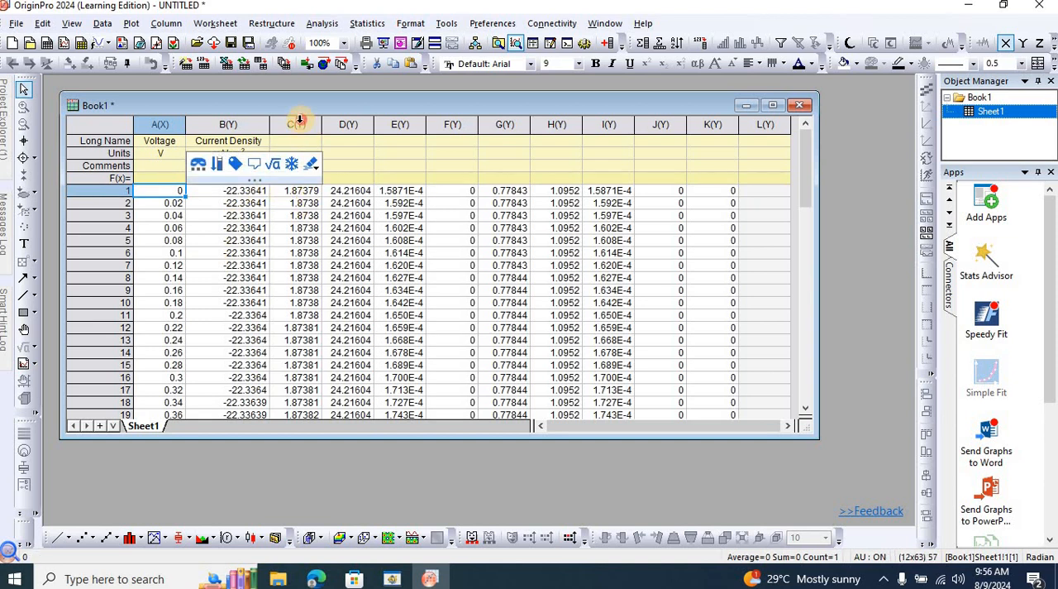
Clear the pasted data from columns C to K and select the first data cell of column C.
{"action": "left_click_drag", "start_coordinate": [299, 121], "coordinate": [730, 110]}
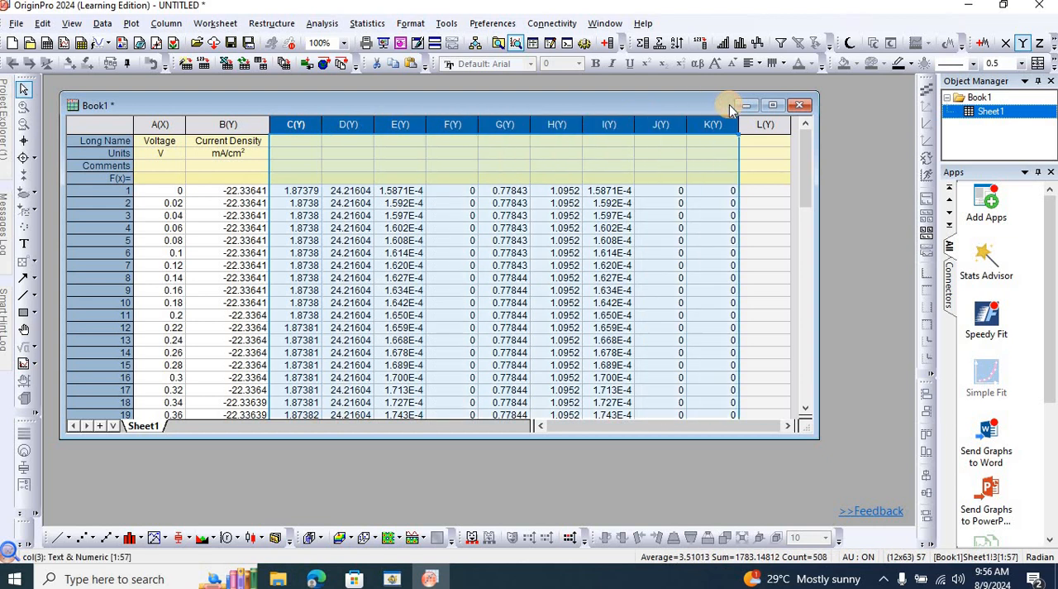
{"action": "key", "text": "Delete"}
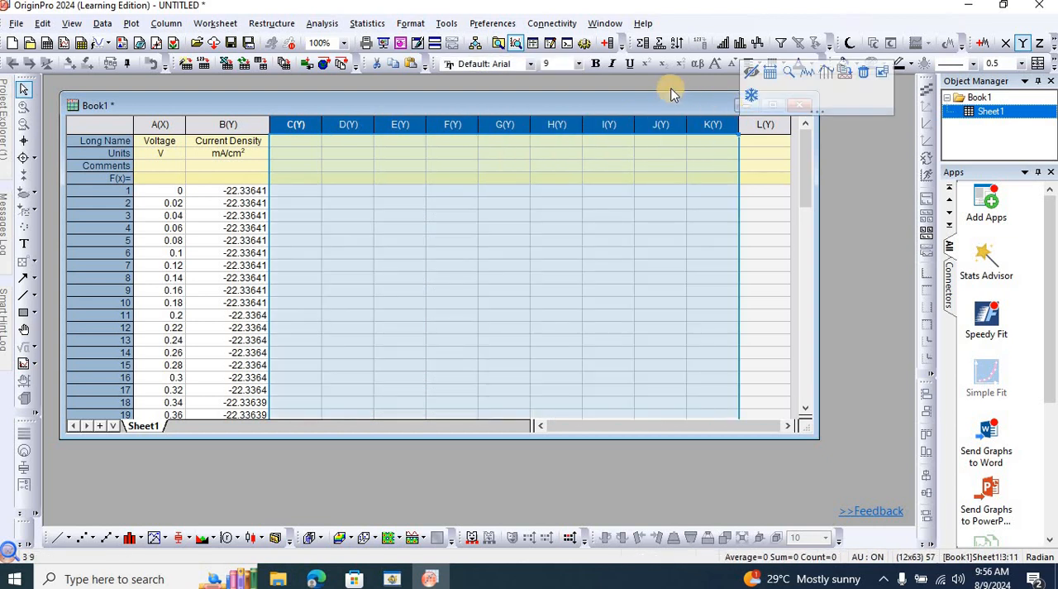
{"action": "left_click", "coordinate": [291, 198]}
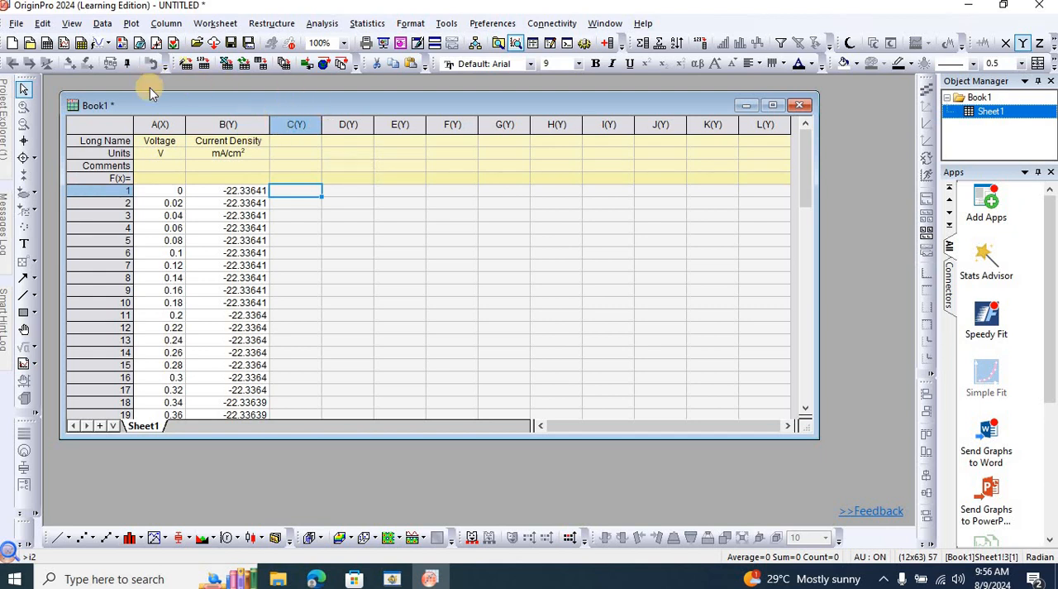
Save the project as "1_JV vs Temp." in the SCAPS 1D Thermal Analysis of Solar Cells folder.
{"action": "key", "text": "ctrl+s"}
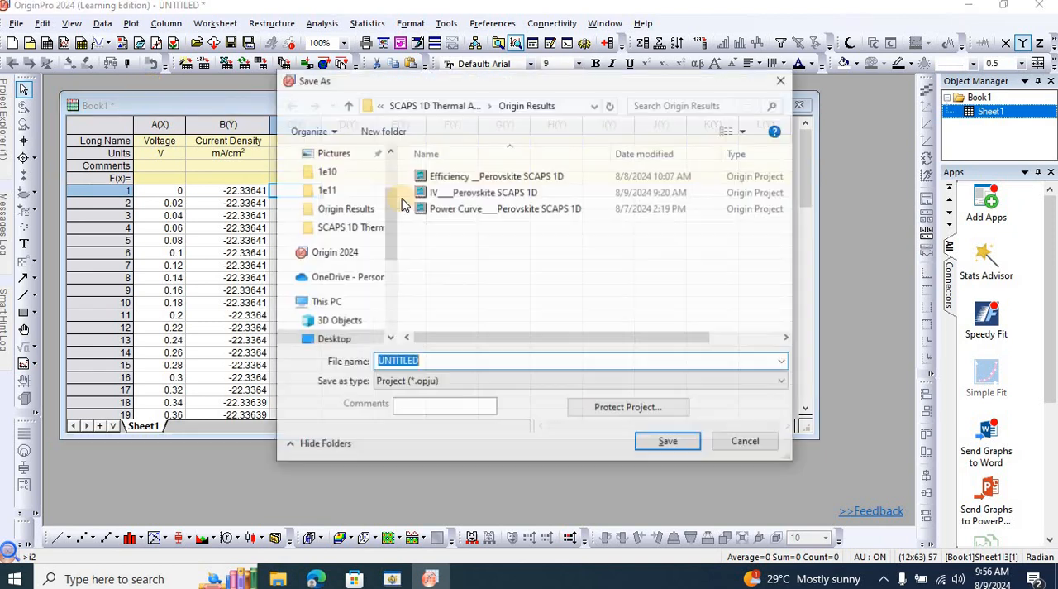
{"action": "left_click", "coordinate": [436, 105]}
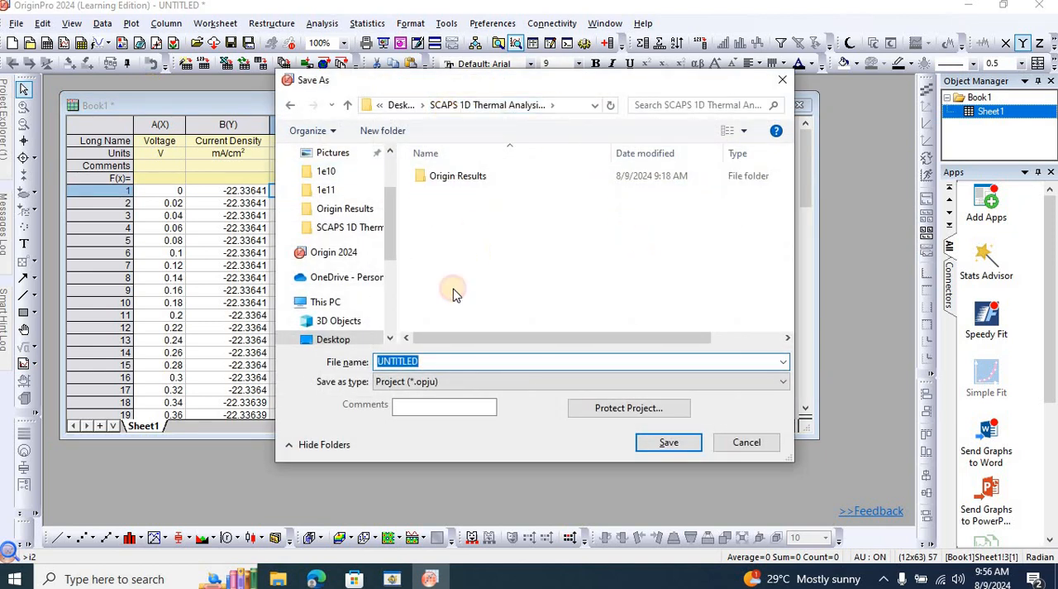
{"action": "left_click", "coordinate": [449, 360]}
{"action": "double_click", "coordinate": [449, 360]}
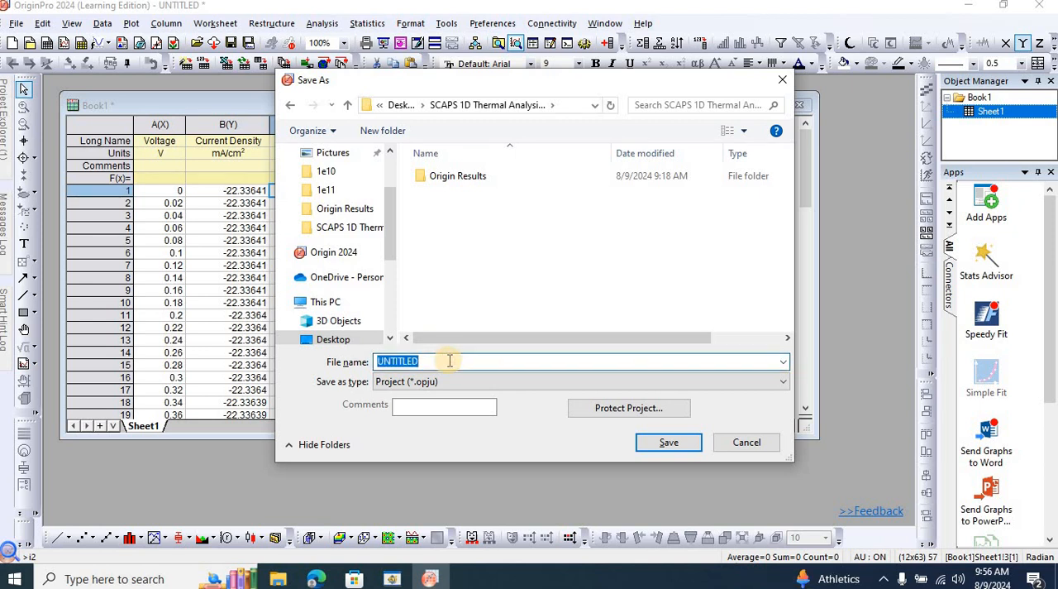
{"action": "type", "text": "1_JV vs Temp."}
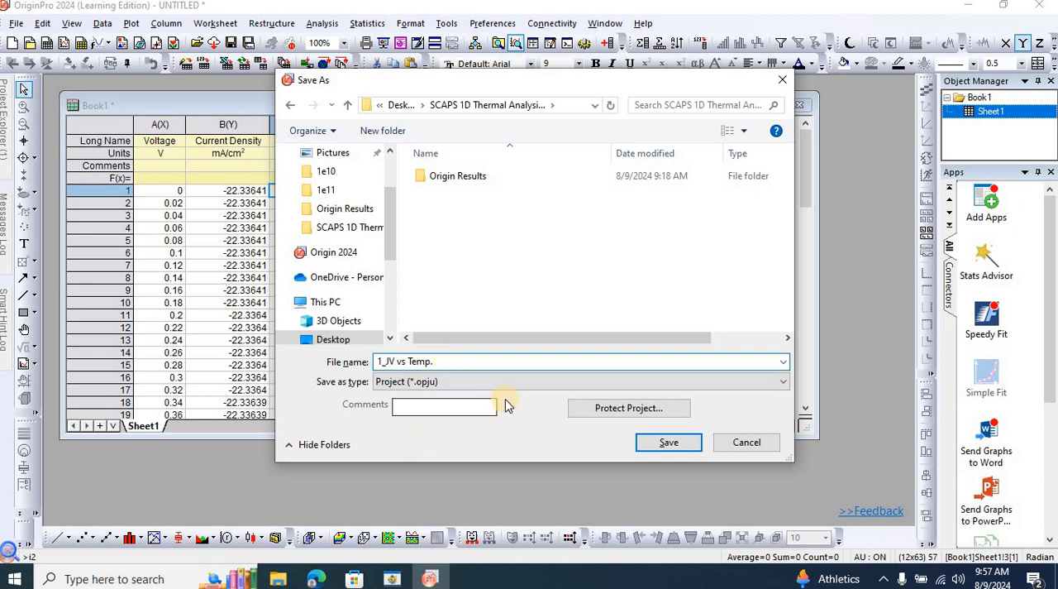
{"action": "left_click", "coordinate": [655, 447]}
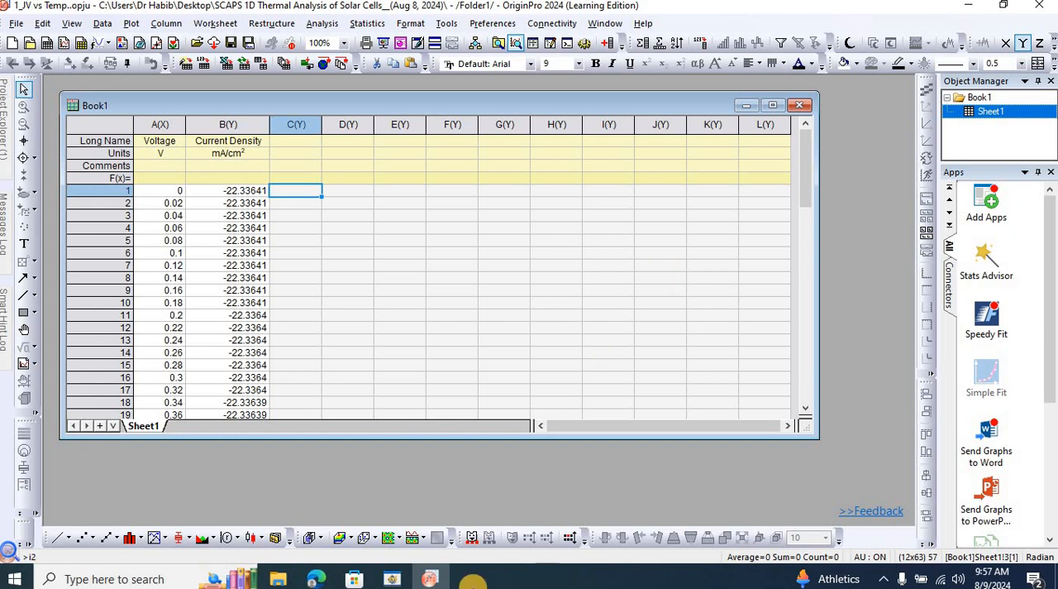
Copy the 310 K I-V data rows from 0 to 1.10 V in the SCAPS output and return to Origin.
{"action": "left_click", "coordinate": [390, 580]}
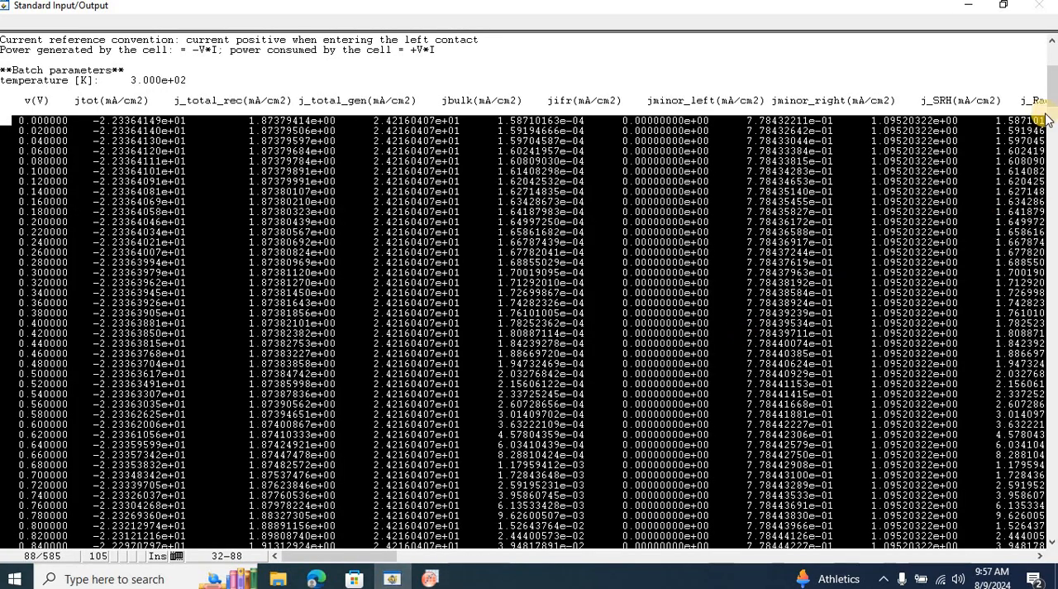
{"action": "left_click_drag", "start_coordinate": [1054, 100], "coordinate": [1055, 176]}
{"action": "left_click_drag", "start_coordinate": [195, 83], "coordinate": [129, 82]}
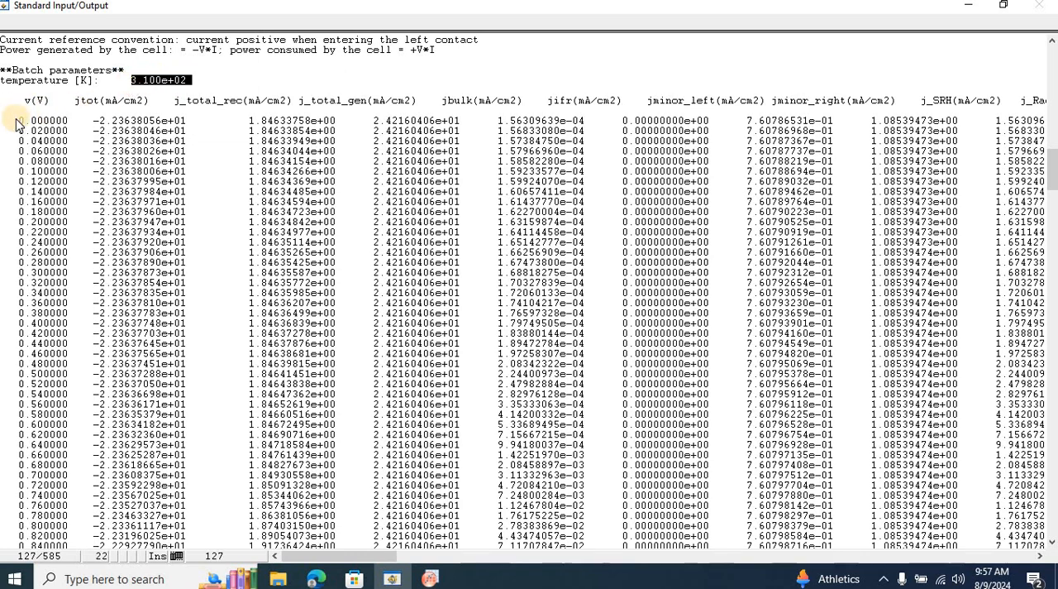
{"action": "left_click_drag", "start_coordinate": [16, 122], "coordinate": [745, 487]}
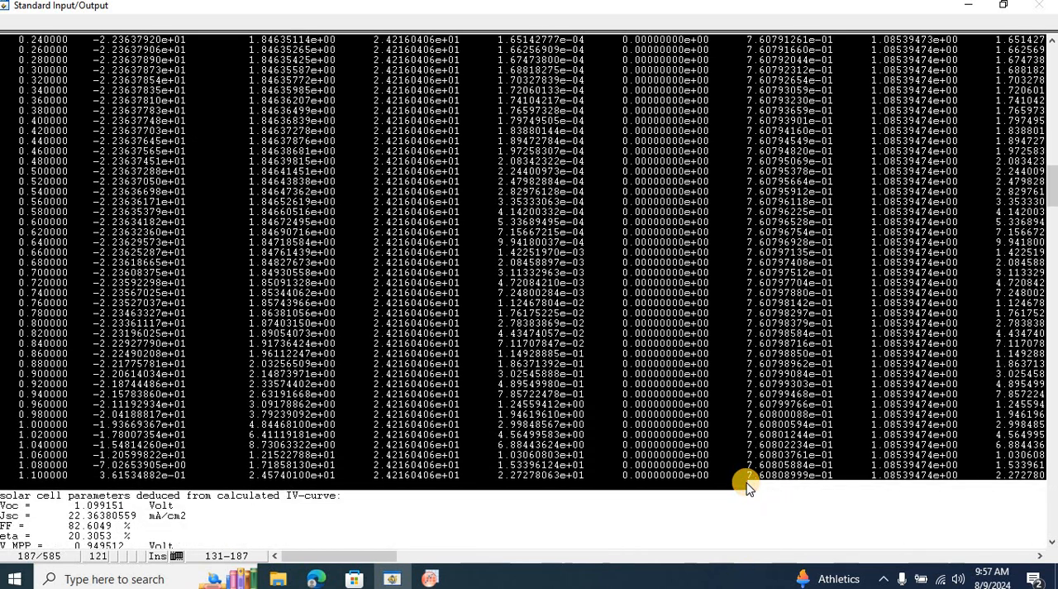
{"action": "key", "text": "alt+Tab"}
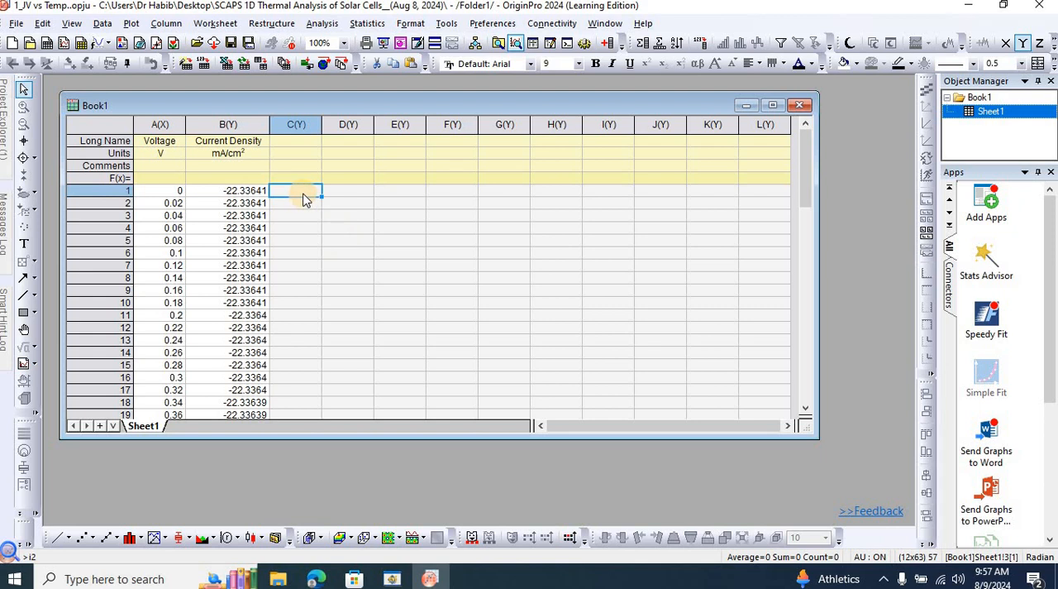
Paste the copied 310 K data from row 1 of column C and clear the surplus pasted data from columns E to M.
{"action": "key", "text": "ctrl+v"}
{"action": "left_click_drag", "start_coordinate": [402, 124], "coordinate": [505, 124]}
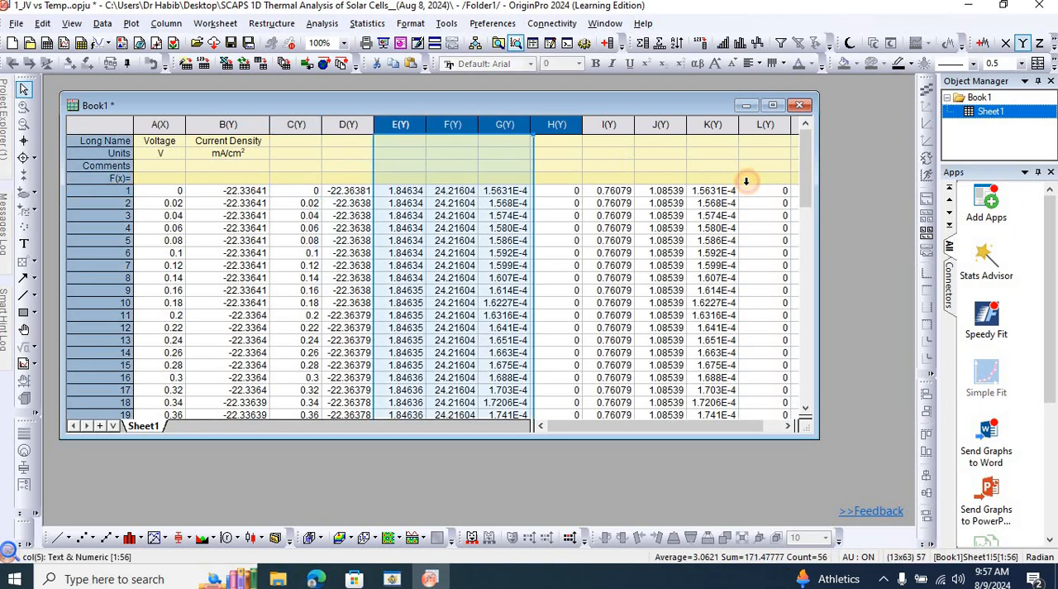
{"action": "left_click_drag", "start_coordinate": [746, 180], "coordinate": [750, 182]}
{"action": "key", "text": "Delete"}
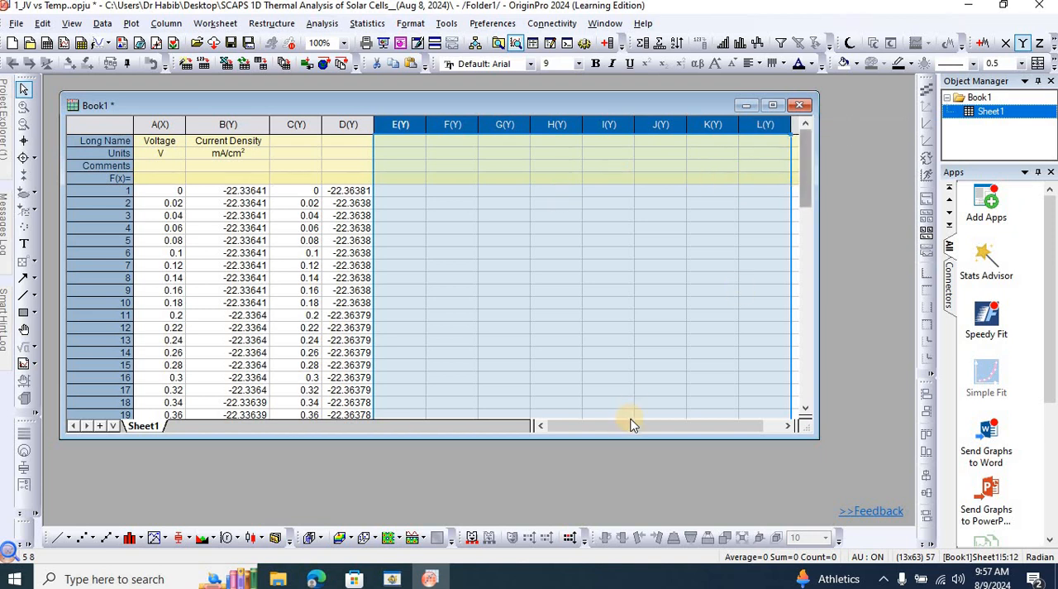
{"action": "left_click_drag", "start_coordinate": [628, 421], "coordinate": [748, 418]}
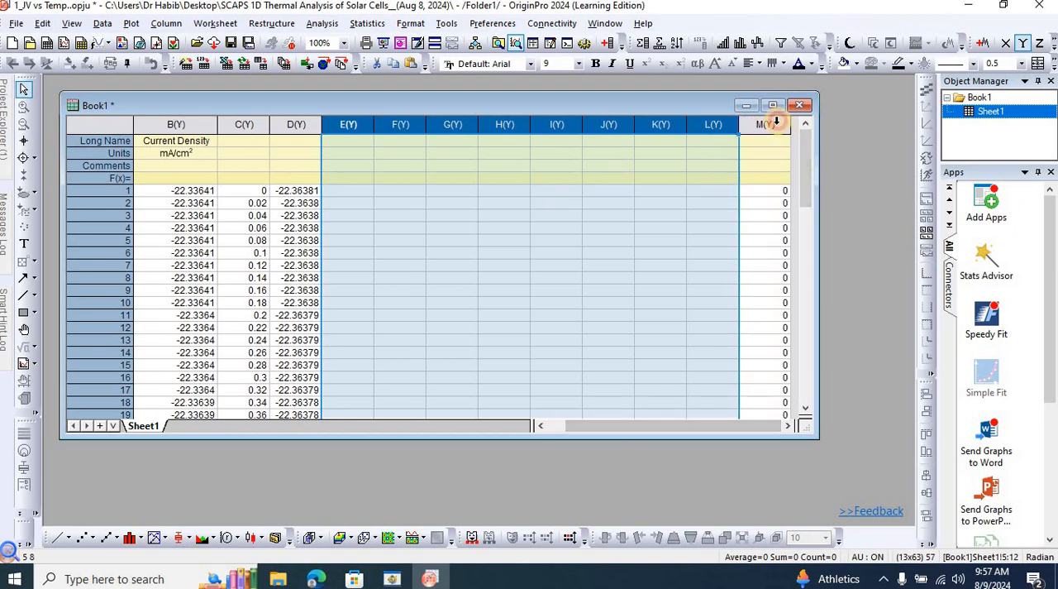
{"action": "left_click", "coordinate": [777, 124]}
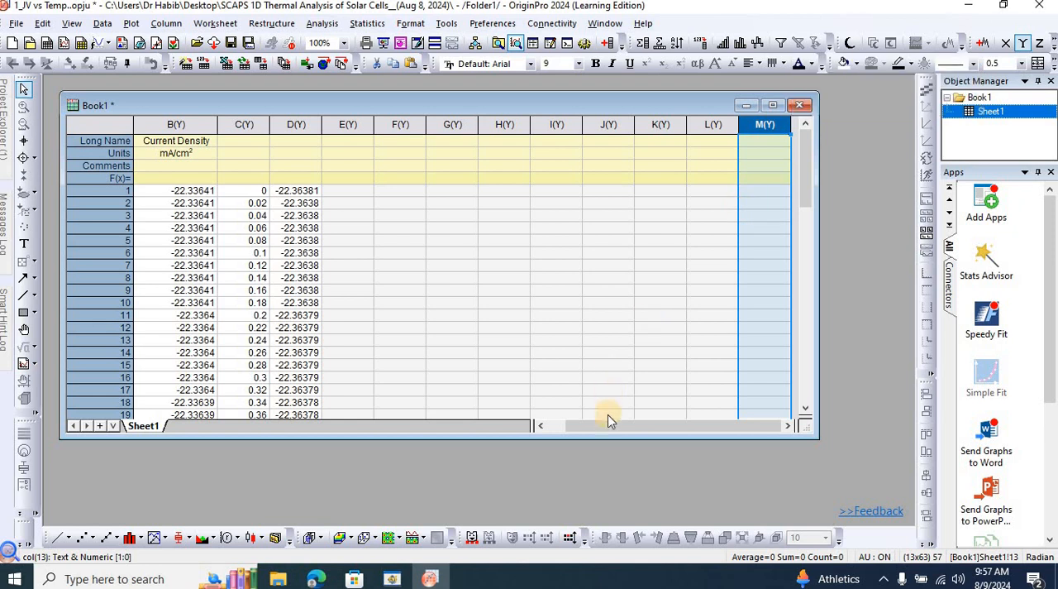
{"action": "left_click_drag", "start_coordinate": [609, 426], "coordinate": [555, 428]}
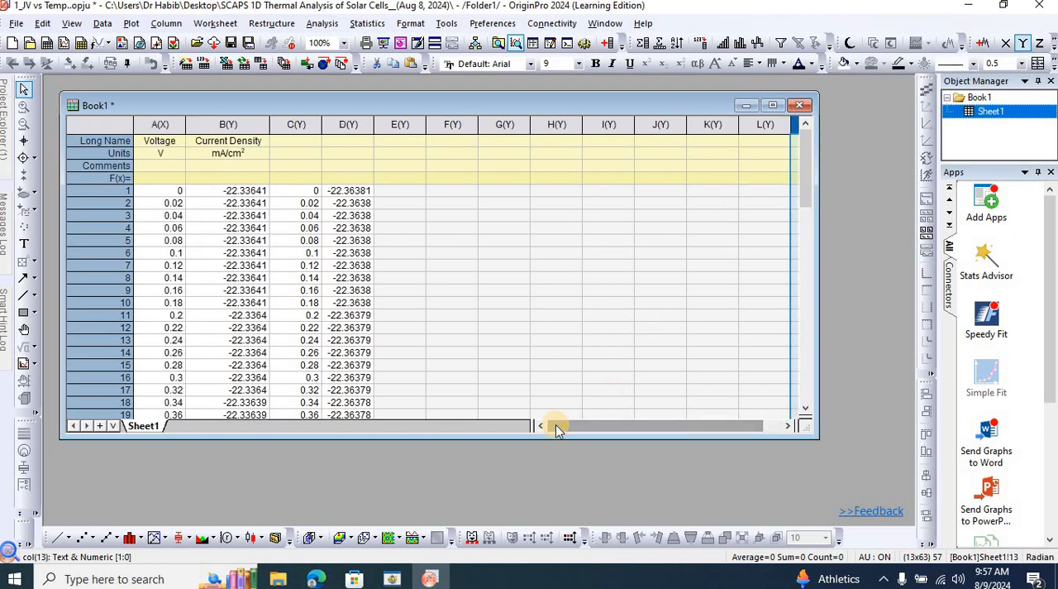
Switch to the SCAPS output, copy the 320 K I-V data rows from 0 to 1.10 V and return to Origin.
{"action": "left_click", "coordinate": [392, 579]}
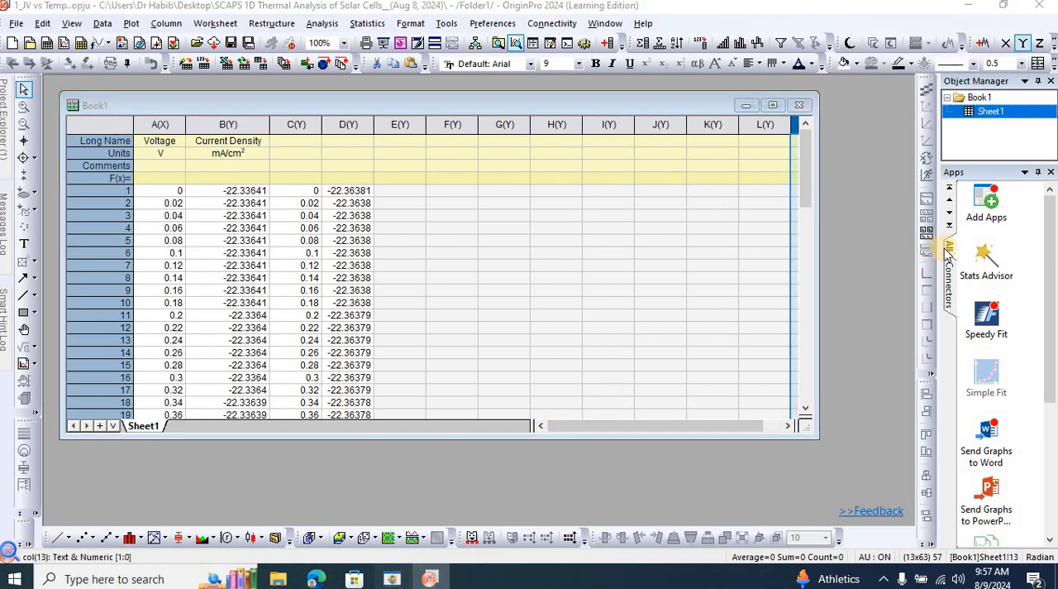
{"action": "left_click_drag", "start_coordinate": [1049, 180], "coordinate": [1051, 254]}
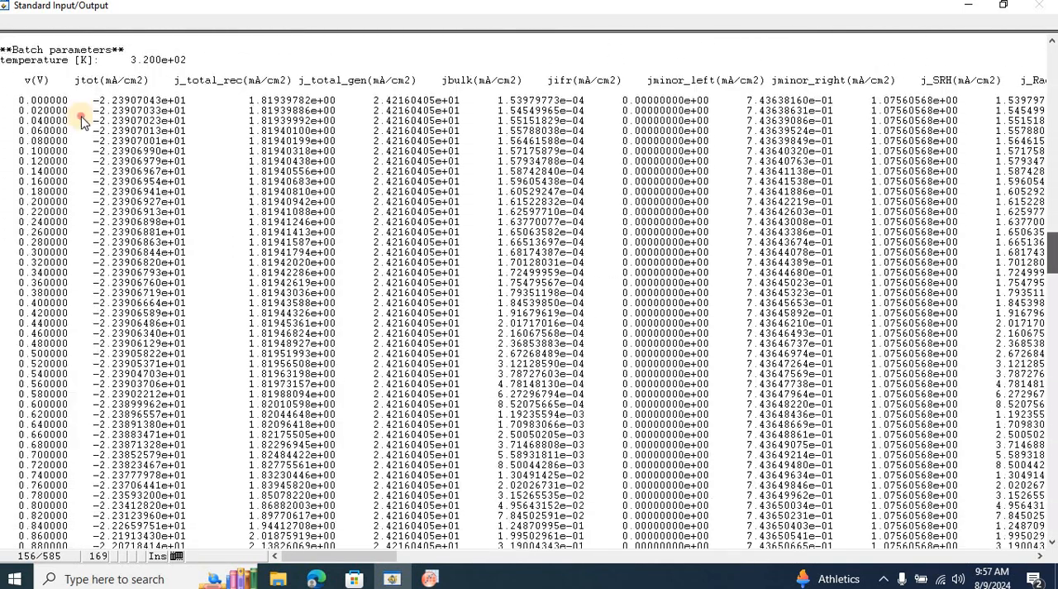
{"action": "left_click_drag", "start_coordinate": [192, 60], "coordinate": [129, 60]}
{"action": "left_click_drag", "start_coordinate": [206, 204], "coordinate": [619, 457]}
{"action": "key", "text": "alt+Tab"}
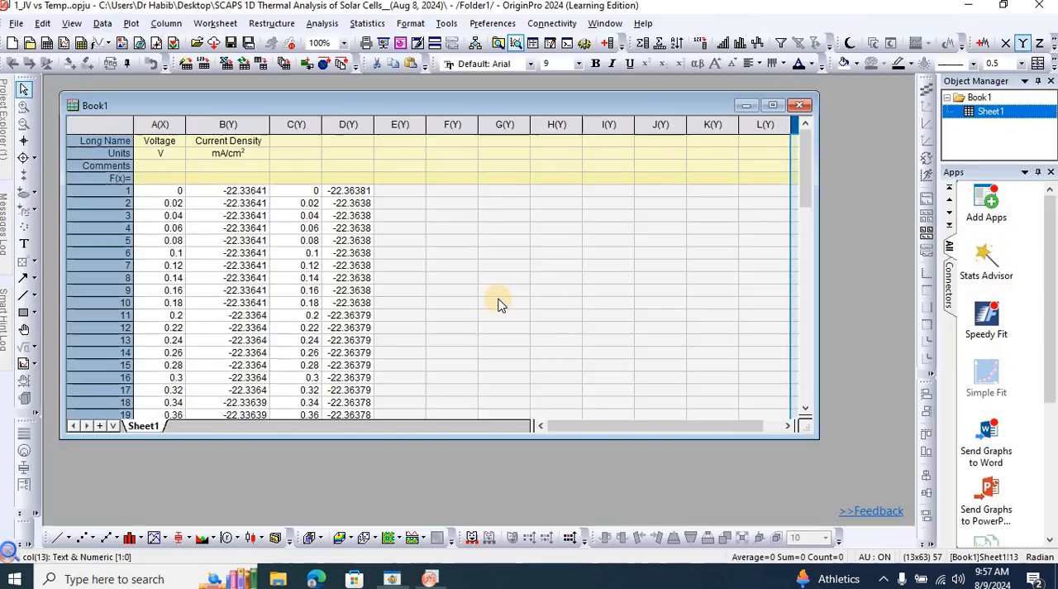
Paste the 320 K data from row 1 of column E, clear columns G to O and select the first data cell of column G.
{"action": "left_click", "coordinate": [414, 197]}
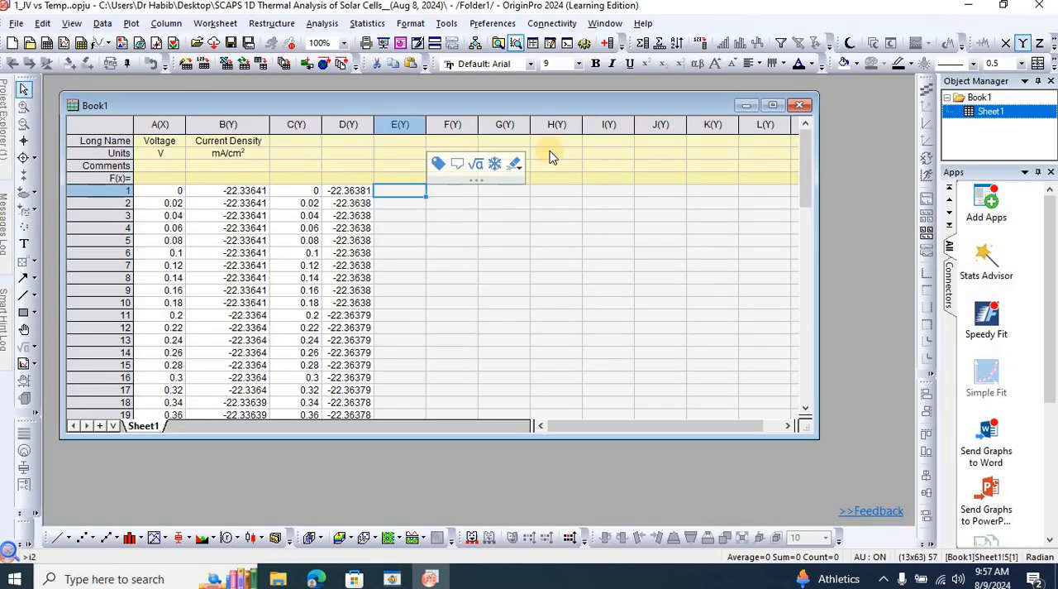
{"action": "key", "text": "ctrl+v"}
{"action": "left_click_drag", "start_coordinate": [501, 118], "coordinate": [817, 282]}
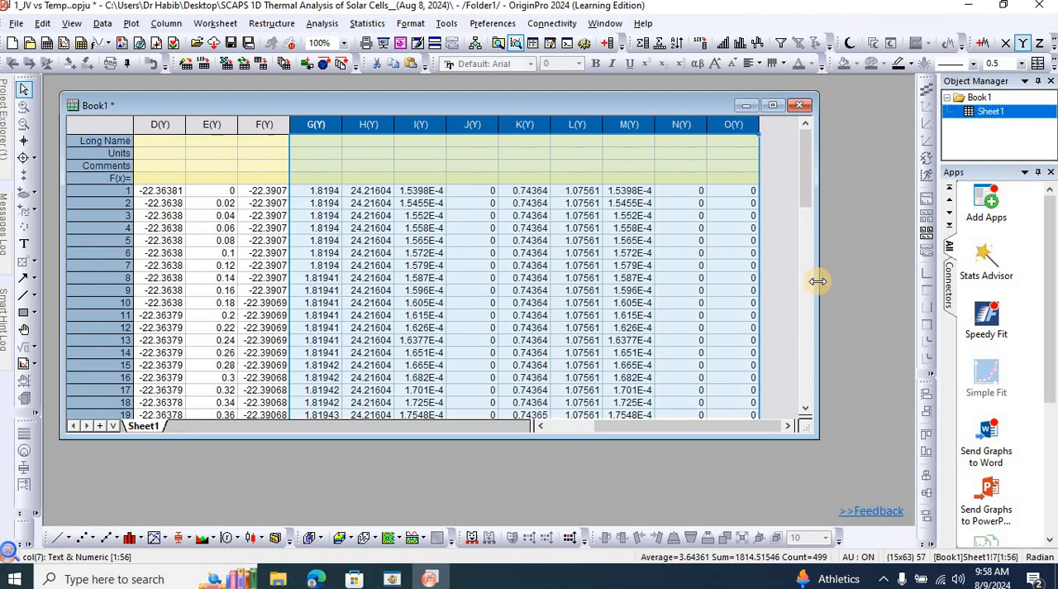
{"action": "key", "text": "Delete"}
{"action": "left_click", "coordinate": [327, 192]}
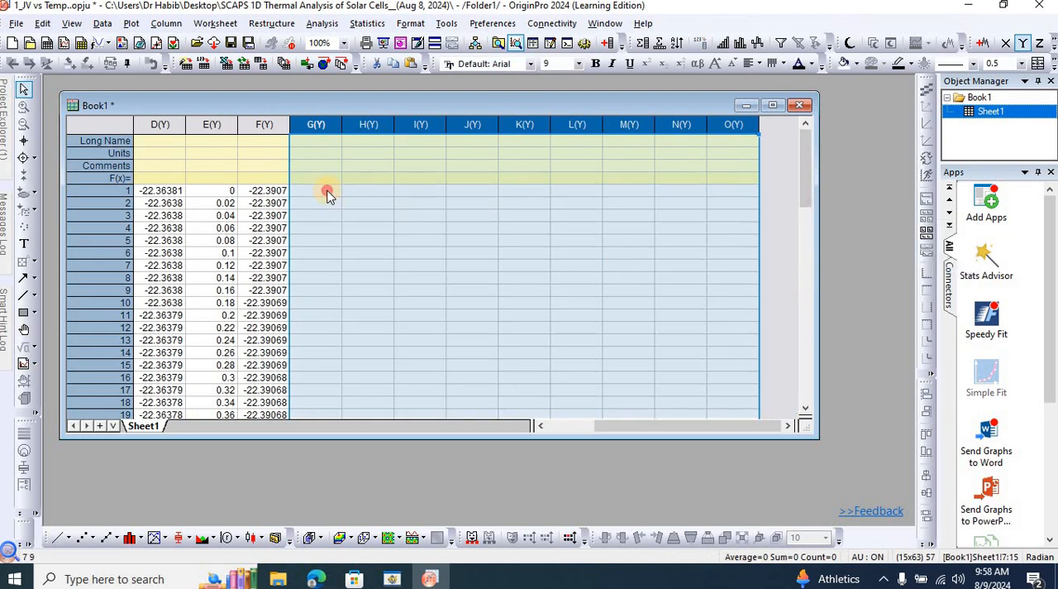
Copy the 330 K I-V data rows from 0 to 1.08 V in the SCAPS output and return to Origin.
{"action": "left_click", "coordinate": [392, 579]}
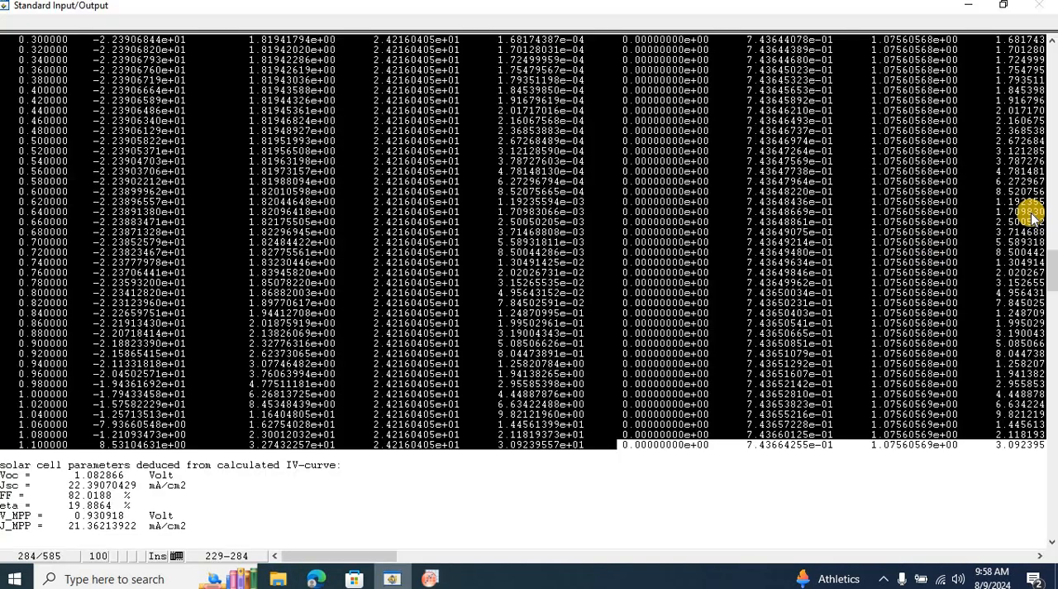
{"action": "scroll", "coordinate": [1042, 310], "scroll_direction": "down", "scroll_amount": 12}
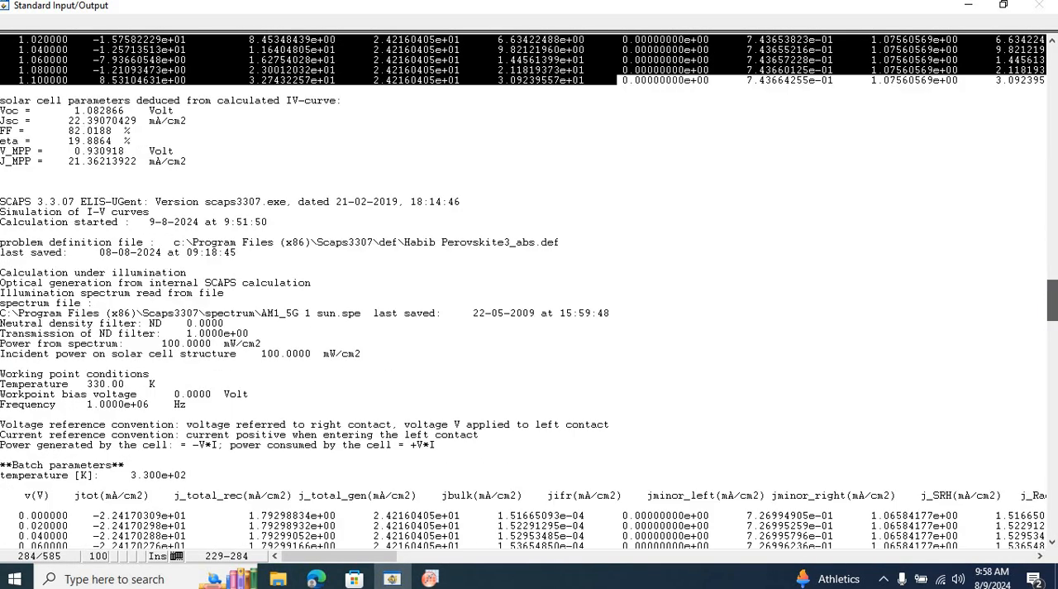
{"action": "scroll", "coordinate": [198, 186], "scroll_direction": "down", "scroll_amount": 9}
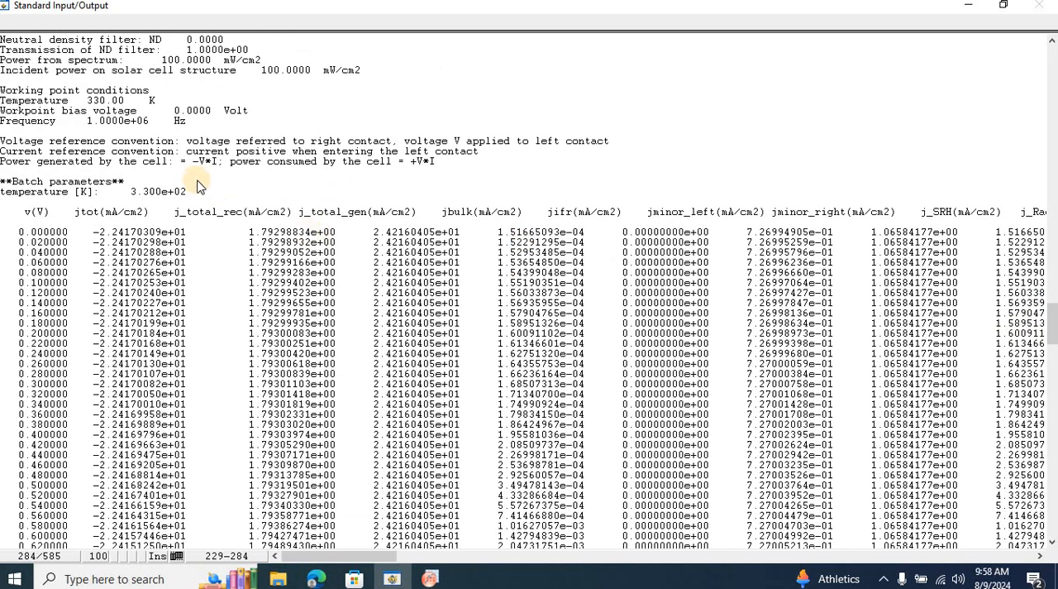
{"action": "left_click_drag", "start_coordinate": [193, 192], "coordinate": [130, 193]}
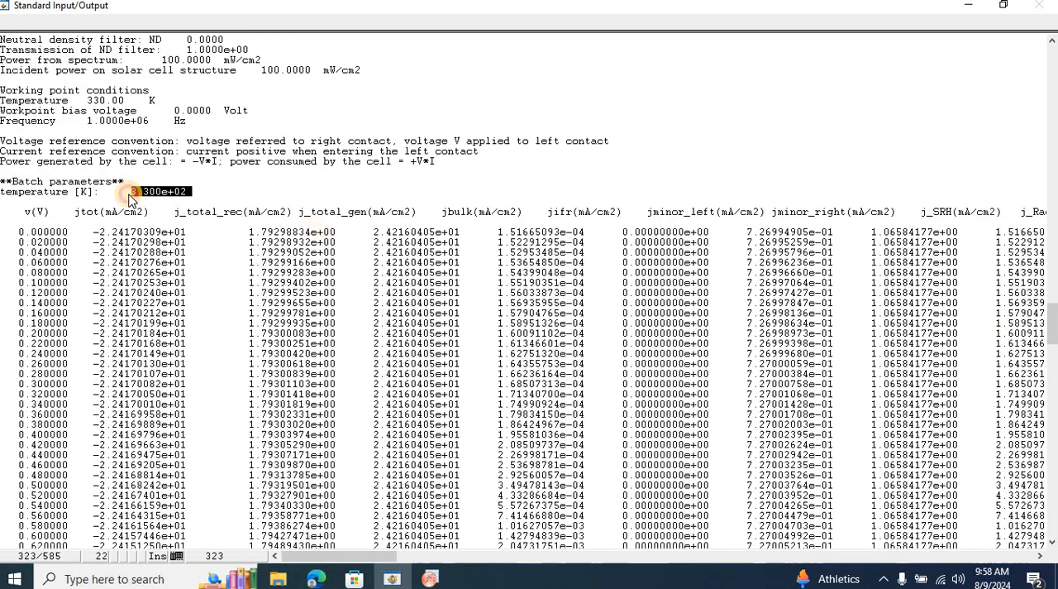
{"action": "left_click_drag", "start_coordinate": [13, 232], "coordinate": [836, 460]}
{"action": "key", "text": "alt+Tab"}
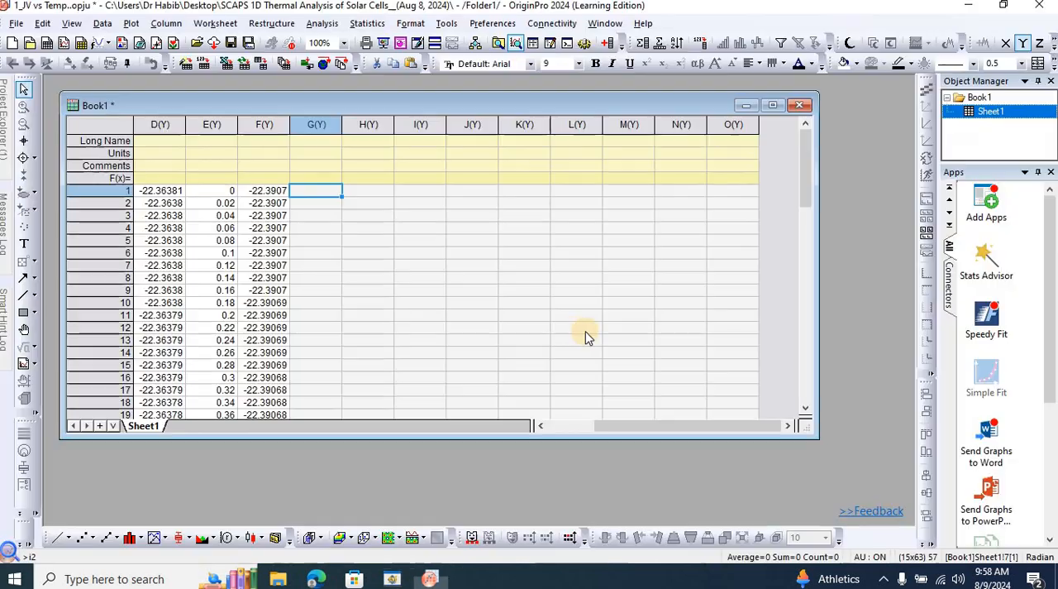
Paste the 330 K data from row 1 of column G, clear columns I to Q and select the first data cell of column I.
{"action": "key", "text": "ctrl+v"}
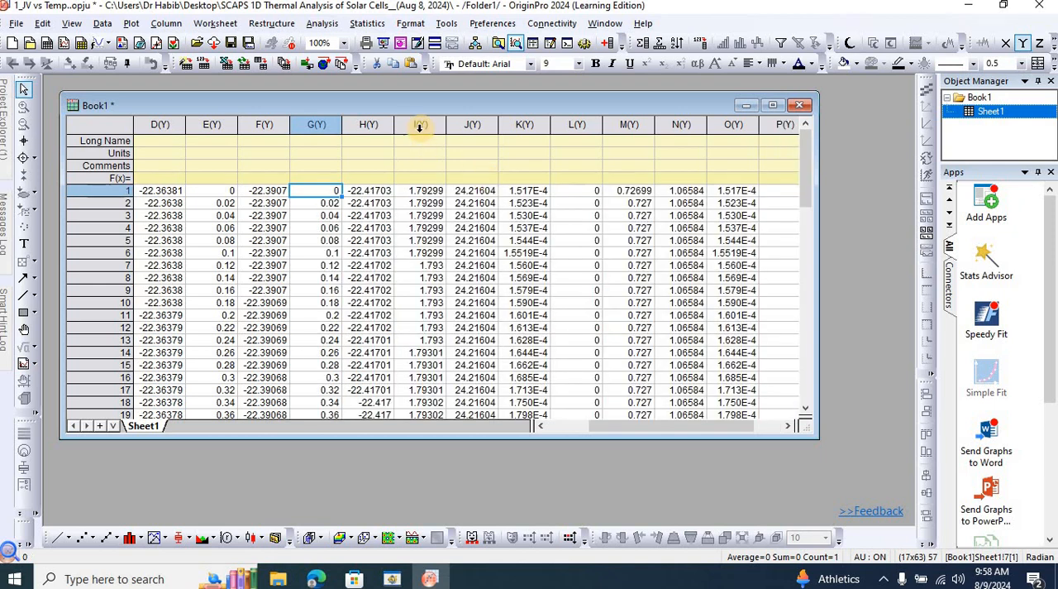
{"action": "left_click_drag", "start_coordinate": [418, 128], "coordinate": [595, 217]}
{"action": "left_click_drag", "start_coordinate": [830, 268], "coordinate": [834, 270]}
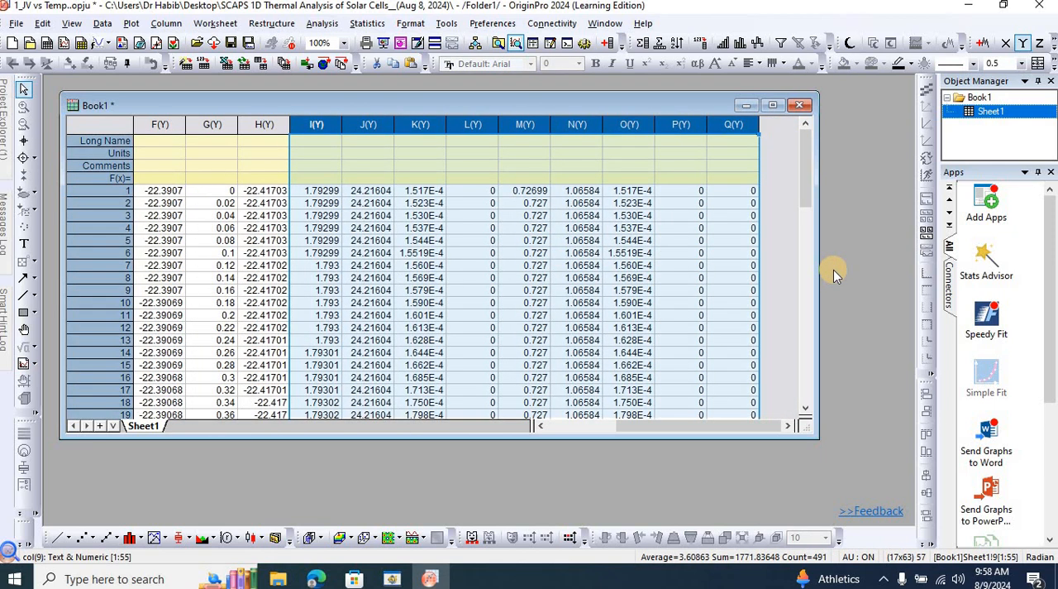
{"action": "key", "text": "Delete"}
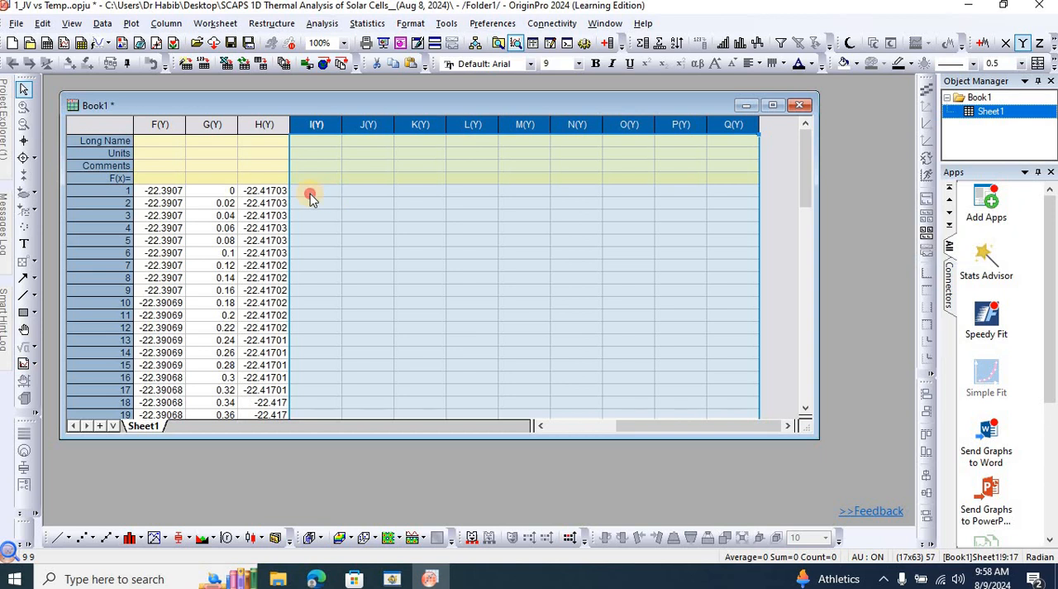
{"action": "left_click", "coordinate": [310, 193]}
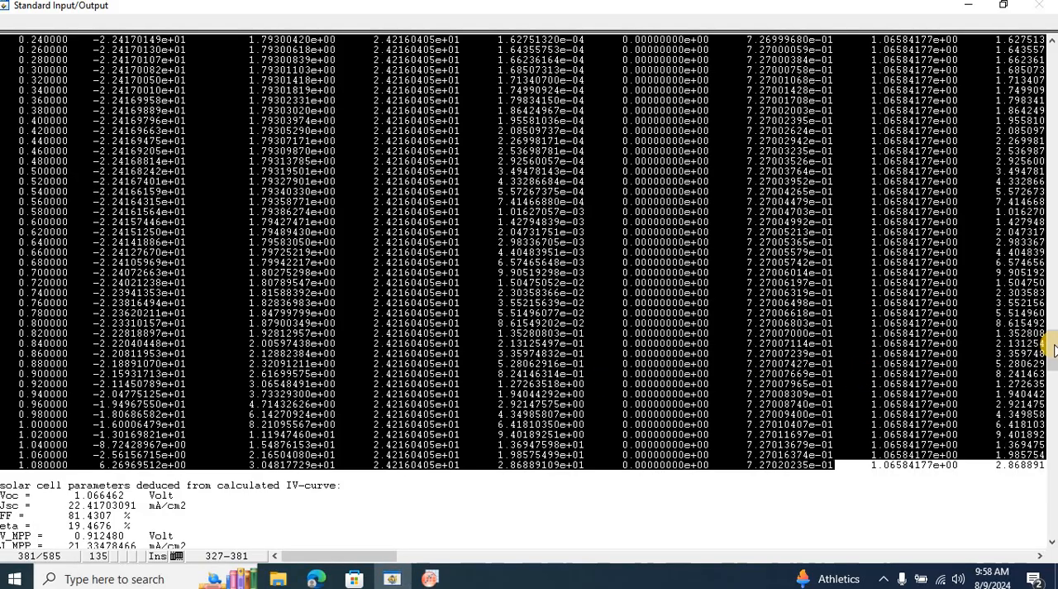
Copy the 340 K I-V data rows from 0 to 1.06 V in the SCAPS output and return to Origin.
{"action": "scroll", "coordinate": [1053, 356], "scroll_direction": "down", "scroll_amount": 10}
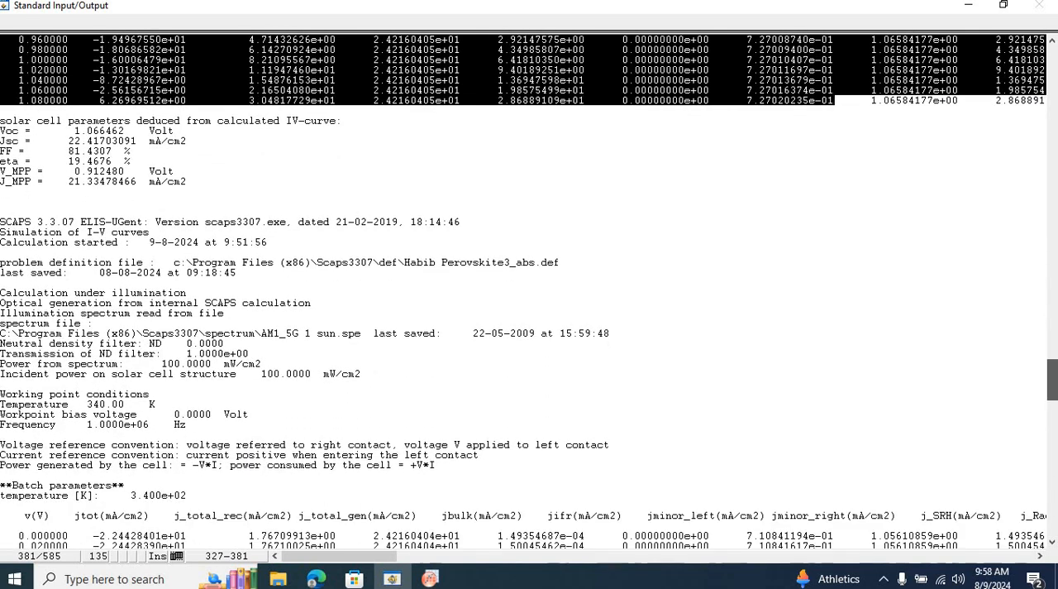
{"action": "scroll", "coordinate": [364, 263], "scroll_direction": "down", "scroll_amount": 10}
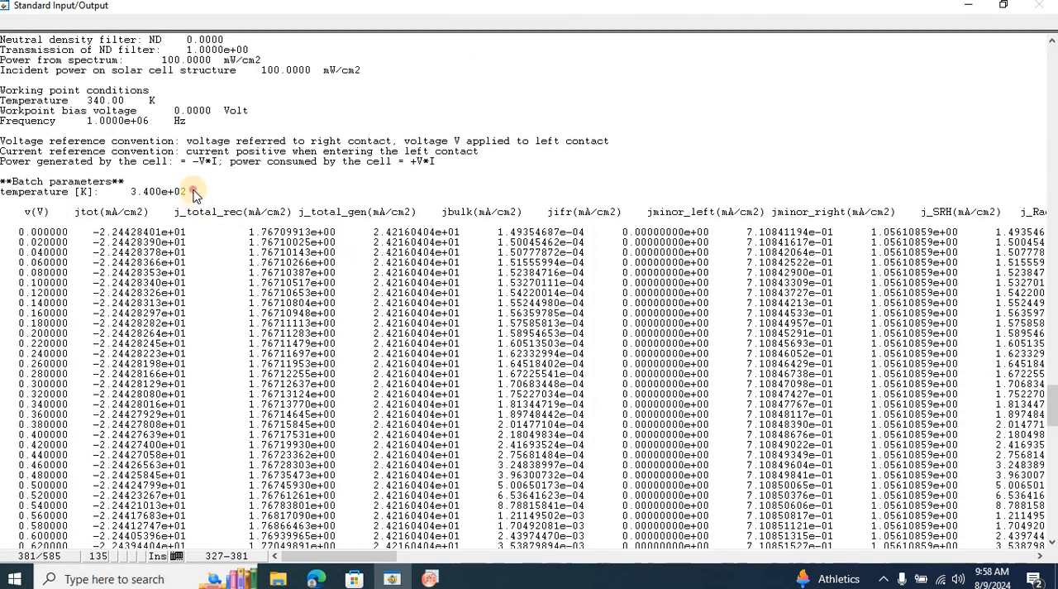
{"action": "left_click_drag", "start_coordinate": [194, 192], "coordinate": [130, 192]}
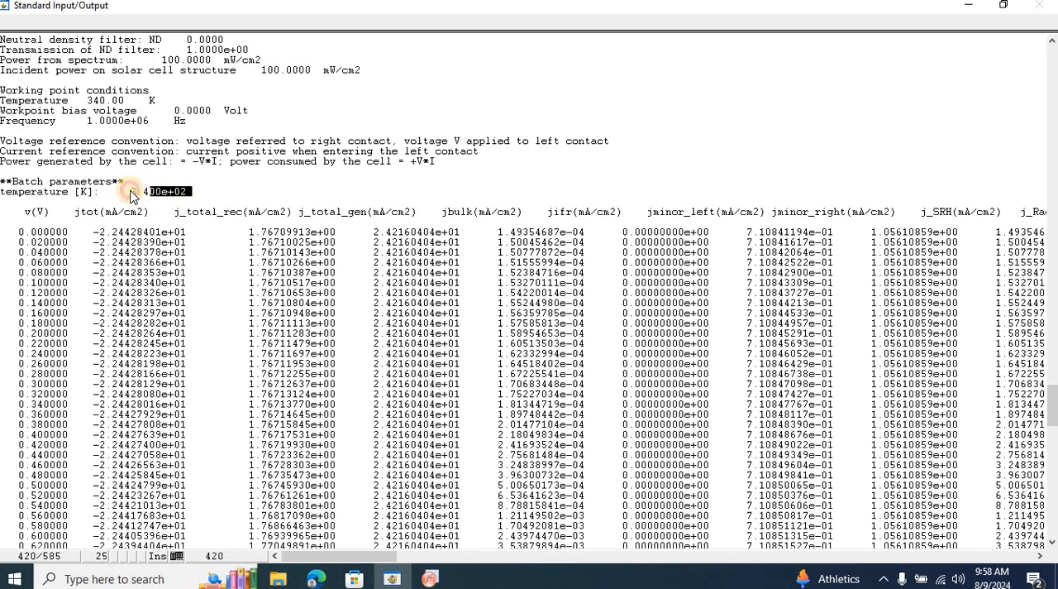
{"action": "left_click", "coordinate": [20, 233]}
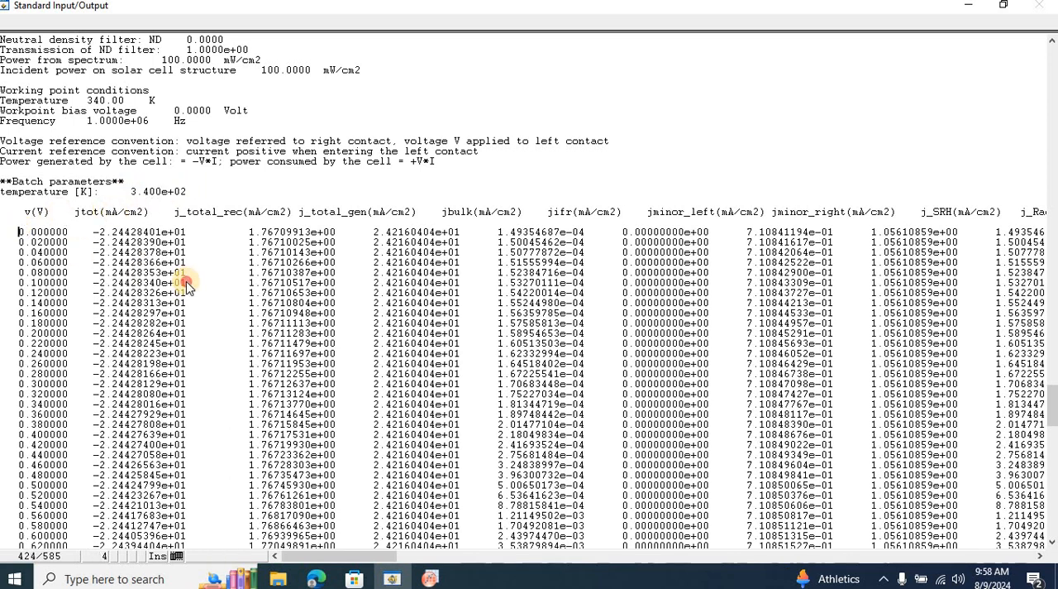
{"action": "left_click_drag", "start_coordinate": [186, 284], "coordinate": [635, 457]}
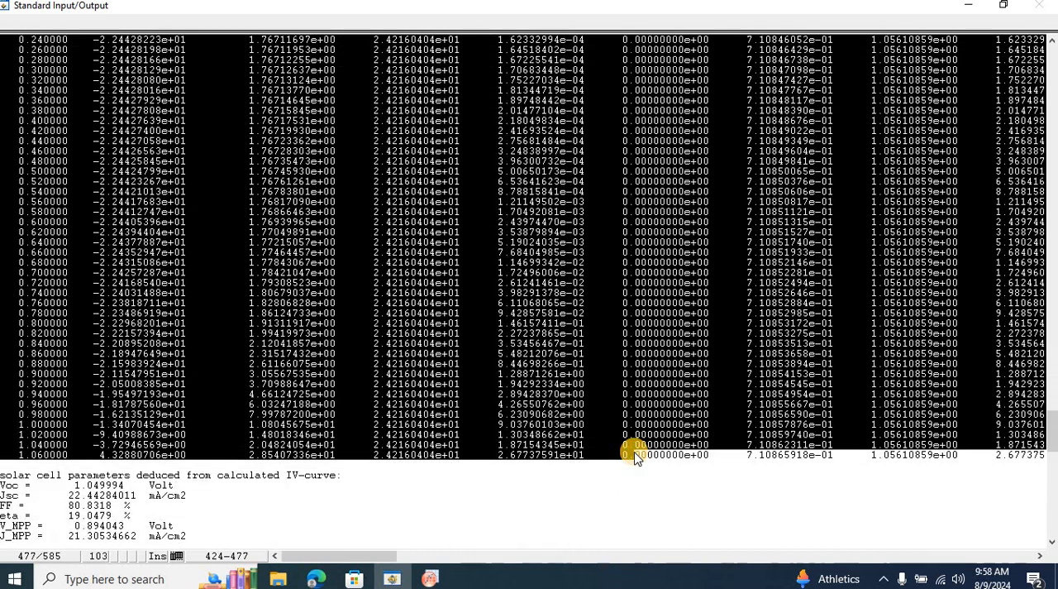
{"action": "key", "text": "alt+Tab"}
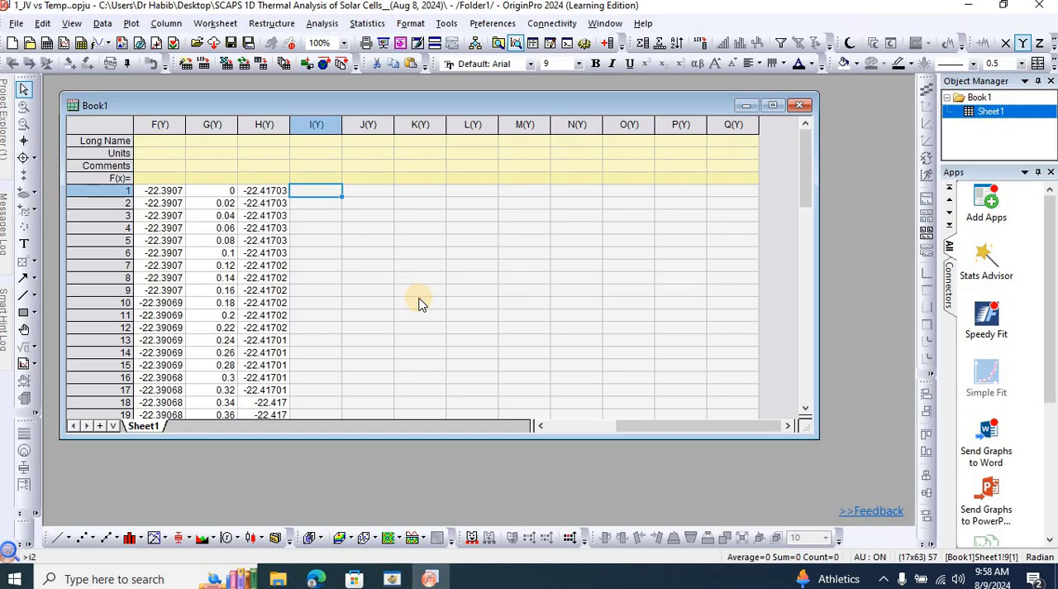
Paste the 340 K data from row 1 of column I, clear columns K to S and select the first data cell of column K.
{"action": "key", "text": "ctrl+v"}
{"action": "left_click", "coordinate": [420, 124]}
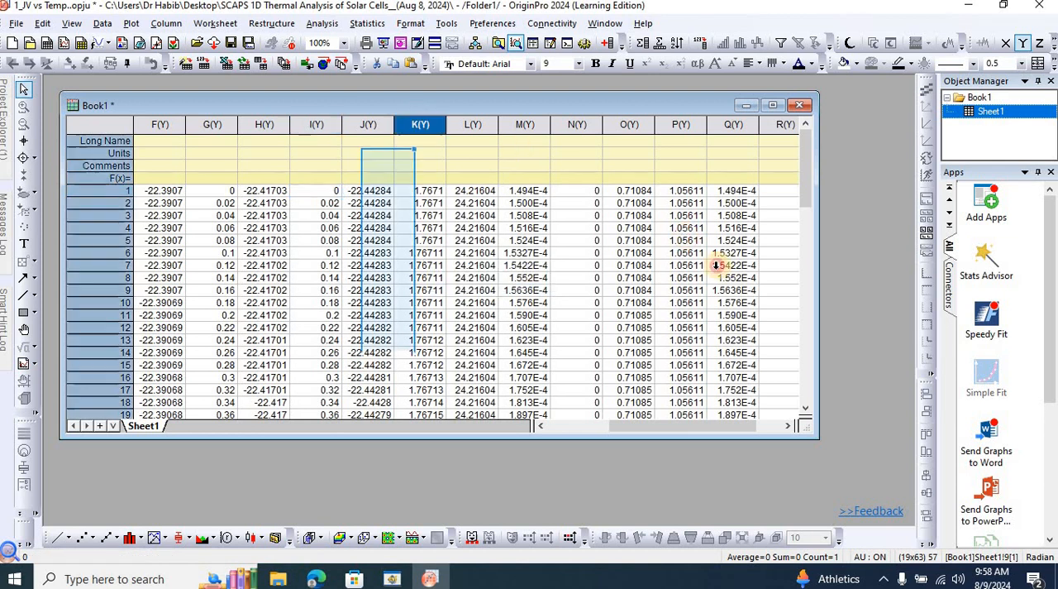
{"action": "left_click_drag", "start_coordinate": [716, 265], "coordinate": [837, 331]}
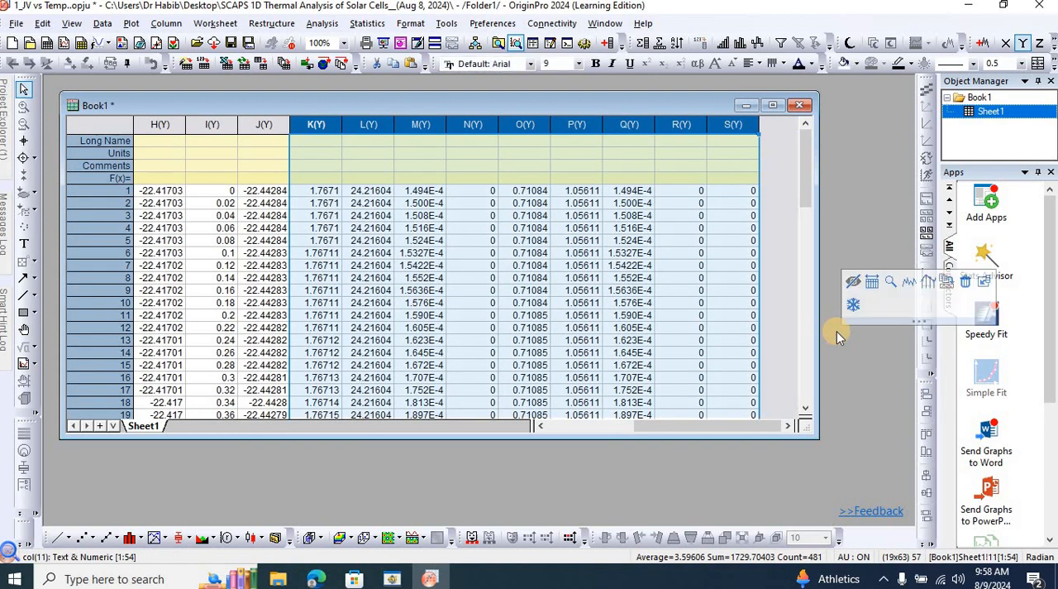
{"action": "key", "text": "Delete"}
{"action": "left_click", "coordinate": [316, 192]}
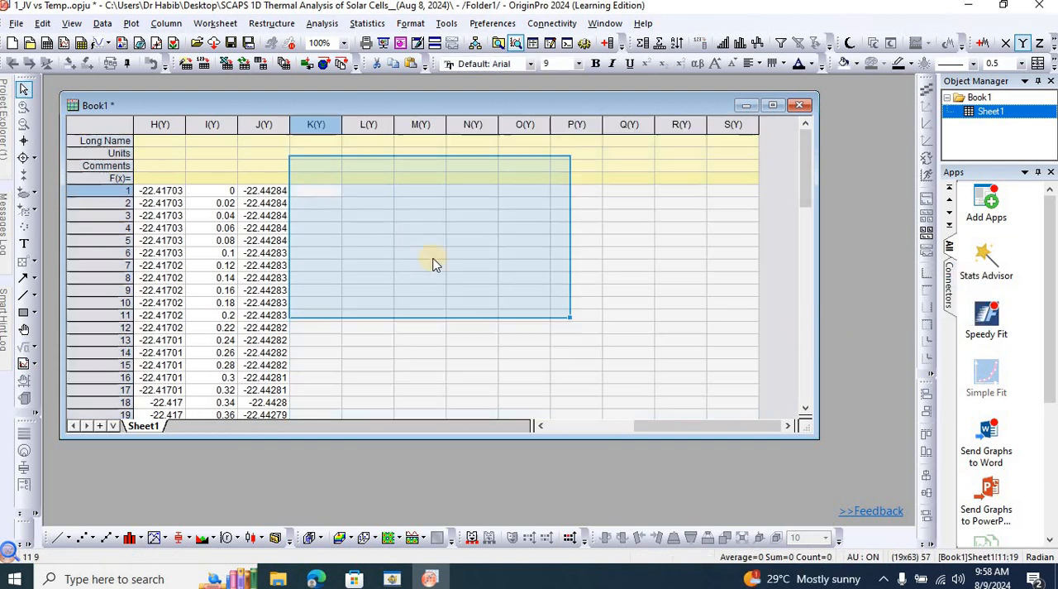
Copy the 350 K I-V data rows from 0 to 1.04 V in the SCAPS output and return to Origin.
{"action": "key", "text": "alt+Tab"}
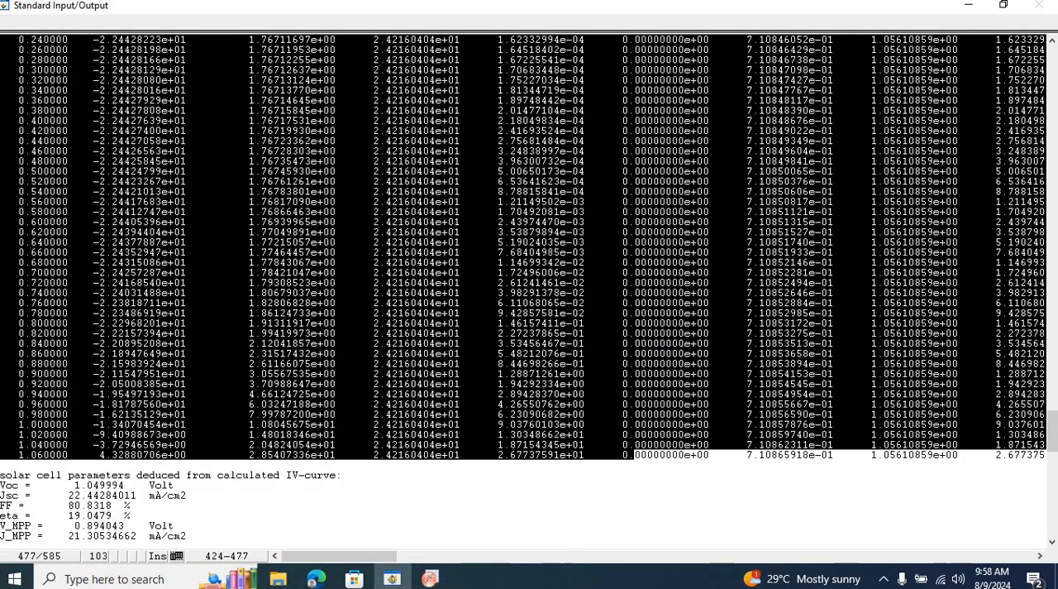
{"action": "left_click_drag", "start_coordinate": [1048, 432], "coordinate": [1045, 495]}
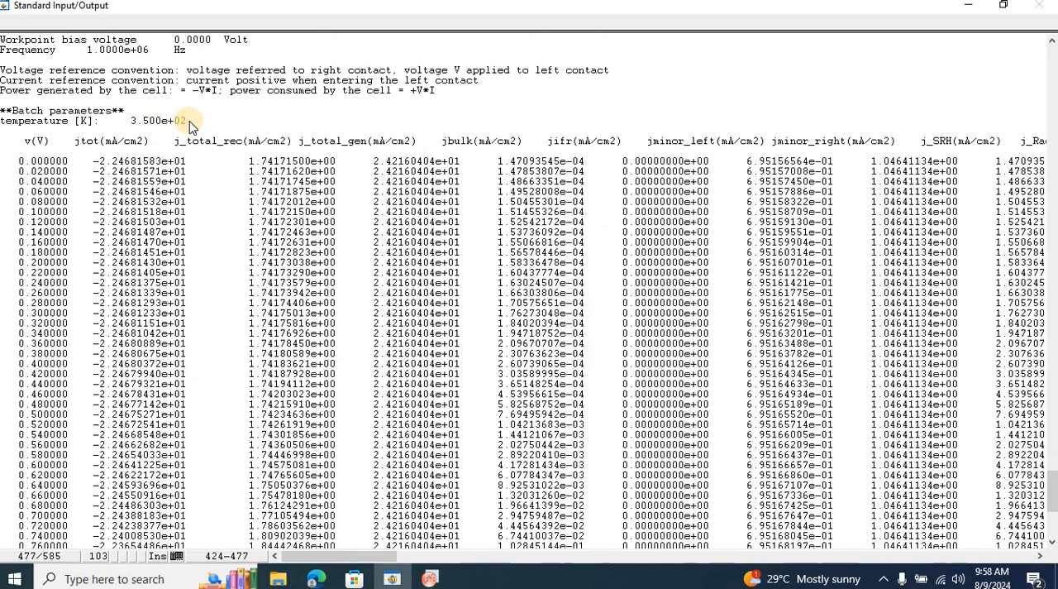
{"action": "left_click_drag", "start_coordinate": [190, 126], "coordinate": [134, 122]}
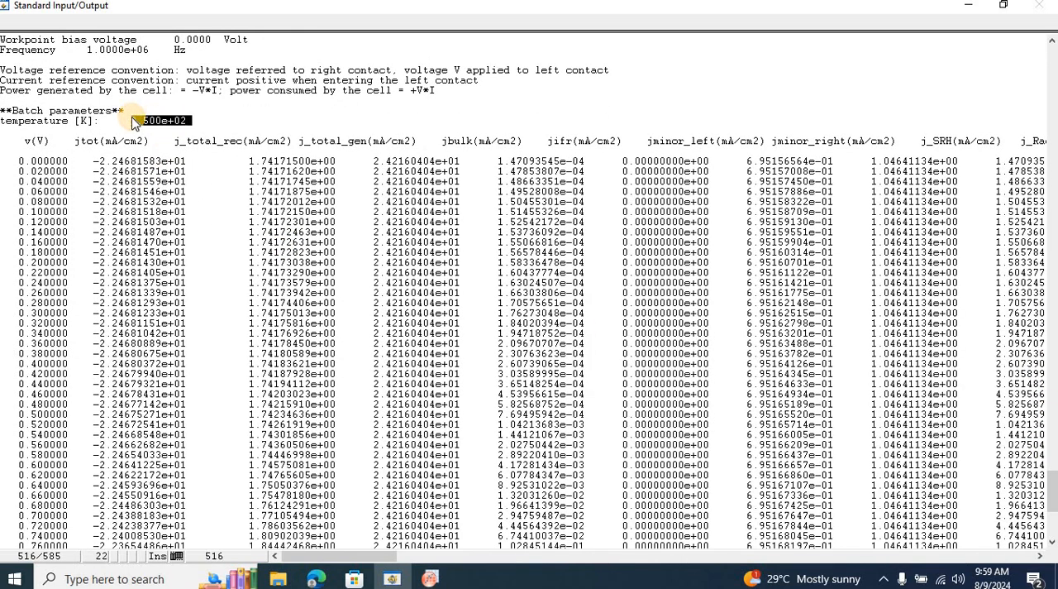
{"action": "left_click_drag", "start_coordinate": [14, 159], "coordinate": [199, 212]}
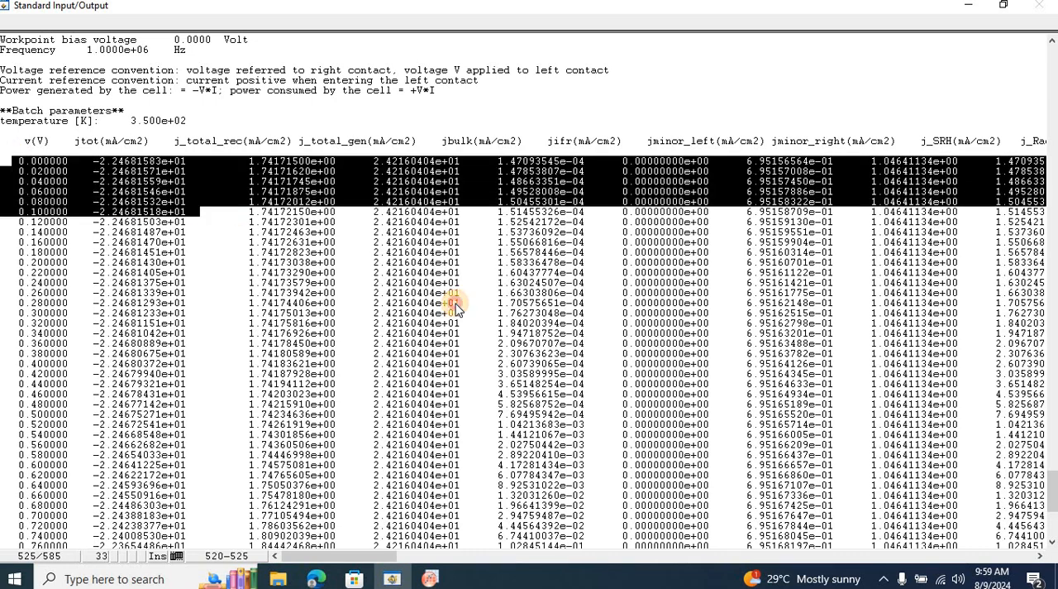
{"action": "left_click_drag", "start_coordinate": [455, 306], "coordinate": [753, 492]}
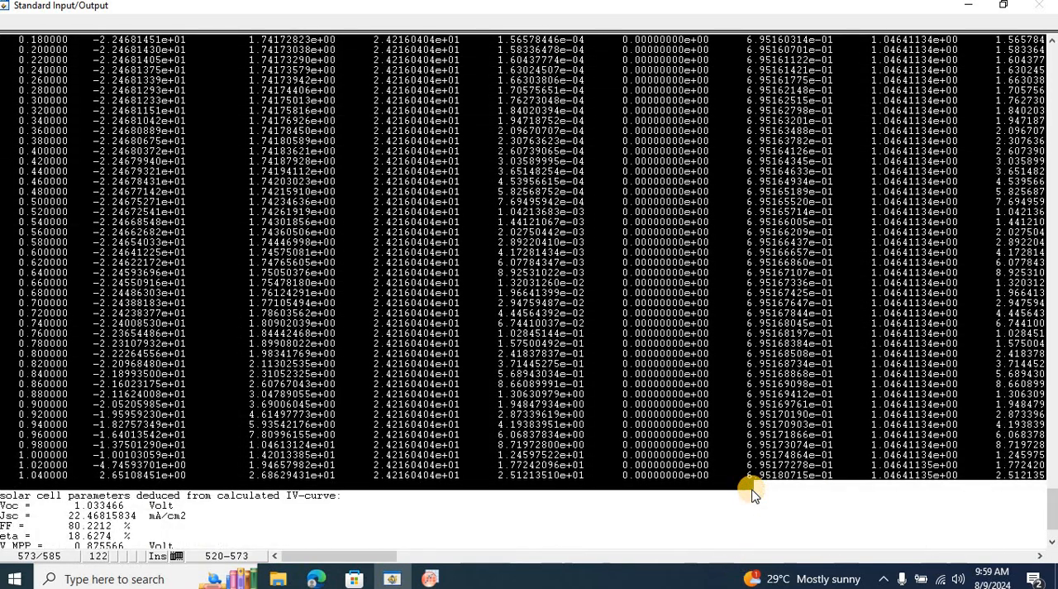
{"action": "key", "text": "alt+Tab"}
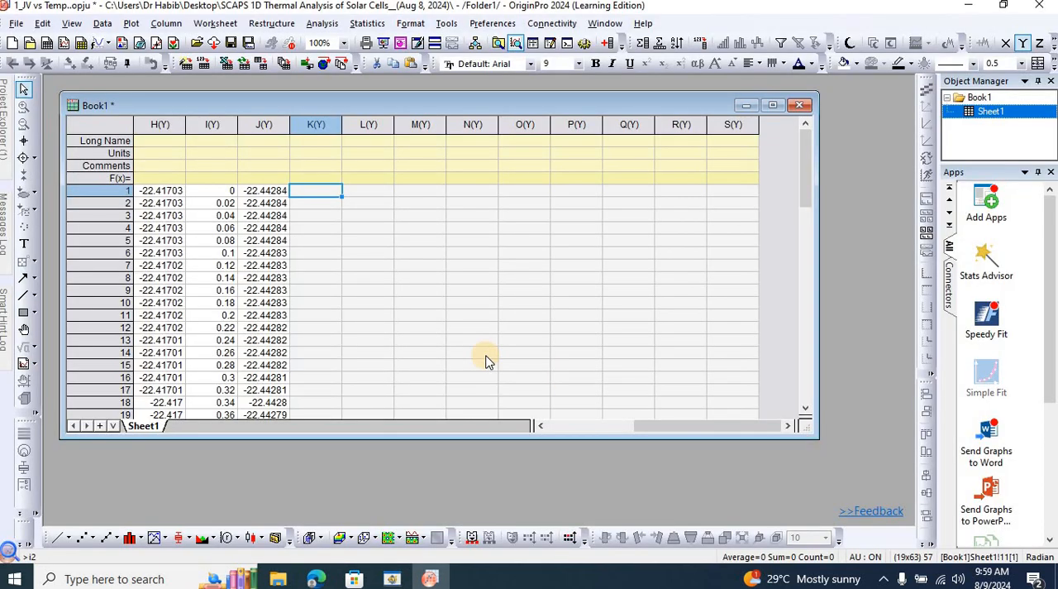
Paste the 350 K data from row 1 of column K and delete the surplus columns M to U.
{"action": "key", "text": "ctrl+v"}
{"action": "left_click_drag", "start_coordinate": [431, 125], "coordinate": [806, 326]}
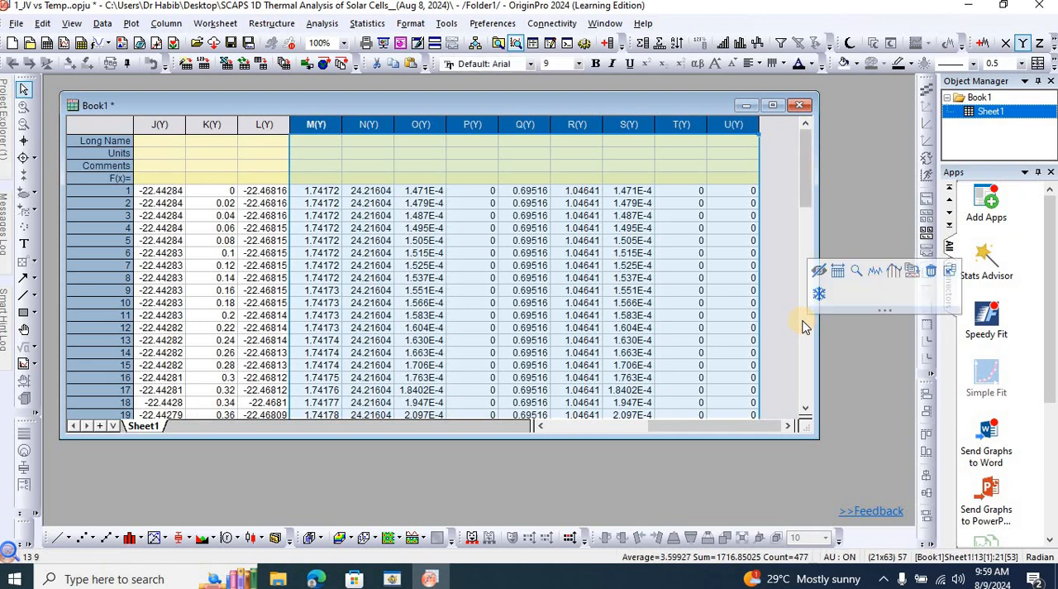
{"action": "key", "text": "Delete"}
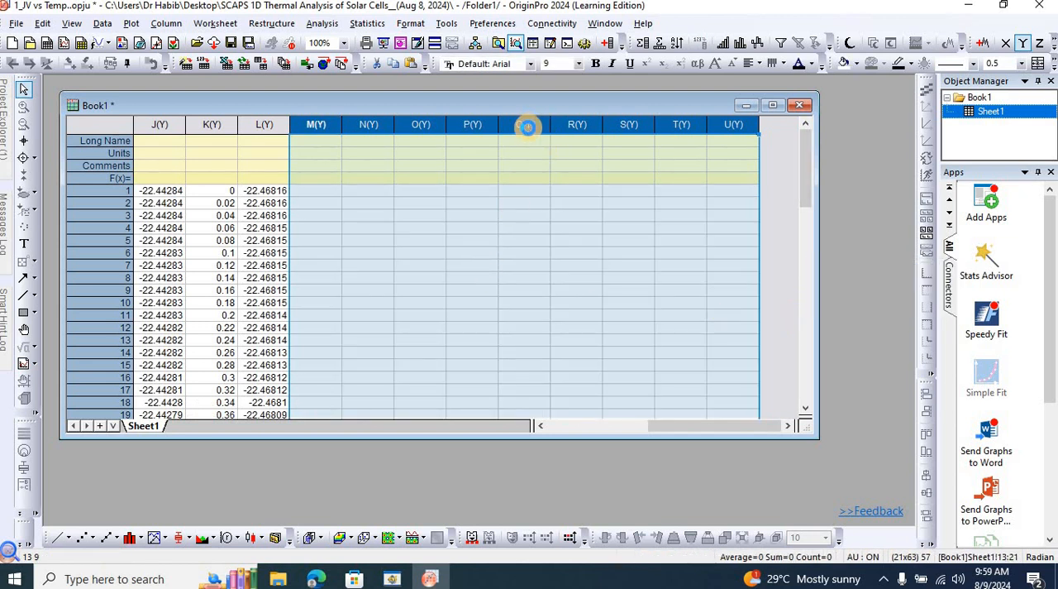
{"action": "right_click", "coordinate": [532, 126]}
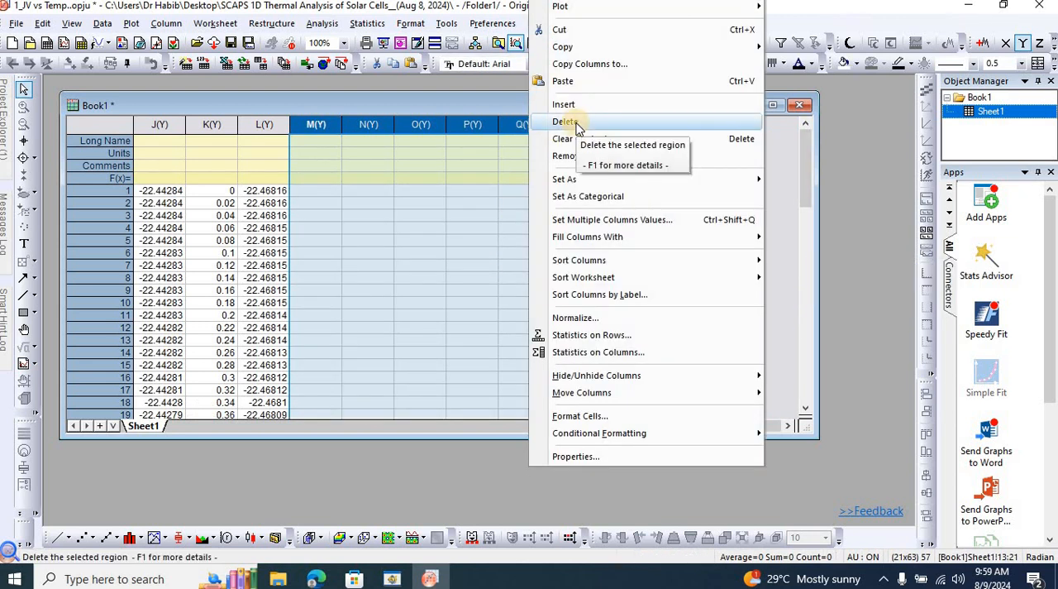
{"action": "left_click", "coordinate": [570, 122]}
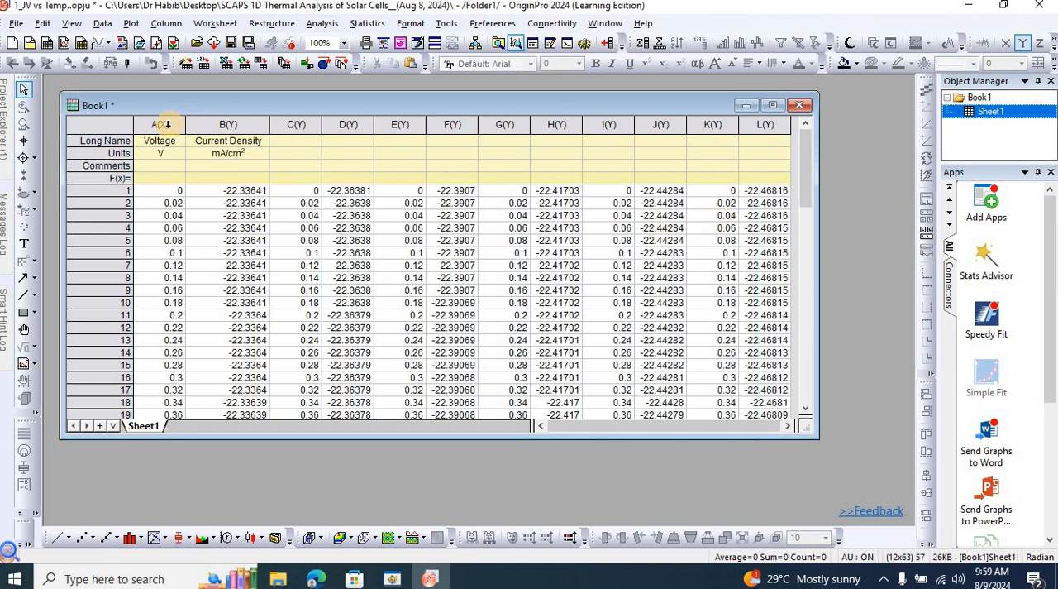
Review the voltage and current density column pairs from A and B through K and L.
{"action": "left_click_drag", "start_coordinate": [165, 124], "coordinate": [225, 131]}
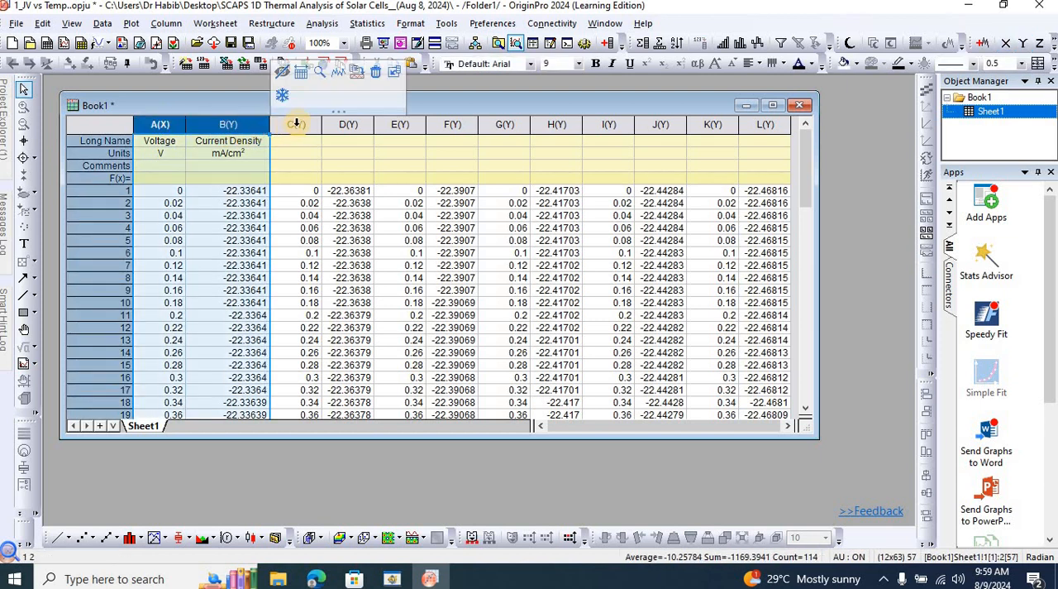
{"action": "left_click_drag", "start_coordinate": [296, 124], "coordinate": [346, 124]}
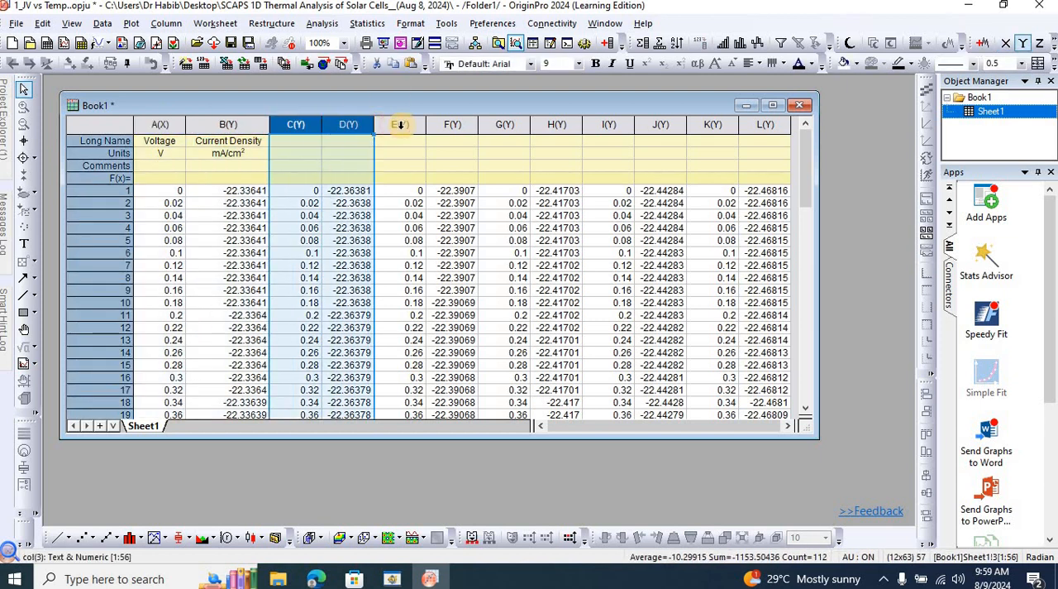
{"action": "left_click", "coordinate": [434, 124]}
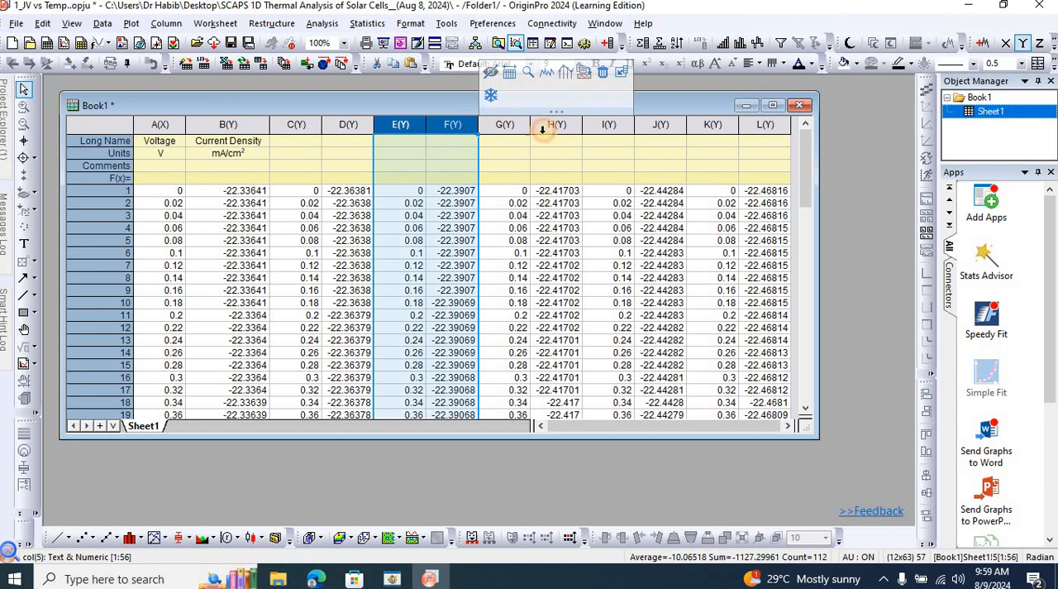
{"action": "left_click", "coordinate": [519, 124]}
{"action": "left_click_drag", "start_coordinate": [554, 132], "coordinate": [661, 124]}
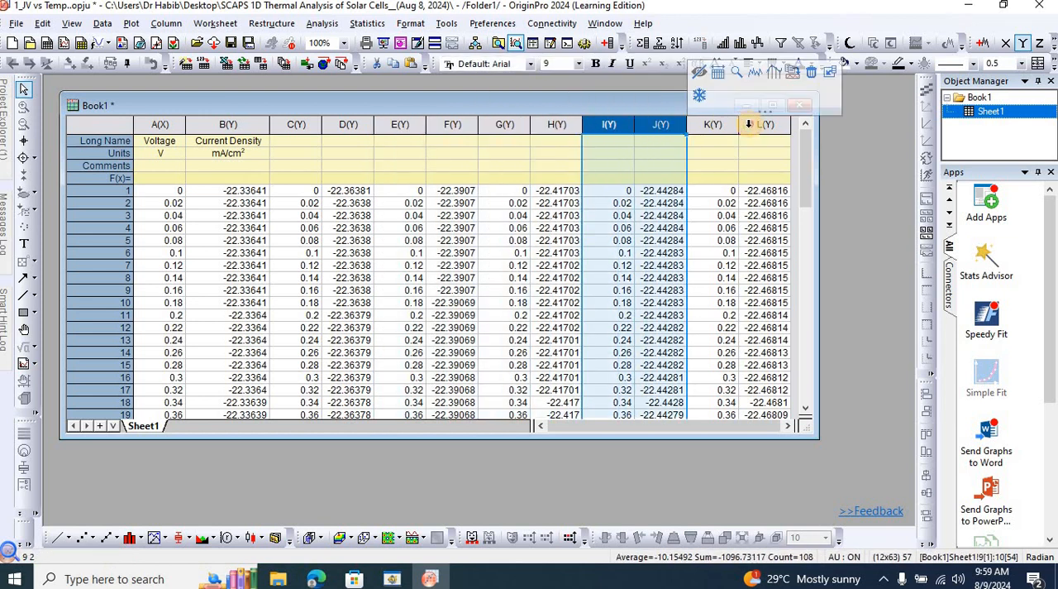
{"action": "left_click_drag", "start_coordinate": [748, 124], "coordinate": [713, 124]}
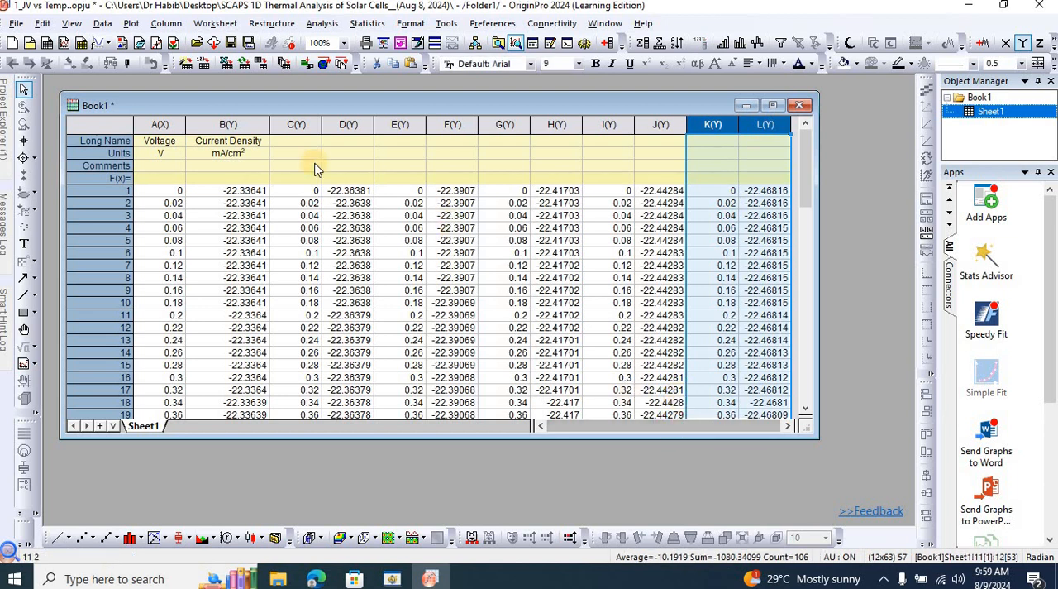
Set columns C, E, G, I and K as X columns and save the project.
{"action": "left_click", "coordinate": [296, 122]}
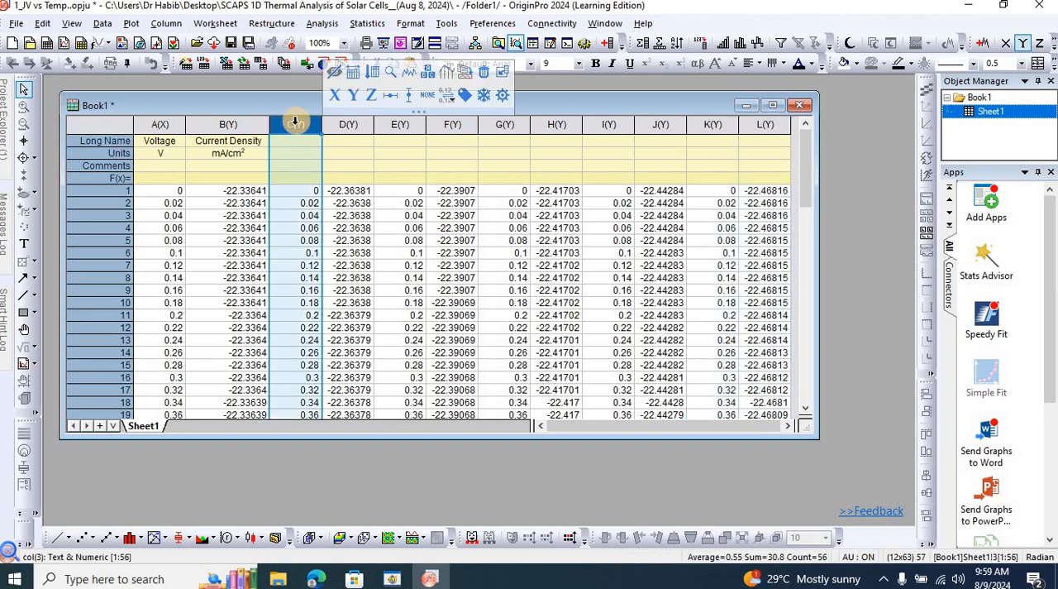
{"action": "left_click", "coordinate": [1008, 46]}
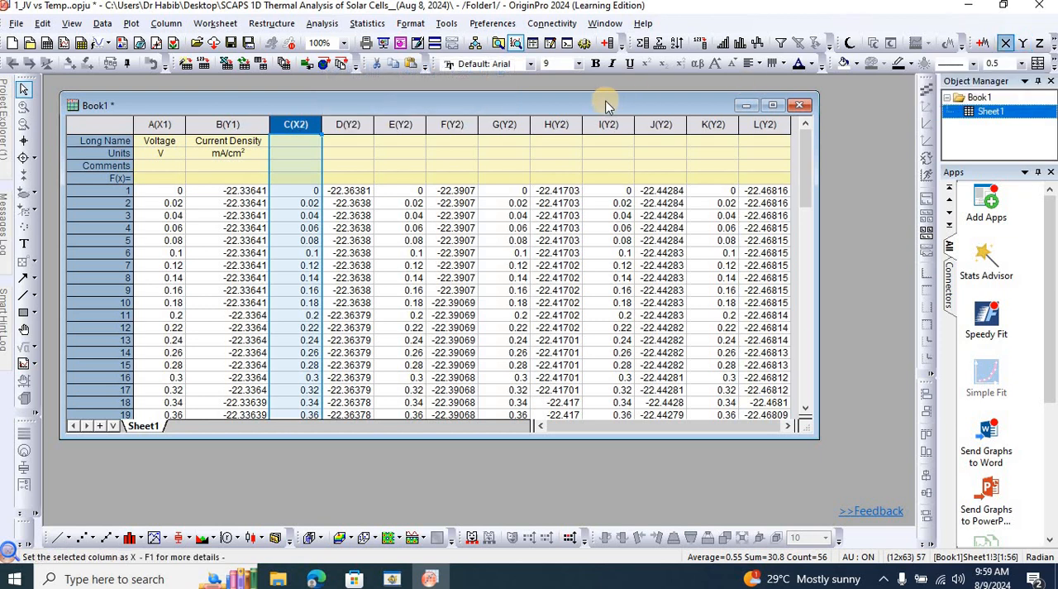
{"action": "left_click", "coordinate": [405, 119]}
{"action": "left_click", "coordinate": [1008, 46]}
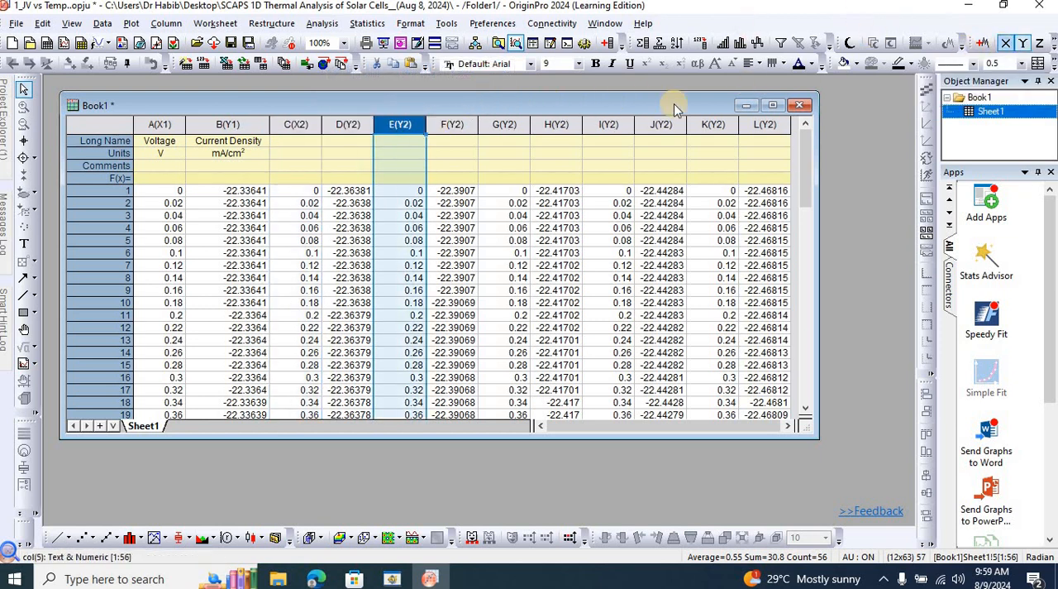
{"action": "left_click", "coordinate": [511, 122]}
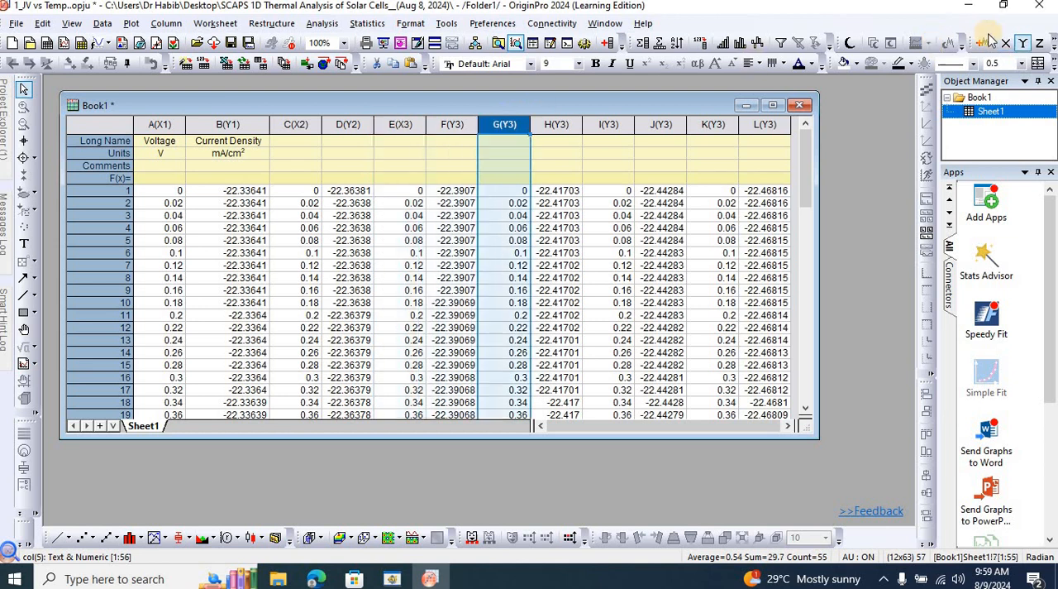
{"action": "left_click", "coordinate": [1008, 43]}
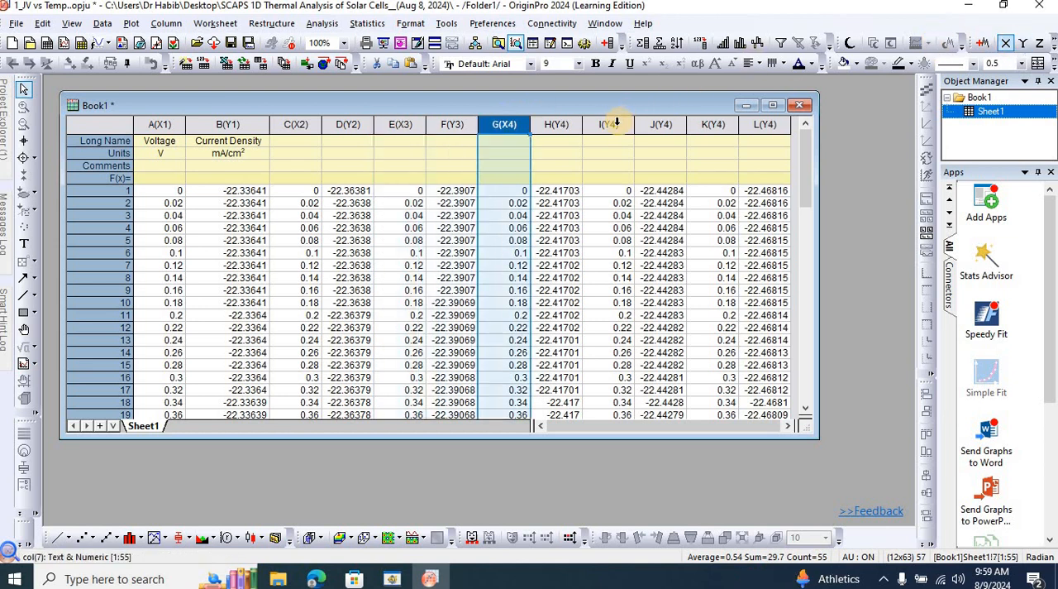
{"action": "left_click", "coordinate": [616, 123]}
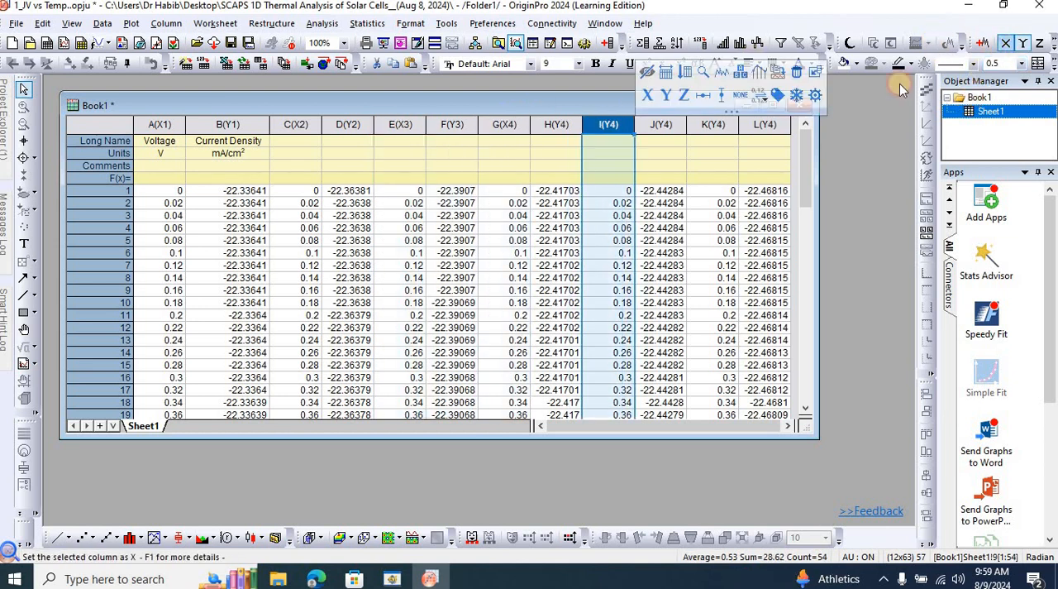
{"action": "left_click", "coordinate": [1008, 43]}
{"action": "left_click", "coordinate": [705, 123]}
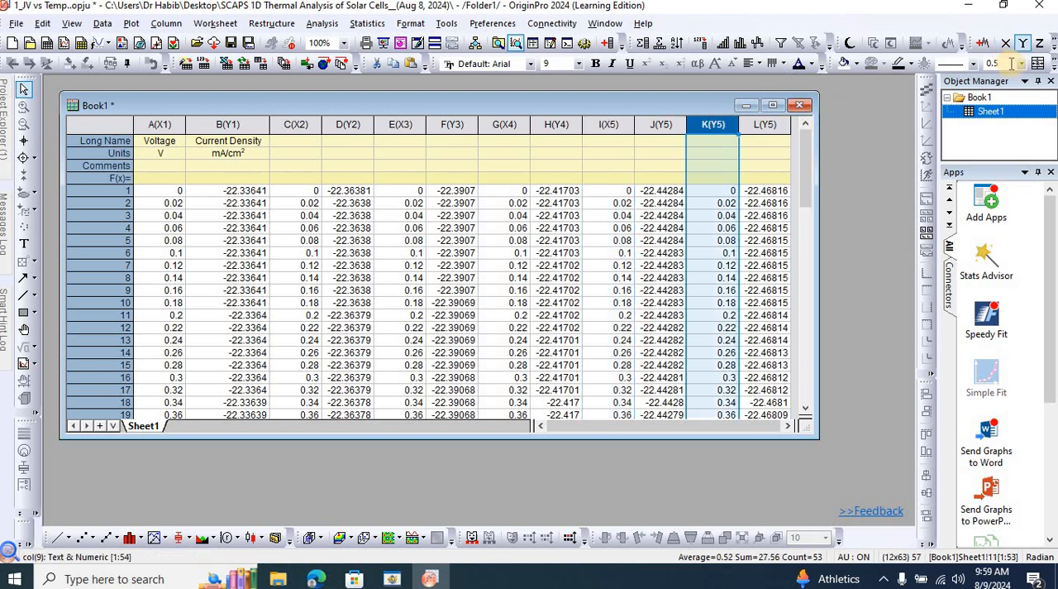
{"action": "left_click", "coordinate": [1007, 44]}
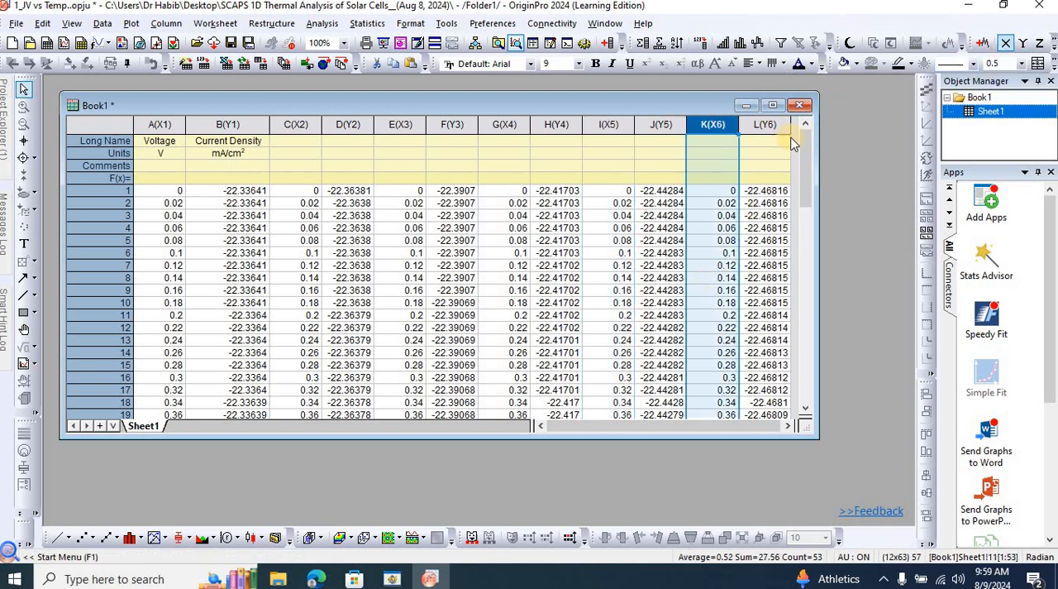
{"action": "left_click", "coordinate": [770, 126]}
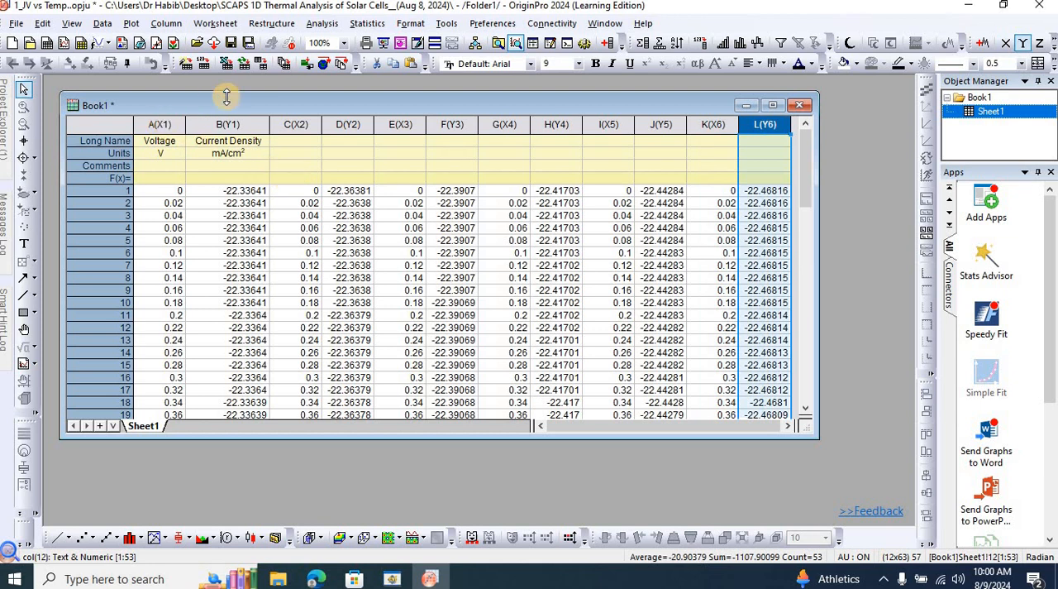
{"action": "key", "text": "ctrl+s"}
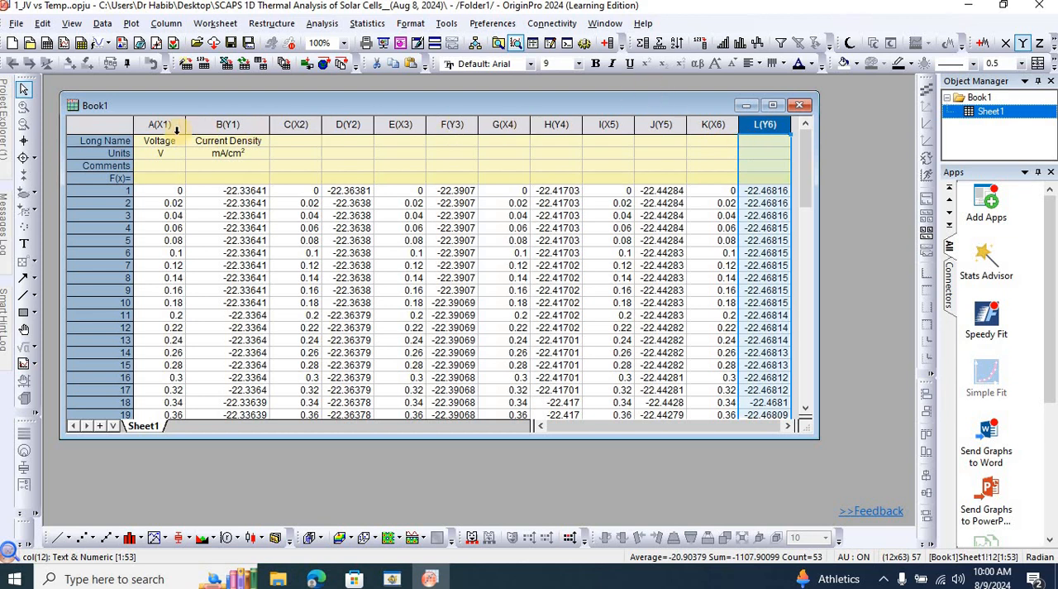
Plot columns A to L together as a Line + Symbol graph and enlarge the graph window.
{"action": "left_click_drag", "start_coordinate": [169, 124], "coordinate": [784, 203]}
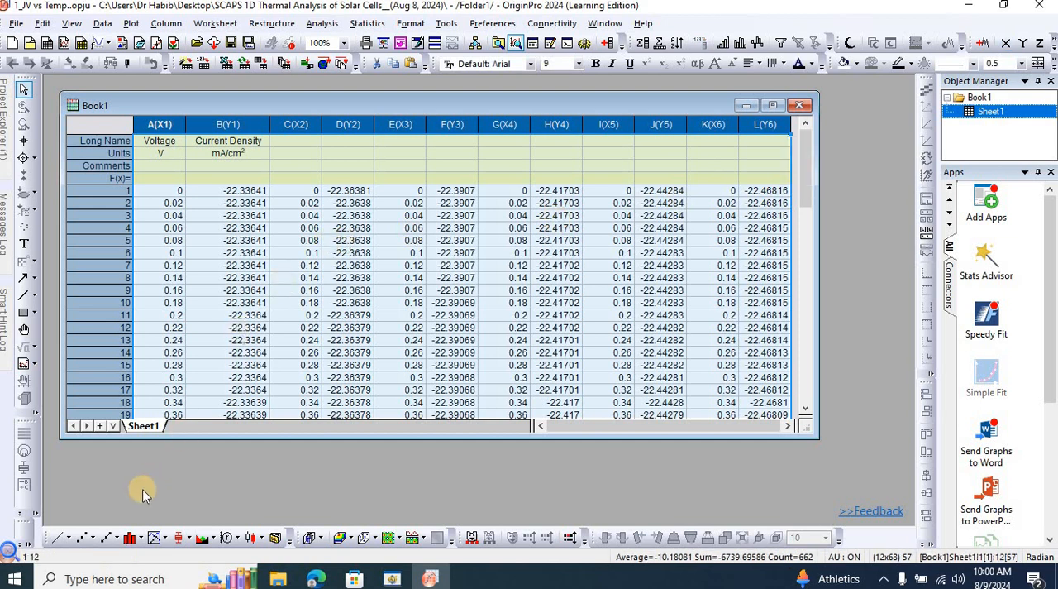
{"action": "left_click", "coordinate": [114, 539]}
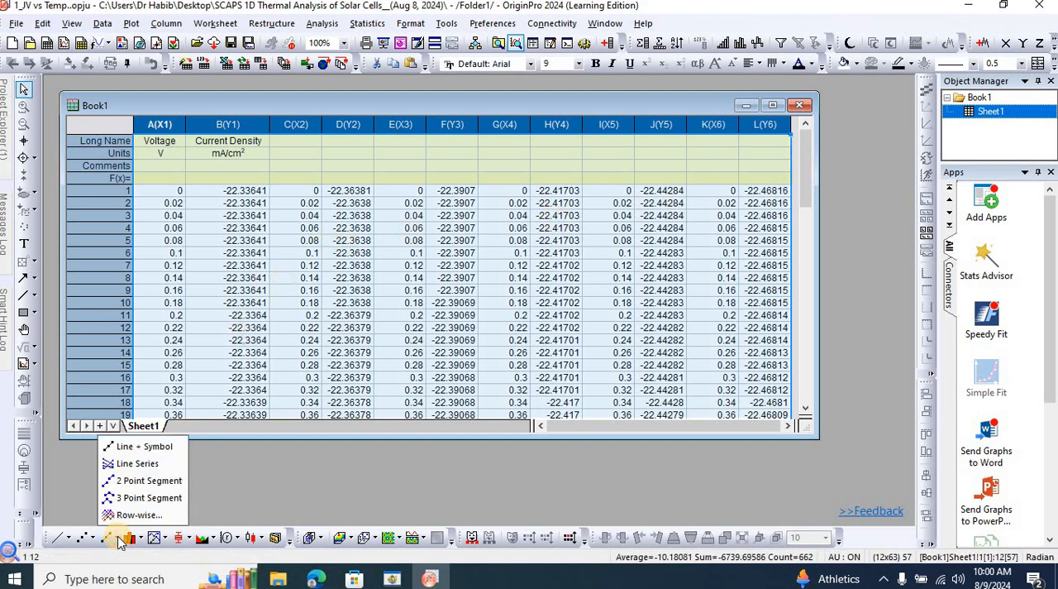
{"action": "left_click", "coordinate": [164, 448]}
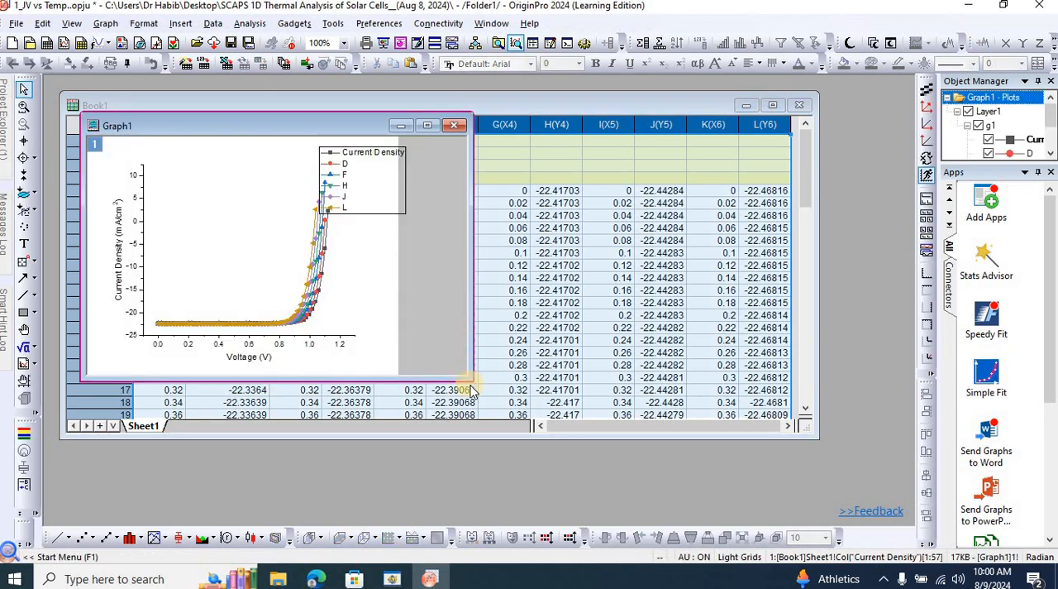
{"action": "left_click_drag", "start_coordinate": [467, 377], "coordinate": [681, 461]}
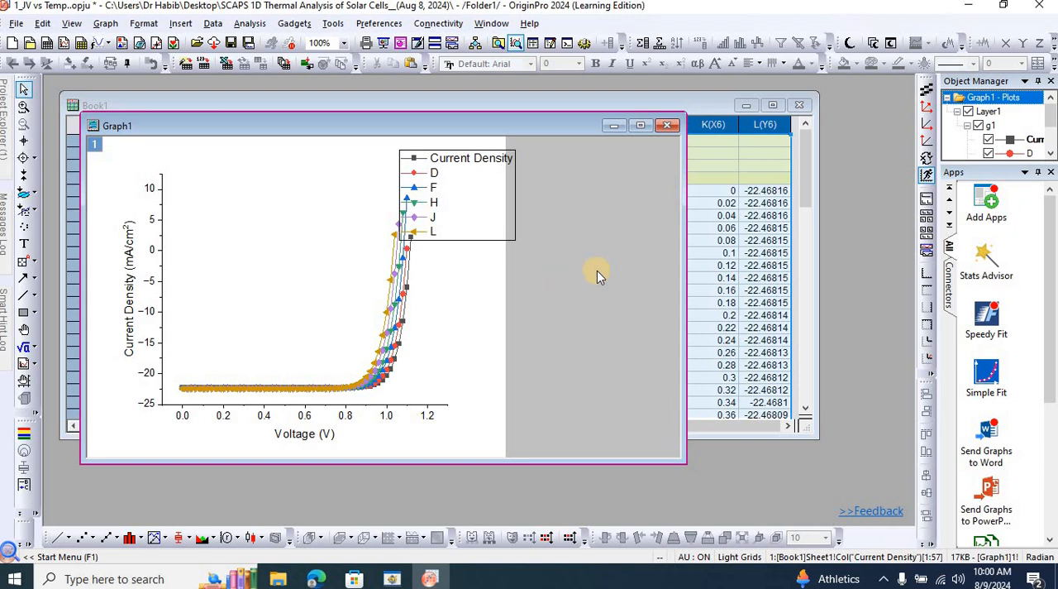
Show the top and right axes in addition to the bottom and left axes of the graph.
{"action": "left_click", "coordinate": [160, 282]}
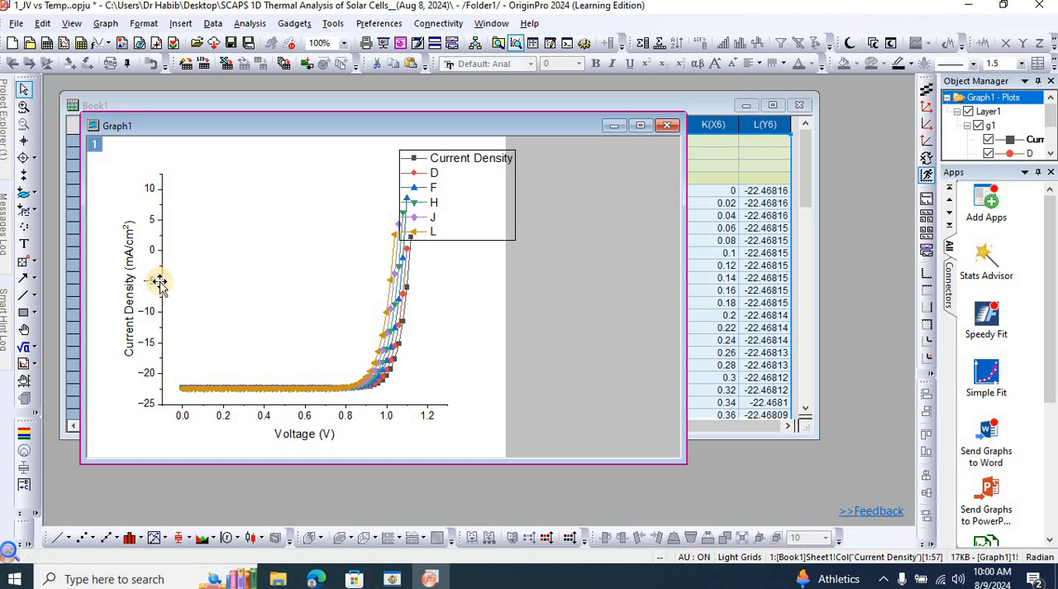
{"action": "double_click", "coordinate": [160, 281]}
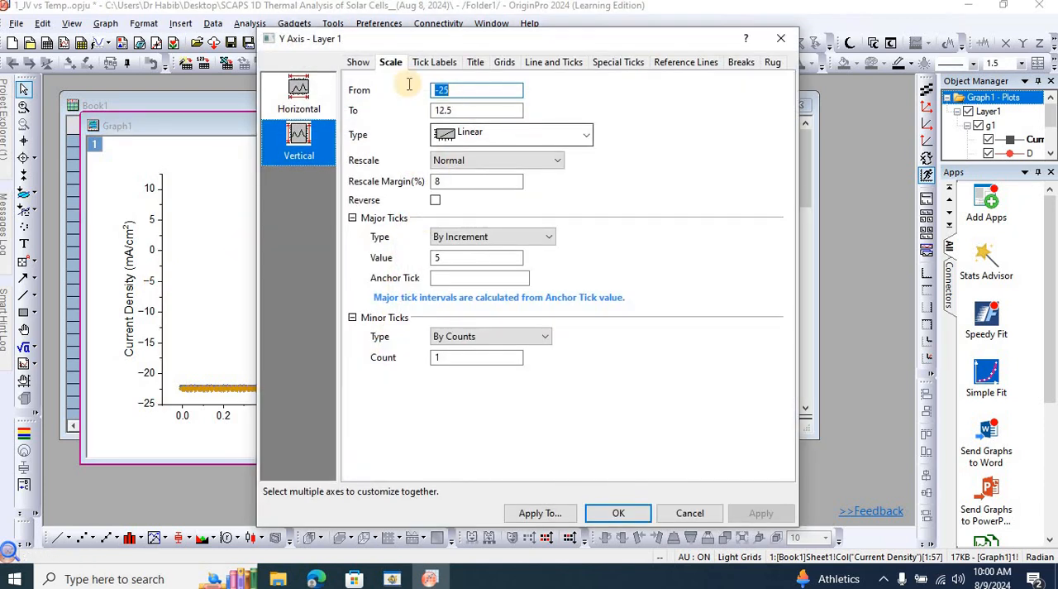
{"action": "left_click", "coordinate": [358, 62]}
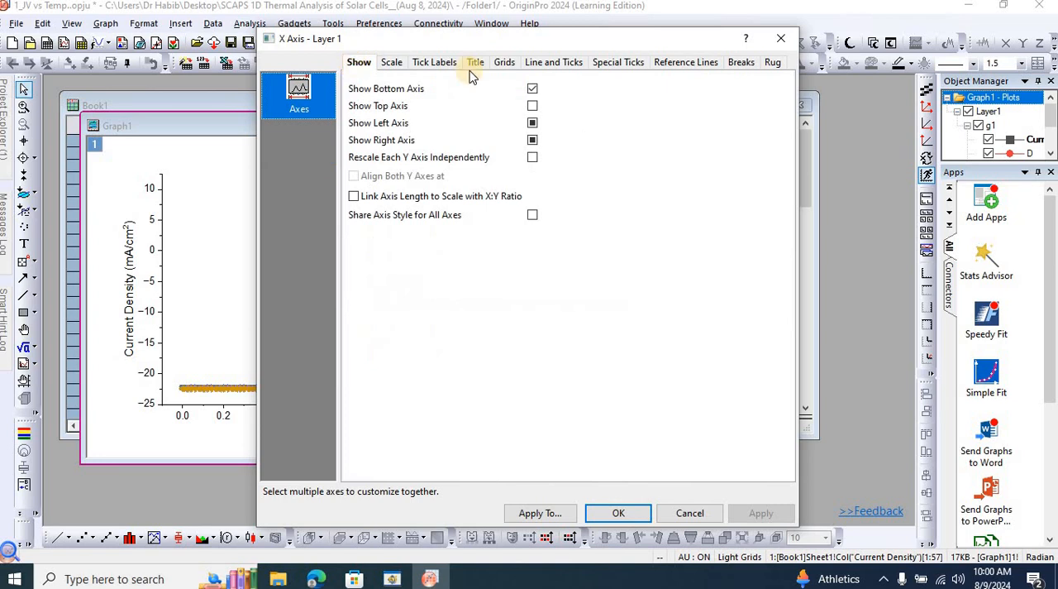
{"action": "left_click", "coordinate": [533, 107]}
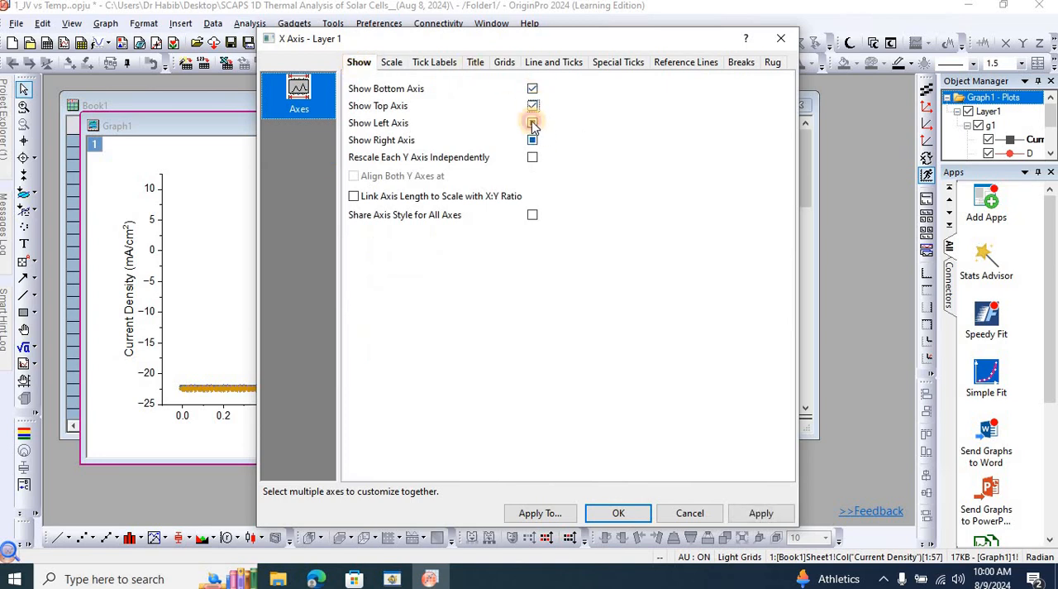
{"action": "left_click", "coordinate": [533, 124]}
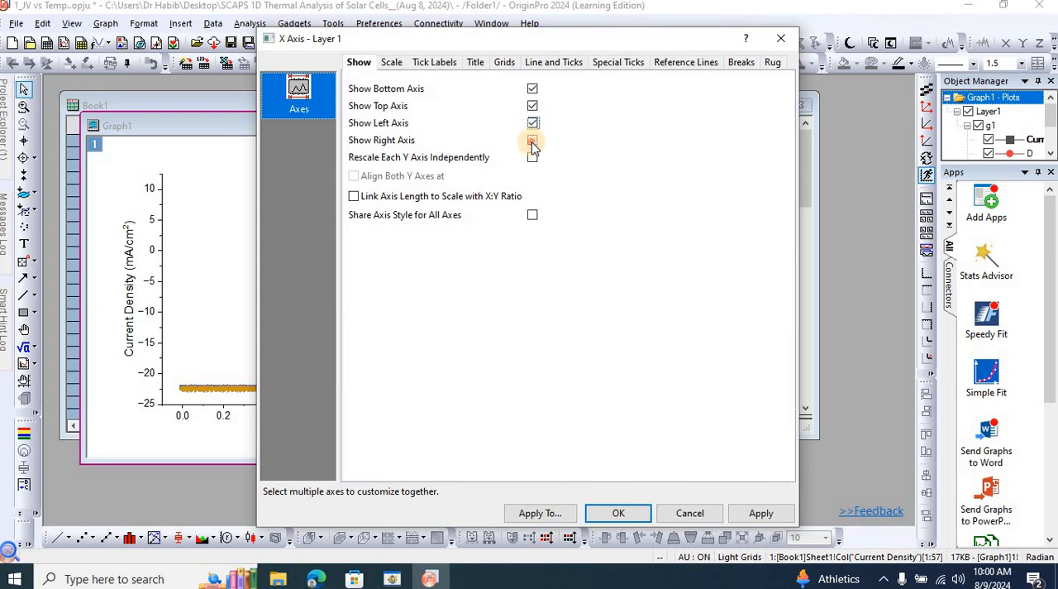
{"action": "left_click", "coordinate": [533, 142]}
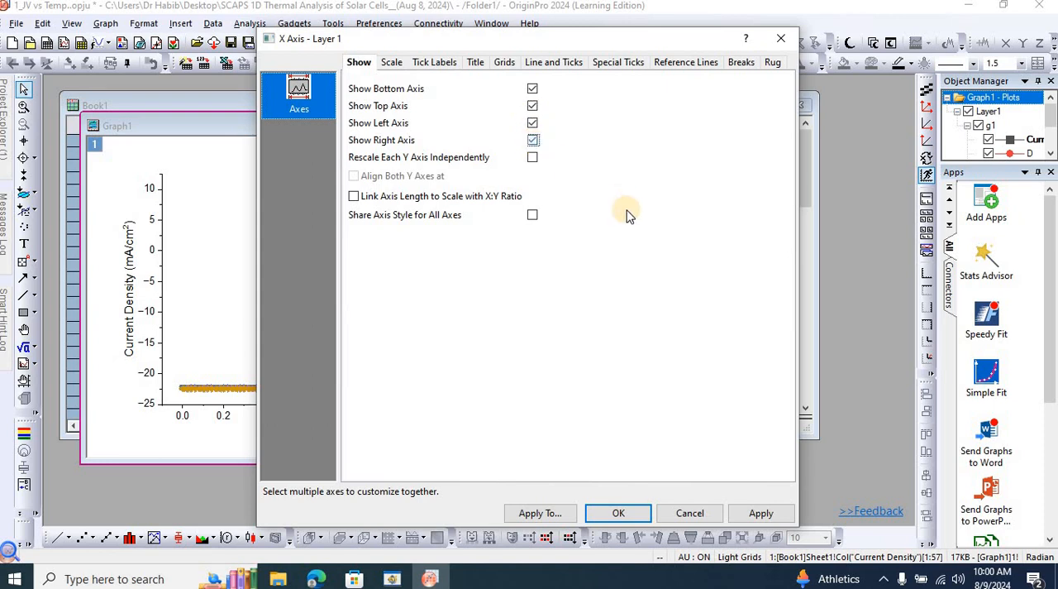
{"action": "left_click", "coordinate": [752, 513]}
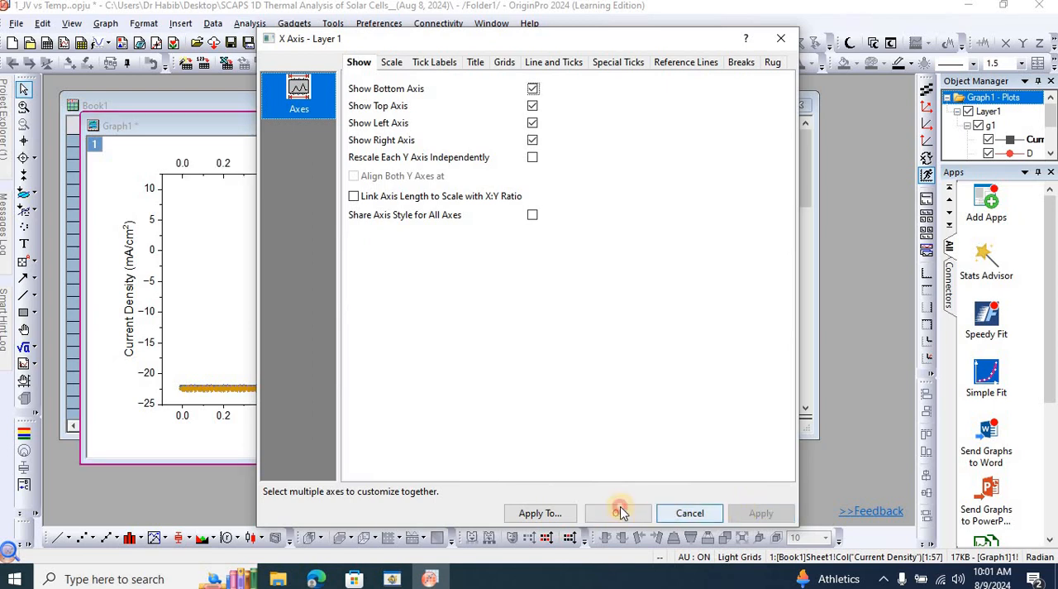
{"action": "left_click", "coordinate": [619, 510]}
Delete the titles and tick labels of the graph's top and right axes.
{"action": "left_click", "coordinate": [319, 147]}
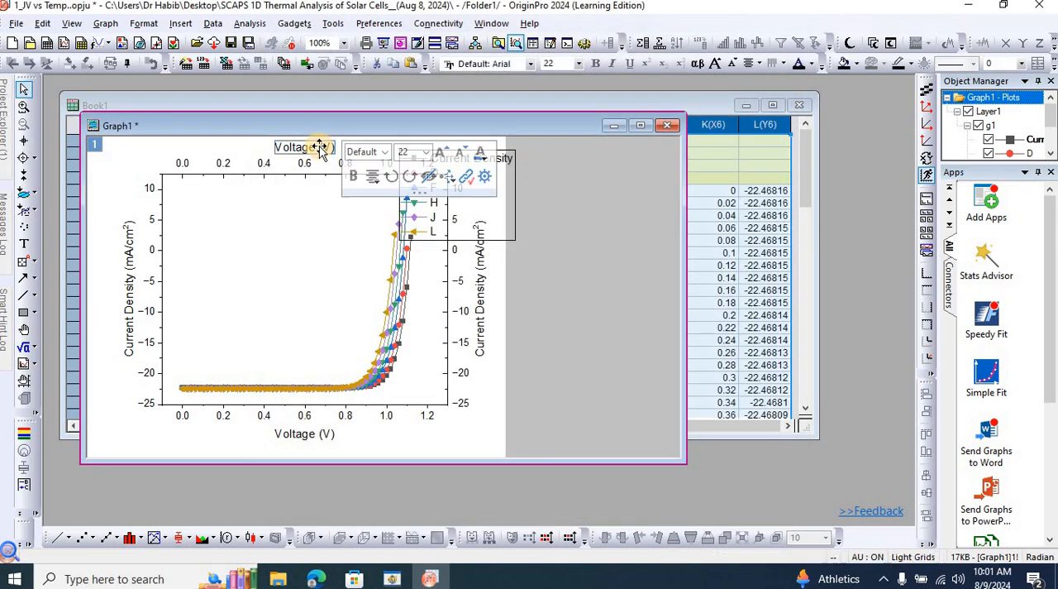
{"action": "key", "text": "Delete"}
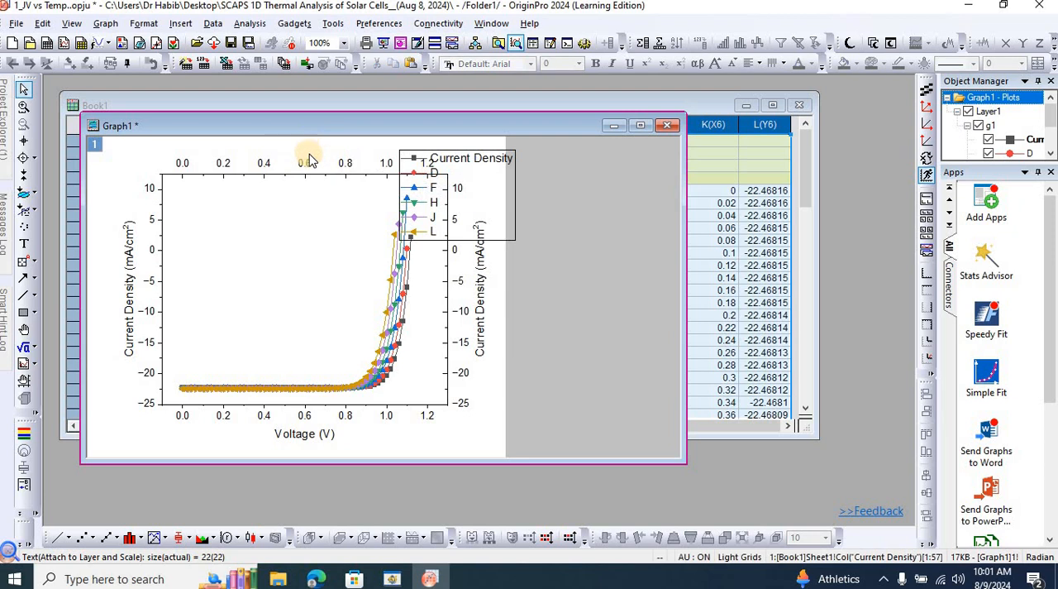
{"action": "left_click", "coordinate": [309, 159]}
{"action": "key", "text": "Delete"}
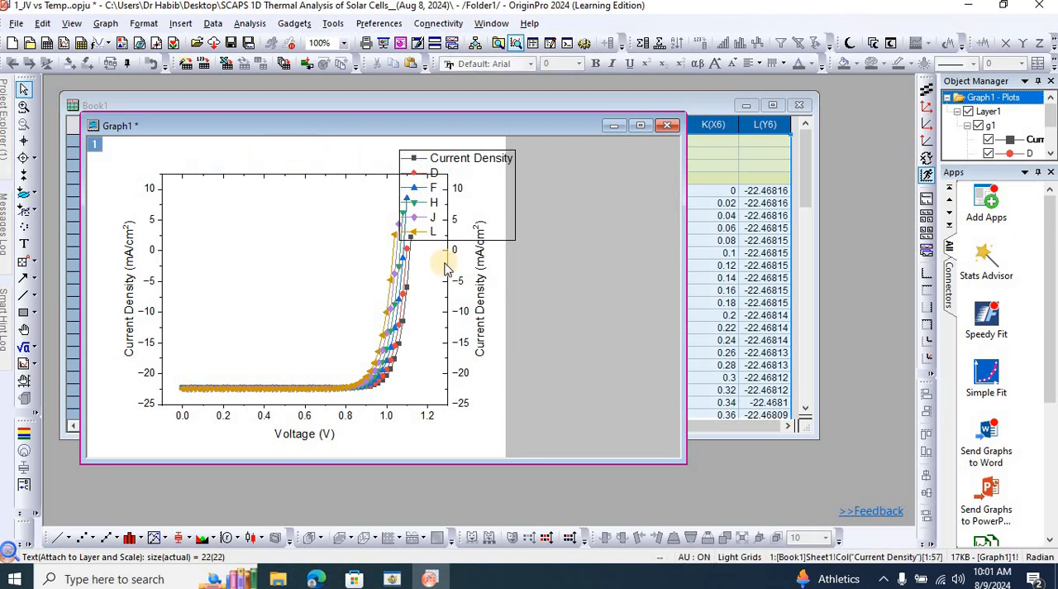
{"action": "left_click", "coordinate": [481, 333]}
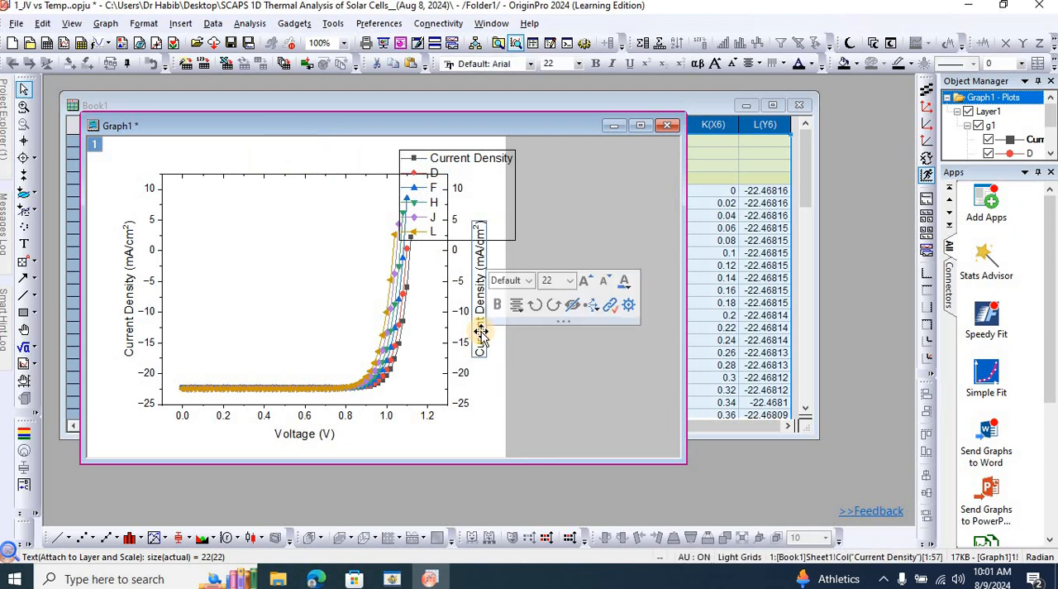
{"action": "key", "text": "Delete"}
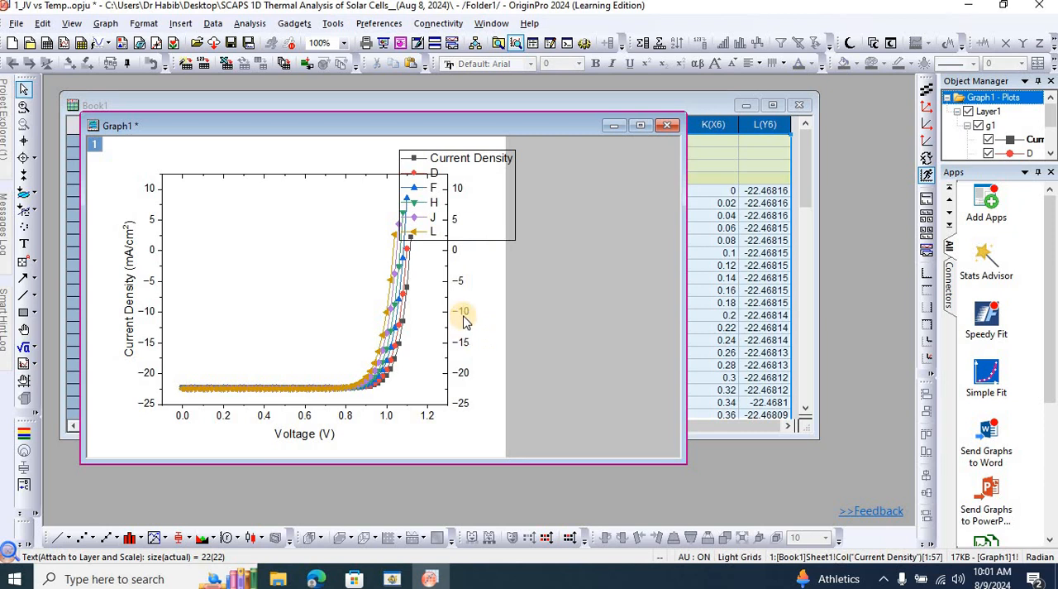
{"action": "left_click", "coordinate": [464, 315]}
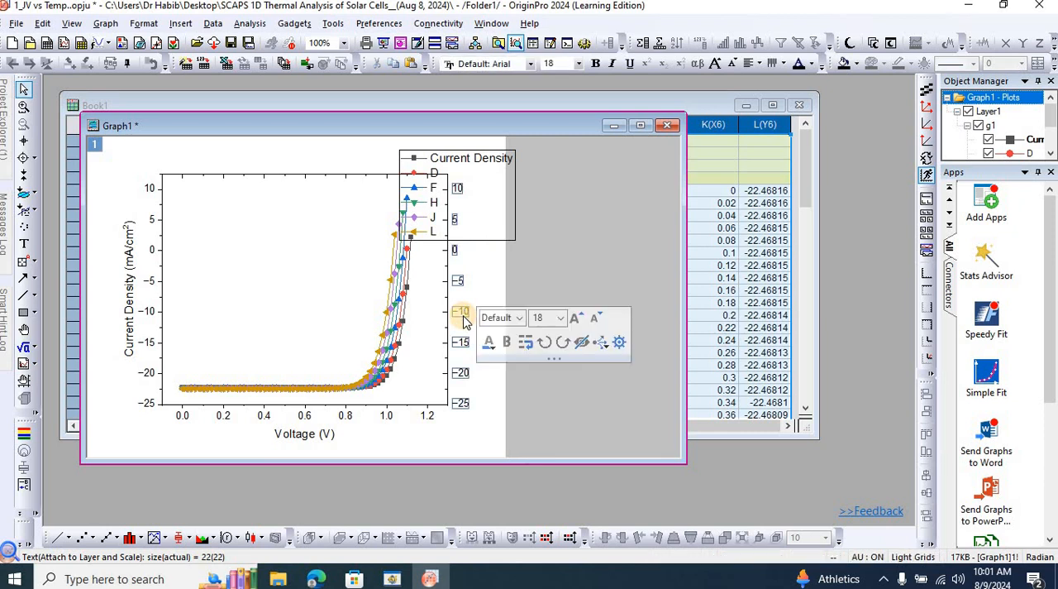
{"action": "key", "text": "Delete"}
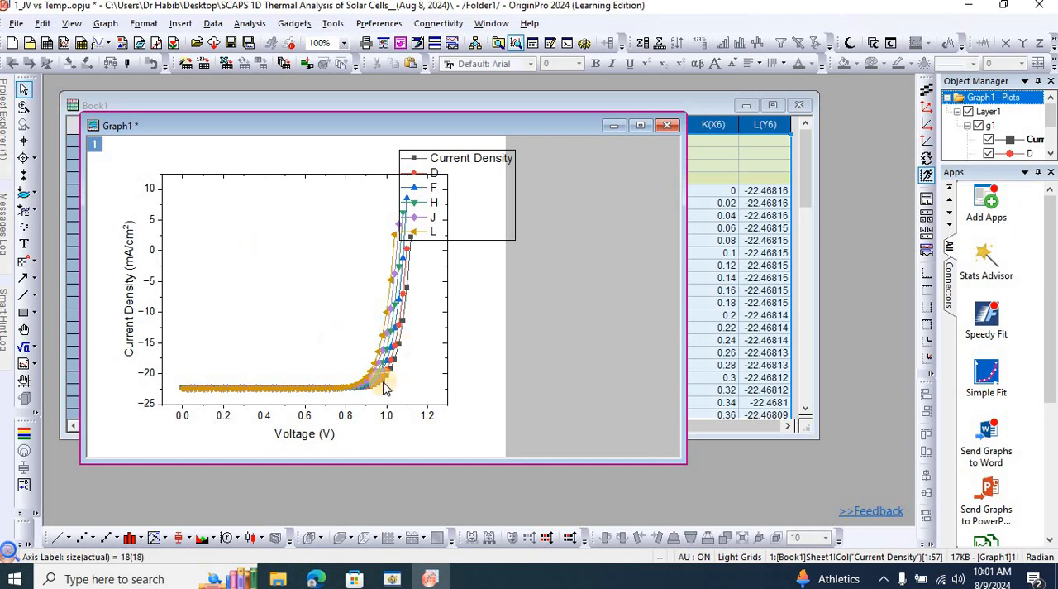
Move the legend to the upper left inside the plot, relabel its first entry 300 K and clear the second entry's text.
{"action": "left_click", "coordinate": [505, 158]}
{"action": "left_click_drag", "start_coordinate": [505, 158], "coordinate": [244, 179]}
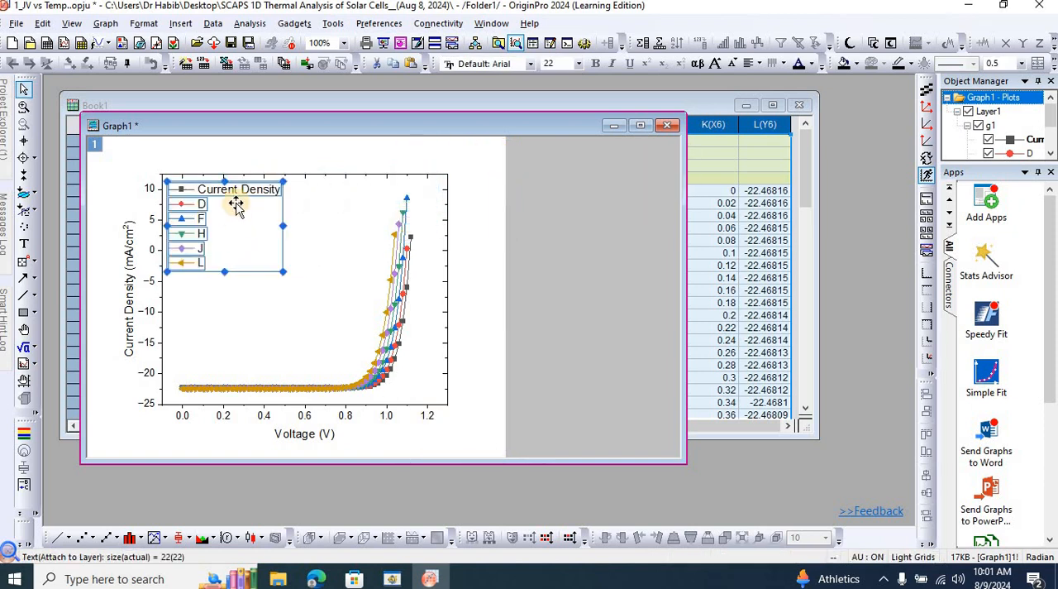
{"action": "double_click", "coordinate": [238, 197]}
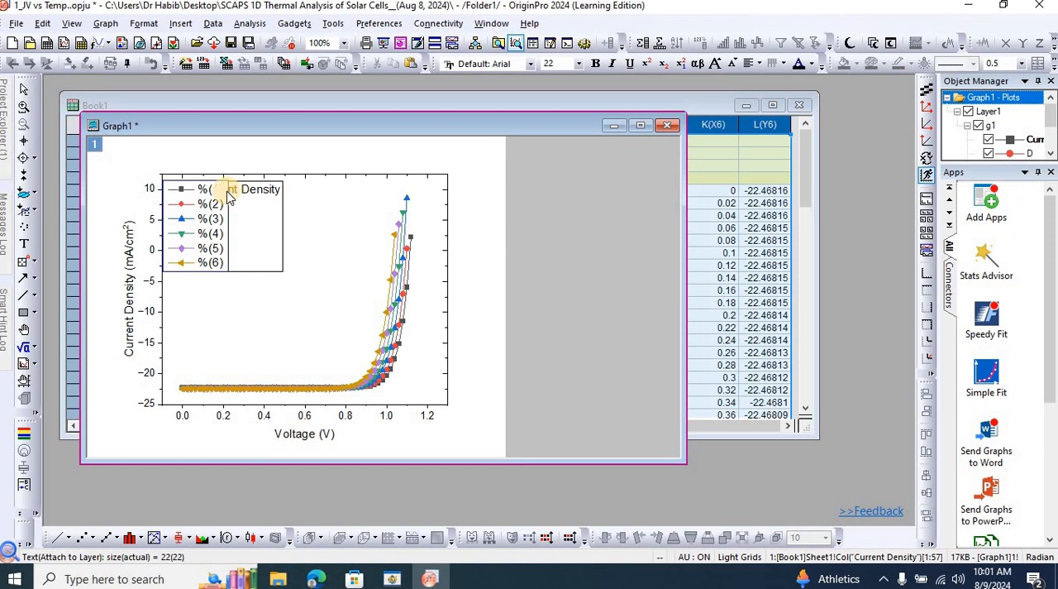
{"action": "type", "text": "31"}
{"action": "type", "text": "K"}
{"action": "key", "text": "BackSpace"}
{"action": "key", "text": "BackSpace"}
{"action": "key", "text": "BackSpace"}
{"action": "key", "text": "BackSpace"}
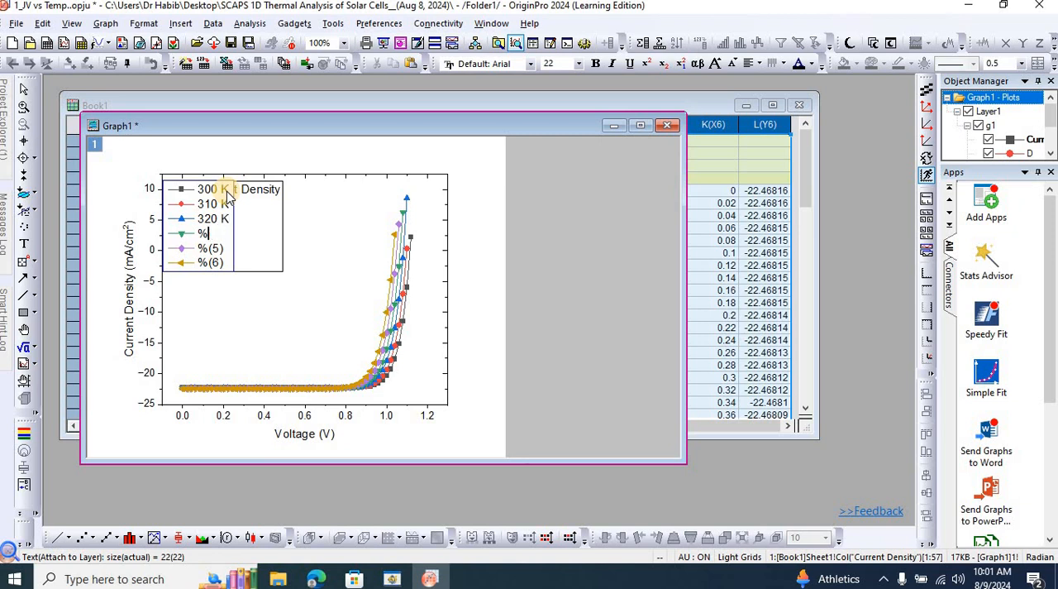
Relabel the last three legend entries 330 K, 340 K and 350 K, and save the project.
{"action": "type", "text": "330 K"}
{"action": "key", "text": "Down"}
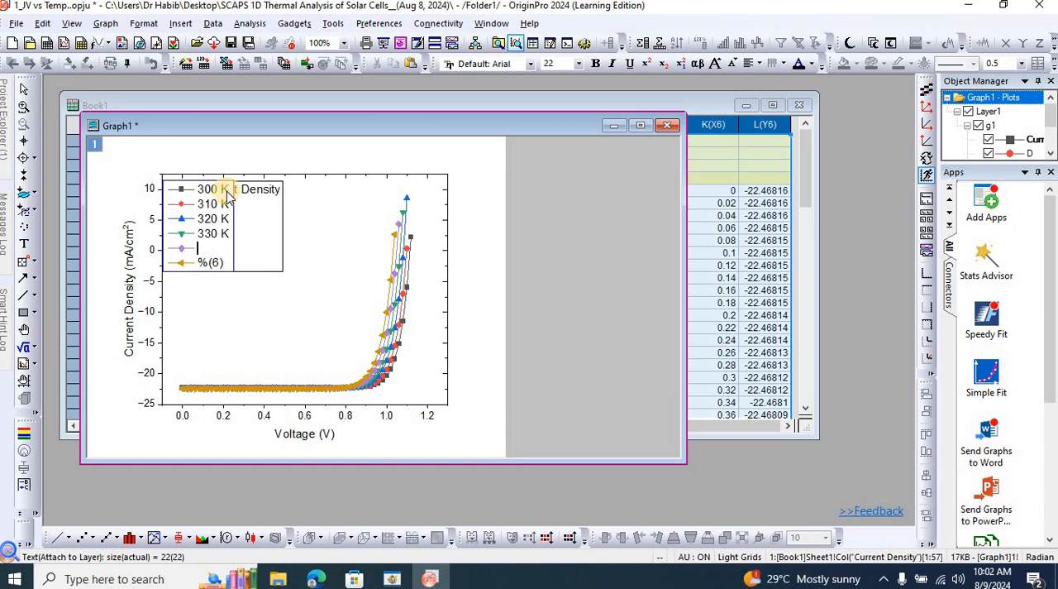
{"action": "type", "text": "340 K"}
{"action": "key", "text": "Down"}
{"action": "type", "text": "350 K"}
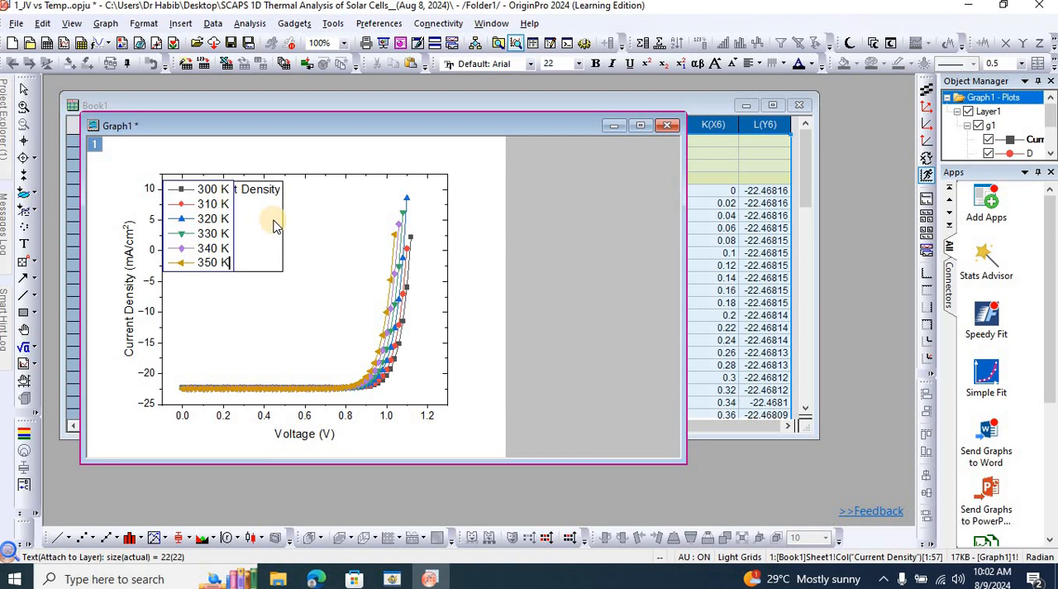
{"action": "left_click", "coordinate": [341, 248]}
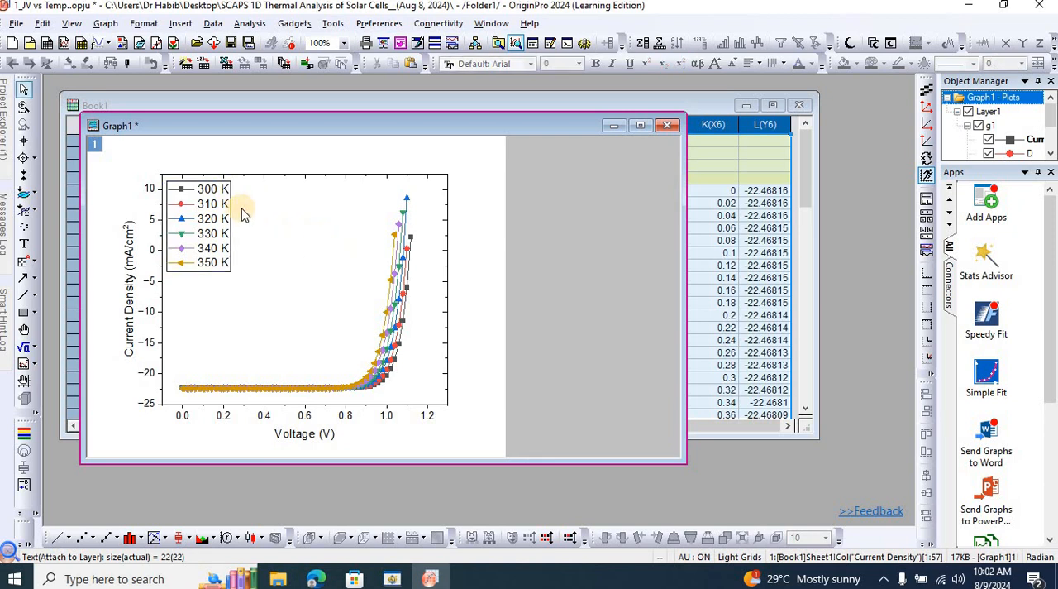
{"action": "key", "text": "ctrl+s"}
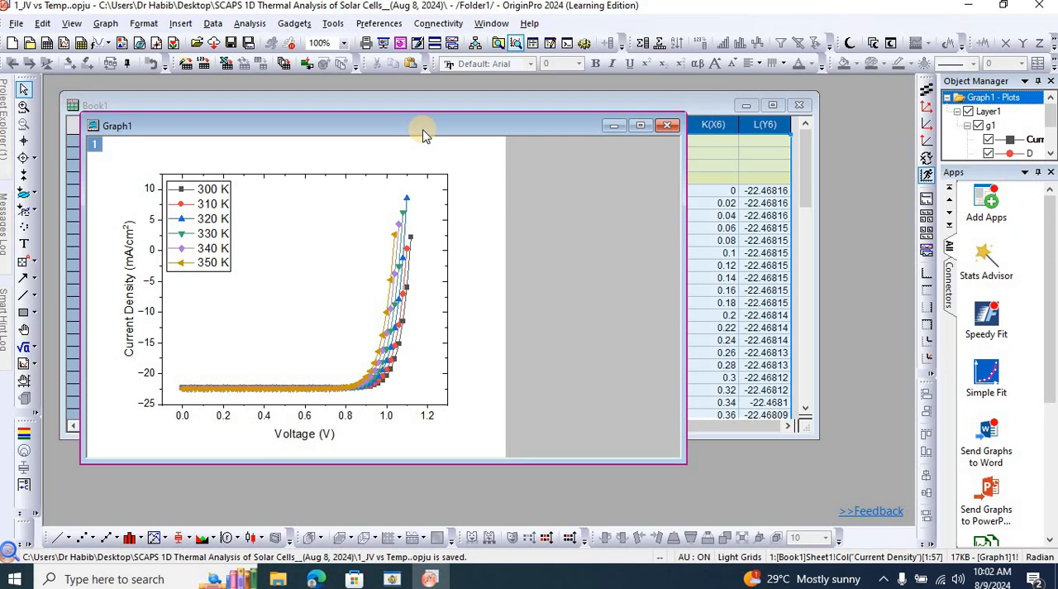
Set the graph's horizontal axis scale to run from 0 to 1.2.
{"action": "left_click", "coordinate": [306, 417]}
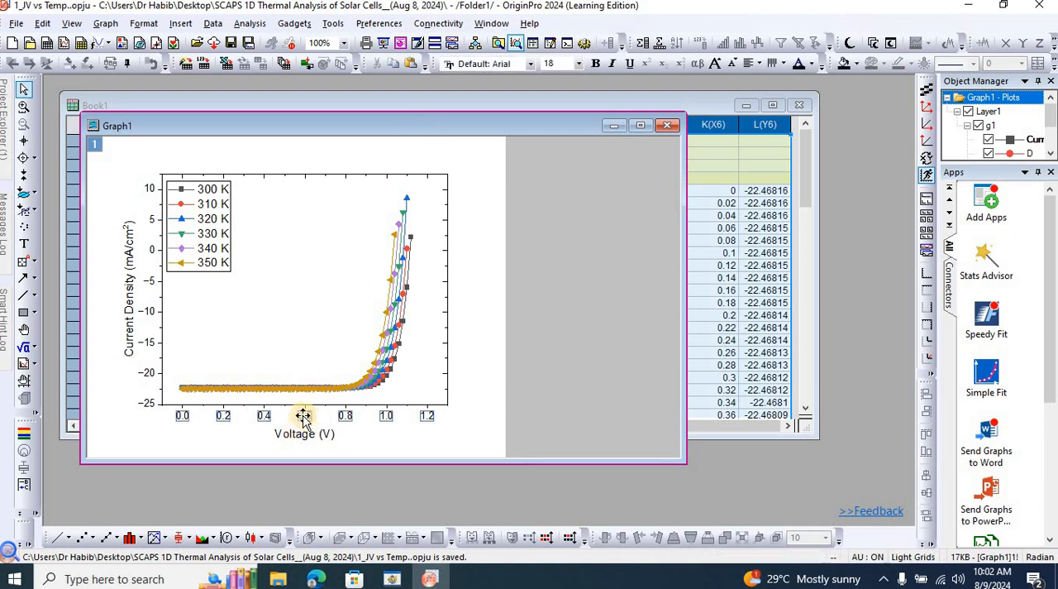
{"action": "double_click", "coordinate": [304, 418]}
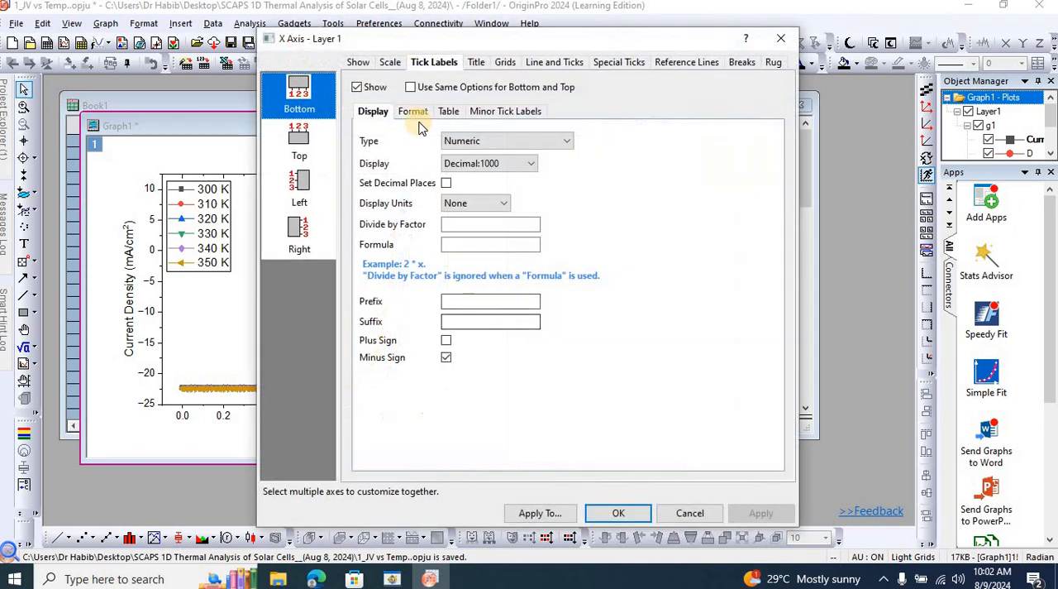
{"action": "left_click", "coordinate": [389, 62]}
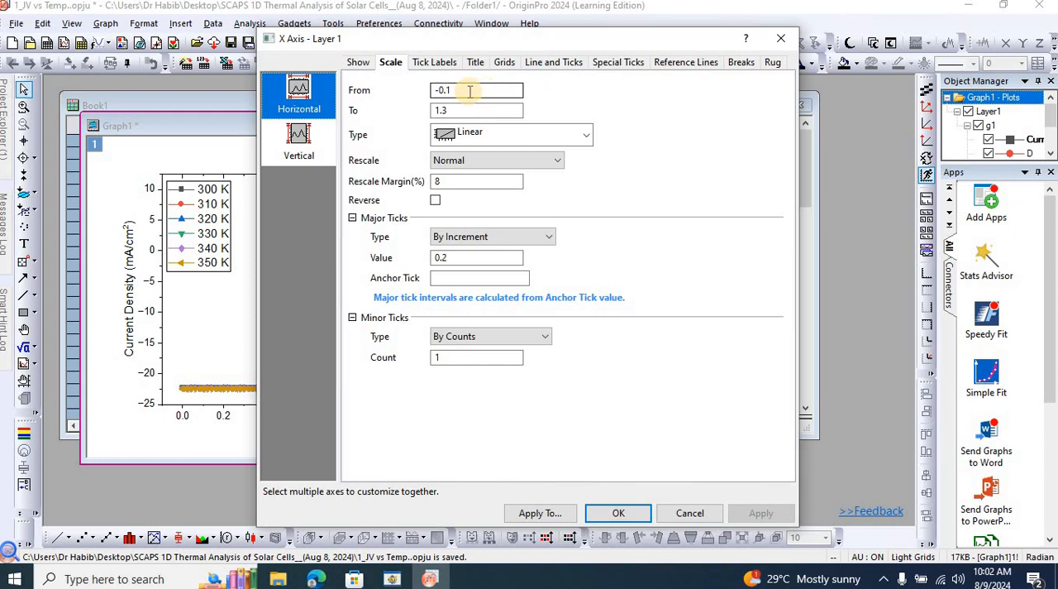
{"action": "left_click_drag", "start_coordinate": [560, 41], "coordinate": [838, 93]}
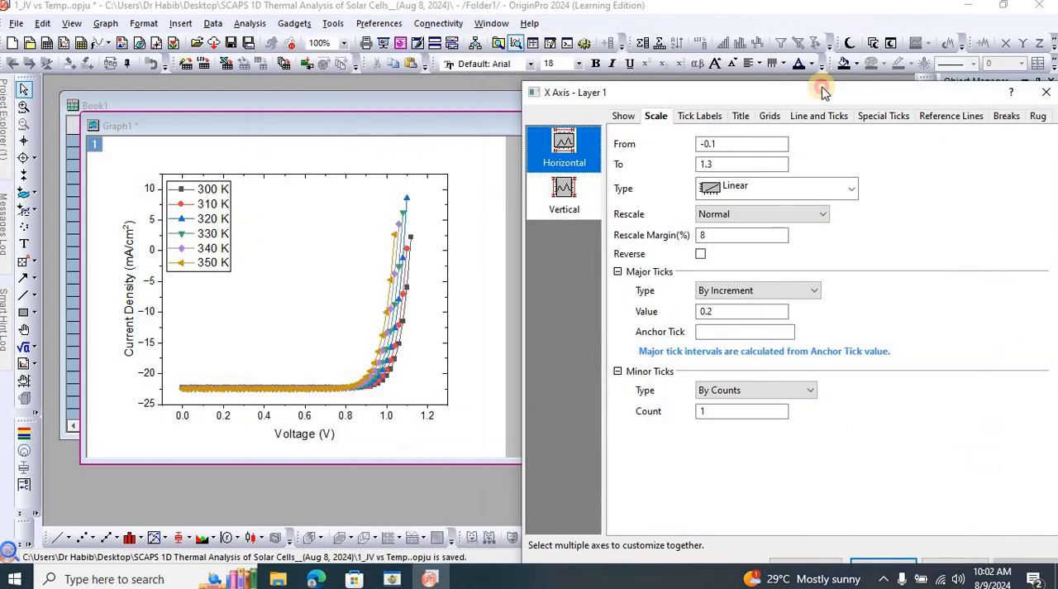
{"action": "left_click_drag", "start_coordinate": [742, 77], "coordinate": [624, 59]}
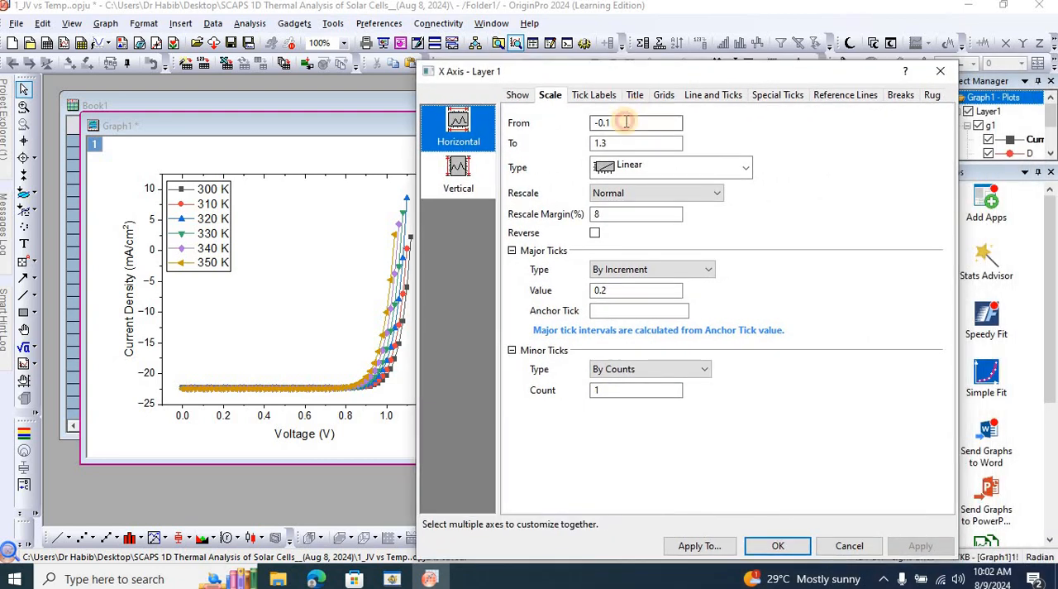
{"action": "double_click", "coordinate": [626, 121]}
{"action": "left_click_drag", "start_coordinate": [626, 122], "coordinate": [576, 122]}
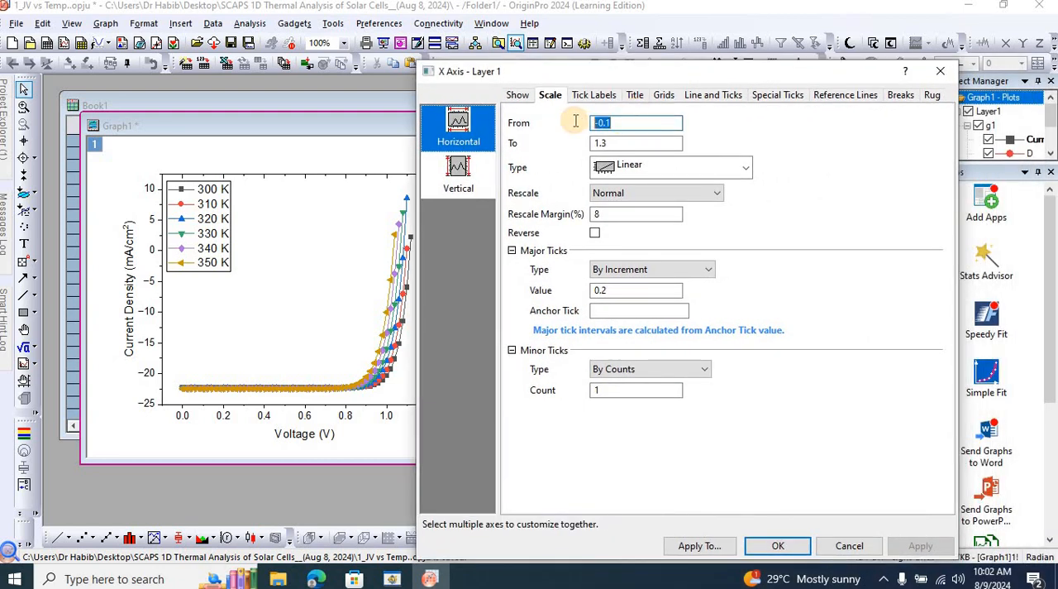
{"action": "key", "text": "BackSpace"}
{"action": "type", "text": "0"}
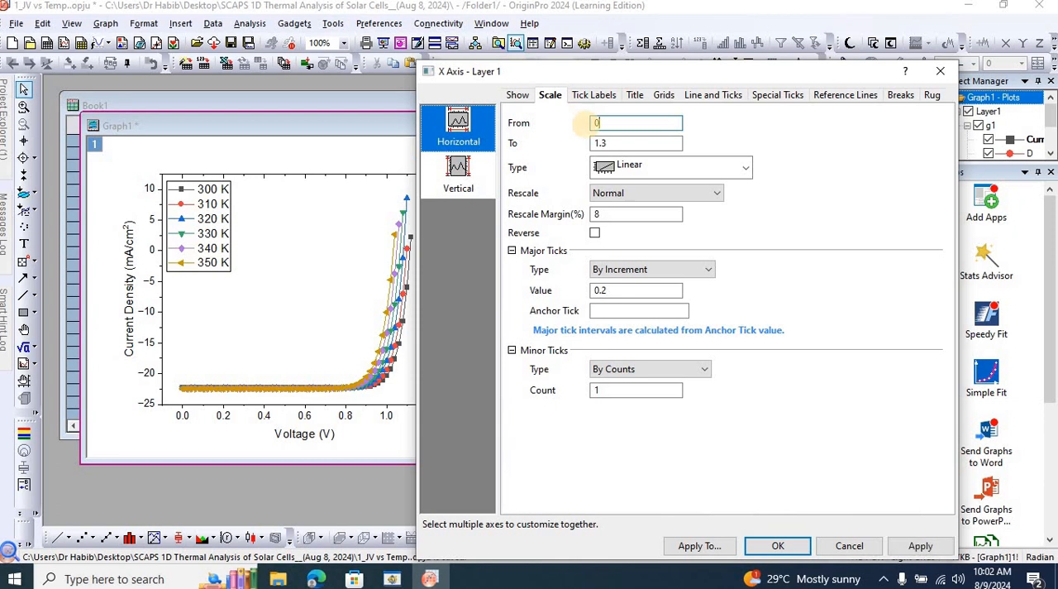
{"action": "double_click", "coordinate": [621, 142]}
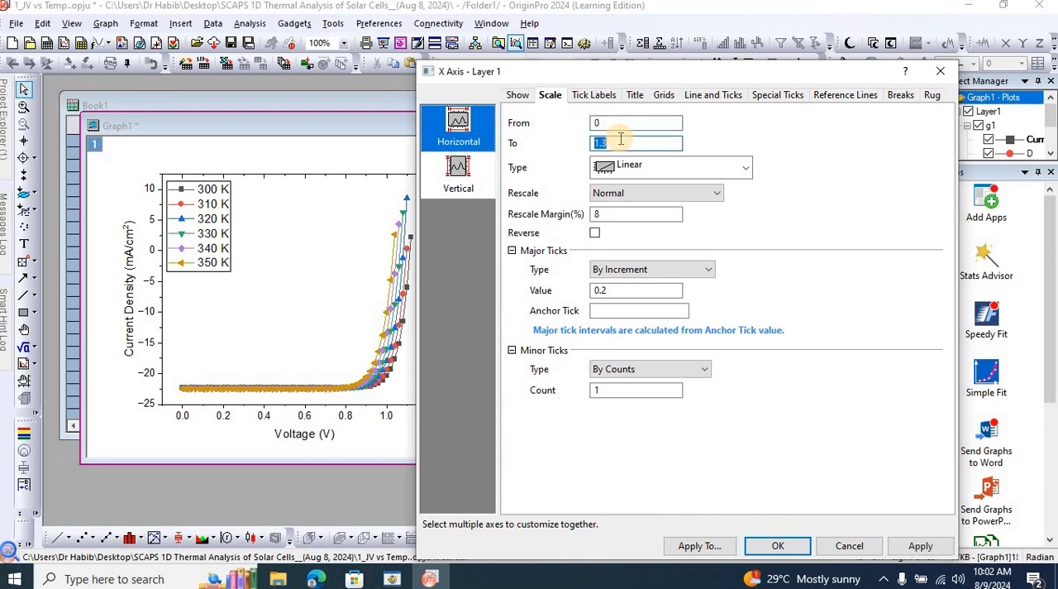
{"action": "type", "text": "1.2"}
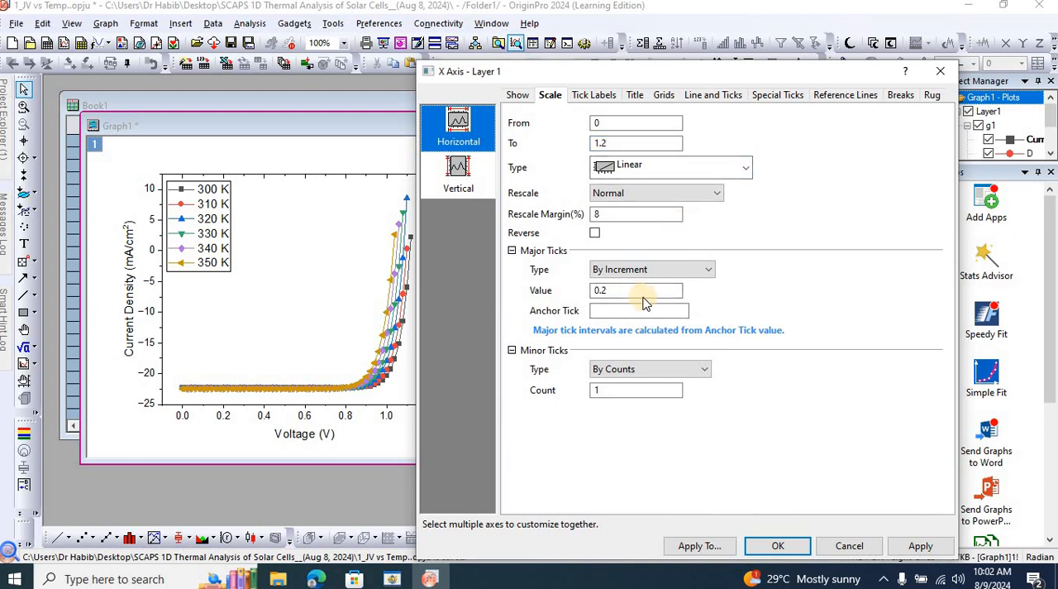
Set the horizontal axis minor tick count to 4 and apply the scale changes.
{"action": "left_click", "coordinate": [600, 390]}
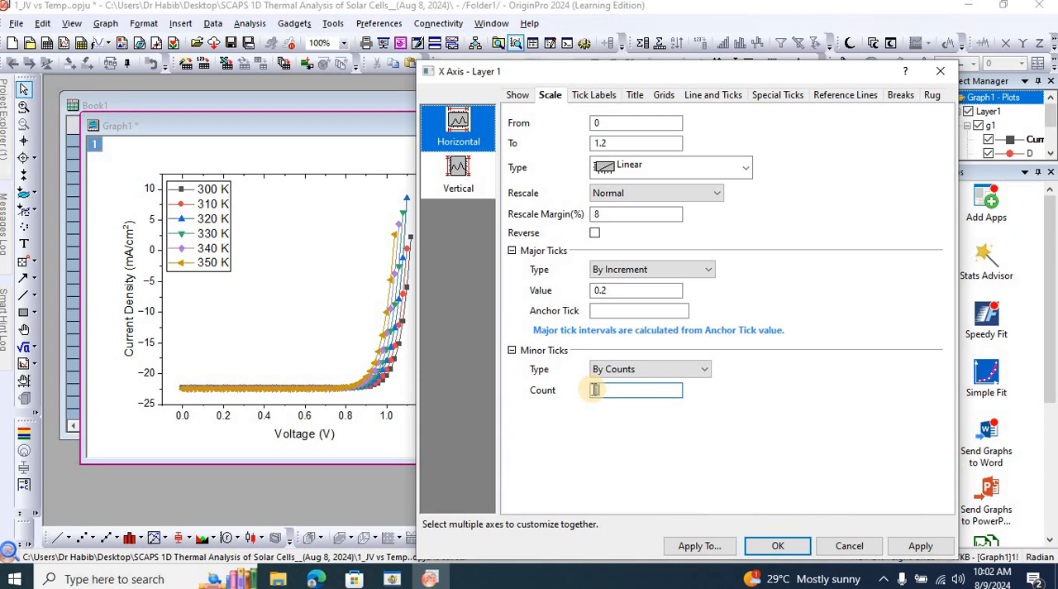
{"action": "type", "text": "4"}
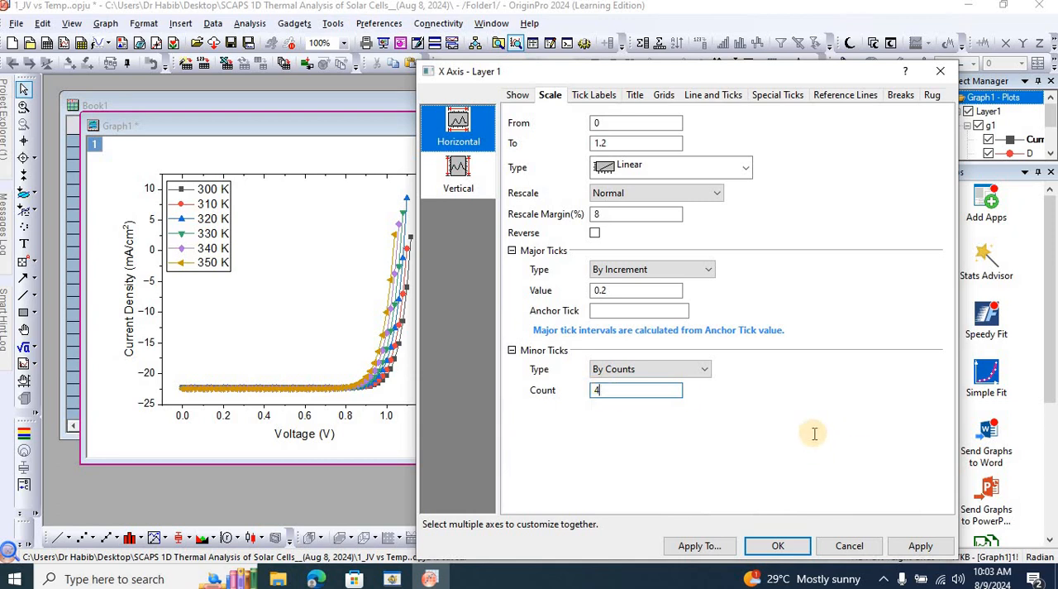
{"action": "left_click", "coordinate": [814, 434]}
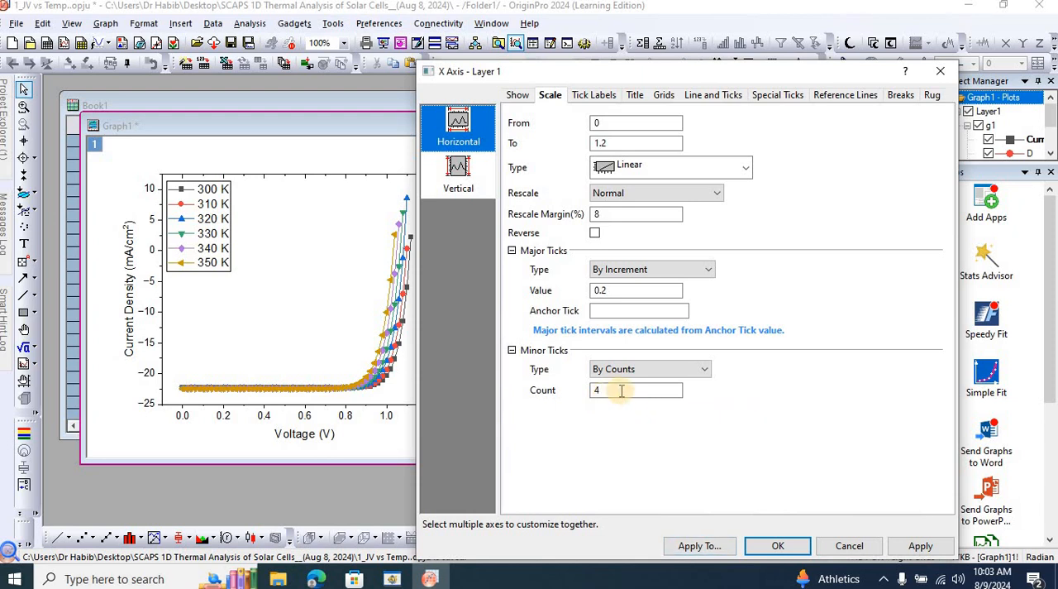
{"action": "left_click", "coordinate": [921, 548]}
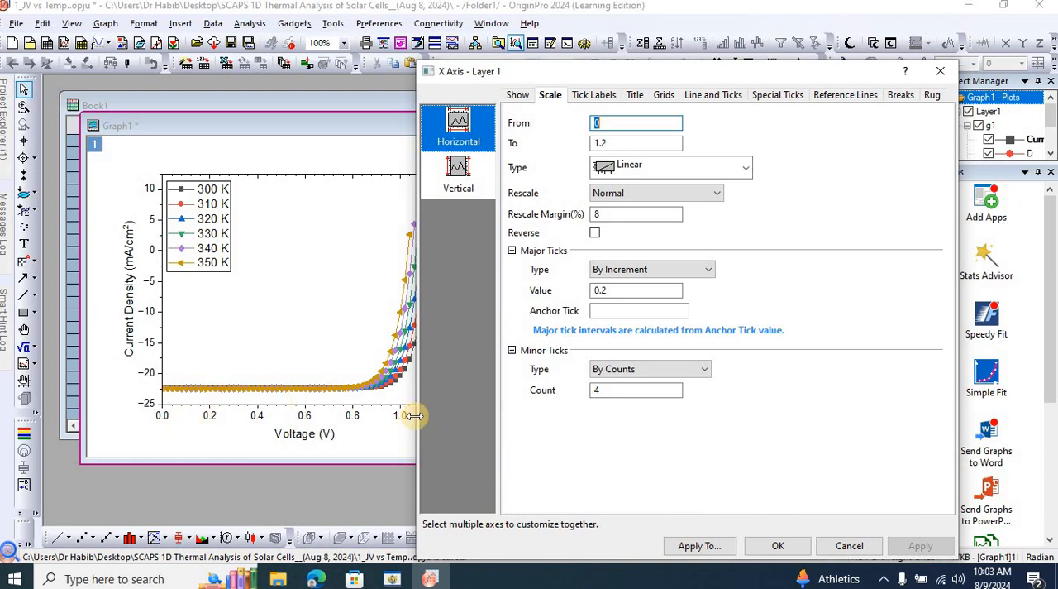
Set the graph's vertical axis scale to run from -23 to 0.
{"action": "left_click", "coordinate": [463, 171]}
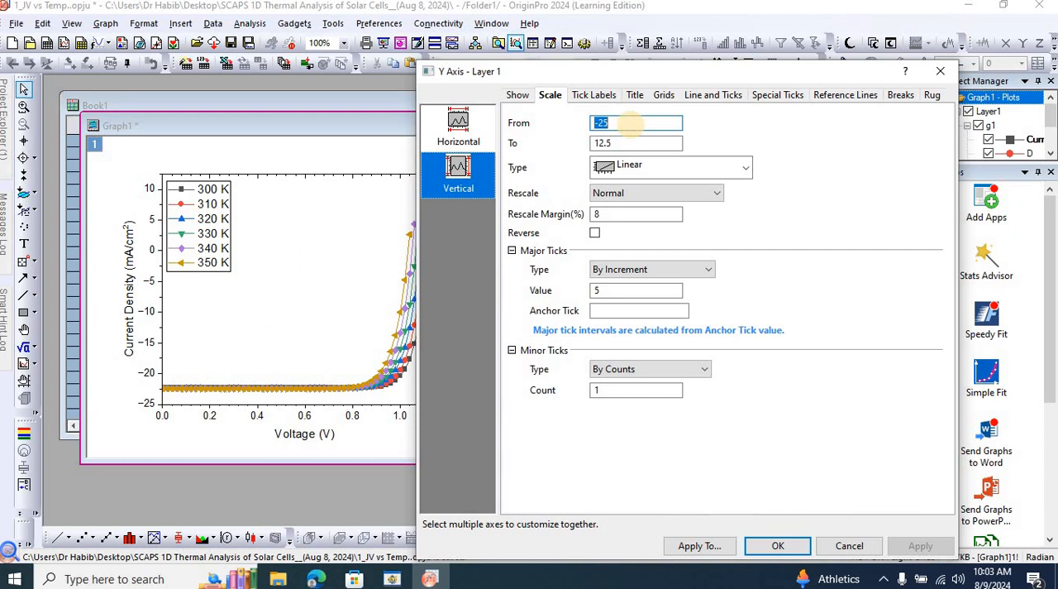
{"action": "type", "text": "-23"}
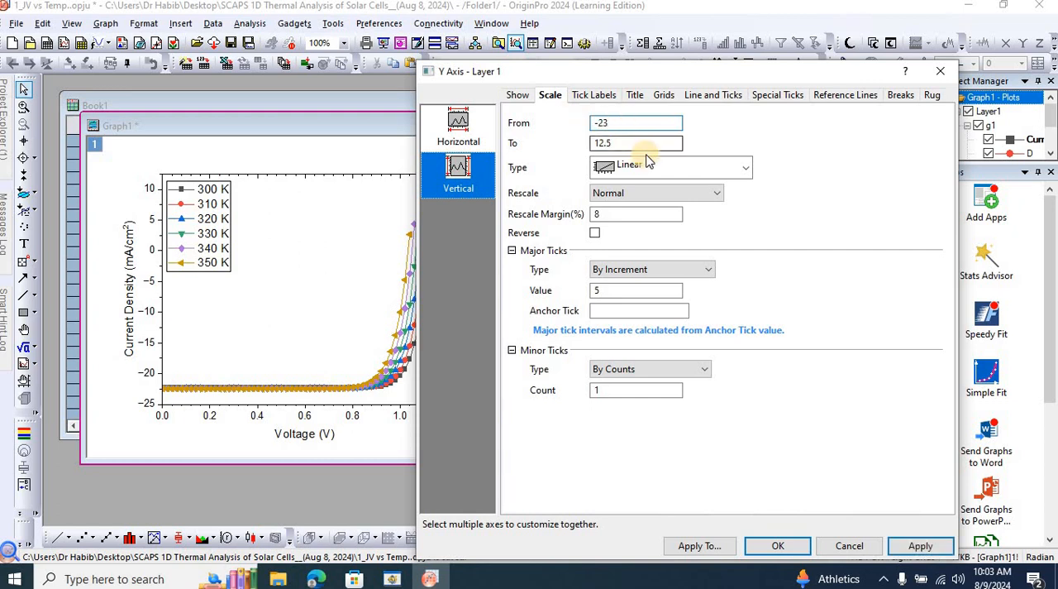
{"action": "left_click", "coordinate": [621, 142]}
{"action": "double_click", "coordinate": [621, 142]}
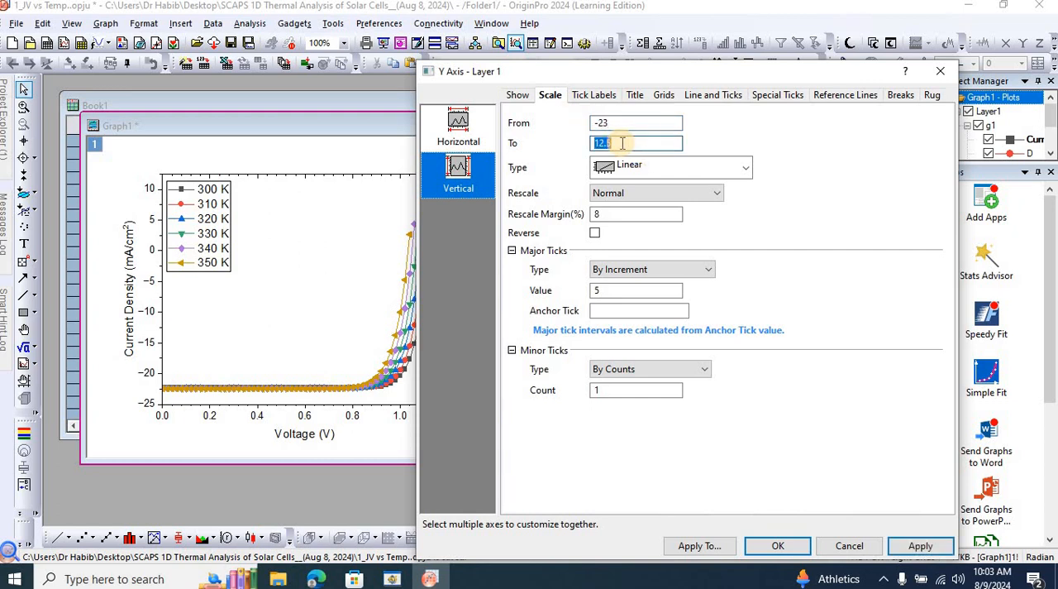
{"action": "type", "text": "0"}
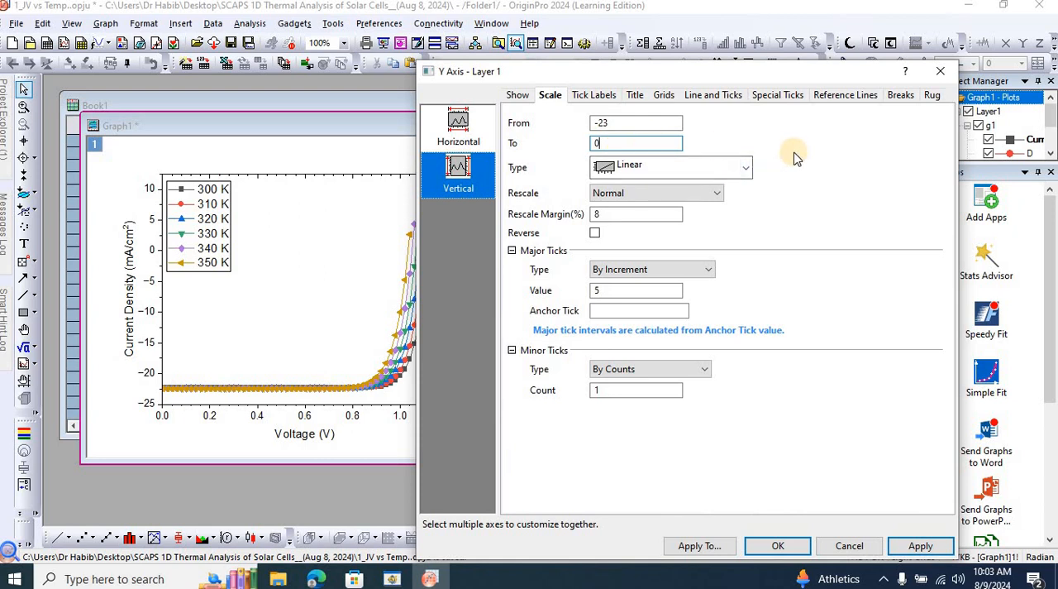
Set the vertical axis minor tick count to 4, apply the changes and close the axis settings.
{"action": "double_click", "coordinate": [603, 290]}
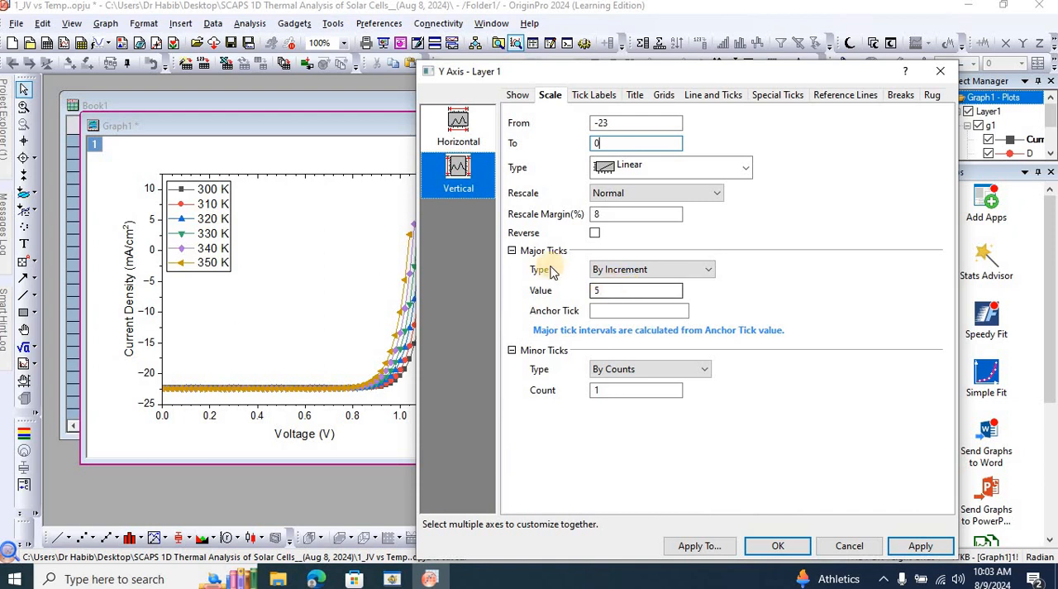
{"action": "double_click", "coordinate": [598, 391]}
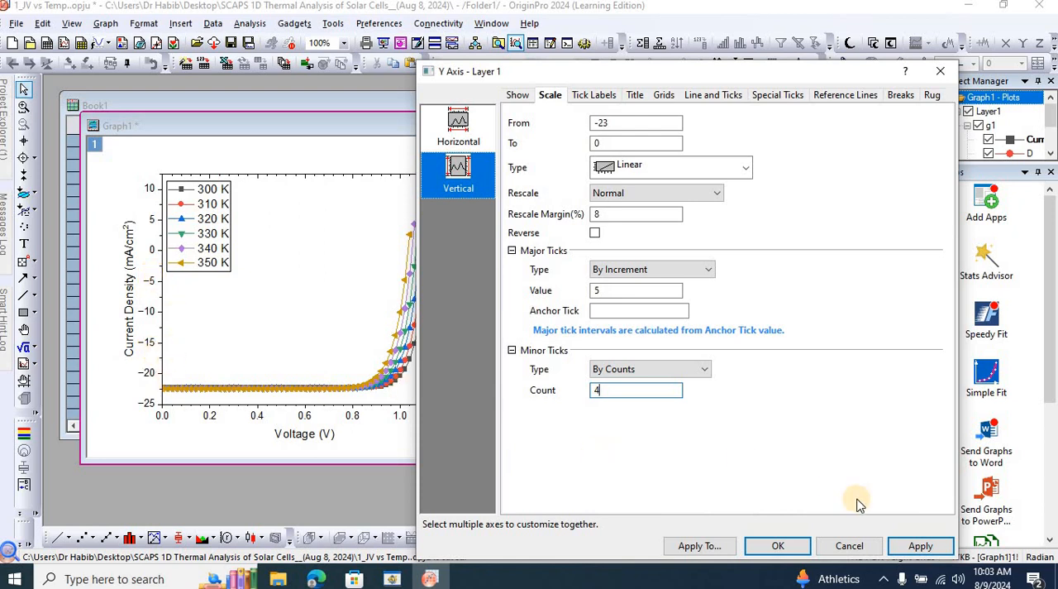
{"action": "left_click", "coordinate": [921, 547]}
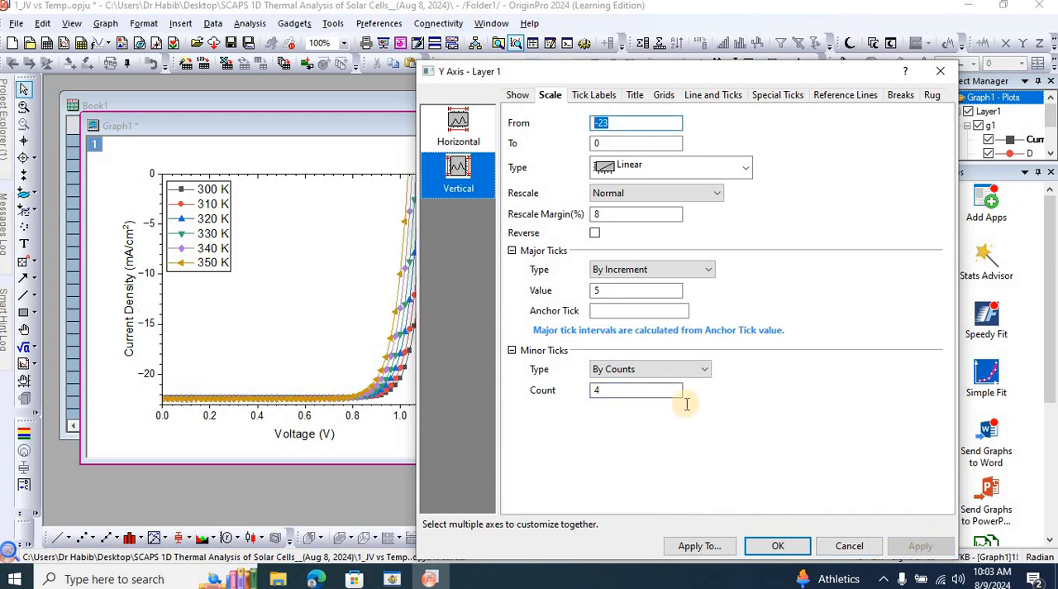
{"action": "left_click", "coordinate": [778, 546]}
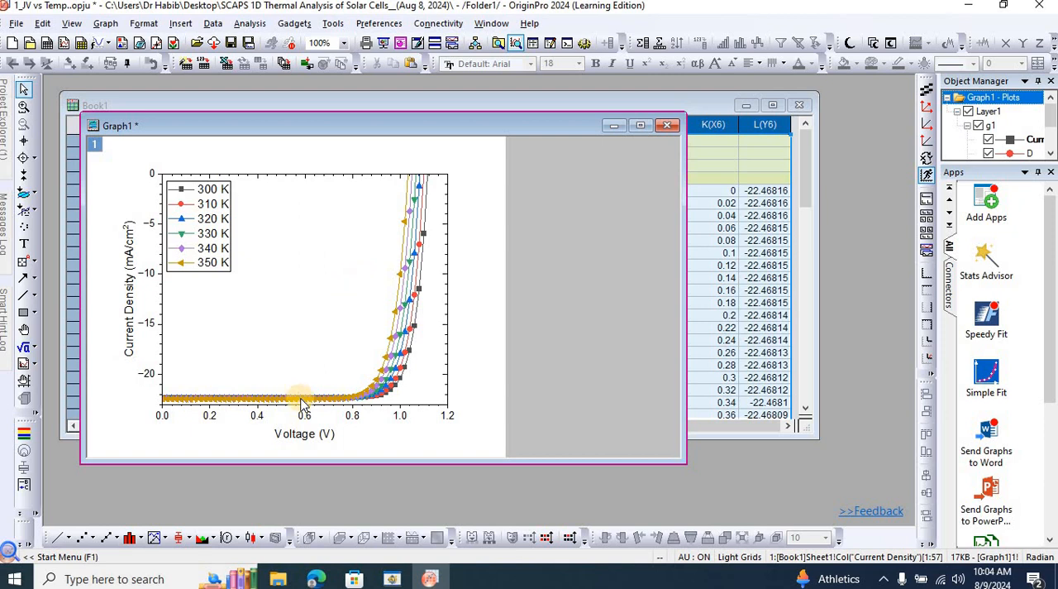
Make the tick labels of both the x axis and the y axis bold.
{"action": "left_click", "coordinate": [350, 416]}
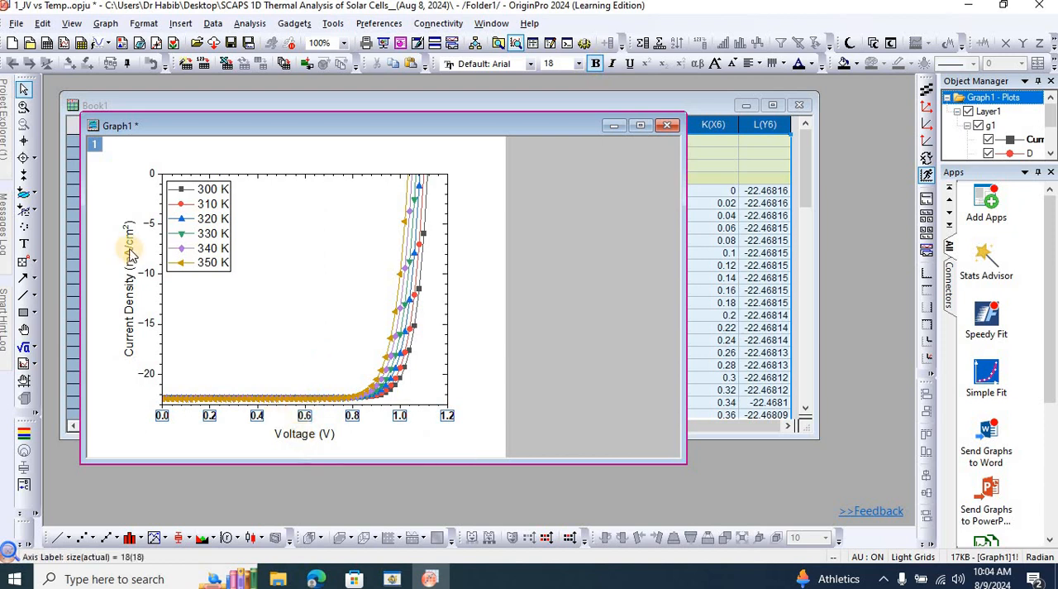
{"action": "left_click", "coordinate": [148, 274]}
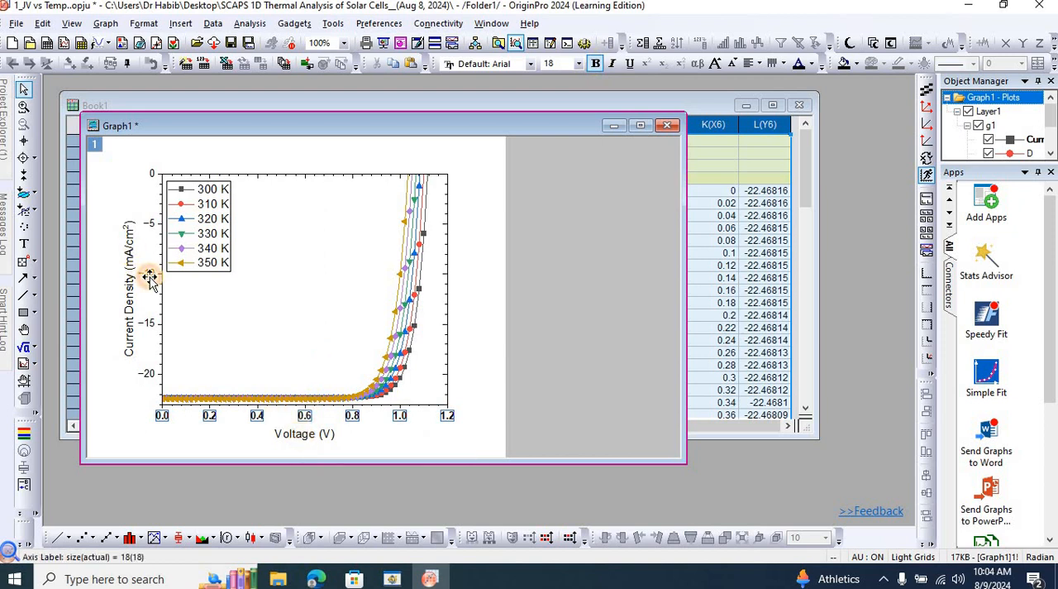
{"action": "left_click", "coordinate": [595, 63]}
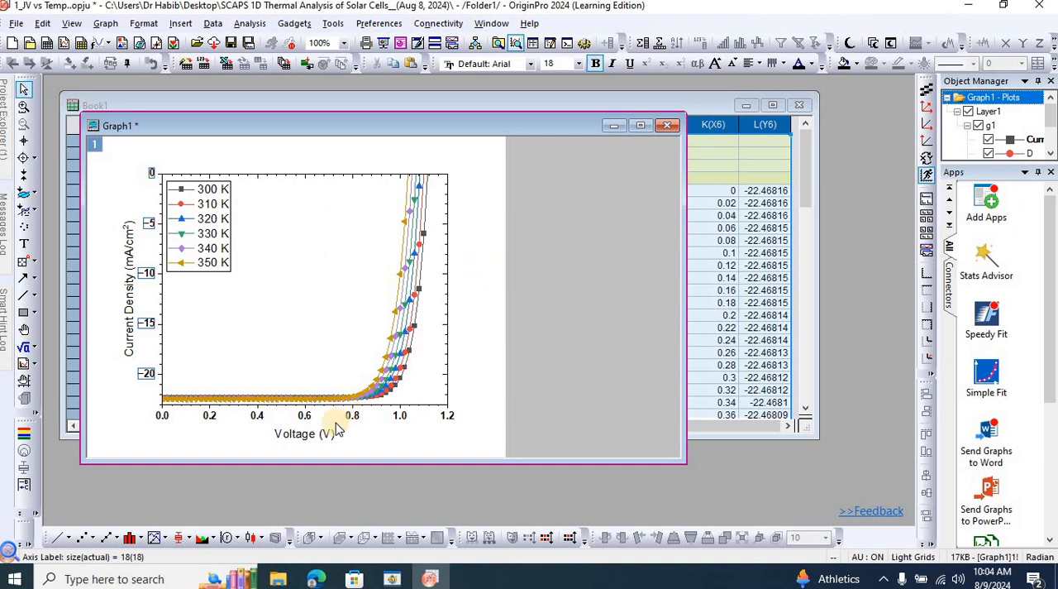
Re-enter the graph's x-axis title as Voltage (V) and make it bold.
{"action": "double_click", "coordinate": [313, 434]}
{"action": "left_click_drag", "start_coordinate": [323, 438], "coordinate": [283, 439]}
{"action": "type", "text": "V"}
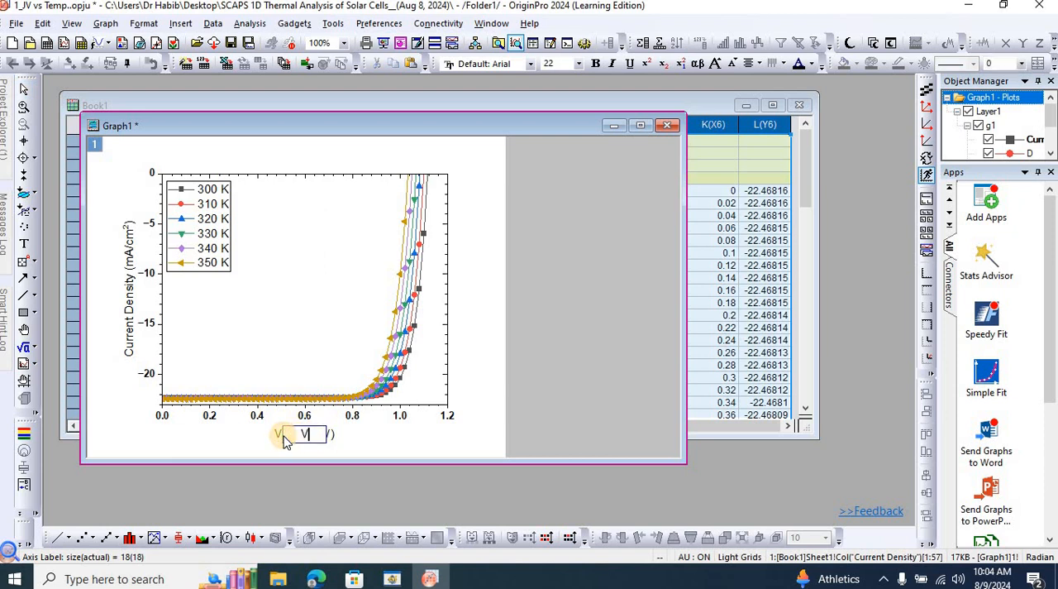
{"action": "type", "text": "oltage (V)"}
{"action": "key", "text": "shift+Left"}
{"action": "key", "text": "shift+Left"}
{"action": "key", "text": "shift+Left"}
{"action": "key", "text": "shift+Left"}
{"action": "key", "text": "shift+Left"}
{"action": "key", "text": "shift+Left"}
{"action": "key", "text": "shift+Left"}
{"action": "key", "text": "shift+Left"}
{"action": "key", "text": "shift+Left"}
{"action": "key", "text": "shift+Left"}
{"action": "key", "text": "shift+Left"}
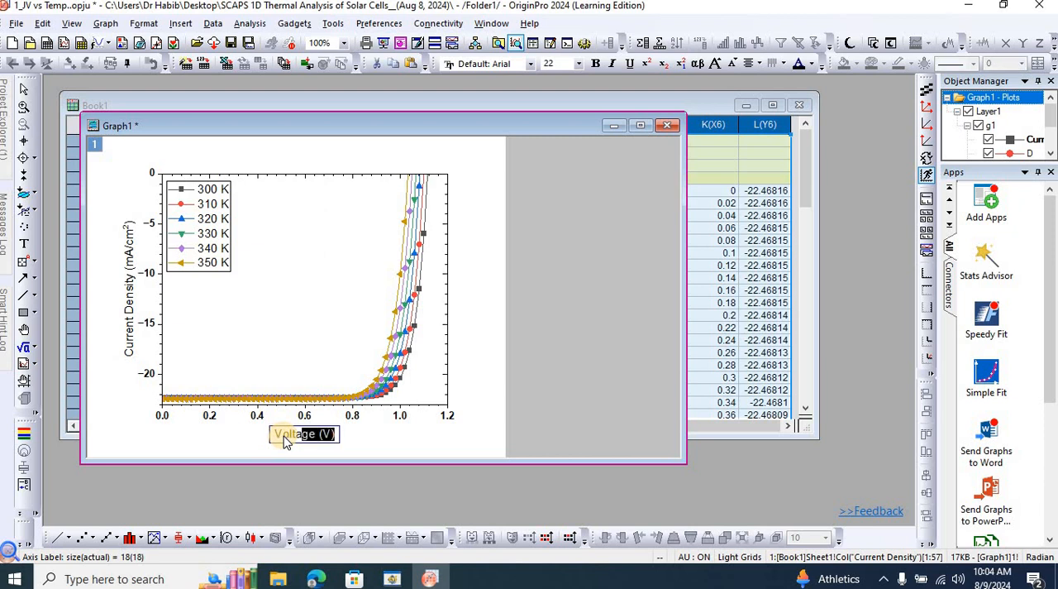
{"action": "key", "text": "ctrl+b"}
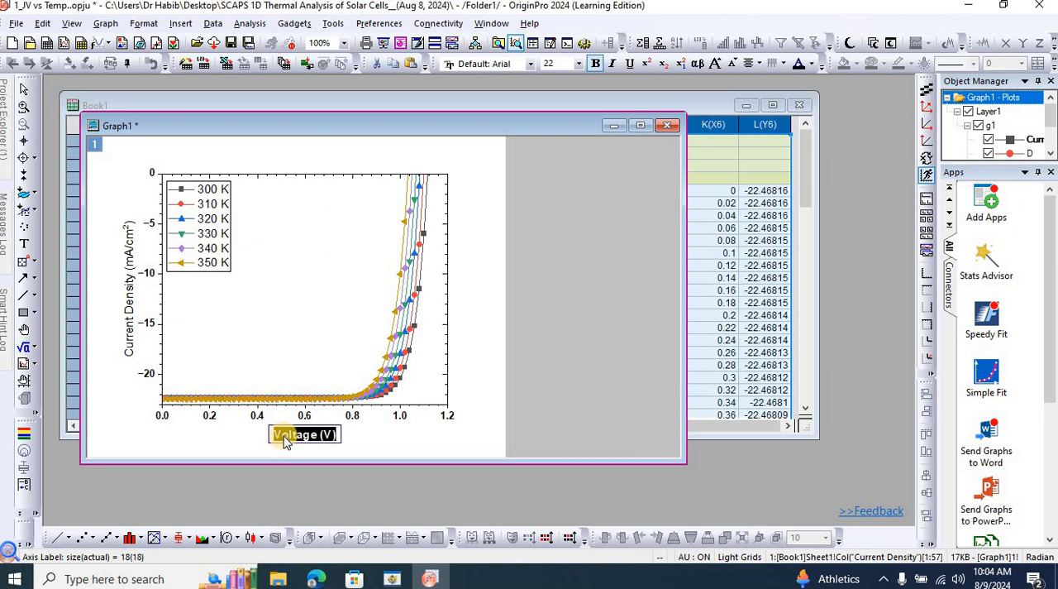
Set the font size of the x-axis title to 24 and finish editing it.
{"action": "left_click", "coordinate": [568, 294]}
{"action": "left_click", "coordinate": [580, 64]}
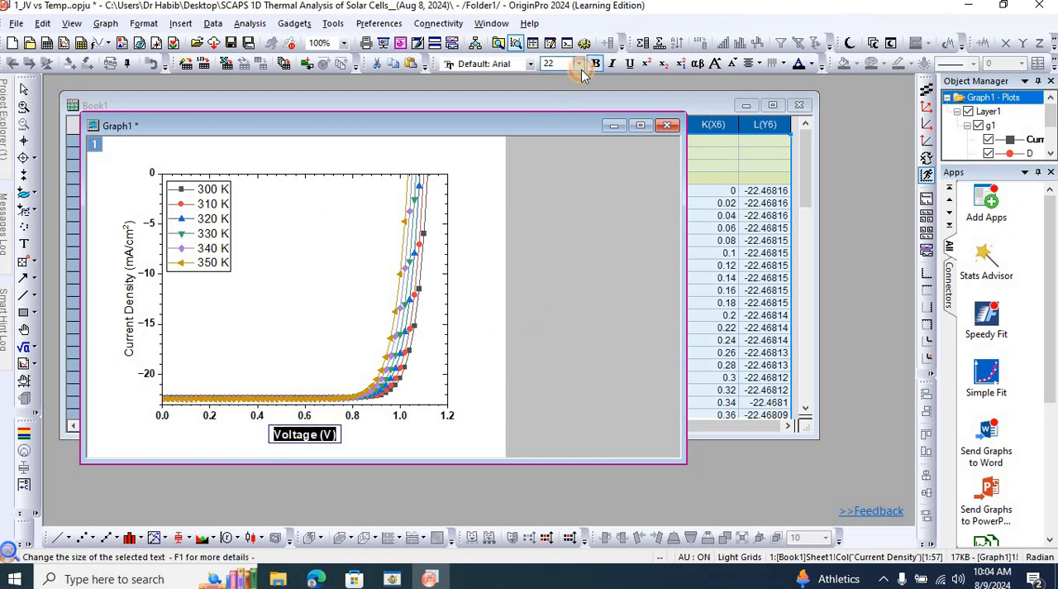
{"action": "left_click", "coordinate": [564, 178]}
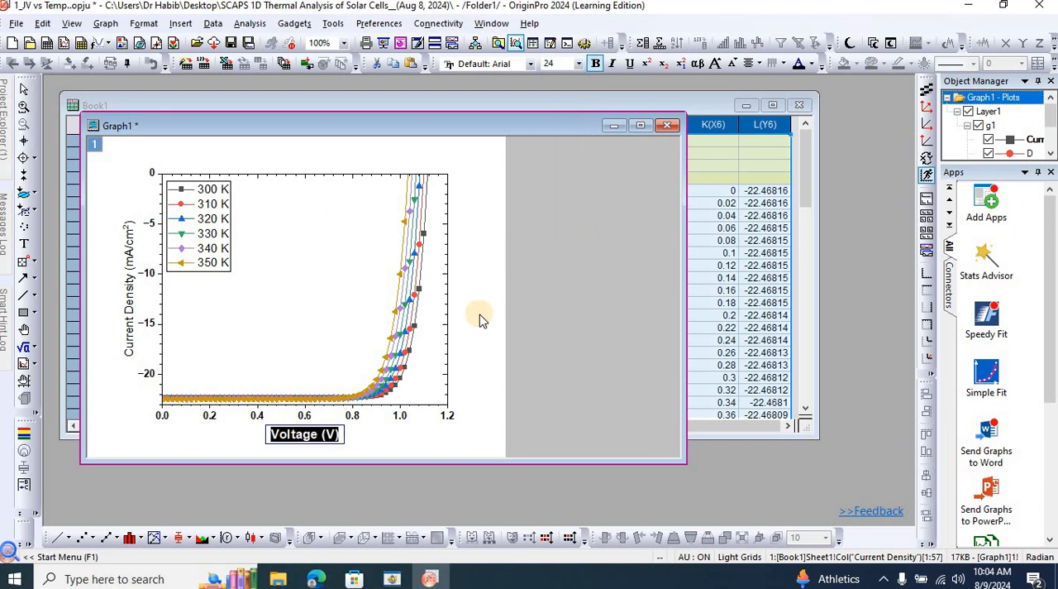
{"action": "left_click", "coordinate": [303, 309]}
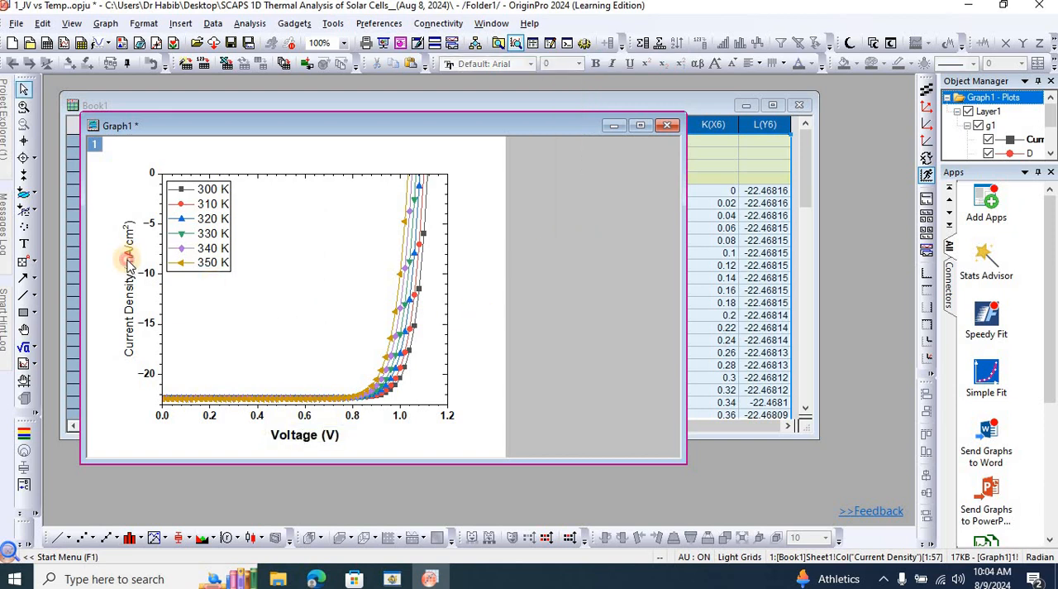
Re-enter the graph's y-axis title as Current Density (mA/cm2), with the 2 formatted as superscript.
{"action": "left_click", "coordinate": [130, 266]}
{"action": "left_click_drag", "start_coordinate": [149, 296], "coordinate": [106, 296]}
{"action": "type", "text": "Cu"}
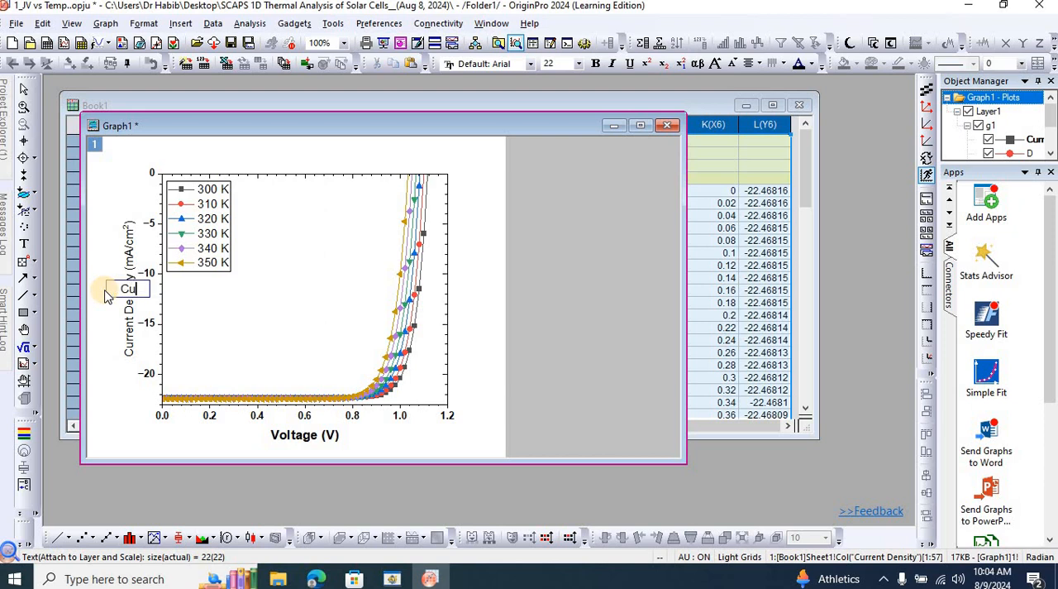
{"action": "type", "text": "rrent Density (mA/c"}
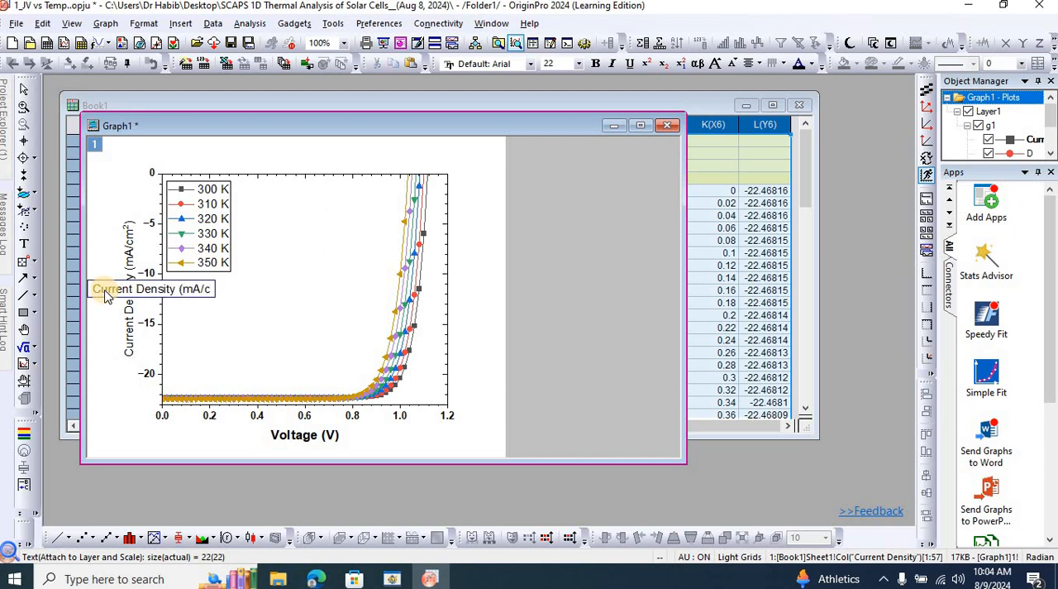
{"action": "type", "text": "m2)"}
{"action": "key", "text": "shift+Left"}
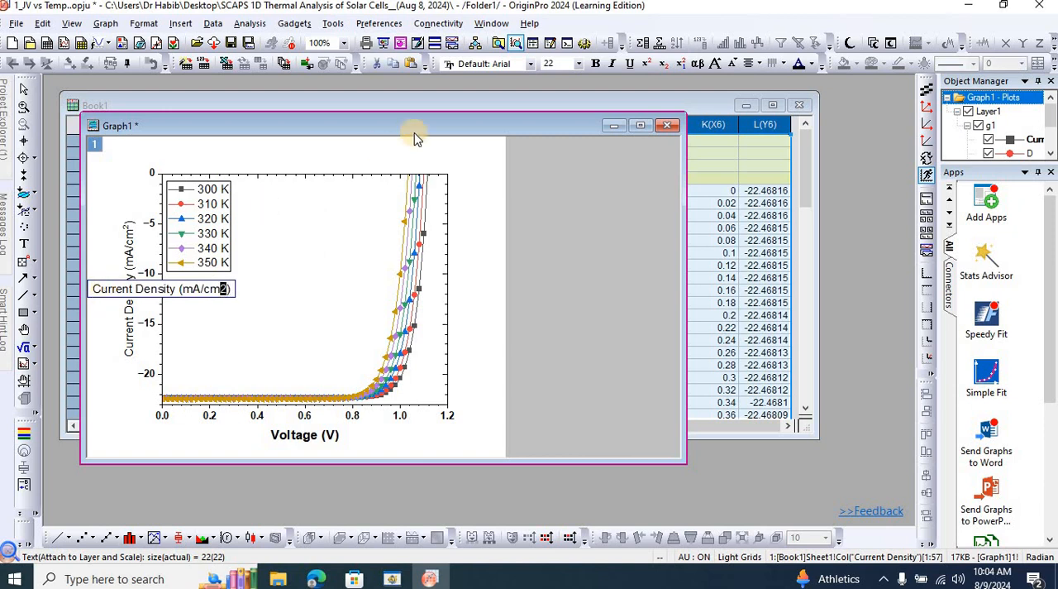
{"action": "left_click", "coordinate": [647, 64]}
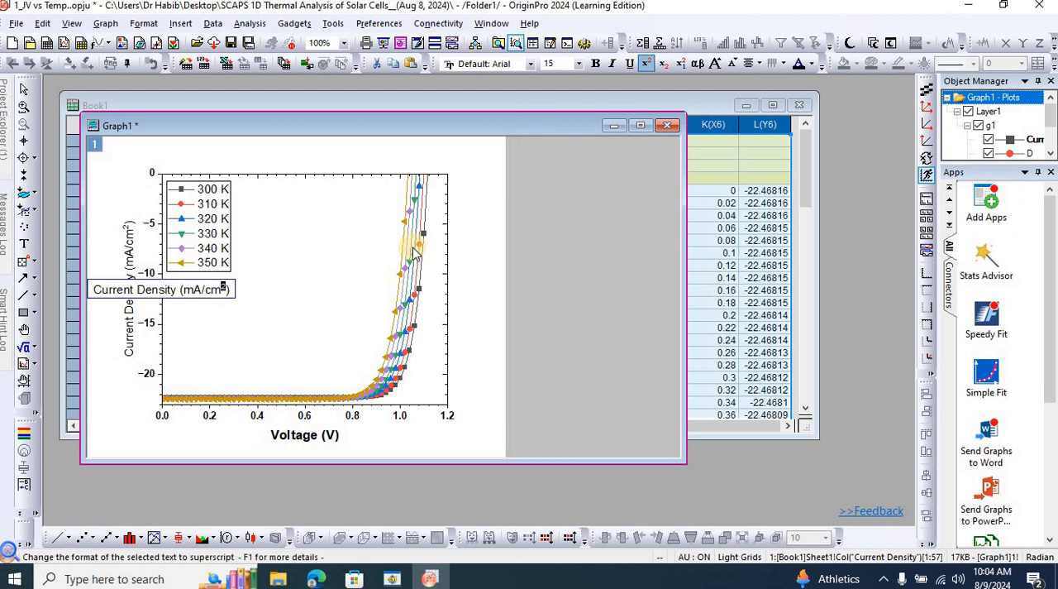
Make the whole y-axis title bold, set its font size to 24 and finish editing it.
{"action": "key", "text": "ctrl+a"}
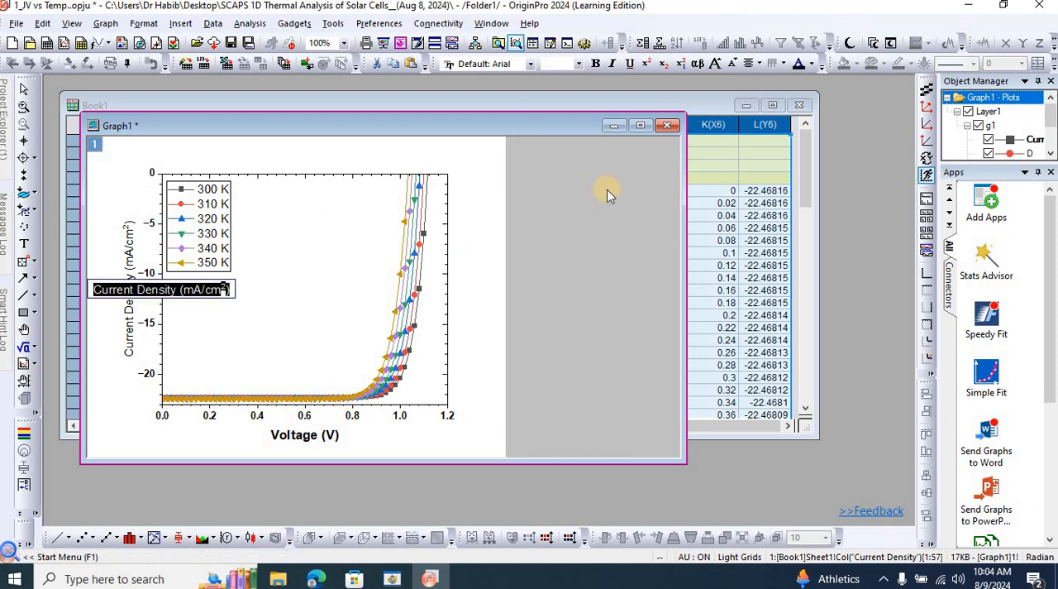
{"action": "left_click", "coordinate": [594, 73]}
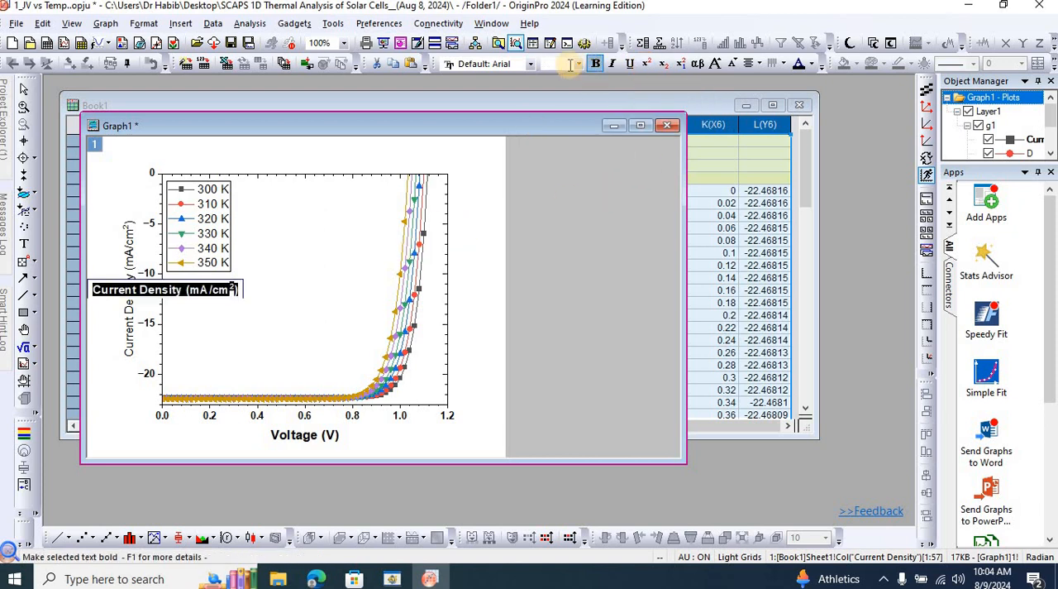
{"action": "left_click", "coordinate": [579, 68]}
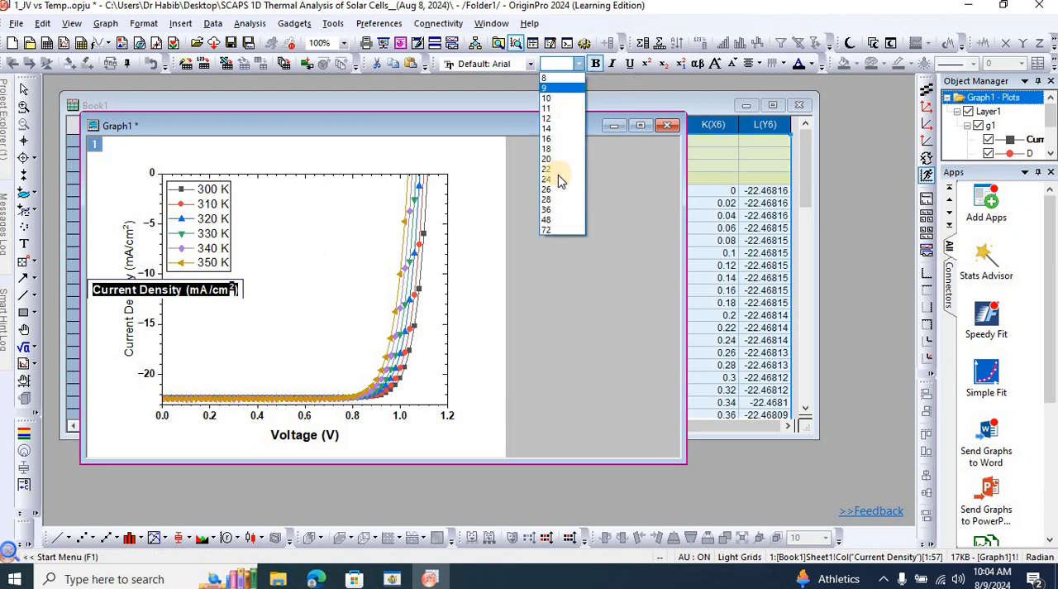
{"action": "left_click", "coordinate": [556, 177]}
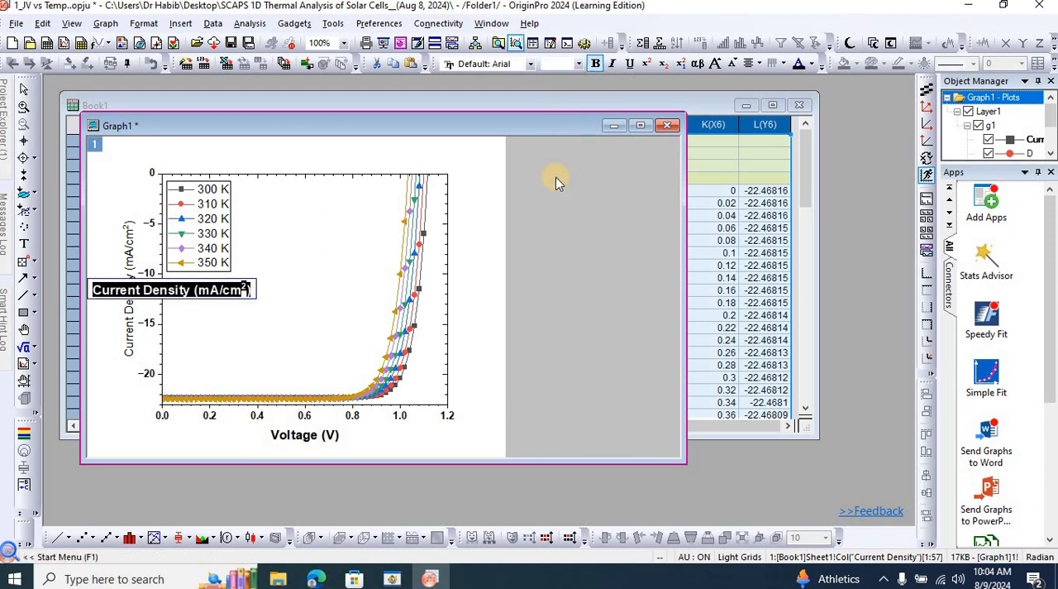
{"action": "left_click", "coordinate": [487, 269]}
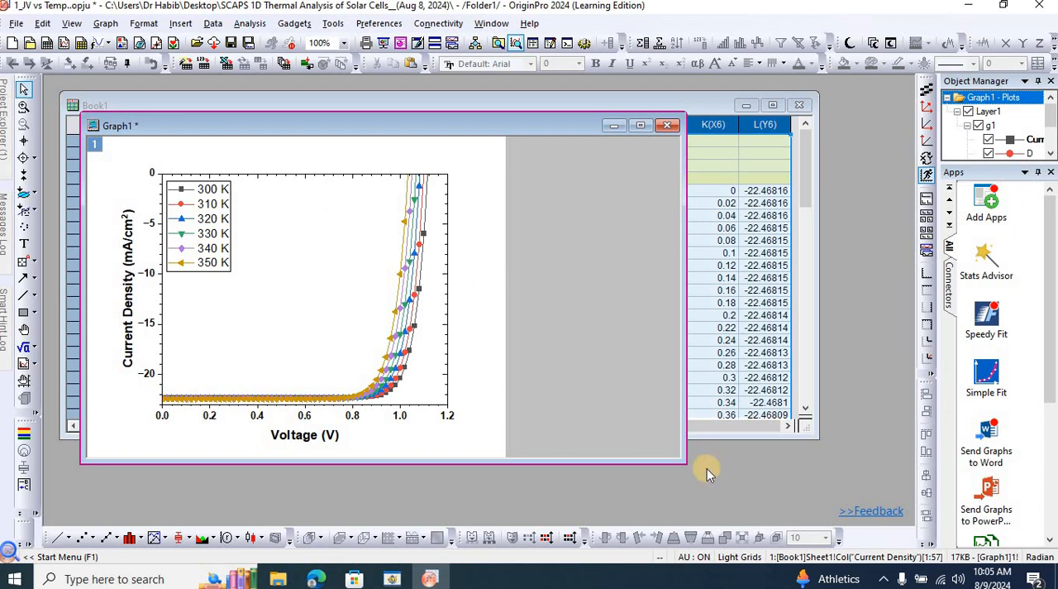
Resize the graph window to enlarge the plot and reposition the window higher in the workspace.
{"action": "left_click_drag", "start_coordinate": [685, 462], "coordinate": [601, 521]}
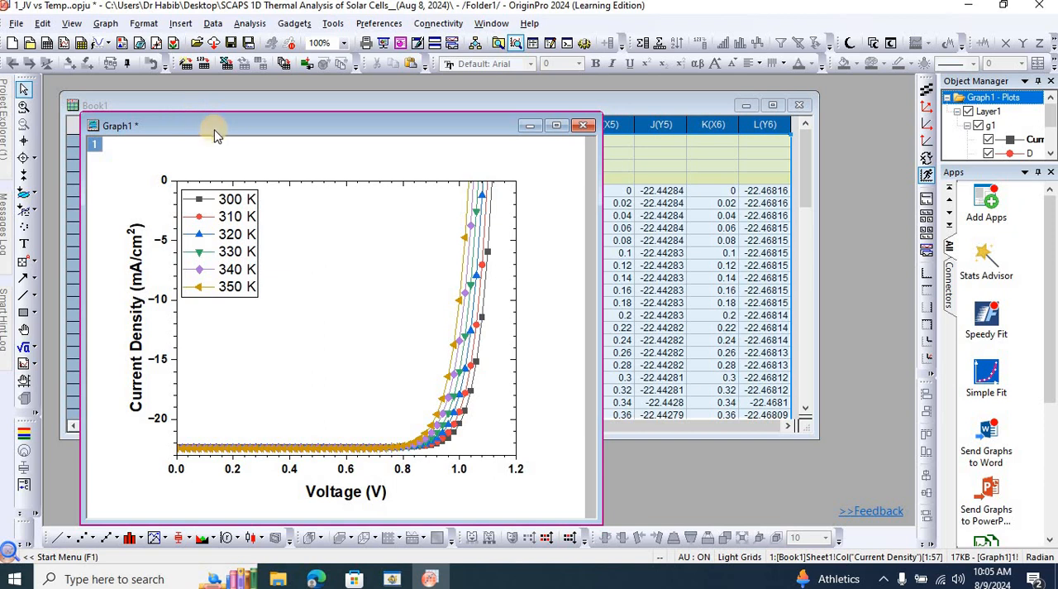
{"action": "left_click_drag", "start_coordinate": [212, 130], "coordinate": [217, 113]}
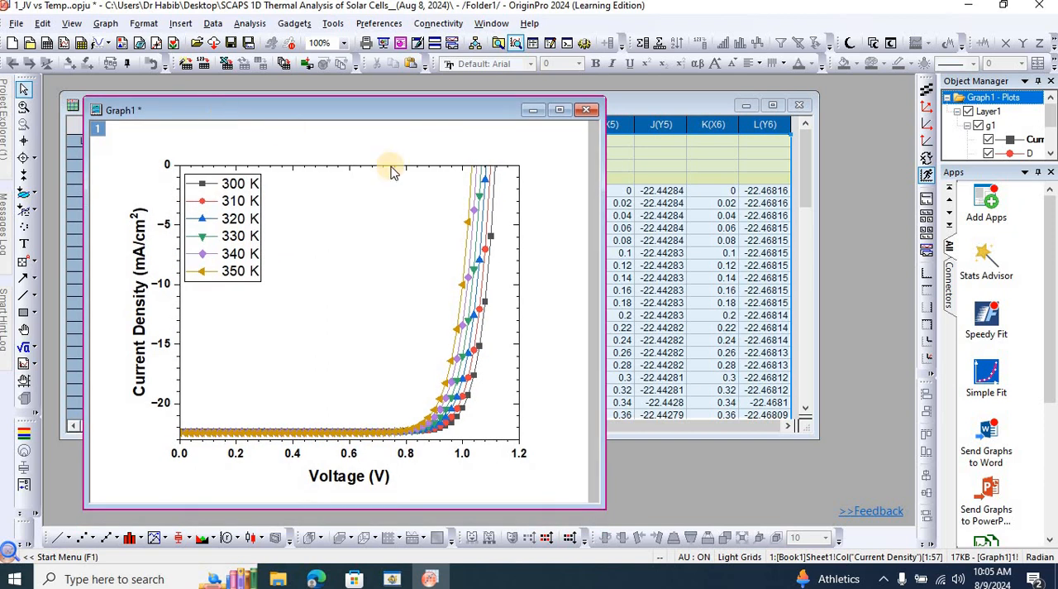
Set the line width of the grouped J-V curves to 4, apply it and check the curves on the graph.
{"action": "left_click", "coordinate": [469, 203]}
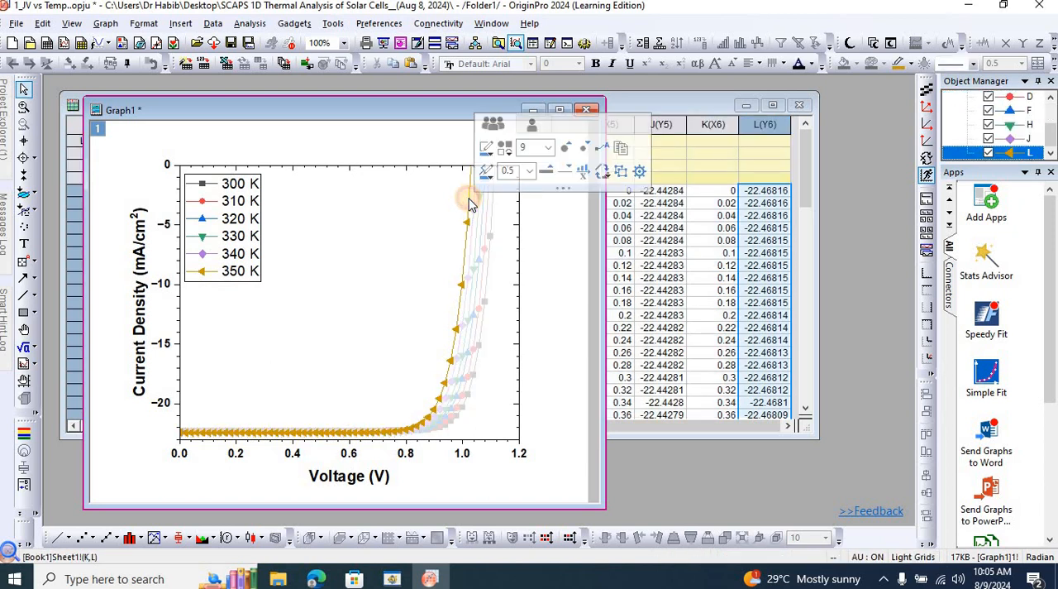
{"action": "double_click", "coordinate": [469, 205]}
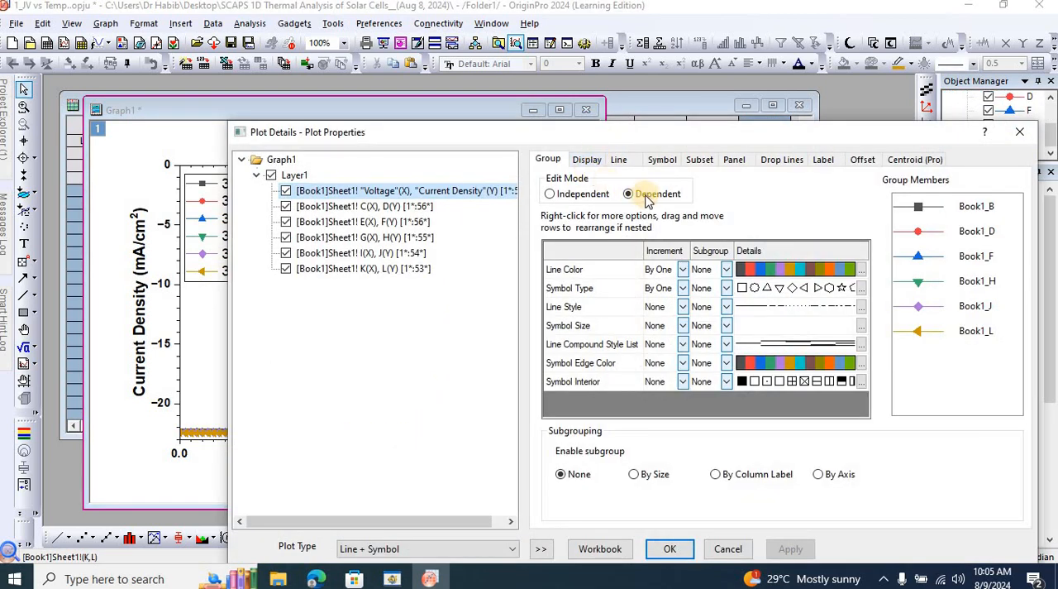
{"action": "left_click", "coordinate": [621, 161]}
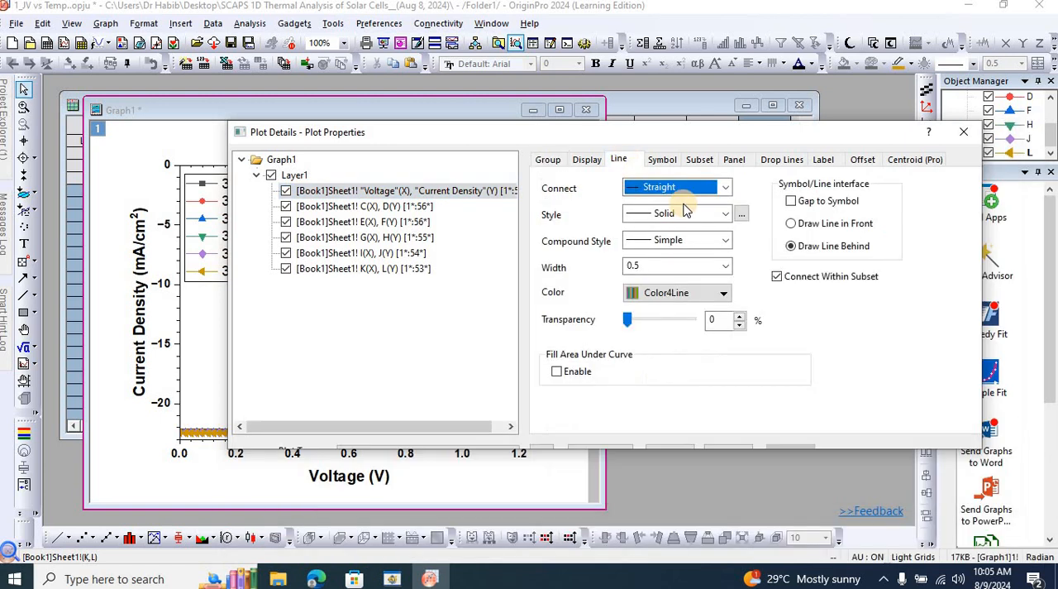
{"action": "left_click", "coordinate": [728, 267]}
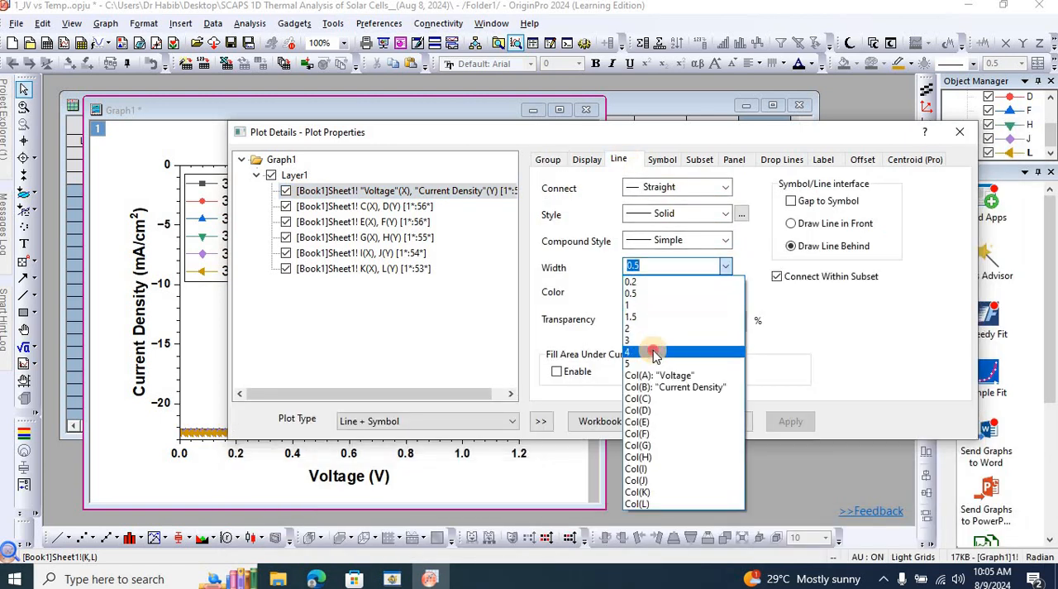
{"action": "left_click", "coordinate": [786, 424]}
{"action": "left_click", "coordinate": [787, 423]}
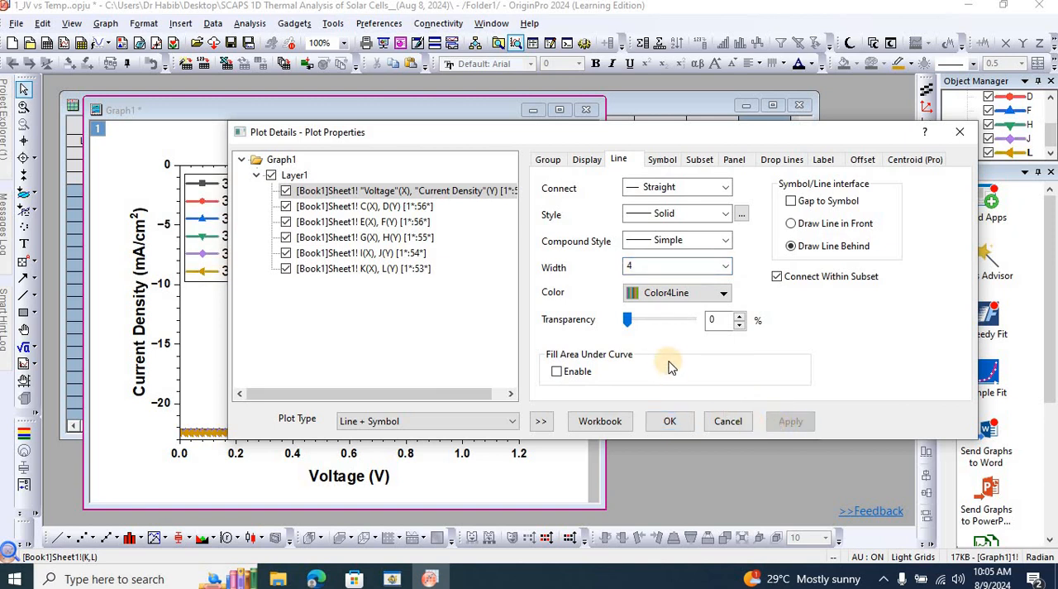
{"action": "left_click_drag", "start_coordinate": [659, 137], "coordinate": [778, 304]}
{"action": "left_click_drag", "start_coordinate": [733, 368], "coordinate": [732, 361]}
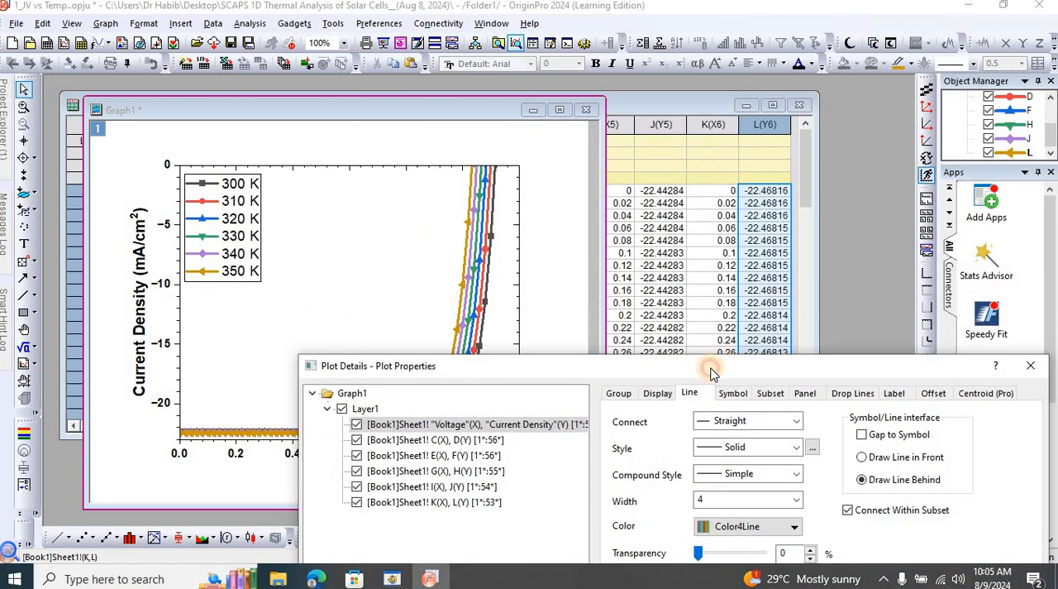
{"action": "left_click_drag", "start_coordinate": [711, 372], "coordinate": [683, 165]}
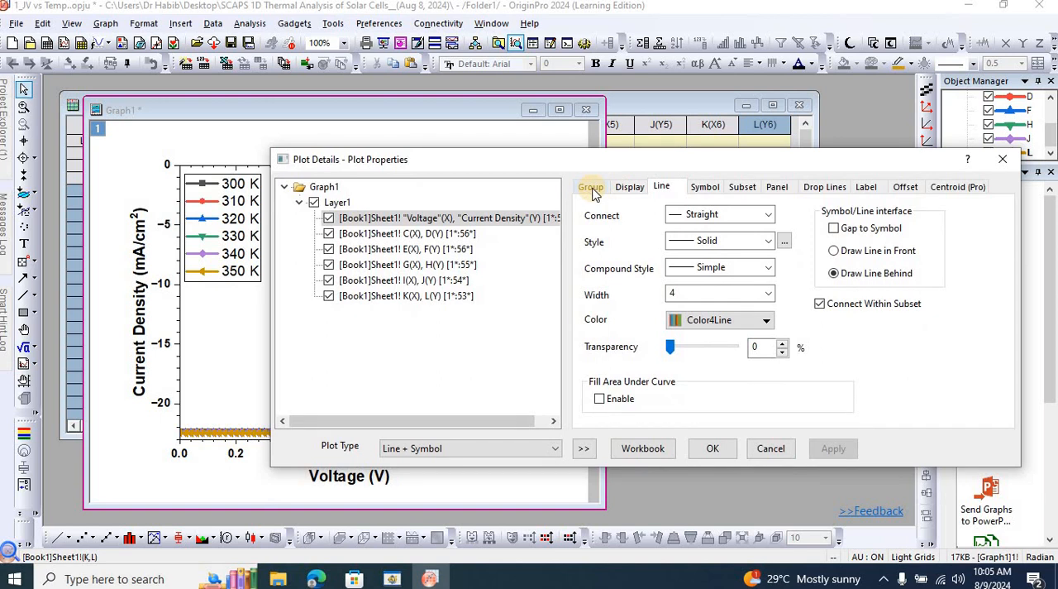
{"action": "left_click", "coordinate": [592, 188]}
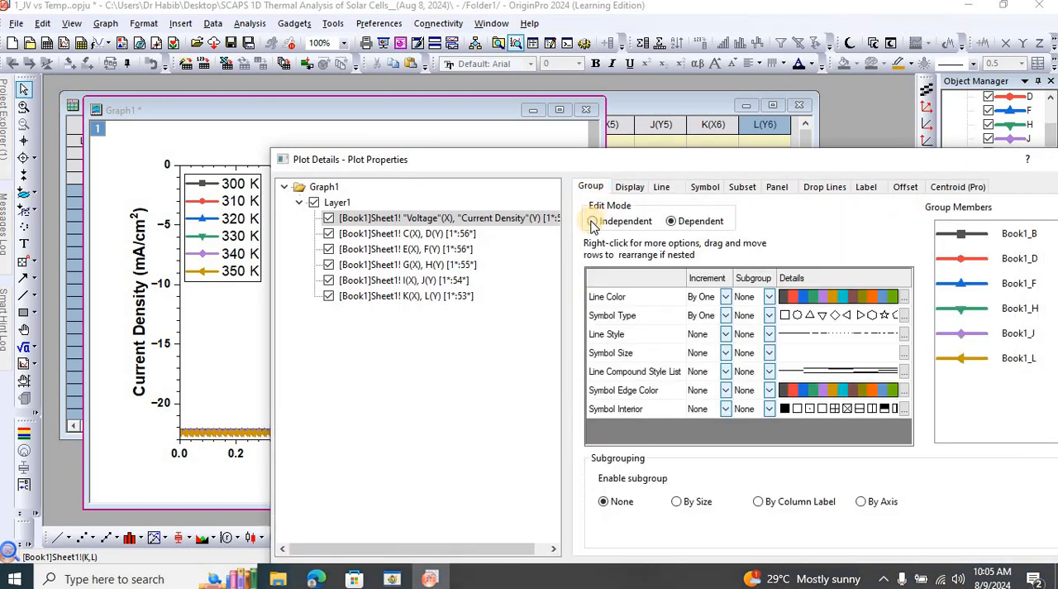
{"action": "left_click", "coordinate": [592, 222]}
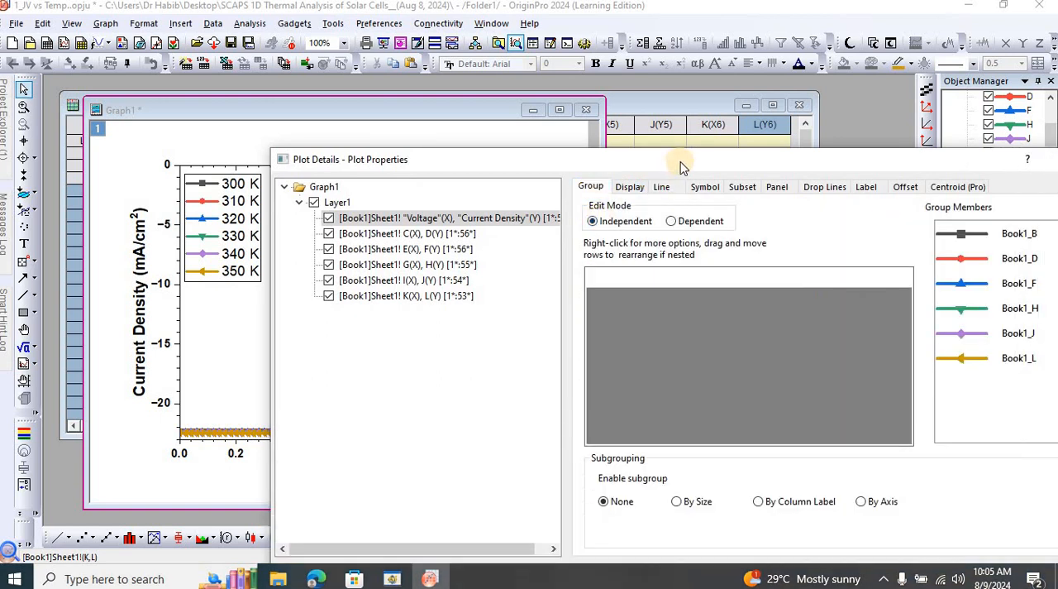
{"action": "left_click_drag", "start_coordinate": [686, 163], "coordinate": [607, 149]}
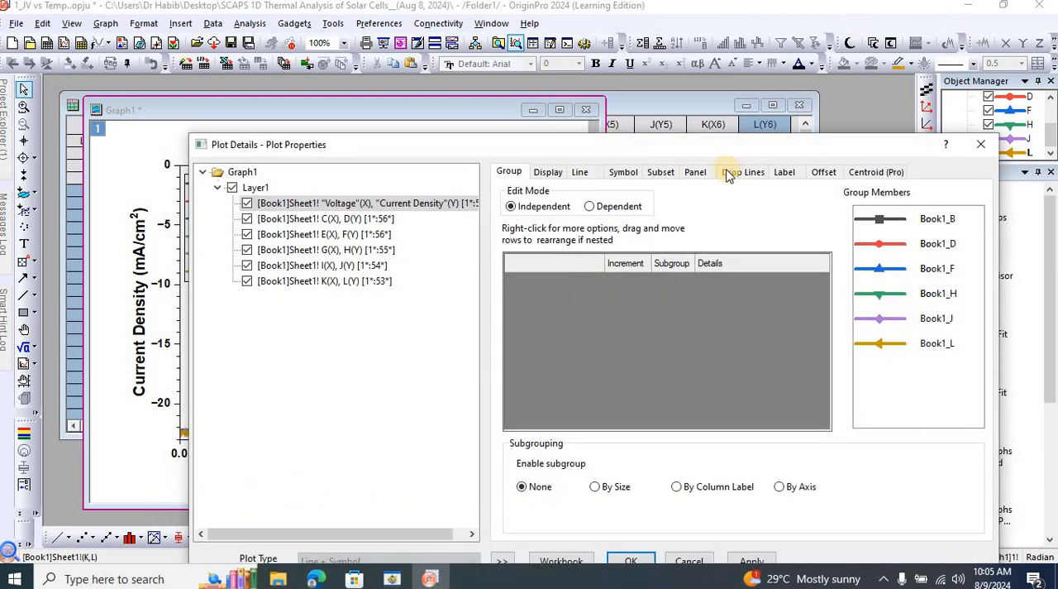
{"action": "left_click", "coordinate": [592, 207]}
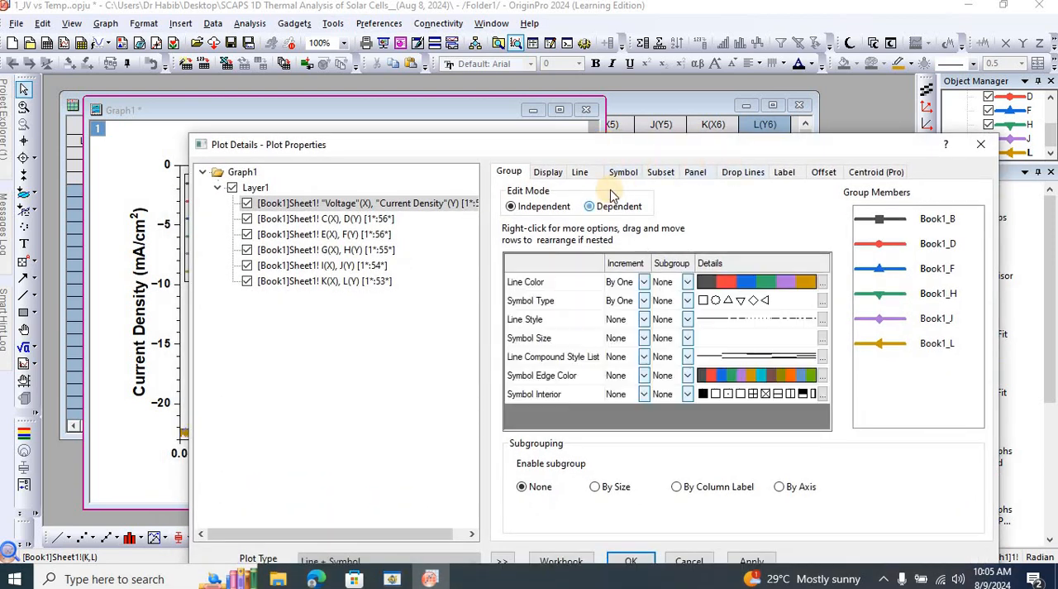
Set the symbol size of the grouped curves to 0 and apply the change.
{"action": "left_click", "coordinate": [626, 178]}
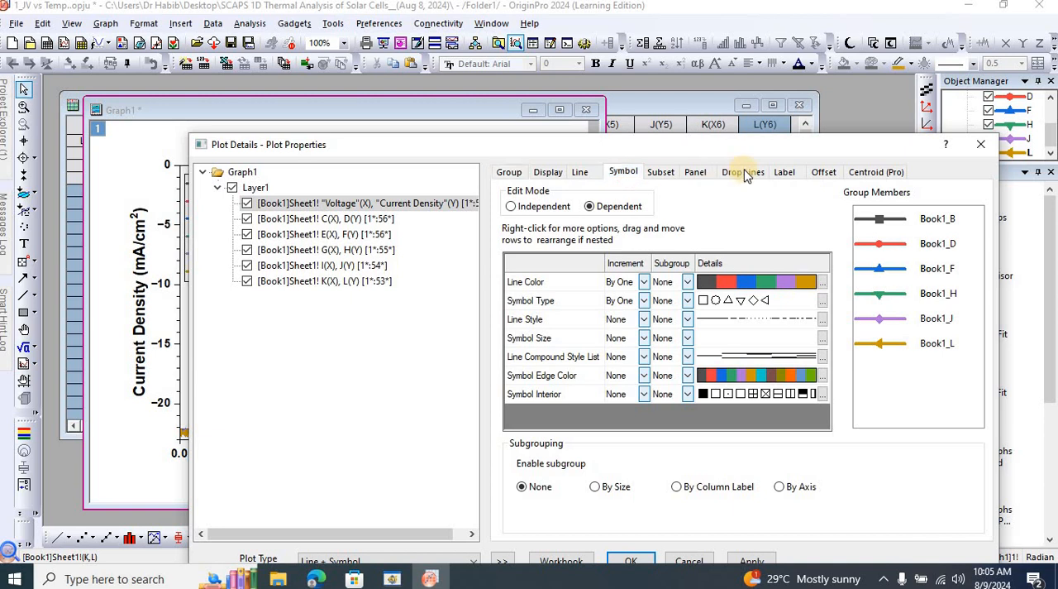
{"action": "left_click", "coordinate": [756, 194]}
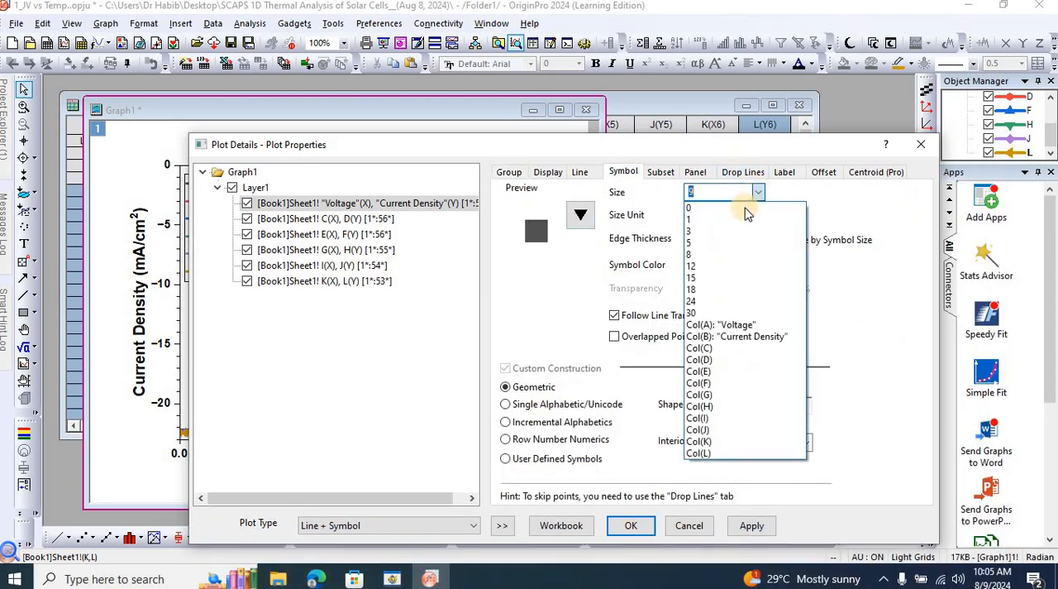
{"action": "left_click", "coordinate": [749, 206]}
{"action": "left_click", "coordinate": [748, 525]}
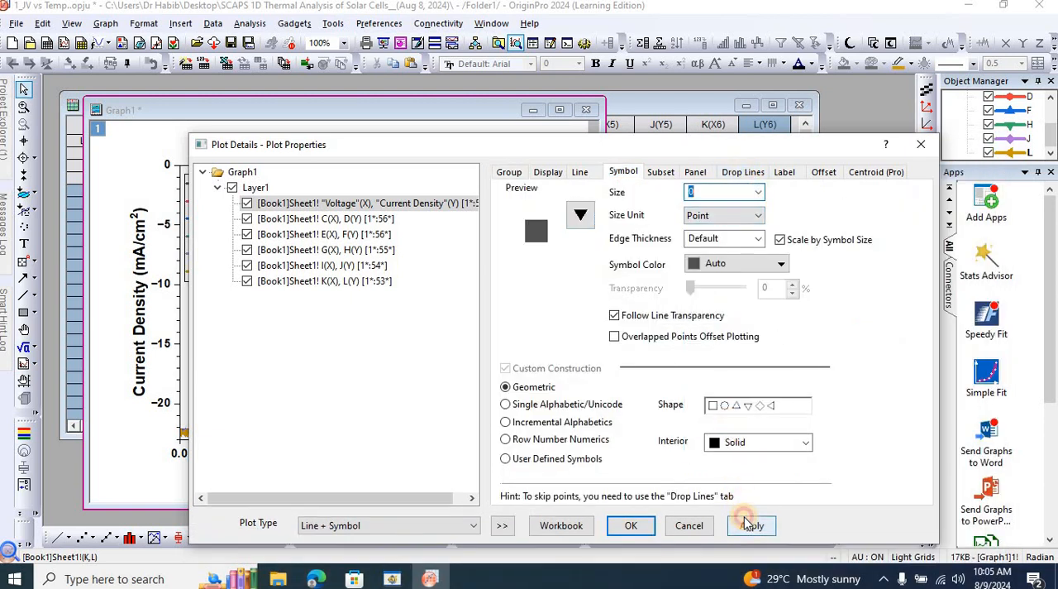
{"action": "left_click_drag", "start_coordinate": [697, 143], "coordinate": [749, 122]}
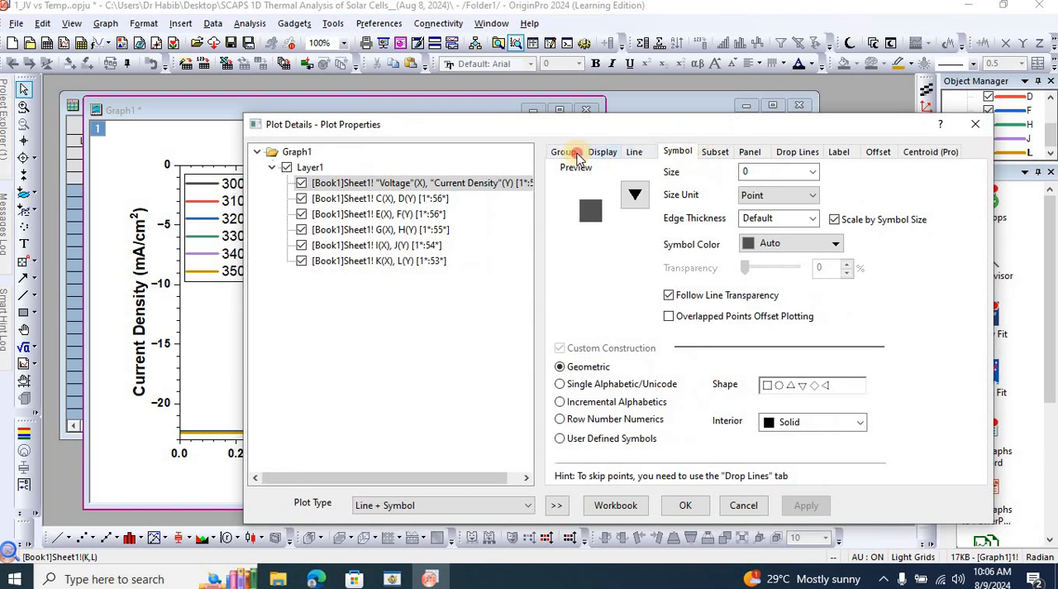
Switch the plot group's edit mode to Independent, set the 300 K curve's line color to Black and apply it.
{"action": "left_click", "coordinate": [565, 152]}
{"action": "left_click", "coordinate": [567, 186]}
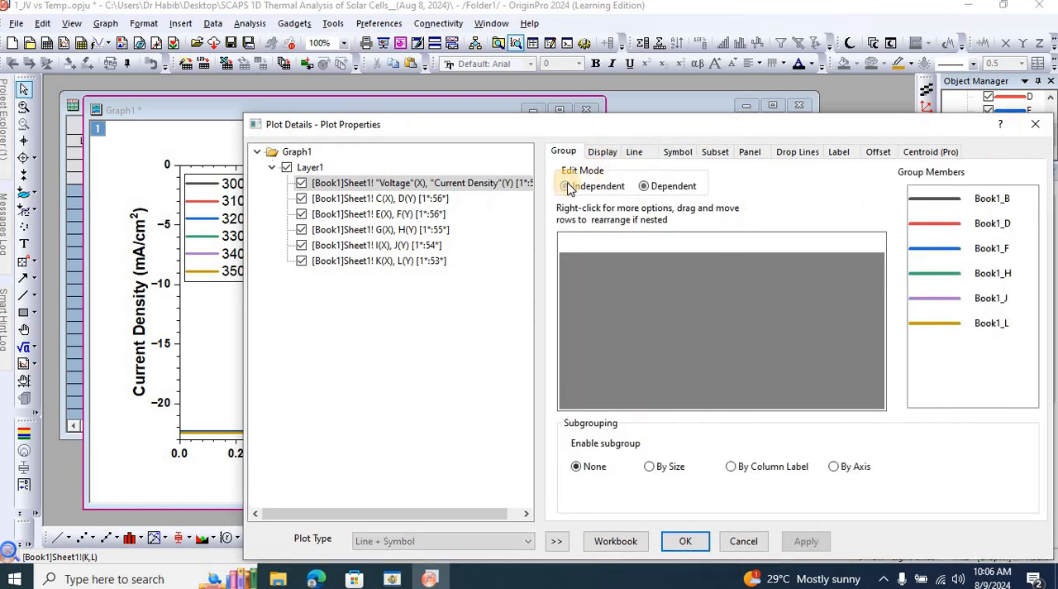
{"action": "left_click", "coordinate": [634, 153]}
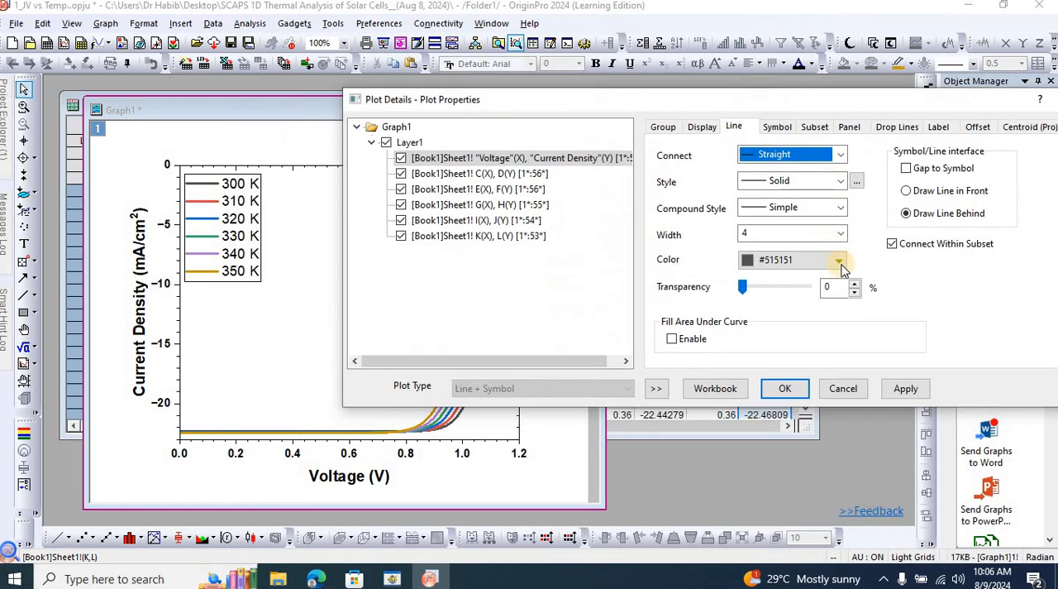
{"action": "left_click", "coordinate": [840, 261]}
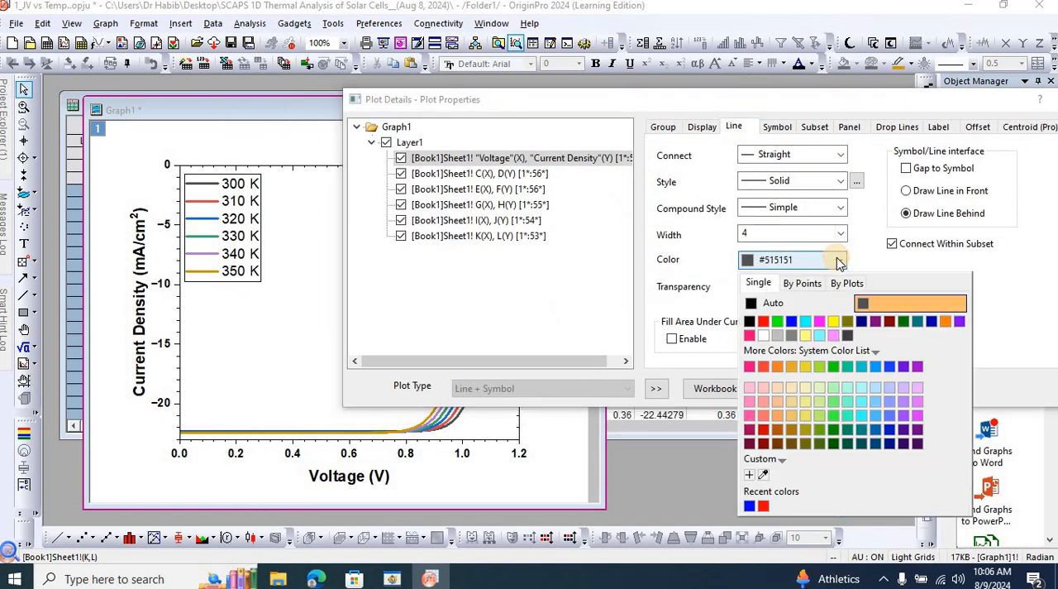
{"action": "left_click", "coordinate": [751, 323]}
{"action": "left_click", "coordinate": [902, 390]}
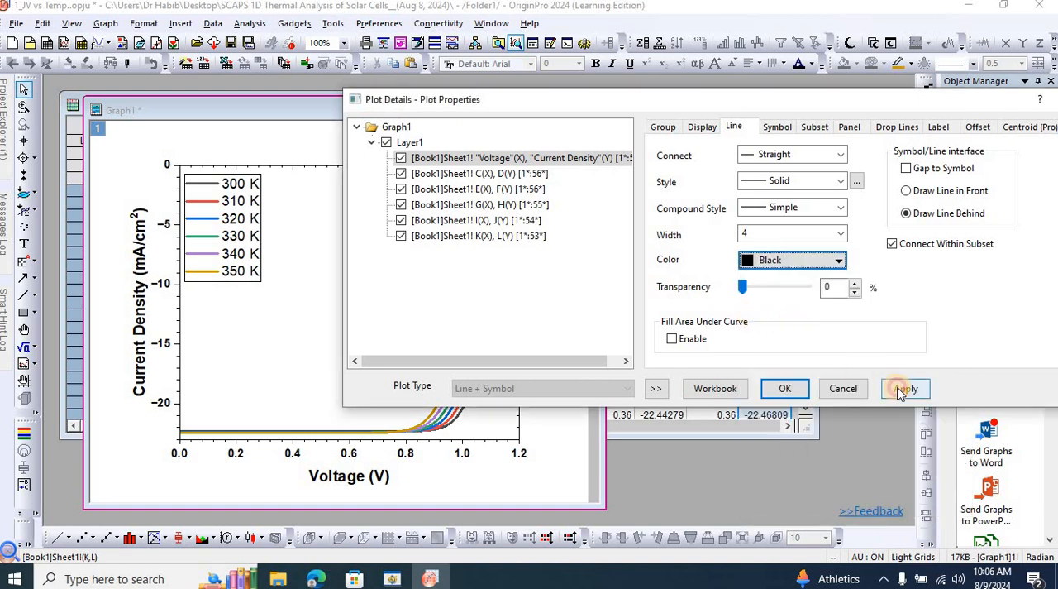
Set the line color of the 310 K curve, C(X), D(Y), to Red and apply the change.
{"action": "left_click", "coordinate": [516, 174]}
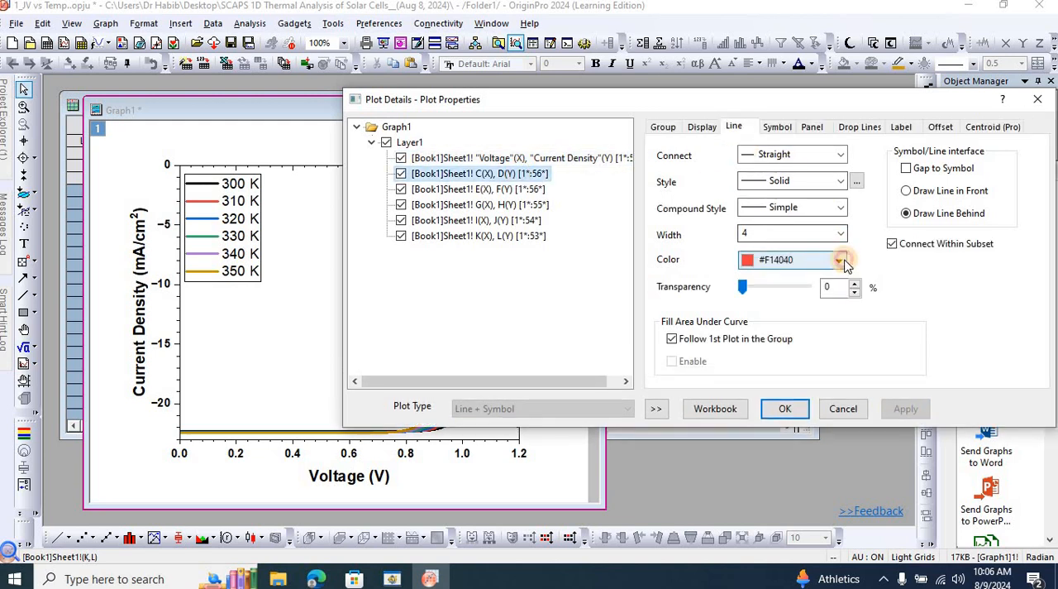
{"action": "left_click", "coordinate": [838, 260]}
{"action": "left_click", "coordinate": [764, 321]}
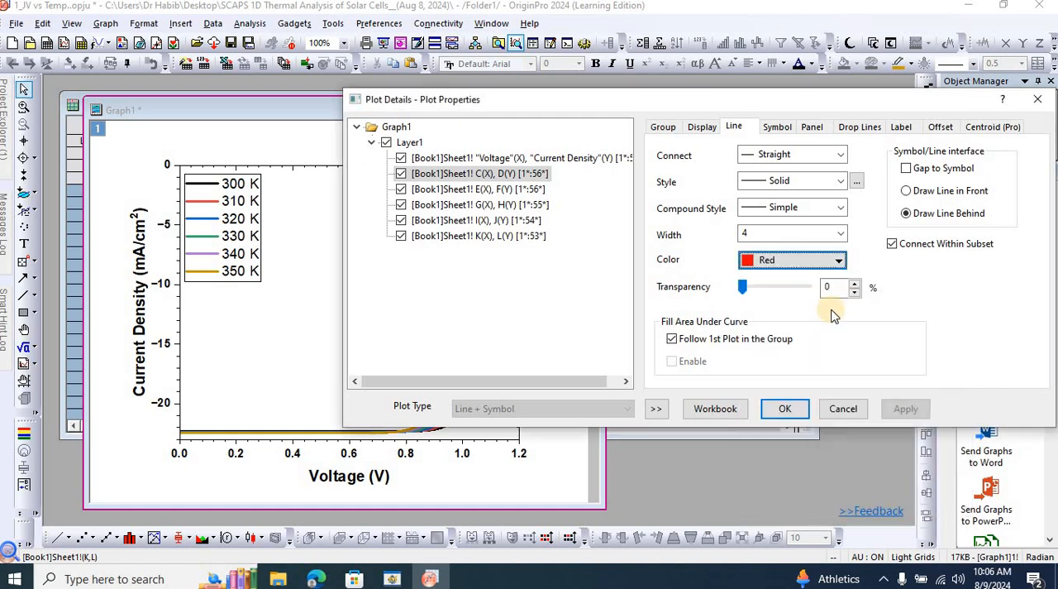
{"action": "left_click", "coordinate": [905, 409]}
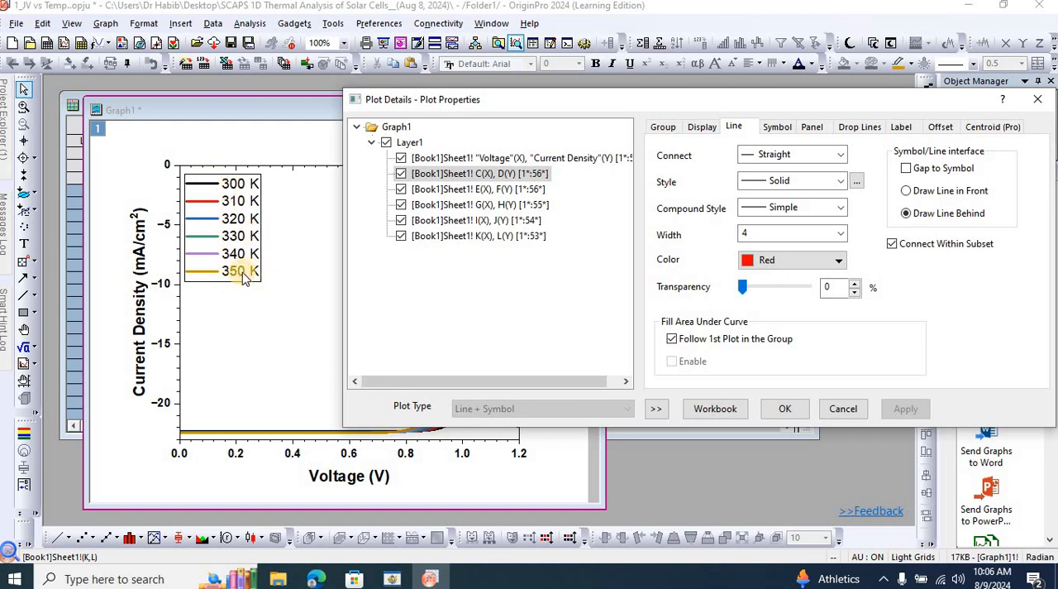
Set the line color of the 320 K curve, E(X), F(Y), to Blue and apply the change.
{"action": "left_click", "coordinate": [434, 189]}
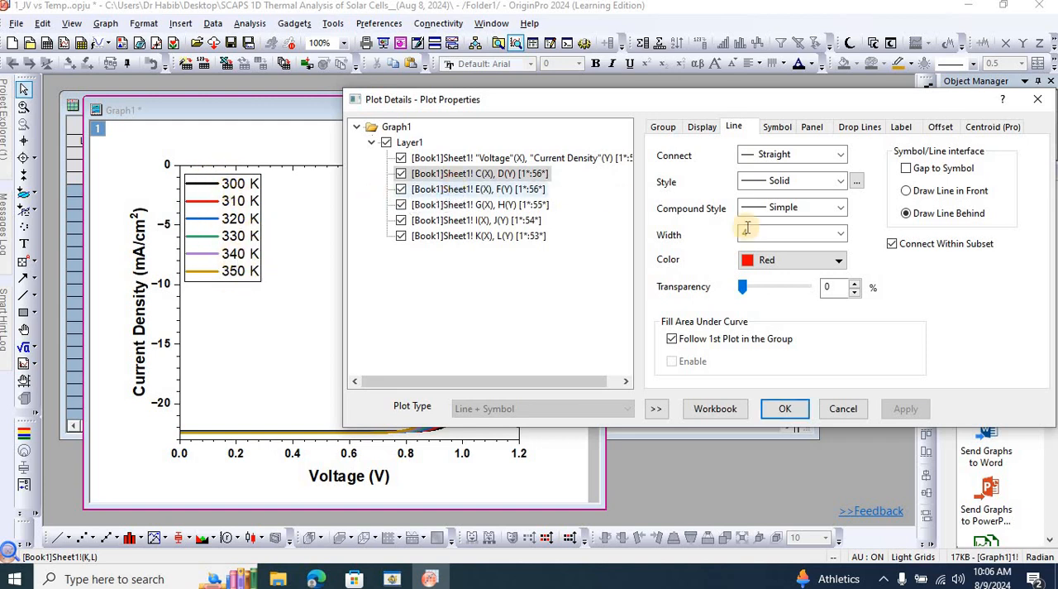
{"action": "left_click", "coordinate": [838, 261]}
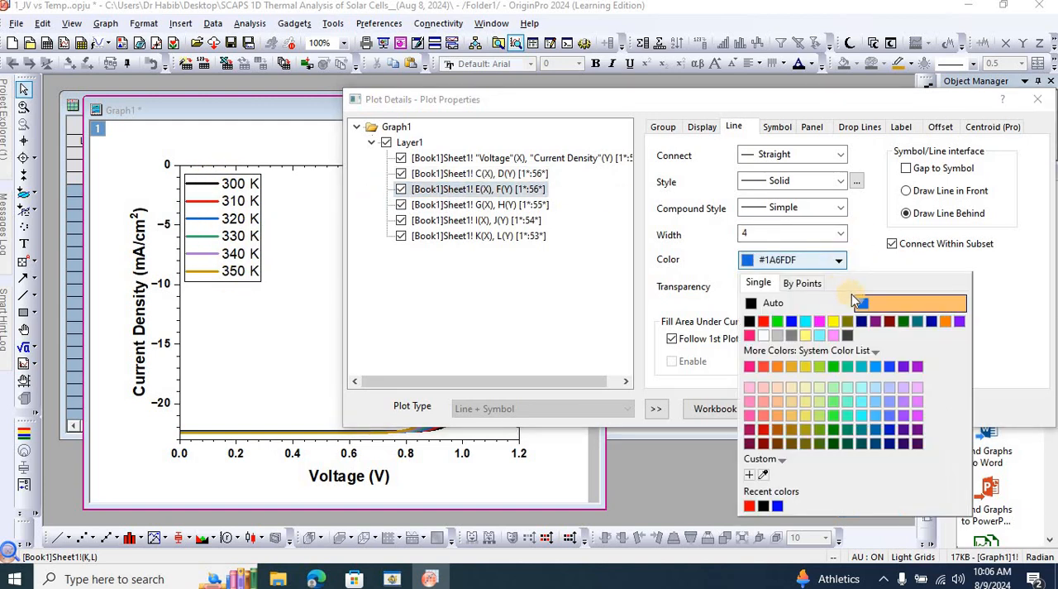
{"action": "left_click", "coordinate": [791, 321]}
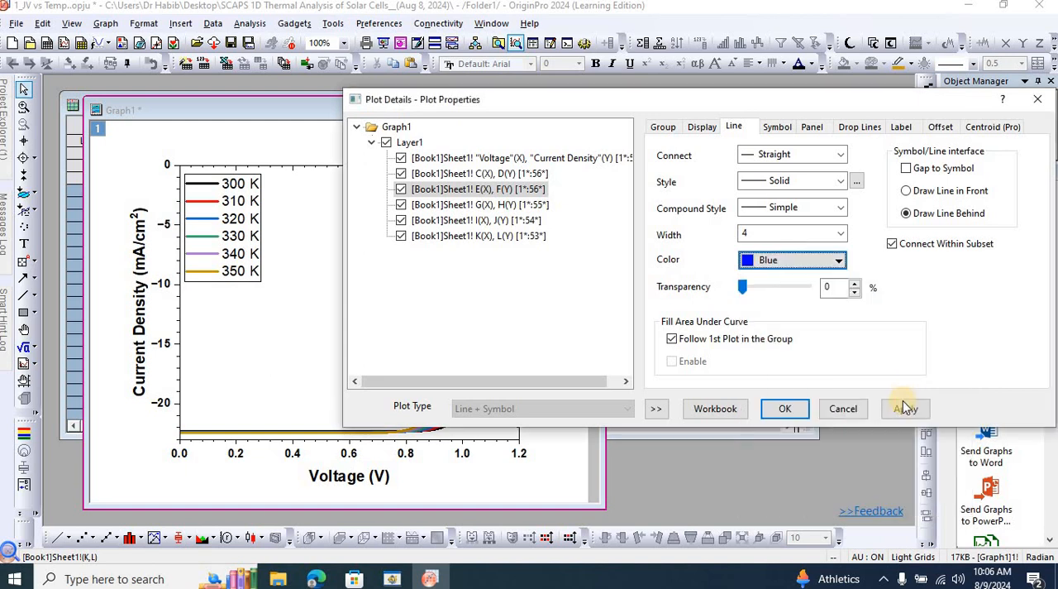
{"action": "left_click", "coordinate": [905, 411]}
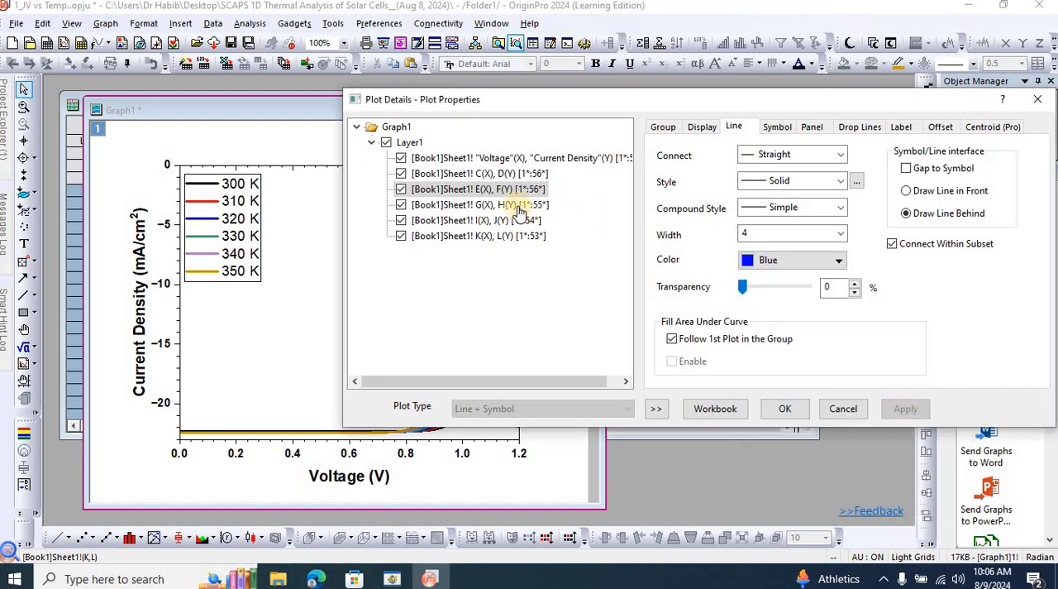
Set the line color of the 330 K curve, G(X), H(Y), to Green and apply the change.
{"action": "left_click", "coordinate": [489, 205]}
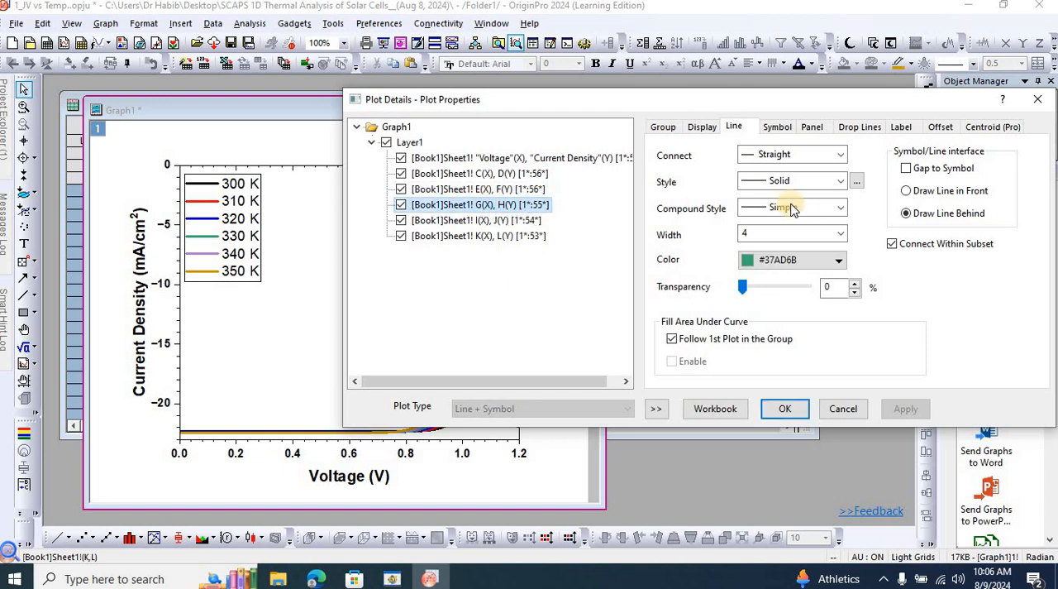
{"action": "left_click", "coordinate": [840, 261]}
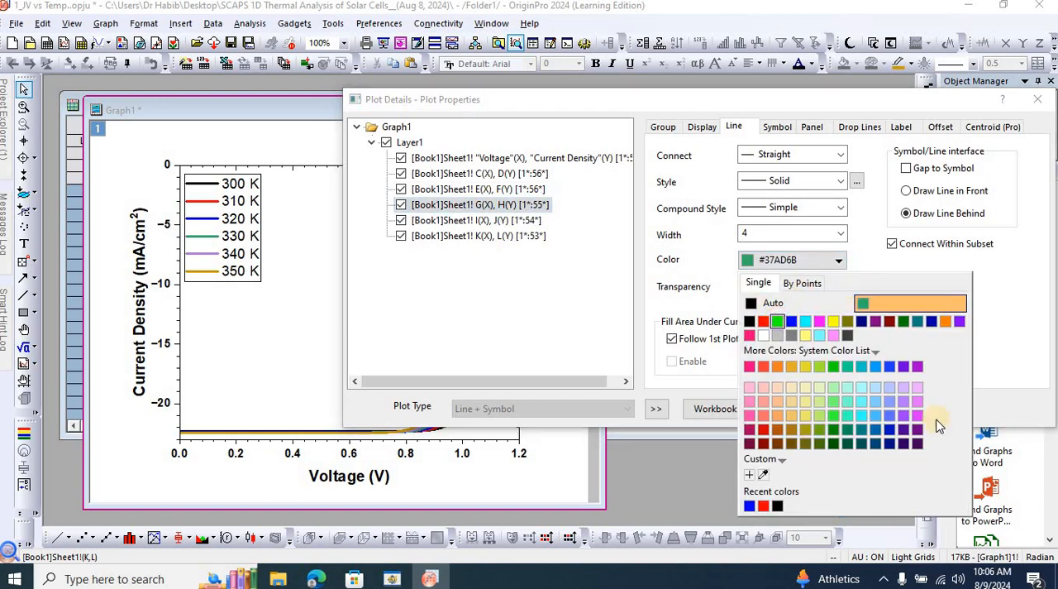
{"action": "left_click", "coordinate": [905, 407]}
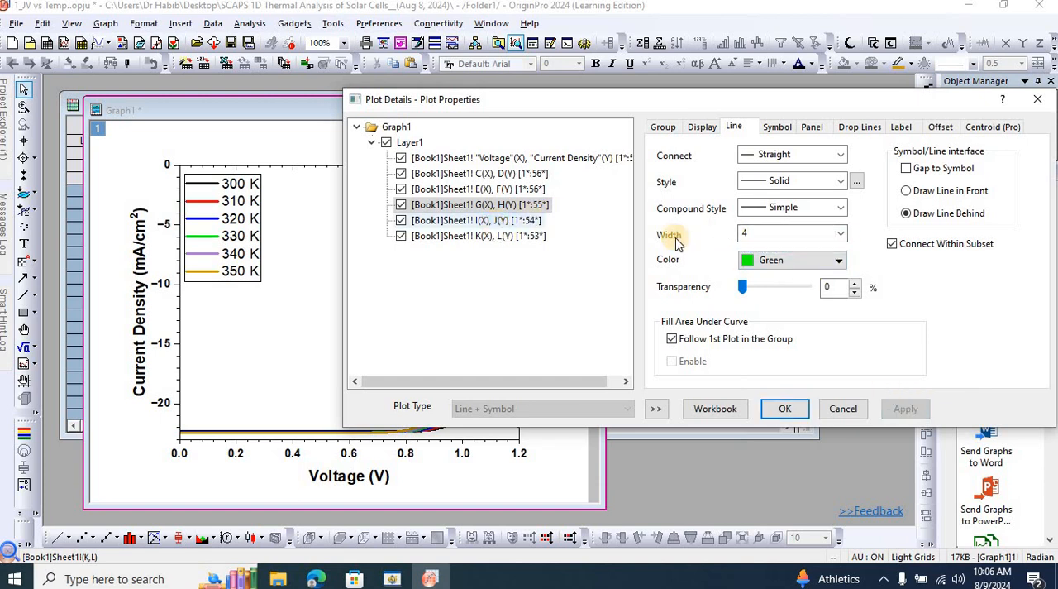
Set the line color of the 340 K curve, I(X), J(Y), to Orange and apply the change.
{"action": "left_click", "coordinate": [838, 261]}
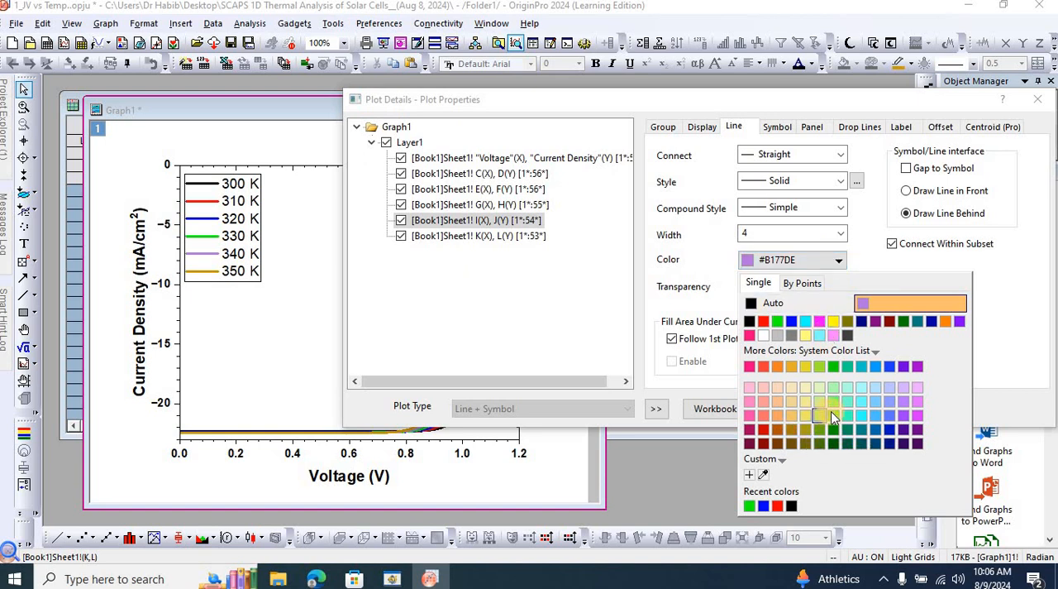
{"action": "left_click", "coordinate": [945, 321]}
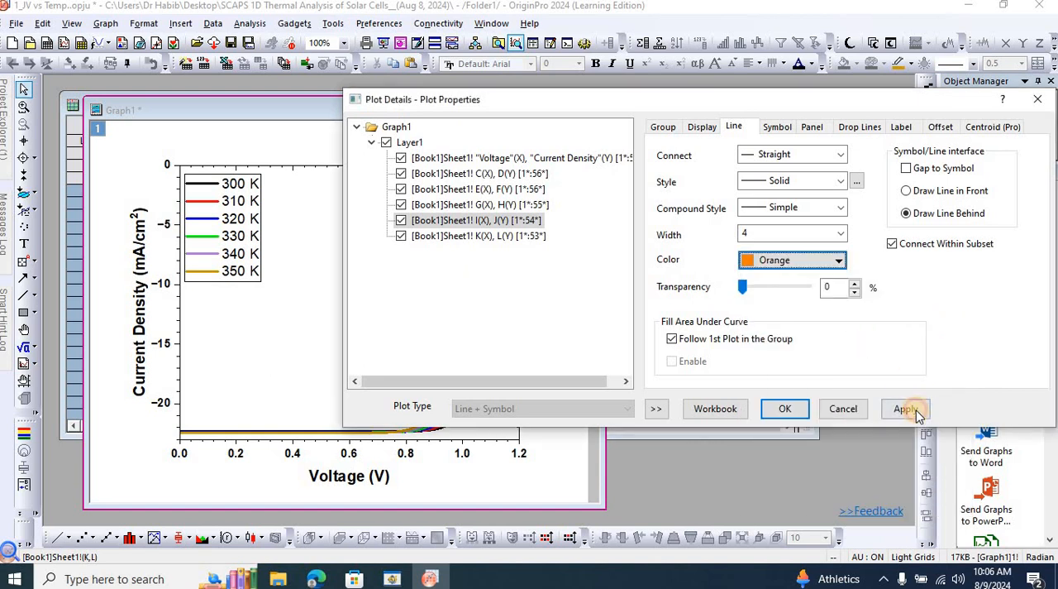
{"action": "left_click", "coordinate": [914, 413]}
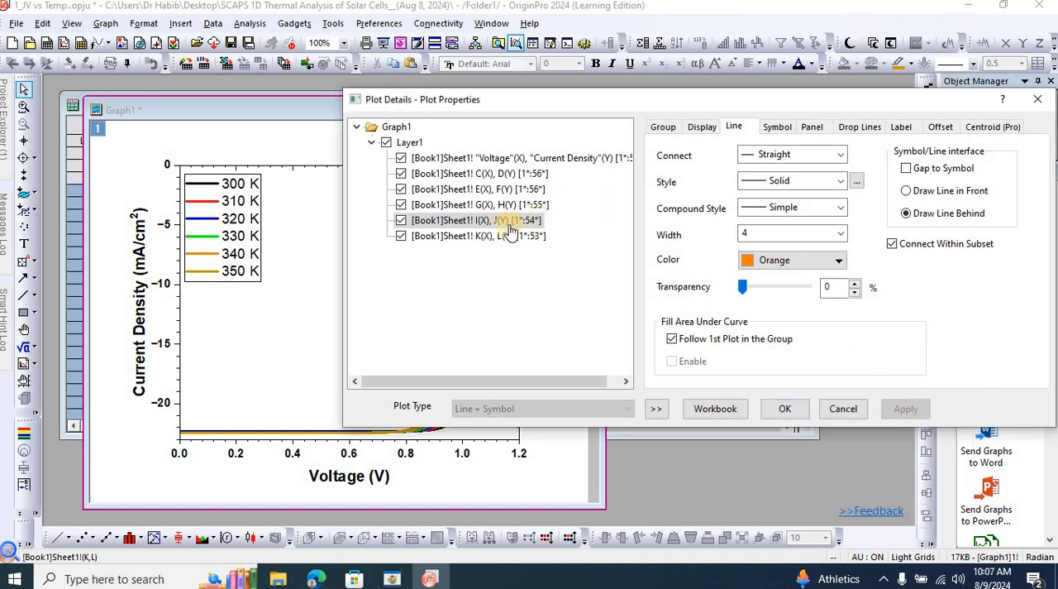
Try the dark purples #310062 and #470059 as the line color of the 350 K curve, K(X), L(Y).
{"action": "left_click", "coordinate": [480, 238]}
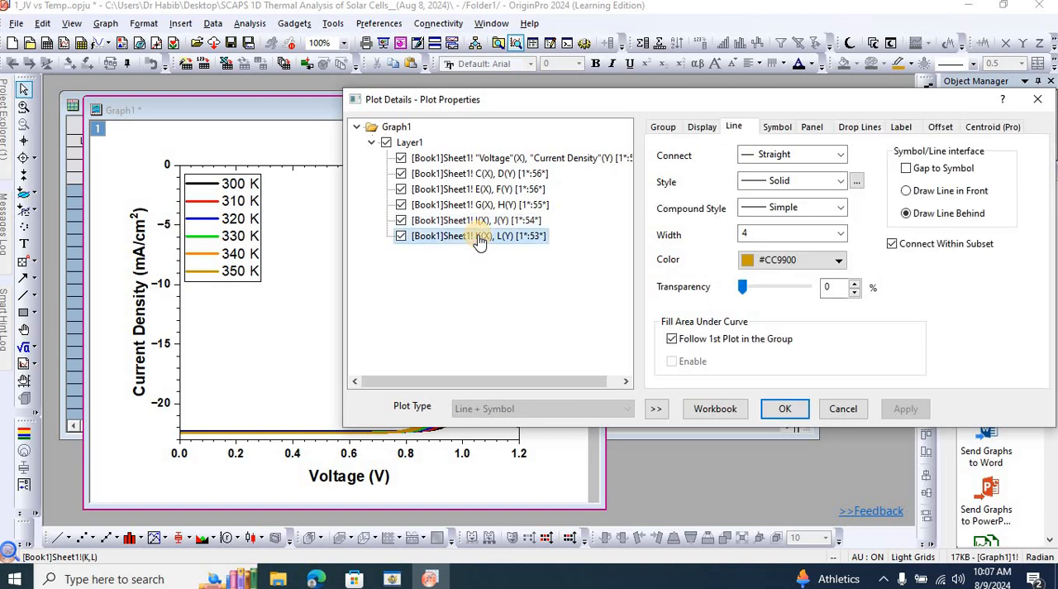
{"action": "left_click", "coordinate": [838, 261]}
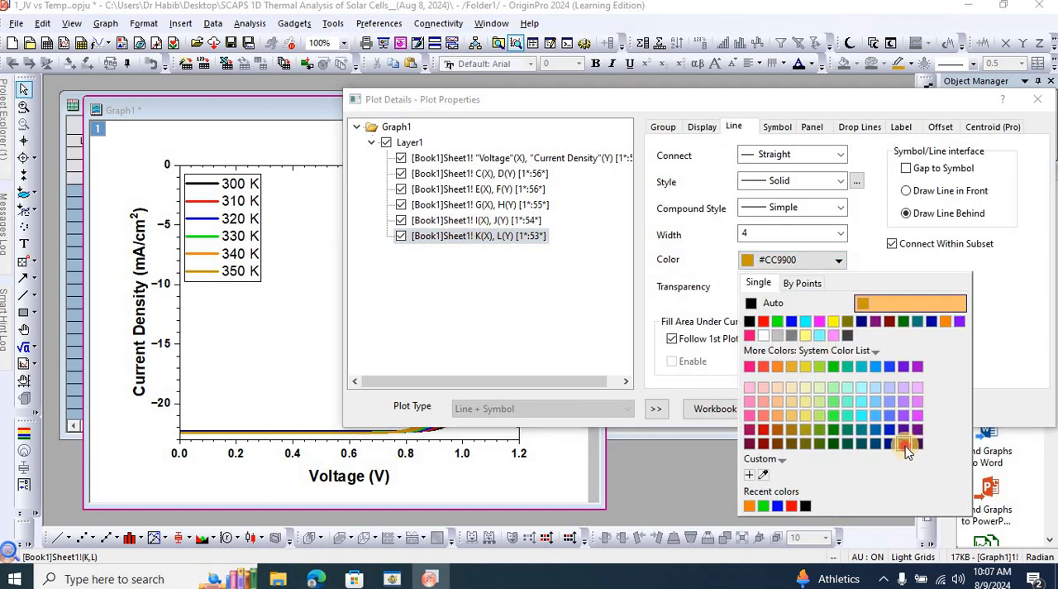
{"action": "left_click", "coordinate": [906, 444]}
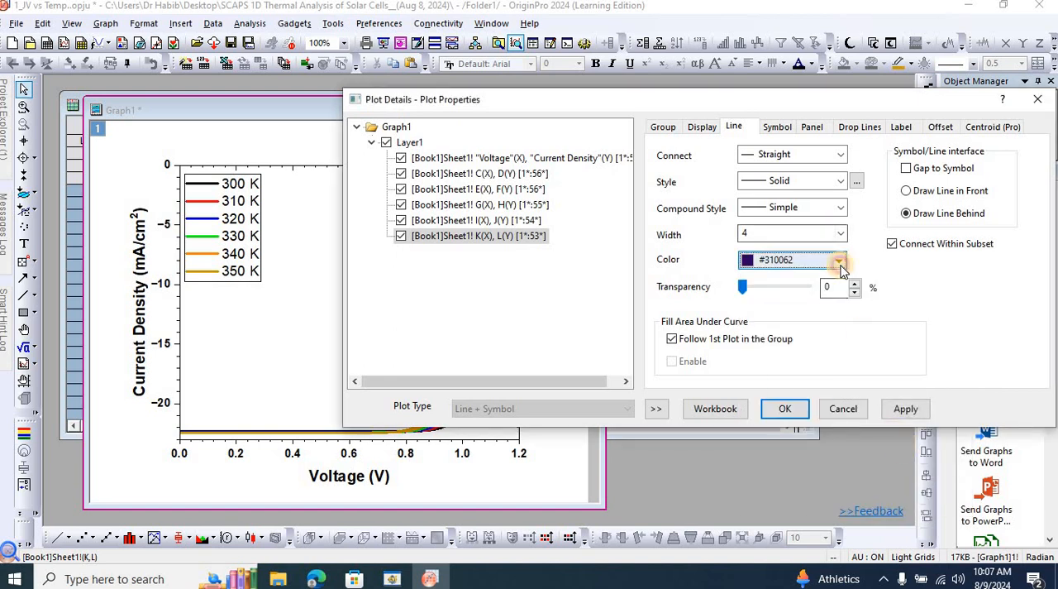
{"action": "left_click", "coordinate": [838, 263]}
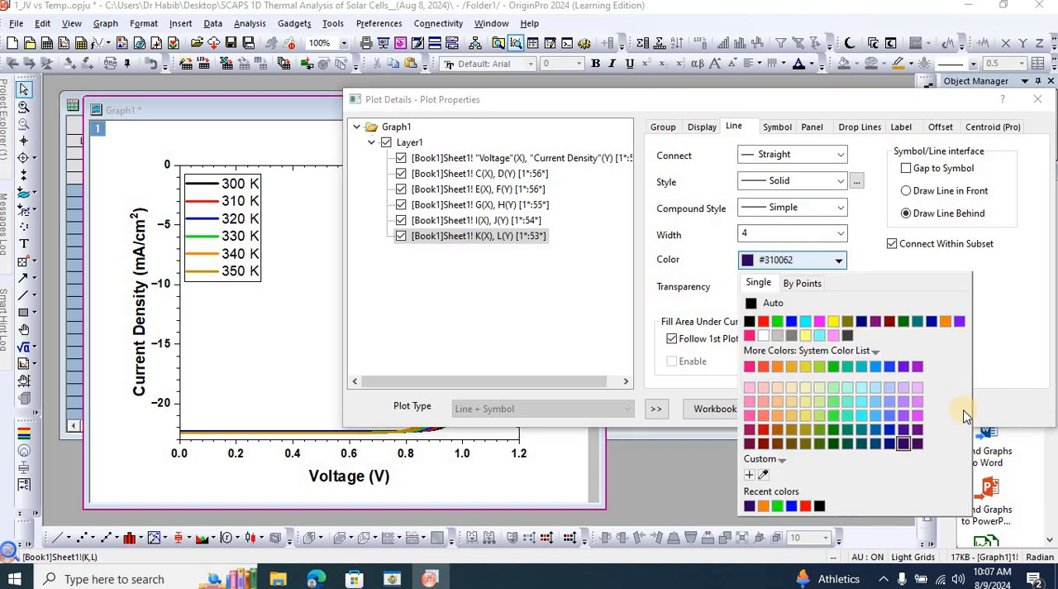
{"action": "left_click", "coordinate": [918, 443]}
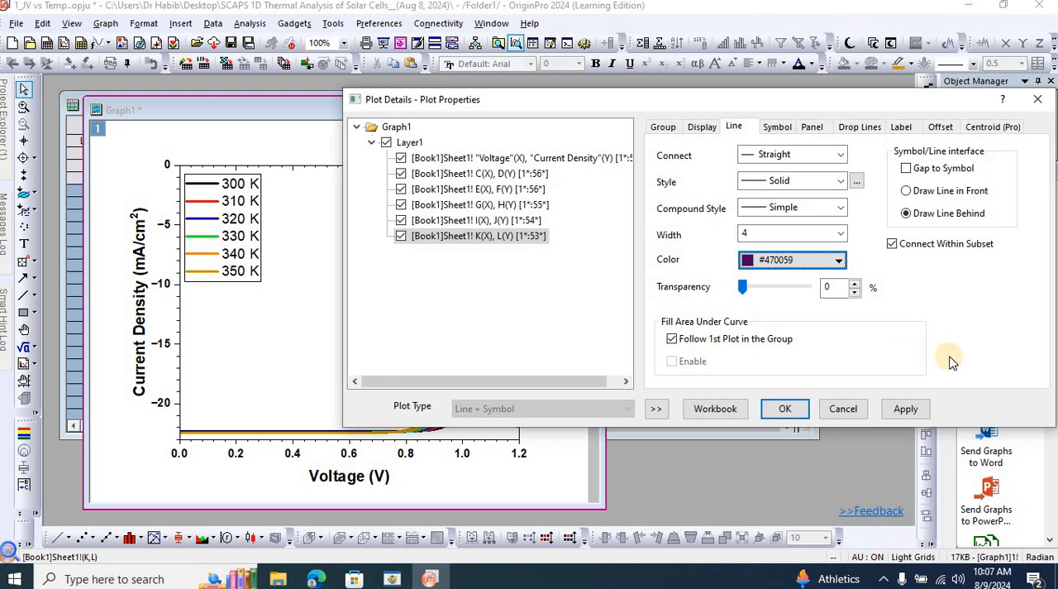
{"action": "left_click", "coordinate": [907, 410]}
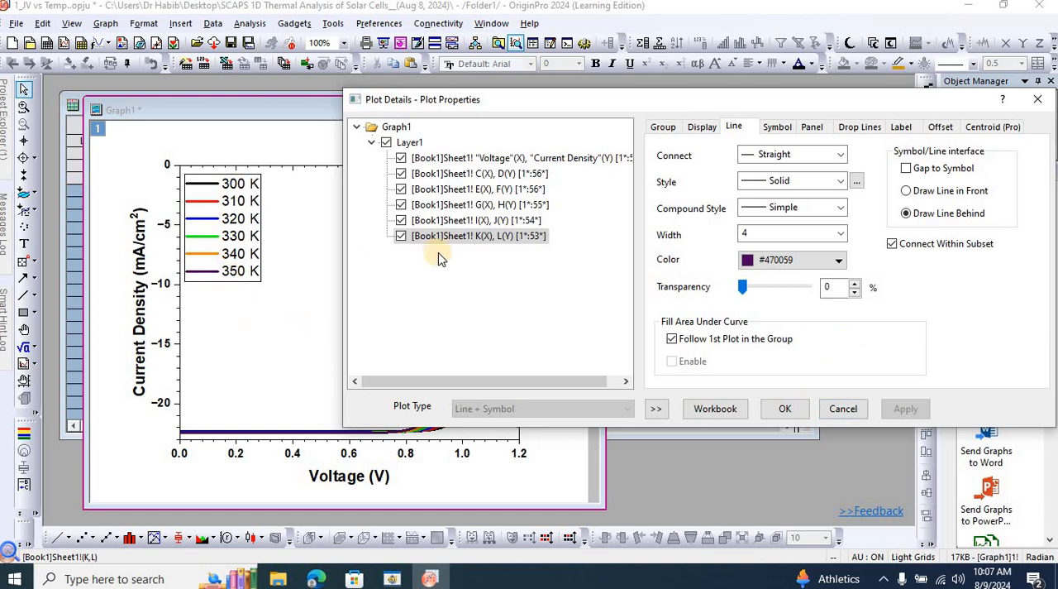
{"action": "left_click", "coordinate": [825, 263]}
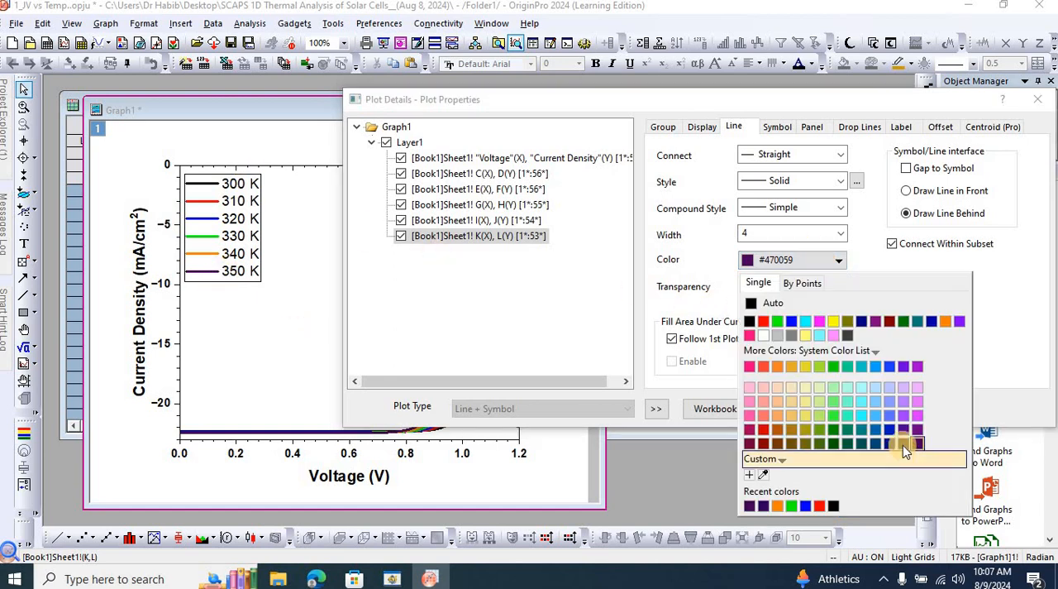
{"action": "left_click", "coordinate": [903, 445]}
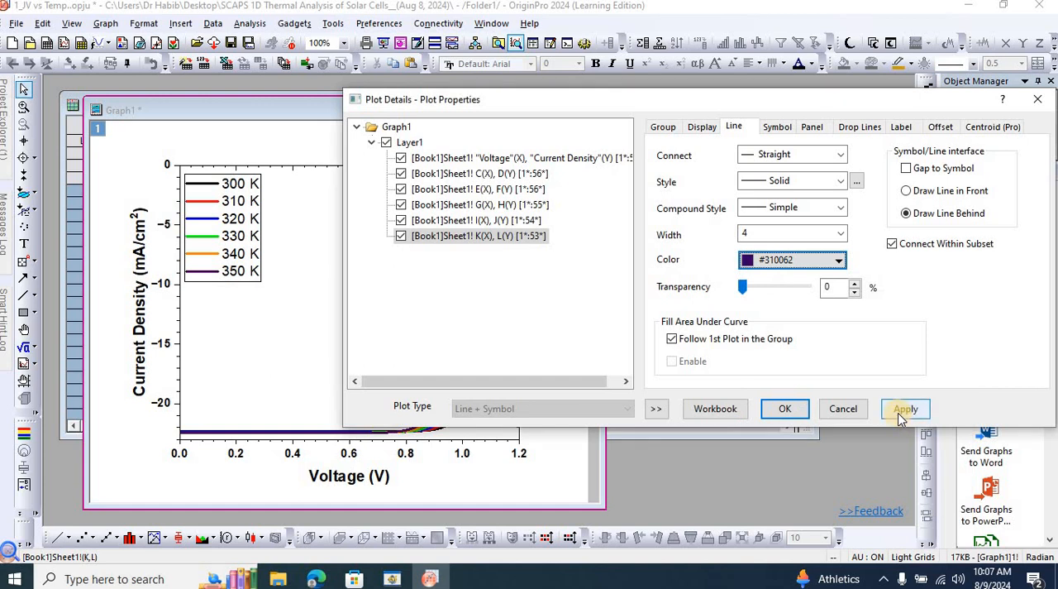
{"action": "left_click", "coordinate": [900, 416]}
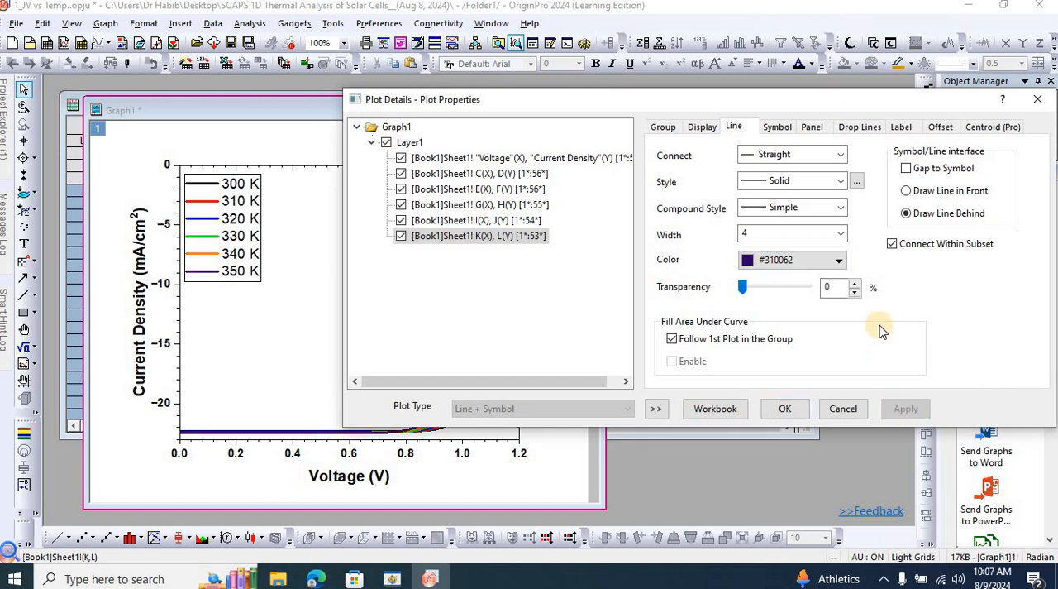
Set the line color of the 350 K curve, K(X), L(Y), to #D631FF, apply it and close the plot properties.
{"action": "left_click", "coordinate": [840, 263]}
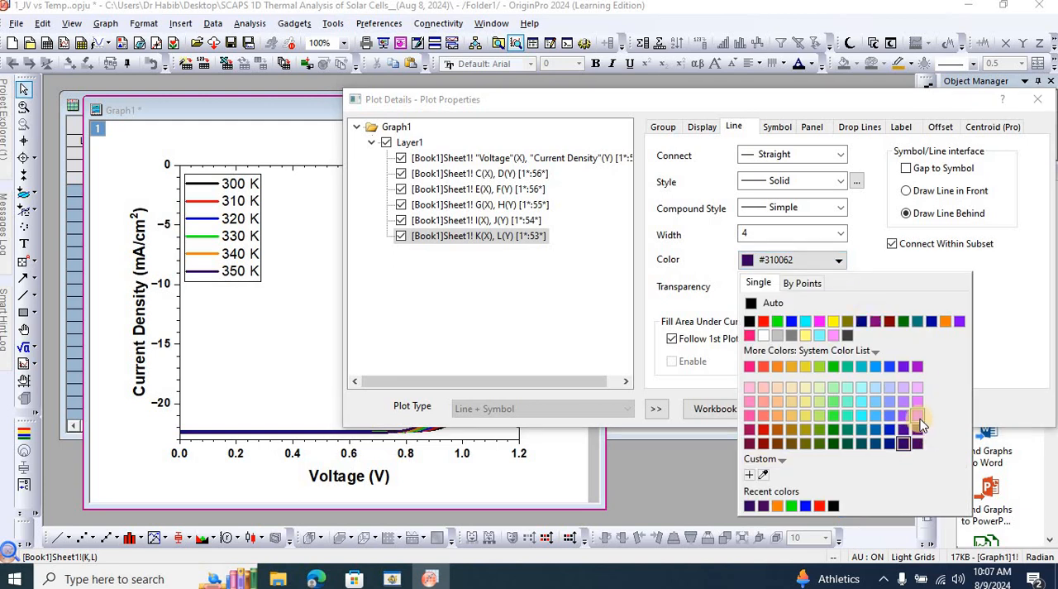
{"action": "left_click", "coordinate": [918, 417]}
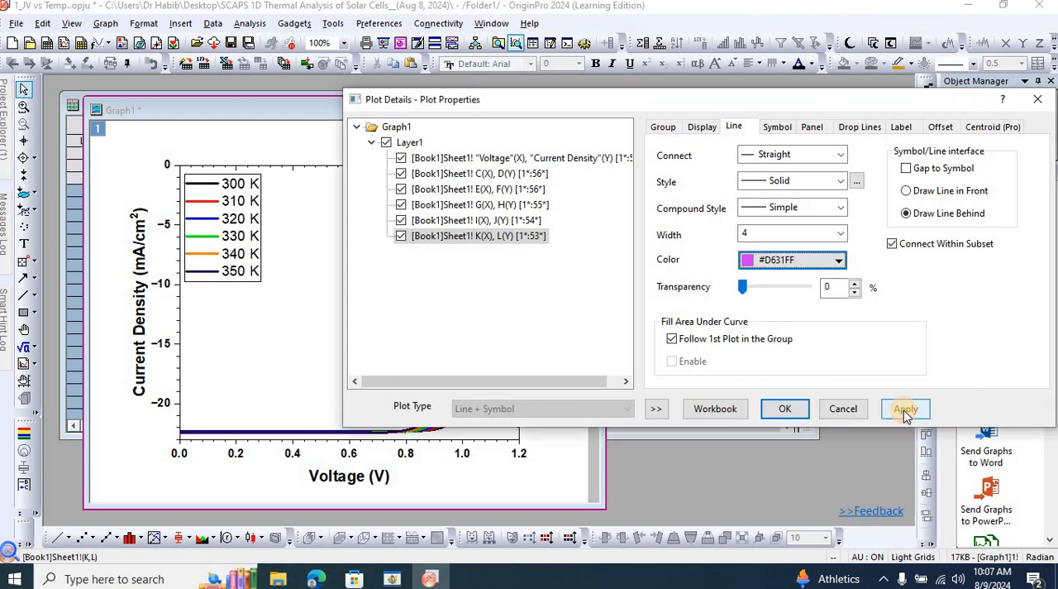
{"action": "left_click", "coordinate": [907, 410]}
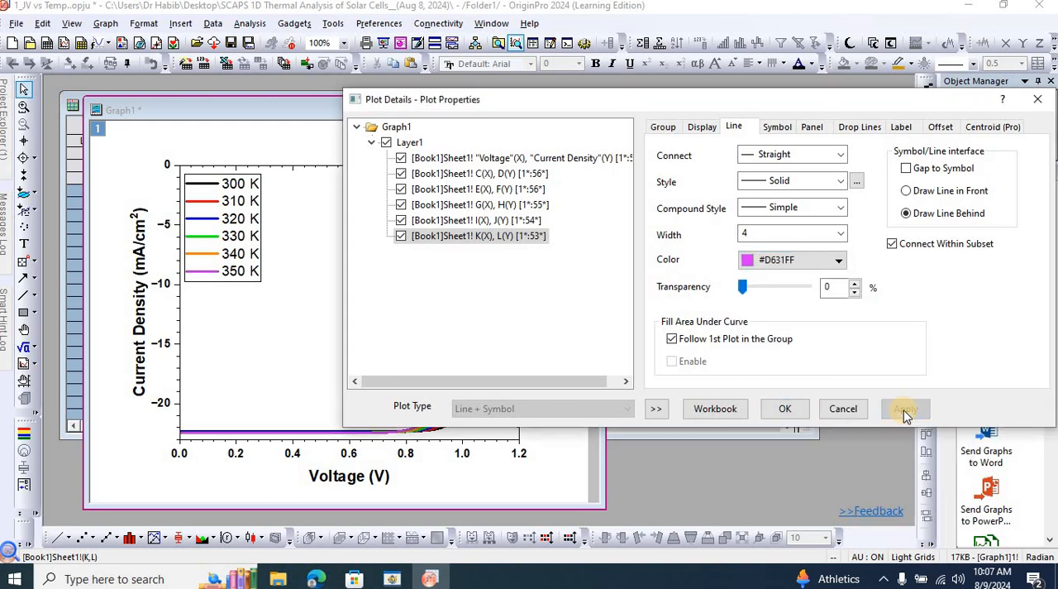
{"action": "left_click", "coordinate": [775, 408]}
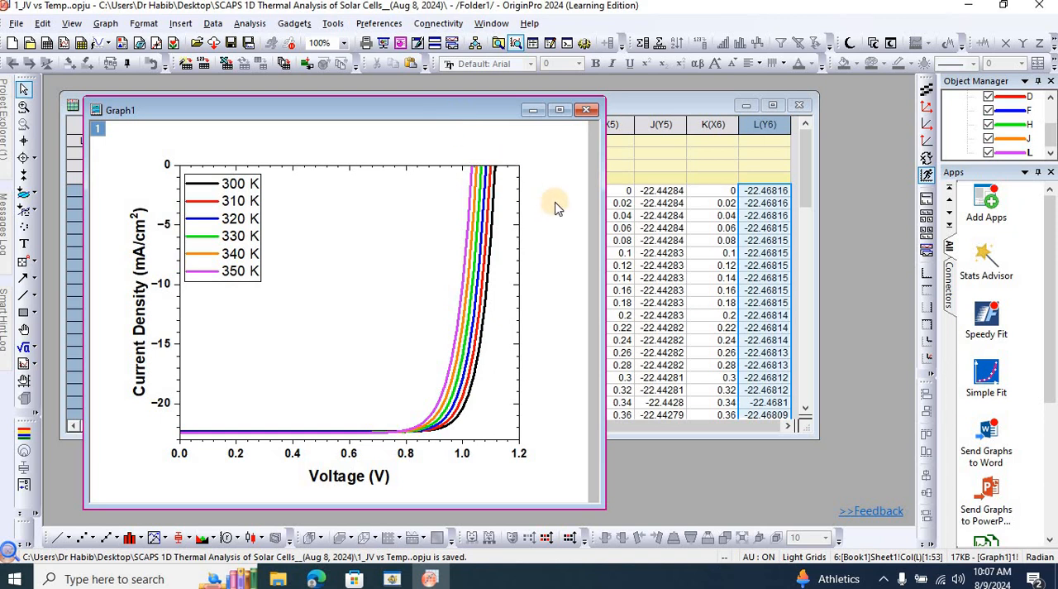
Maximize the graph window and inspect a data point of the J-V curves near 0 V.
{"action": "left_click", "coordinate": [559, 111]}
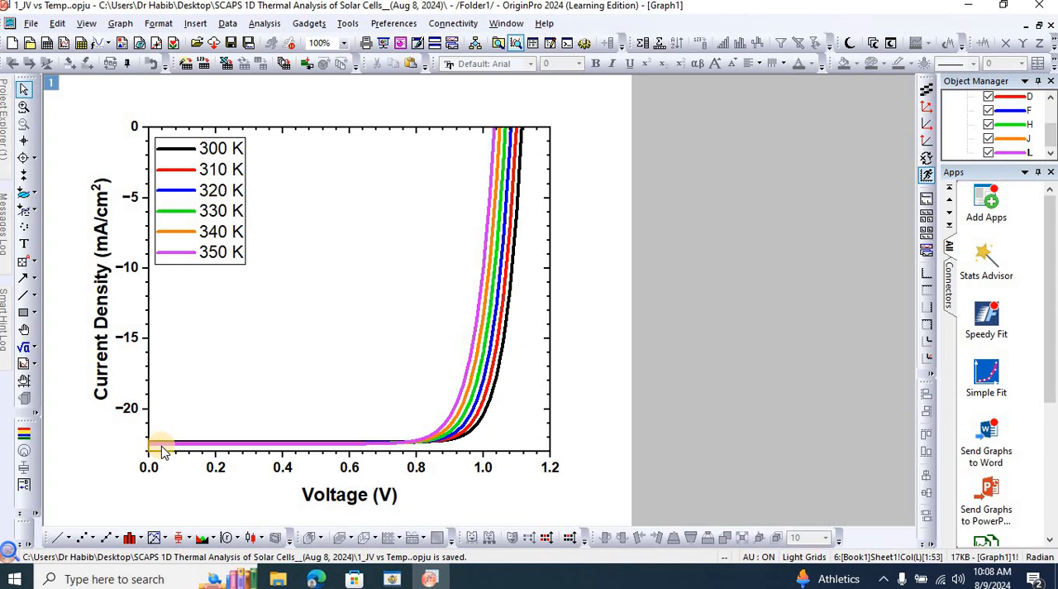
{"action": "mouse_move", "coordinate": [163, 444]}
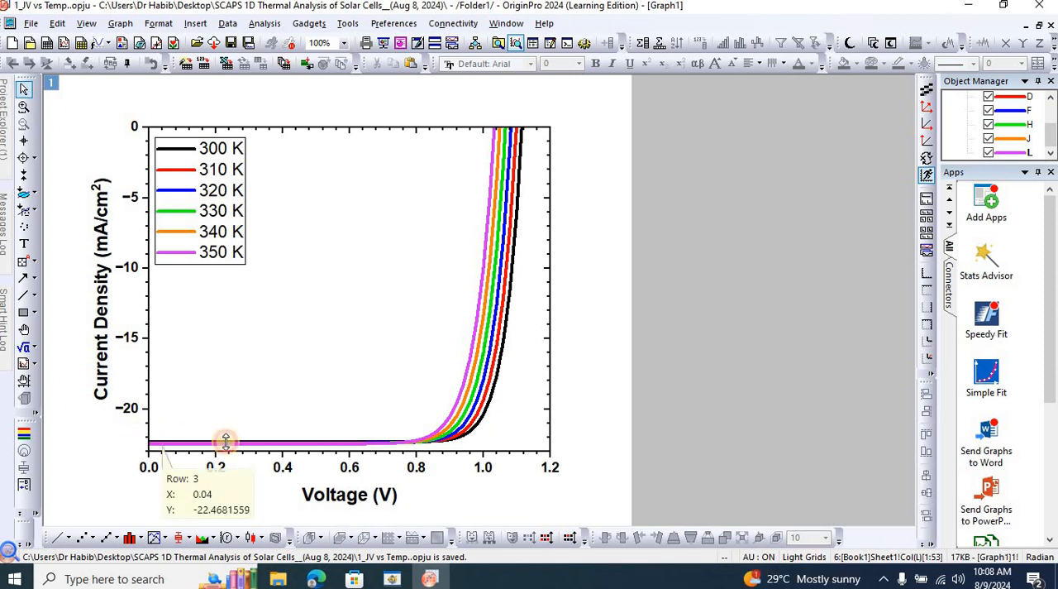
{"action": "left_click_drag", "start_coordinate": [225, 441], "coordinate": [401, 452]}
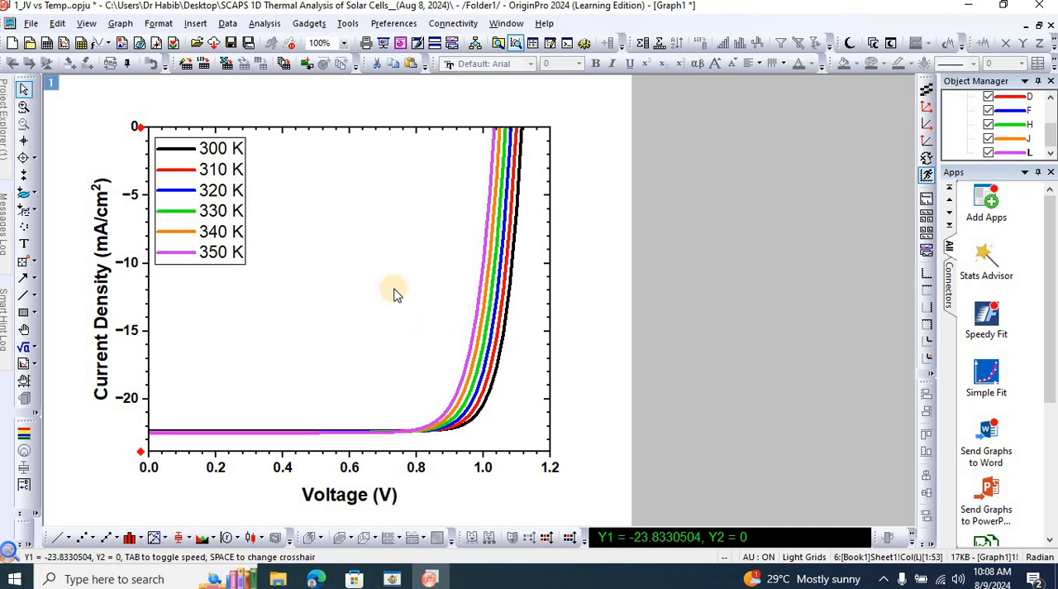
{"action": "left_click", "coordinate": [649, 326]}
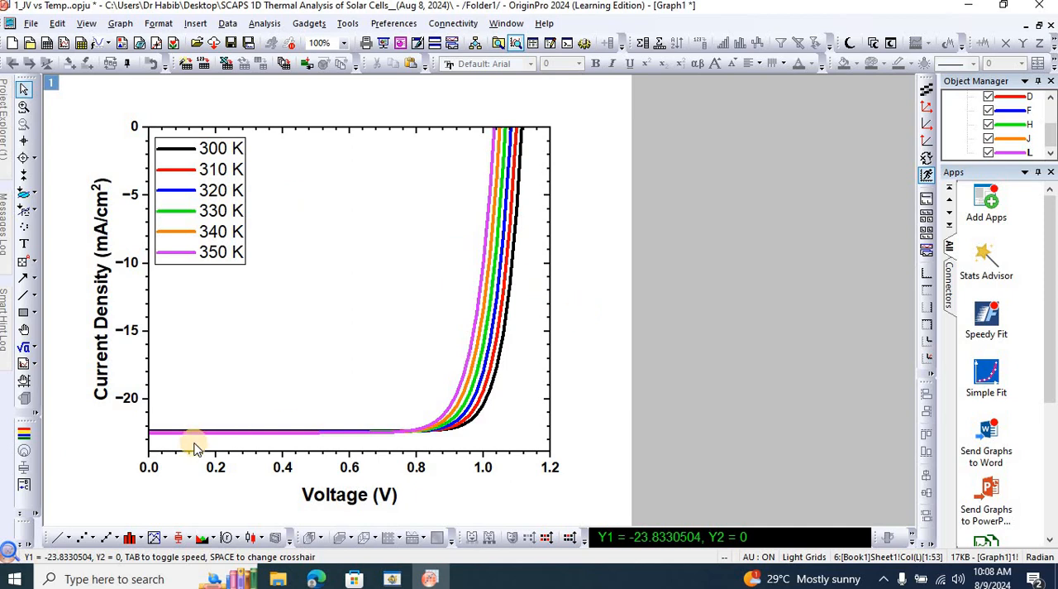
{"action": "key", "text": "ctrl+z"}
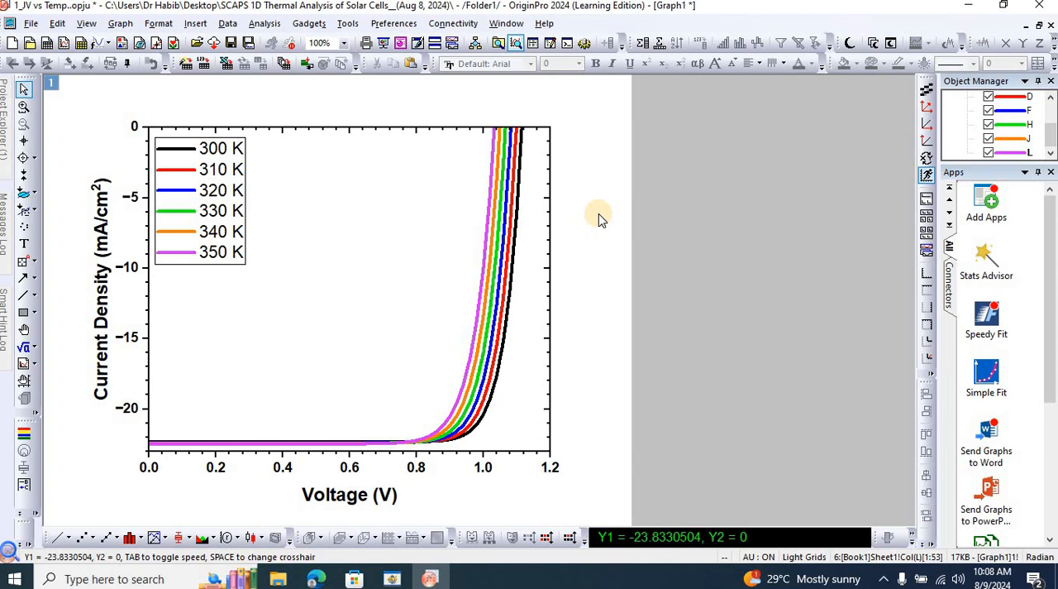
Save the project and restore the graph window to its smaller size.
{"action": "key", "text": "ctrl+s"}
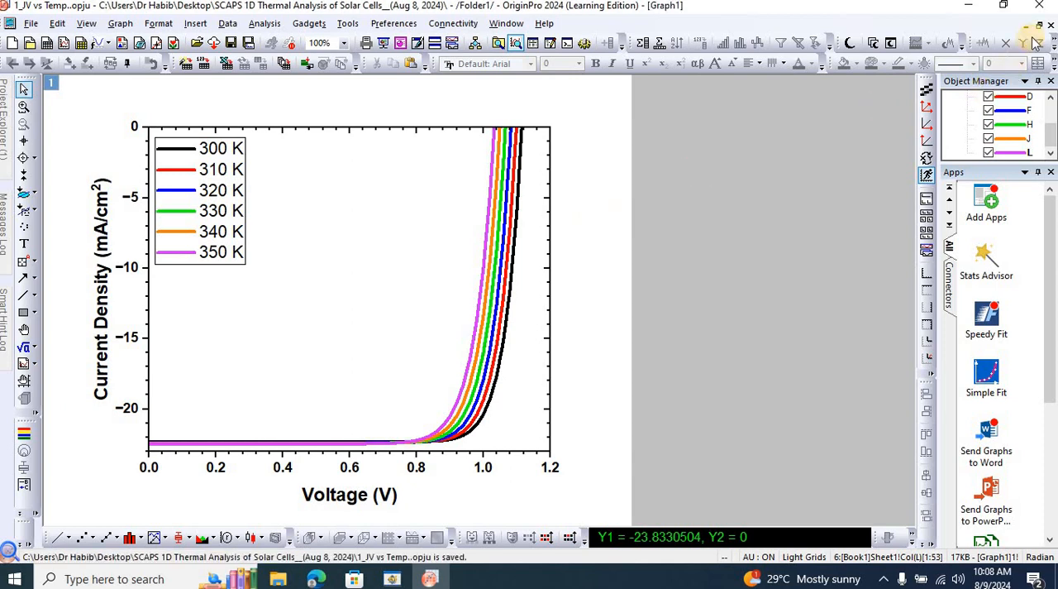
{"action": "left_click", "coordinate": [1038, 28]}
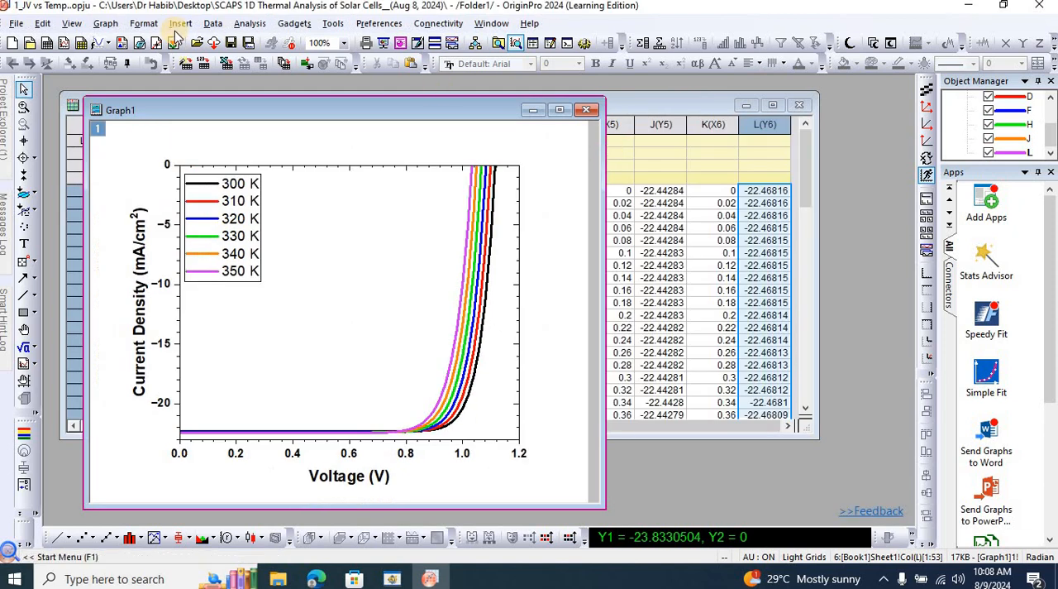
Open the simple export settings for the J-V graph and browse for a destination folder.
{"action": "left_click", "coordinate": [16, 23]}
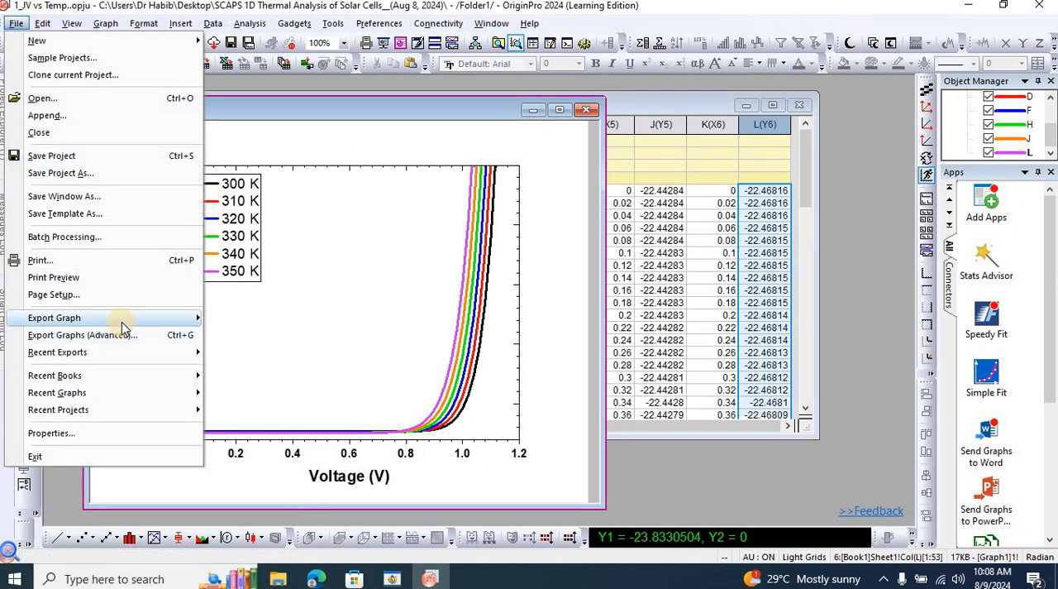
{"action": "mouse_move", "coordinate": [198, 322]}
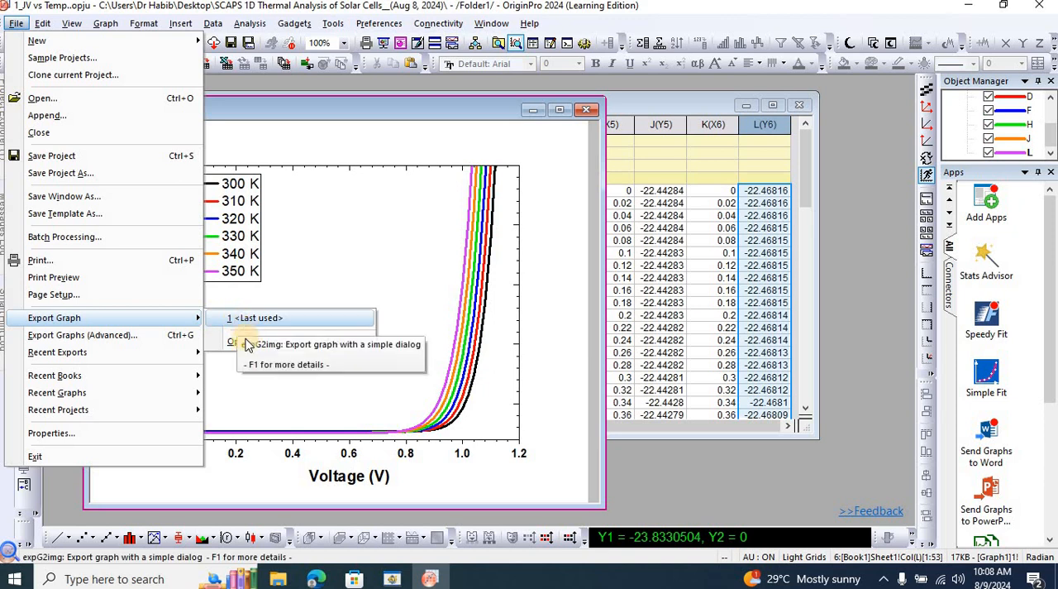
{"action": "left_click", "coordinate": [239, 341]}
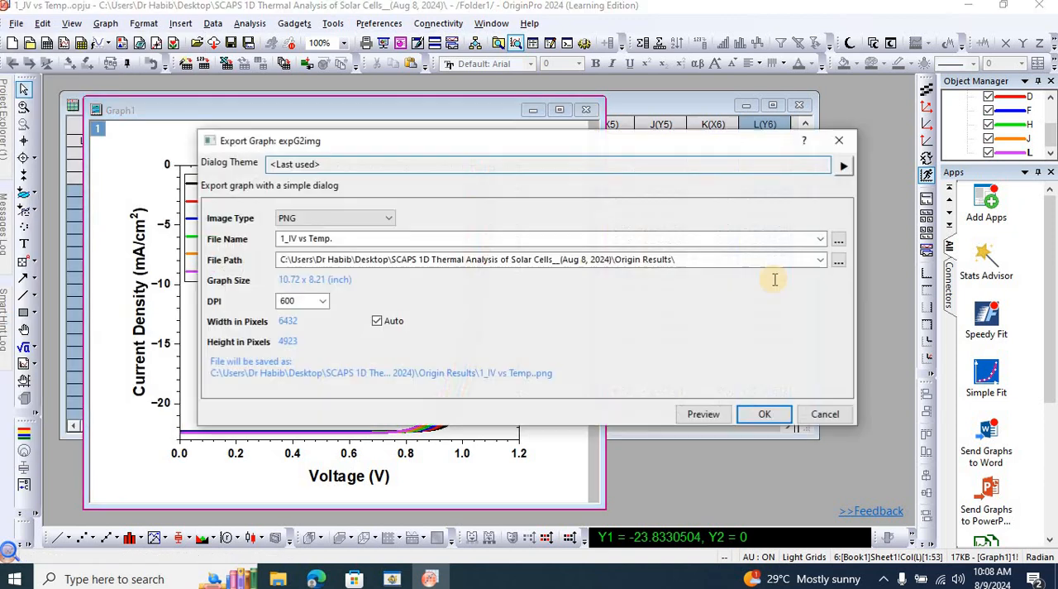
{"action": "left_click", "coordinate": [838, 261]}
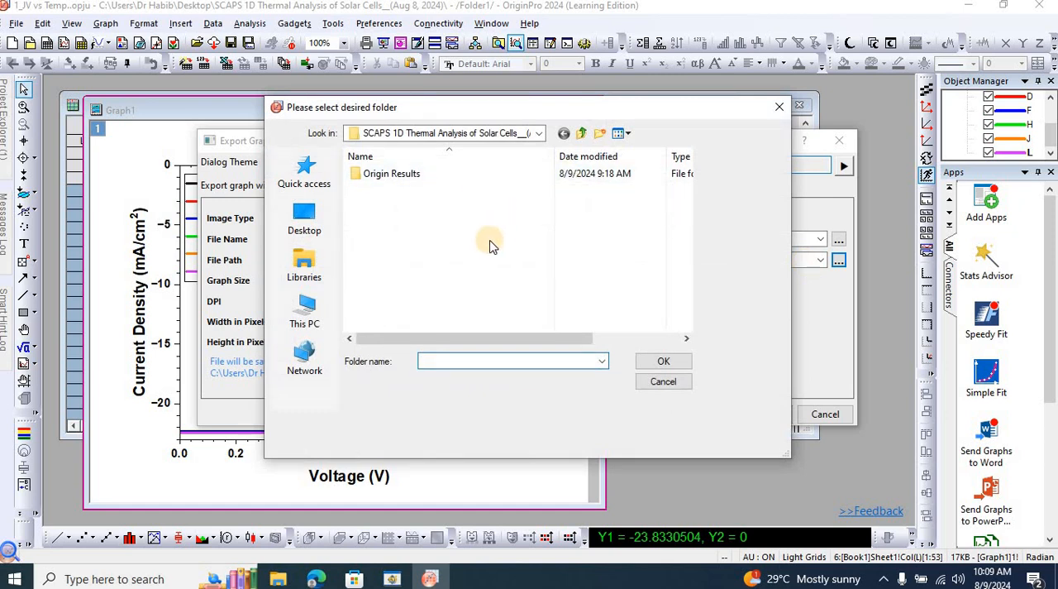
{"action": "type", "text": "1_"}
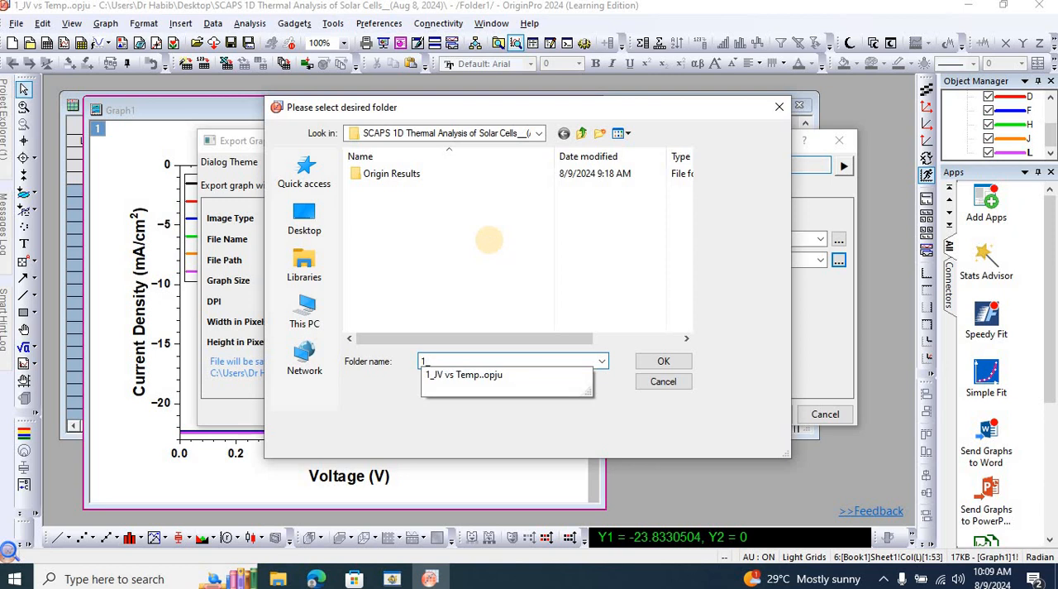
{"action": "key", "text": "Down"}
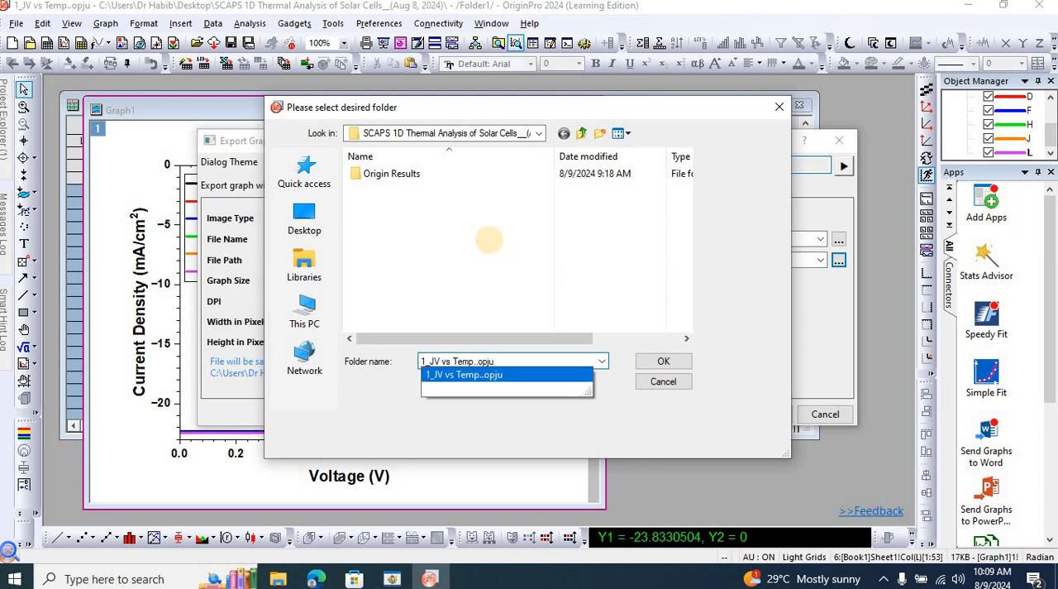
{"action": "key", "text": "BackSpace"}
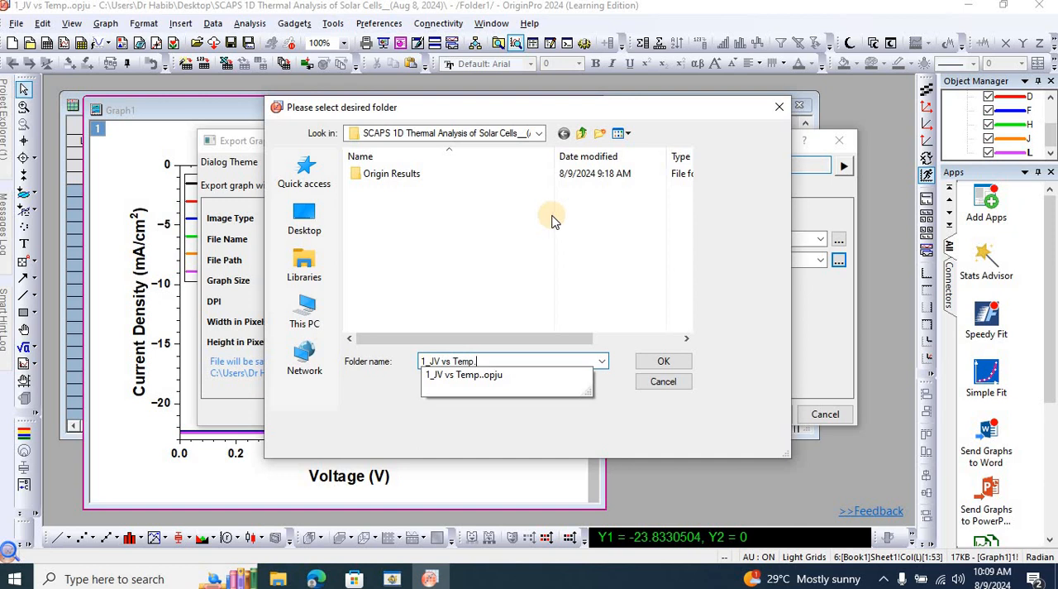
{"action": "left_click", "coordinate": [664, 362]}
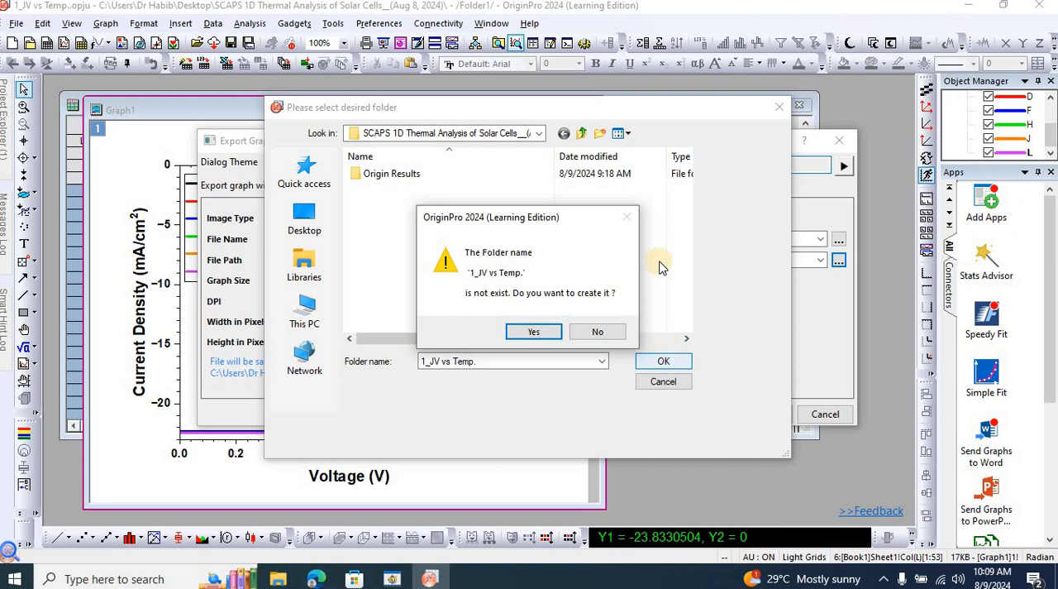
{"action": "left_click", "coordinate": [610, 332]}
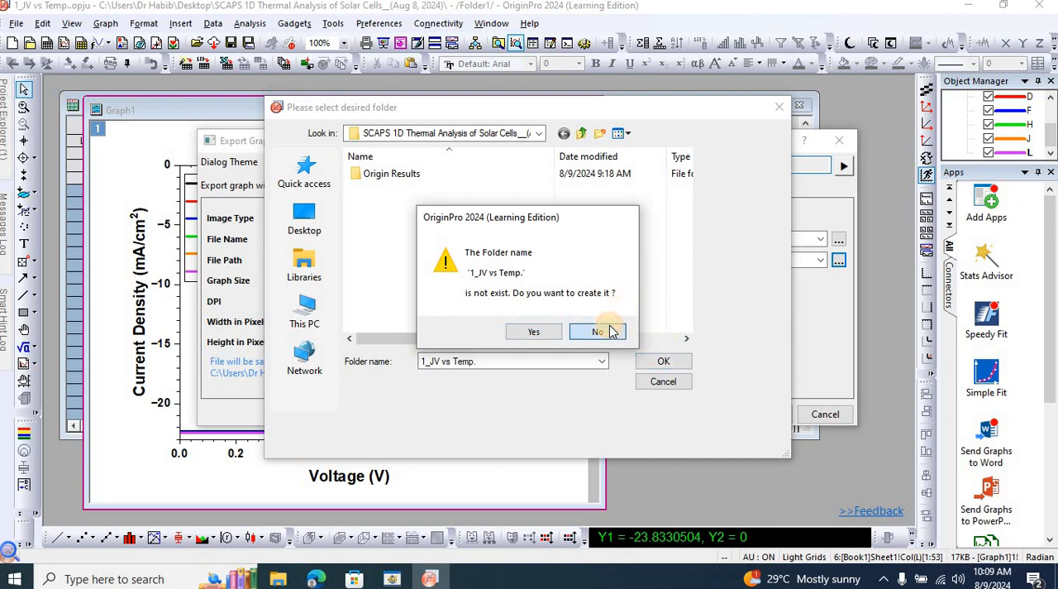
Set the export path to the Desktop folder SCAPS 1D Thermal Analysis of Solar Cells__(Aug 8, 2024).
{"action": "left_click", "coordinate": [582, 133]}
{"action": "left_click", "coordinate": [552, 201]}
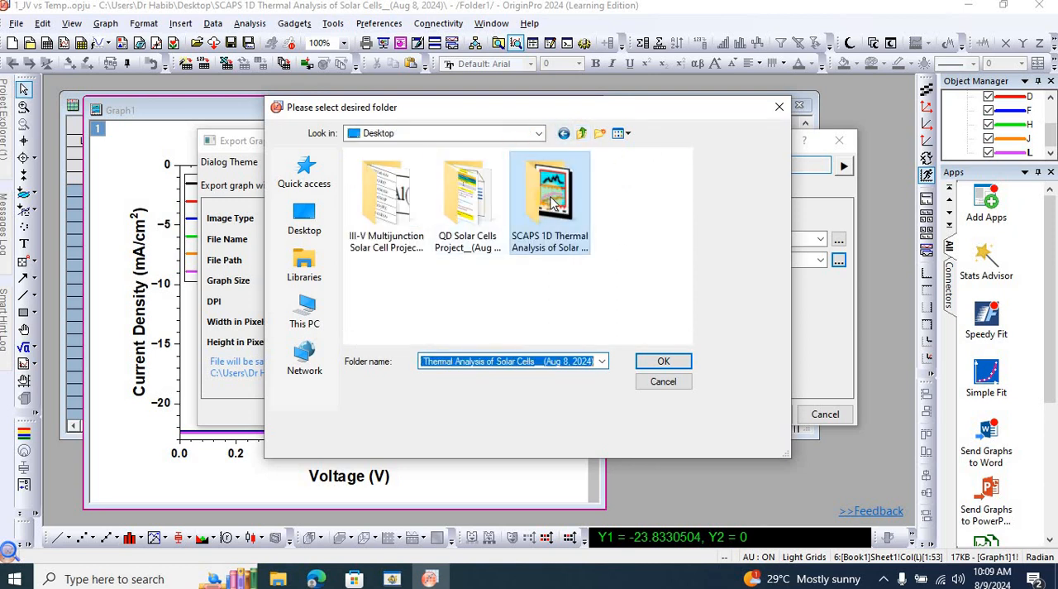
{"action": "double_click", "coordinate": [552, 201]}
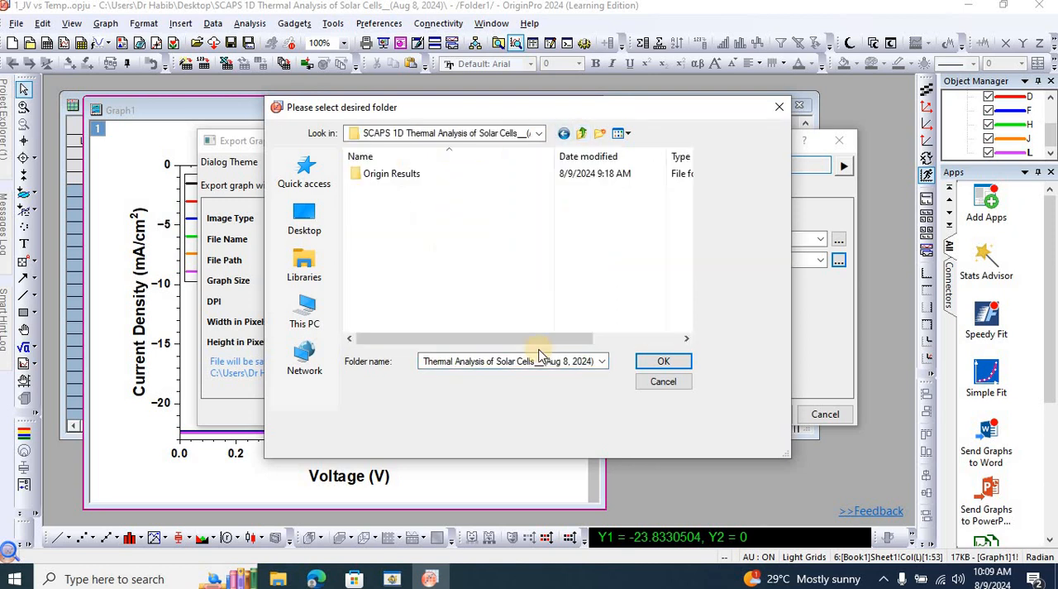
{"action": "left_click", "coordinate": [677, 361]}
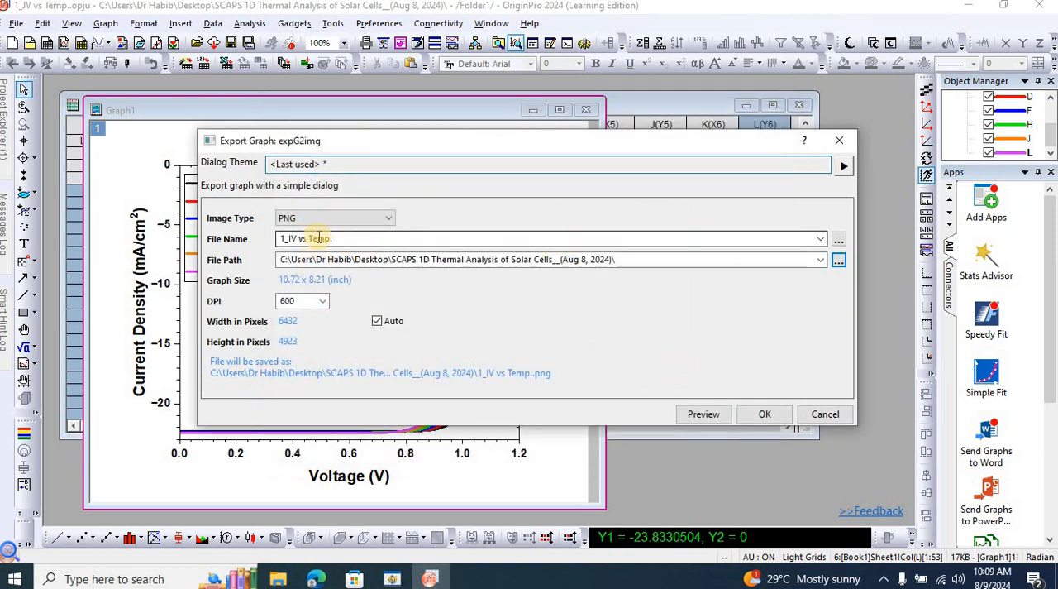
Change the export file name to 1_JV vs Temp., choose 600 DPI and export the graph as PNG.
{"action": "left_click", "coordinate": [293, 240]}
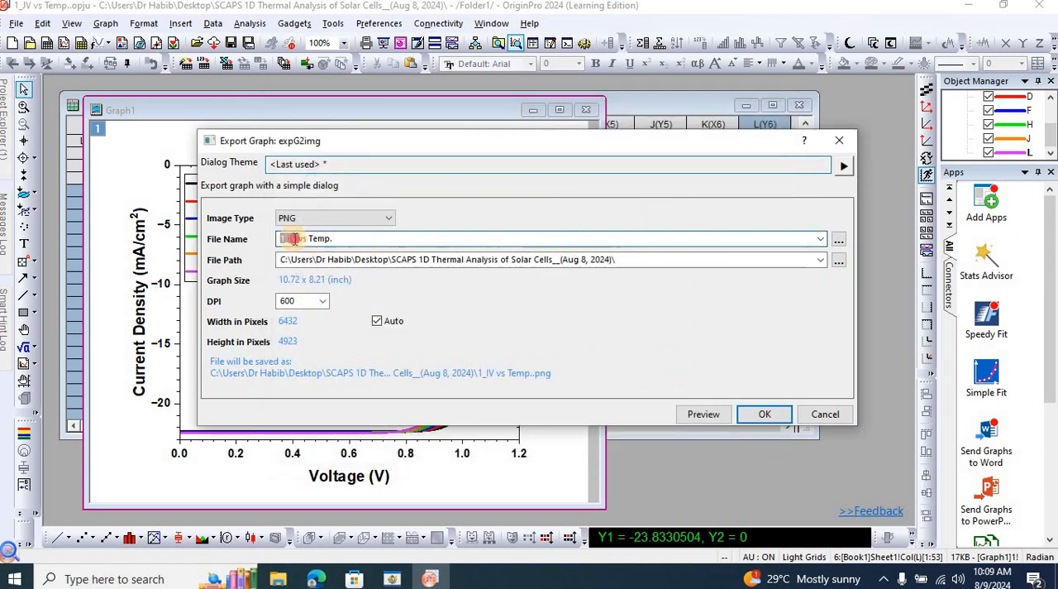
{"action": "key", "text": "Delete"}
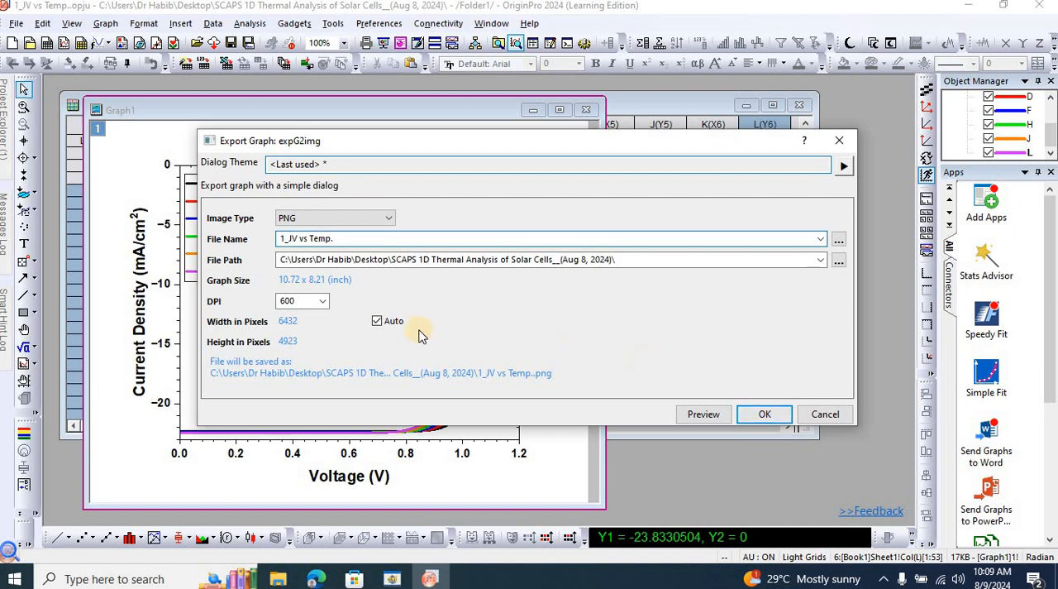
{"action": "left_click", "coordinate": [324, 301]}
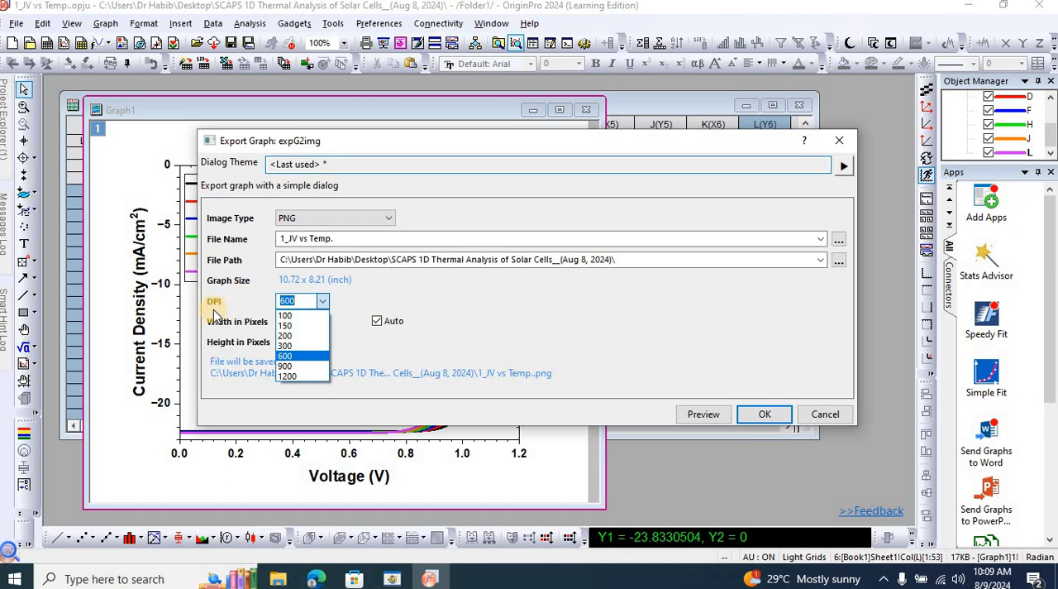
{"action": "left_click", "coordinate": [289, 357]}
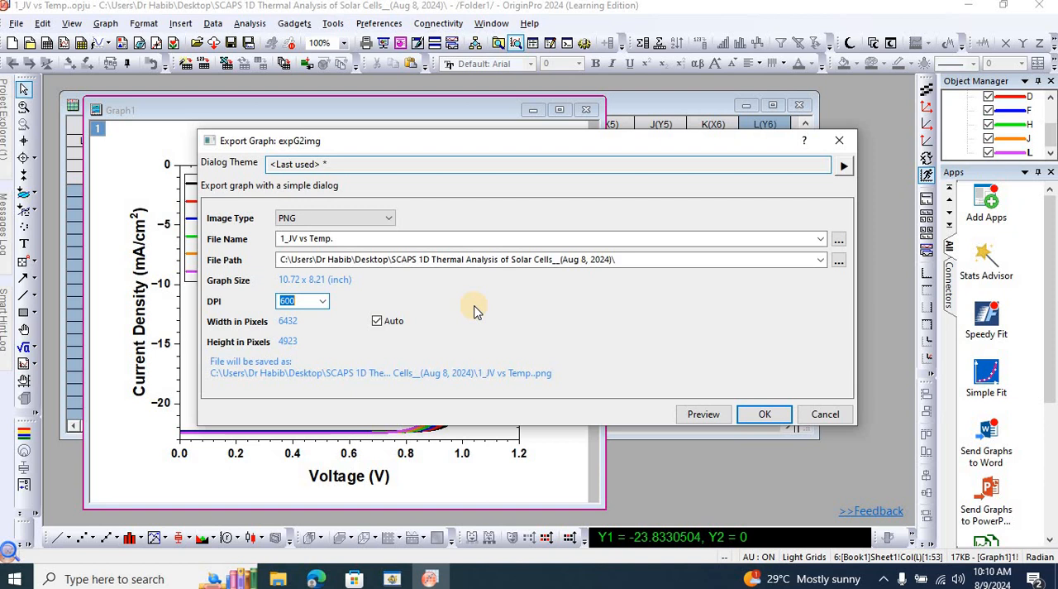
{"action": "left_click", "coordinate": [759, 413]}
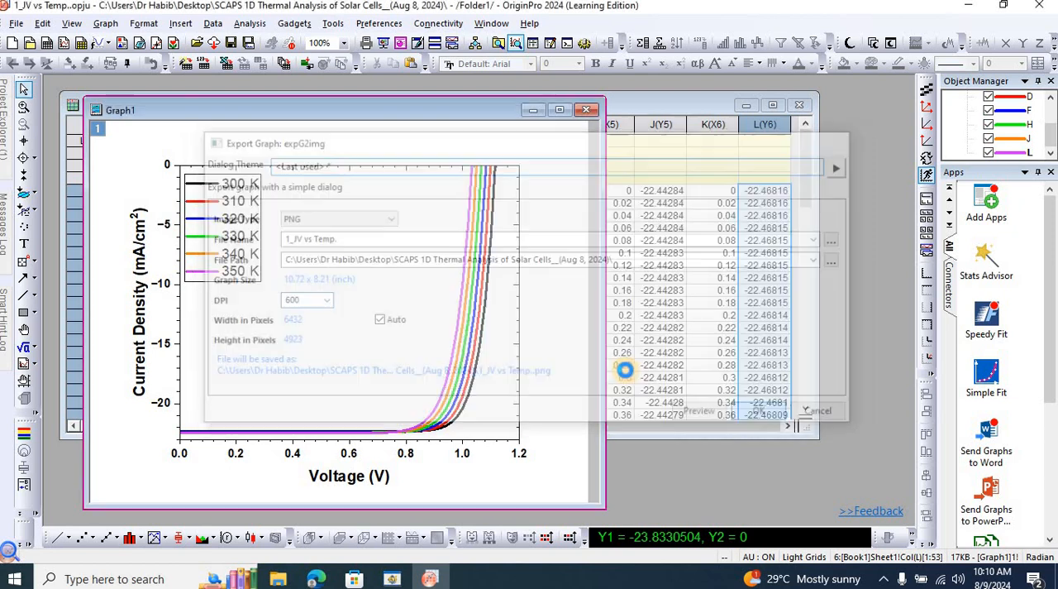
Check the exported 1_JV vs Temp. PNG from its folder in File Explorer, close it and return to Origin.
{"action": "left_click", "coordinate": [283, 579]}
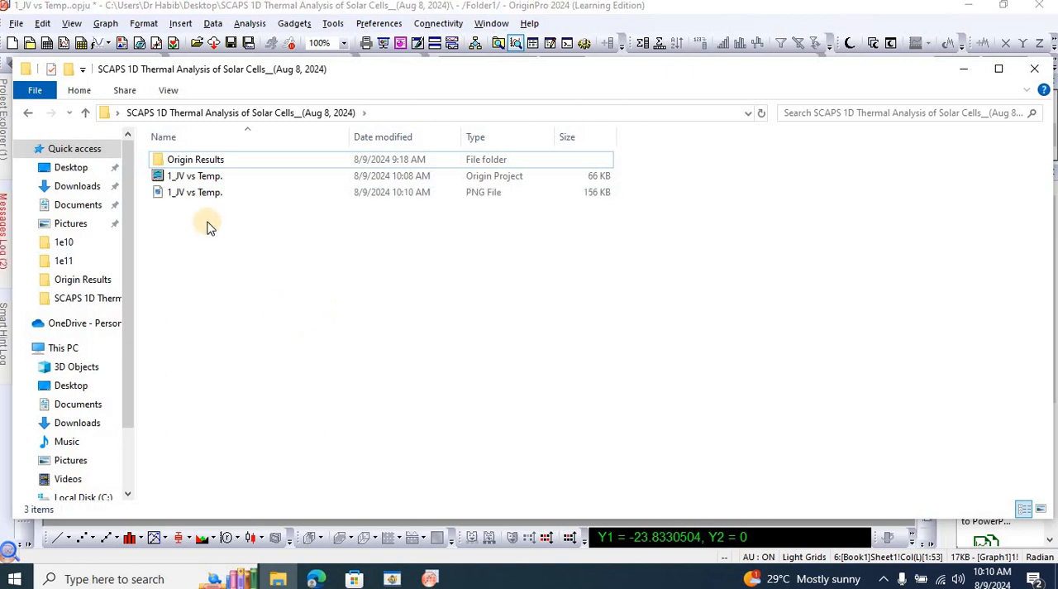
{"action": "double_click", "coordinate": [196, 193]}
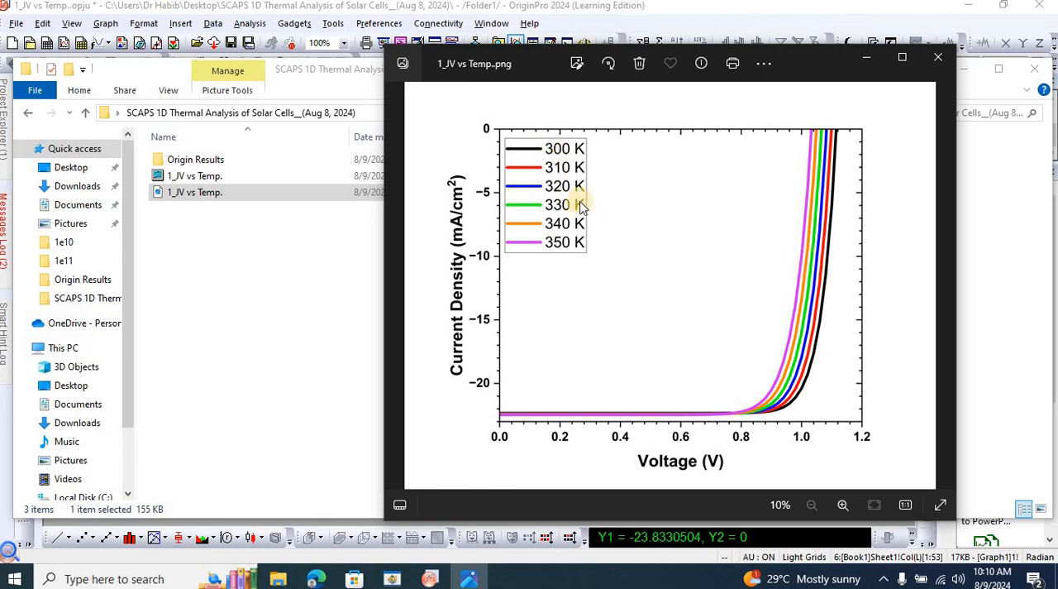
{"action": "left_click", "coordinate": [939, 58]}
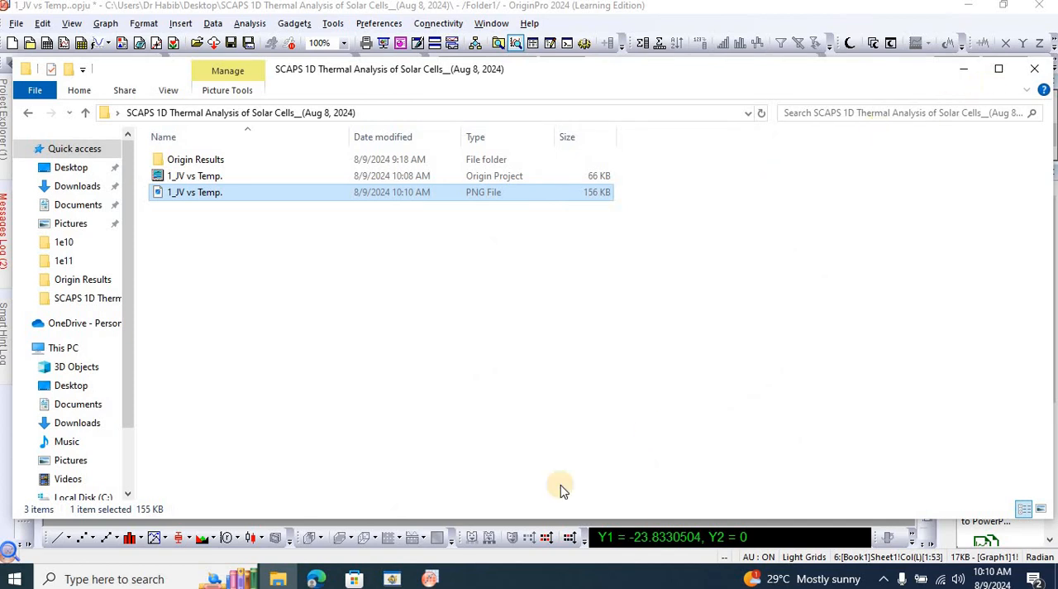
{"action": "left_click", "coordinate": [442, 580]}
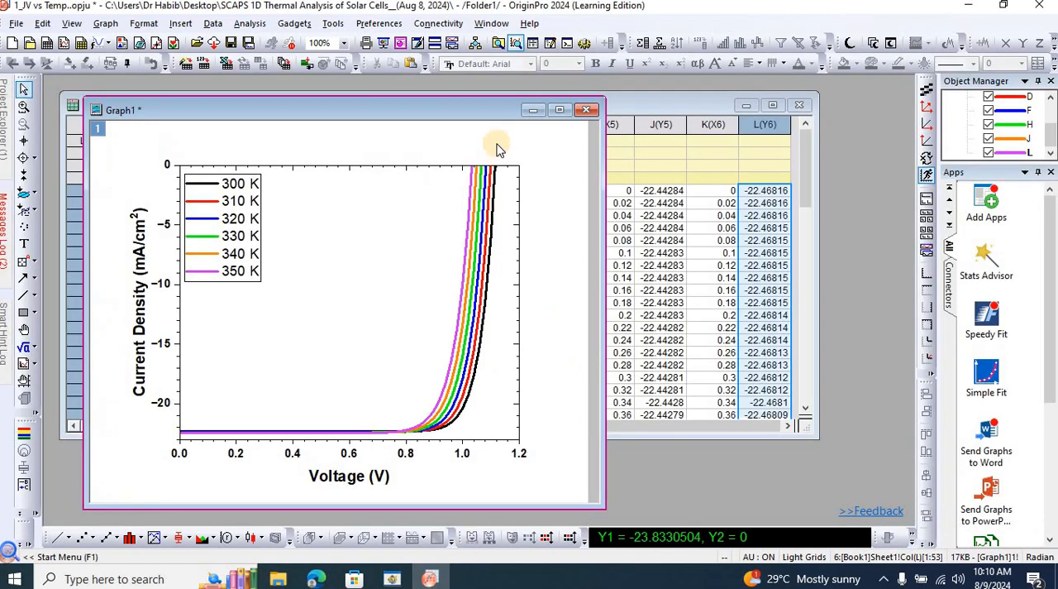
Move the graph window to uncover the worksheet, save the project and close Origin.
{"action": "left_click_drag", "start_coordinate": [461, 122], "coordinate": [669, 166]}
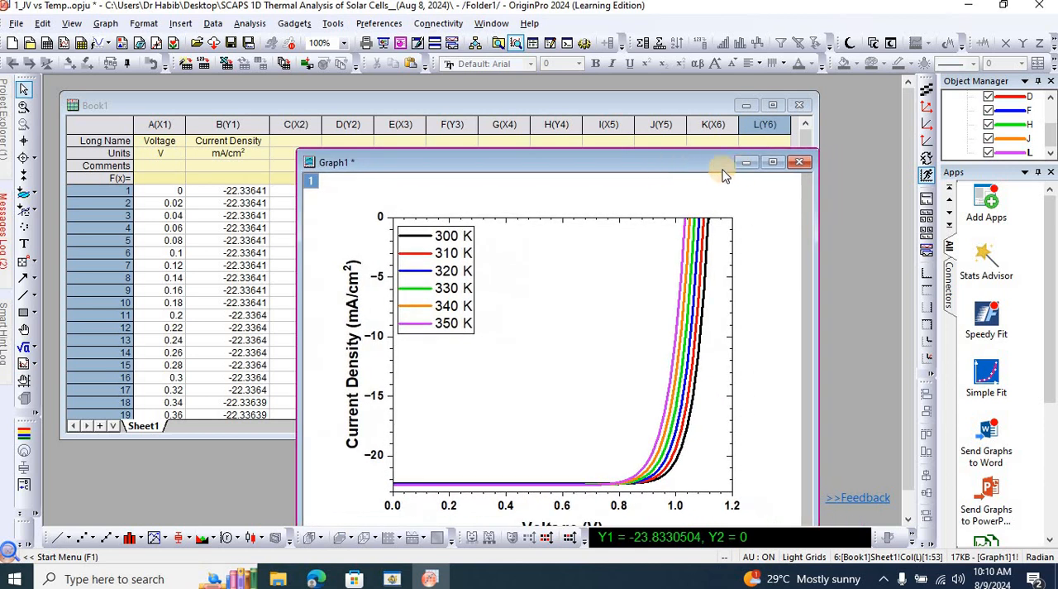
{"action": "key", "text": "ctrl+s"}
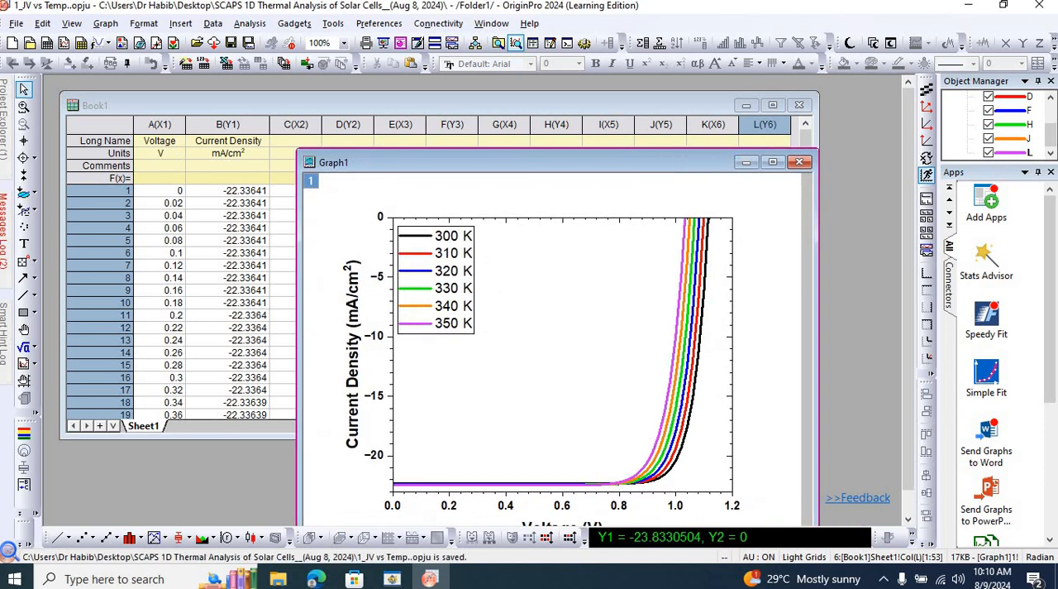
{"action": "left_click", "coordinate": [1040, 10]}
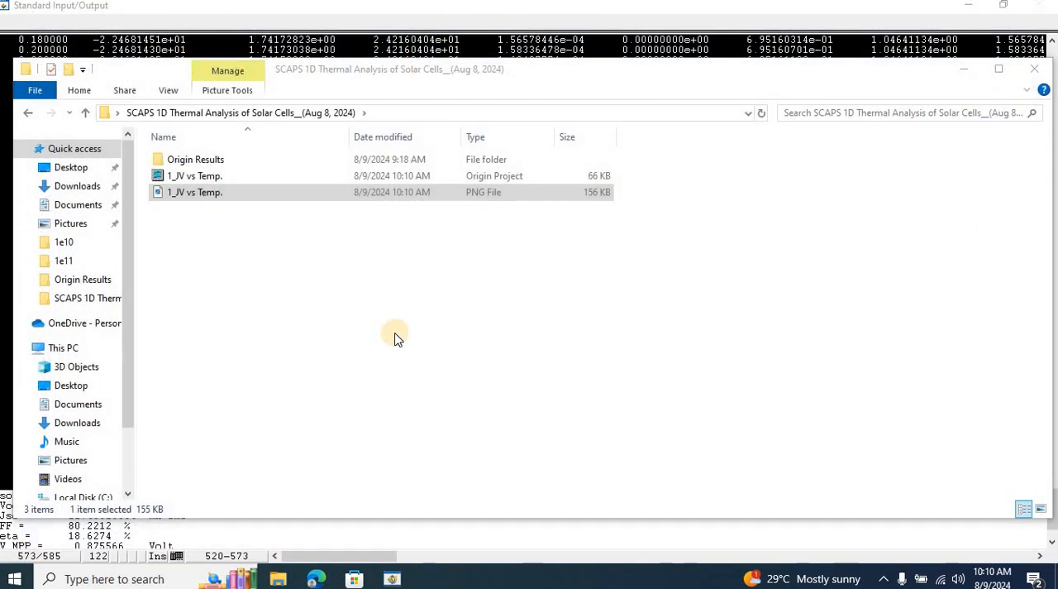
Minimize the SCAPS text output window, return to the action panel and open the recorder results.
{"action": "left_click", "coordinate": [835, 12]}
{"action": "left_click", "coordinate": [966, 7]}
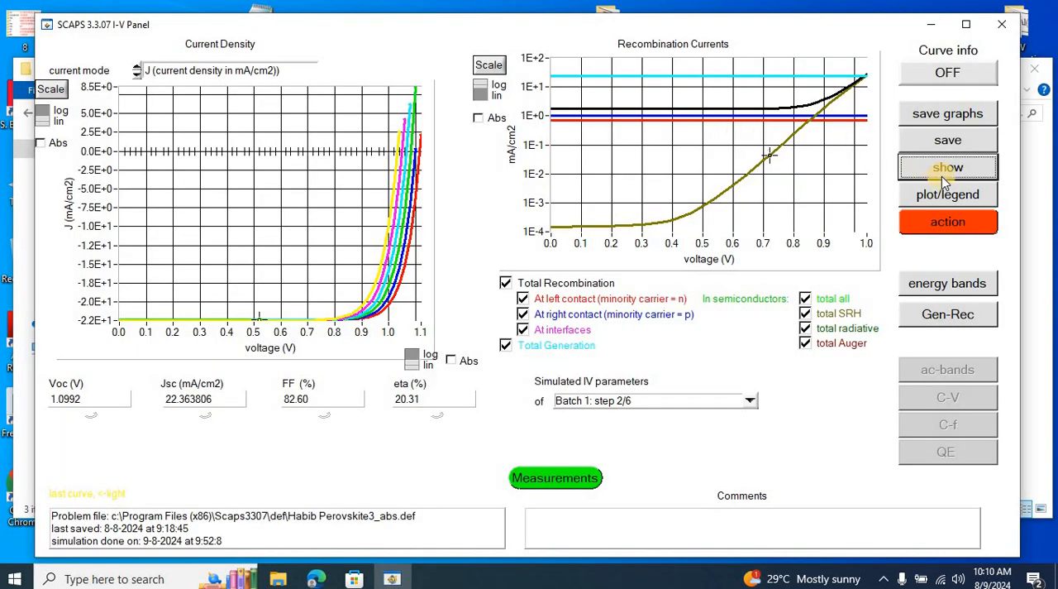
{"action": "left_click", "coordinate": [951, 221]}
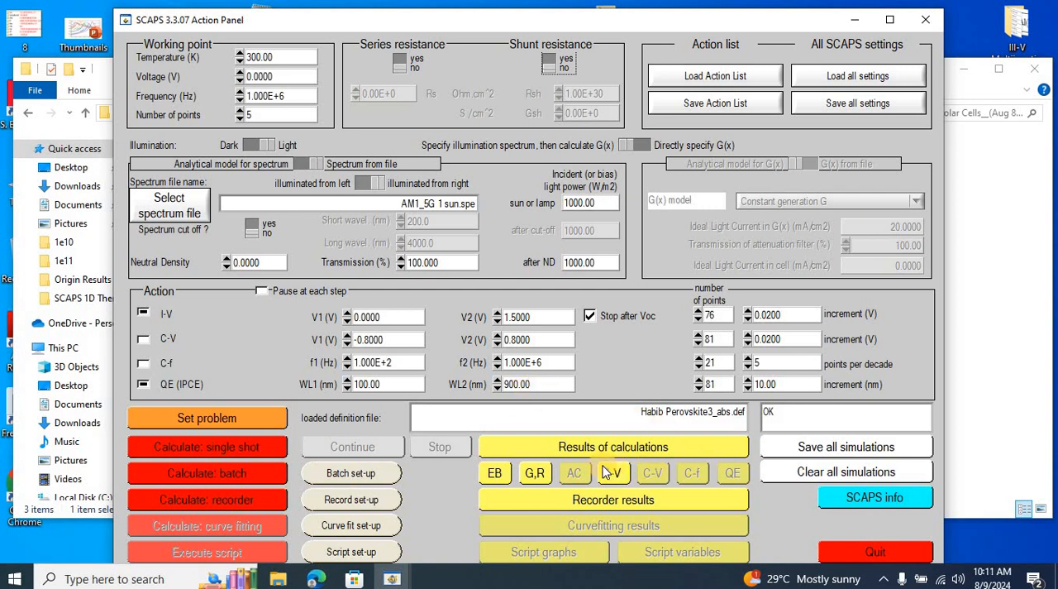
{"action": "left_click", "coordinate": [604, 500]}
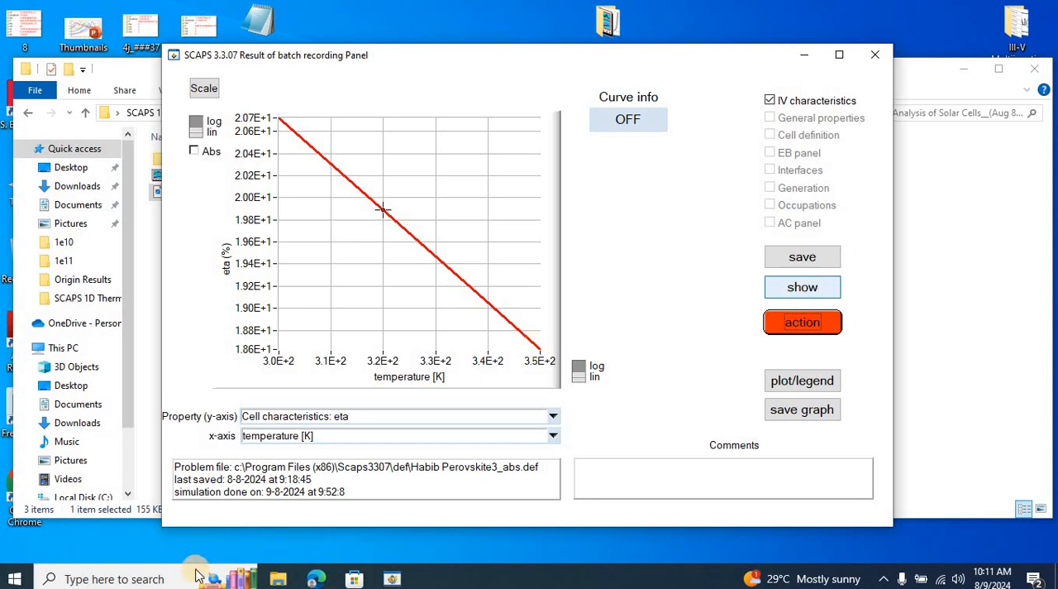
Search Windows for Origin and launch Origin 2024 with a new project.
{"action": "left_click", "coordinate": [160, 579]}
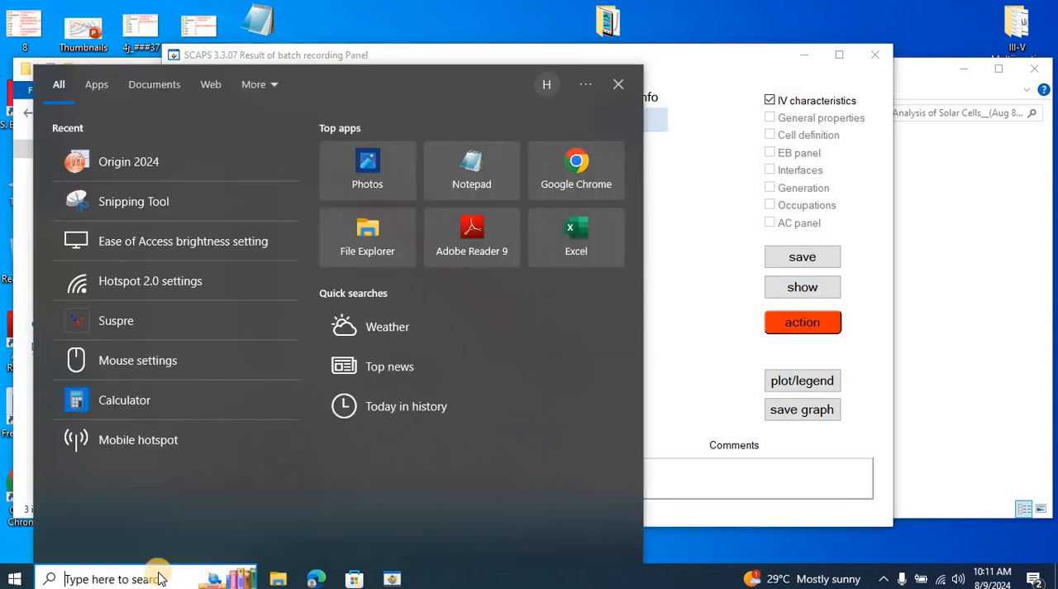
{"action": "type", "text": "oringi"}
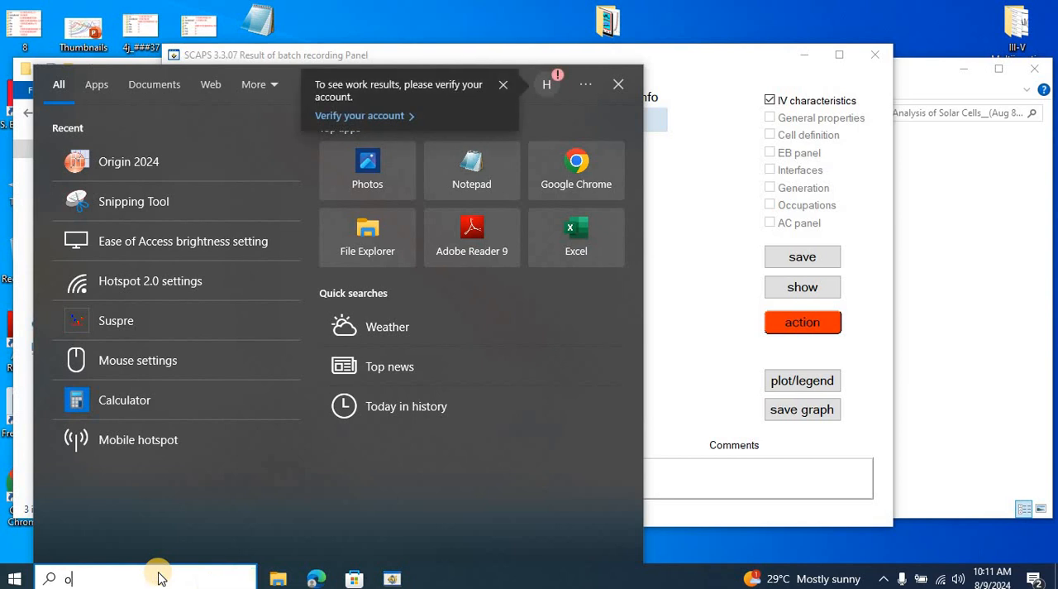
{"action": "key", "text": "BackSpace"}
{"action": "key", "text": "BackSpace"}
{"action": "key", "text": "BackSpace"}
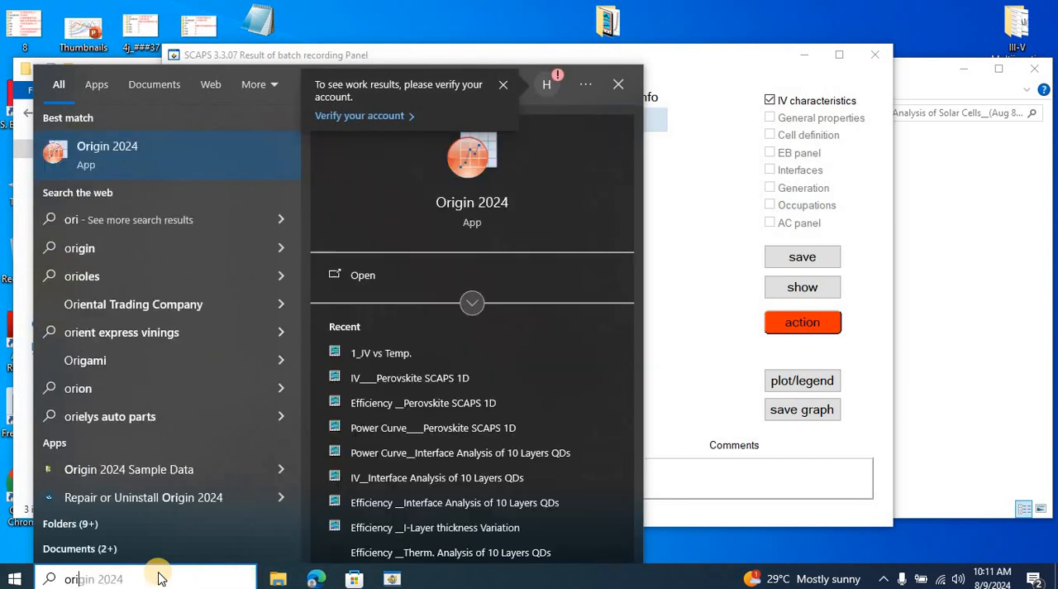
{"action": "type", "text": "gin"}
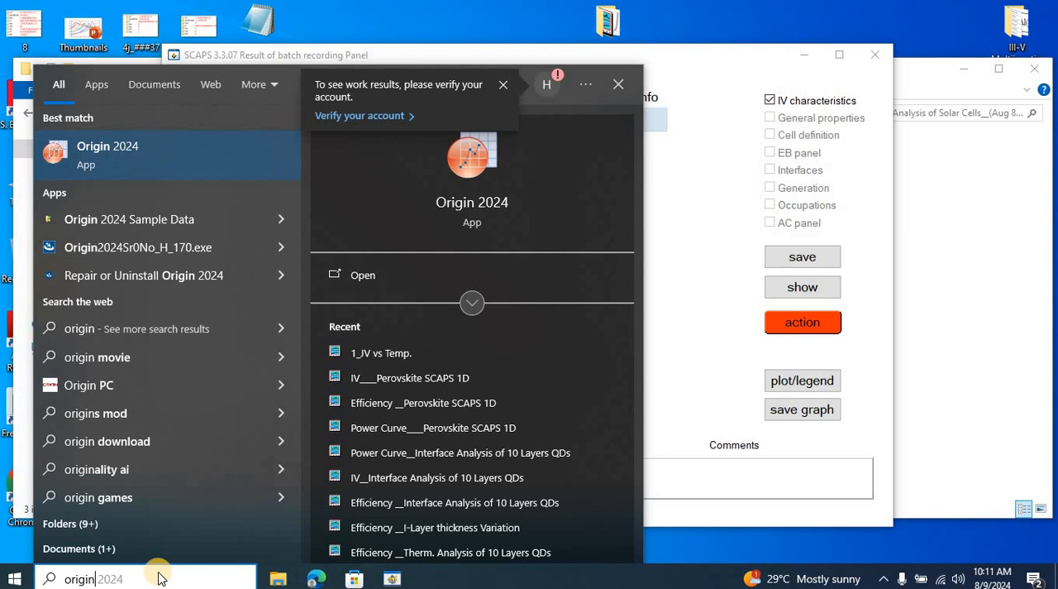
{"action": "key", "text": "Return"}
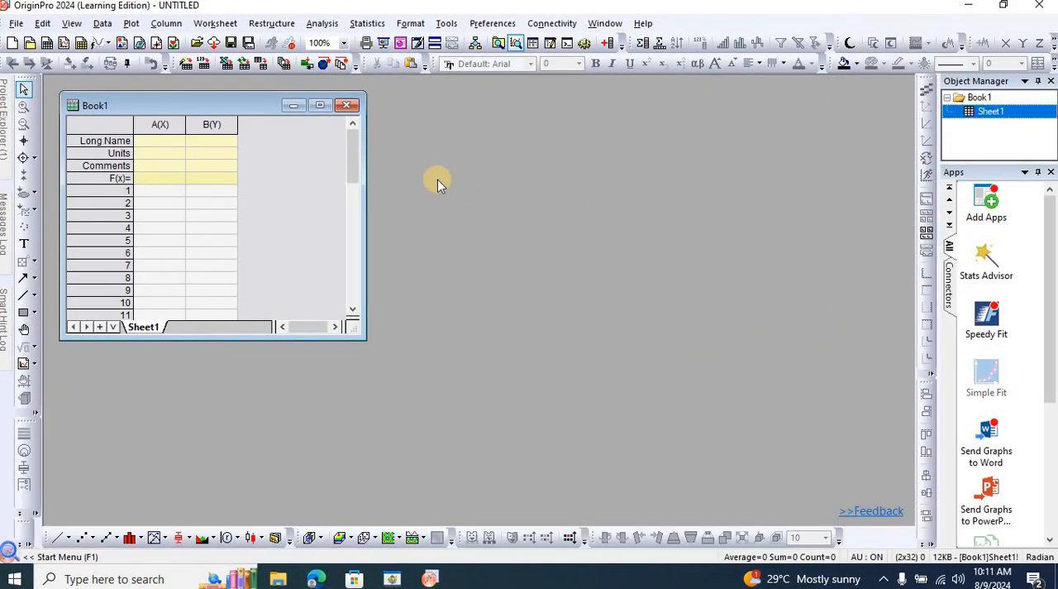
Enlarge the Book1 window and add one column to the end of the worksheet.
{"action": "left_click_drag", "start_coordinate": [364, 335], "coordinate": [562, 470]}
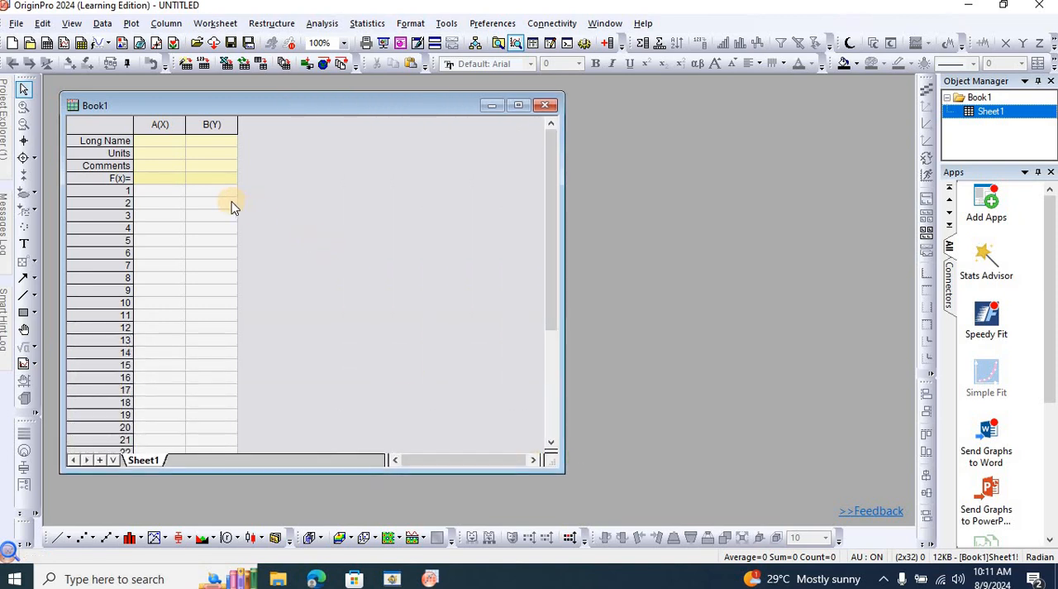
{"action": "left_click", "coordinate": [174, 194]}
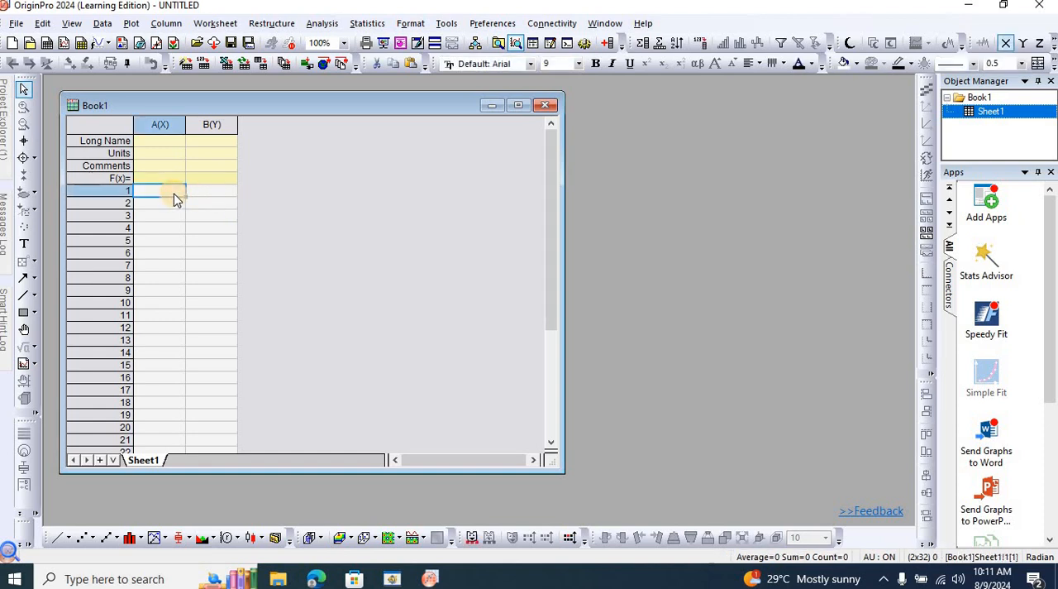
{"action": "left_click", "coordinate": [214, 123]}
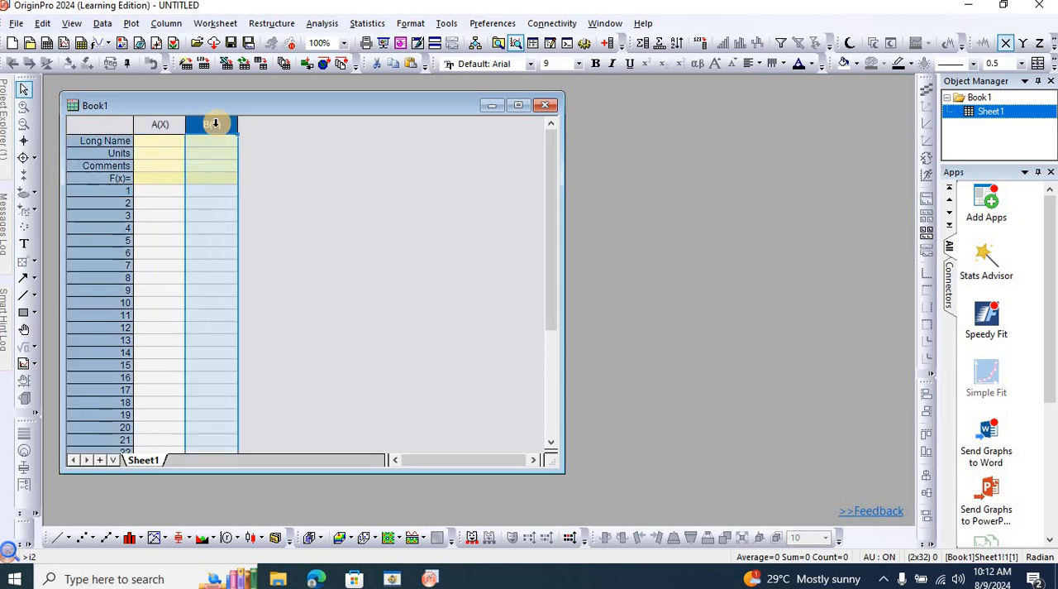
{"action": "key", "text": "ctrl+d"}
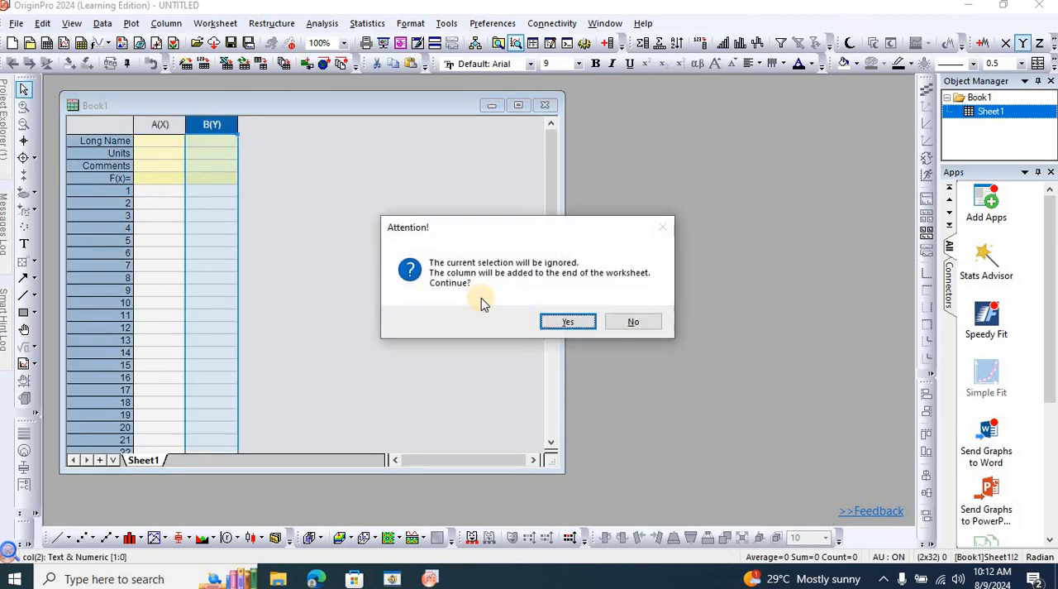
{"action": "left_click", "coordinate": [567, 323]}
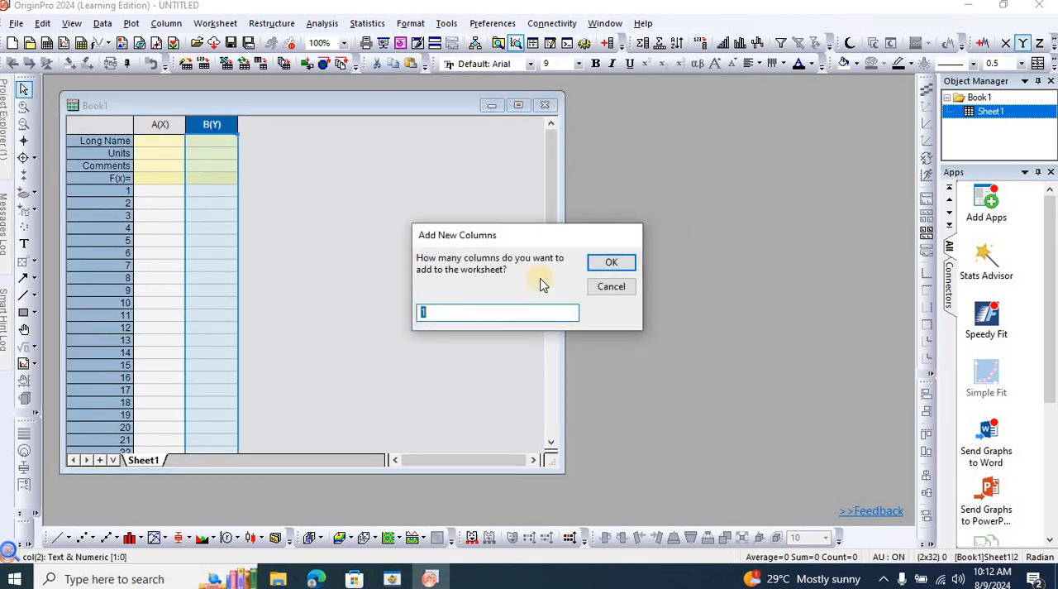
{"action": "left_click", "coordinate": [611, 262]}
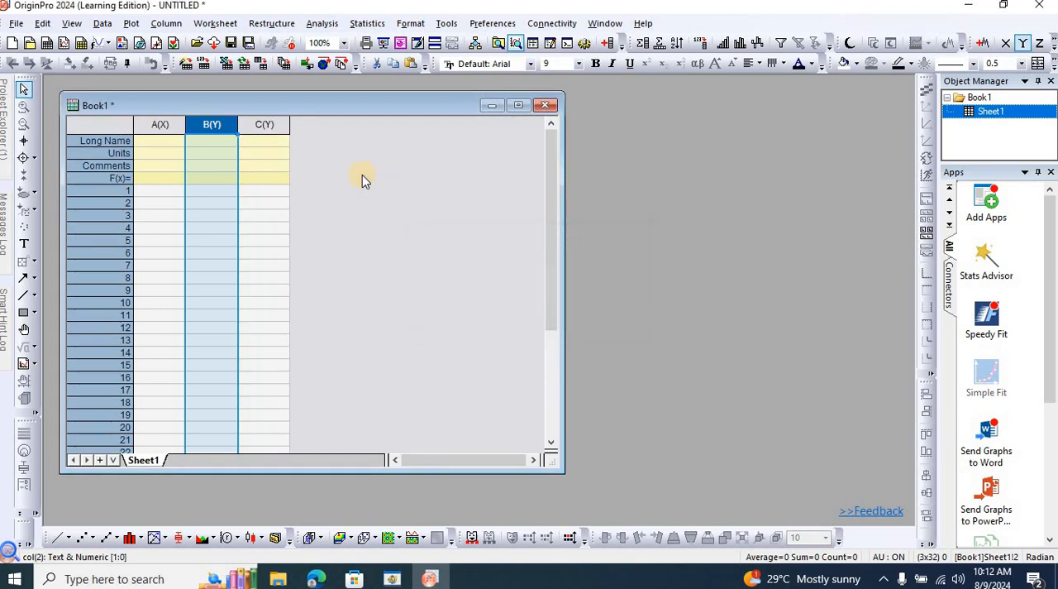
Give column A the long name Temperature and the unit K, and widen it to fit the name.
{"action": "left_click", "coordinate": [170, 192]}
{"action": "left_click", "coordinate": [168, 141]}
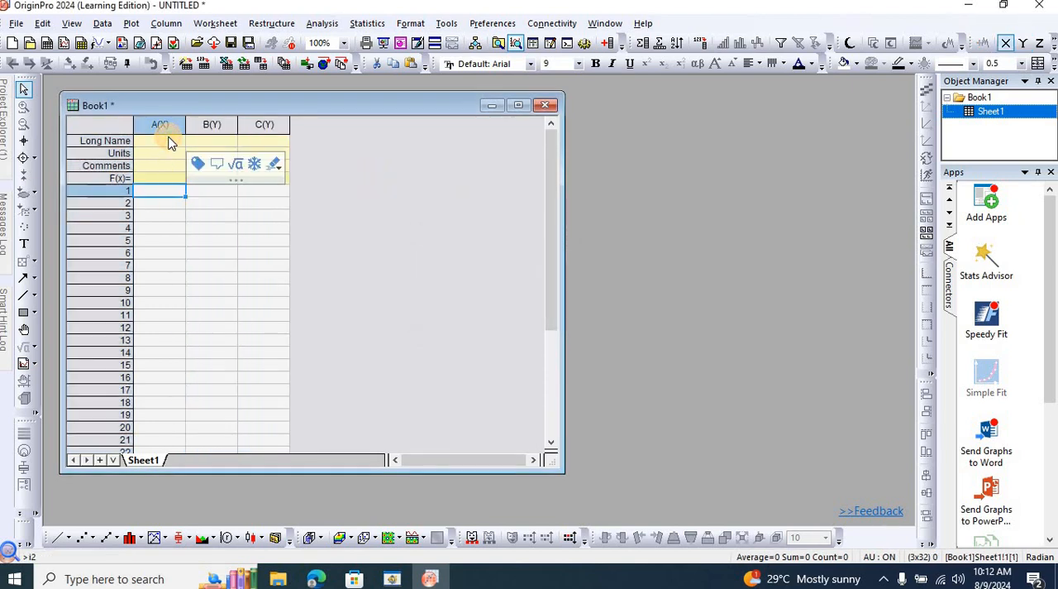
{"action": "type", "text": "Tem"}
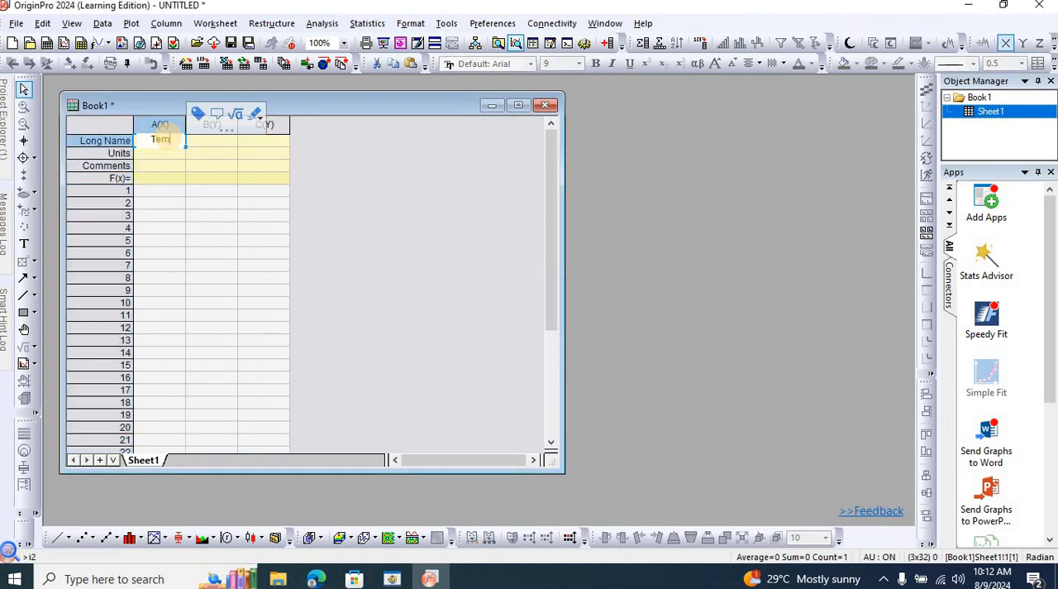
{"action": "type", "text": "perature"}
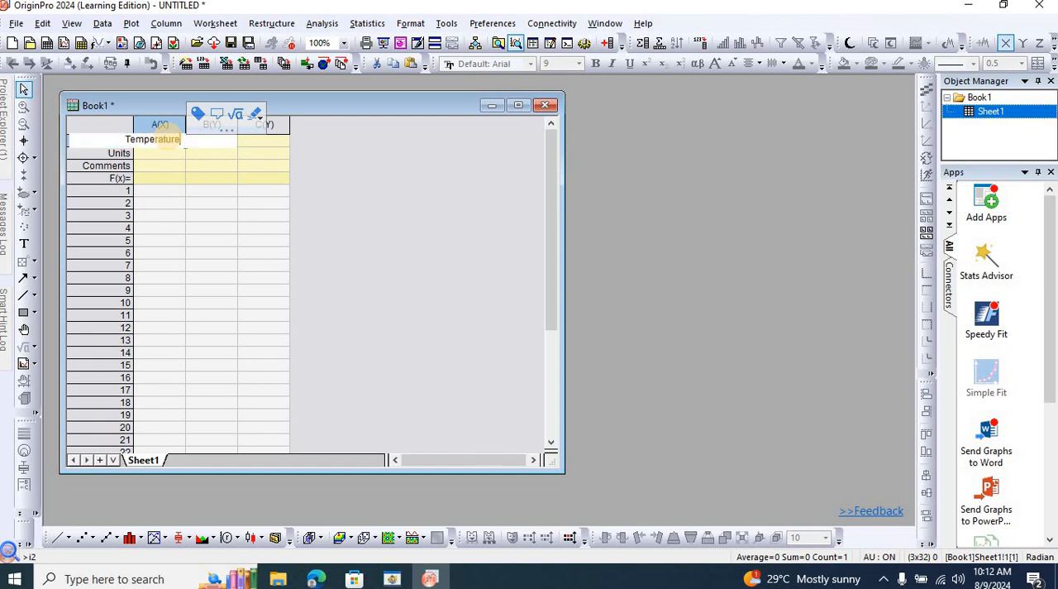
{"action": "key", "text": "Return"}
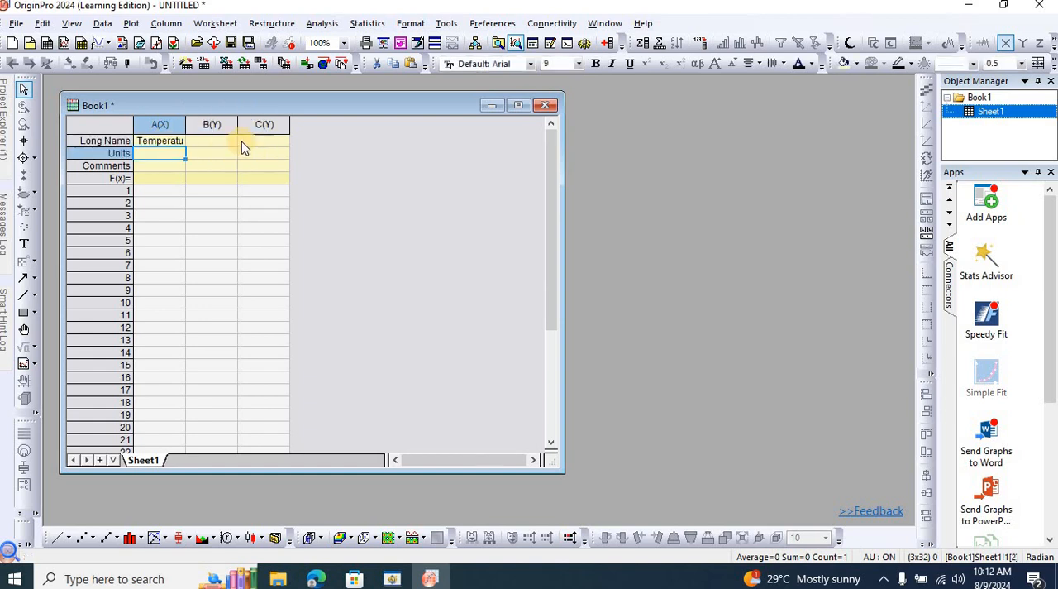
{"action": "left_click_drag", "start_coordinate": [188, 125], "coordinate": [273, 136]}
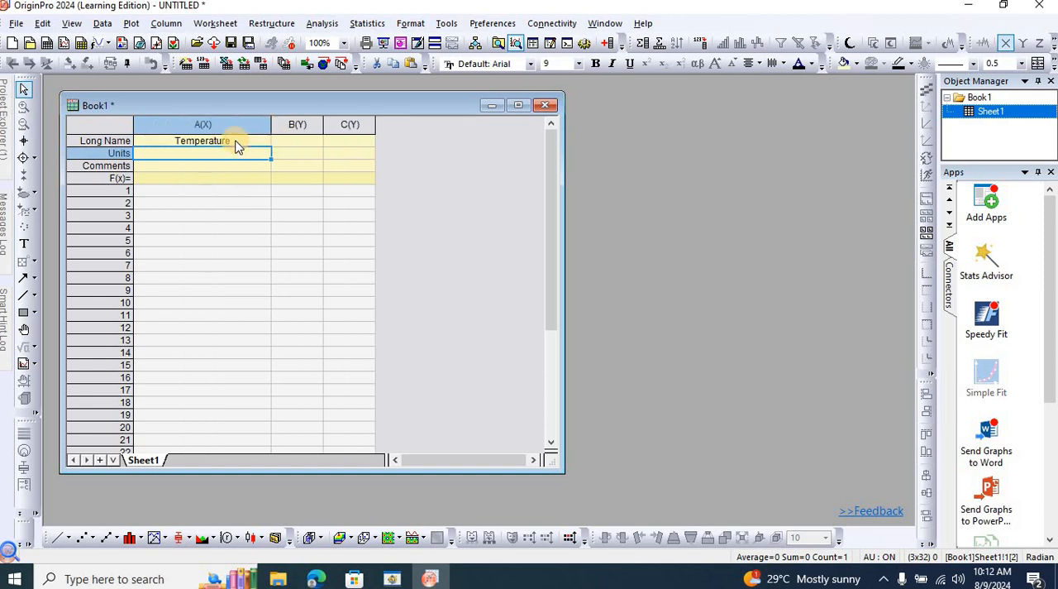
{"action": "type", "text": "K"}
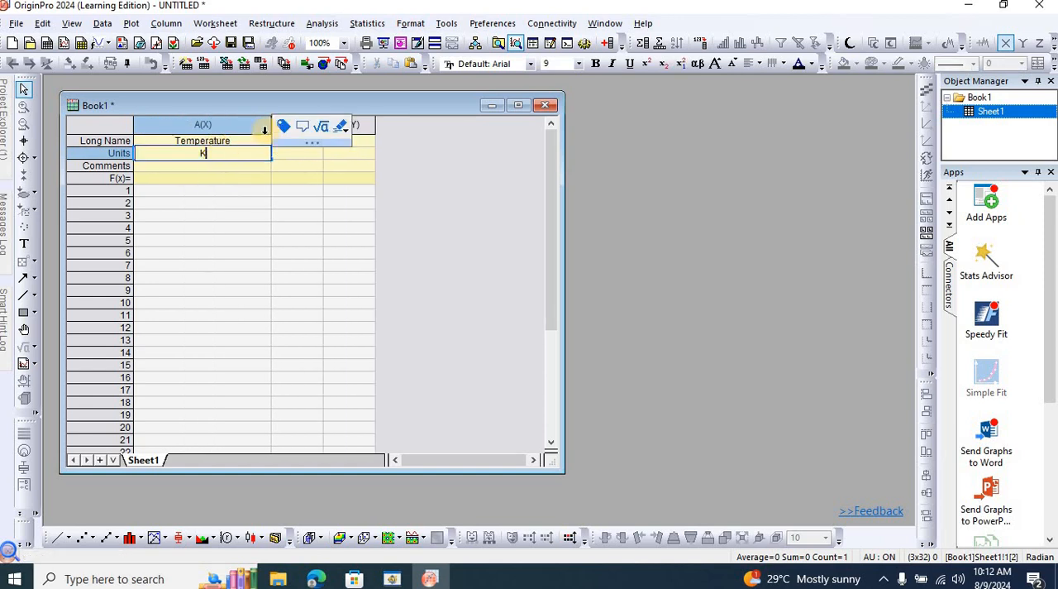
{"action": "left_click", "coordinate": [454, 147]}
Give column B the long name Efficiency.
{"action": "left_click", "coordinate": [301, 142]}
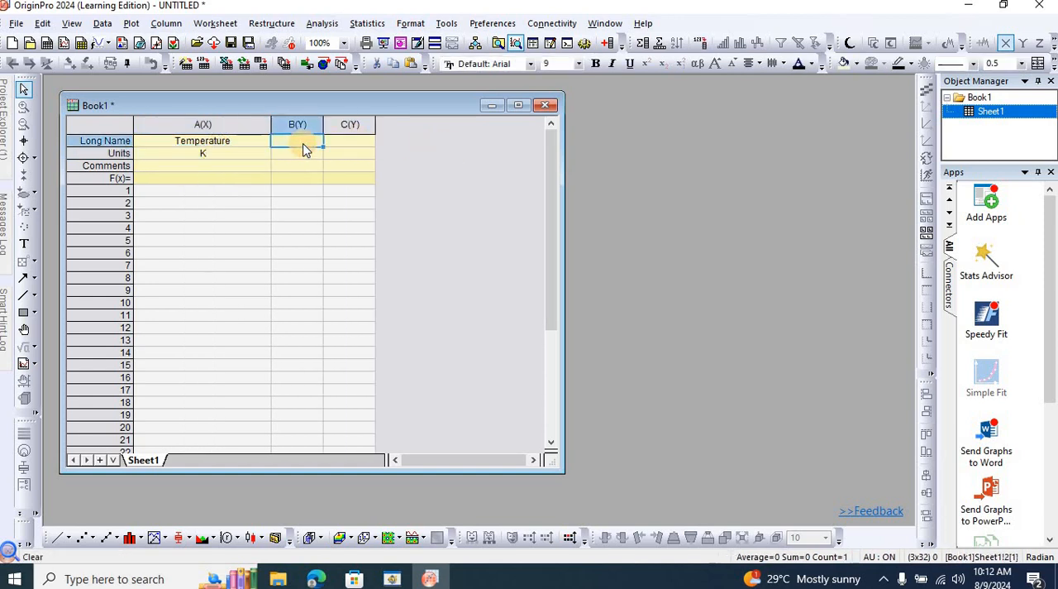
{"action": "type", "text": "E"}
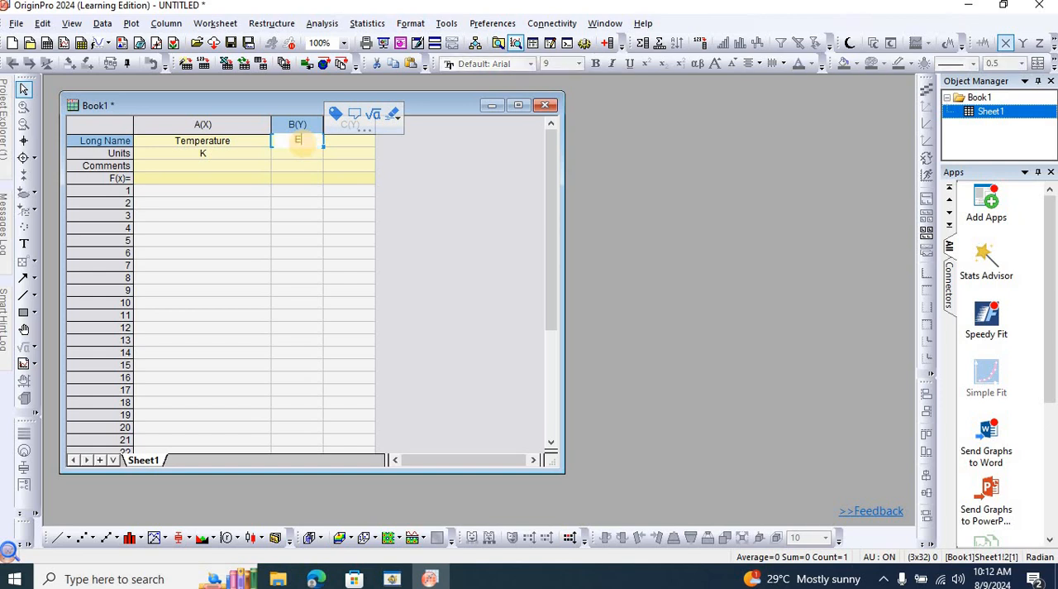
{"action": "type", "text": "ffi"}
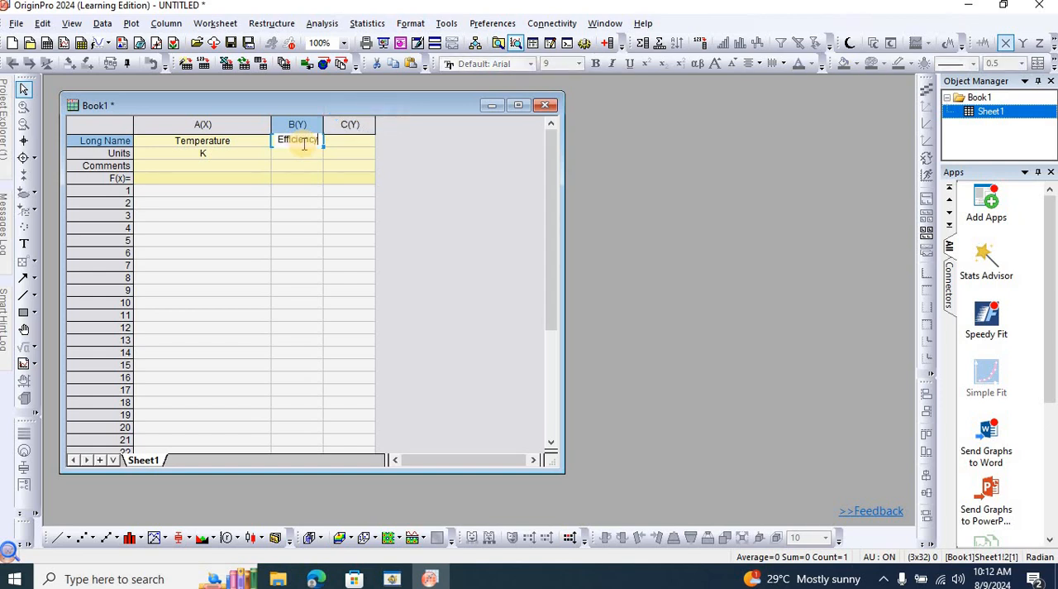
{"action": "type", "text": "ciency"}
{"action": "left_click", "coordinate": [460, 171]}
Give column C the long name Fill Factor and widen columns C and B.
{"action": "left_click", "coordinate": [359, 143]}
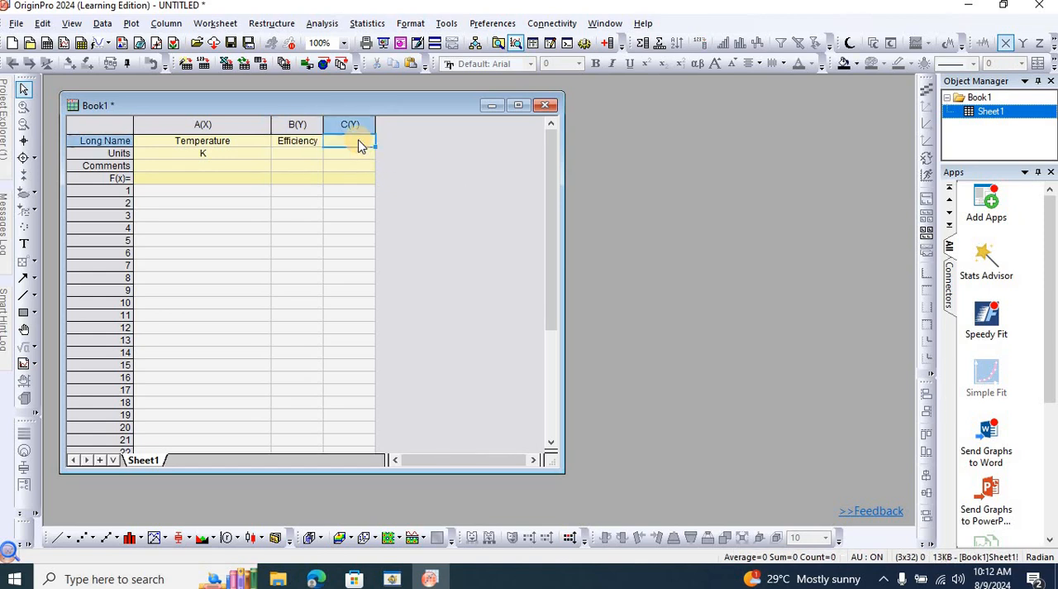
{"action": "type", "text": "Fill"}
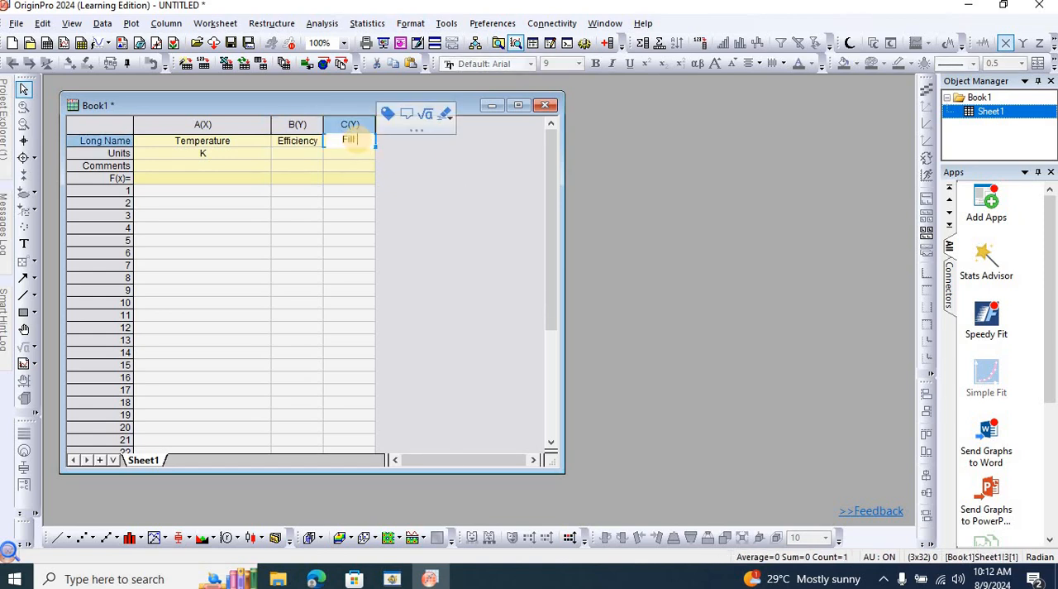
{"action": "type", "text": " Factor"}
{"action": "left_click", "coordinate": [444, 176]}
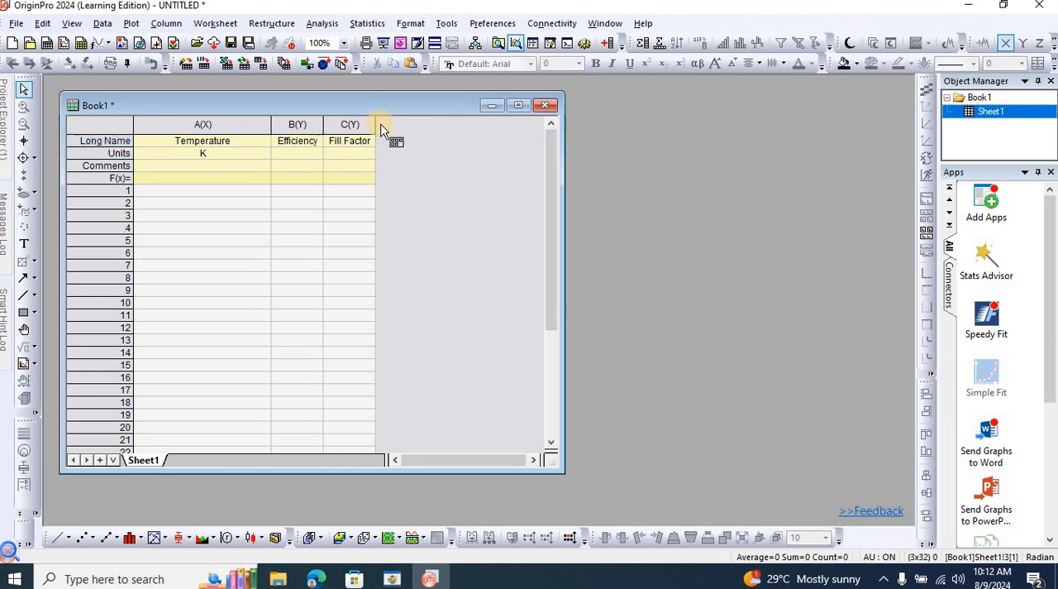
{"action": "left_click_drag", "start_coordinate": [375, 124], "coordinate": [416, 124]}
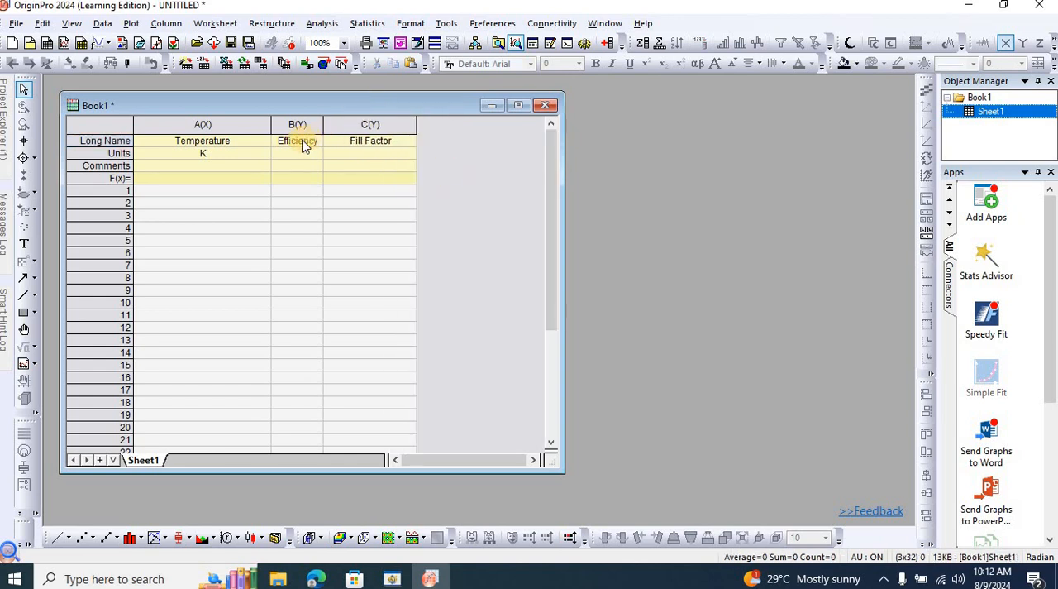
{"action": "left_click_drag", "start_coordinate": [323, 125], "coordinate": [340, 124]}
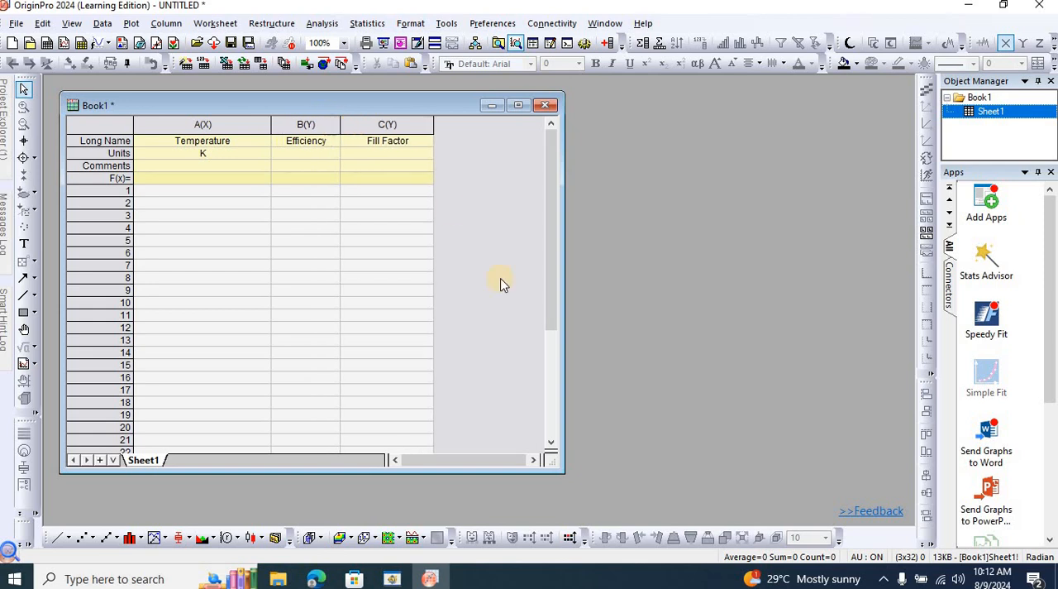
Switch to SCAPS, show the batch recording results as text and select all six rows of recorded data from 300 to 350 K.
{"action": "left_click", "coordinate": [430, 579]}
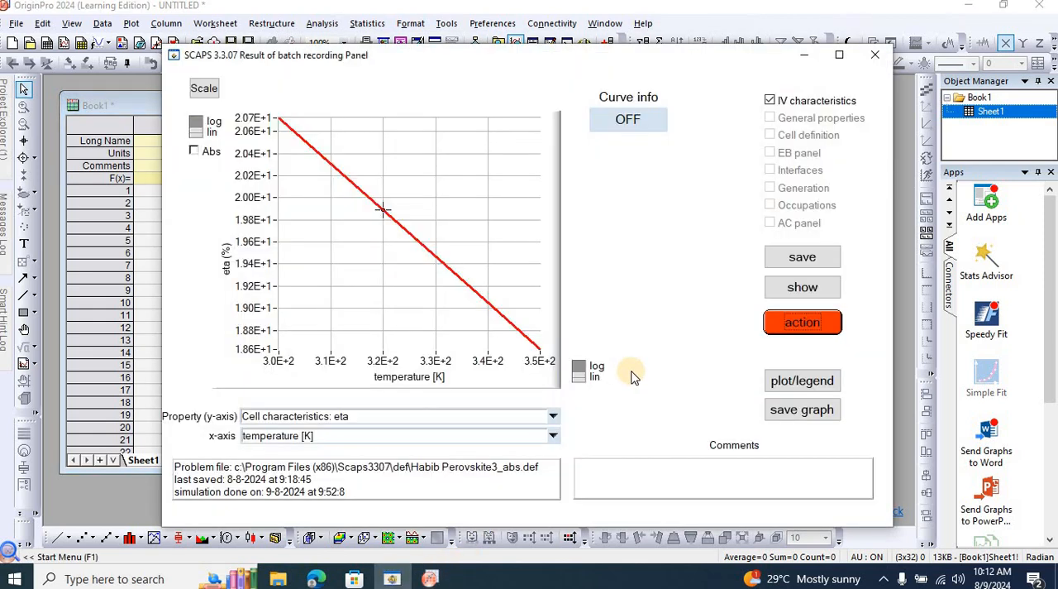
{"action": "left_click", "coordinate": [794, 287]}
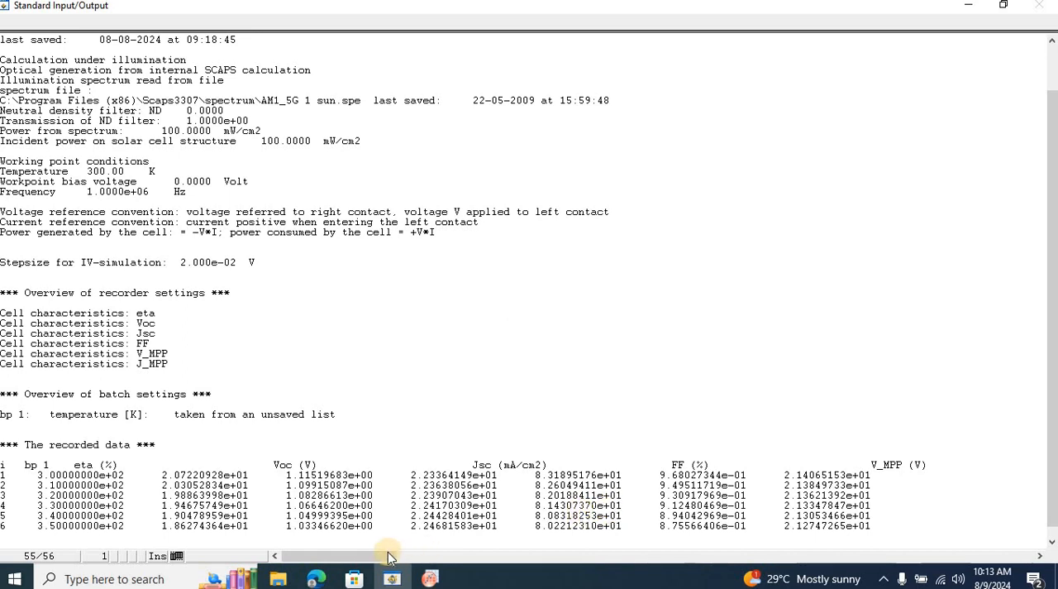
{"action": "left_click_drag", "start_coordinate": [393, 554], "coordinate": [418, 558]}
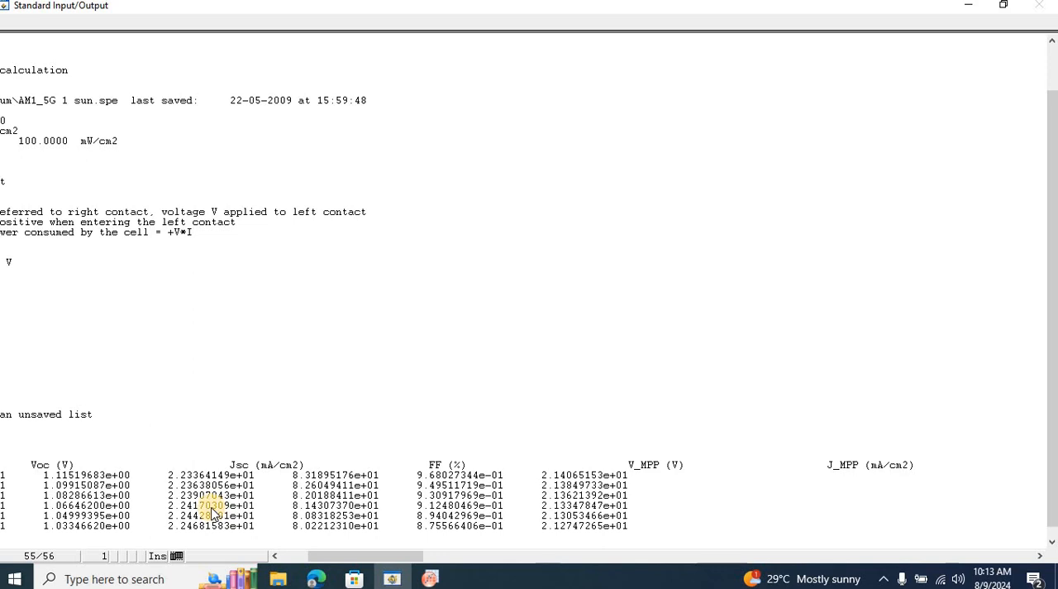
{"action": "left_click_drag", "start_coordinate": [323, 556], "coordinate": [281, 559]}
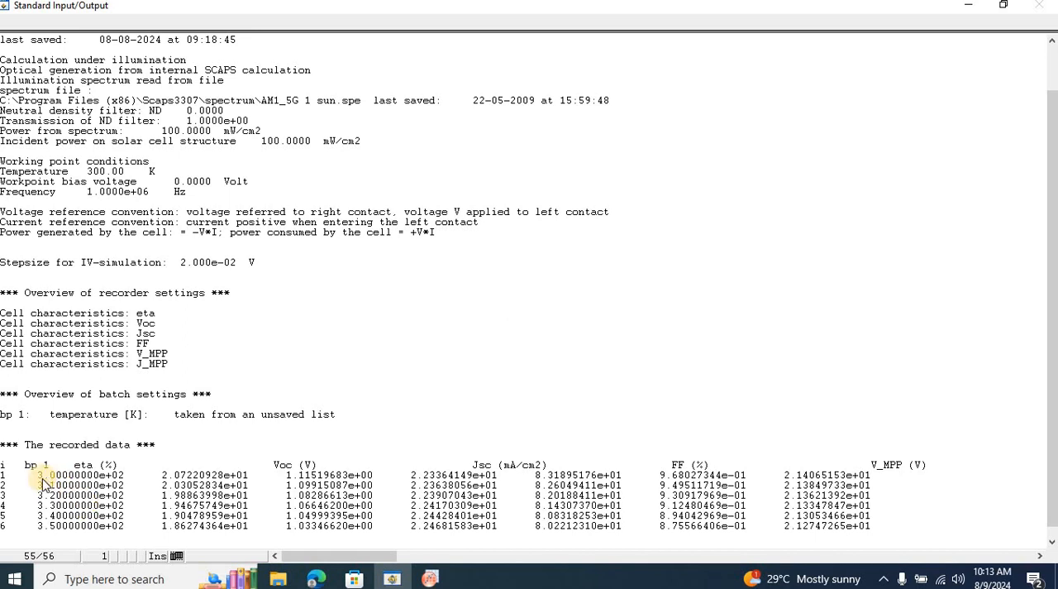
{"action": "left_click_drag", "start_coordinate": [37, 475], "coordinate": [909, 534]}
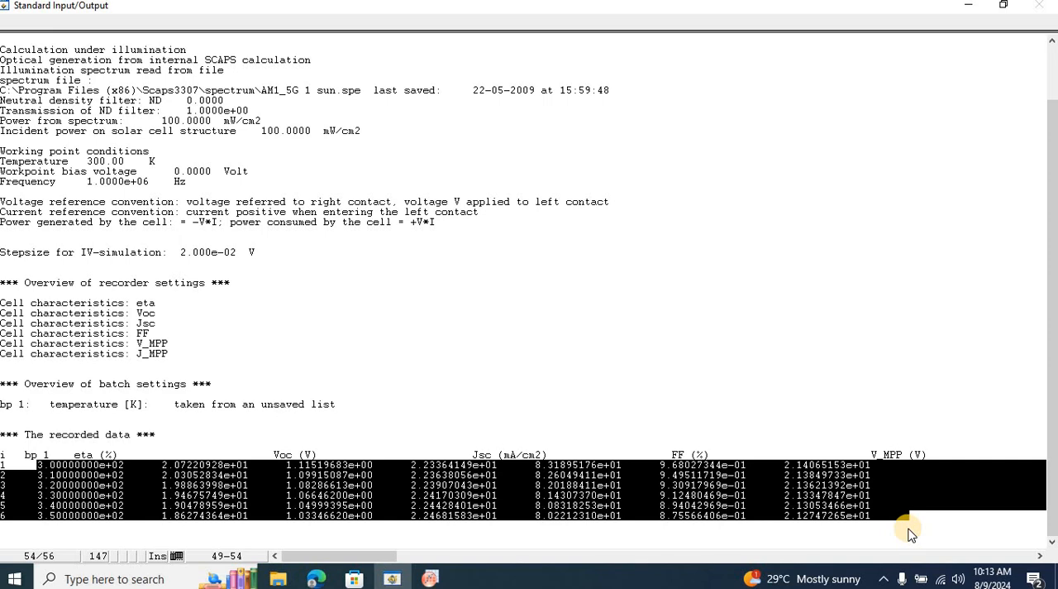
Return to Origin, widen the Book1 window and add four more columns to the end of the worksheet.
{"action": "left_click", "coordinate": [430, 579]}
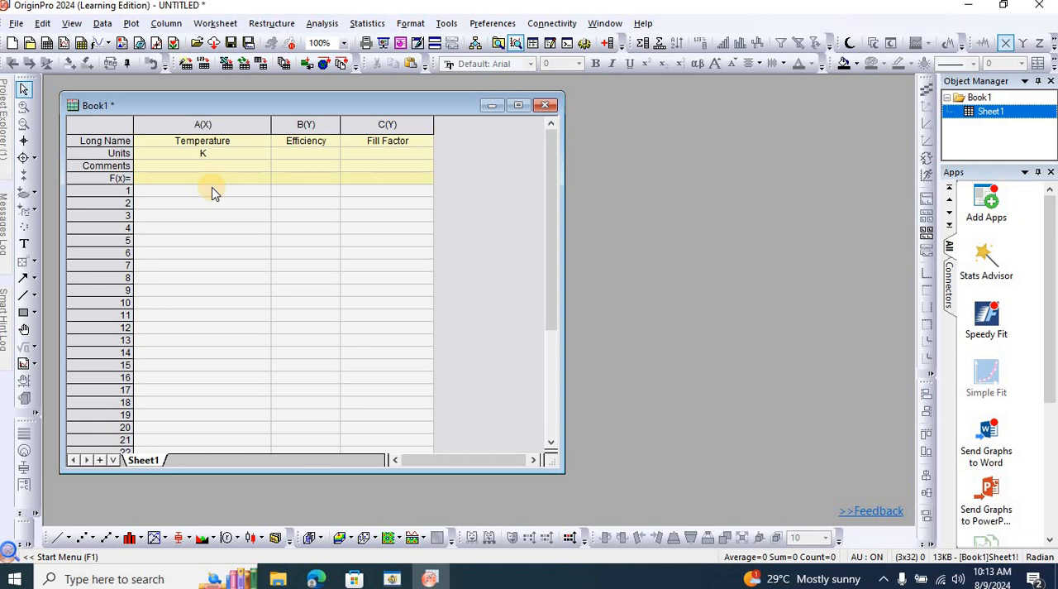
{"action": "left_click", "coordinate": [416, 124]}
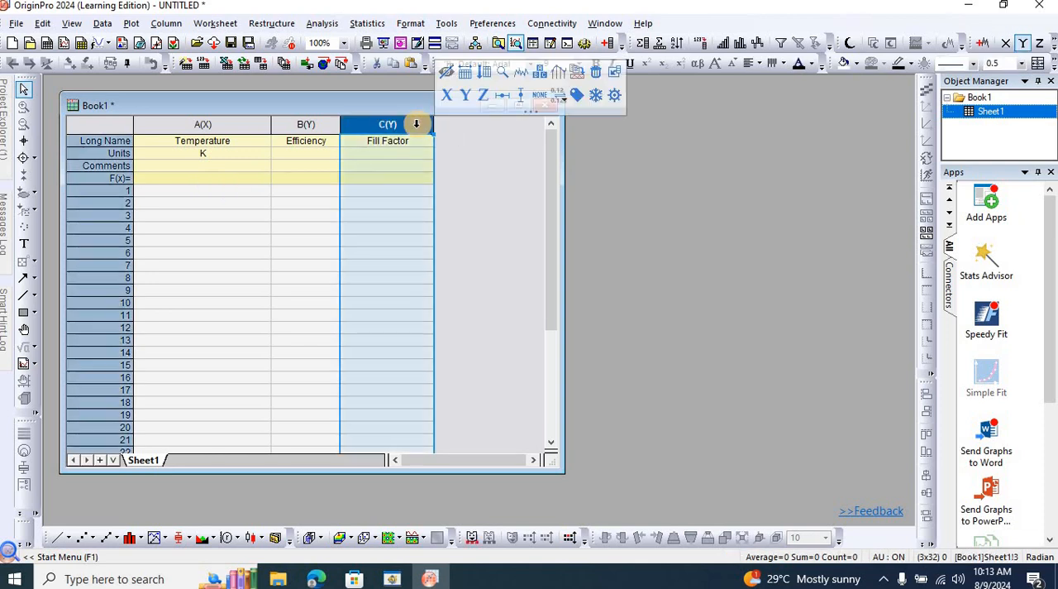
{"action": "left_click_drag", "start_coordinate": [727, 239], "coordinate": [842, 243]}
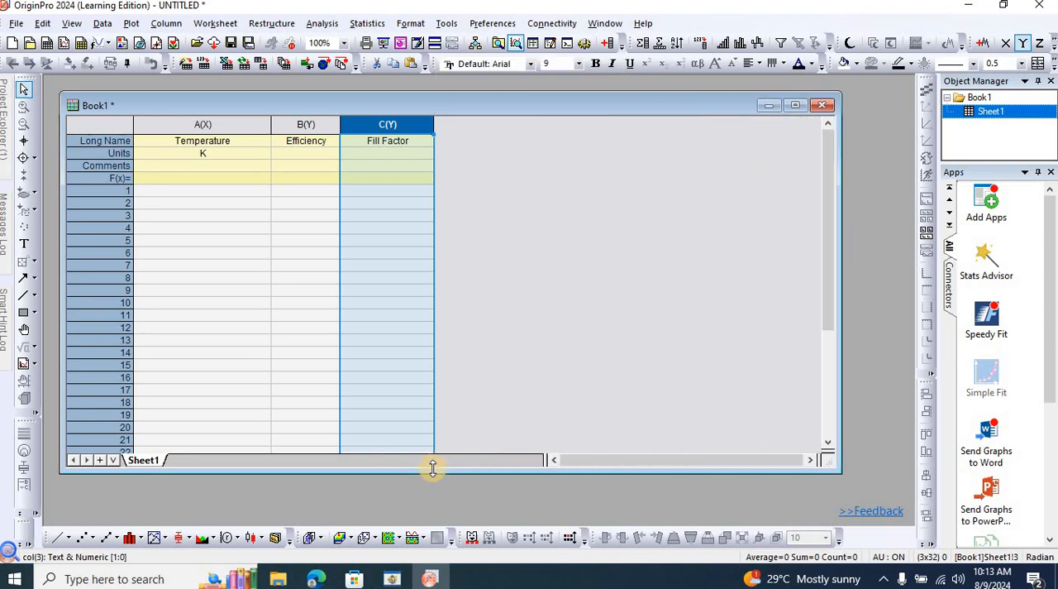
{"action": "left_click", "coordinate": [392, 579]}
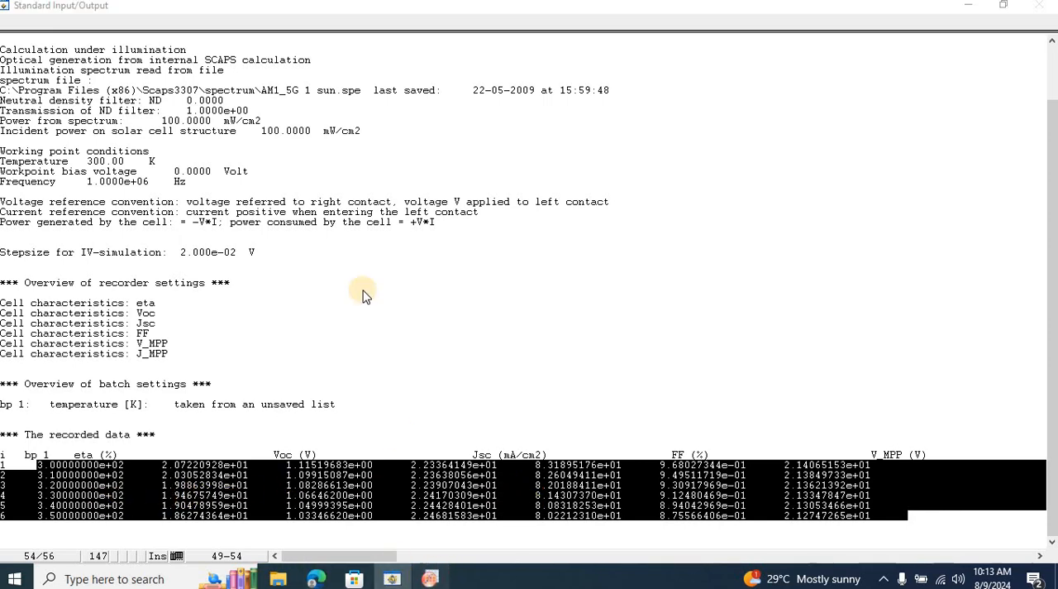
{"action": "key", "text": "alt+Tab"}
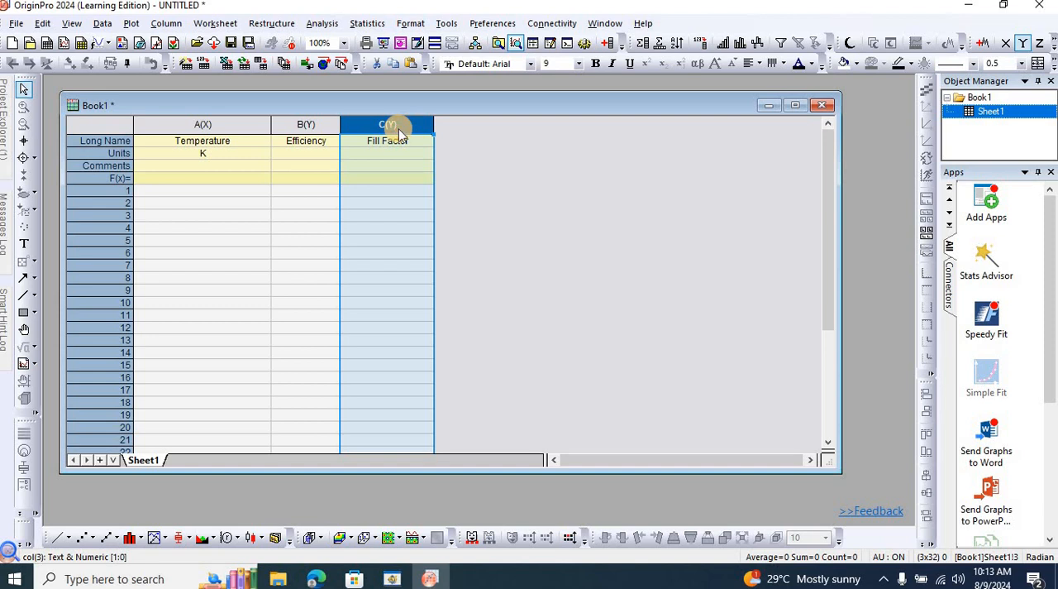
{"action": "key", "text": "ctrl+d"}
{"action": "left_click", "coordinate": [568, 321]}
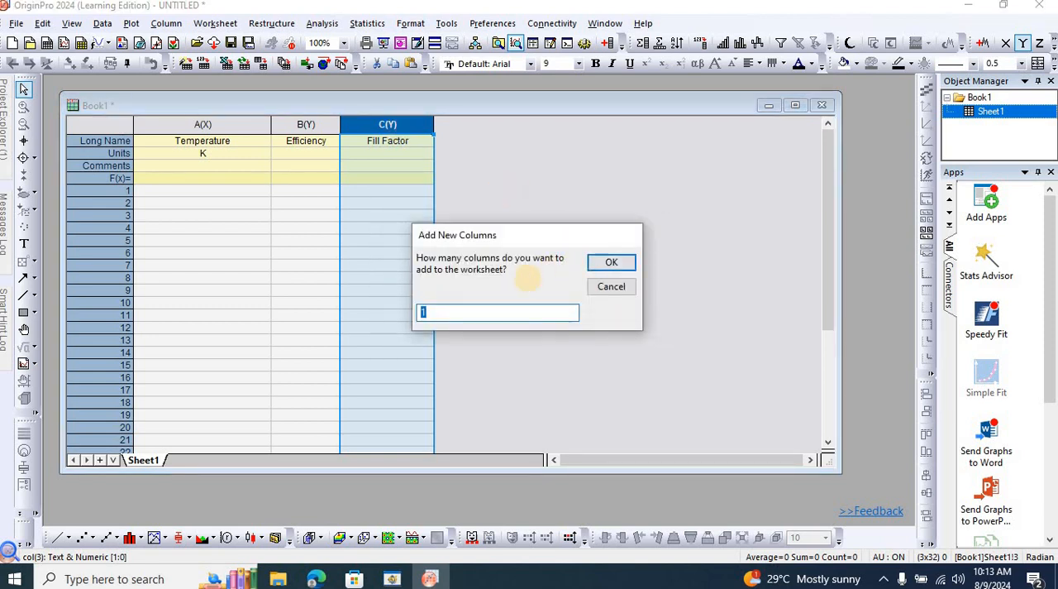
{"action": "left_click", "coordinate": [610, 263]}
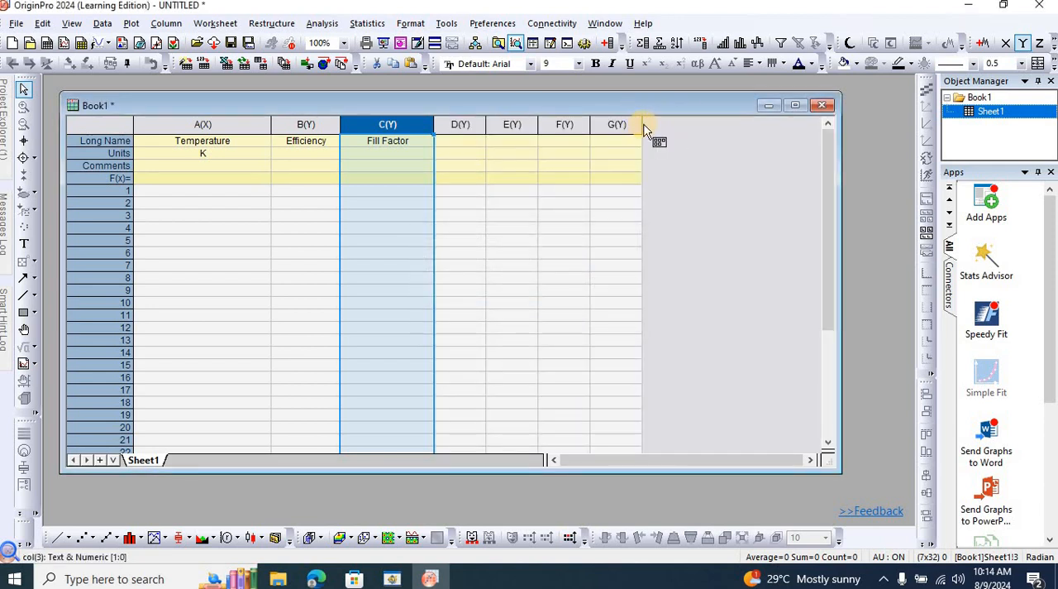
Widen the empty worksheet columns G, F, E and D.
{"action": "left_click_drag", "start_coordinate": [643, 124], "coordinate": [789, 125]}
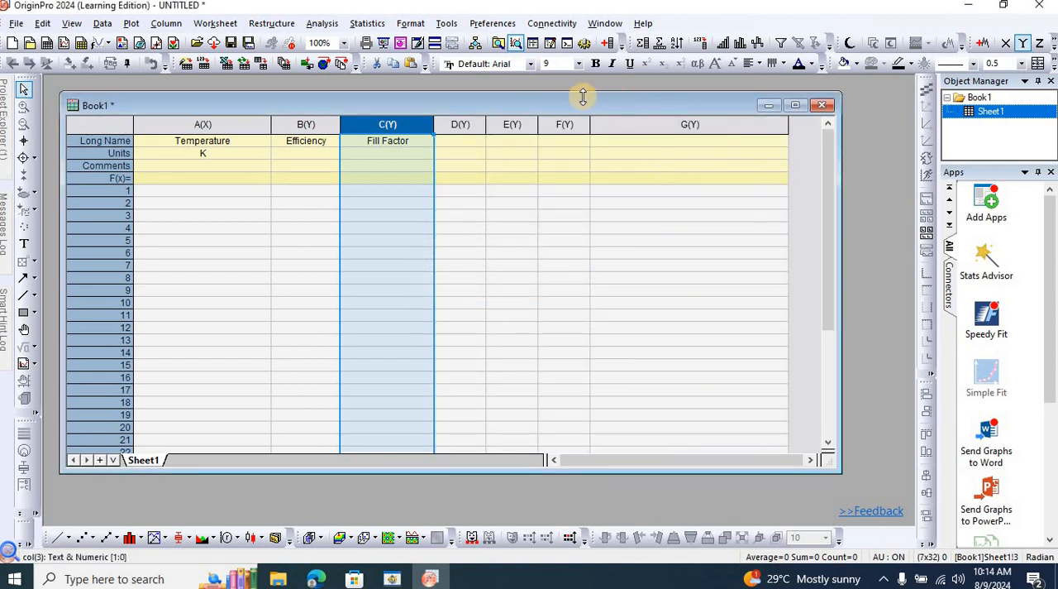
{"action": "left_click_drag", "start_coordinate": [590, 121], "coordinate": [626, 125]}
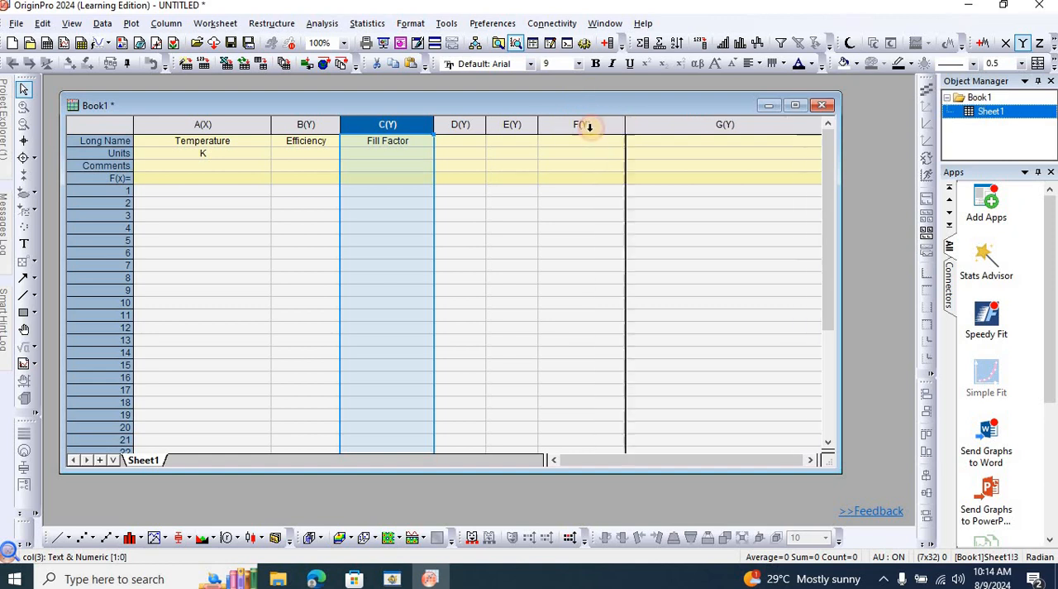
{"action": "left_click_drag", "start_coordinate": [538, 125], "coordinate": [566, 126]}
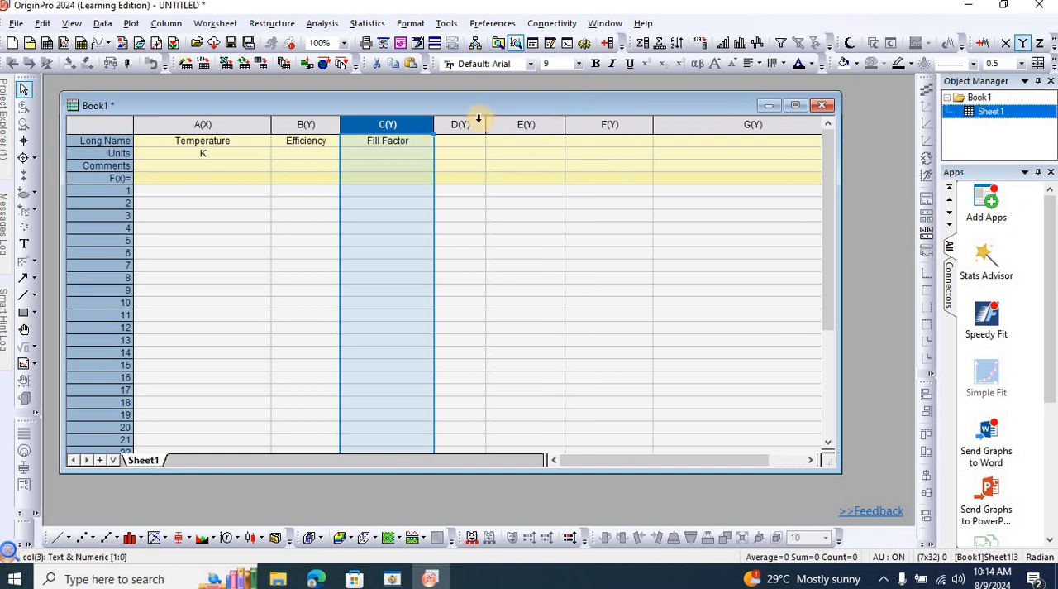
{"action": "left_click_drag", "start_coordinate": [488, 124], "coordinate": [523, 124]}
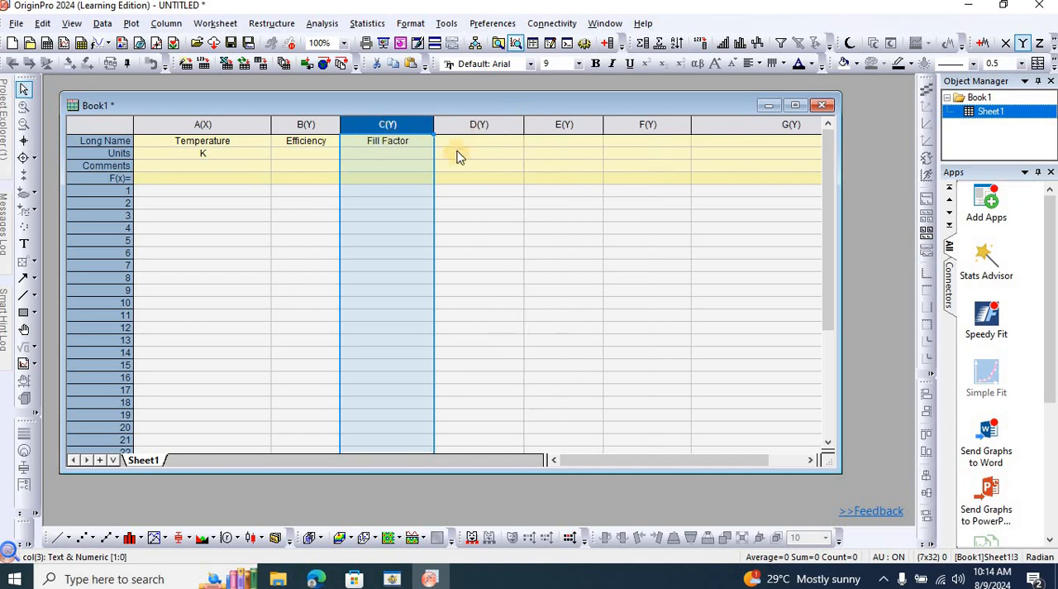
Set the unit of the Efficiency column to %.
{"action": "left_click", "coordinate": [315, 159]}
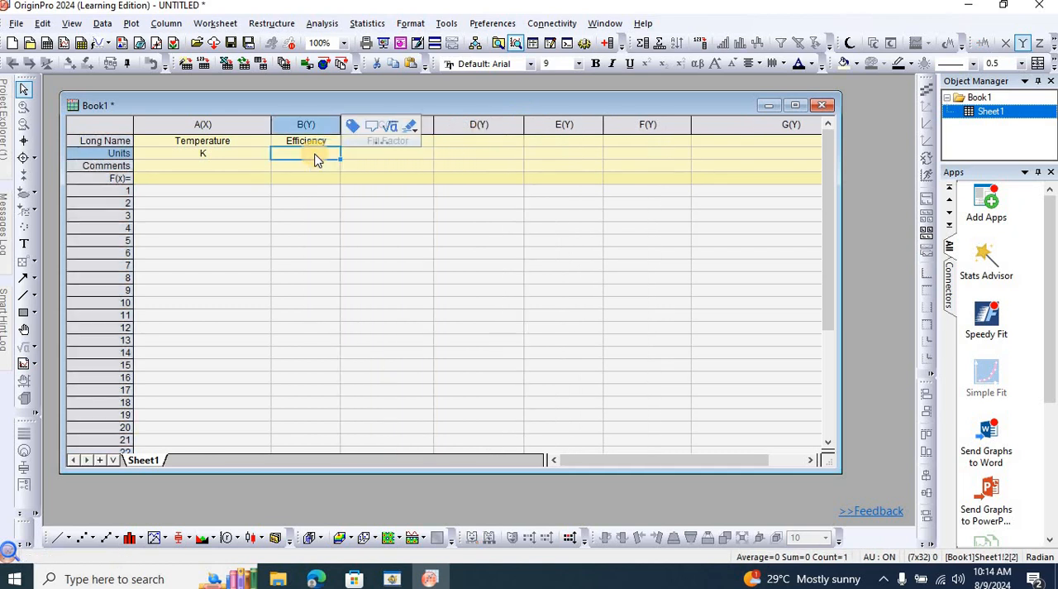
{"action": "type", "text": "%"}
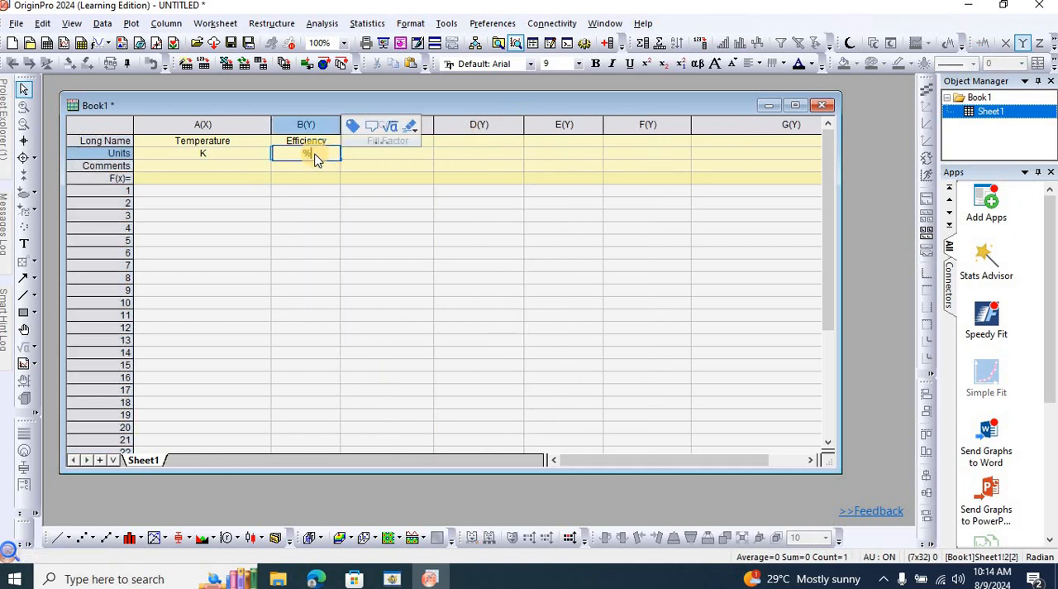
{"action": "left_click", "coordinate": [478, 142]}
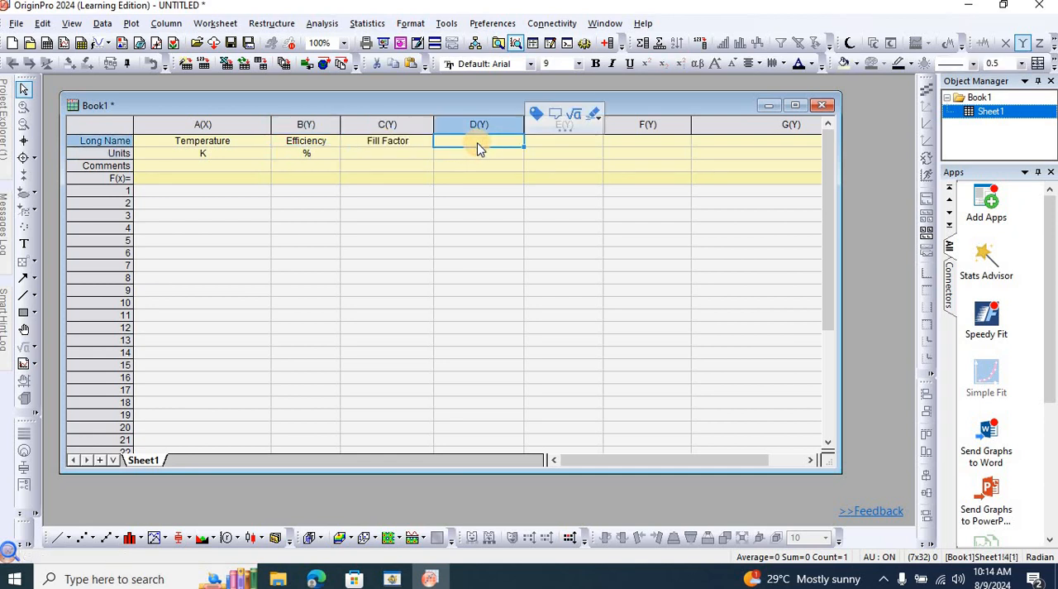
Paste the recorded data from the first row of the Temperature column and compare it with the recorded data in SCAPS.
{"action": "left_click", "coordinate": [208, 192]}
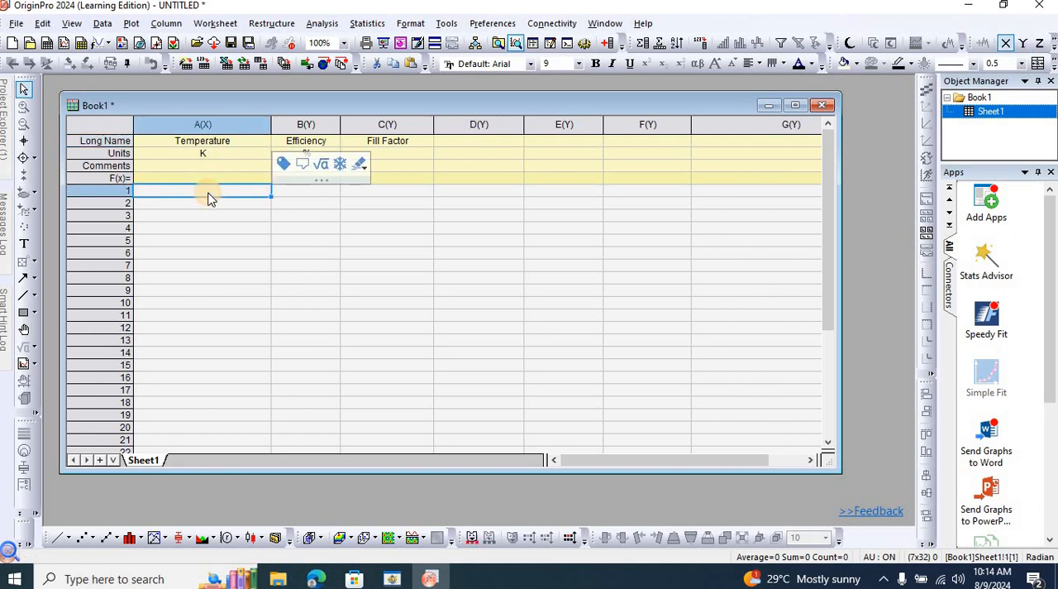
{"action": "type", "text": "300\t20.72209\t1.1152\t22.33641\t83.18952\t0.96803 2\t310\t20.30528\t1.09915\t22.36381\t82.60494 3\t320\t19.8864\t1.08287\t22.3907\t82.01884 4\t330\t19.46757\t1.06646\t22.41703\t81.43074 5\t340\t19.0479\t1.04999\t22.44284\t80.83183 6\t350\t18.62744\t1.03347\t22.46816\t80.22123"}
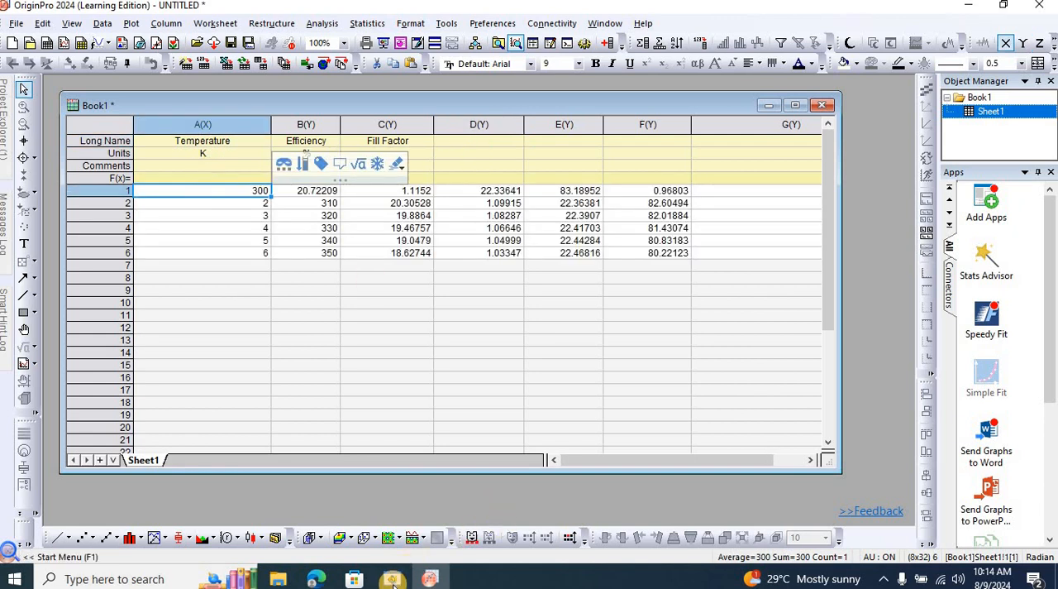
{"action": "left_click", "coordinate": [393, 578]}
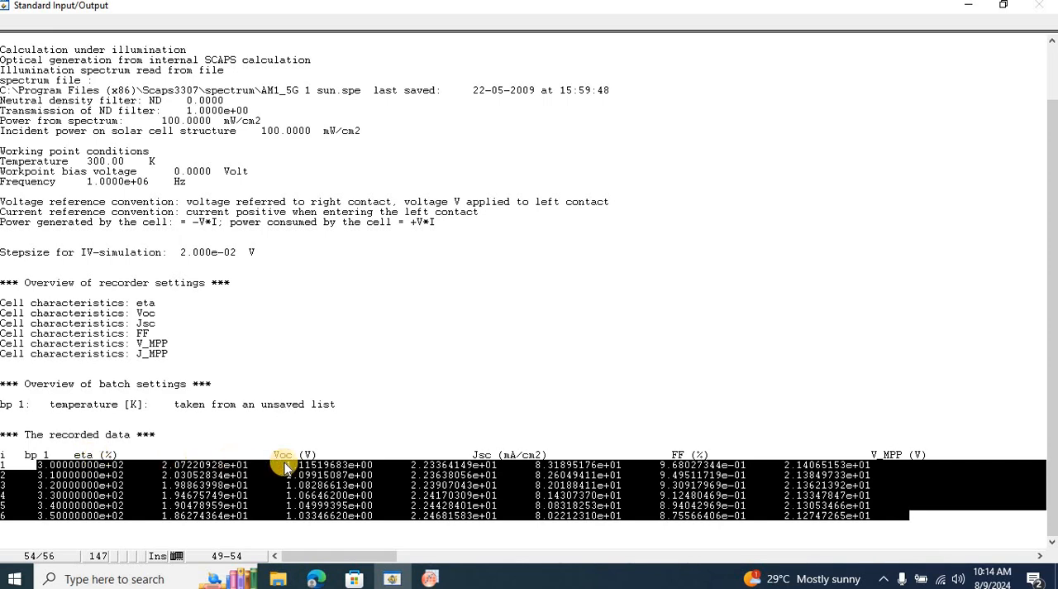
{"action": "key", "text": "alt+Tab"}
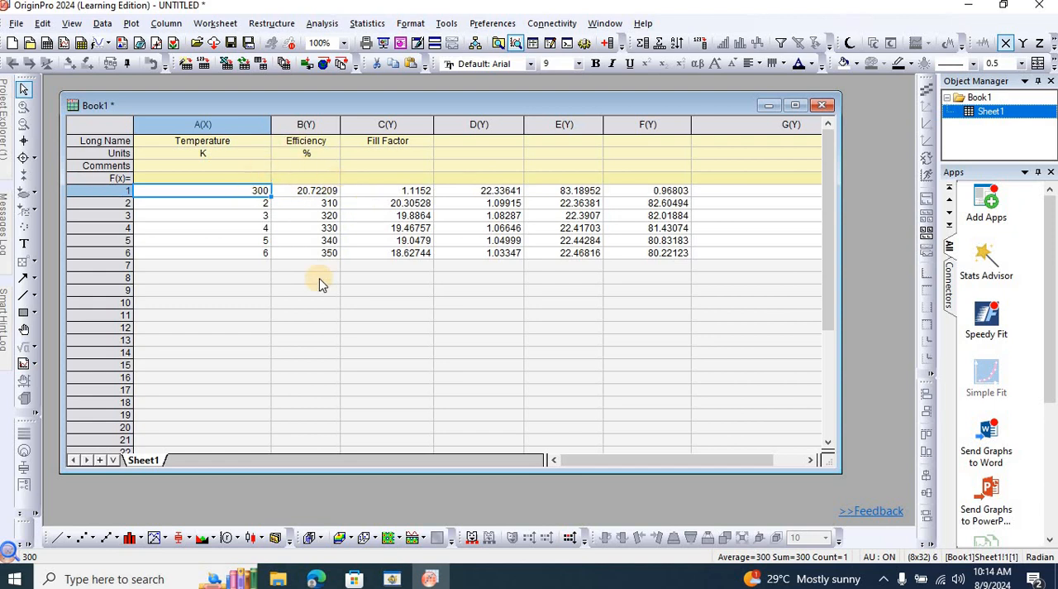
{"action": "key", "text": "alt+Tab"}
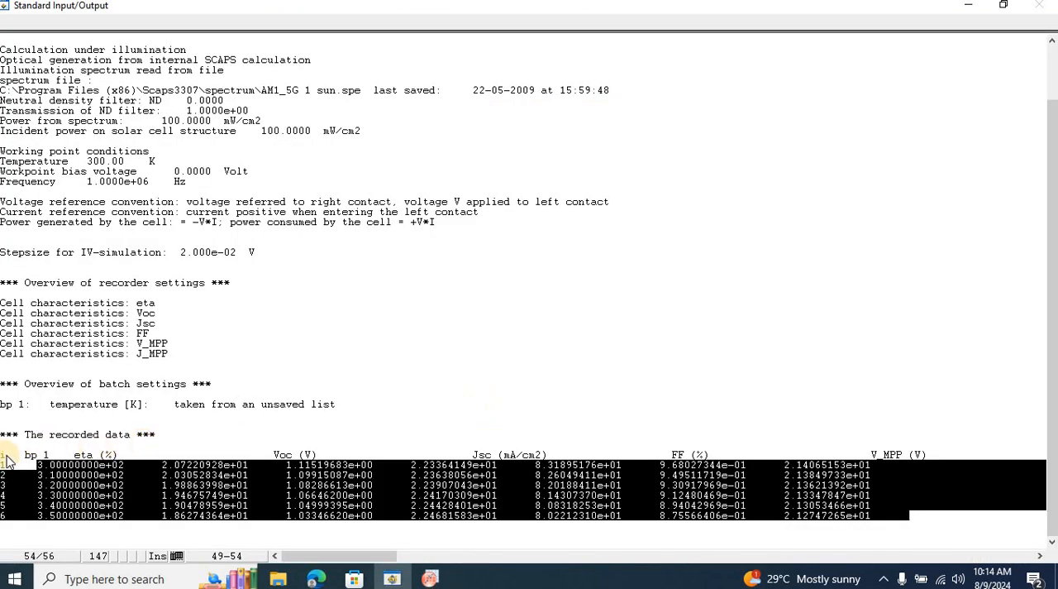
Copy all six recorded data rows in SCAPS again, including their index numbers, and return to Origin.
{"action": "left_click", "coordinate": [3, 468]}
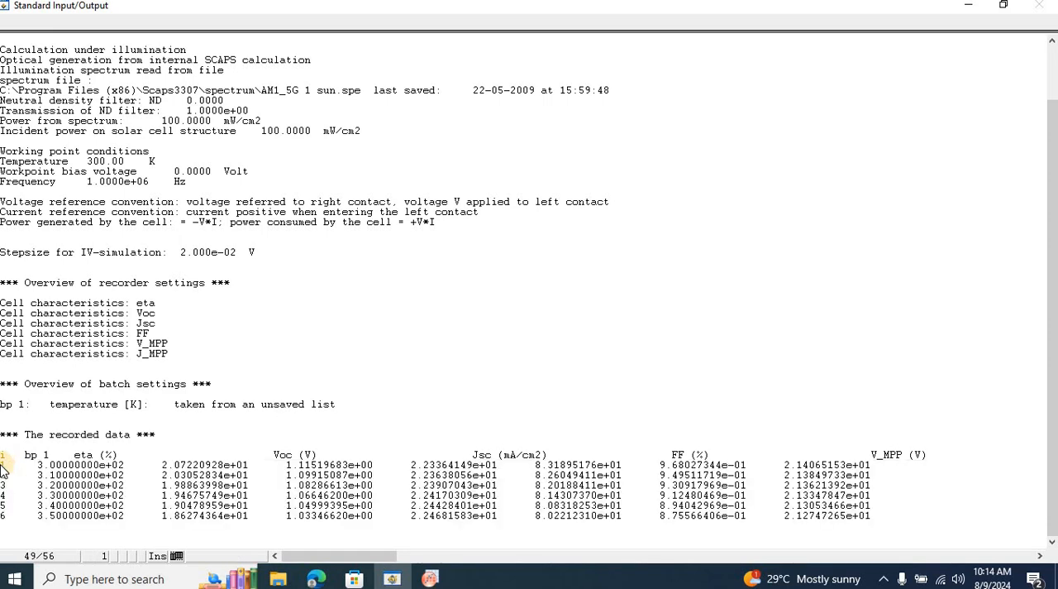
{"action": "left_click_drag", "start_coordinate": [3, 468], "coordinate": [907, 520]}
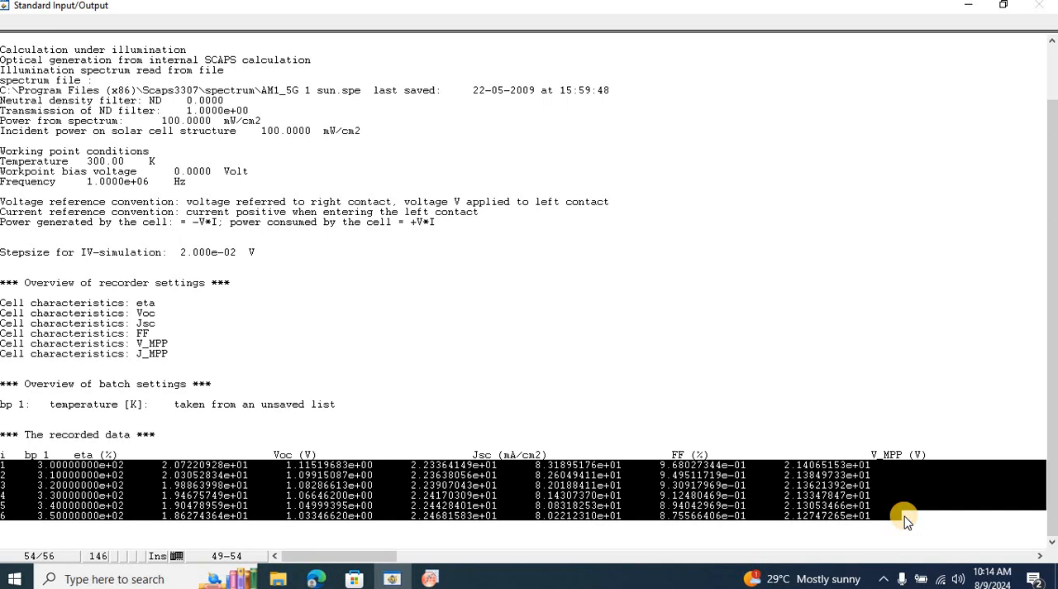
{"action": "key", "text": "alt+Tab"}
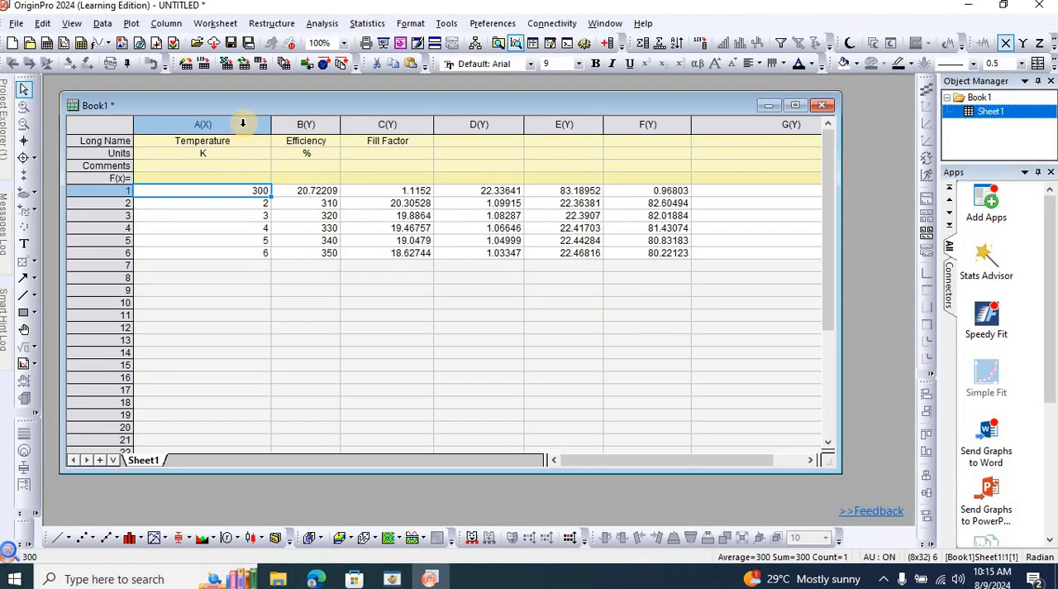
Replace the values in columns A to F with the recopied rows, starting at row 1 of column A, and narrow column G.
{"action": "left_click_drag", "start_coordinate": [243, 123], "coordinate": [653, 223]}
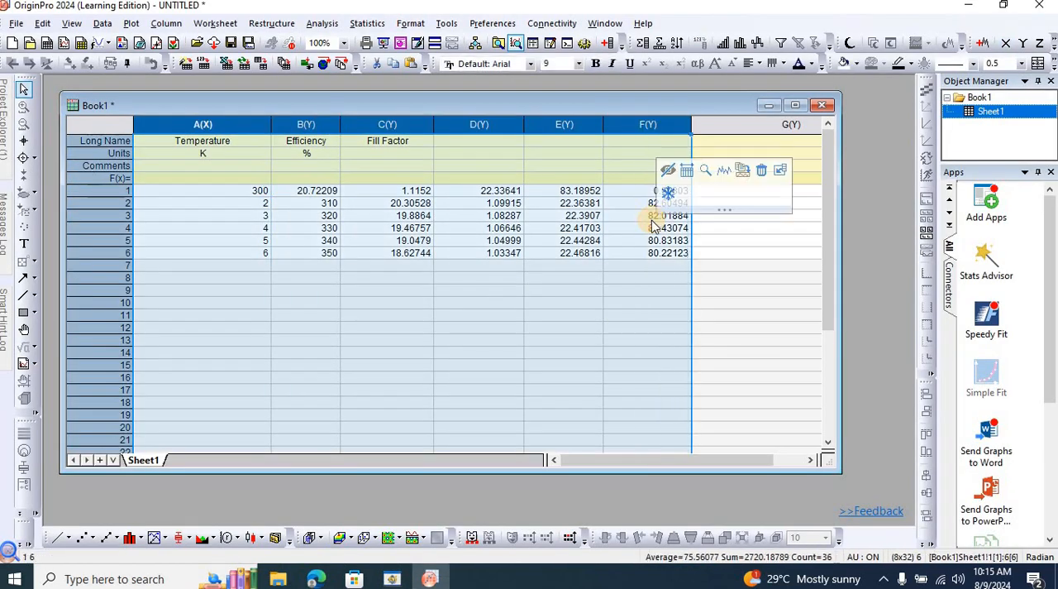
{"action": "key", "text": "Delete"}
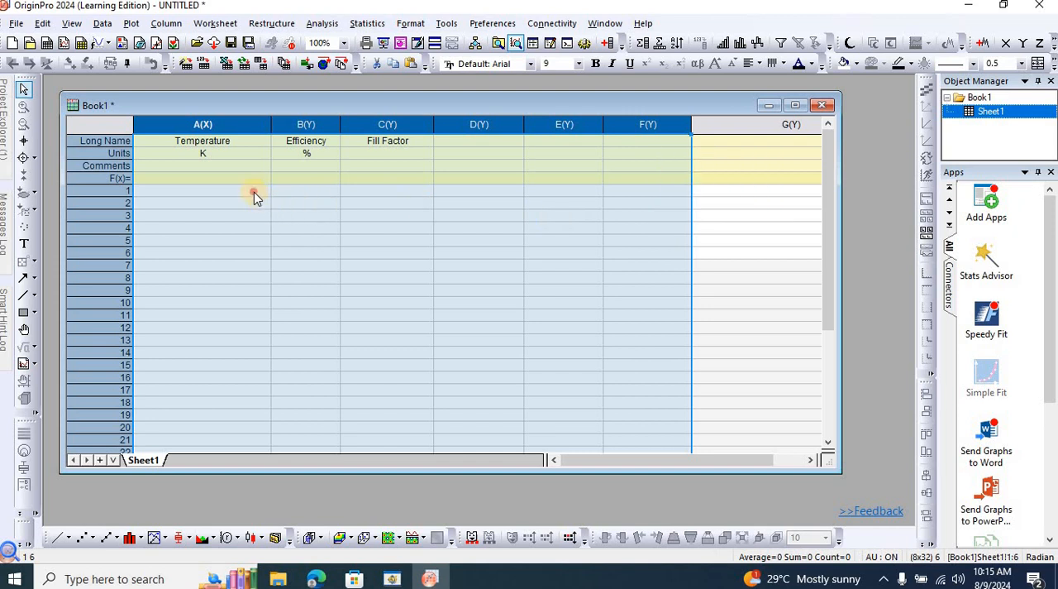
{"action": "left_click", "coordinate": [254, 192]}
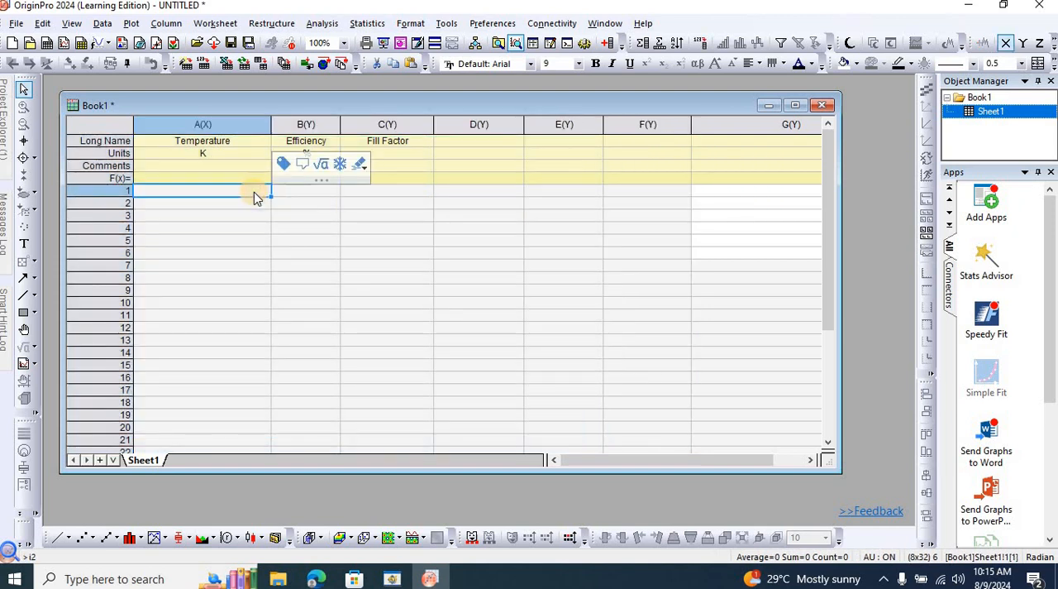
{"action": "type", "text": "1\t300\t20.72209\t1.1152\t22.33641\t83.18952 2\t310\t20.30528\t1.09915\t22.36381\t82.60494 3\t320\t19.8864\t1.08287\t22.3907\t82.01884 4\t330\t19.46757\t1.06646\t22.41703\t81.43074 5\t340\t19.0479\t1.04999\t22.44284\t80.83183 6\t350\t18.62744\t1.03347\t22.46816\t80.22123"}
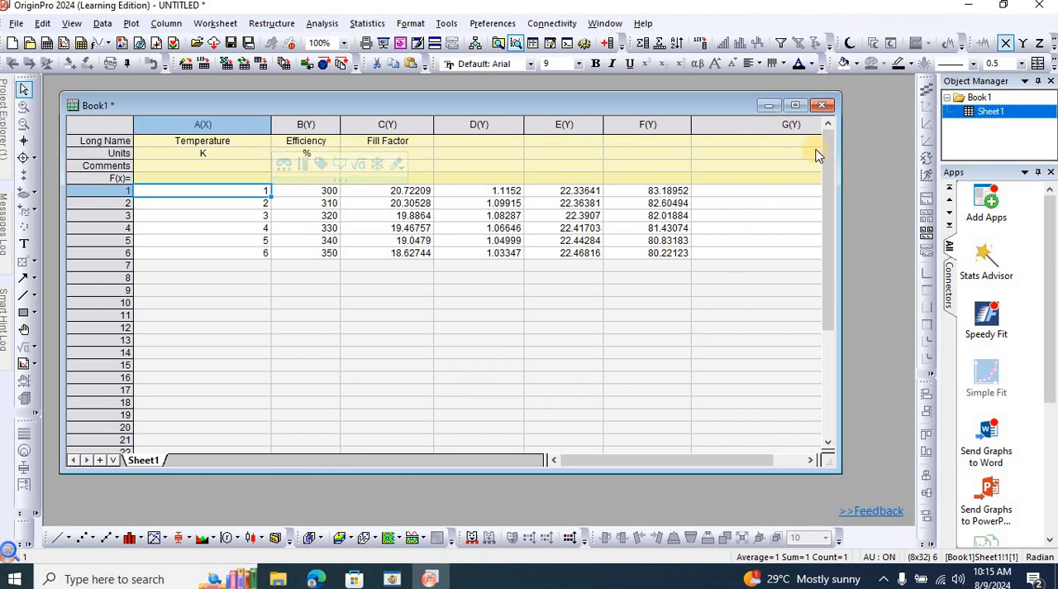
{"action": "left_click_drag", "start_coordinate": [615, 458], "coordinate": [752, 128]}
{"action": "left_click_drag", "start_coordinate": [649, 144], "coordinate": [306, 199]}
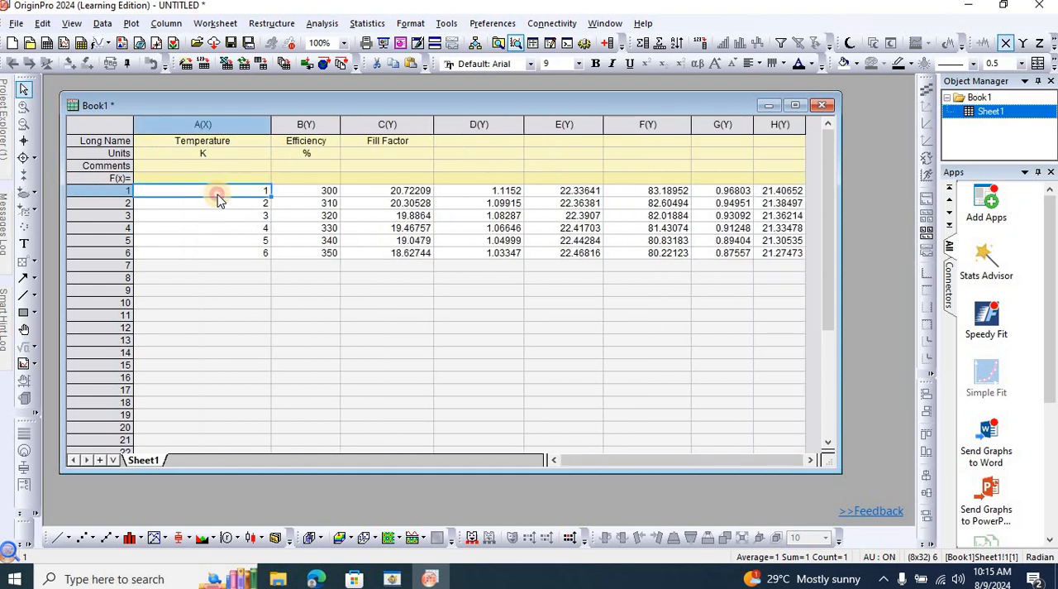
Clear the index numbers 1 to 6 from the Temperature column, keeping its long name and unit.
{"action": "left_click_drag", "start_coordinate": [217, 199], "coordinate": [230, 248]}
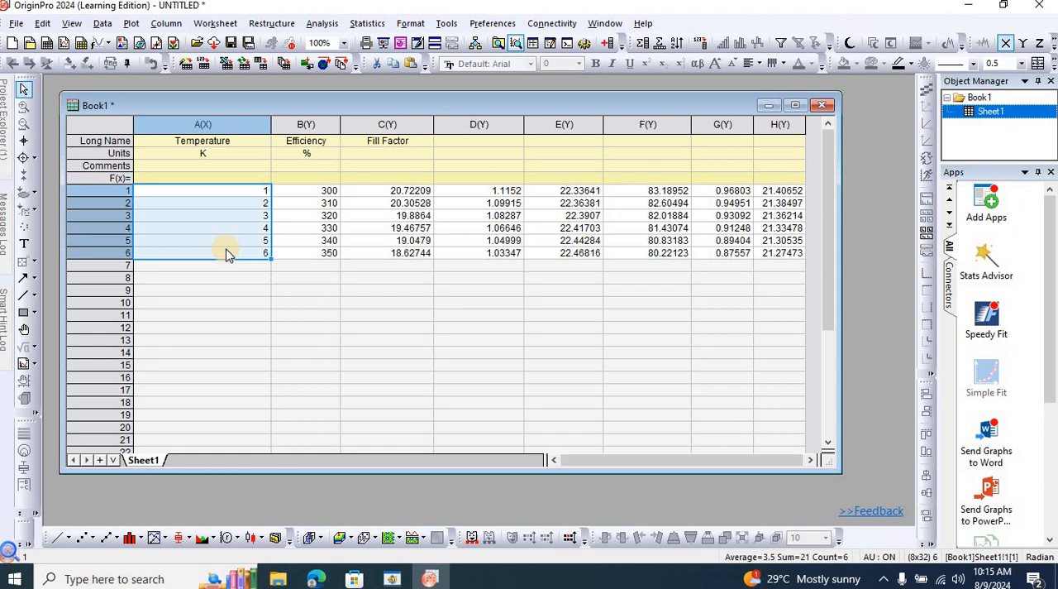
{"action": "right_click", "coordinate": [195, 222]}
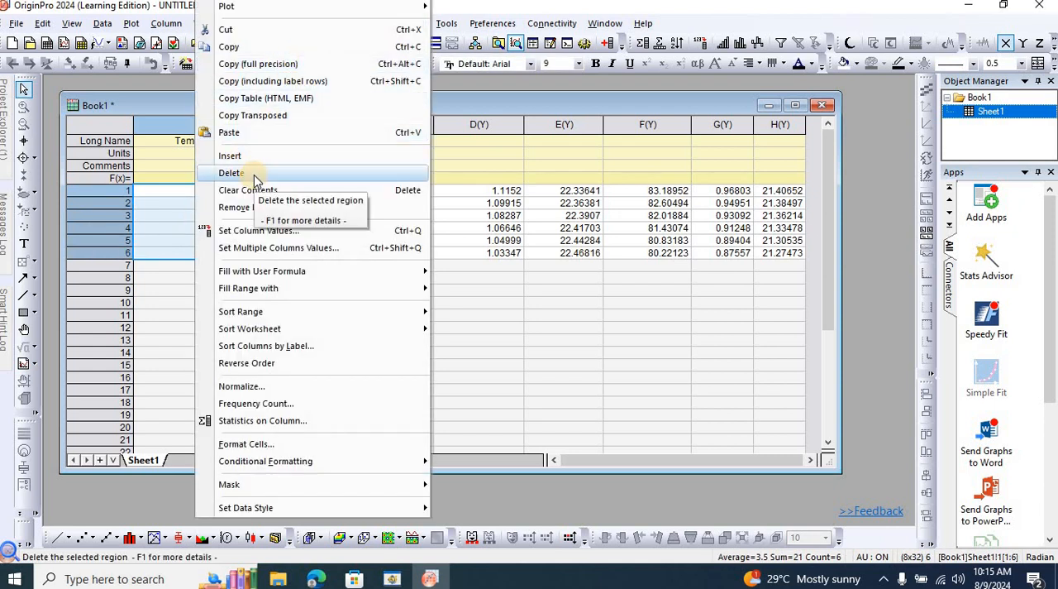
{"action": "left_click", "coordinate": [177, 124]}
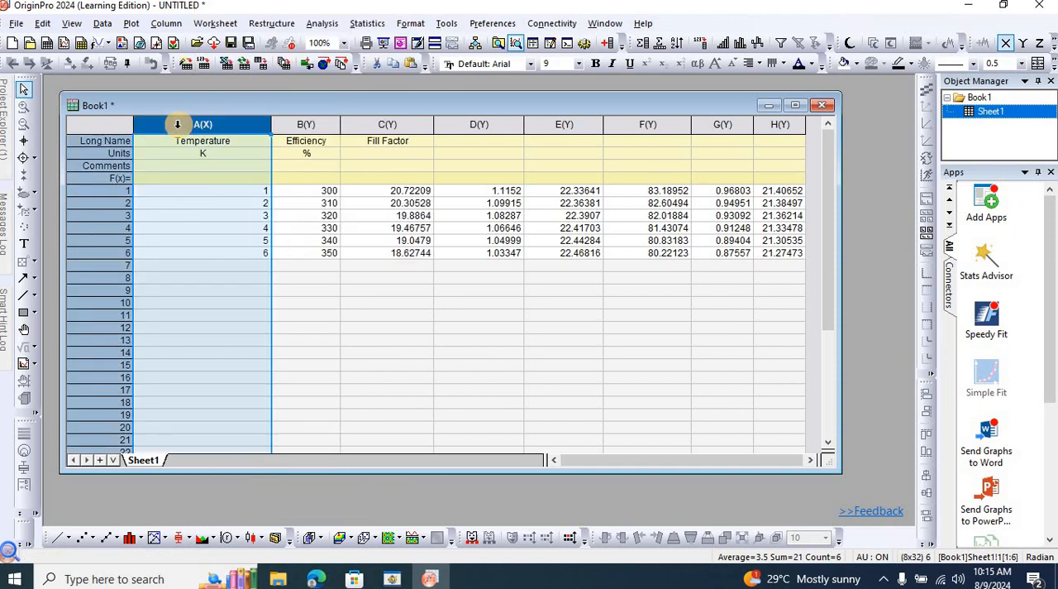
{"action": "key", "text": "Delete"}
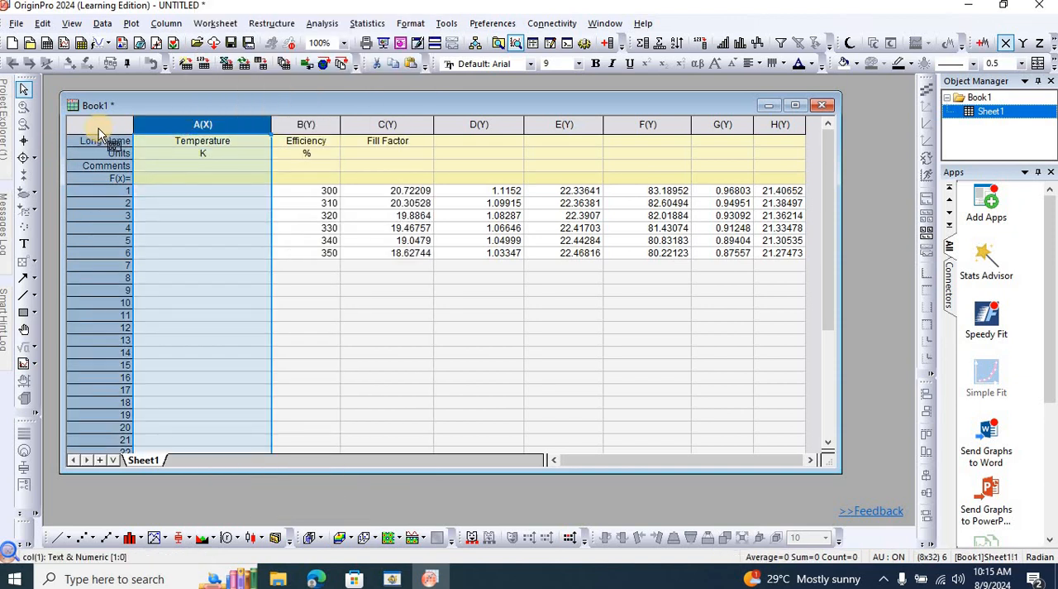
Move the data in rows 1 to 6 of columns B to H one column over to start in Temperature, and narrow column A.
{"action": "left_click_drag", "start_coordinate": [318, 192], "coordinate": [598, 253]}
{"action": "left_click_drag", "start_coordinate": [819, 277], "coordinate": [827, 253]}
{"action": "key", "text": "ctrl+c"}
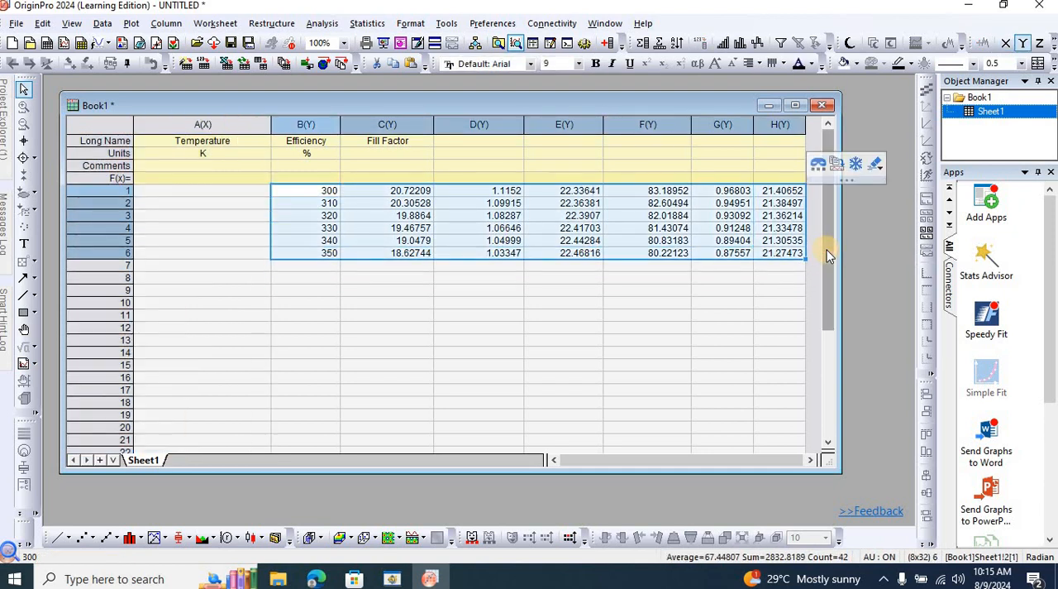
{"action": "key", "text": "Delete"}
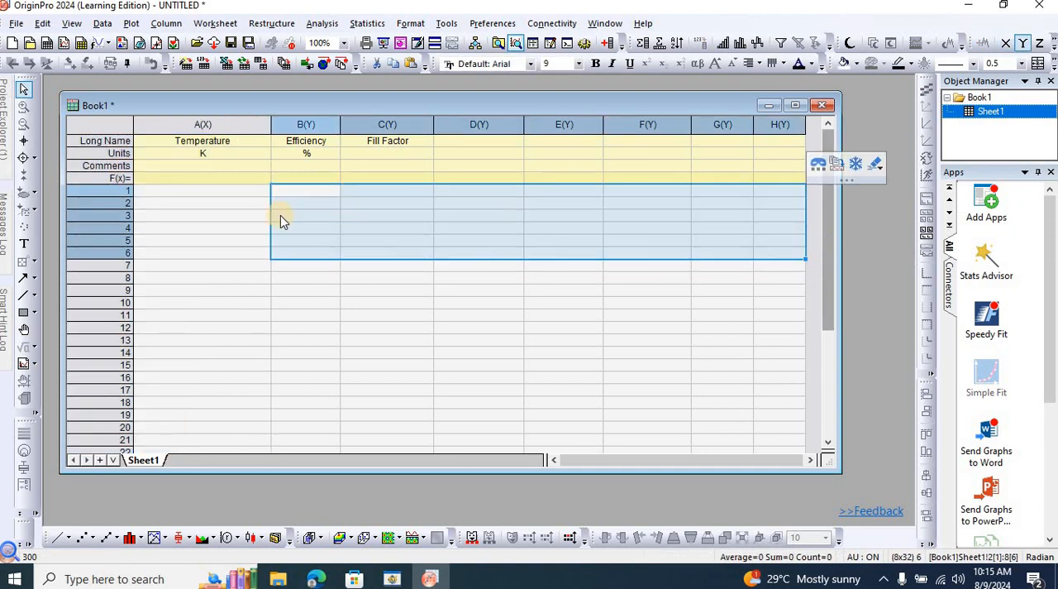
{"action": "left_click", "coordinate": [213, 190]}
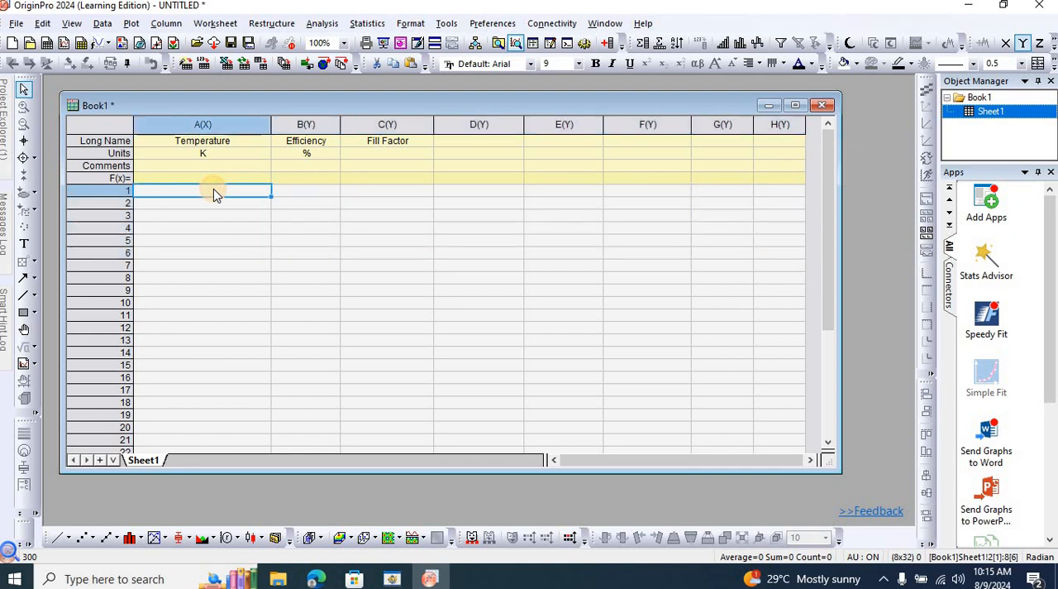
{"action": "key", "text": "ctrl+v"}
{"action": "left_click_drag", "start_coordinate": [272, 122], "coordinate": [215, 117]}
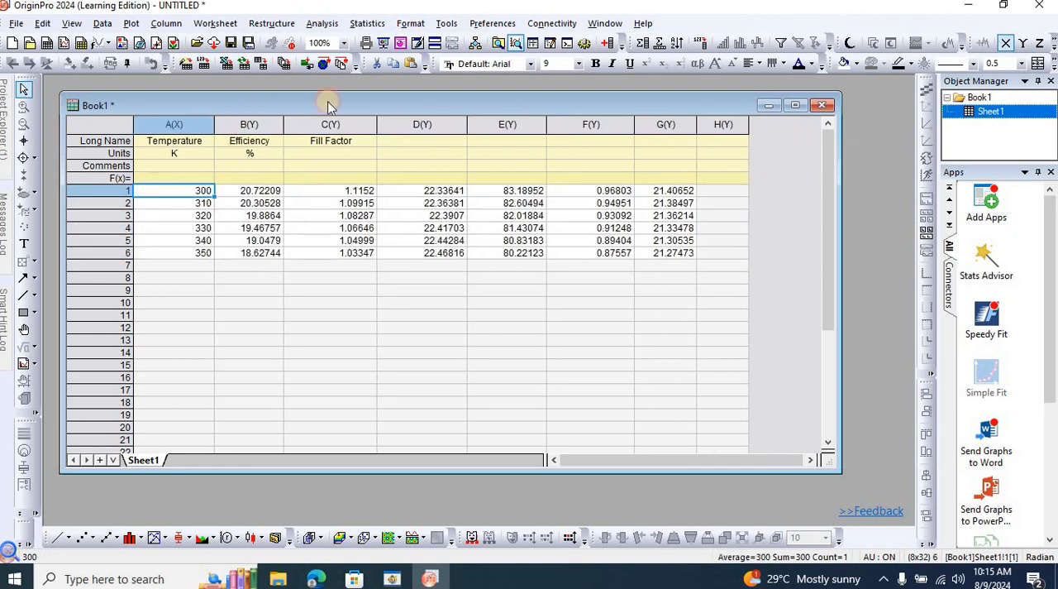
Delete the empty column H from the worksheet.
{"action": "left_click", "coordinate": [722, 124]}
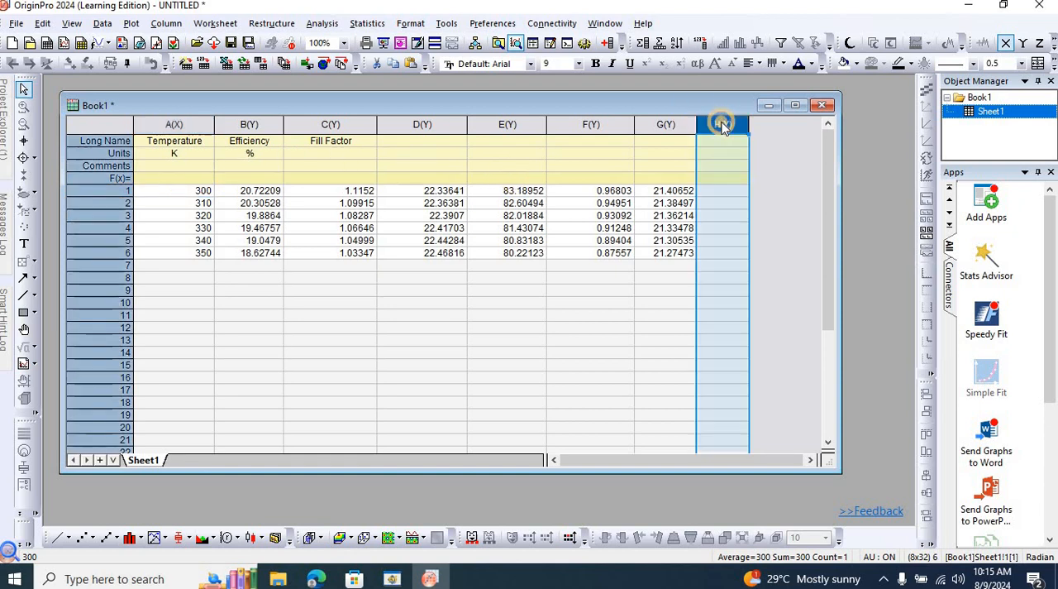
{"action": "right_click", "coordinate": [722, 124]}
{"action": "left_click", "coordinate": [759, 126]}
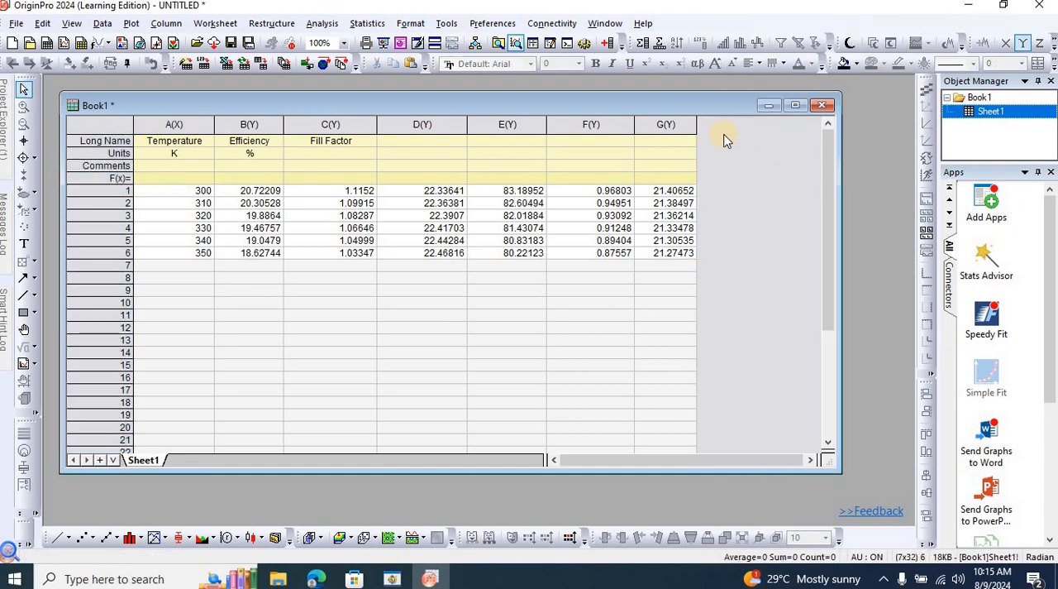
Check the order of the recorded quantities in SCAPS, return to Origin and clear the Fill Factor long name from column C.
{"action": "left_click", "coordinate": [394, 579]}
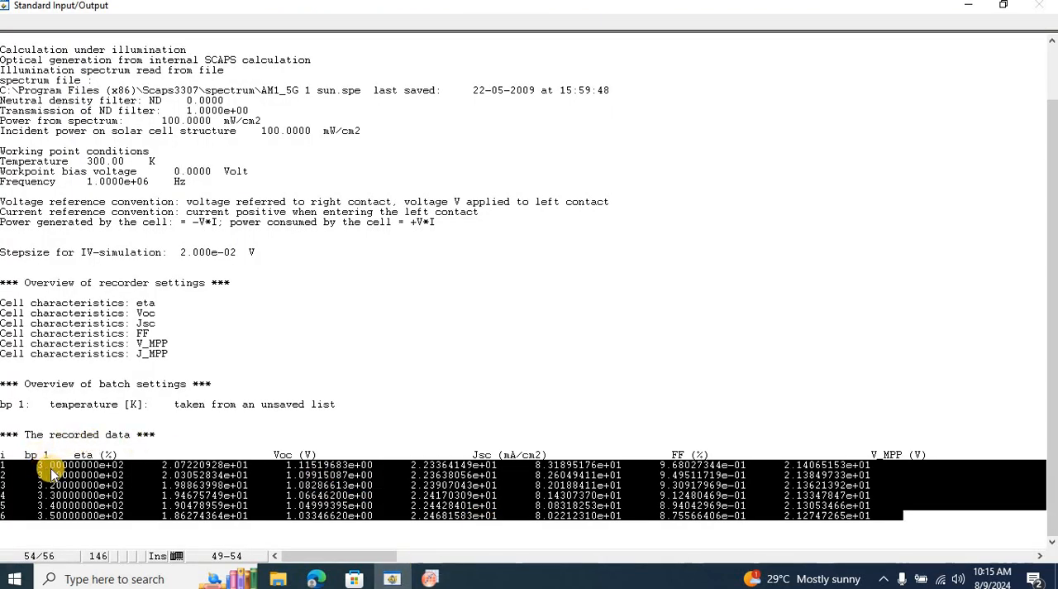
{"action": "left_click", "coordinate": [203, 467]}
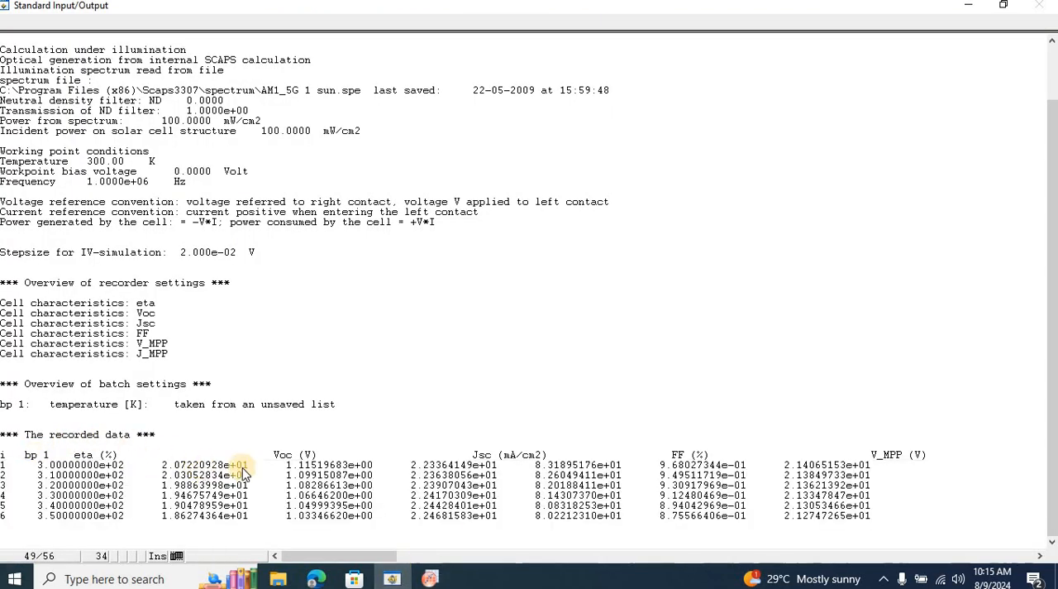
{"action": "key", "text": "alt+Tab"}
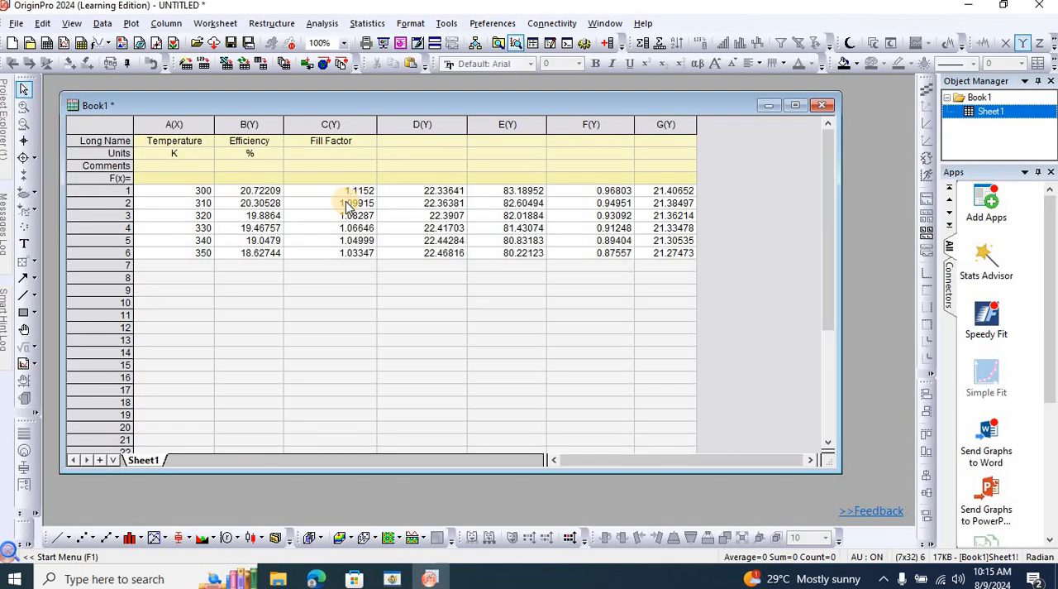
{"action": "left_click", "coordinate": [323, 146]}
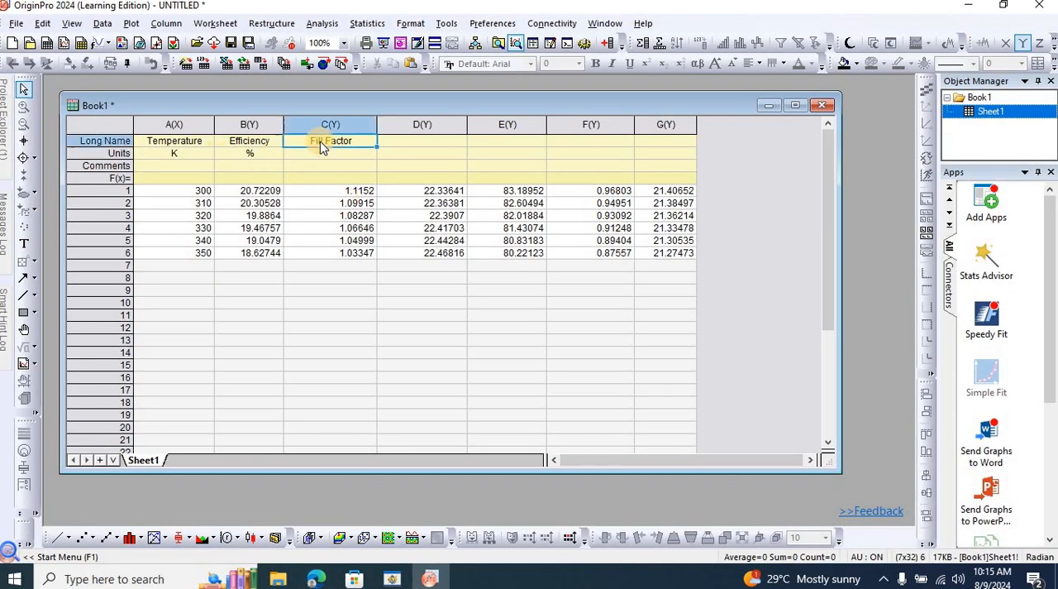
{"action": "key", "text": "Delete"}
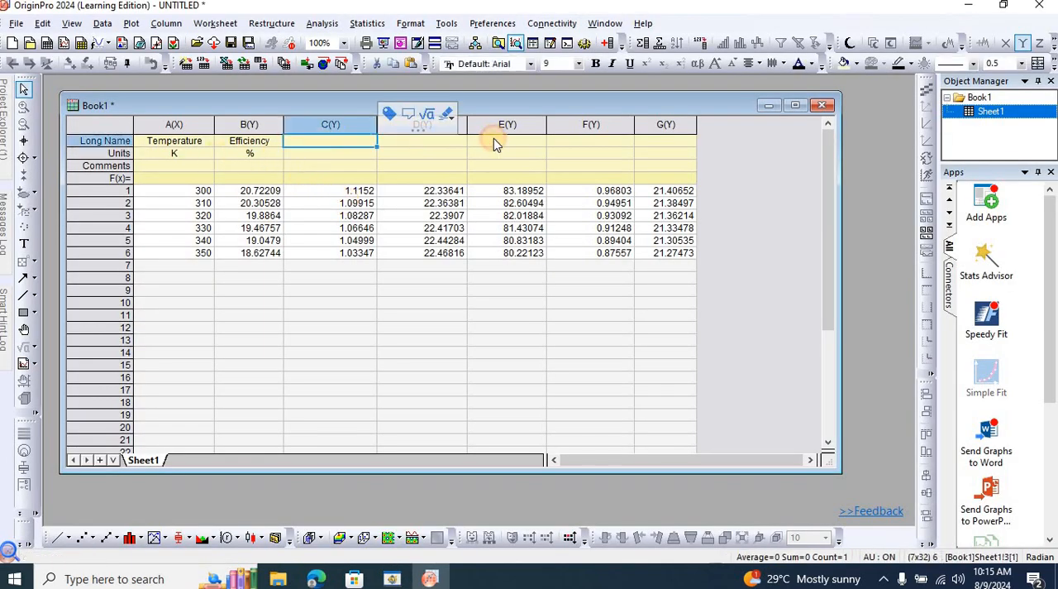
Paste Fill Factor as the long name of column E, and label column C as Voc with the unit V.
{"action": "left_click", "coordinate": [494, 138]}
{"action": "type", "text": "Fill Factor"}
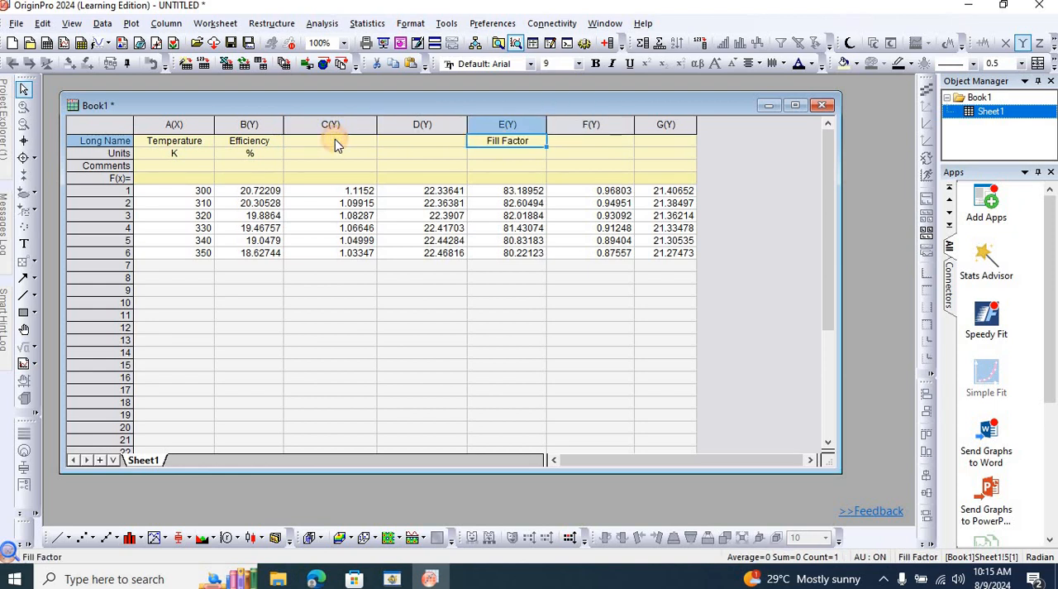
{"action": "left_click", "coordinate": [335, 140]}
{"action": "type", "text": "Voc"}
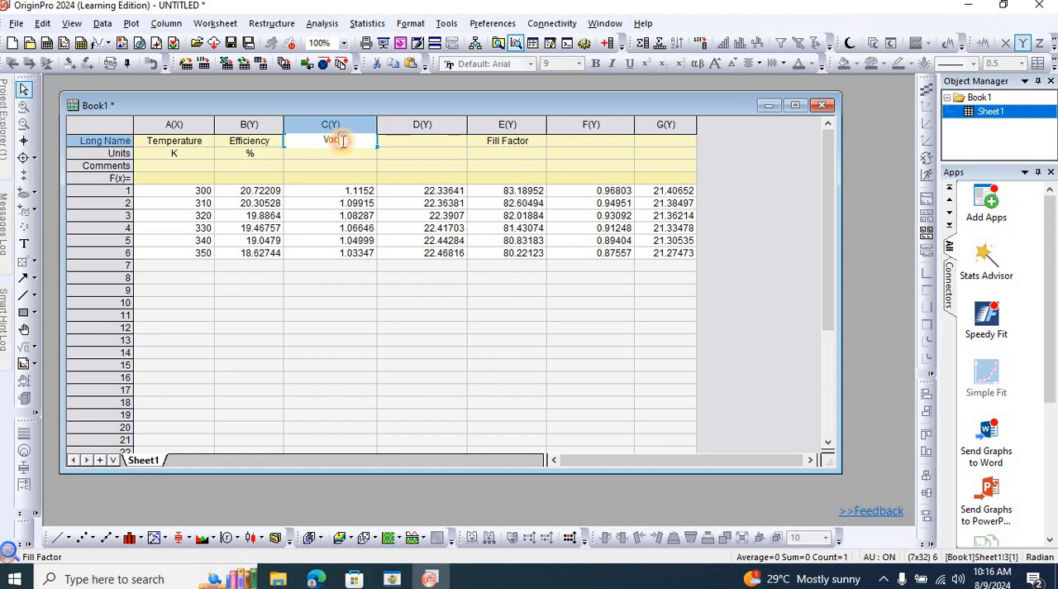
{"action": "double_click", "coordinate": [330, 139]}
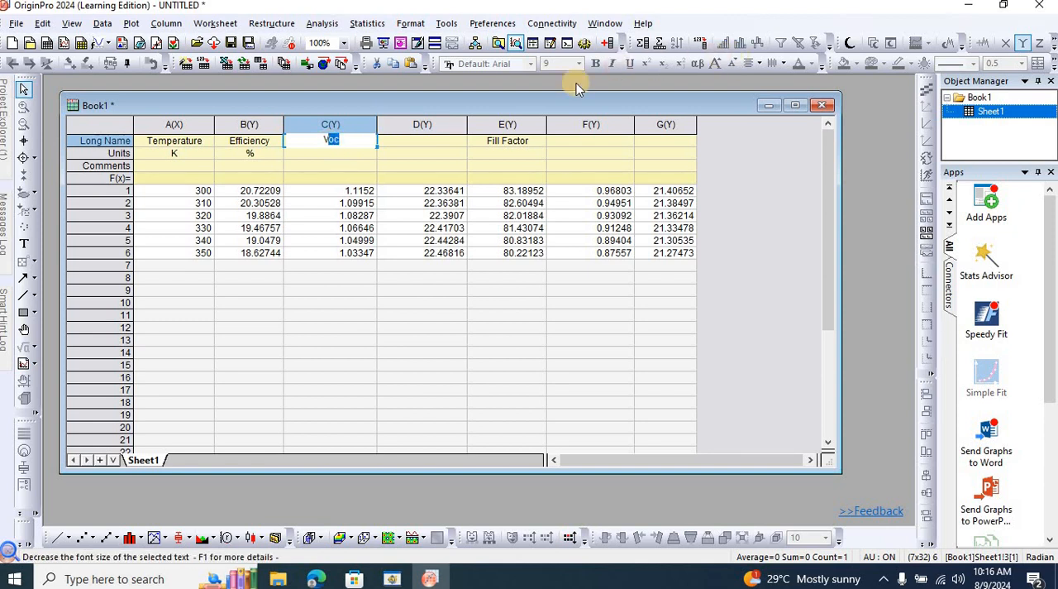
{"action": "left_click", "coordinate": [344, 160]}
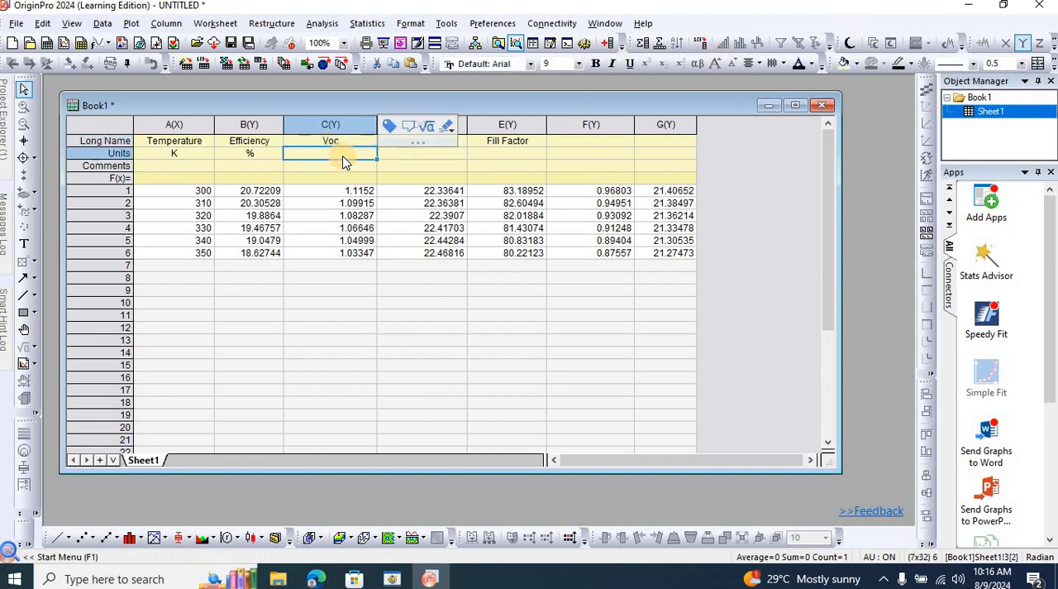
{"action": "type", "text": "V"}
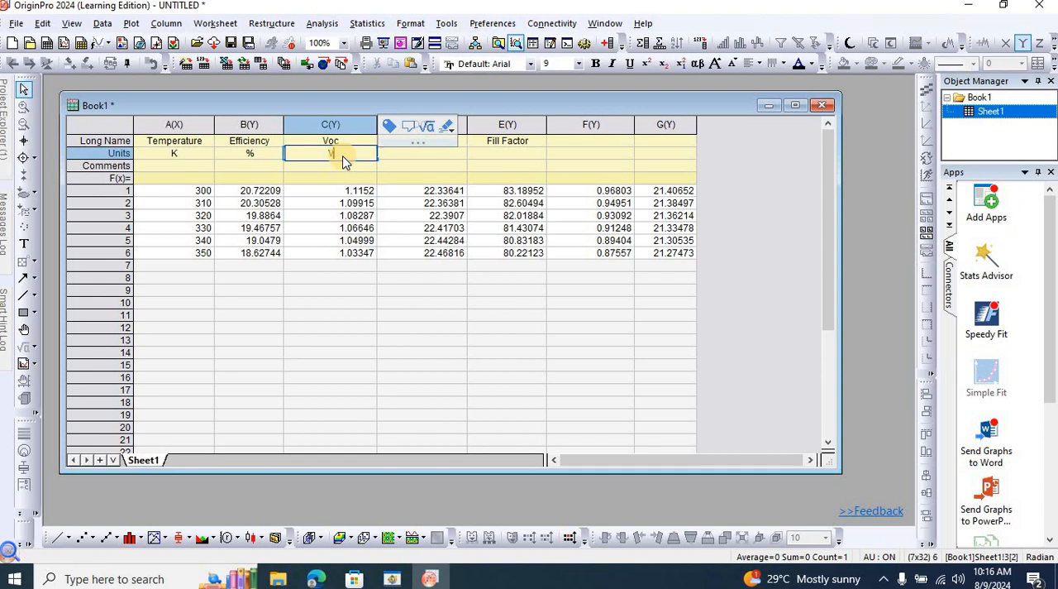
Check the Jsc unit in the SCAPS recorded data, return to Origin and label column D as Jsc with the unit mA/cm2.
{"action": "left_click", "coordinate": [427, 159]}
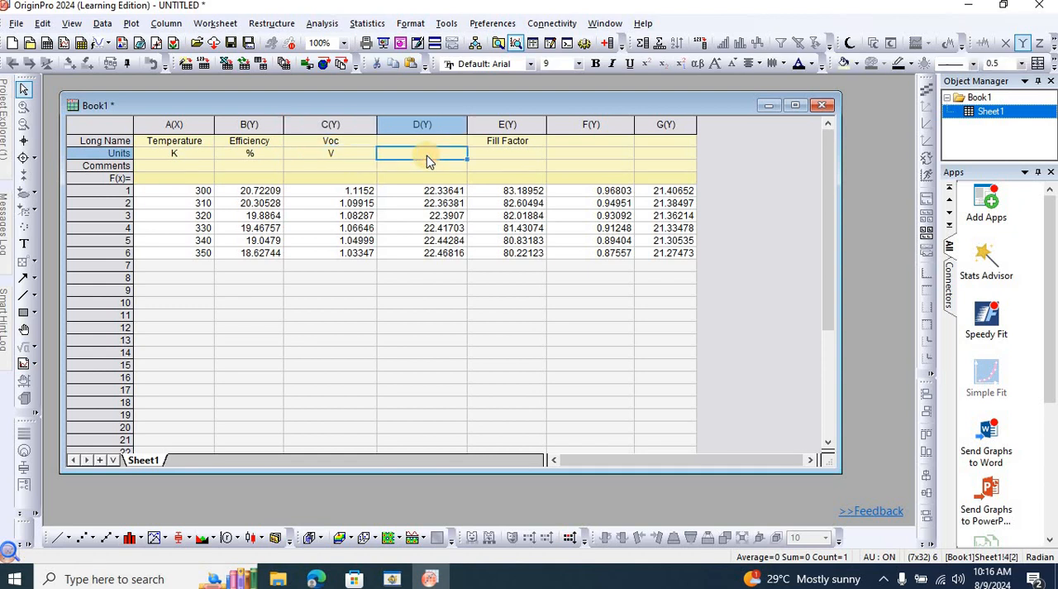
{"action": "key", "text": "alt+Tab"}
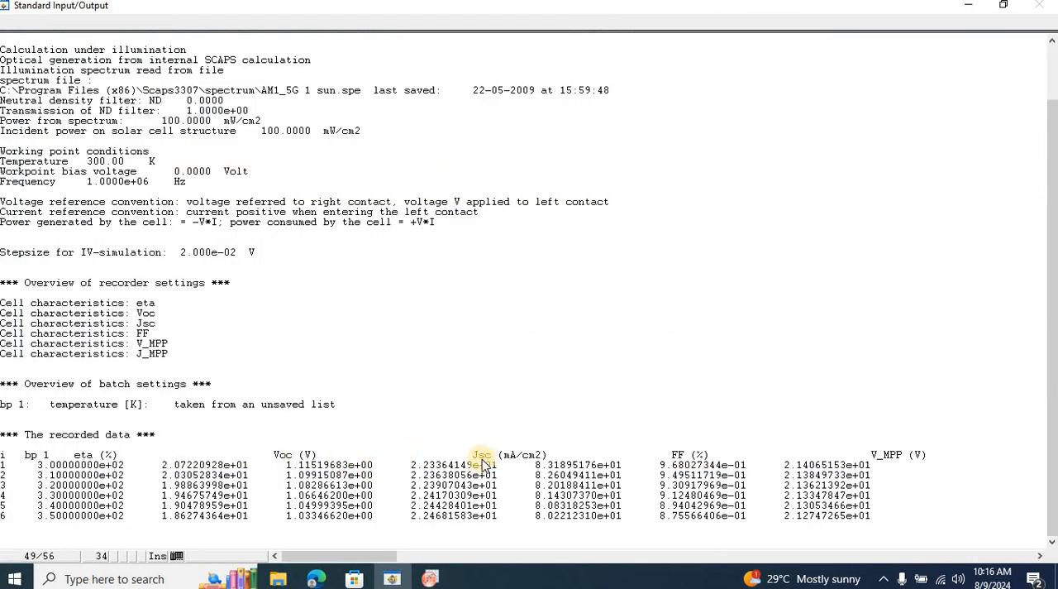
{"action": "key", "text": "alt+Tab"}
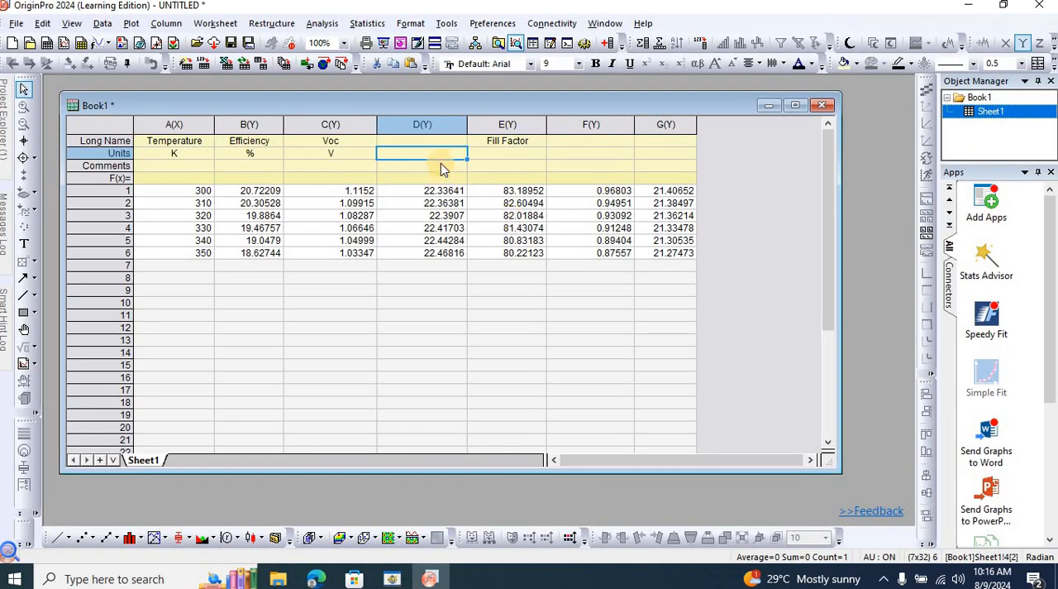
{"action": "left_click", "coordinate": [438, 142]}
{"action": "type", "text": "J"}
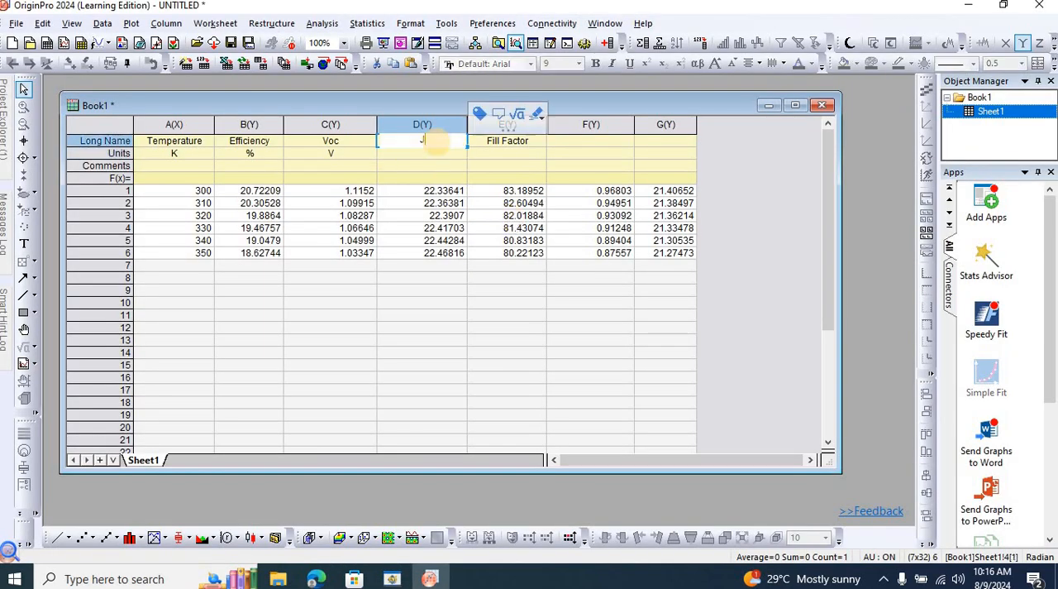
{"action": "type", "text": "sc"}
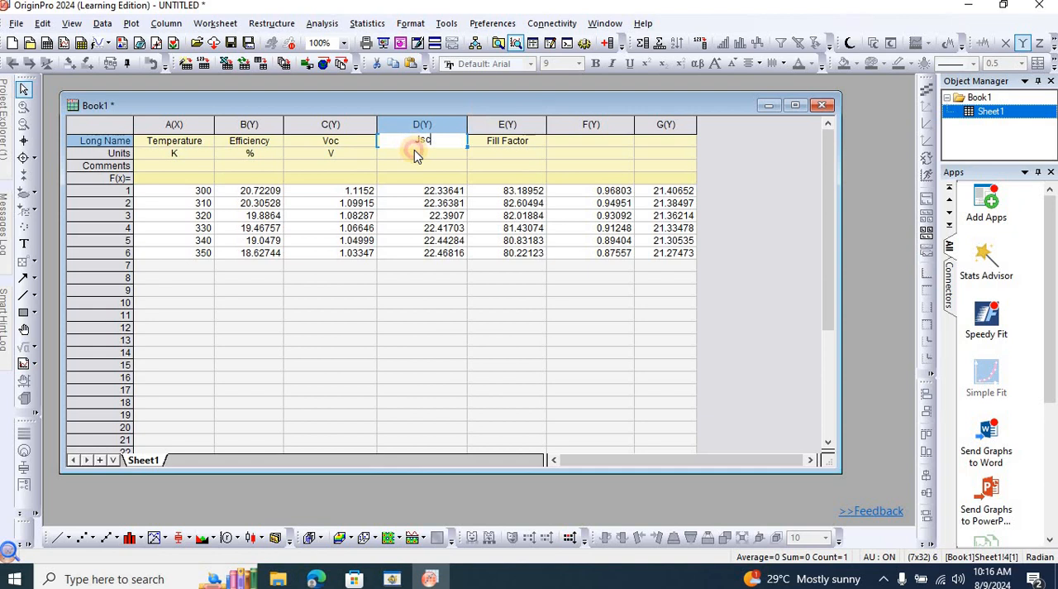
{"action": "double_click", "coordinate": [416, 154]}
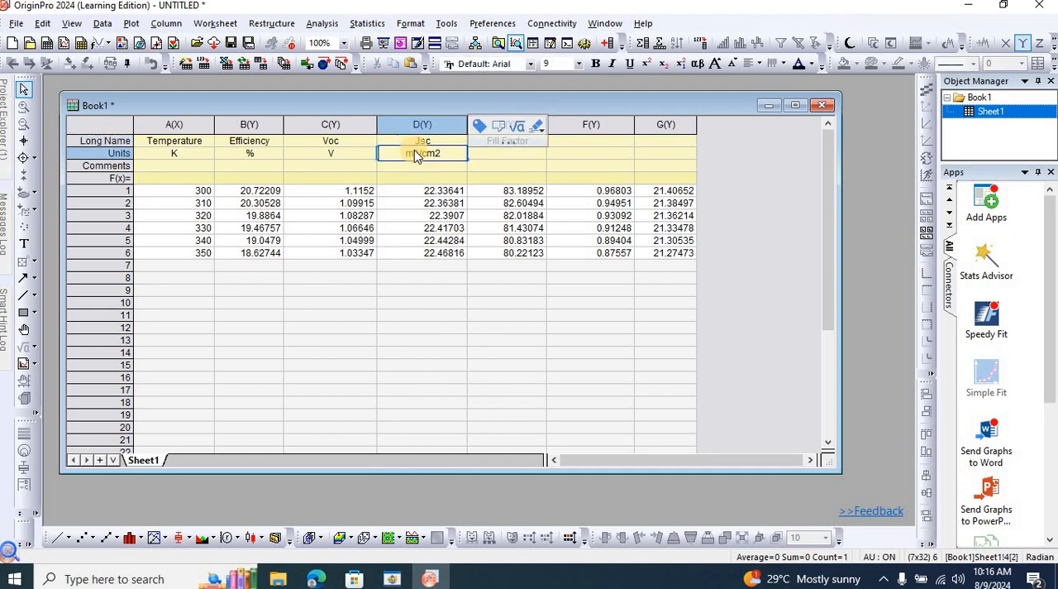
Format the 2 in the mA/cm2 unit of the Jsc column as superscript.
{"action": "key", "text": "shift+Left"}
{"action": "left_click", "coordinate": [444, 157]}
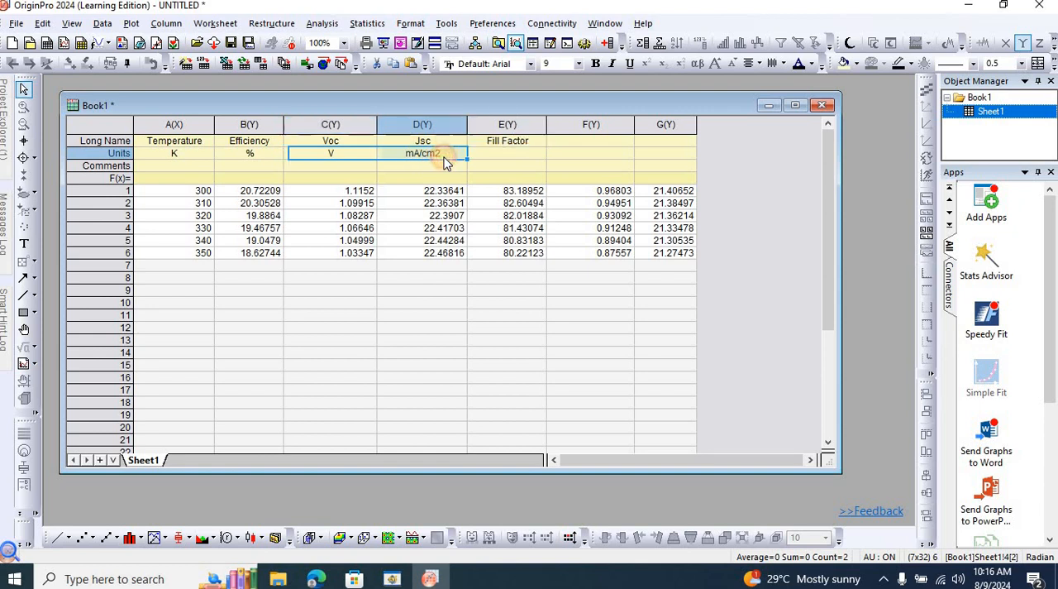
{"action": "double_click", "coordinate": [444, 157]}
{"action": "left_click", "coordinate": [443, 155]}
{"action": "key", "text": "shift+Left"}
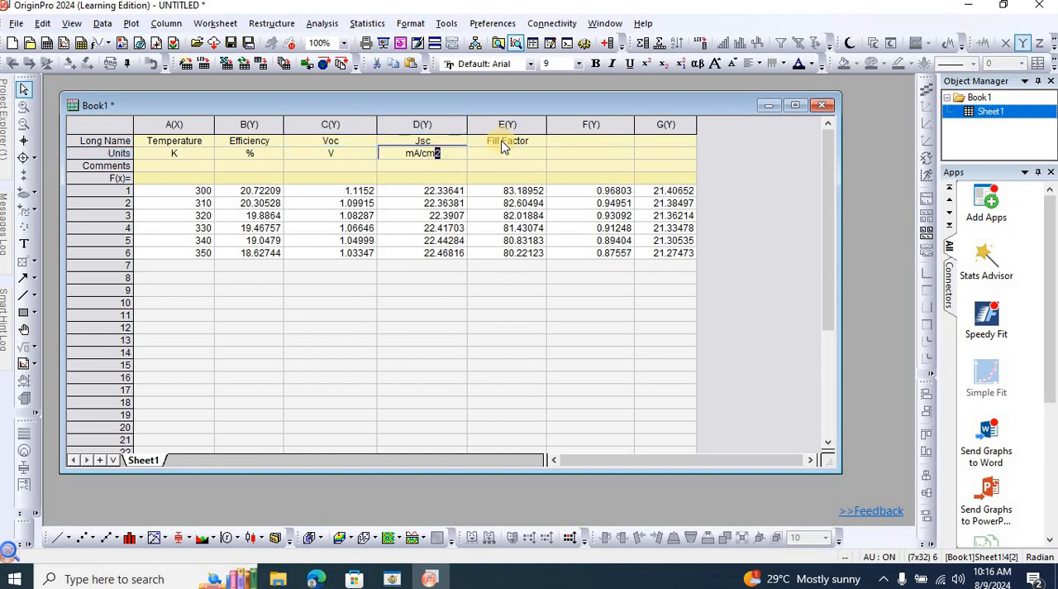
{"action": "left_click", "coordinate": [647, 64]}
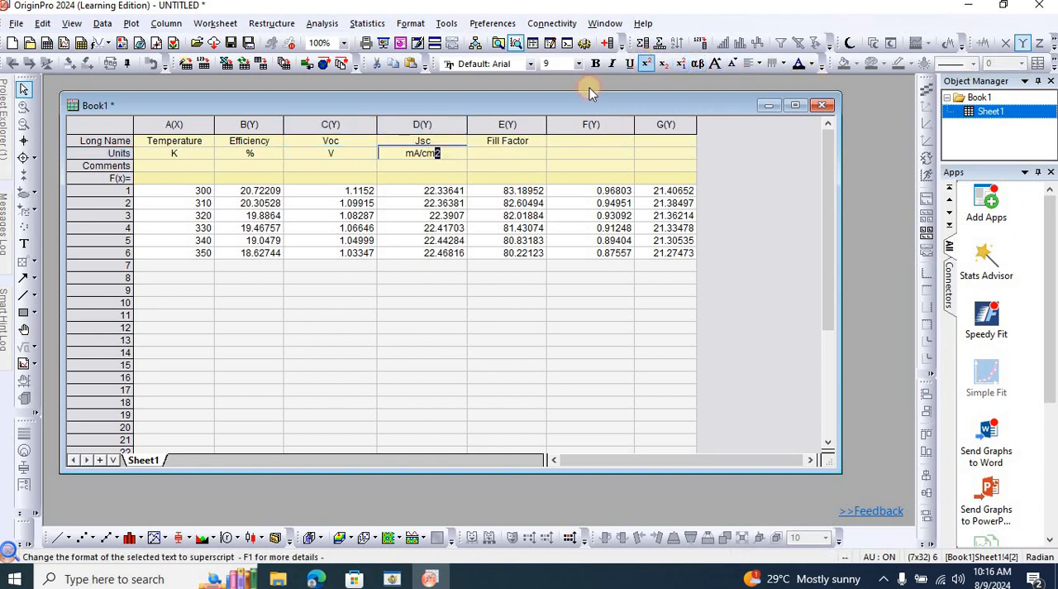
Check the fill factor unit in the SCAPS recorded data, return to Origin and enter % as the Fill Factor unit.
{"action": "left_click", "coordinate": [513, 157]}
{"action": "key", "text": "alt+Tab"}
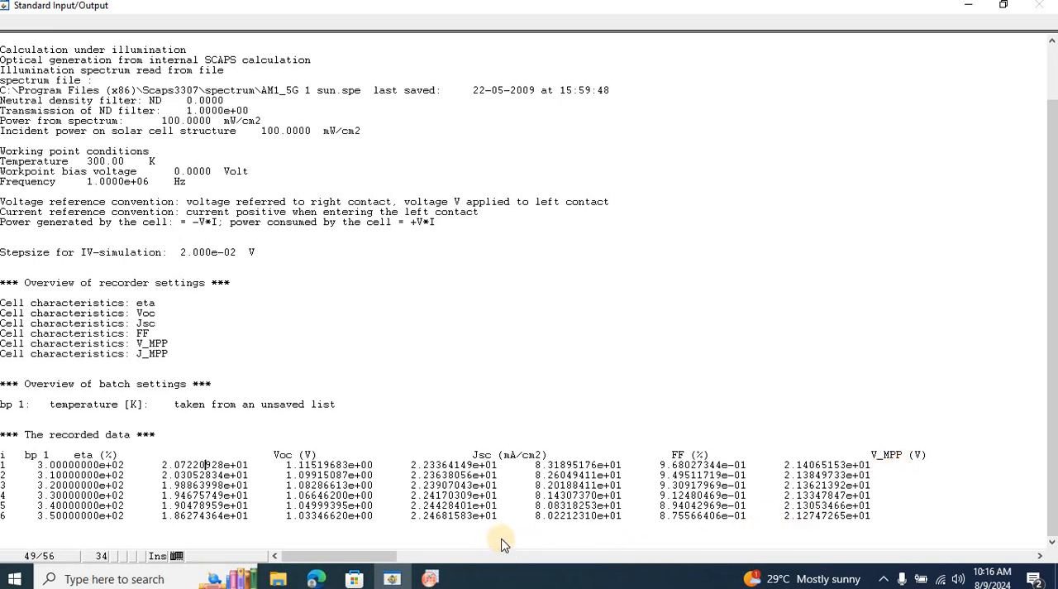
{"action": "left_click", "coordinate": [430, 579]}
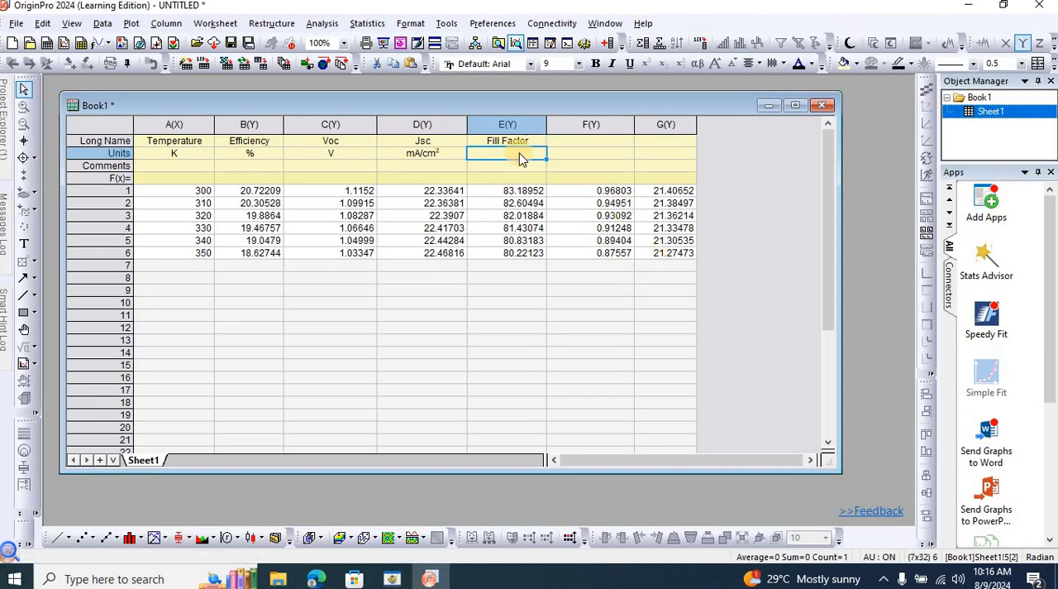
{"action": "type", "text": "%"}
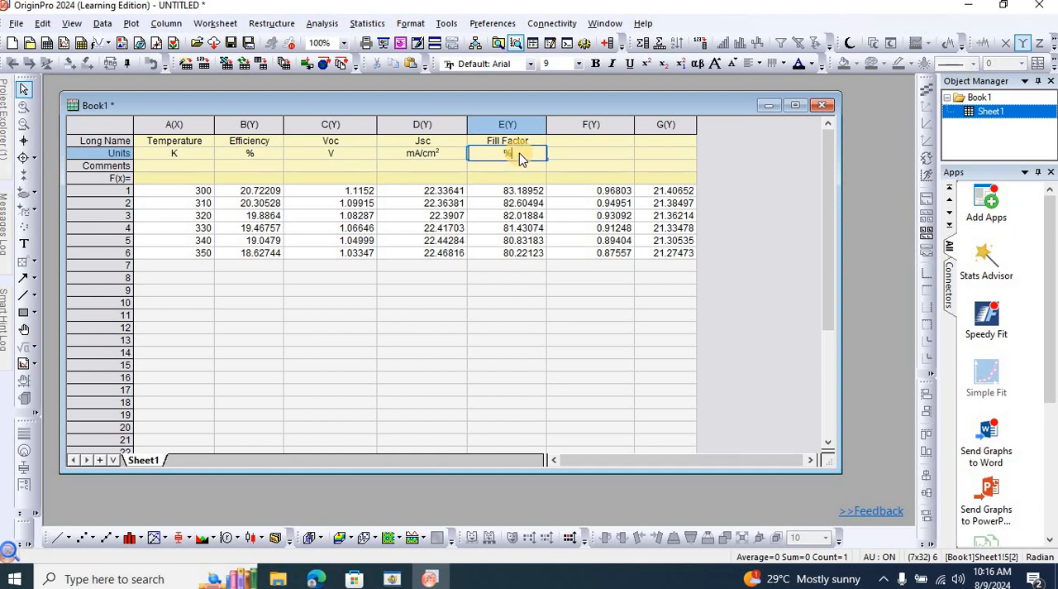
Label column F with the long name Vm and the unit V.
{"action": "left_click", "coordinate": [640, 149]}
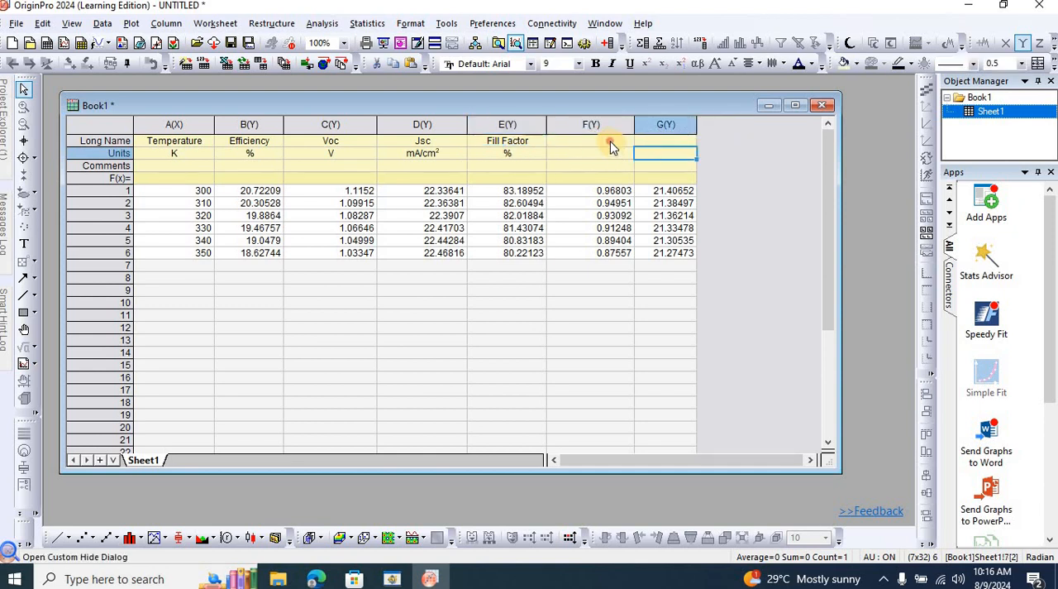
{"action": "left_click", "coordinate": [610, 141]}
{"action": "type", "text": "Vm"}
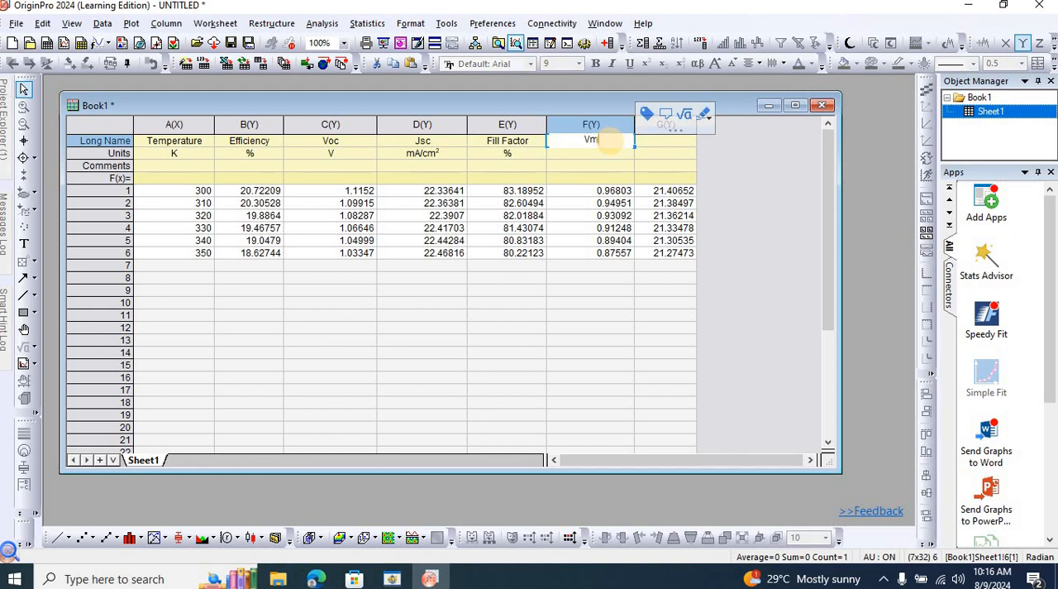
{"action": "left_click", "coordinate": [604, 157]}
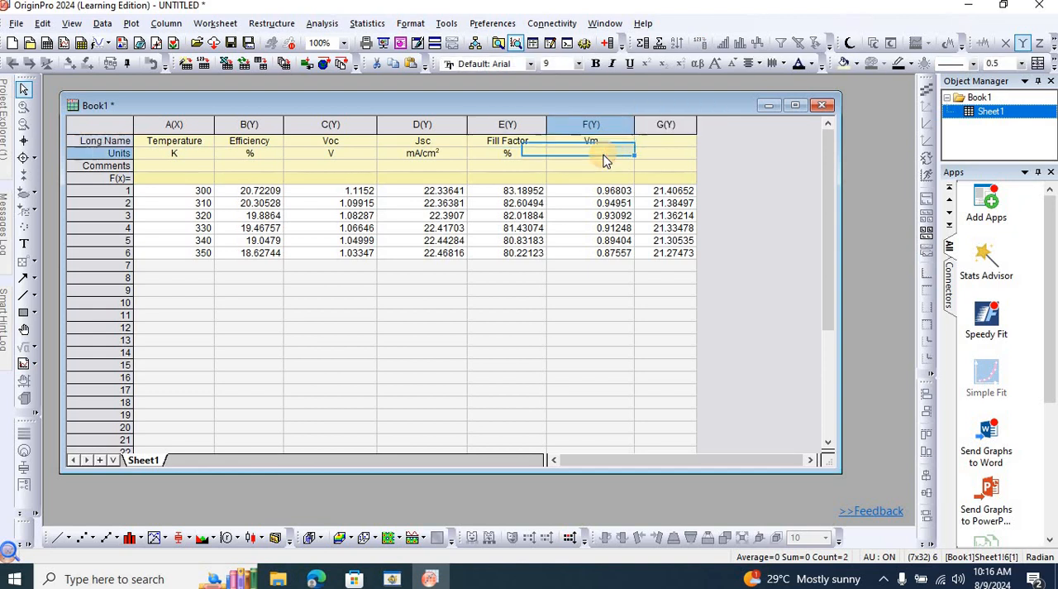
{"action": "type", "text": "V"}
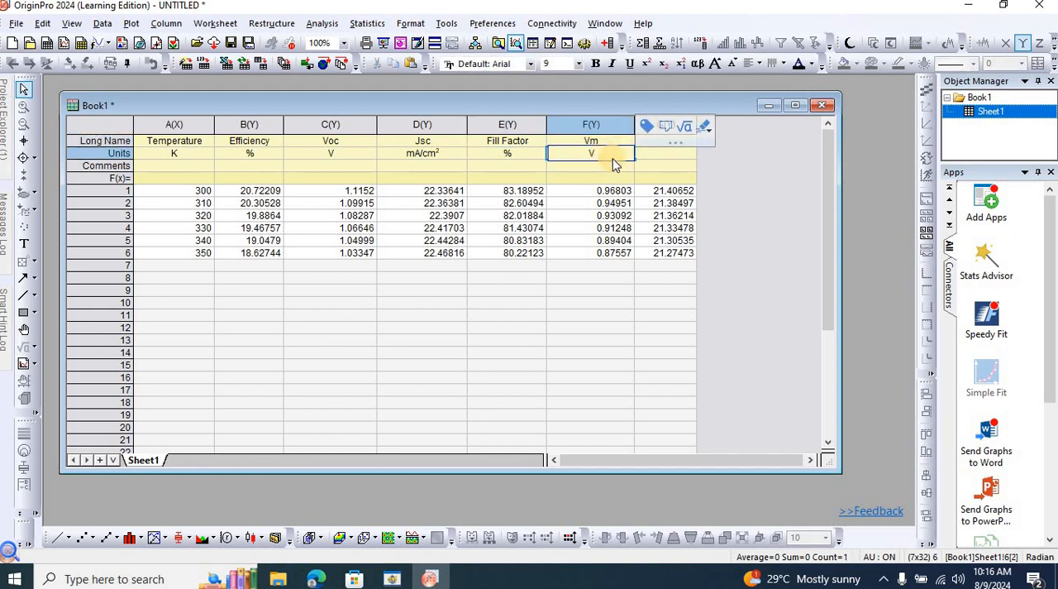
Check the names of the last two recorded quantities in SCAPS, return to Origin and extend column F's long name to Vmpp.
{"action": "key", "text": "alt+Tab"}
{"action": "left_click", "coordinate": [457, 556]}
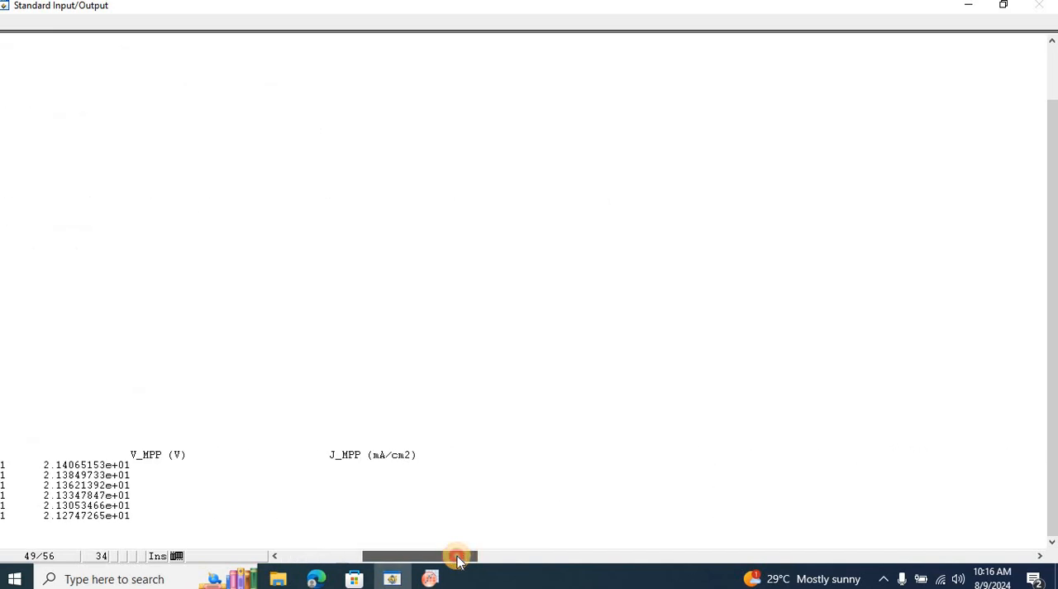
{"action": "left_click_drag", "start_coordinate": [436, 560], "coordinate": [358, 557]}
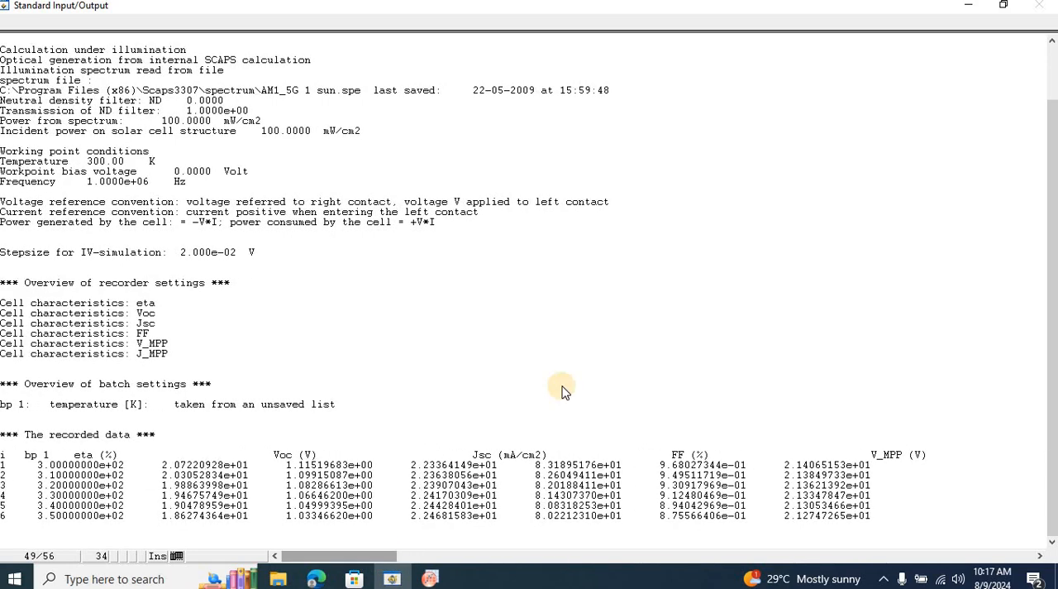
{"action": "key", "text": "alt+Tab"}
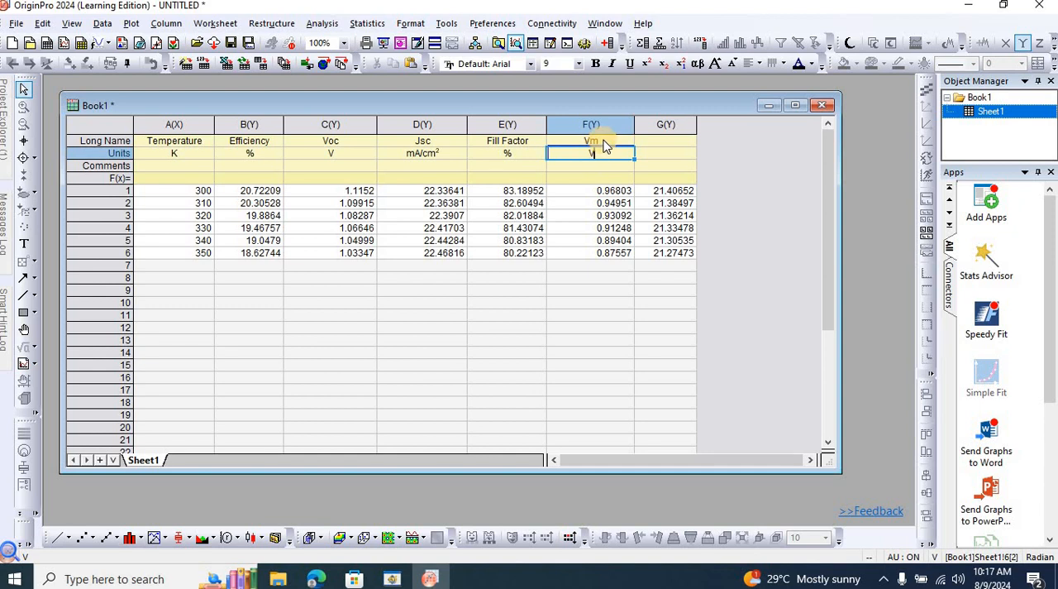
{"action": "left_click", "coordinate": [603, 141]}
{"action": "left_click", "coordinate": [604, 140]}
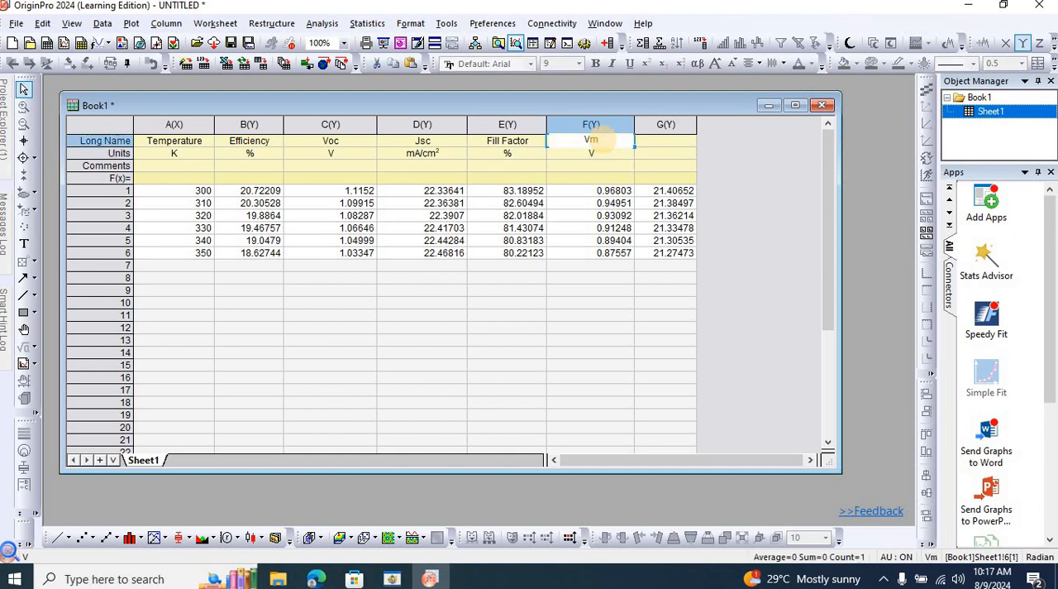
{"action": "type", "text": "pp"}
Name column G Jmpp and copy the mA/cm² unit from the Jsc column into its unit cell.
{"action": "left_click", "coordinate": [661, 145]}
{"action": "left_click", "coordinate": [660, 146]}
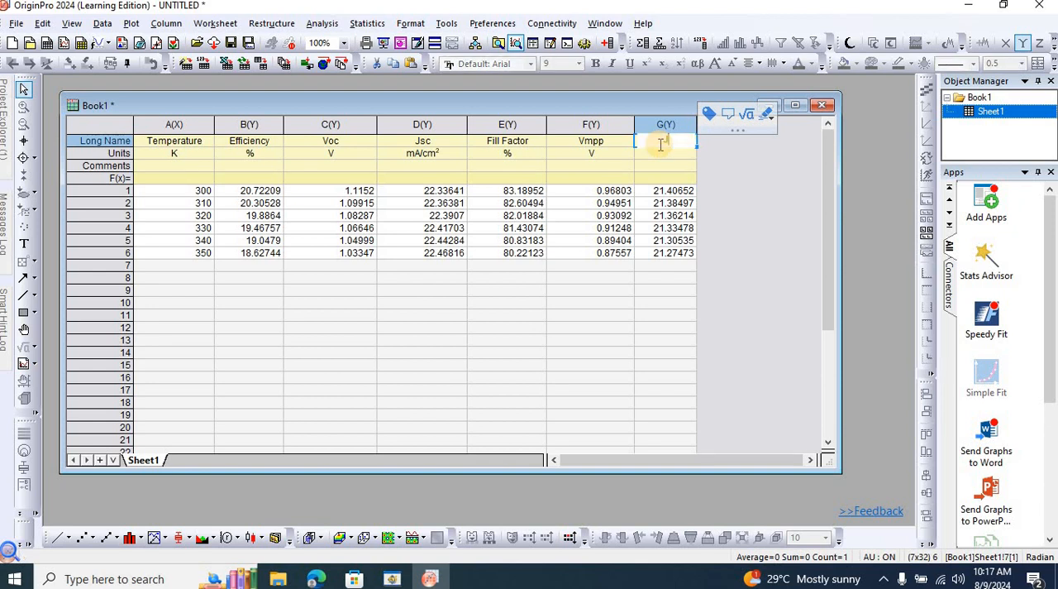
{"action": "type", "text": "Jmpp"}
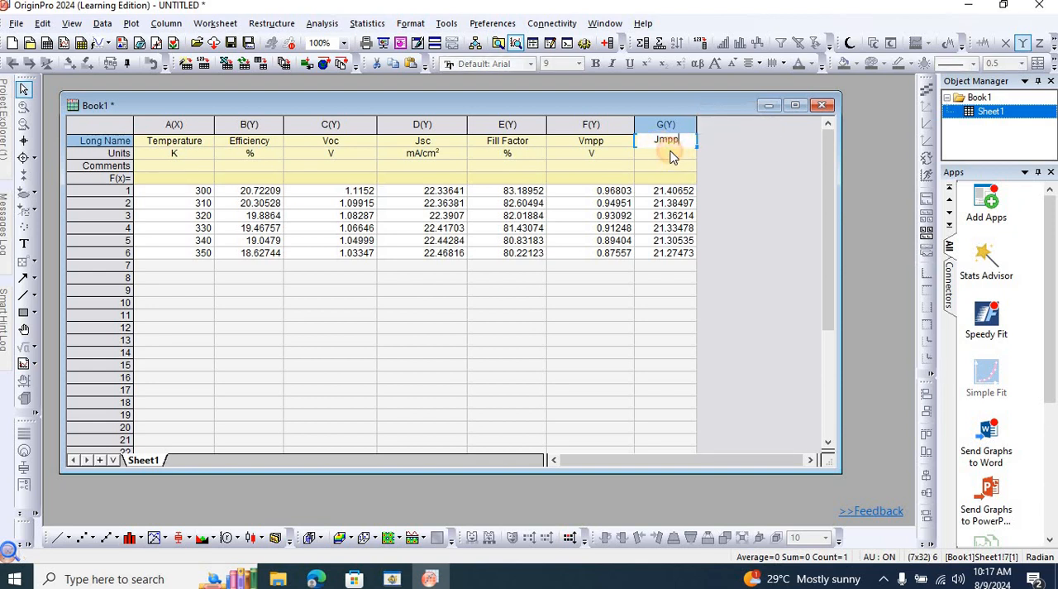
{"action": "key", "text": "Return"}
{"action": "left_click", "coordinate": [428, 151]}
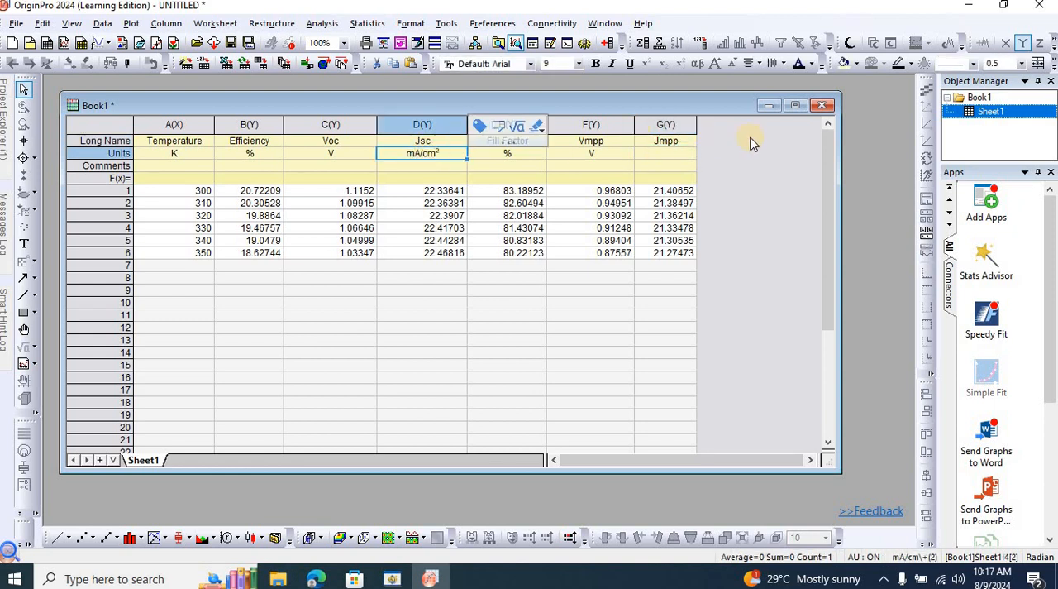
{"action": "key", "text": "ctrl+c"}
{"action": "left_click", "coordinate": [664, 154]}
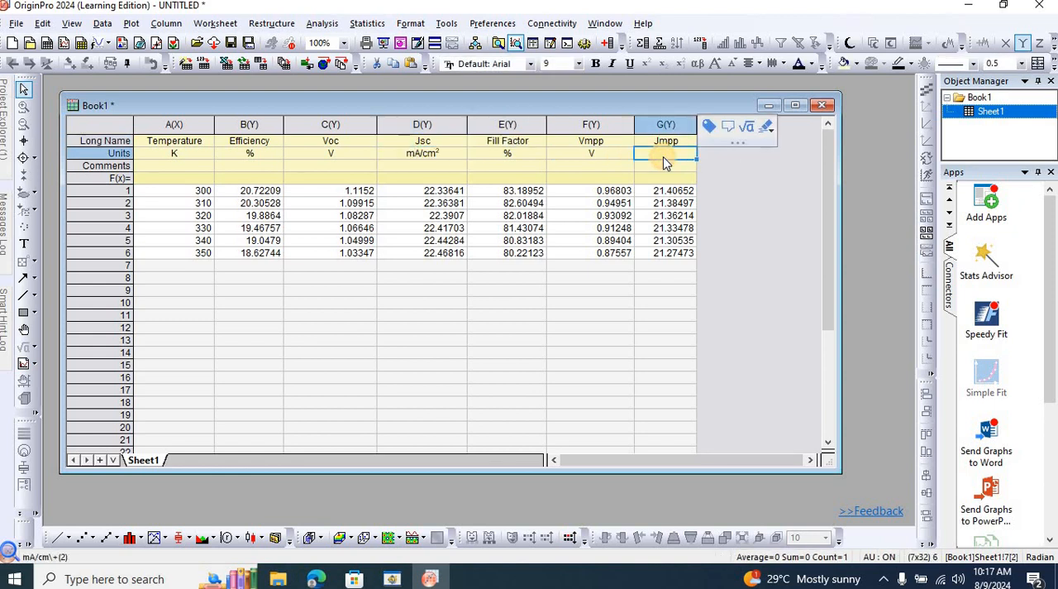
{"action": "key", "text": "ctrl+v"}
Save the Origin project as 2_FoM in the SCAPS 1D thermal analysis folder.
{"action": "key", "text": "ctrl+s"}
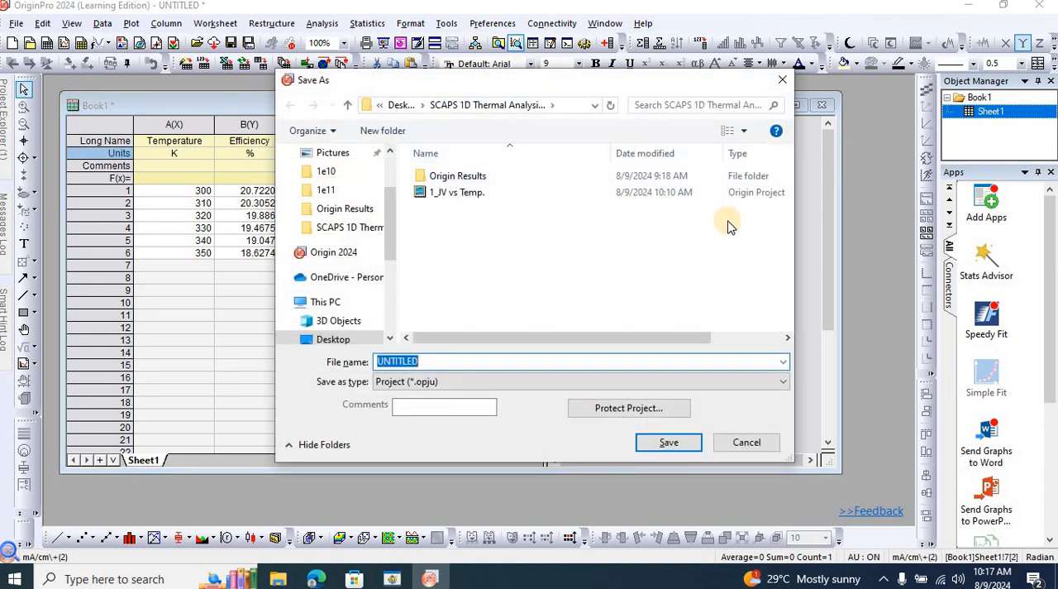
{"action": "type", "text": "2_FoM"}
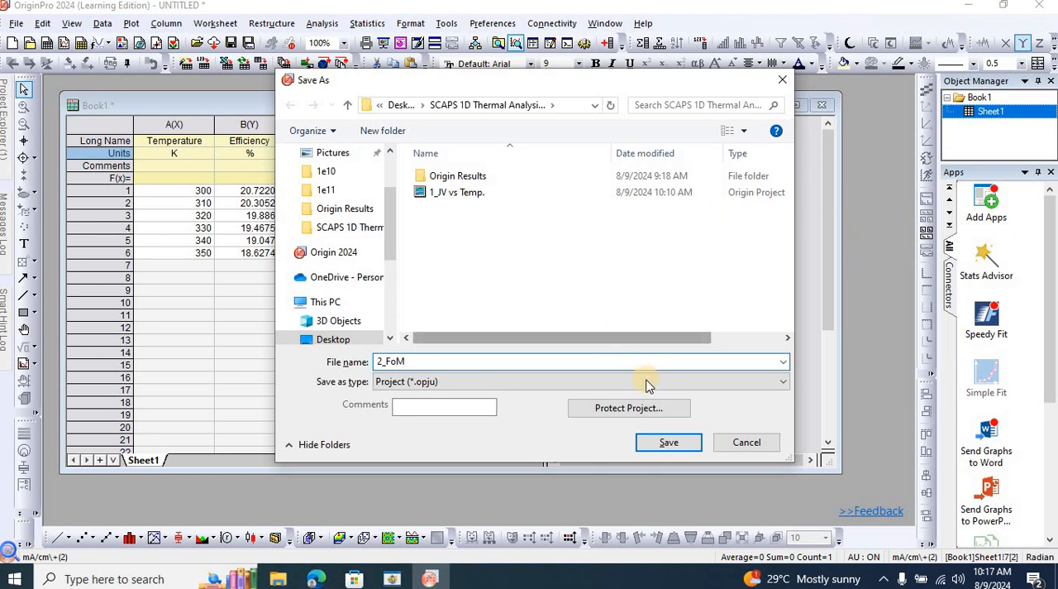
{"action": "left_click", "coordinate": [667, 444]}
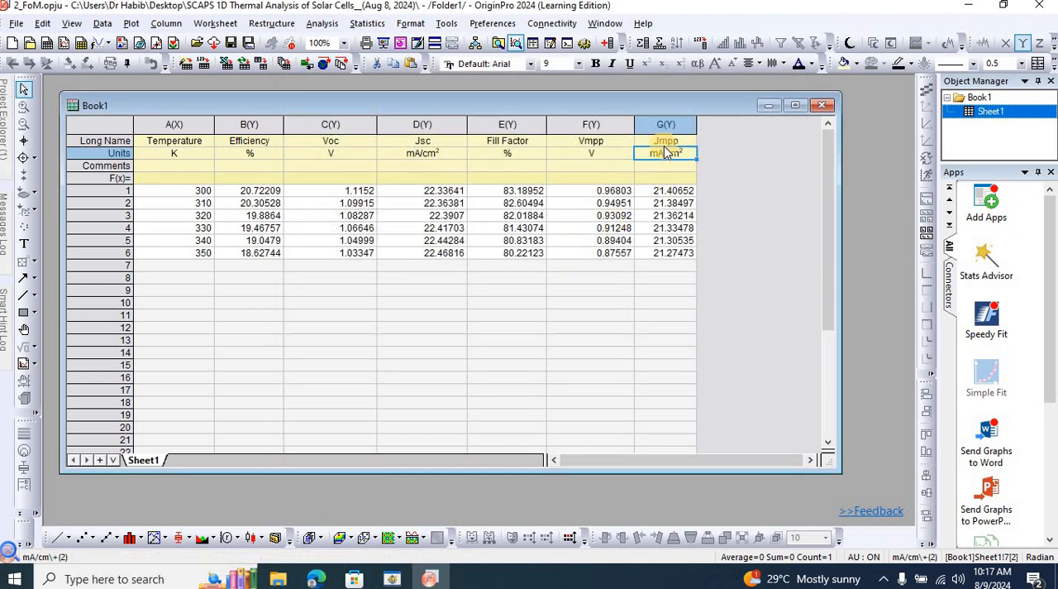
{"action": "left_click", "coordinate": [594, 153]}
{"action": "type", "text": "V"}
{"action": "key", "text": "Tab"}
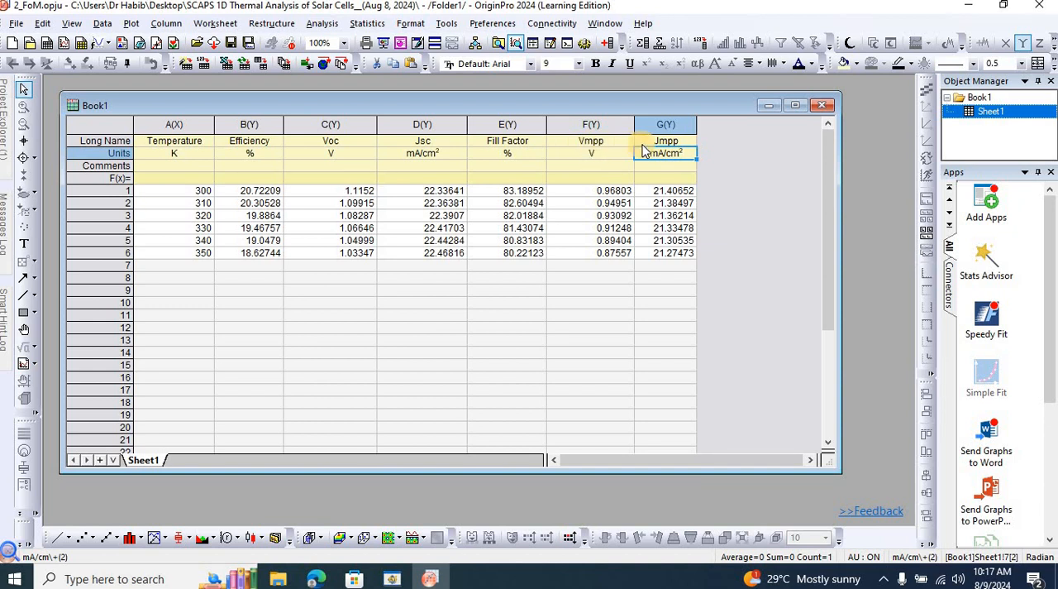
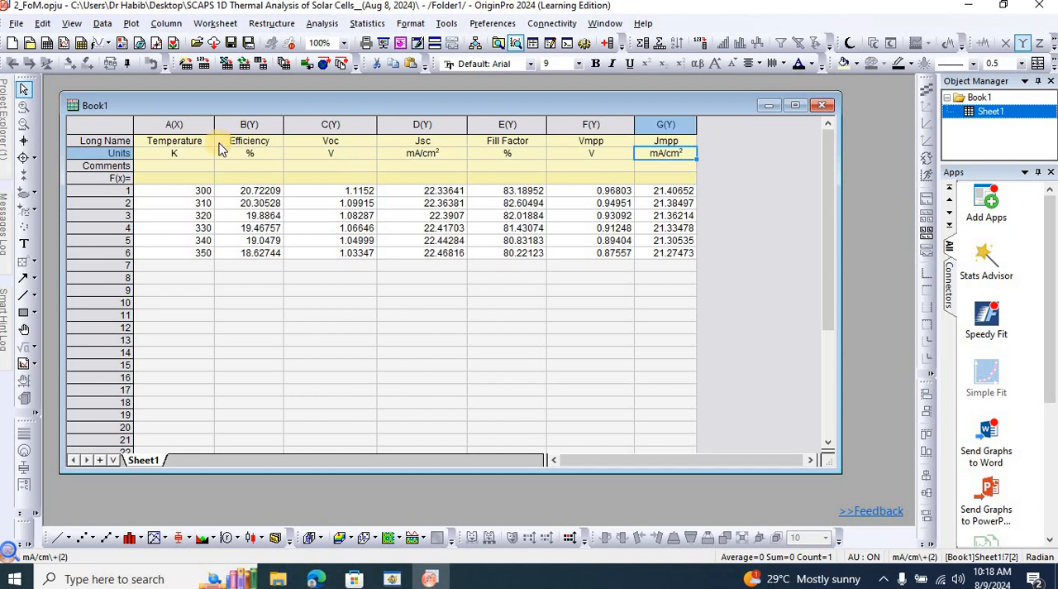
Plot the Efficiency and Fill Factor columns against Temperature as a 2Ys Y-Y double-axis graph.
{"action": "left_click", "coordinate": [177, 122]}
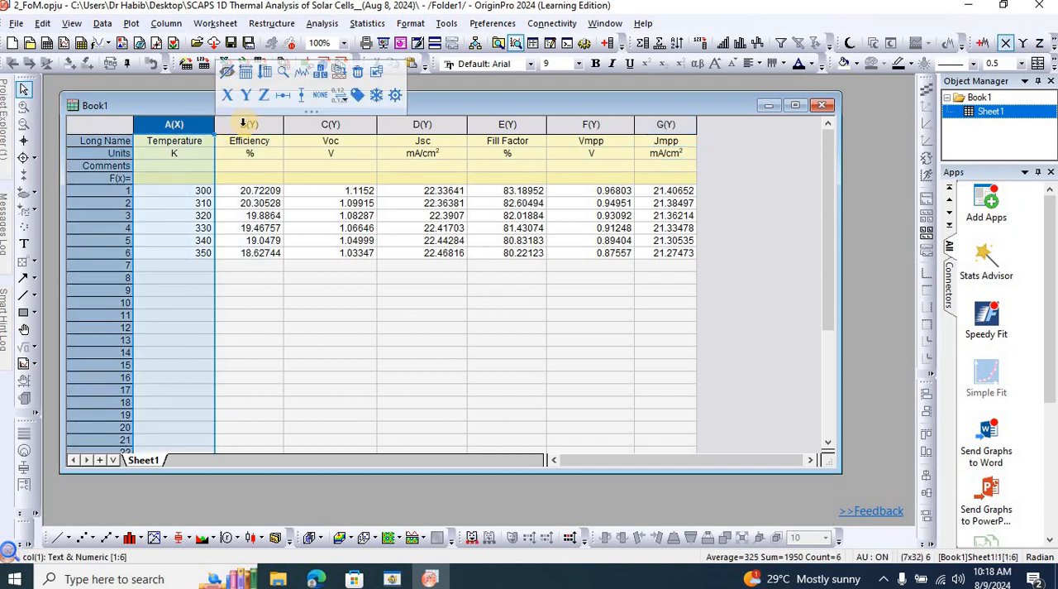
{"action": "left_click", "coordinate": [247, 124], "text": "ctrl"}
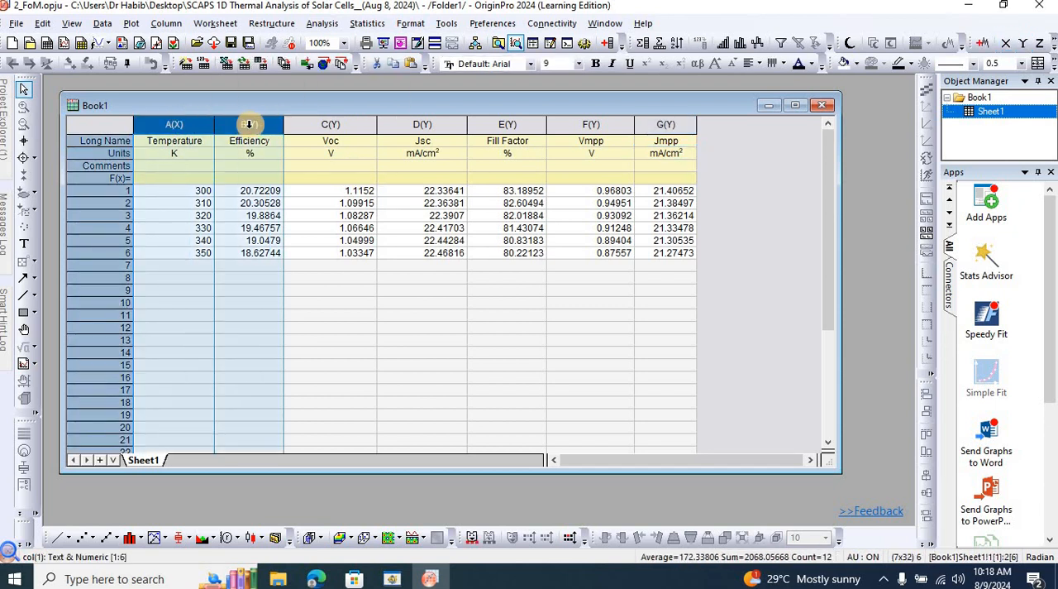
{"action": "left_click", "coordinate": [502, 125], "text": "ctrl"}
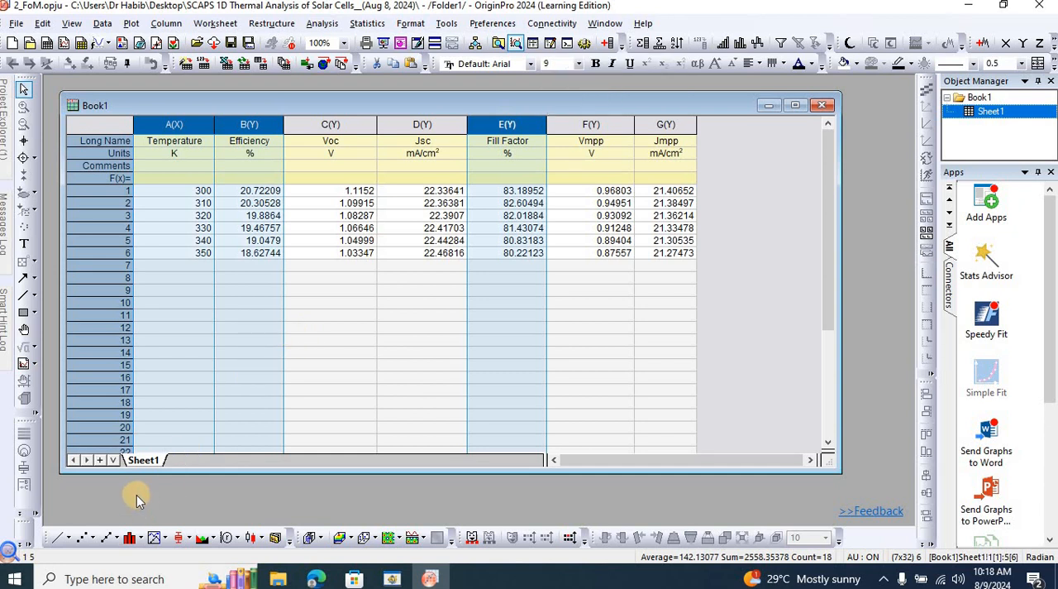
{"action": "left_click", "coordinate": [166, 541]}
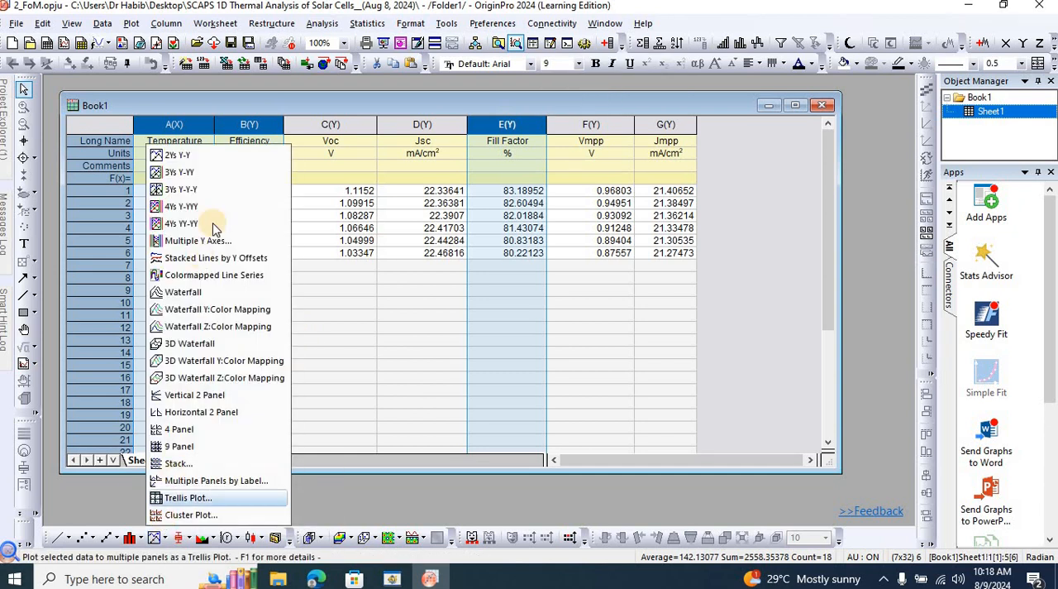
{"action": "left_click", "coordinate": [211, 166]}
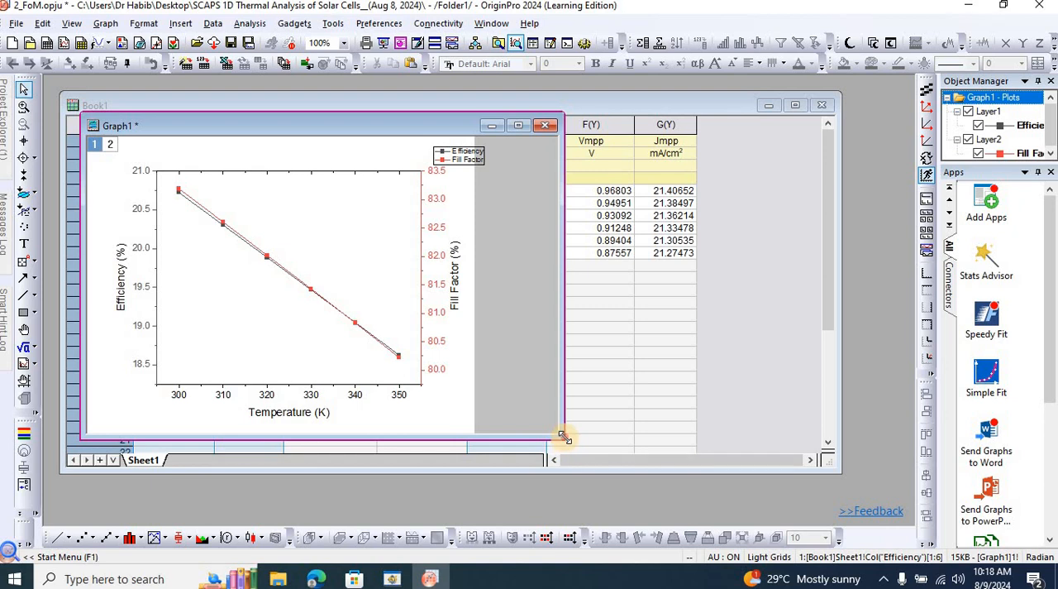
Enlarge the new graph window from its two opposite corners and save the project.
{"action": "left_click_drag", "start_coordinate": [564, 436], "coordinate": [659, 518]}
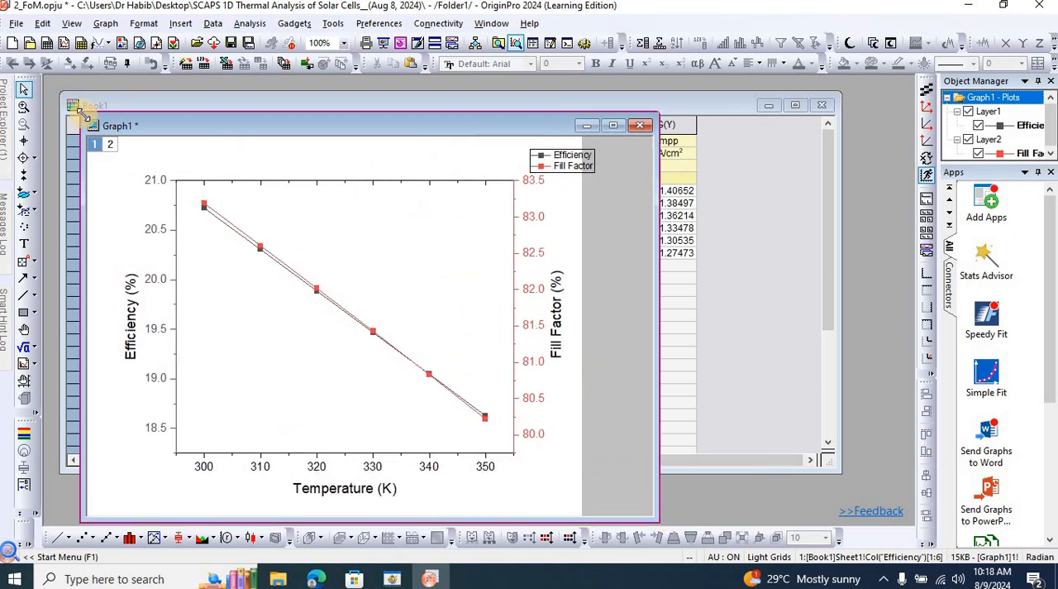
{"action": "left_click_drag", "start_coordinate": [82, 114], "coordinate": [77, 99]}
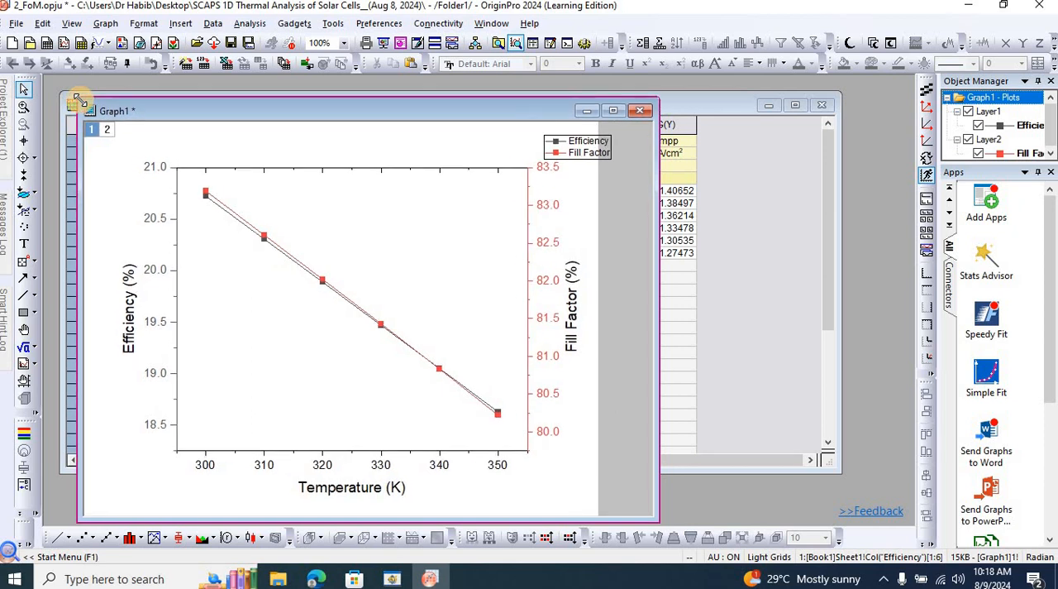
{"action": "key", "text": "ctrl+s"}
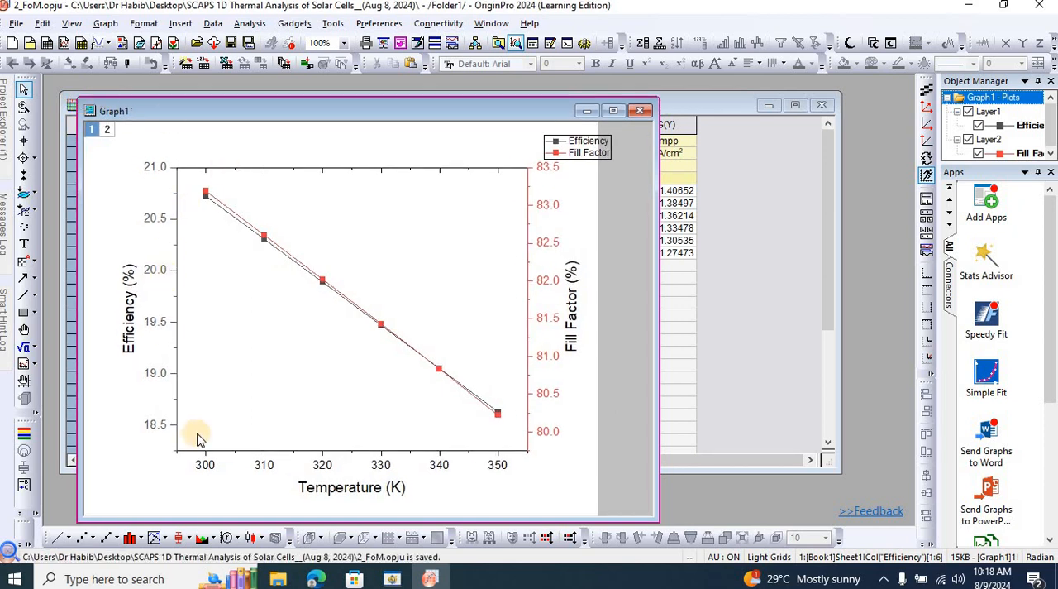
Set the Temperature axis tick labels to the Auto colour and make them bold.
{"action": "left_click", "coordinate": [377, 464]}
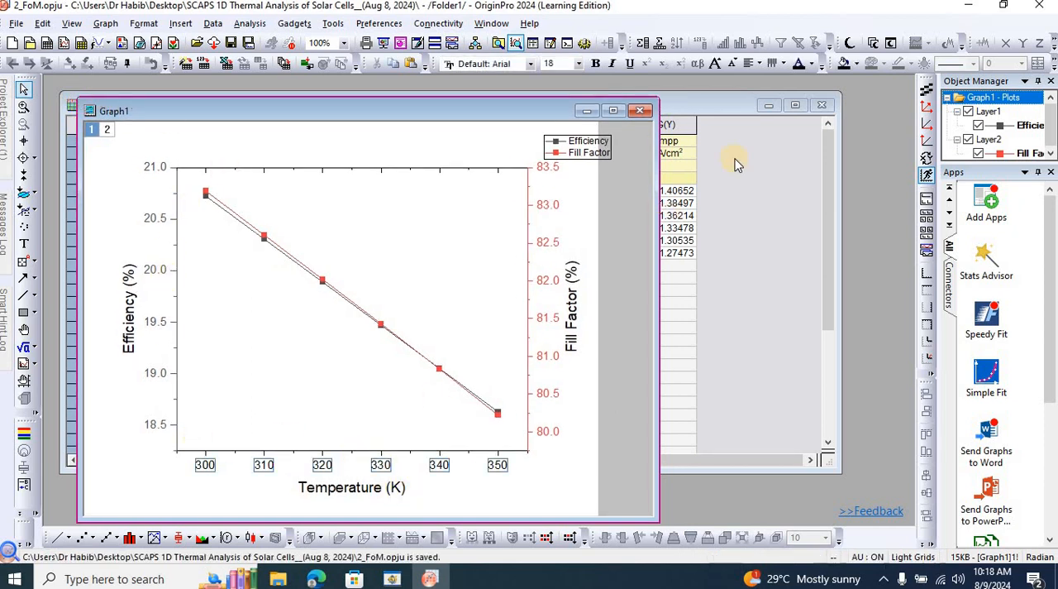
{"action": "left_click", "coordinate": [813, 68]}
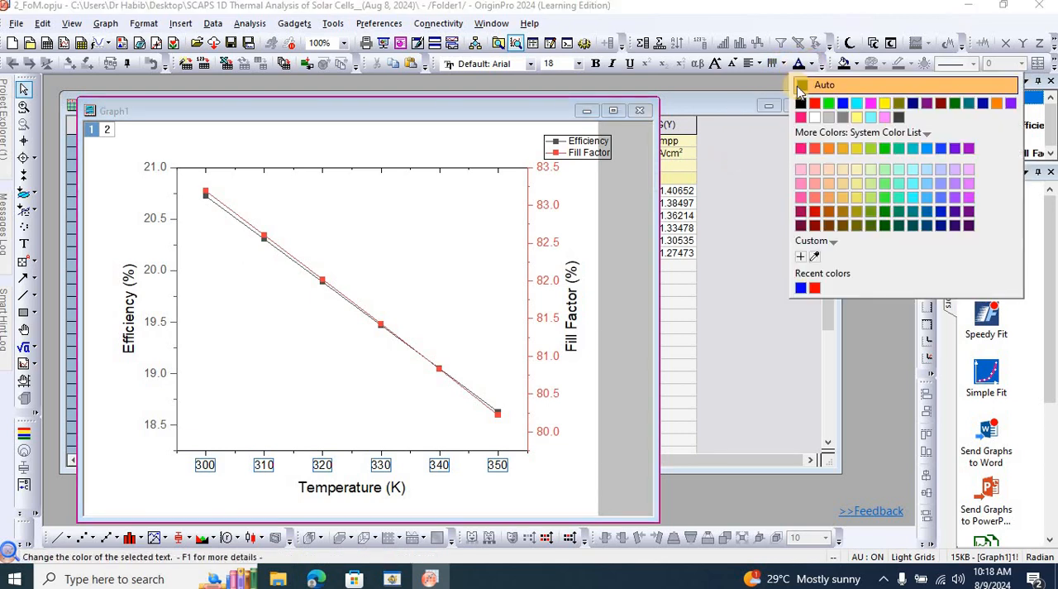
{"action": "left_click", "coordinate": [814, 83]}
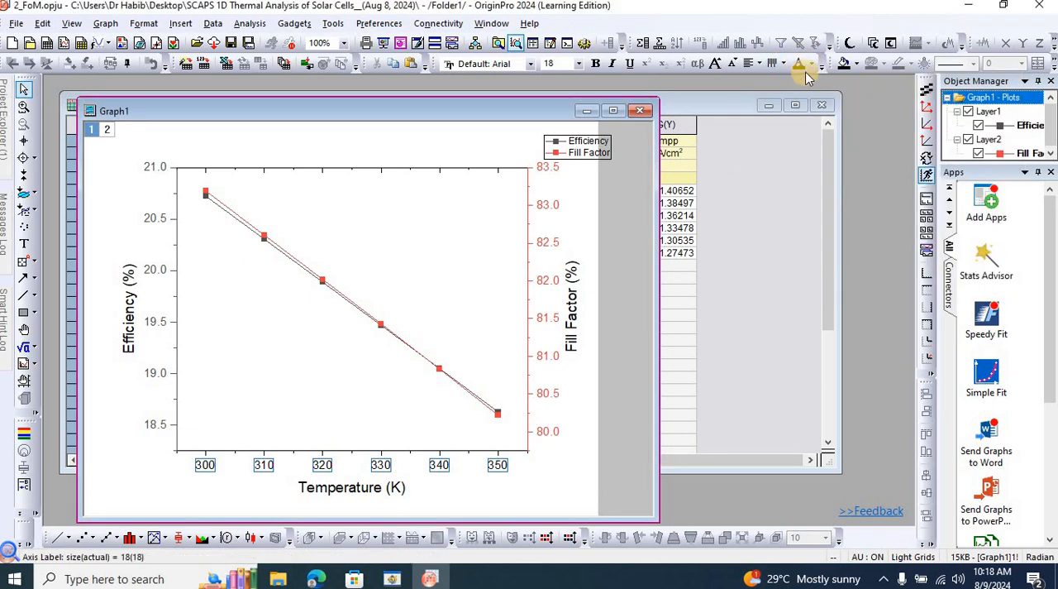
{"action": "left_click", "coordinate": [597, 65]}
{"action": "left_click", "coordinate": [597, 65]}
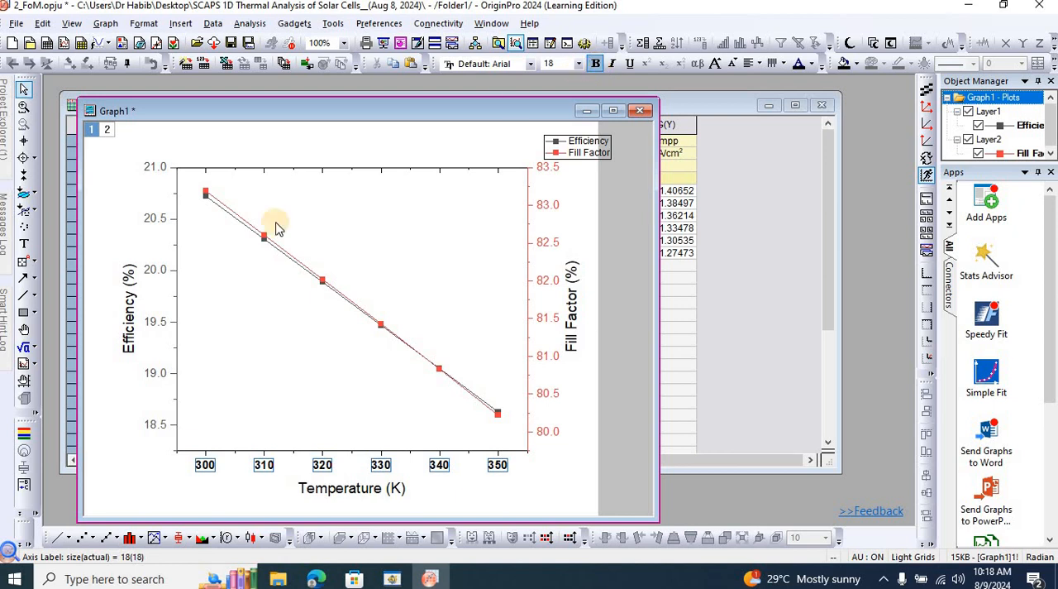
Make the Efficiency axis tick labels blue and bold.
{"action": "left_click", "coordinate": [156, 271]}
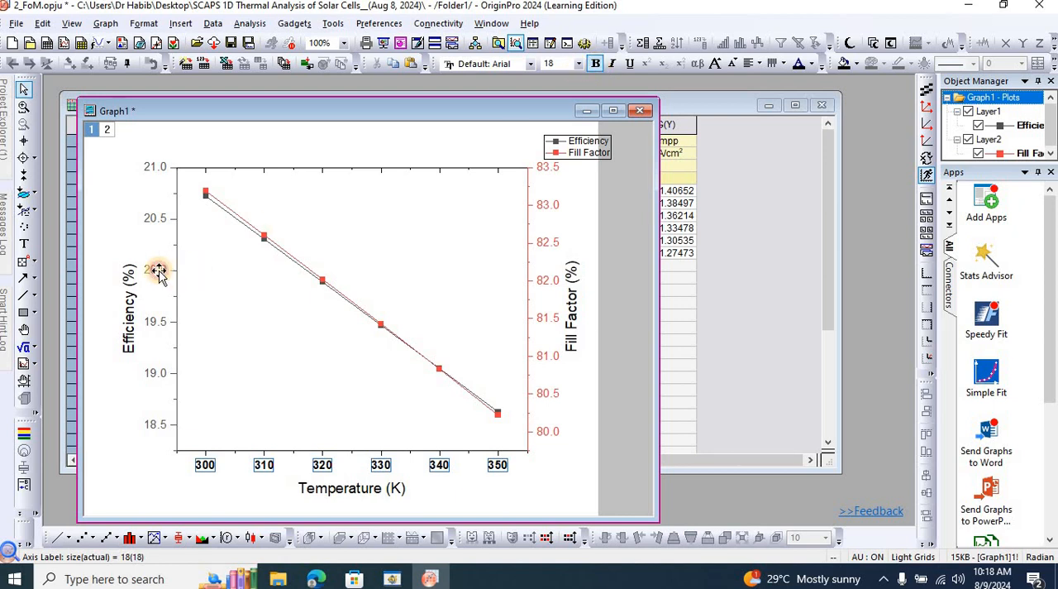
{"action": "left_click", "coordinate": [812, 66]}
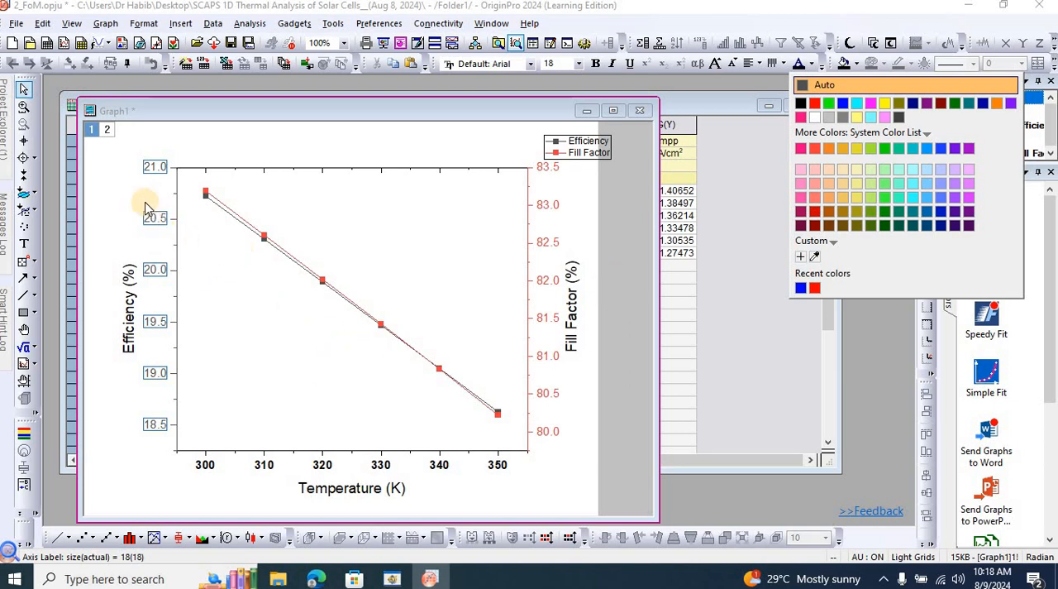
{"action": "left_click", "coordinate": [801, 287]}
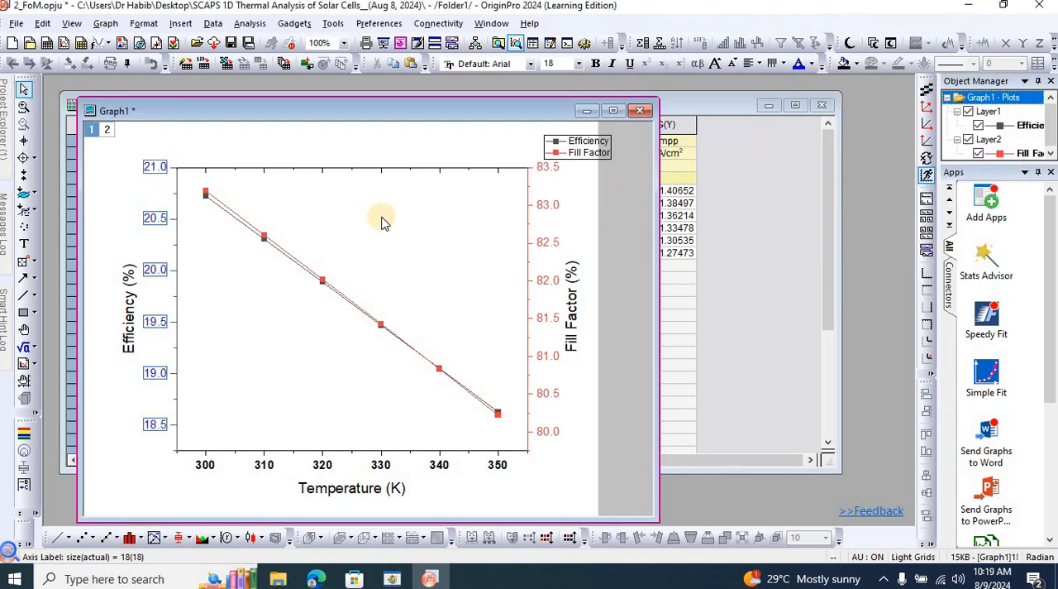
{"action": "left_click", "coordinate": [597, 70]}
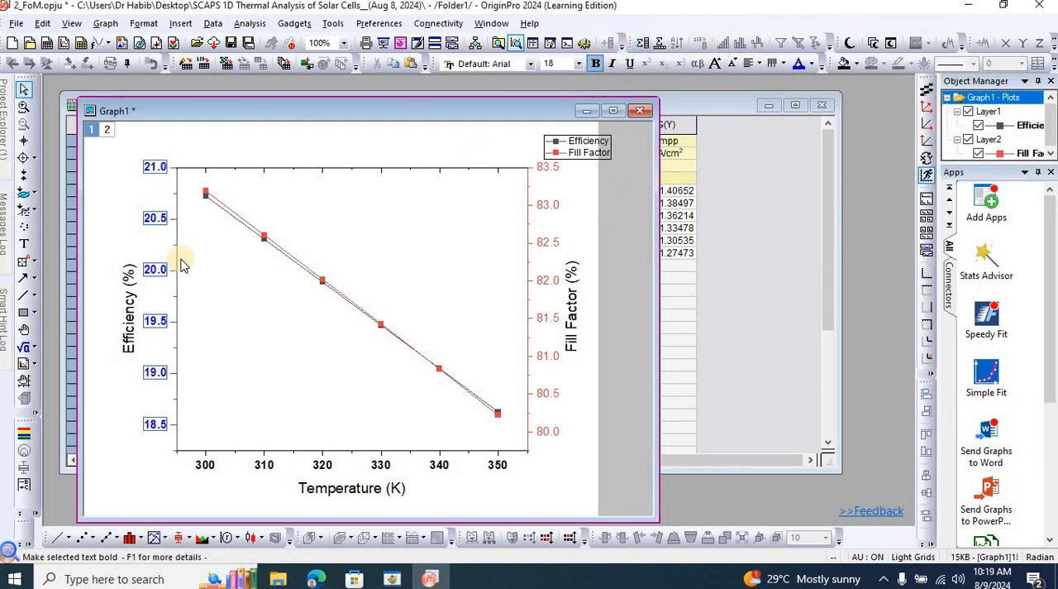
Replace the linked title of the Efficiency axis with the plain text Efficiency (%).
{"action": "double_click", "coordinate": [124, 321]}
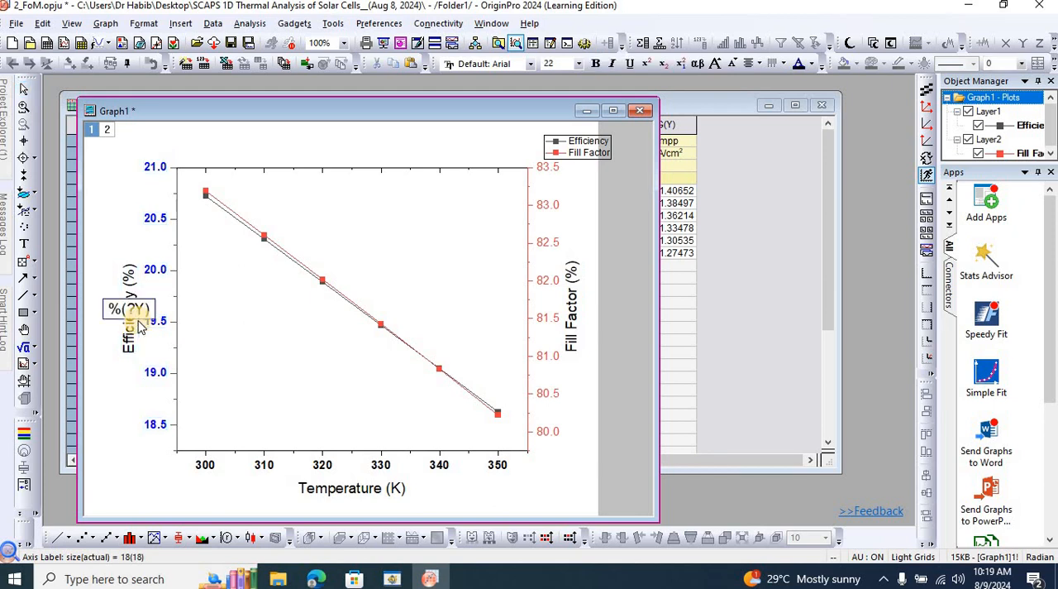
{"action": "left_click_drag", "start_coordinate": [153, 312], "coordinate": [97, 313]}
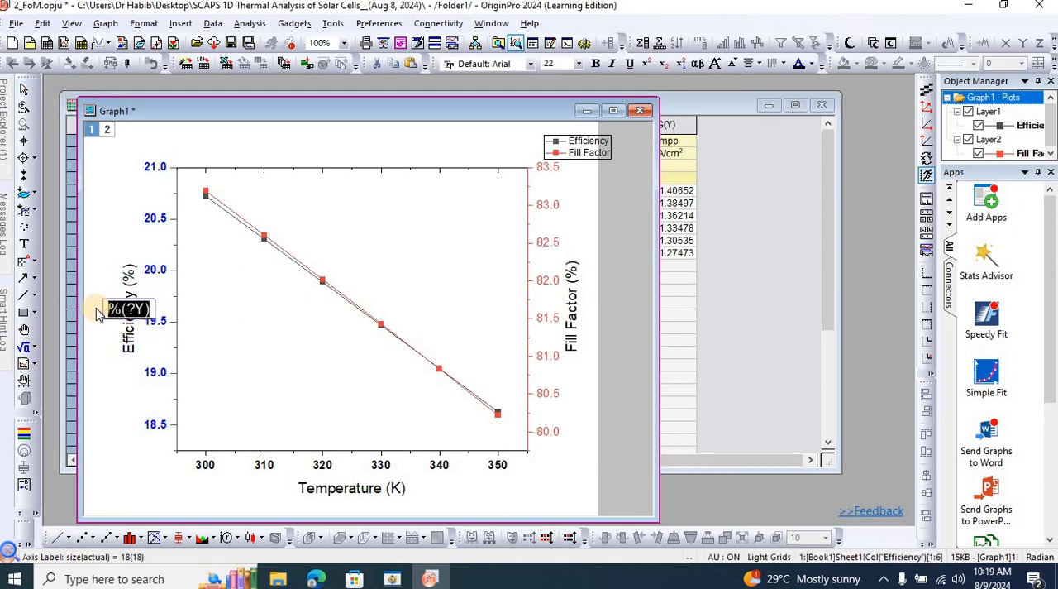
{"action": "type", "text": "Effici"}
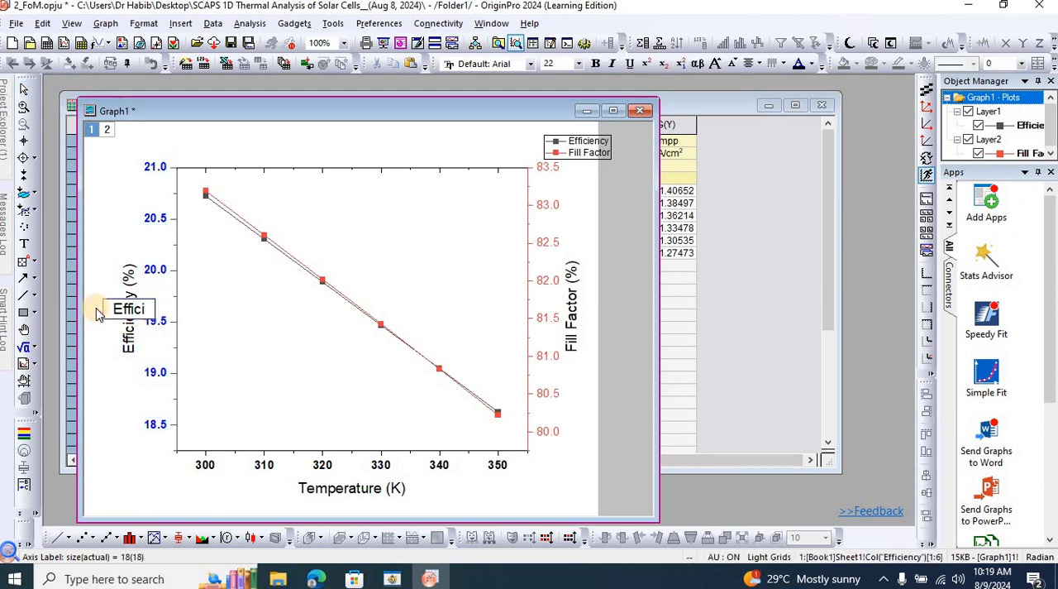
{"action": "type", "text": "ency "}
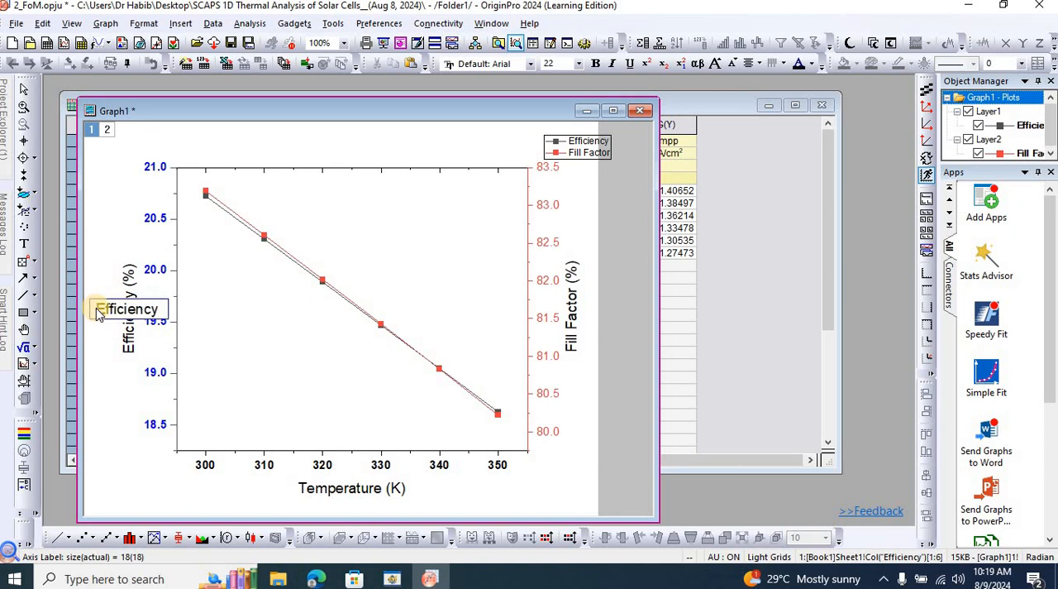
{"action": "type", "text": "(%"}
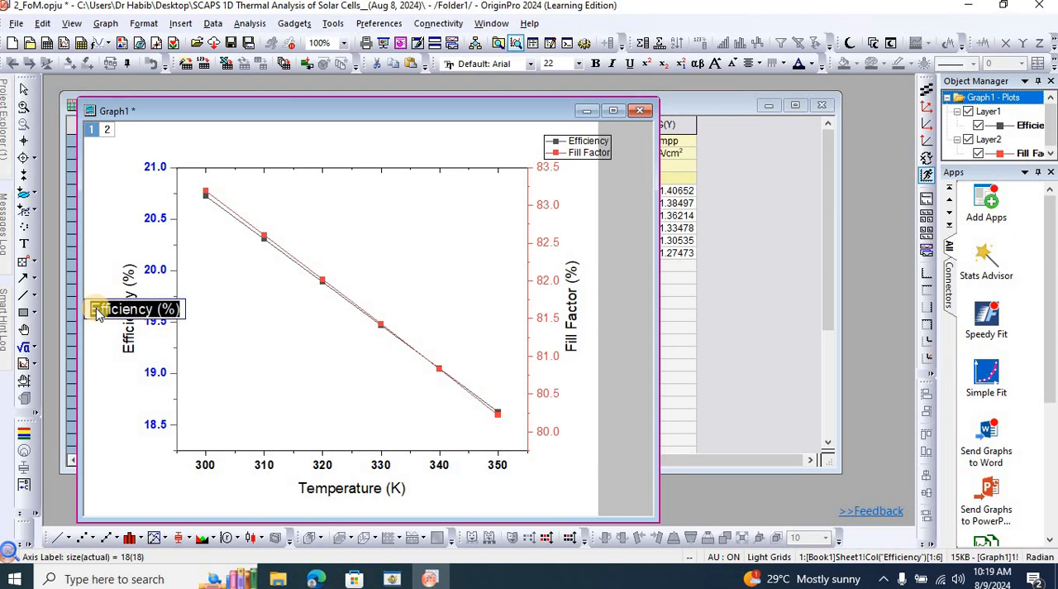
Format the whole Efficiency (%) axis title in bold blue and finish editing it.
{"action": "key", "text": "ctrl+b"}
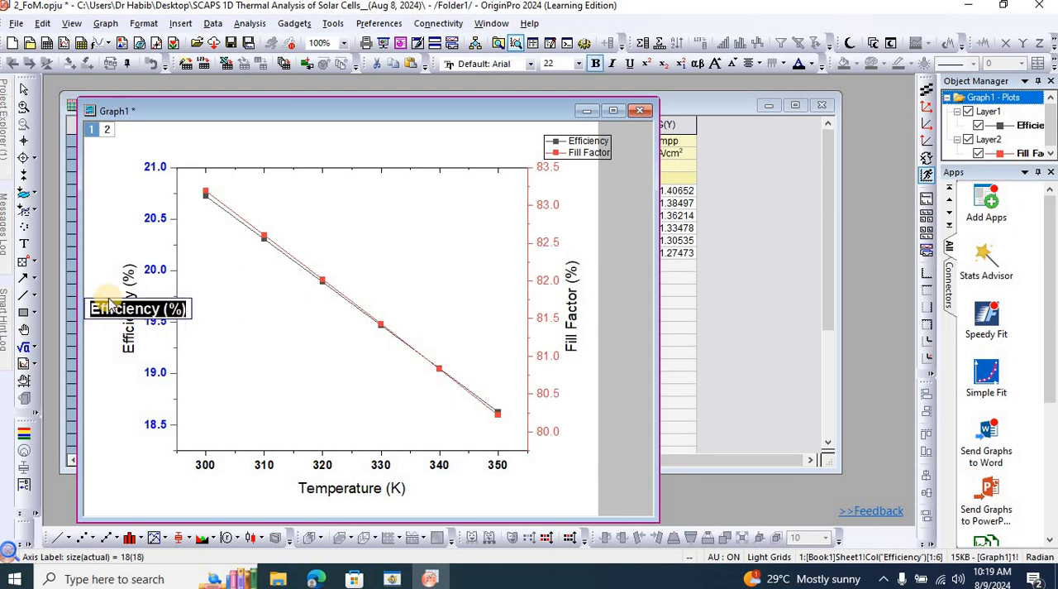
{"action": "left_click", "coordinate": [817, 65]}
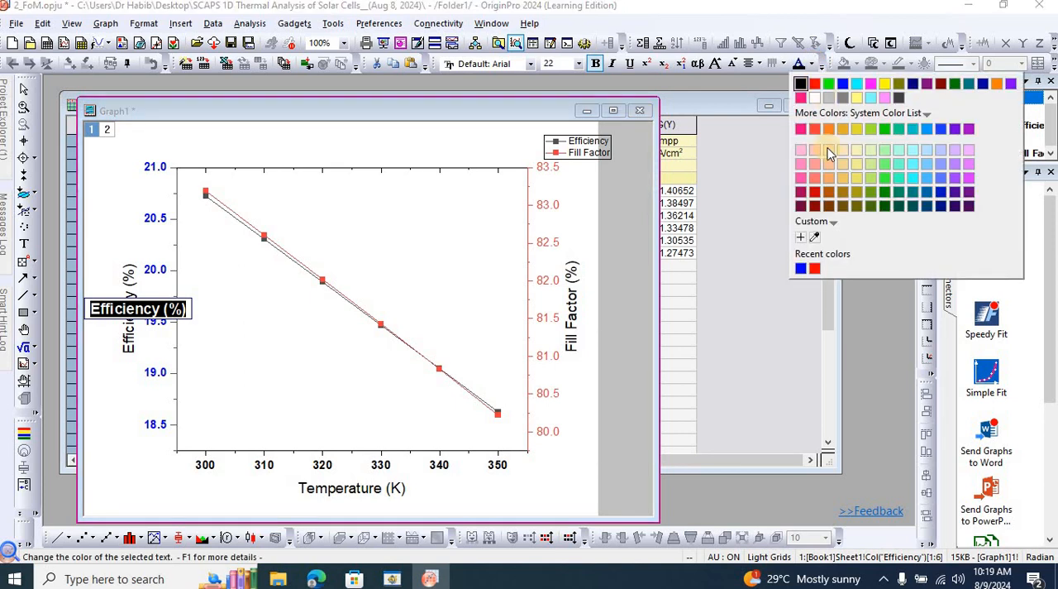
{"action": "left_click", "coordinate": [800, 267]}
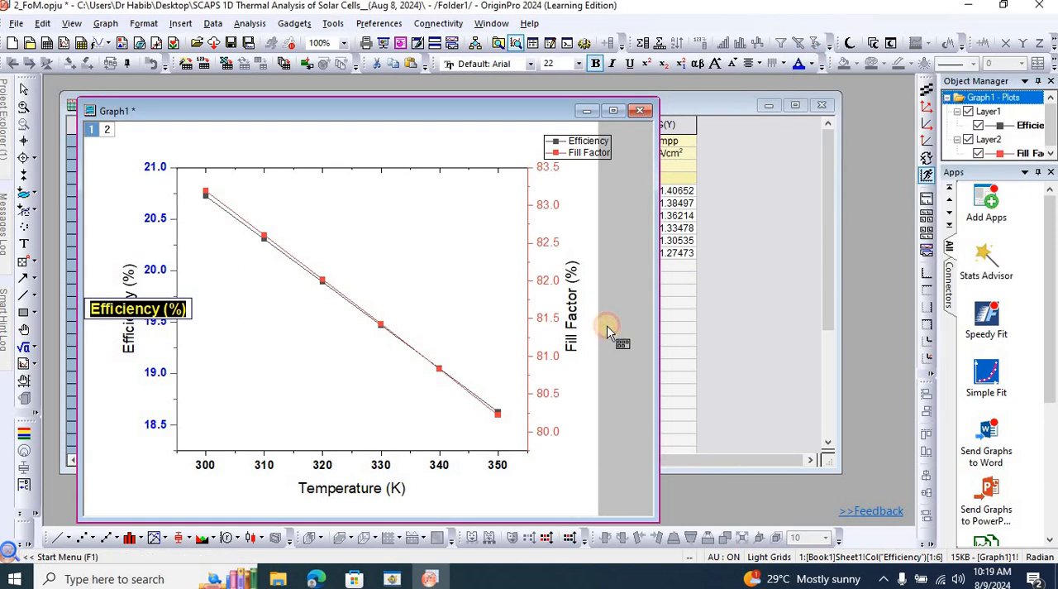
{"action": "left_click", "coordinate": [608, 331]}
Make the Fill Factor axis tick labels red and bold.
{"action": "left_click", "coordinate": [548, 316]}
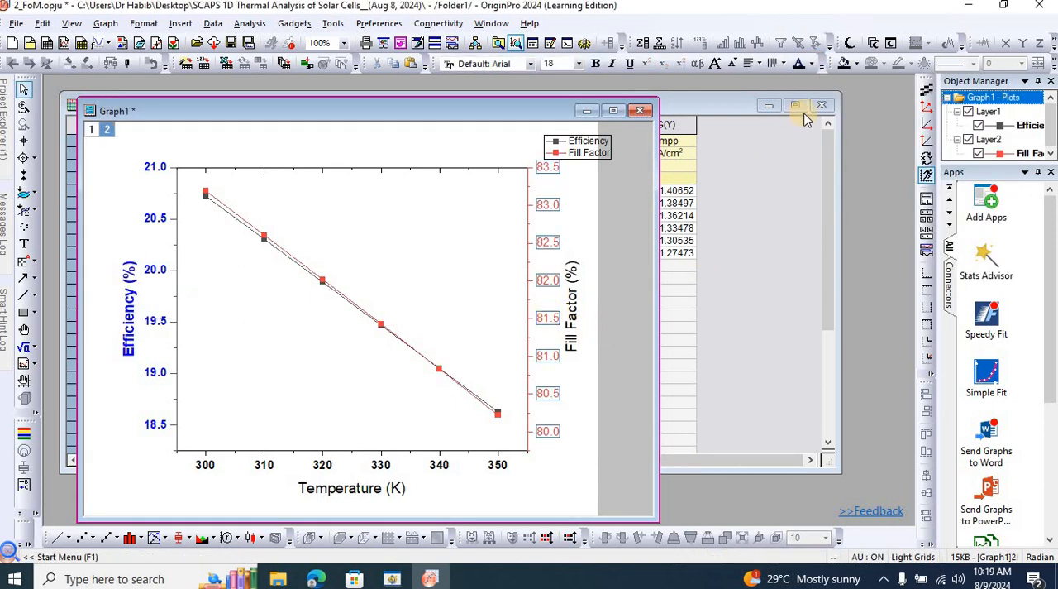
{"action": "left_click", "coordinate": [813, 66]}
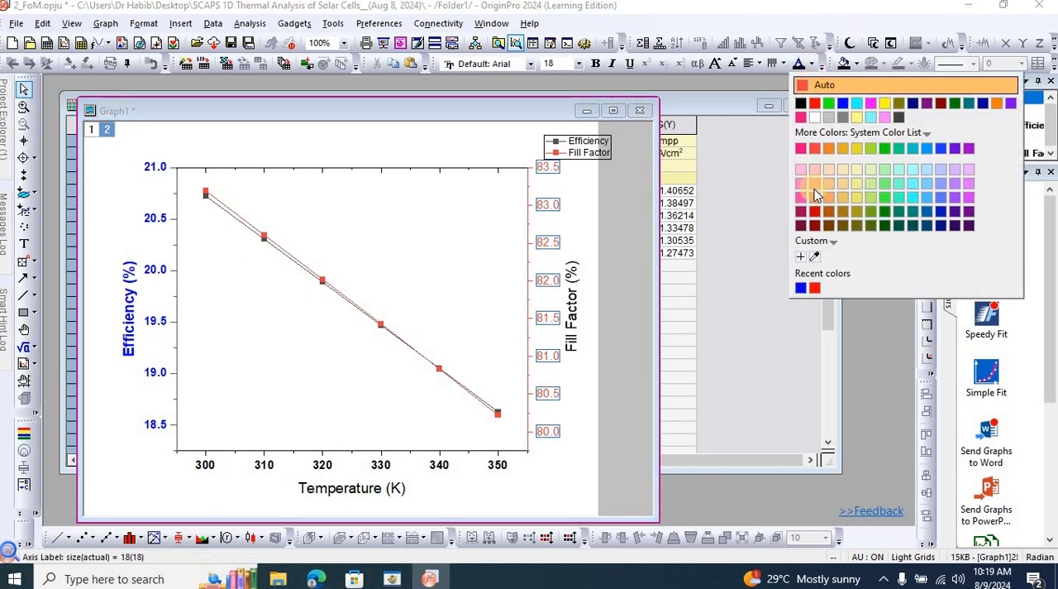
{"action": "left_click", "coordinate": [816, 287]}
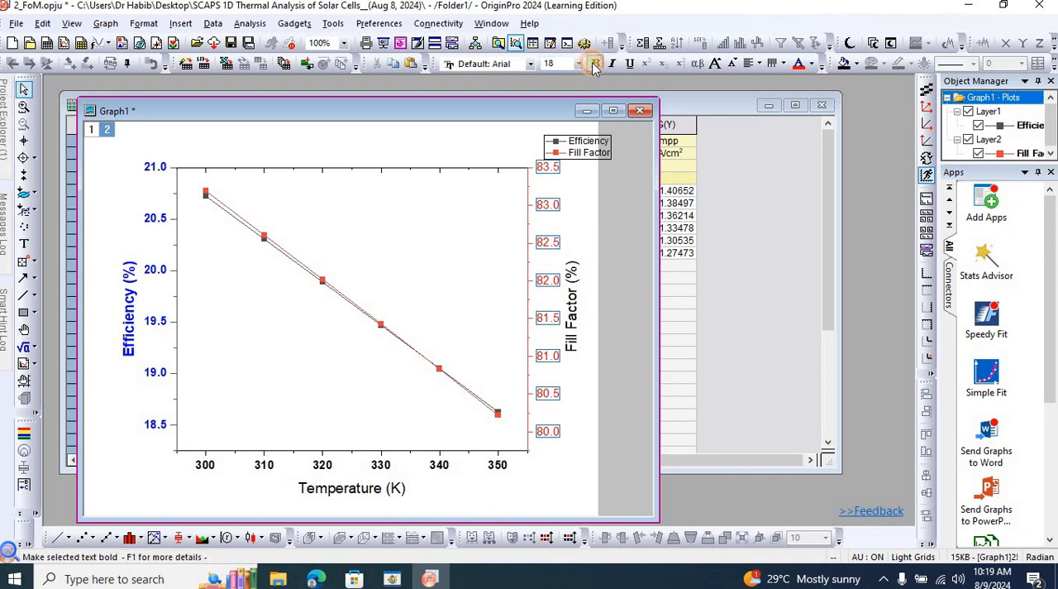
Replace the linked title of the Fill Factor axis with the plain text Fill Factor (%).
{"action": "double_click", "coordinate": [571, 329]}
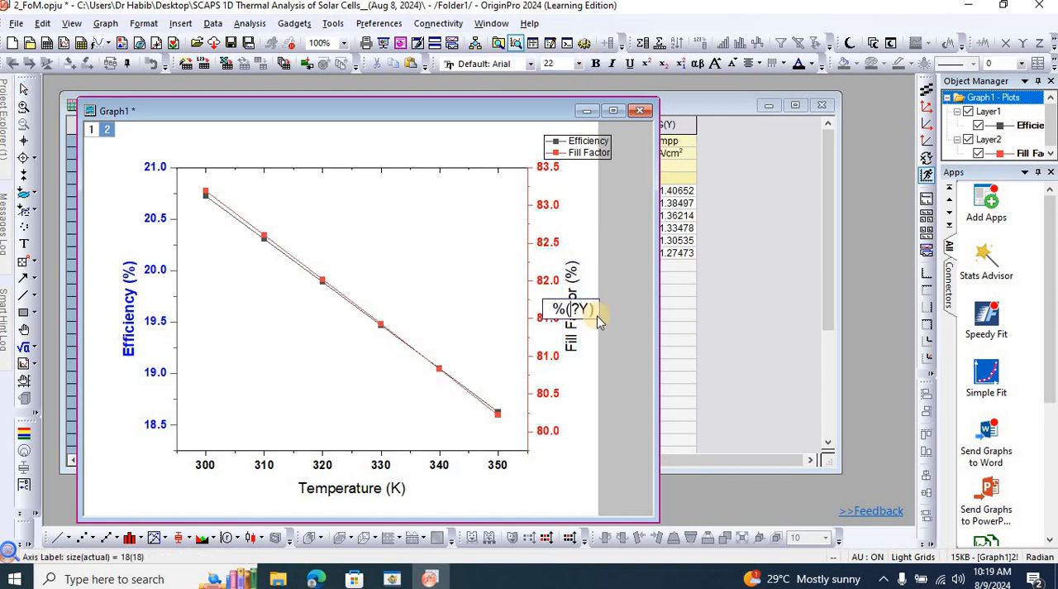
{"action": "double_click", "coordinate": [550, 310]}
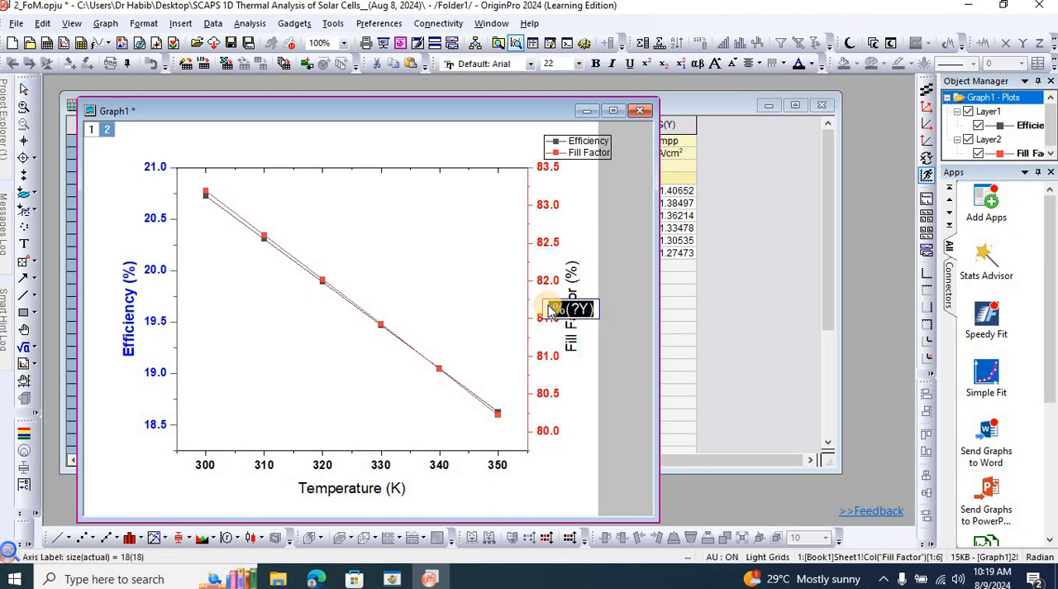
{"action": "key", "text": "BackSpace"}
{"action": "type", "text": "Fill Fa"}
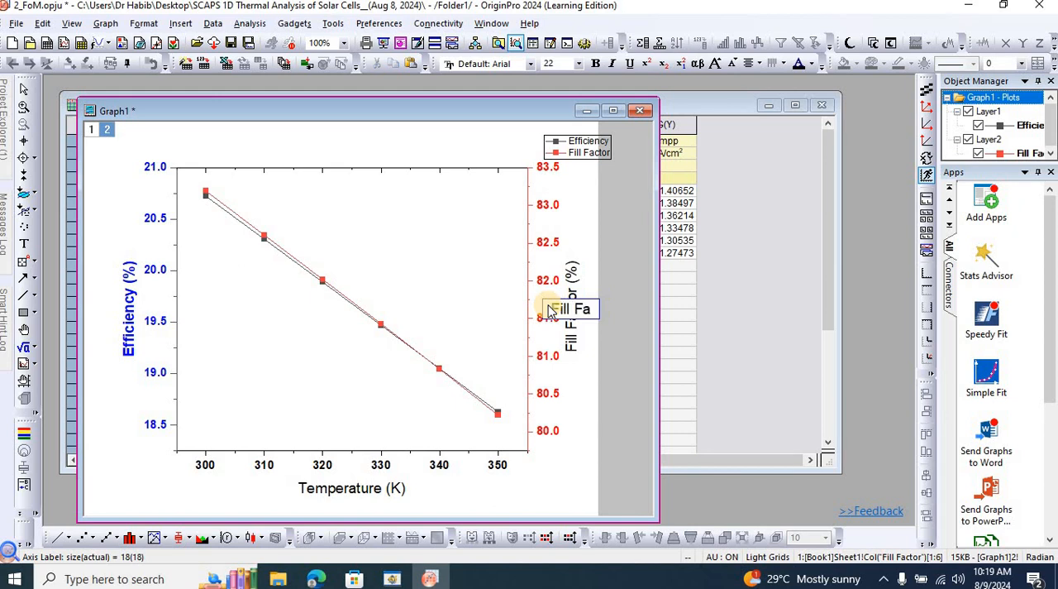
{"action": "type", "text": "ctor ("}
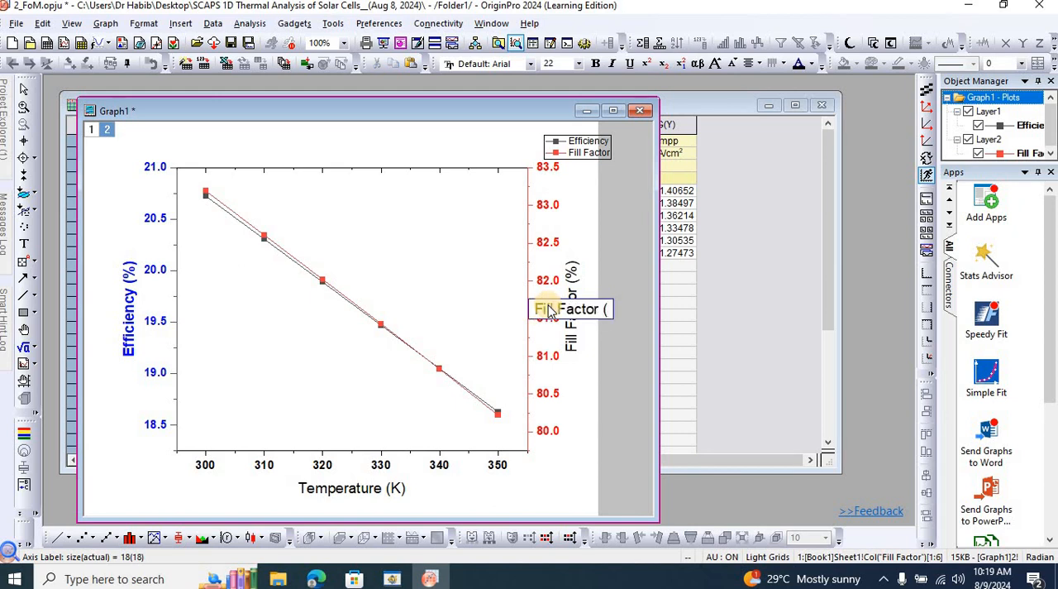
{"action": "type", "text": "%)"}
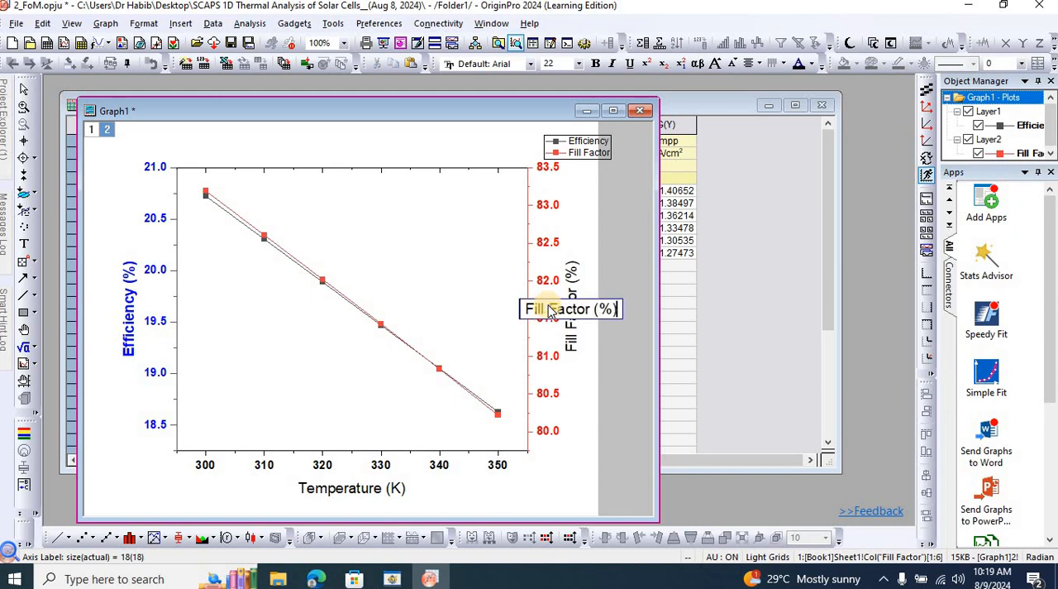
Format the whole Fill Factor (%) axis title in bold red.
{"action": "key", "text": "ctrl+a"}
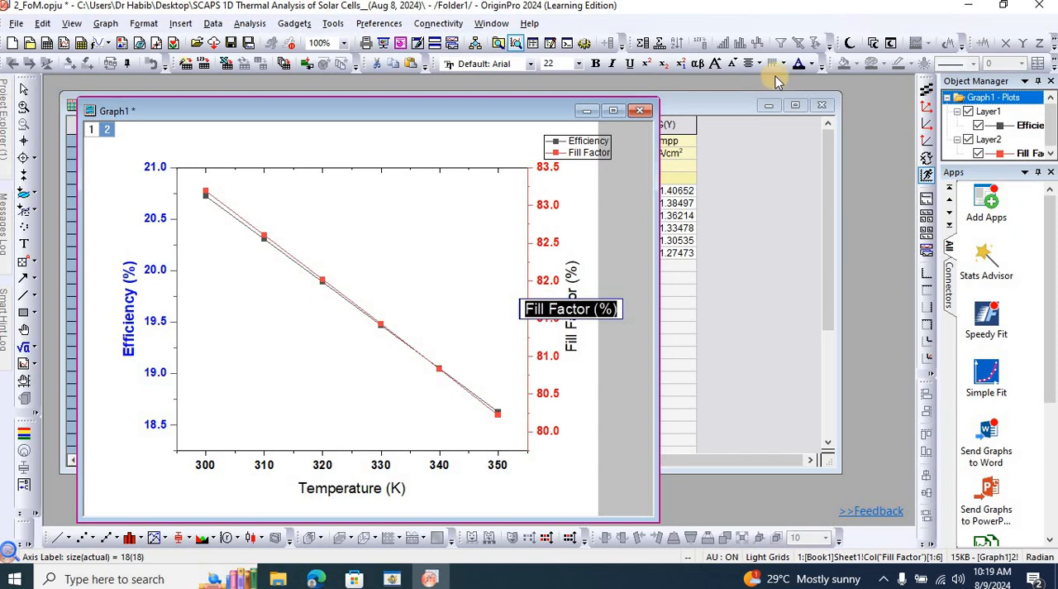
{"action": "left_click", "coordinate": [596, 63]}
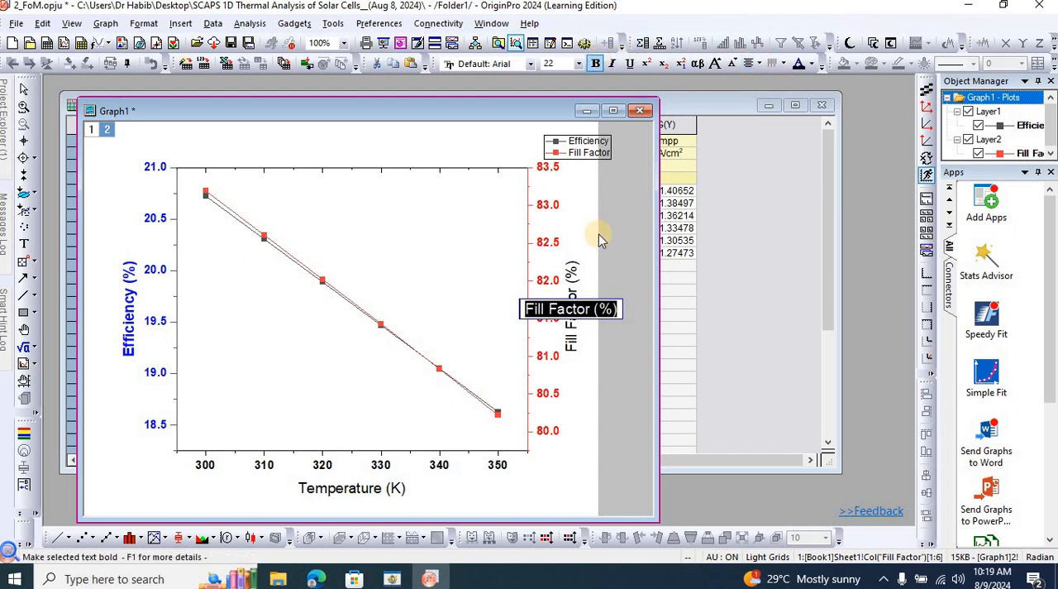
{"action": "left_click", "coordinate": [810, 64]}
{"action": "left_click", "coordinate": [813, 267]}
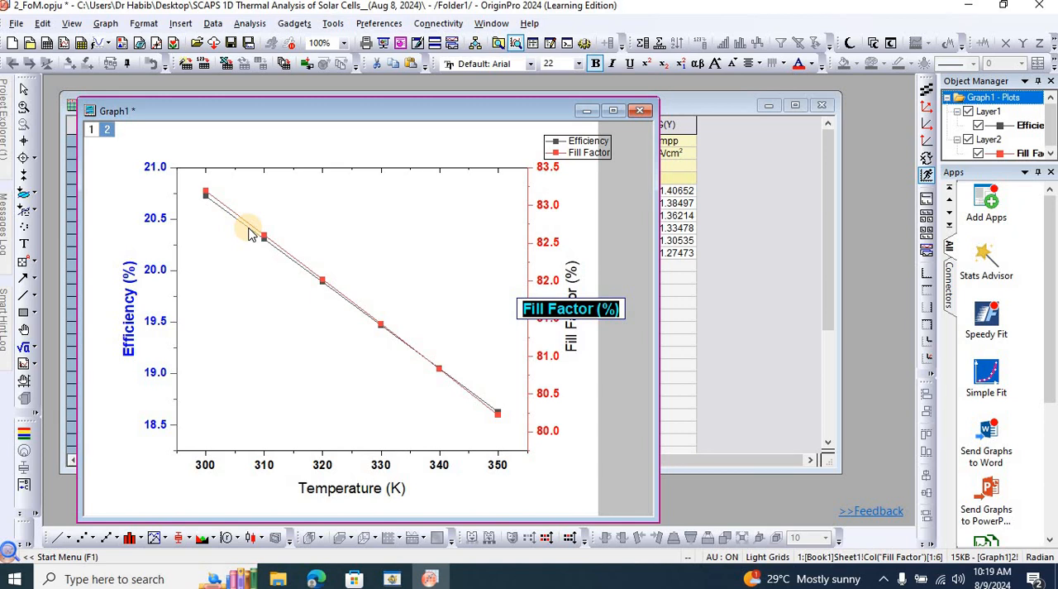
Replace the linked title of the horizontal axis with the plain text Temperature (K).
{"action": "double_click", "coordinate": [332, 491]}
{"action": "left_click", "coordinate": [368, 489]}
{"action": "double_click", "coordinate": [368, 488]}
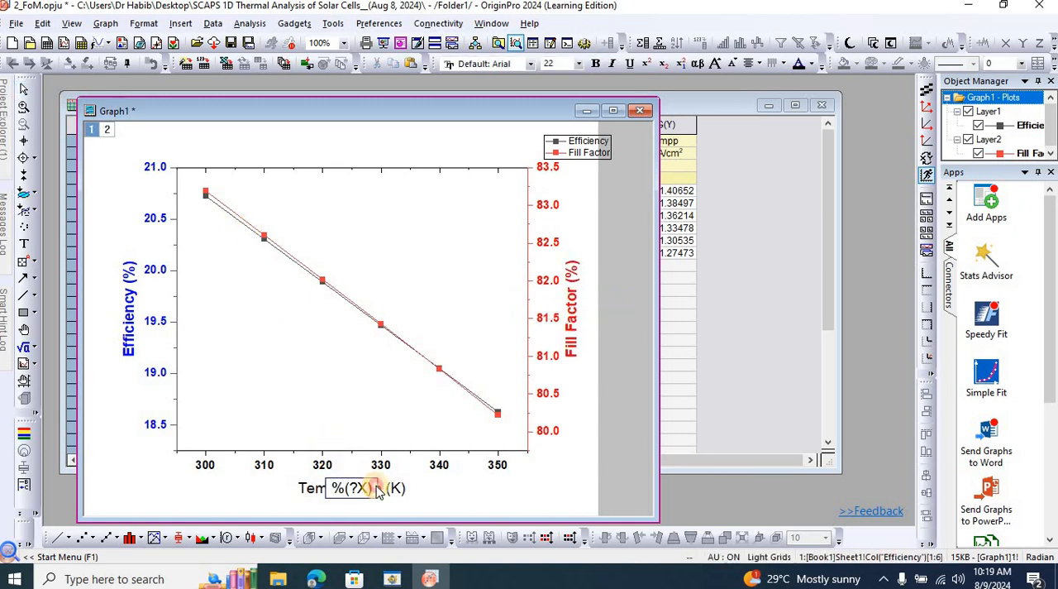
{"action": "left_click_drag", "start_coordinate": [376, 489], "coordinate": [306, 492]}
{"action": "type", "text": "T"}
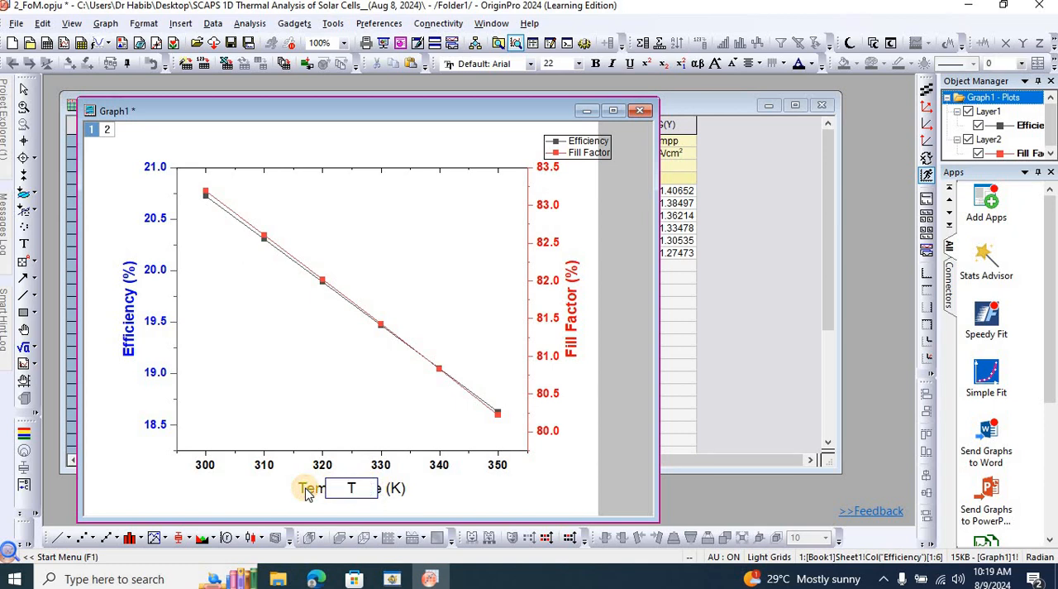
{"action": "type", "text": "emperature"}
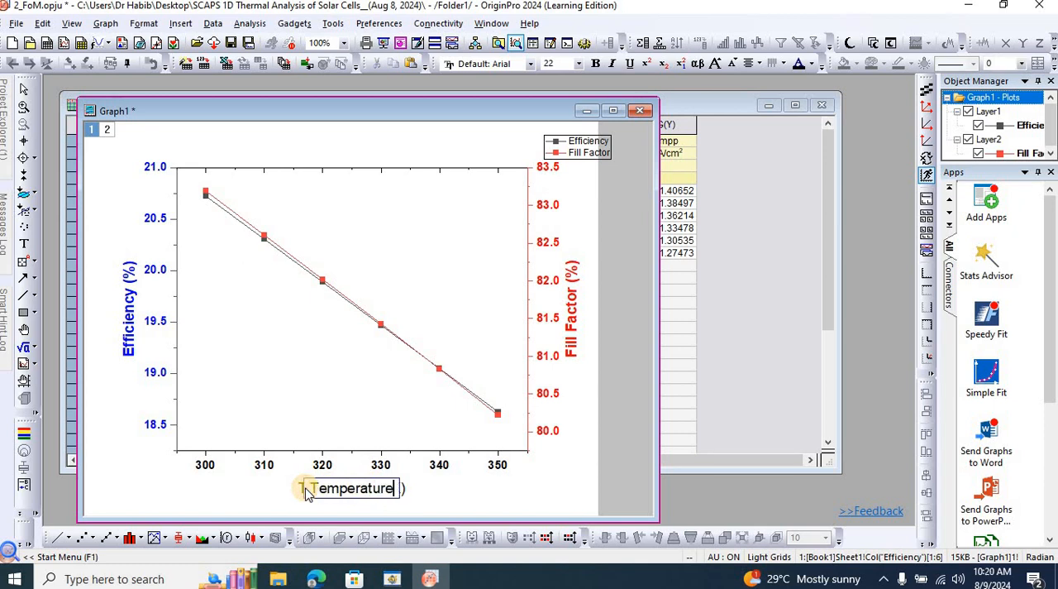
{"action": "type", "text": " (K"}
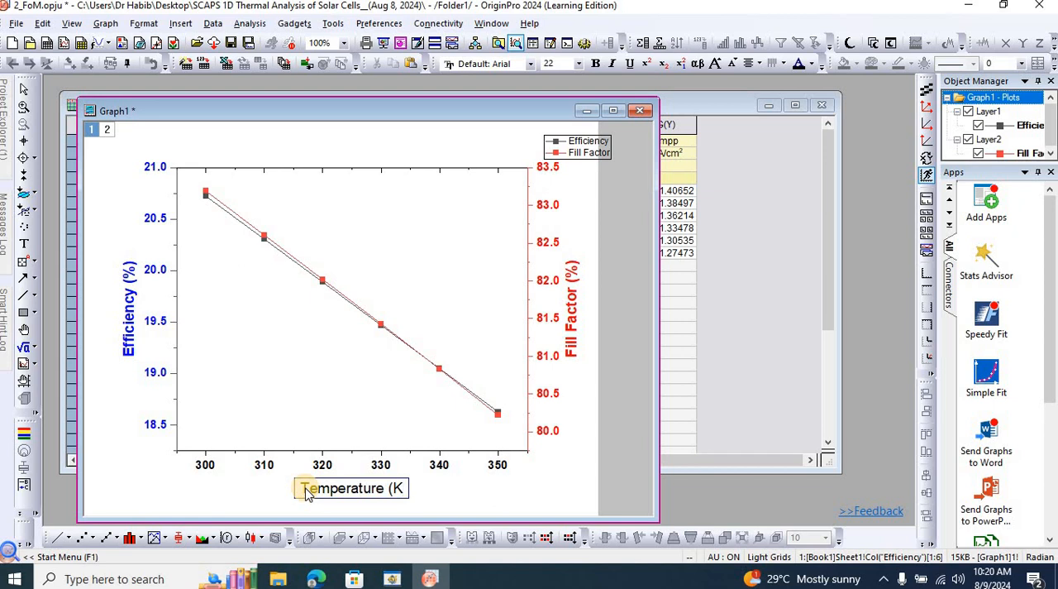
{"action": "type", "text": ")"}
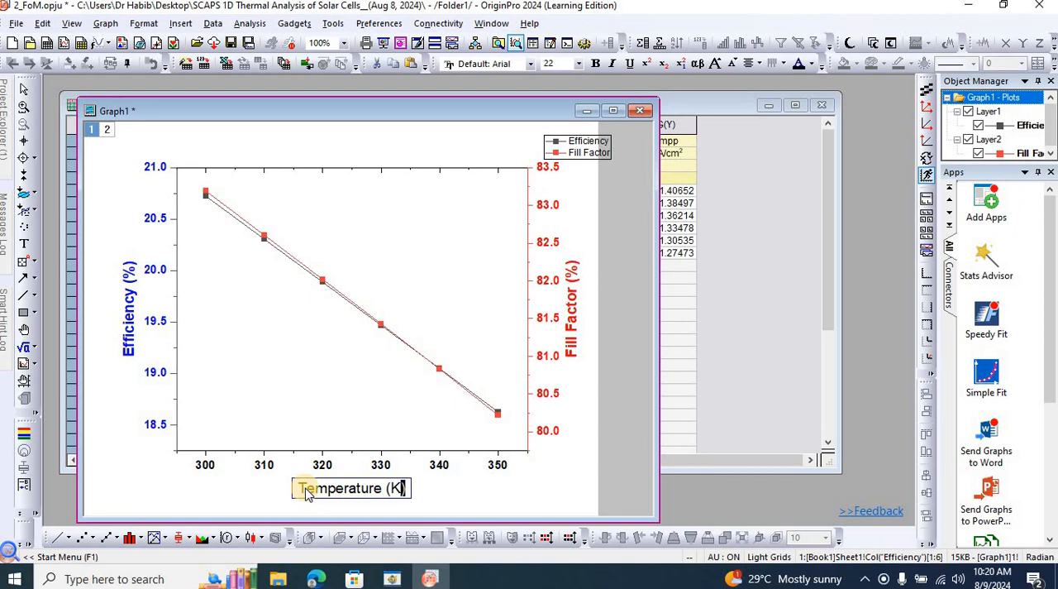
Make the whole Temperature (K) axis title bold, finish editing it and save the project.
{"action": "key", "text": "shift+Left"}
{"action": "key", "text": "shift+Left"}
{"action": "key", "text": "shift+Left"}
{"action": "key", "text": "shift+Left"}
{"action": "key", "text": "shift+Left"}
{"action": "key", "text": "shift+Left"}
{"action": "key", "text": "shift+Left"}
{"action": "key", "text": "shift+Left"}
{"action": "key", "text": "shift+Left"}
{"action": "key", "text": "shift+Left"}
{"action": "key", "text": "shift+Left"}
{"action": "key", "text": "shift+Left"}
{"action": "key", "text": "shift+Left"}
{"action": "key", "text": "shift+Left"}
{"action": "key", "text": "shift+Left"}
{"action": "key", "text": "ctrl+b"}
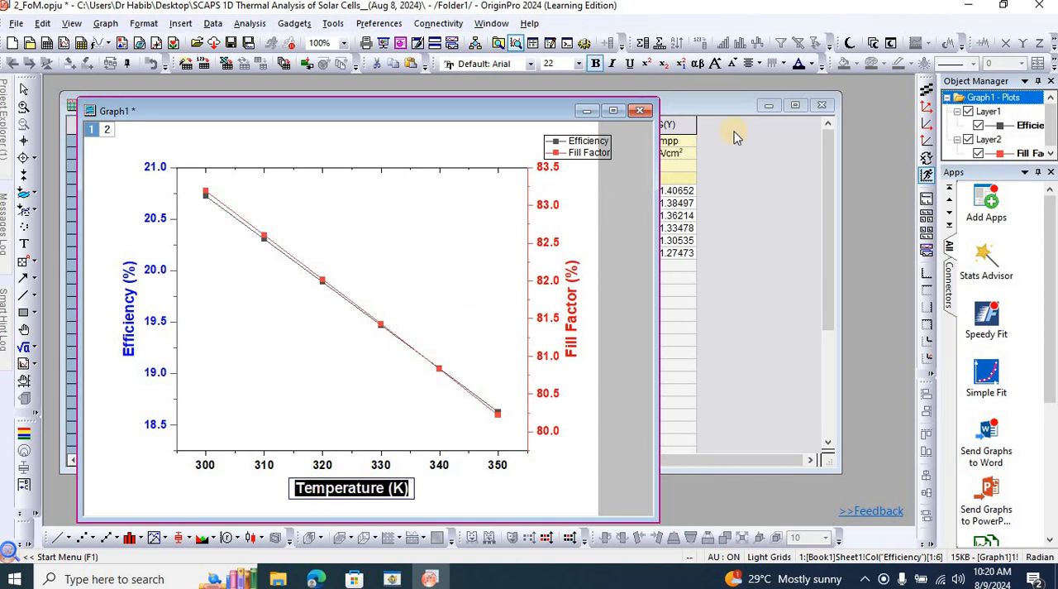
{"action": "left_click", "coordinate": [813, 64]}
{"action": "left_click", "coordinate": [567, 325]}
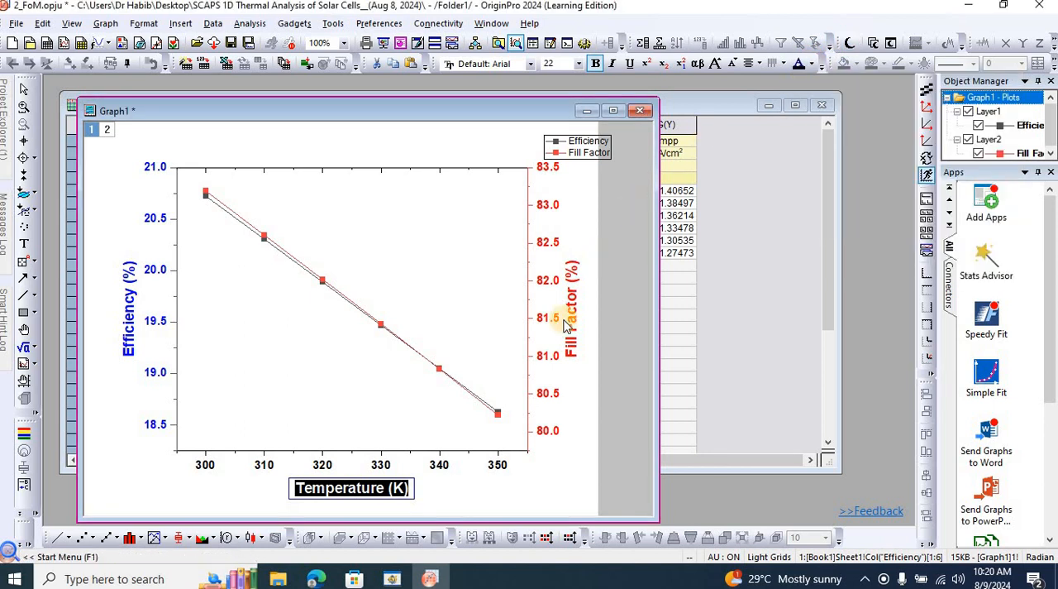
{"action": "left_click", "coordinate": [569, 477]}
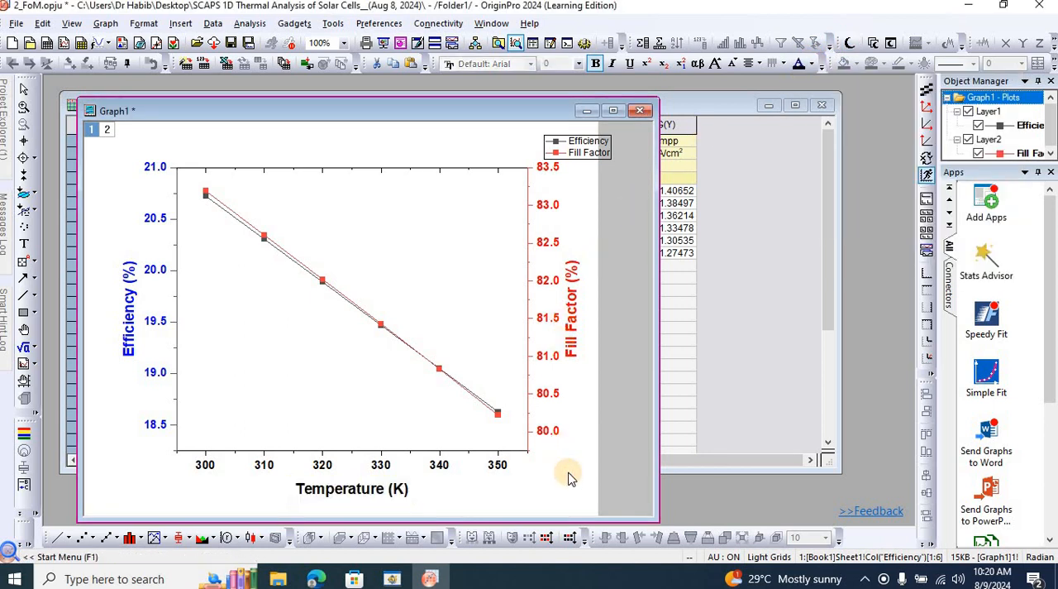
{"action": "key", "text": "ctrl+s"}
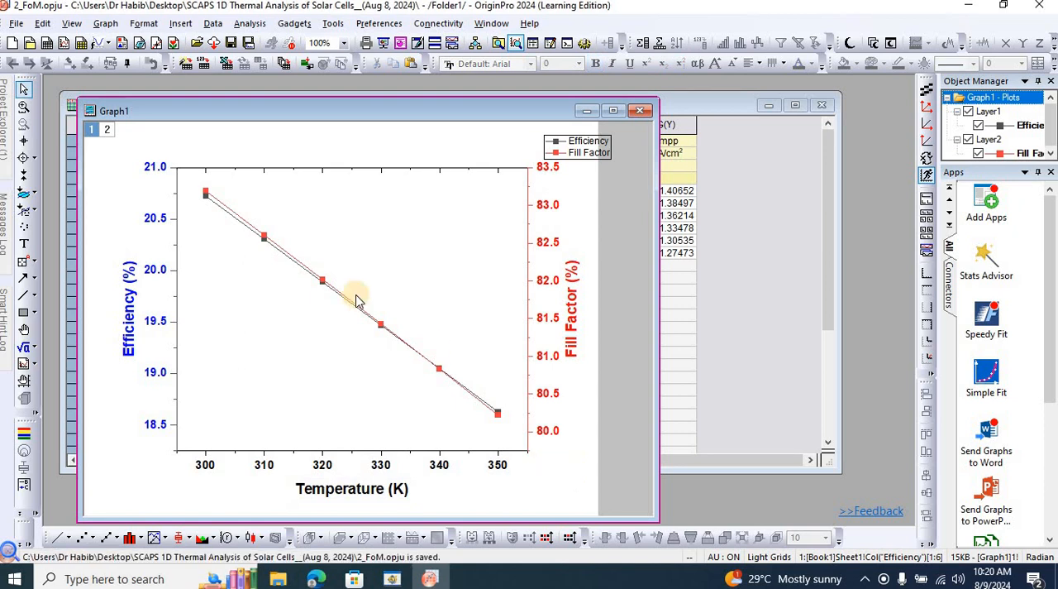
{"action": "double_click", "coordinate": [262, 235]}
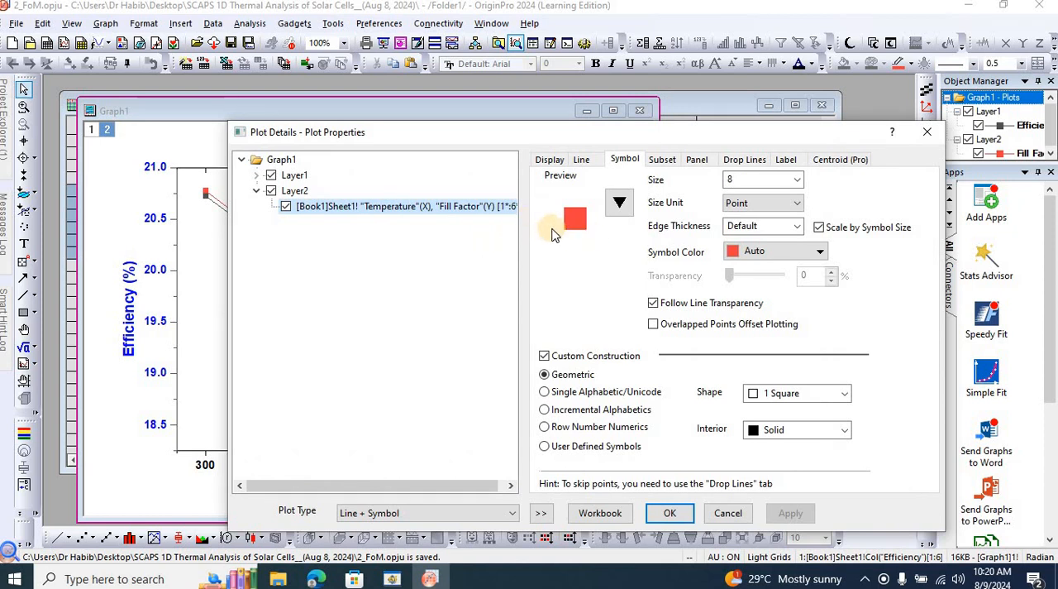
{"action": "left_click_drag", "start_coordinate": [671, 132], "coordinate": [794, 334]}
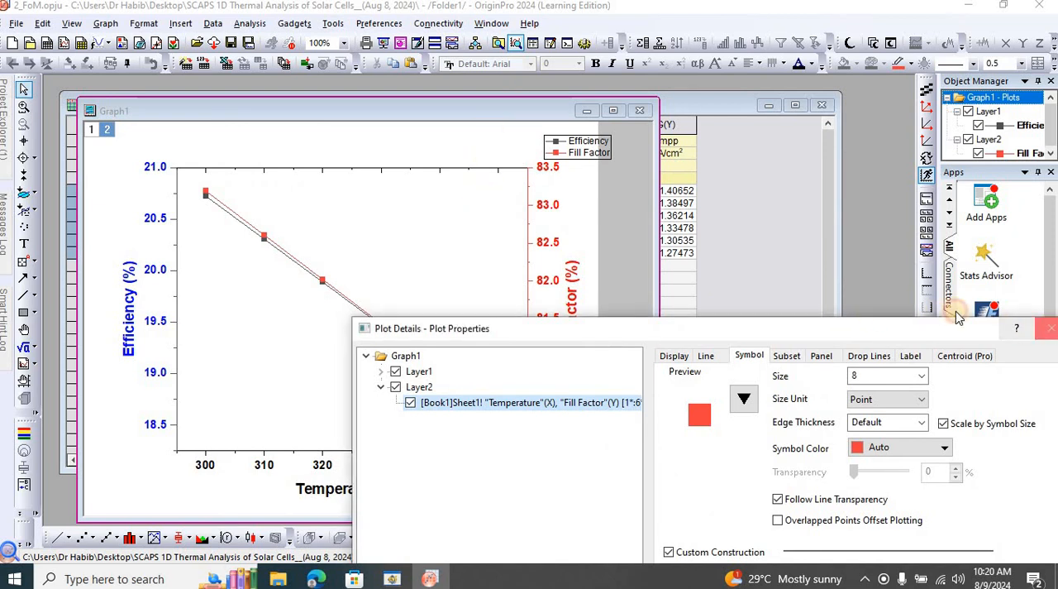
{"action": "left_click", "coordinate": [1049, 329]}
Move the graph window aside and change the Efficiency curve's data point symbol to a sphere.
{"action": "left_click_drag", "start_coordinate": [448, 110], "coordinate": [629, 235]}
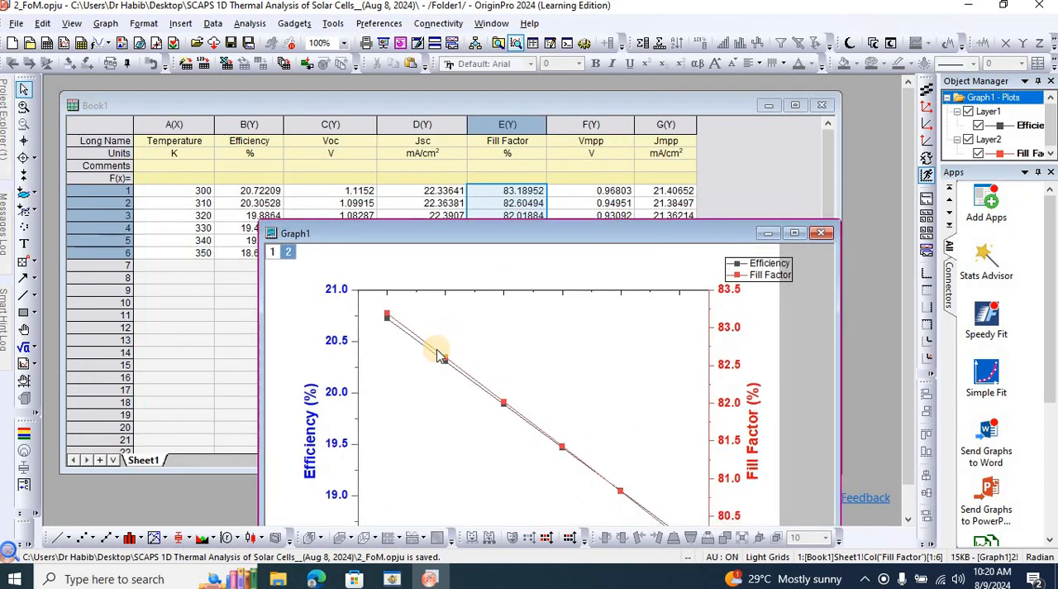
{"action": "left_click", "coordinate": [427, 354]}
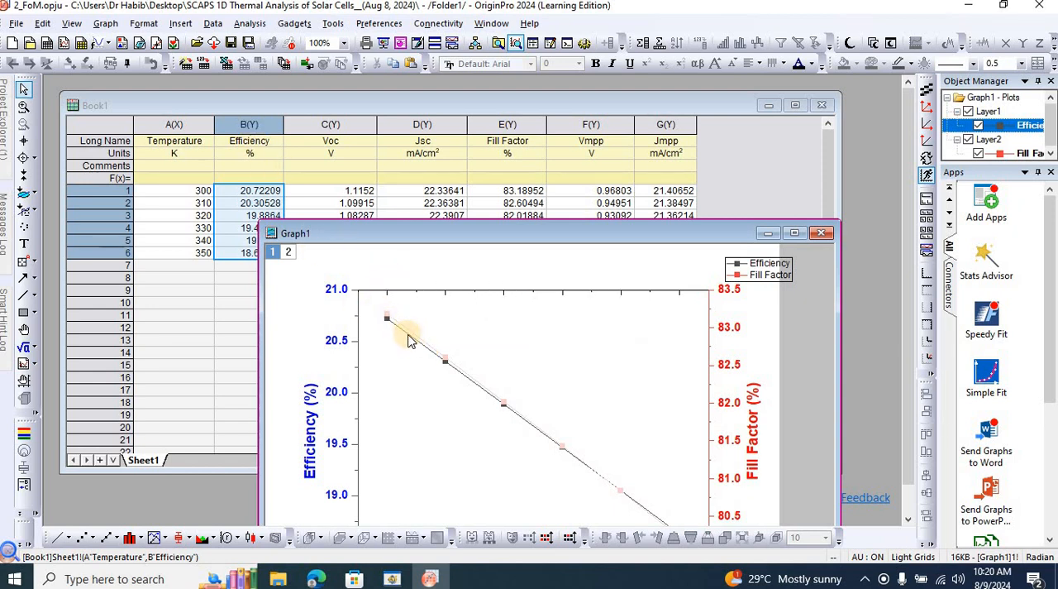
{"action": "double_click", "coordinate": [409, 339]}
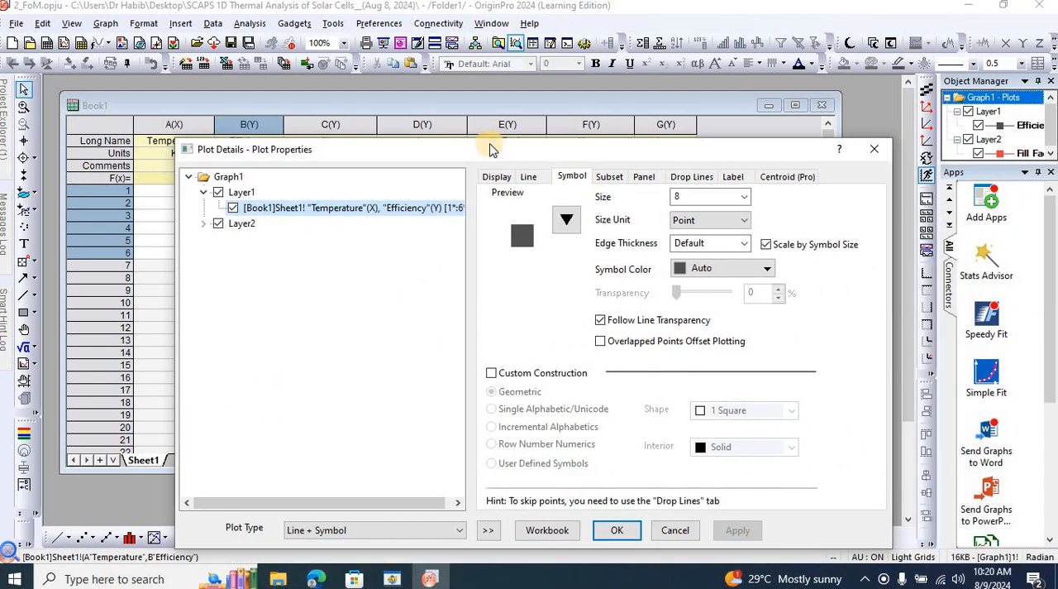
{"action": "left_click", "coordinate": [575, 227]}
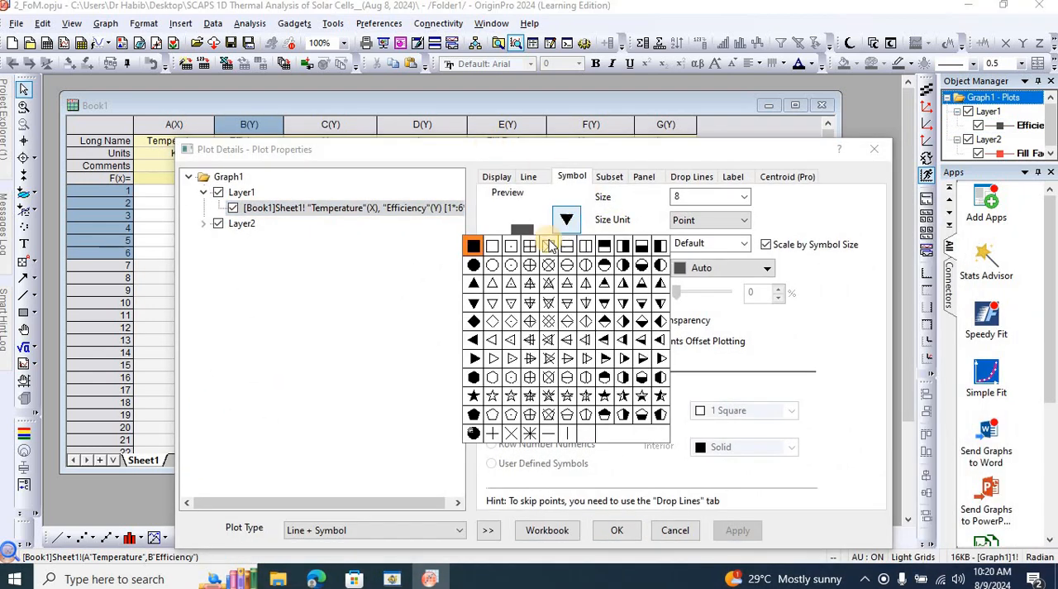
{"action": "left_click", "coordinate": [473, 434]}
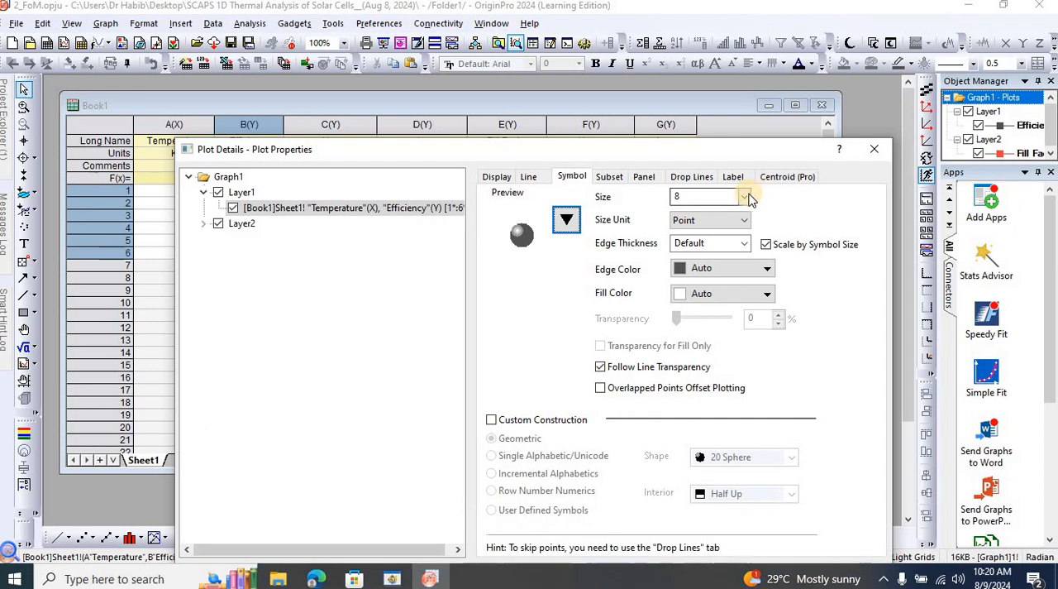
Set the Efficiency symbols' size to 18 points and their edge color to Blue.
{"action": "left_click", "coordinate": [746, 196]}
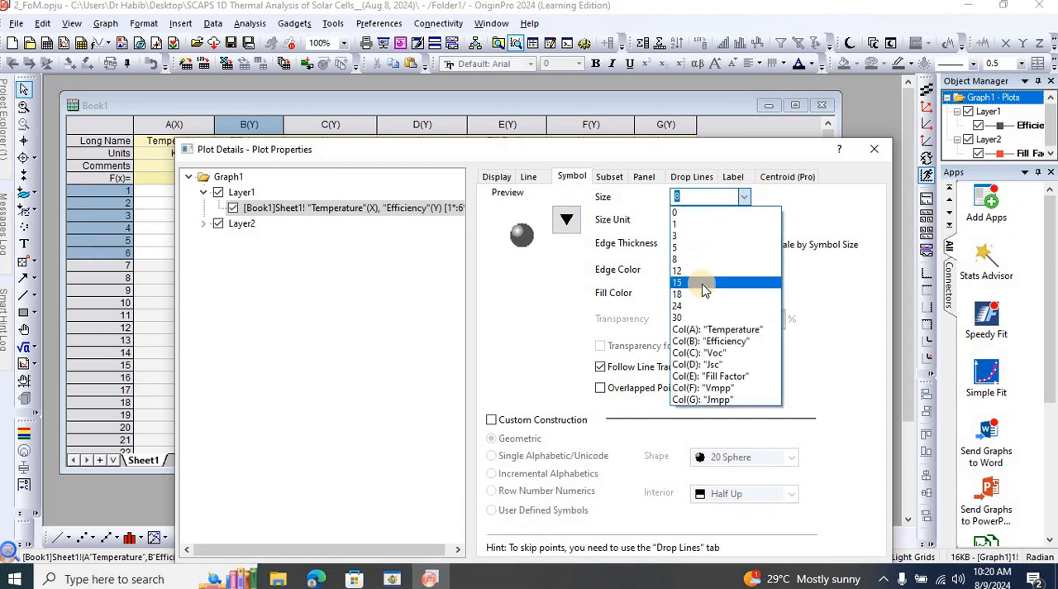
{"action": "left_click", "coordinate": [702, 283]}
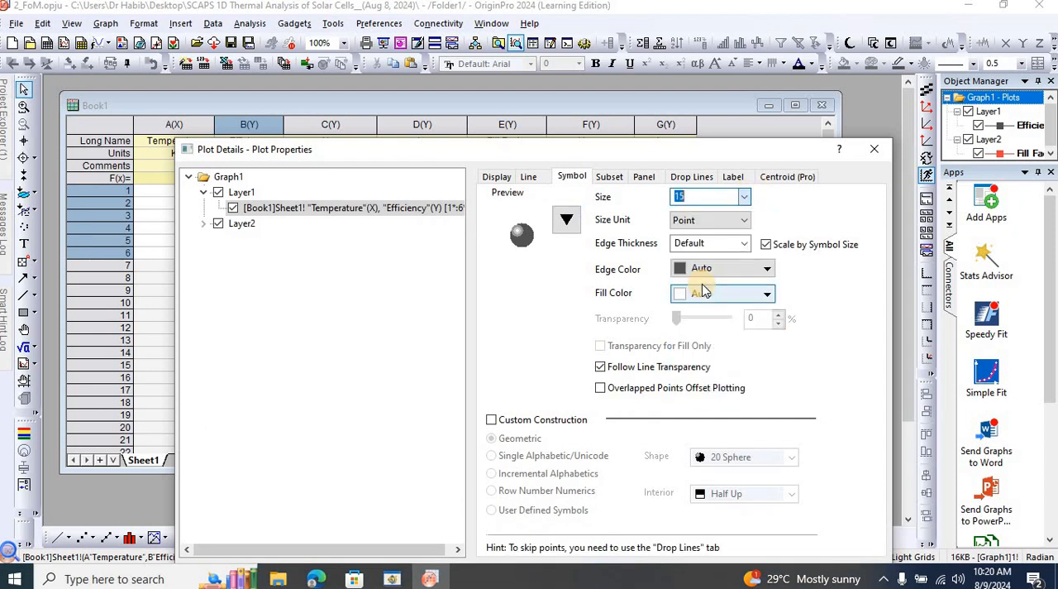
{"action": "left_click", "coordinate": [747, 203]}
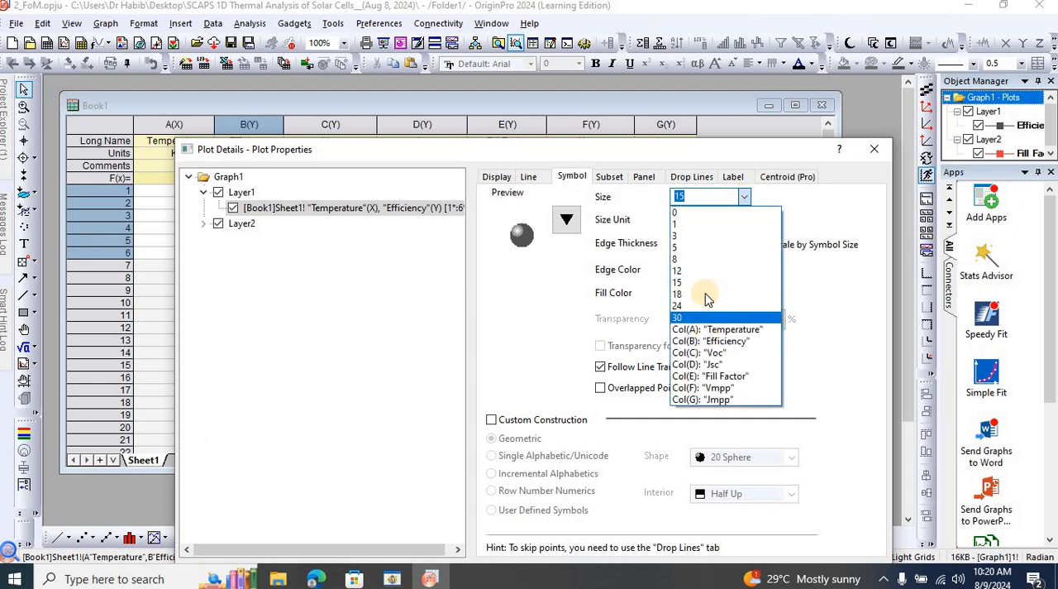
{"action": "left_click", "coordinate": [702, 295]}
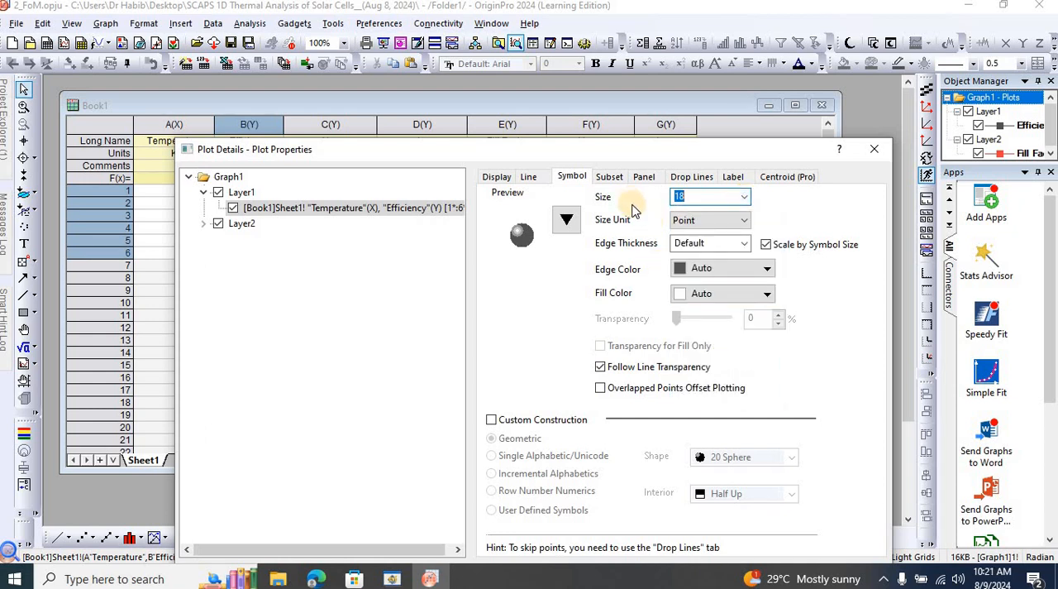
{"action": "left_click", "coordinate": [768, 269]}
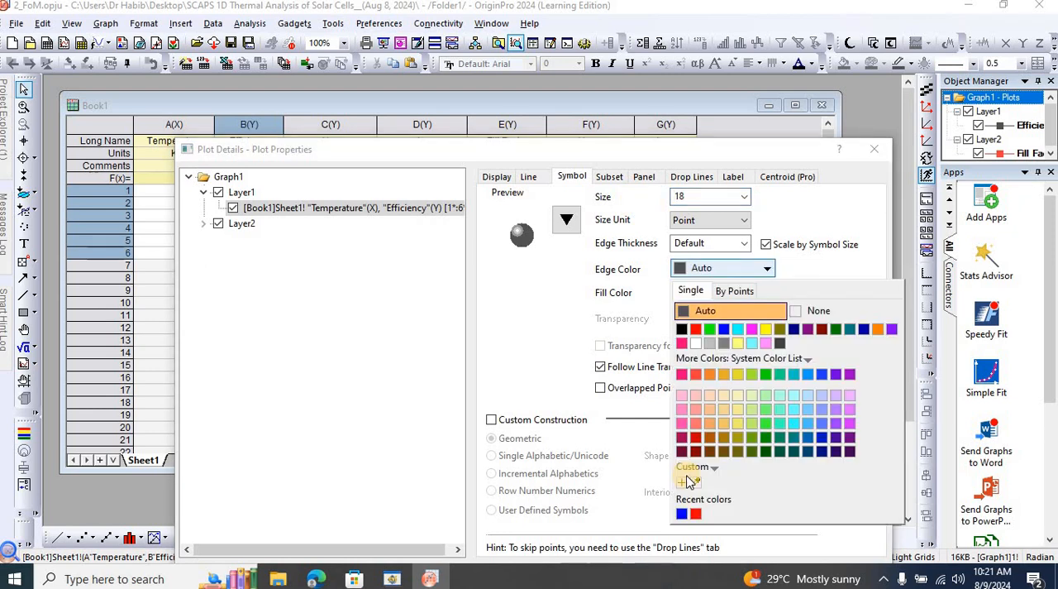
{"action": "left_click", "coordinate": [682, 510]}
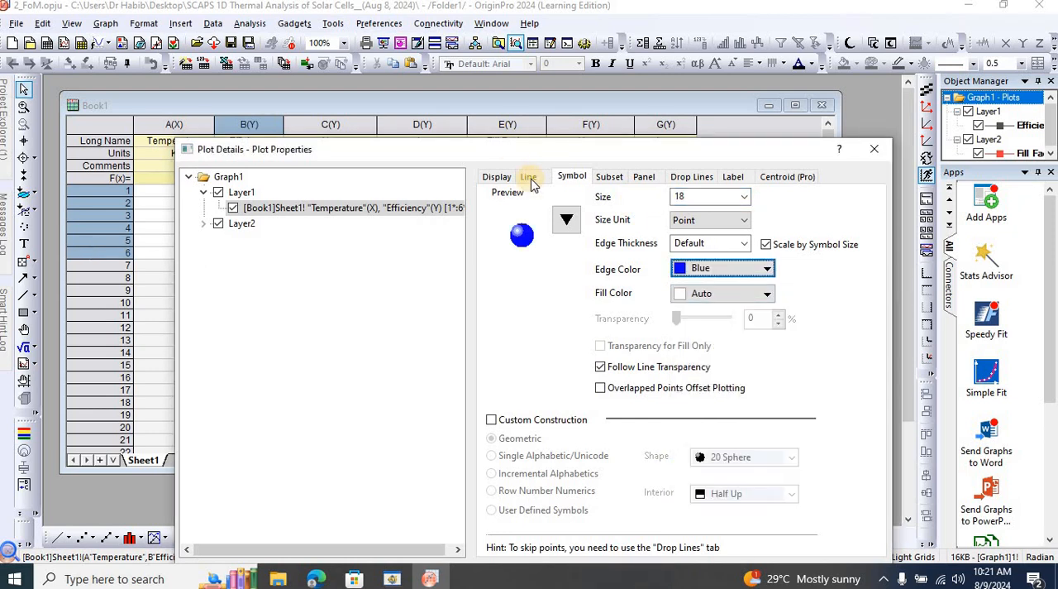
Set the Efficiency curve's line width to 4 and its line color to Blue, and apply the plot changes.
{"action": "left_click", "coordinate": [530, 178]}
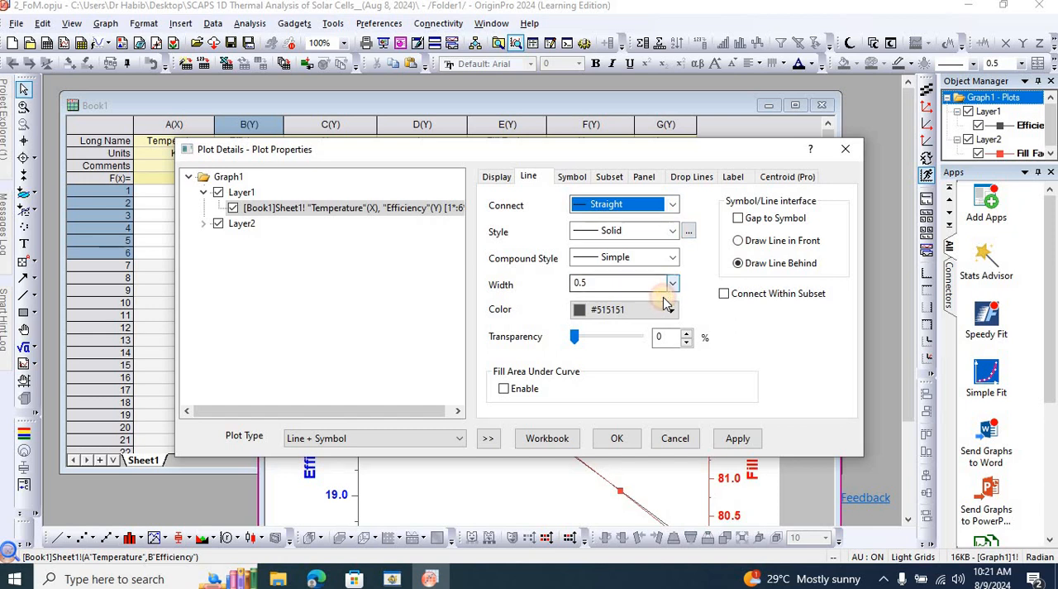
{"action": "left_click", "coordinate": [672, 283]}
{"action": "left_click", "coordinate": [619, 369]}
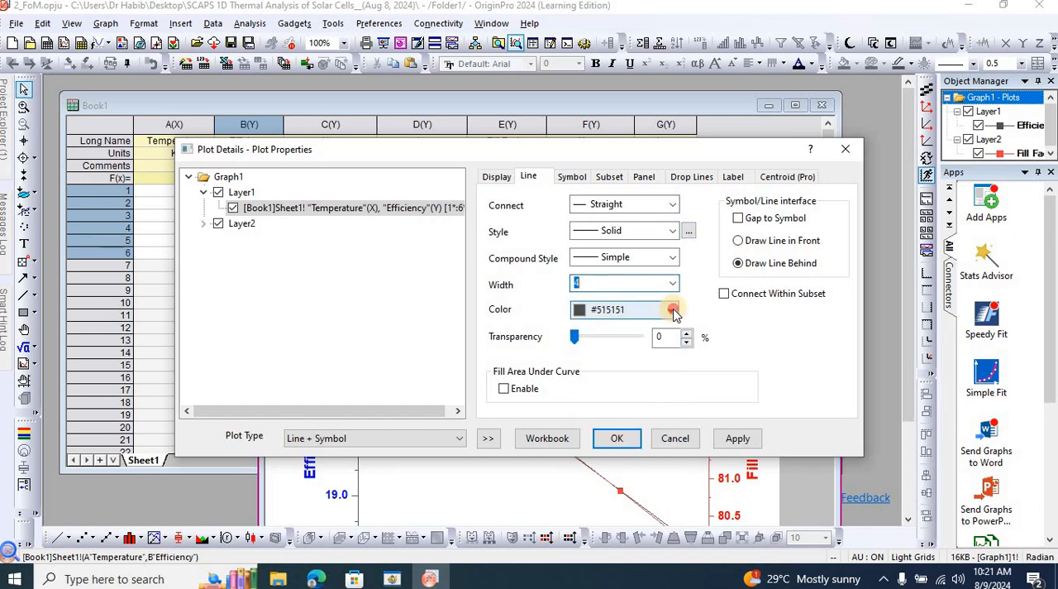
{"action": "left_click", "coordinate": [674, 310]}
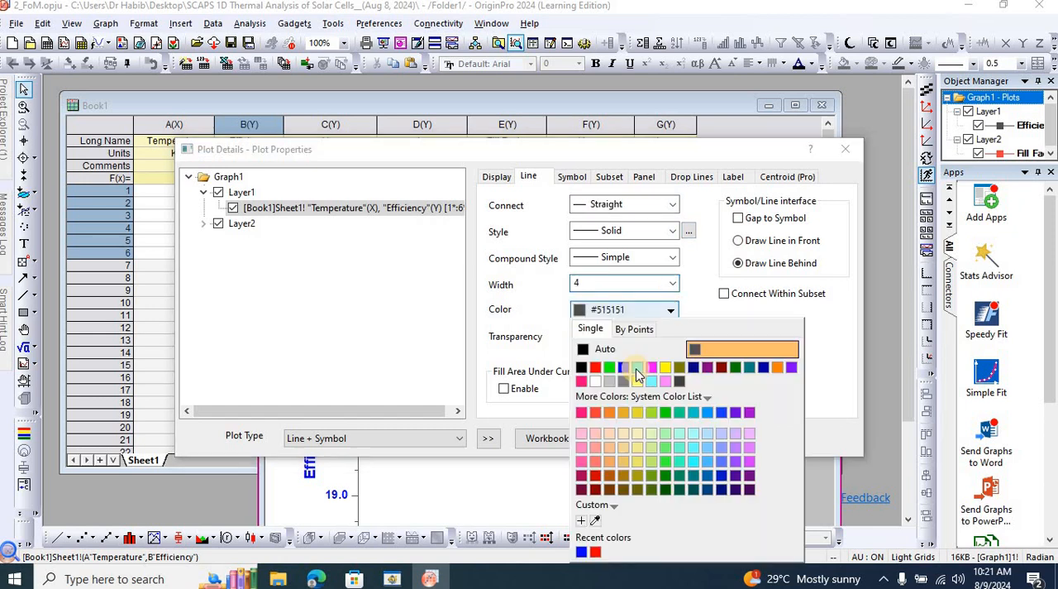
{"action": "left_click", "coordinate": [582, 551]}
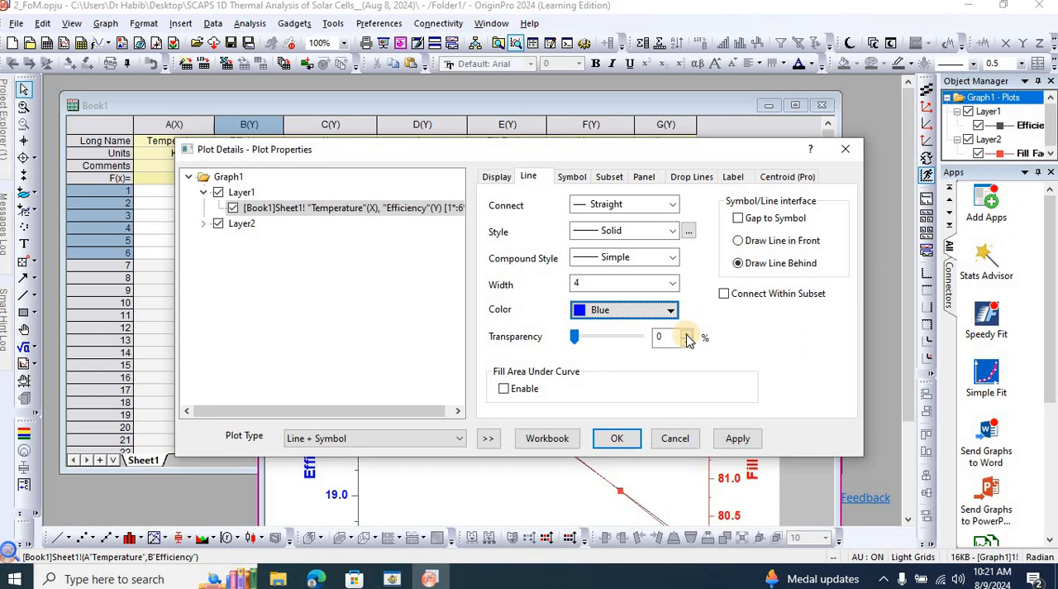
{"action": "left_click", "coordinate": [738, 439]}
{"action": "left_click", "coordinate": [631, 440]}
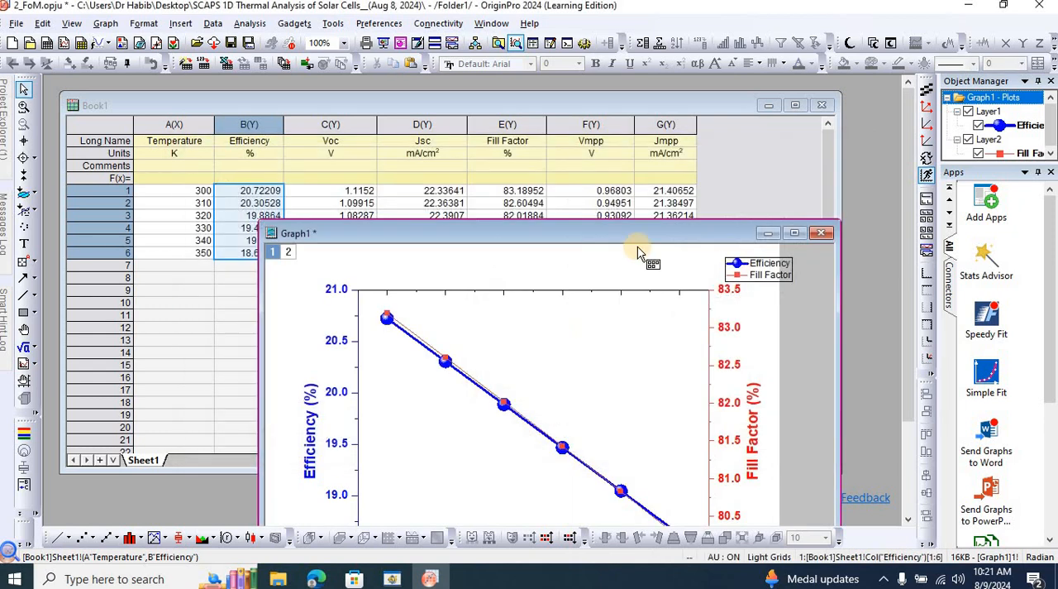
Maximize the graph window and save the project.
{"action": "left_click", "coordinate": [638, 238]}
{"action": "left_click_drag", "start_coordinate": [472, 91], "coordinate": [482, 134]}
{"action": "left_click", "coordinate": [633, 122]}
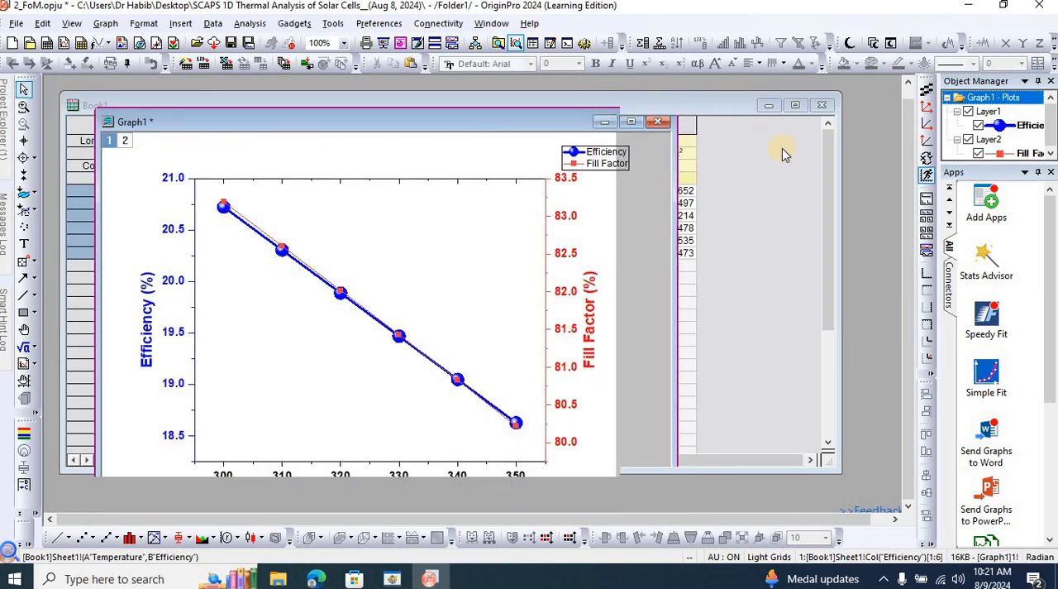
{"action": "key", "text": "ctrl+s"}
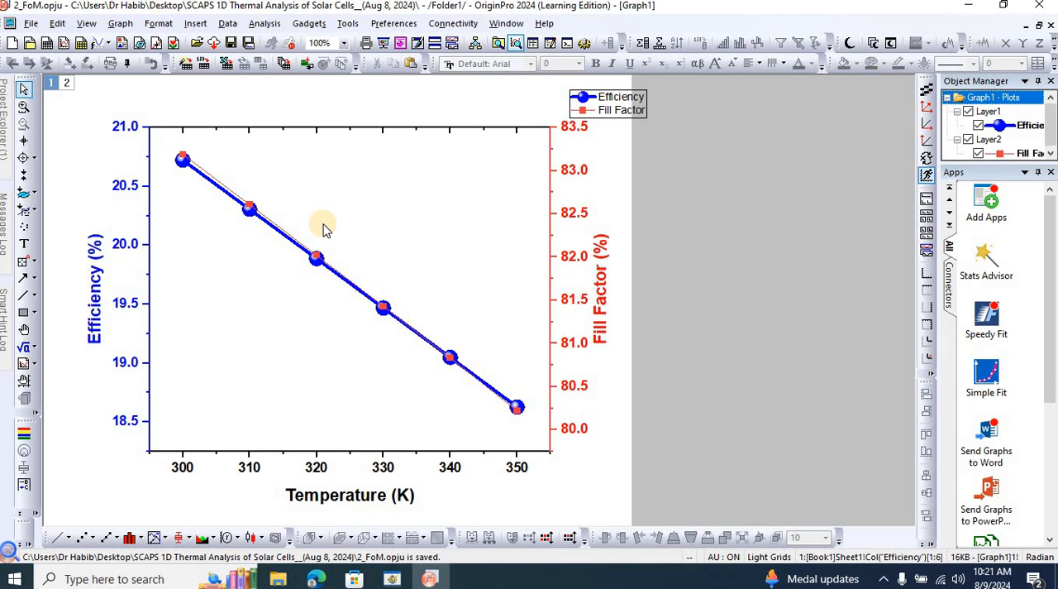
Set the Efficiency axis scale to start at 18.5 with a minor tick count of 4, and apply it.
{"action": "mouse_move", "coordinate": [238, 209]}
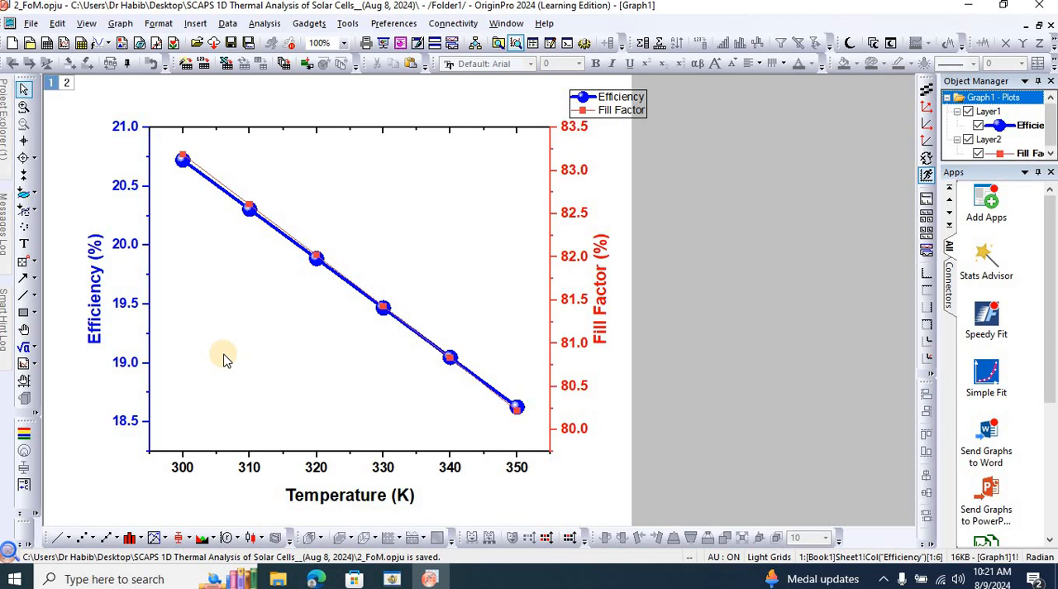
{"action": "left_click", "coordinate": [126, 421]}
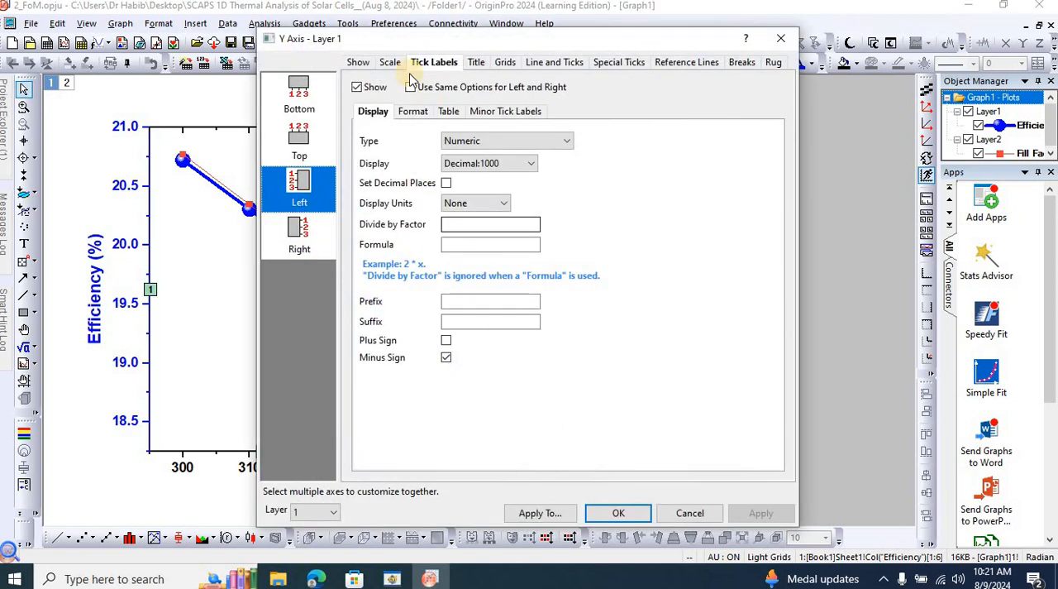
{"action": "left_click", "coordinate": [390, 63]}
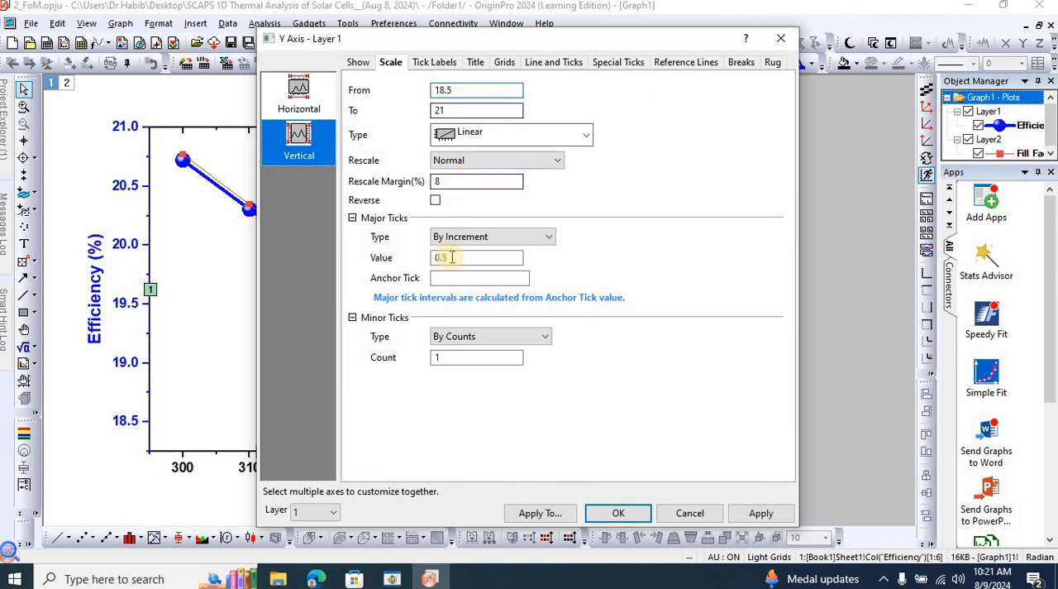
{"action": "double_click", "coordinate": [452, 360]}
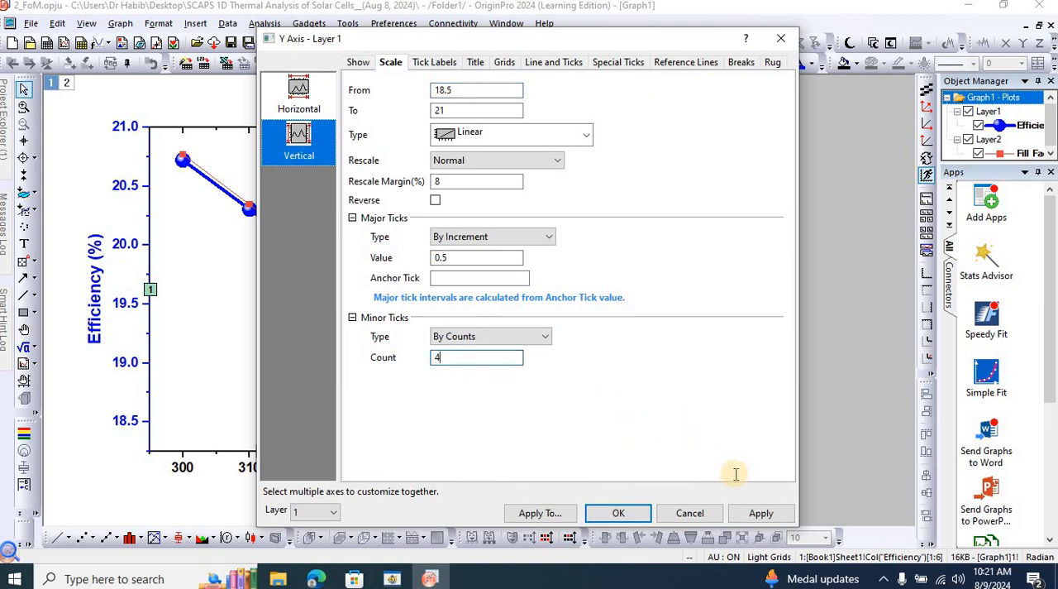
{"action": "left_click", "coordinate": [759, 514]}
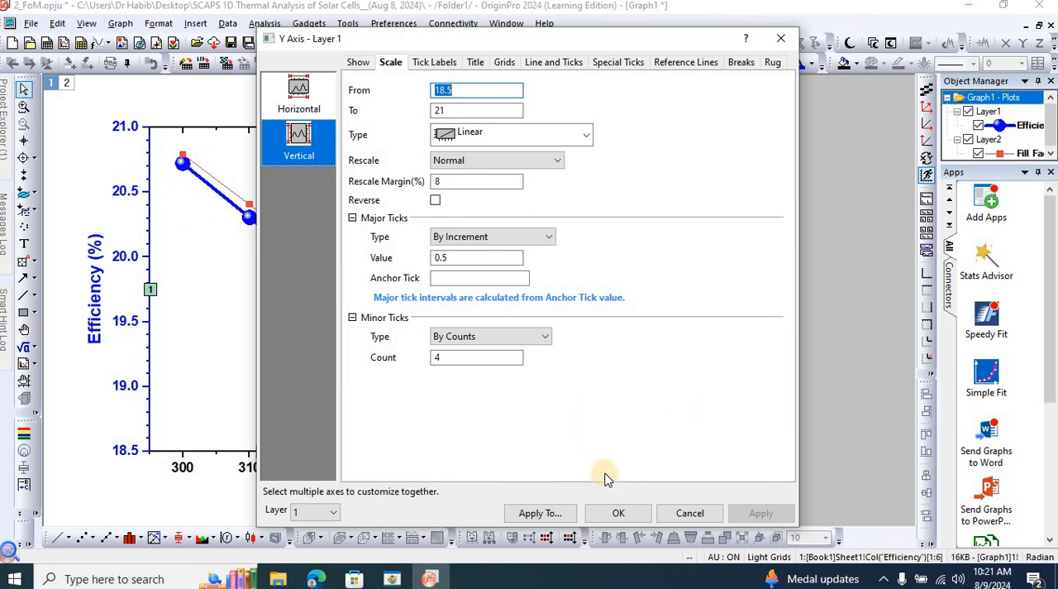
{"action": "left_click_drag", "start_coordinate": [637, 40], "coordinate": [893, 95]}
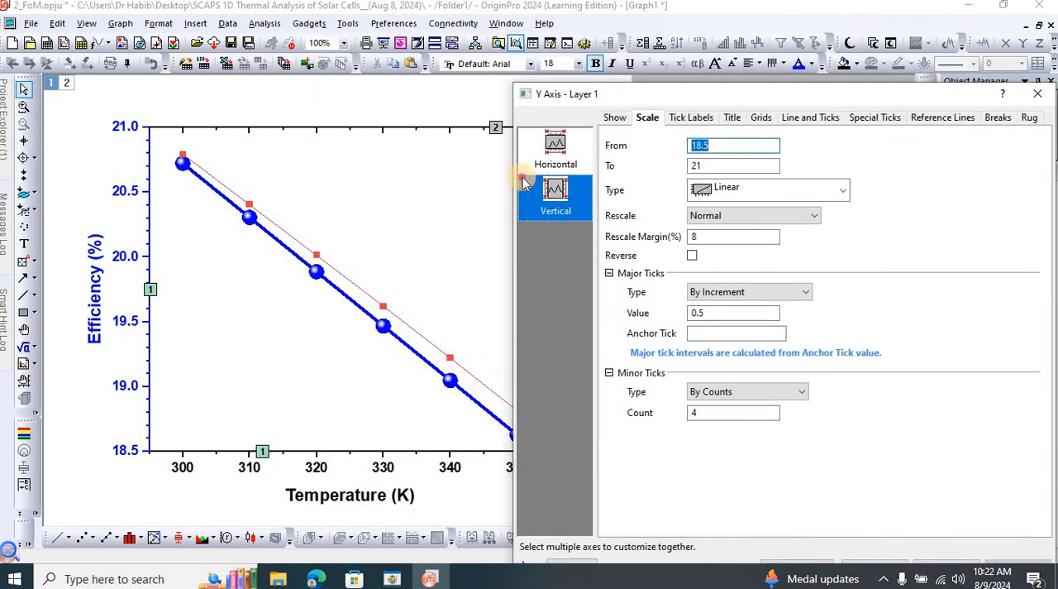
Change the Fill Factor curve's symbols to solid stars and set their size to 18 points.
{"action": "left_click_drag", "start_coordinate": [523, 181], "coordinate": [523, 179]}
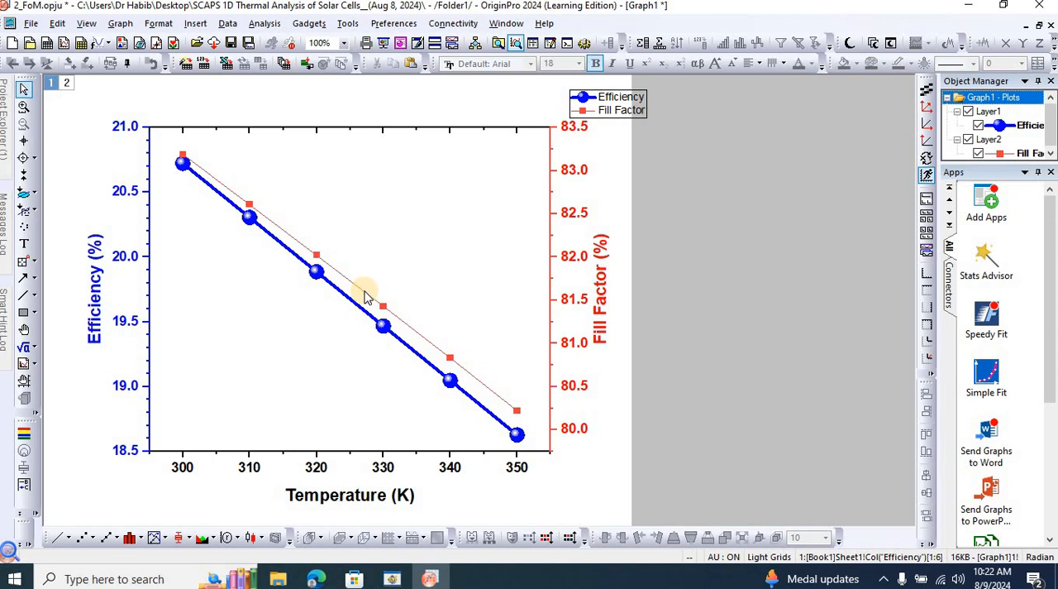
{"action": "double_click", "coordinate": [364, 295]}
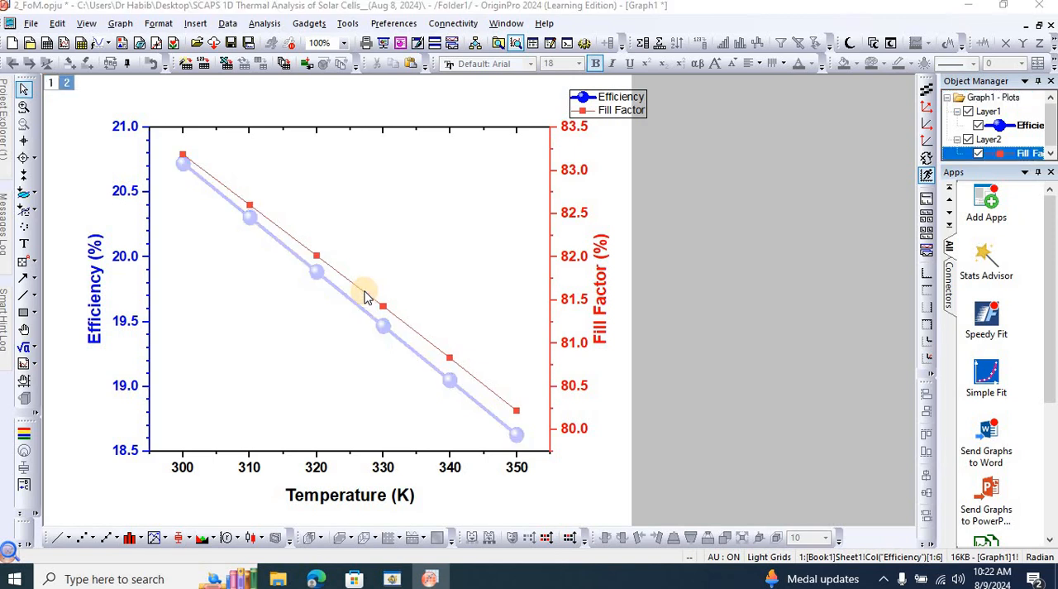
{"action": "left_click_drag", "start_coordinate": [643, 157], "coordinate": [803, 90]}
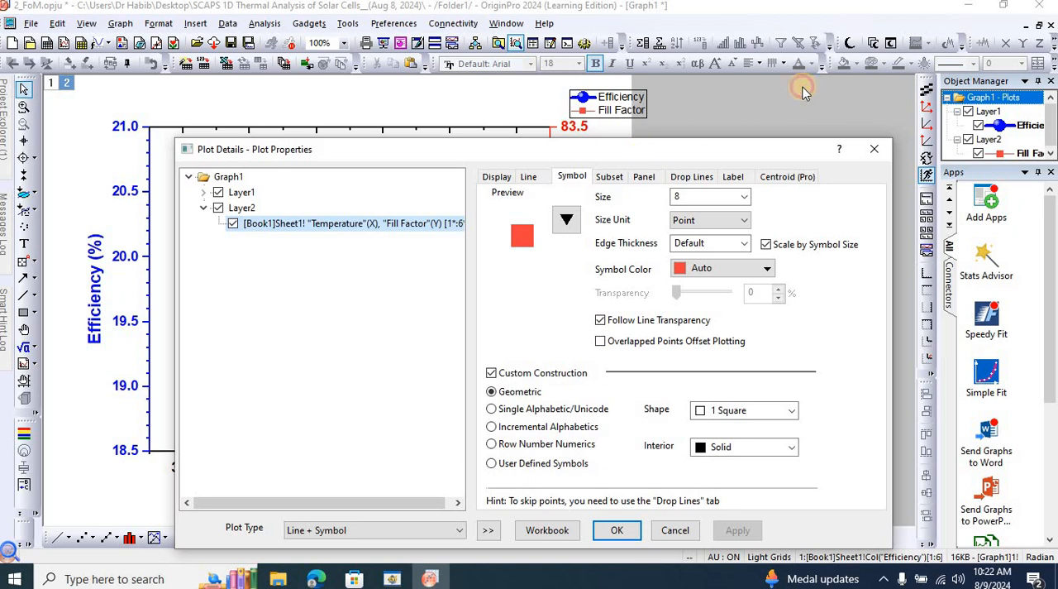
{"action": "left_click", "coordinate": [728, 157]}
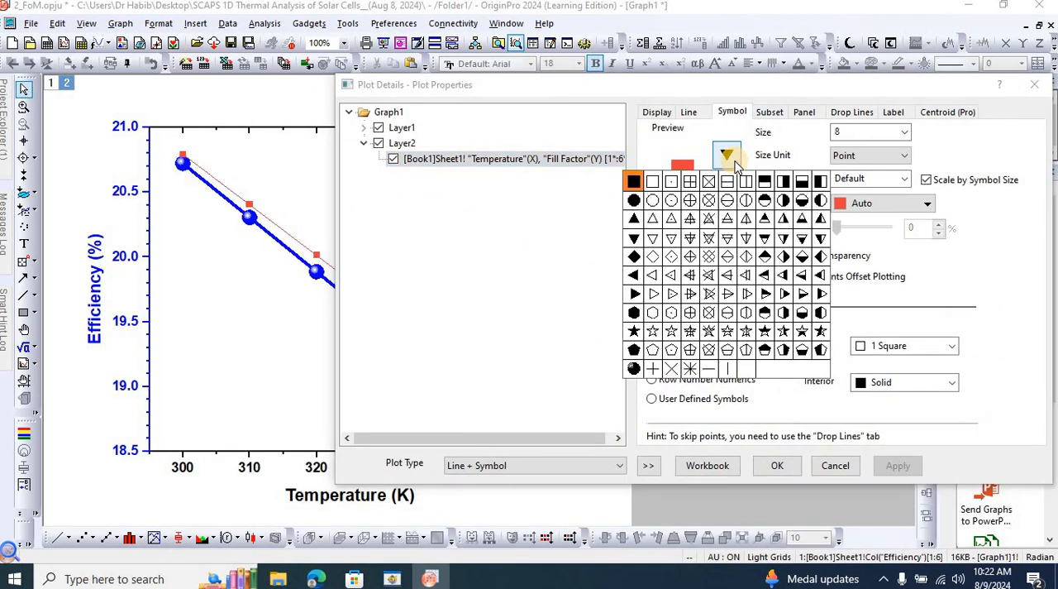
{"action": "left_click", "coordinate": [635, 331]}
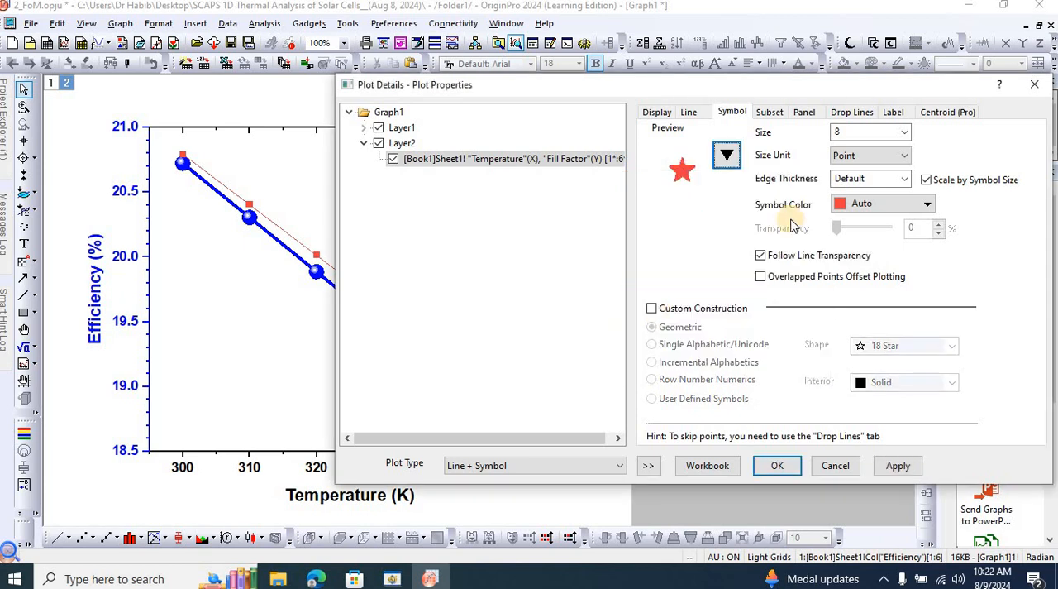
{"action": "left_click", "coordinate": [905, 132]}
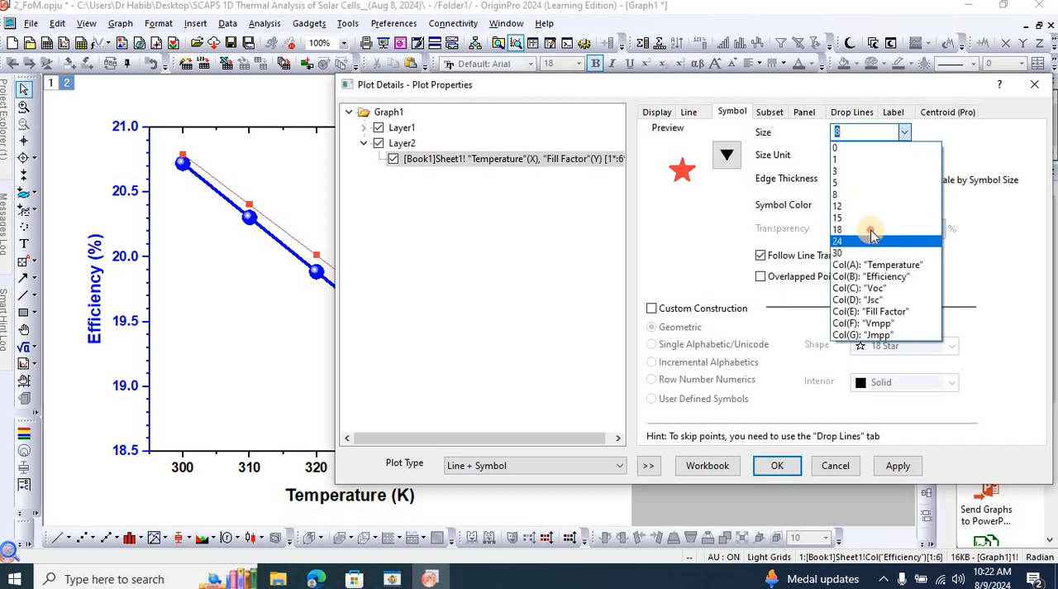
{"action": "left_click", "coordinate": [872, 229]}
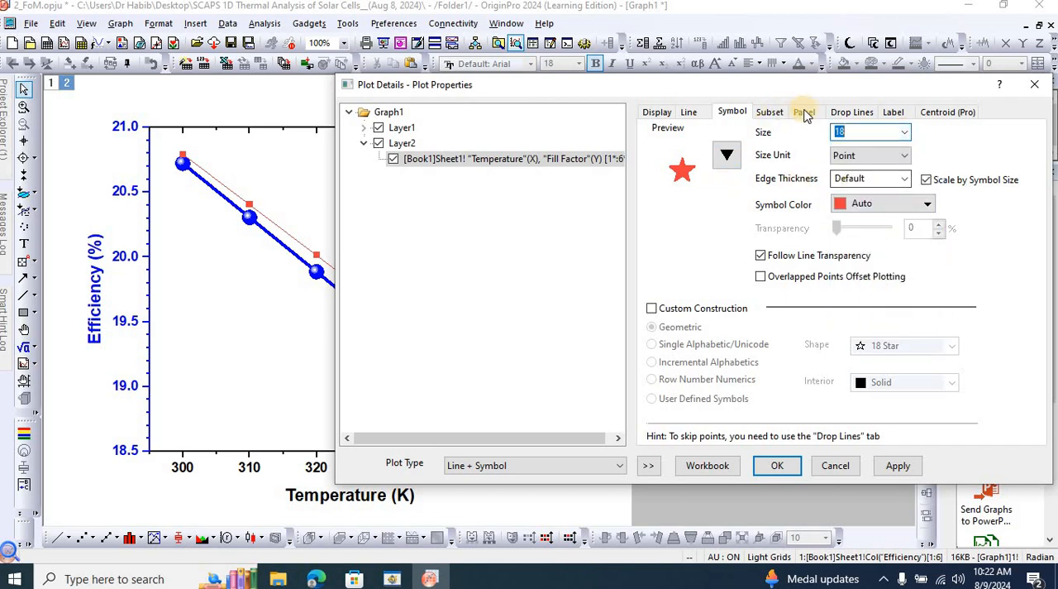
Set the Fill Factor curve's line width to 4 and apply the plot changes.
{"action": "left_click", "coordinate": [689, 111]}
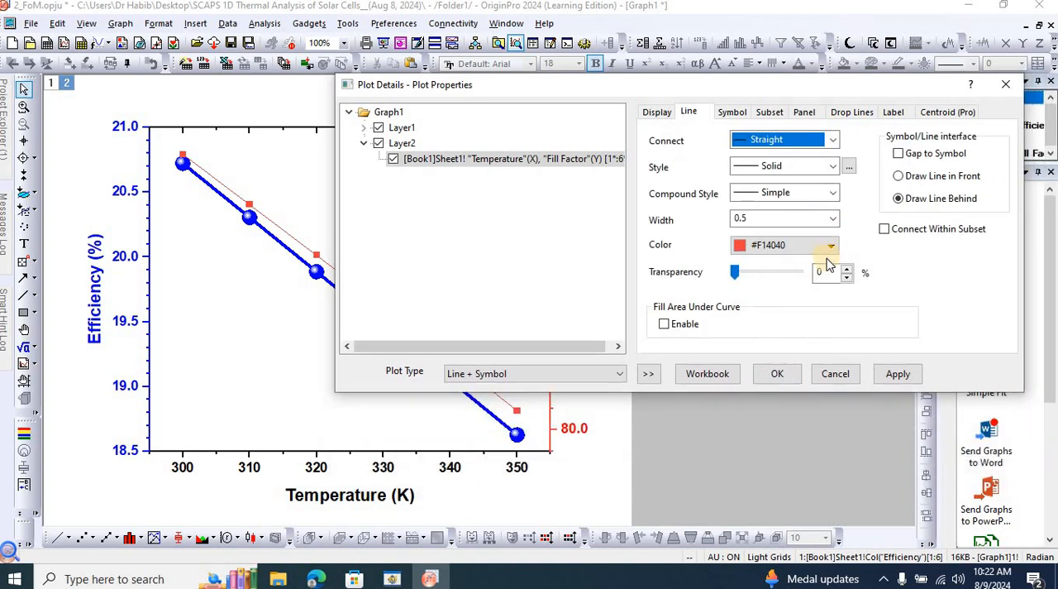
{"action": "left_click", "coordinate": [835, 220]}
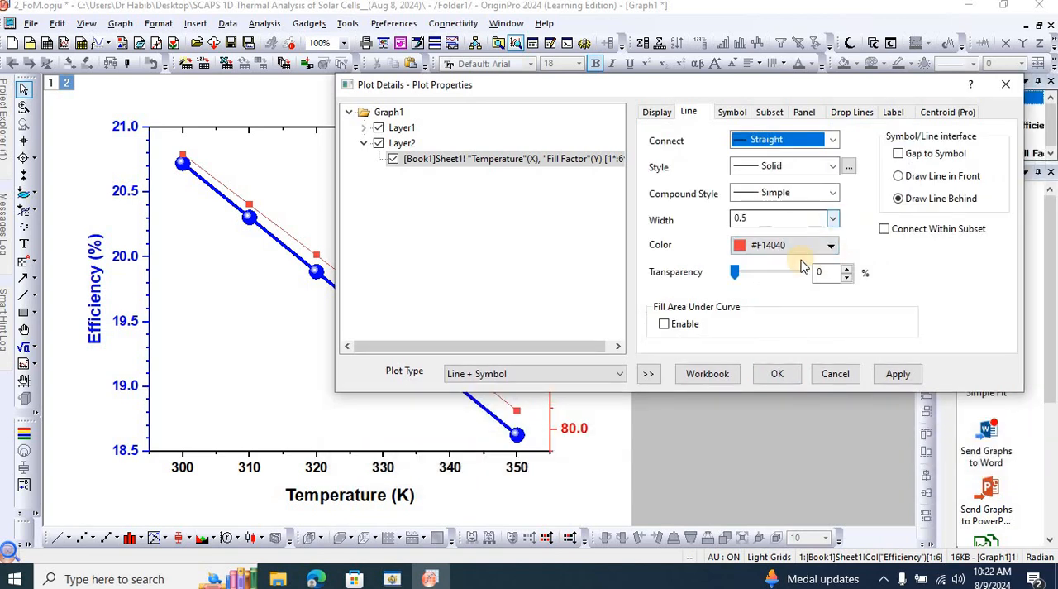
{"action": "left_click", "coordinate": [881, 374]}
{"action": "left_click", "coordinate": [881, 374]}
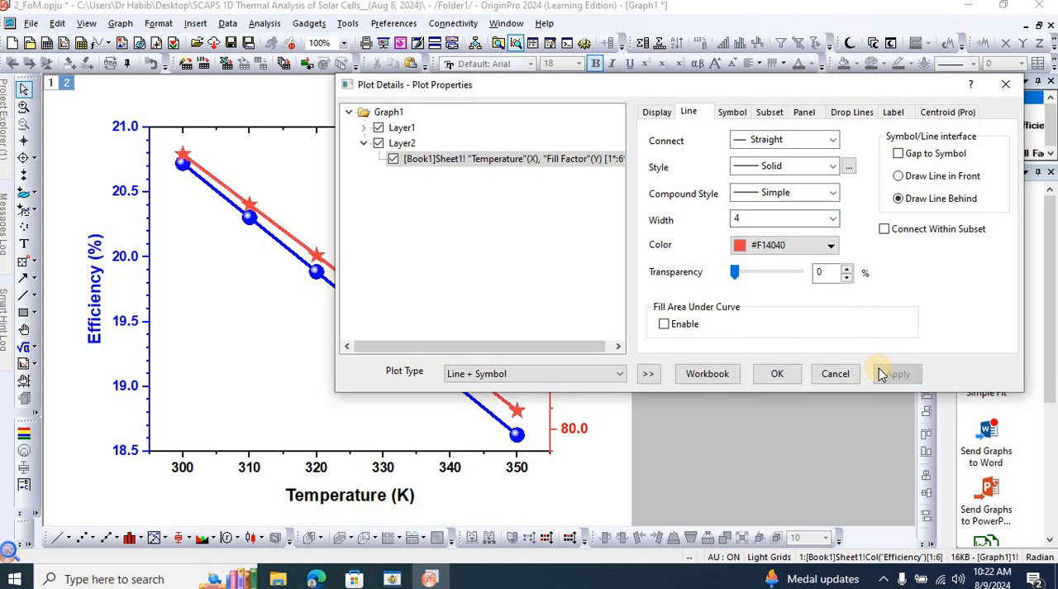
{"action": "left_click", "coordinate": [780, 372]}
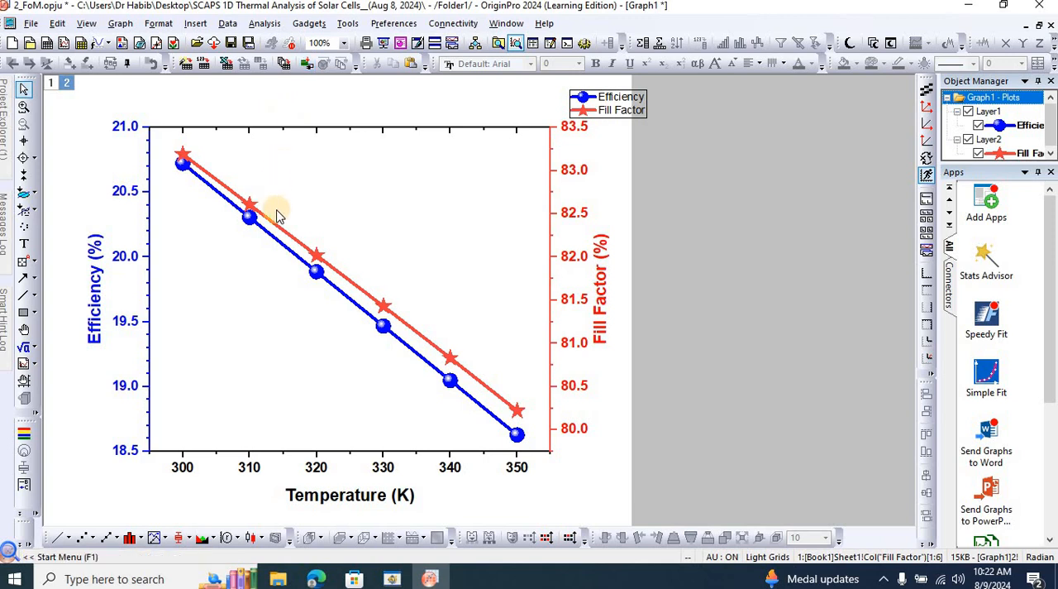
Set the minor tick count of the Fill Factor axis to 4.
{"action": "double_click", "coordinate": [566, 214]}
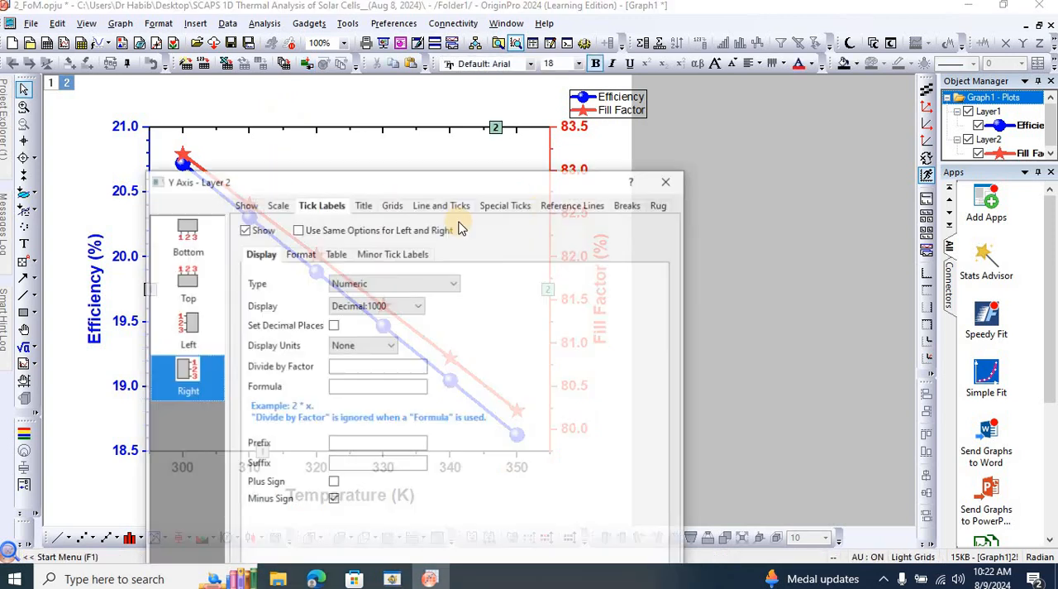
{"action": "left_click_drag", "start_coordinate": [458, 188], "coordinate": [333, 105]}
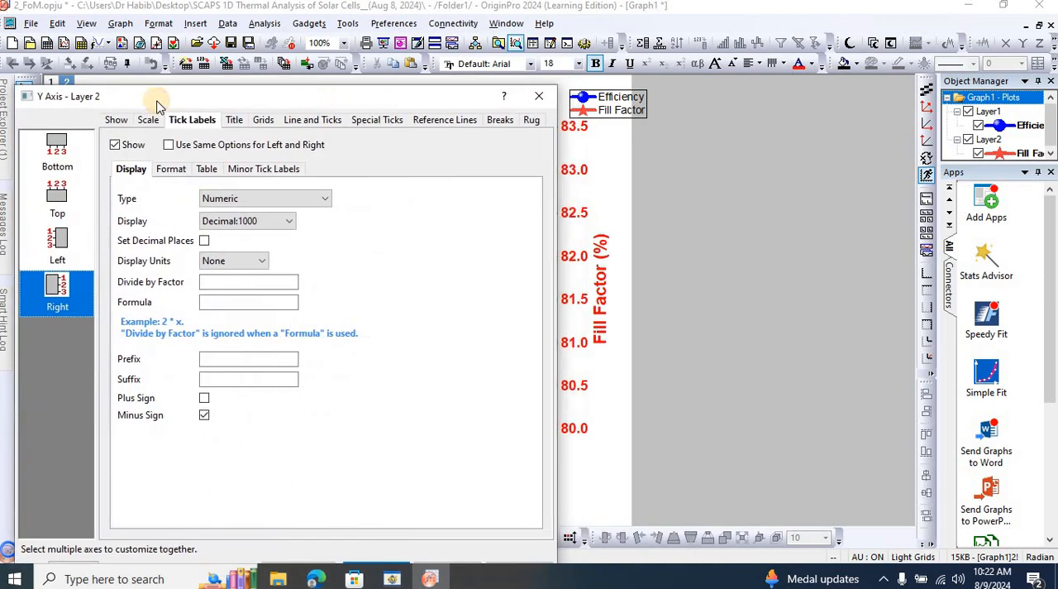
{"action": "left_click", "coordinate": [149, 120]}
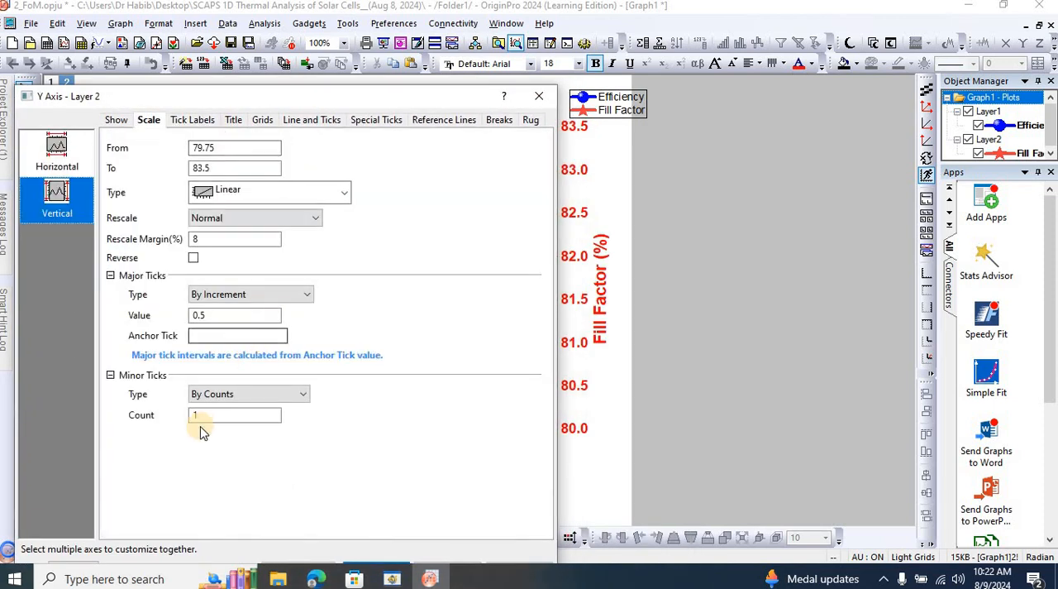
{"action": "left_click_drag", "start_coordinate": [203, 420], "coordinate": [191, 421]}
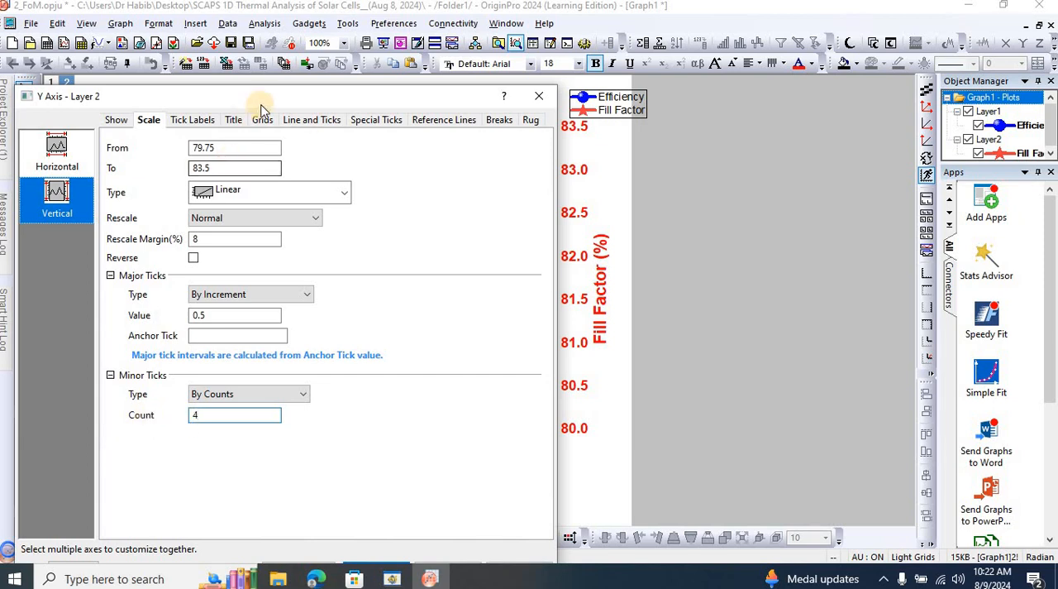
Set the Fill Factor axis scale to run from 78 to 85 and apply it.
{"action": "mouse_move", "coordinate": [264, 101]}
{"action": "left_mouse_down"}
{"action": "mouse_move", "coordinate": [134, 232]}
{"action": "mouse_move", "coordinate": [71, 250]}
{"action": "mouse_move", "coordinate": [53, 317]}
{"action": "mouse_move", "coordinate": [233, 173]}
{"action": "left_mouse_up"}
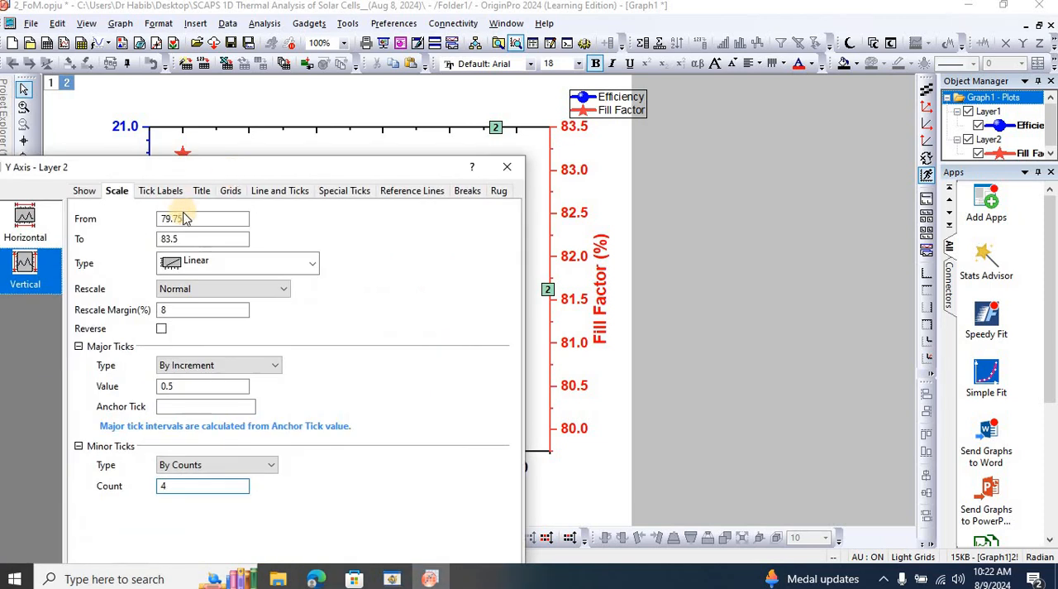
{"action": "double_click", "coordinate": [187, 218]}
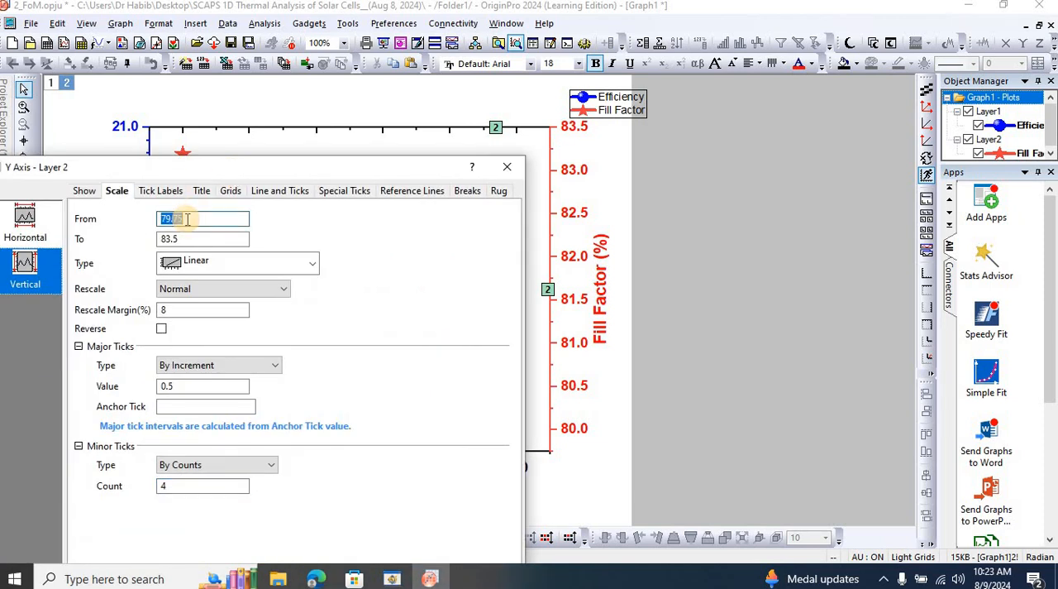
{"action": "type", "text": "78"}
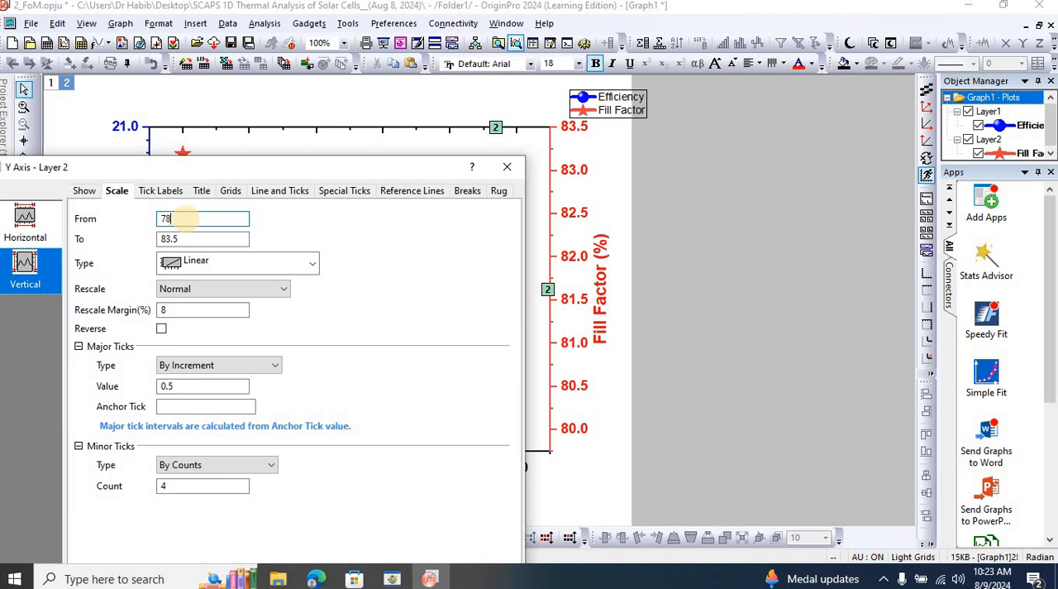
{"action": "double_click", "coordinate": [187, 239]}
{"action": "type", "text": "8"}
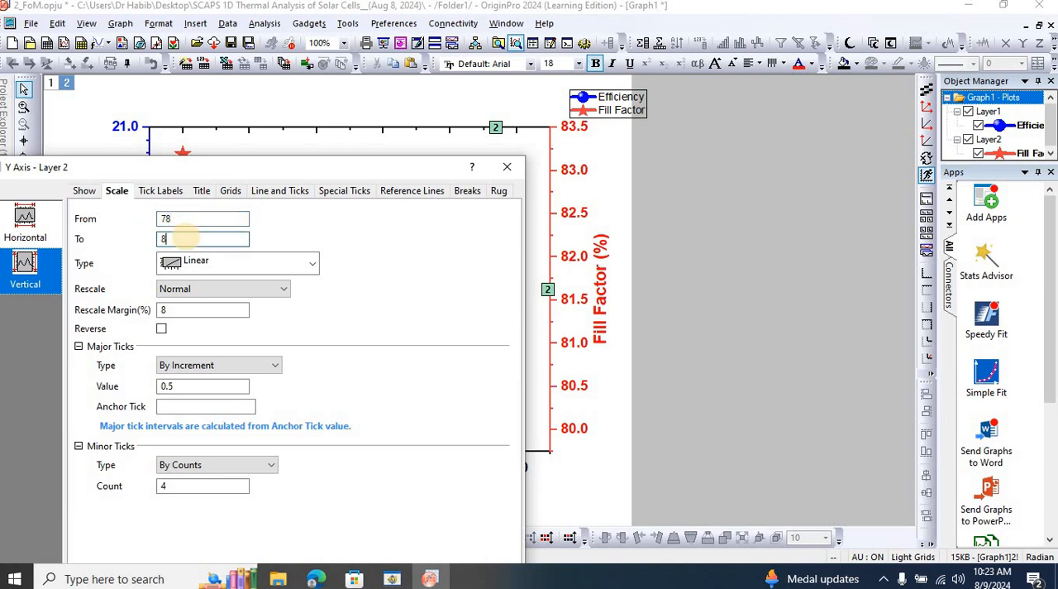
{"action": "left_click_drag", "start_coordinate": [332, 163], "coordinate": [354, 62]}
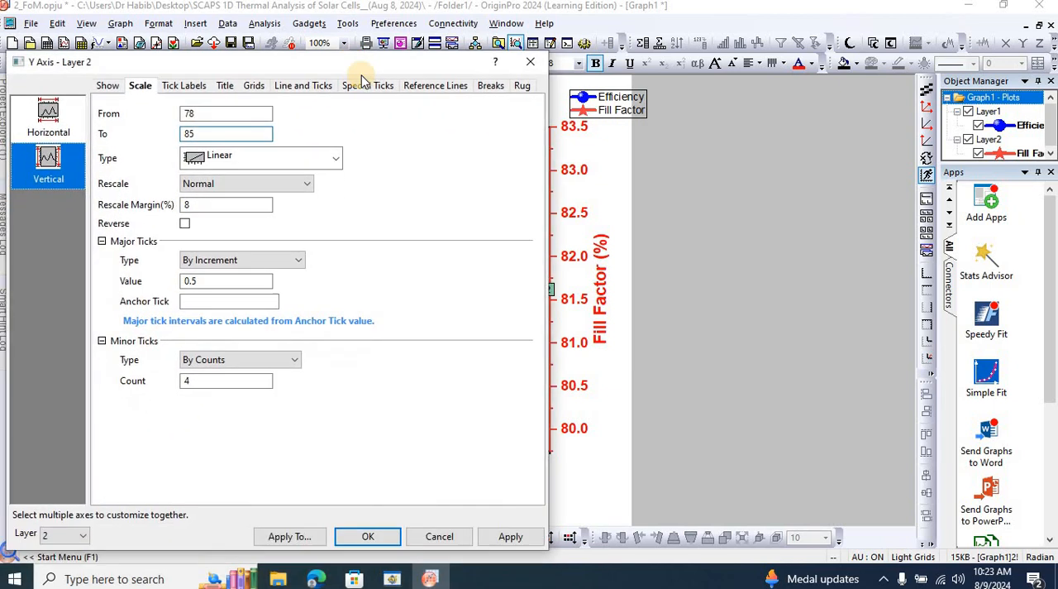
{"action": "left_click", "coordinate": [508, 534]}
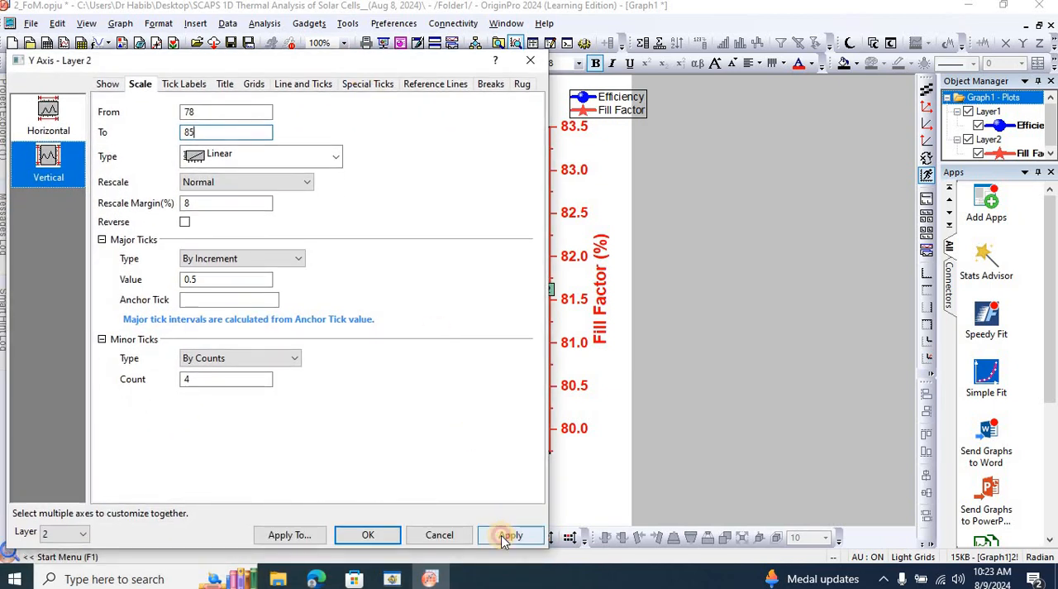
{"action": "left_click", "coordinate": [368, 534]}
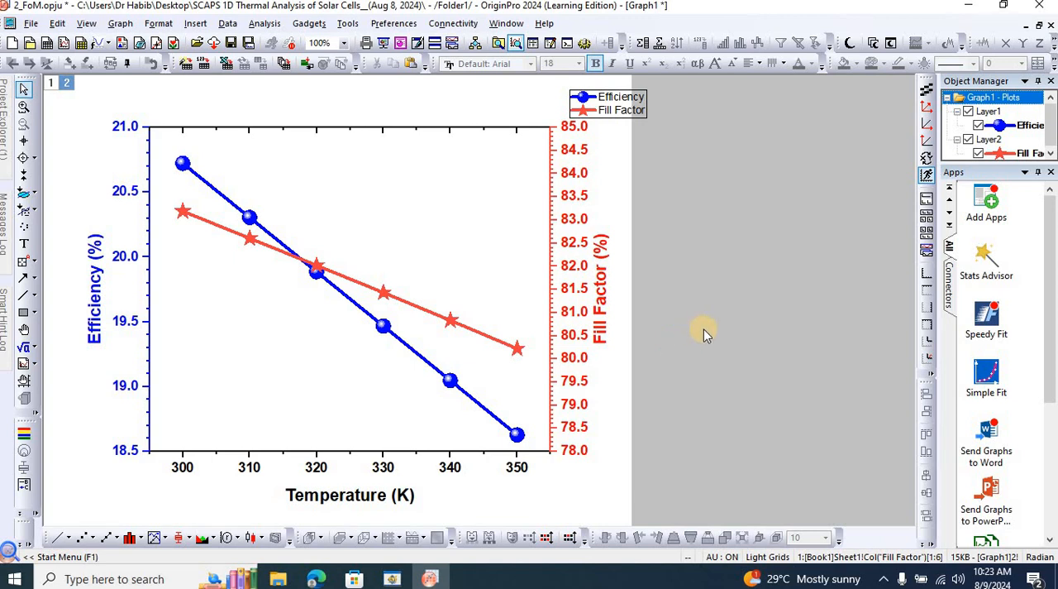
Move the legend inside the plot frame, into its upper-right corner.
{"action": "left_click", "coordinate": [634, 98]}
{"action": "left_click_drag", "start_coordinate": [622, 101], "coordinate": [536, 145]}
{"action": "double_click", "coordinate": [546, 147]}
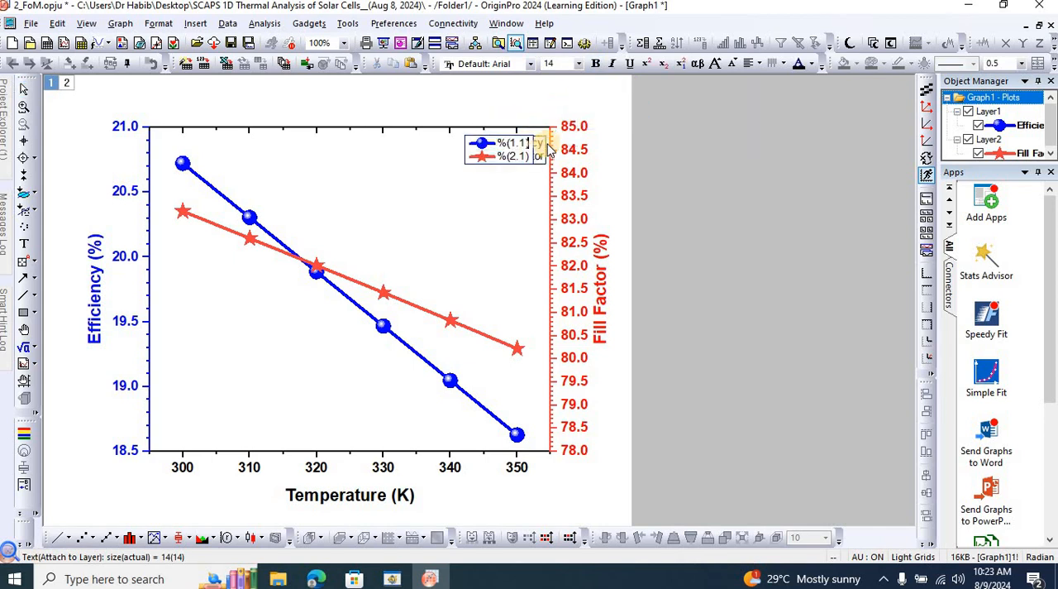
{"action": "left_click", "coordinate": [536, 149]}
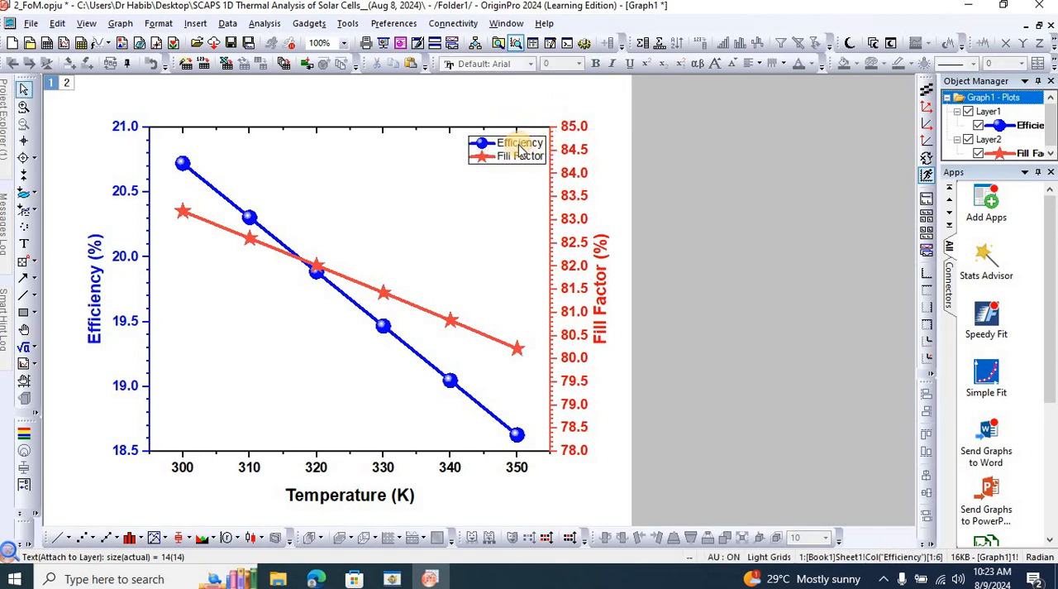
Replace the legend's placeholder labels with the text Efficiency and Filll Factor, and make the legend text bold.
{"action": "double_click", "coordinate": [520, 148]}
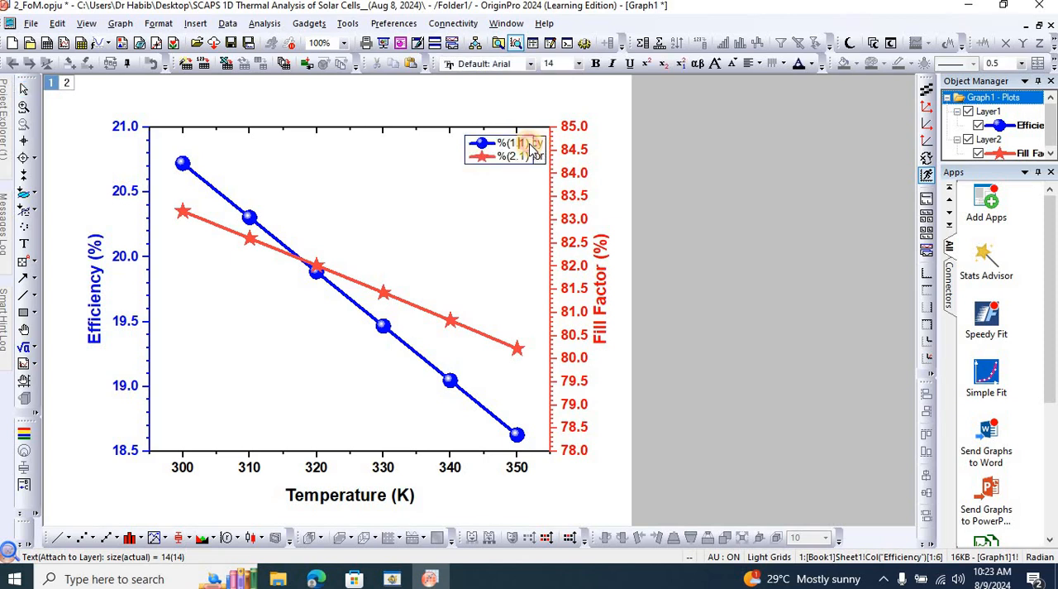
{"action": "left_click_drag", "start_coordinate": [506, 145], "coordinate": [499, 145]}
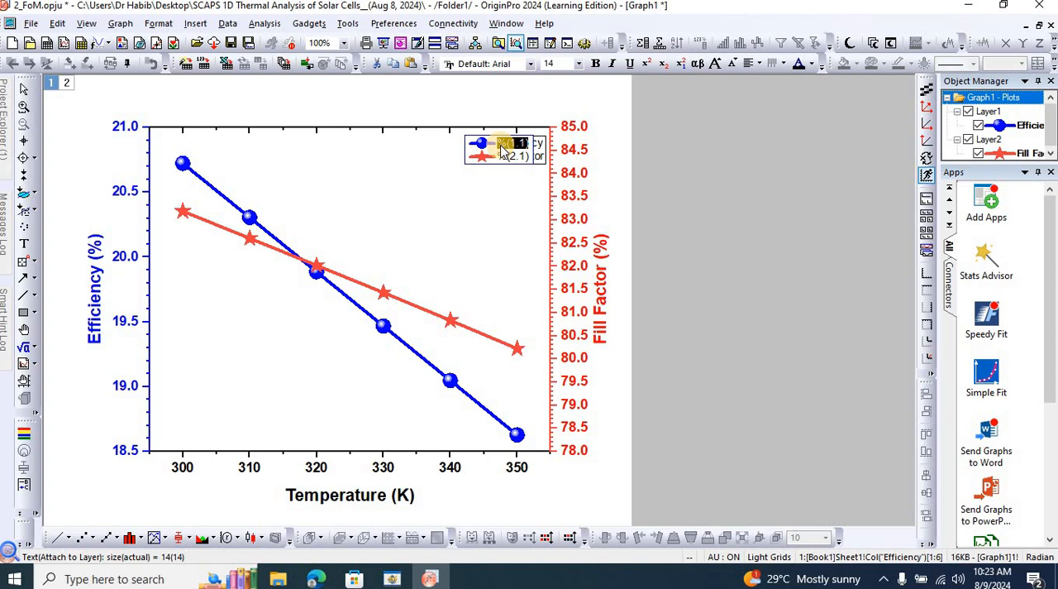
{"action": "type", "text": "E"}
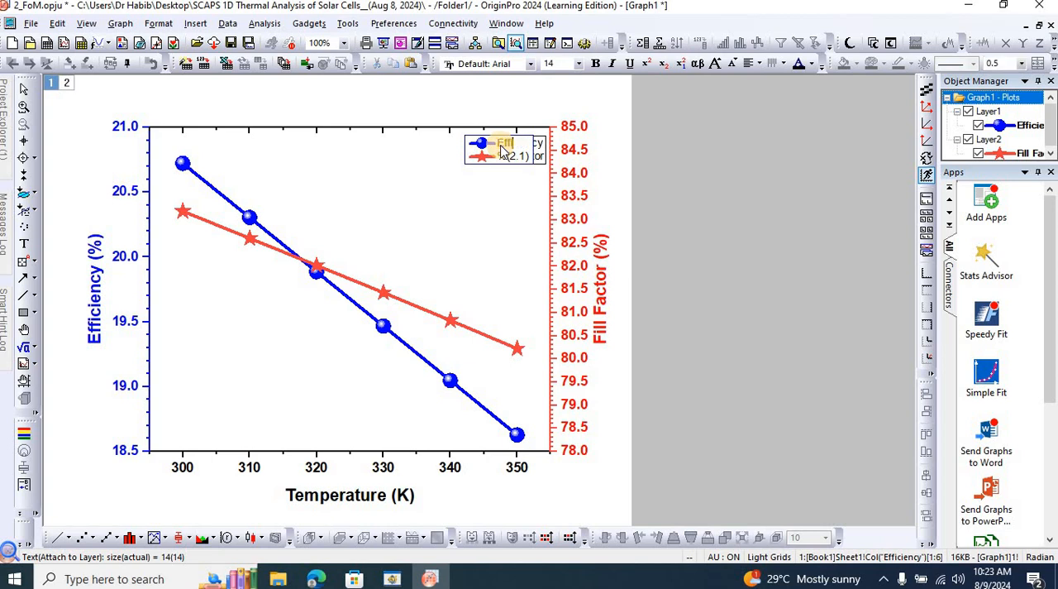
{"action": "type", "text": "fficiency"}
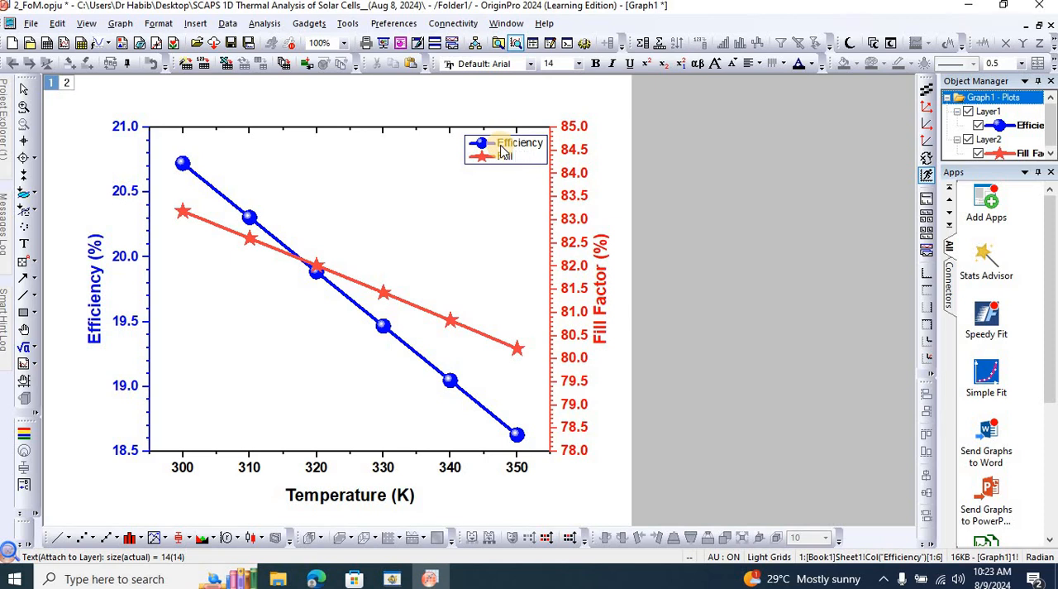
{"action": "type", "text": "tor"}
{"action": "key", "text": "shift+Home"}
{"action": "key", "text": "shift+Up"}
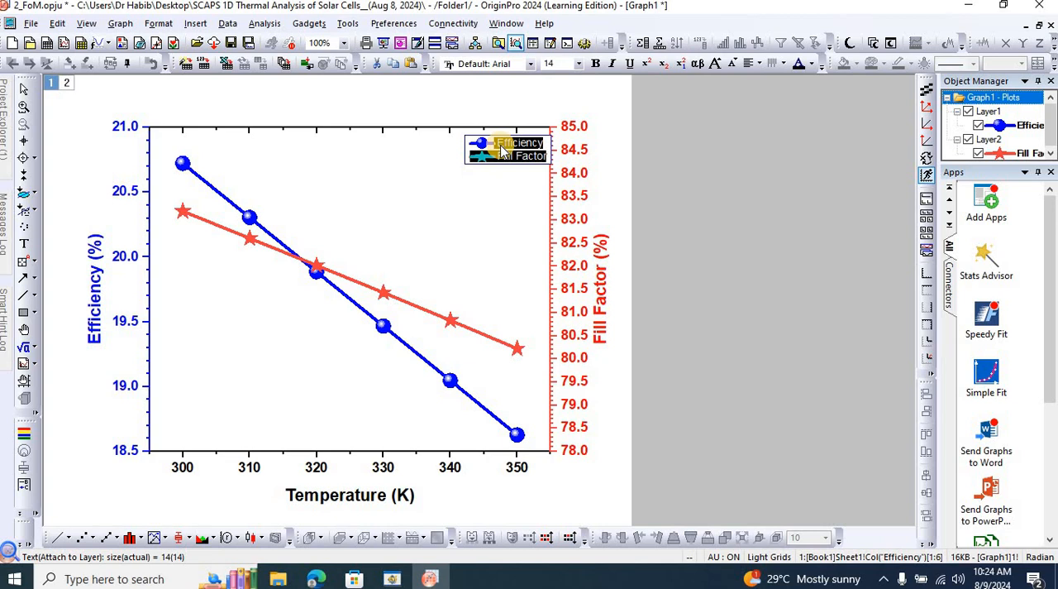
{"action": "left_click", "coordinate": [678, 195]}
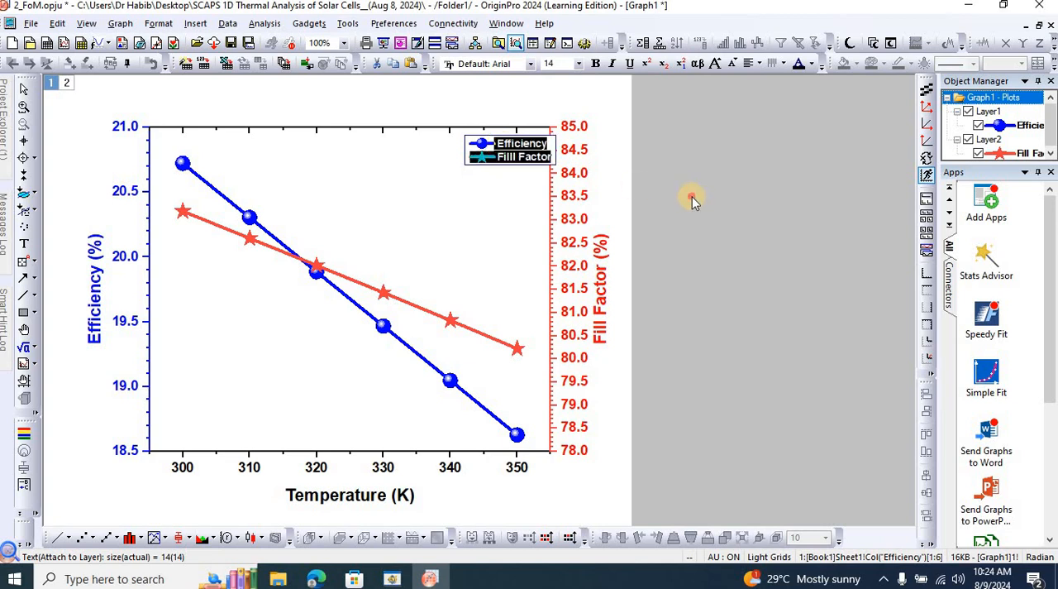
Nudge the legend left so it clears the Fill Factor axis, and save the project.
{"action": "left_click", "coordinate": [526, 149]}
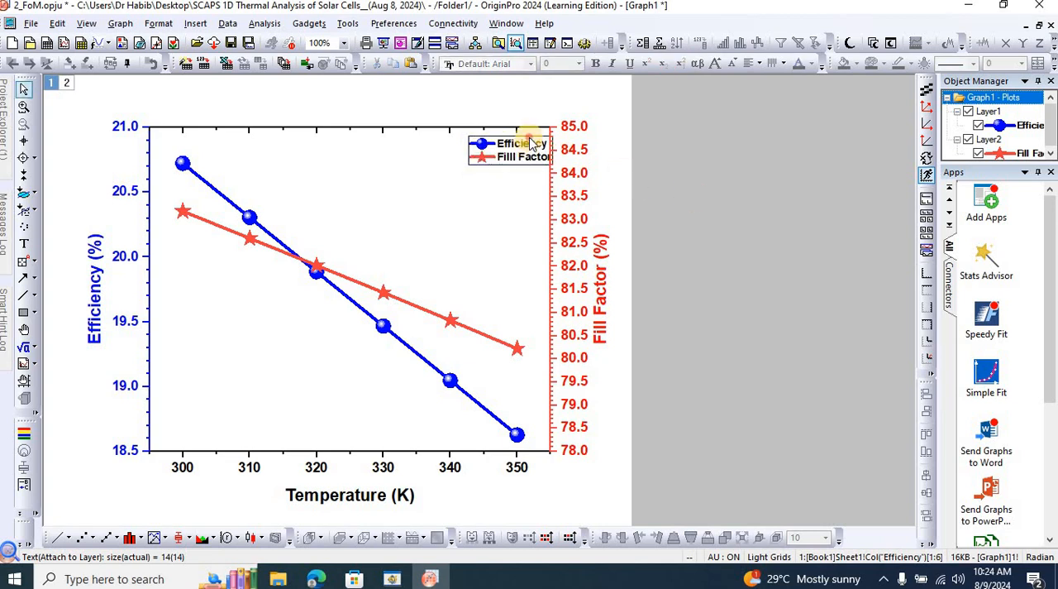
{"action": "left_click", "coordinate": [513, 143]}
{"action": "left_click", "coordinate": [649, 151]}
{"action": "key", "text": "Left"}
{"action": "key", "text": "Left"}
{"action": "key", "text": "Left"}
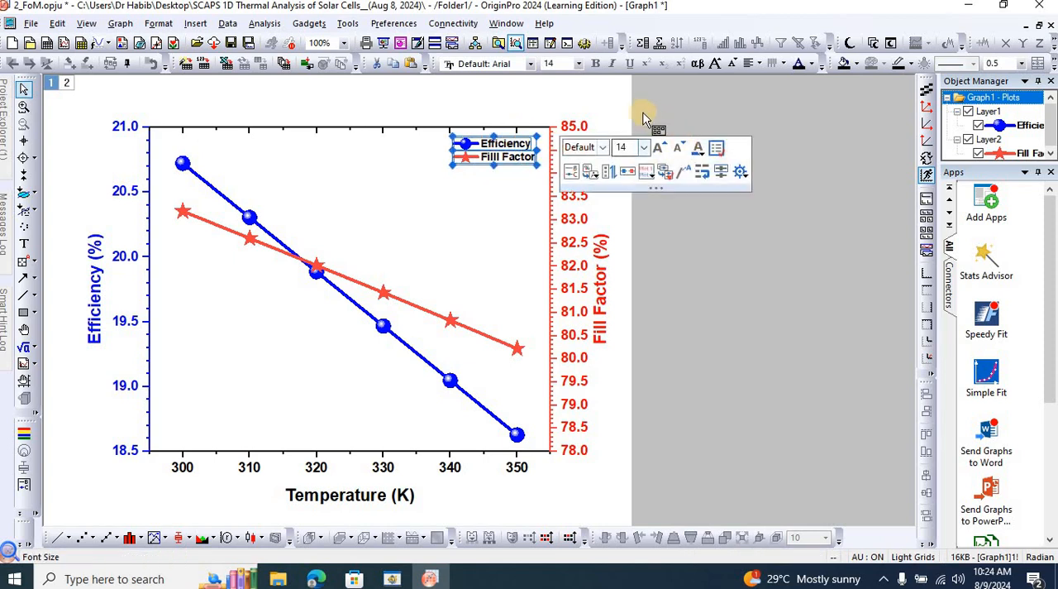
{"action": "left_click", "coordinate": [642, 114]}
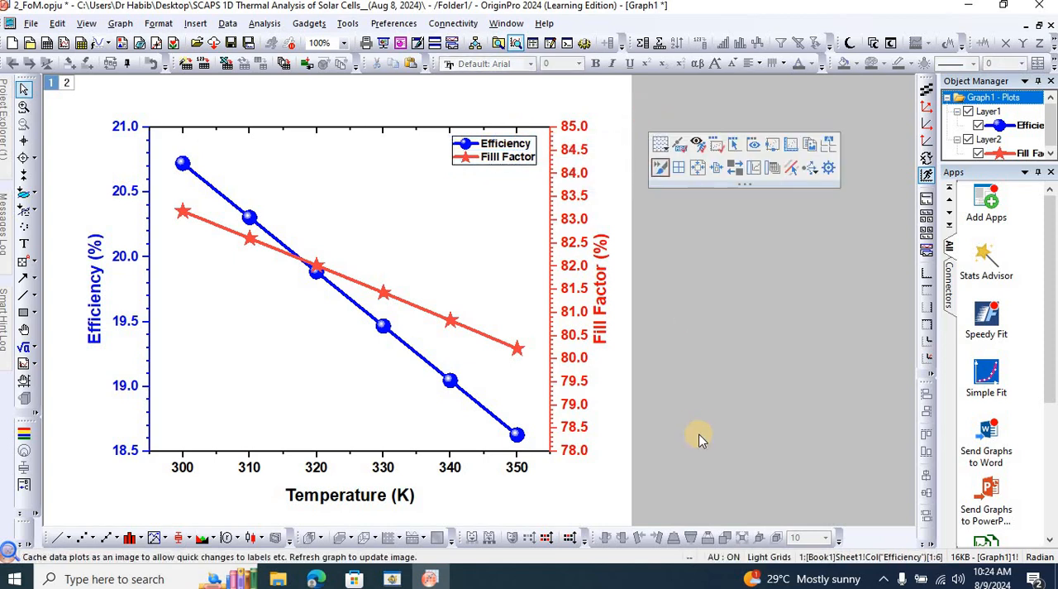
{"action": "key", "text": "ctrl+s"}
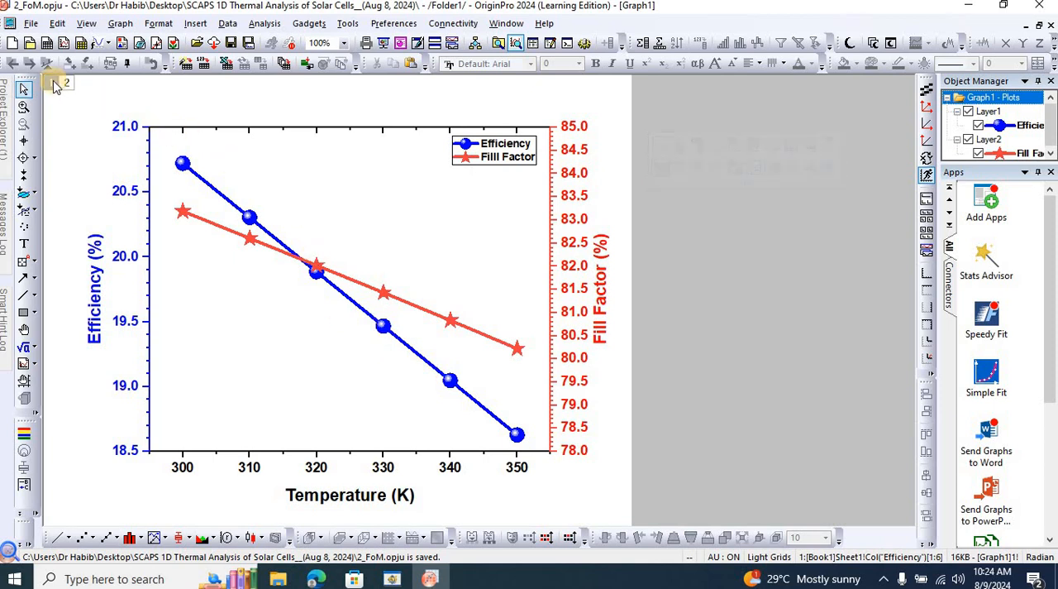
Export the graph as a 600 DPI PNG image named "2_Efficiency, FF vs Temp." in the project folder.
{"action": "left_click", "coordinate": [29, 24]}
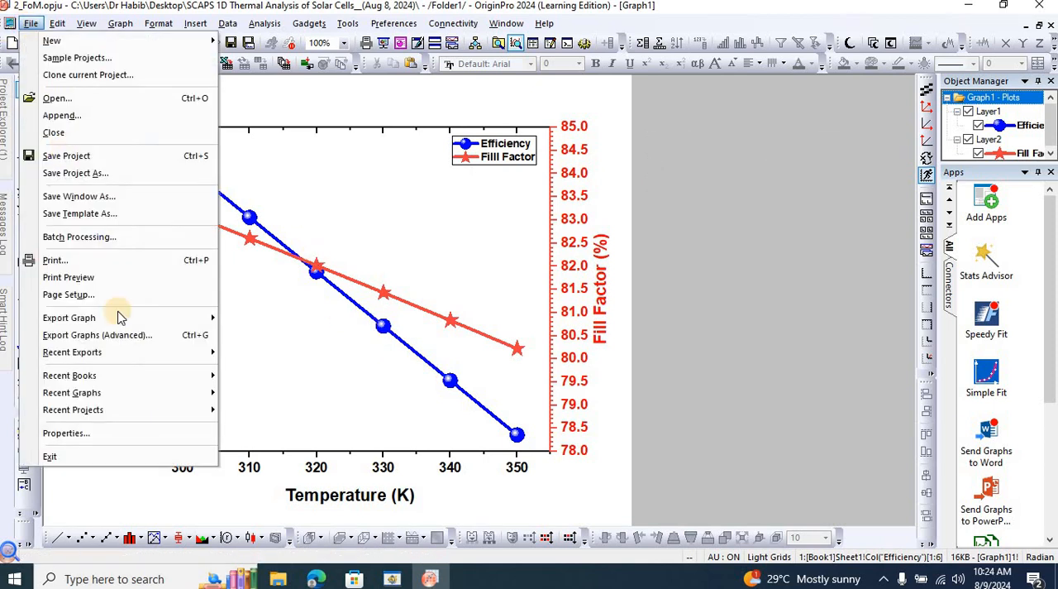
{"action": "mouse_move", "coordinate": [116, 323]}
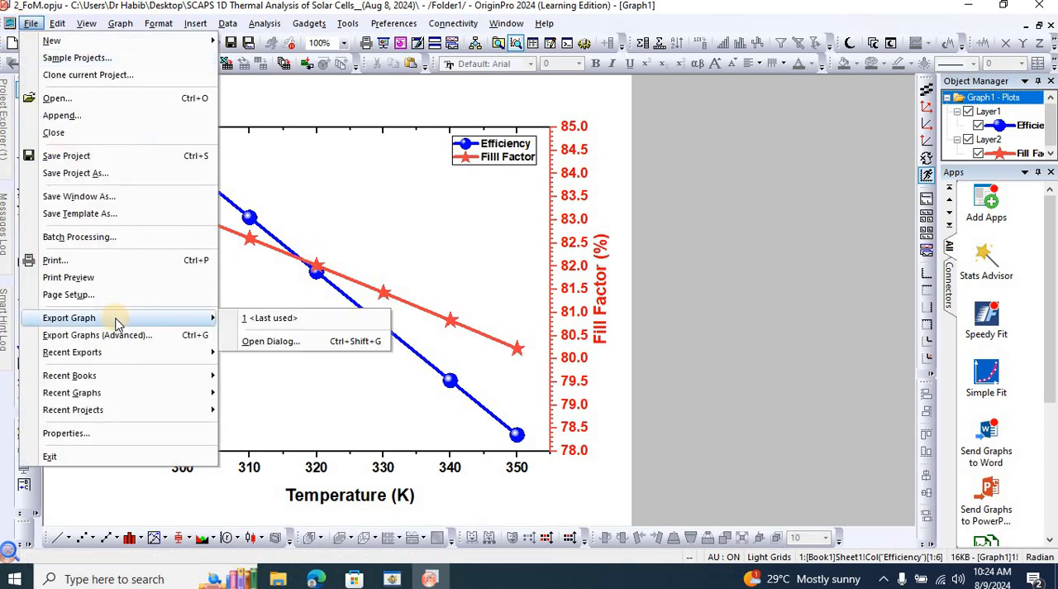
{"action": "left_click", "coordinate": [273, 341]}
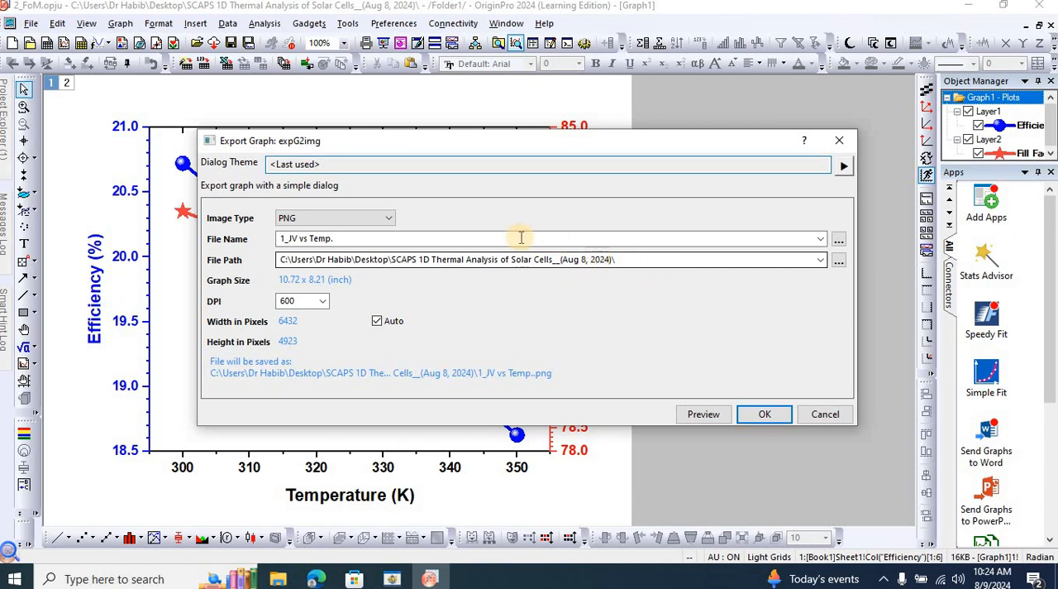
{"action": "double_click", "coordinate": [373, 242]}
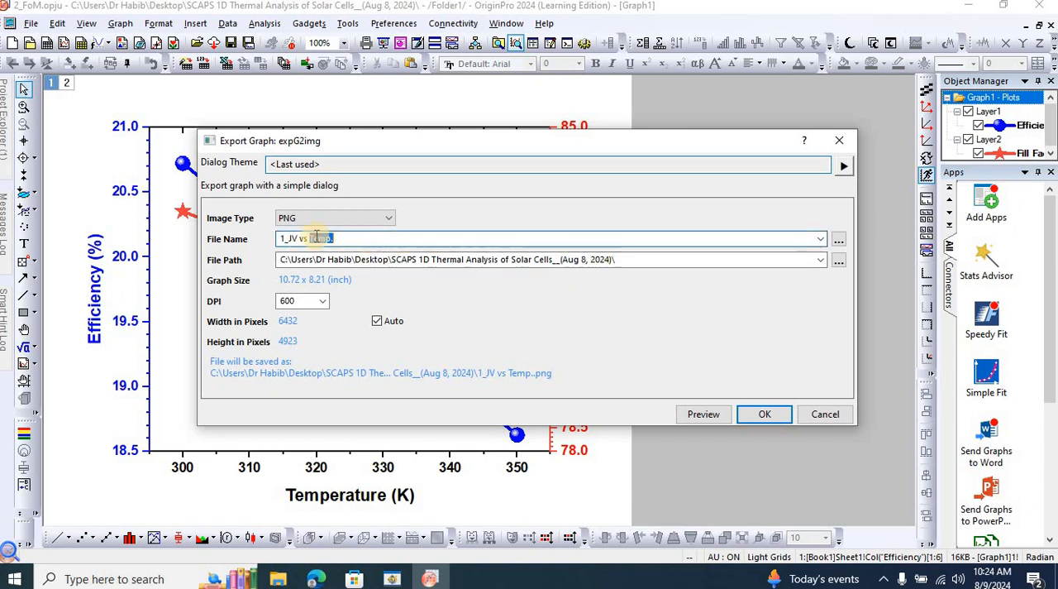
{"action": "left_click", "coordinate": [284, 239]}
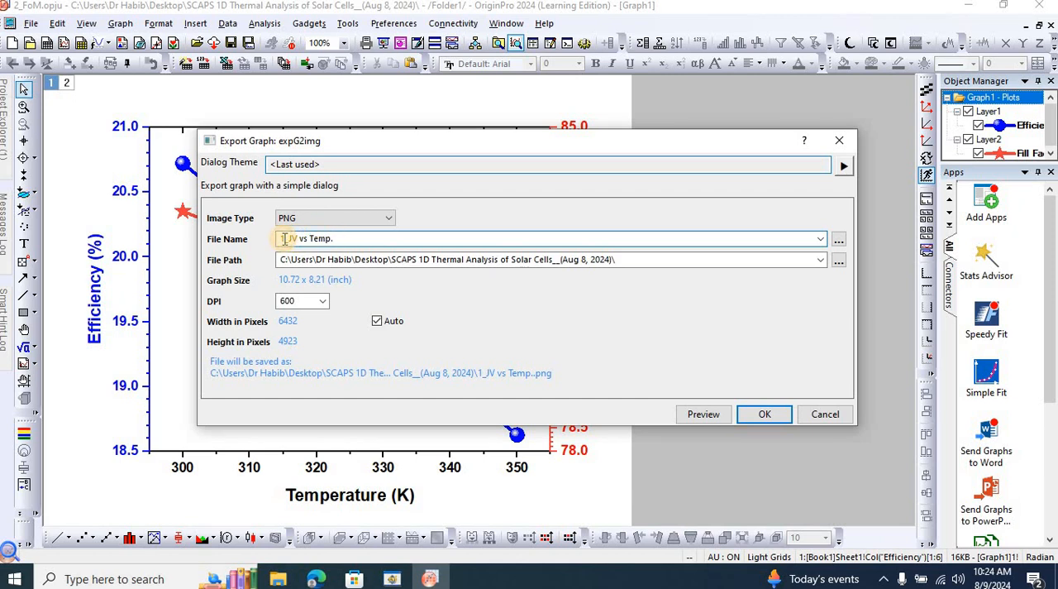
{"action": "key", "text": "BackSpace"}
{"action": "type", "text": "2"}
{"action": "type", "text": "FF"}
{"action": "left_click", "coordinate": [761, 415]}
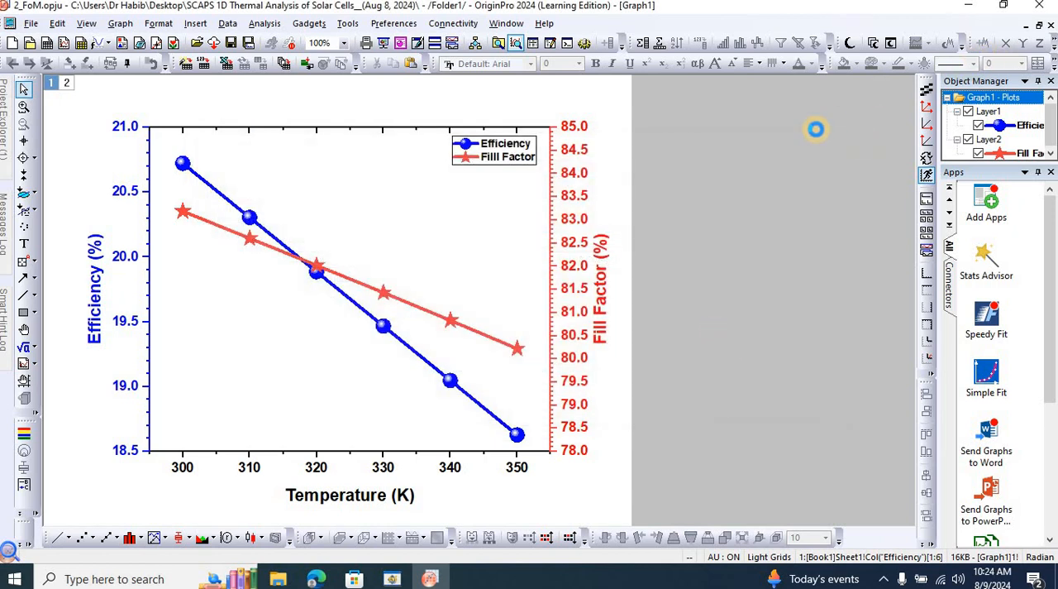
Switch to File Explorer, refresh the project folder, check the exported 2_Efficiency, FF vs Temp. image, and return to Origin.
{"action": "left_click", "coordinate": [278, 579]}
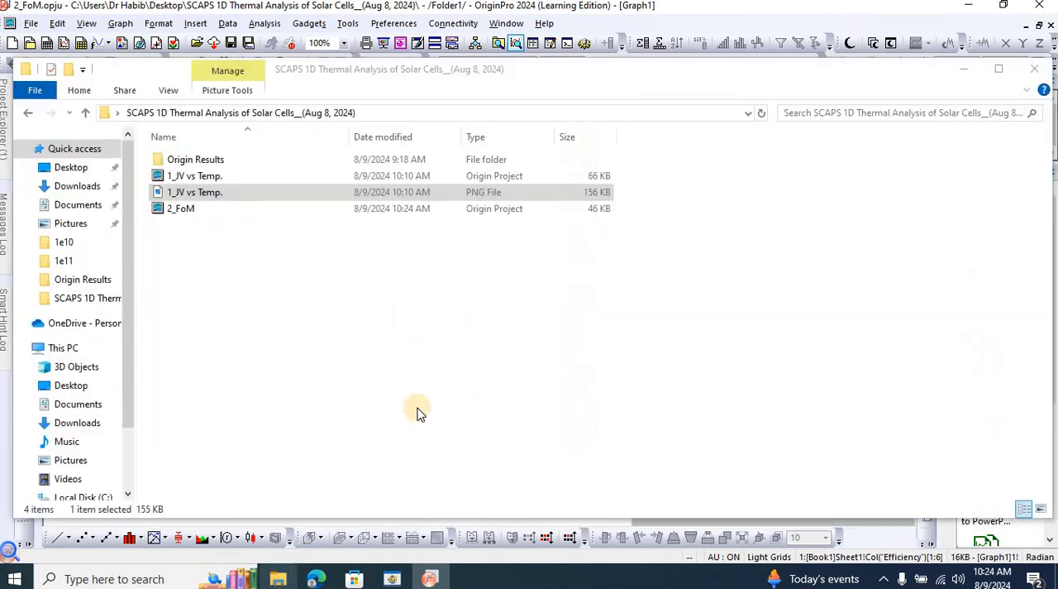
{"action": "right_click", "coordinate": [288, 304]}
{"action": "left_click", "coordinate": [338, 362]}
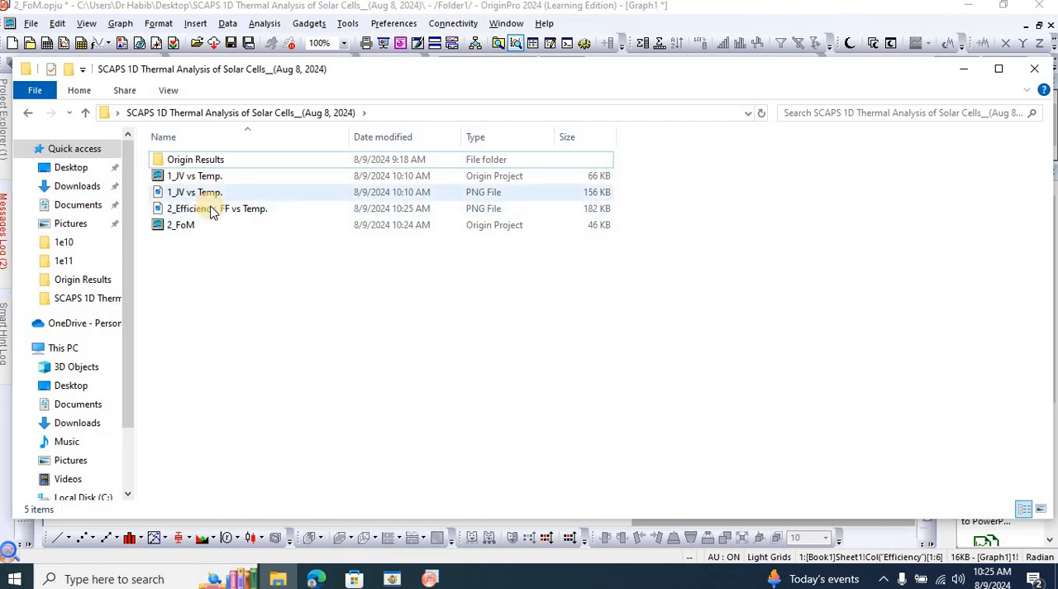
{"action": "left_click", "coordinate": [211, 208]}
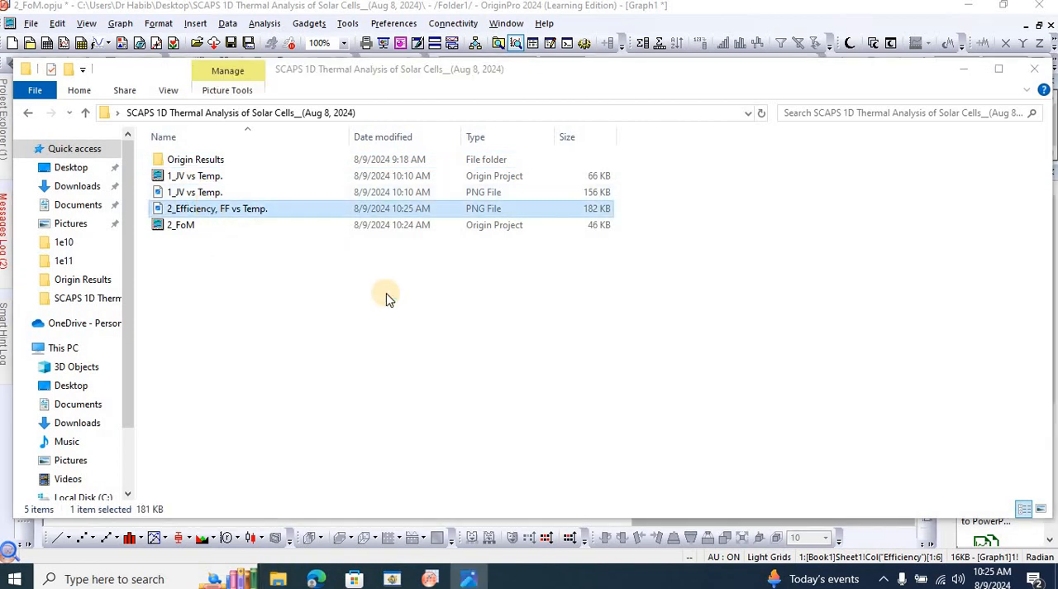
{"action": "key", "text": "Return"}
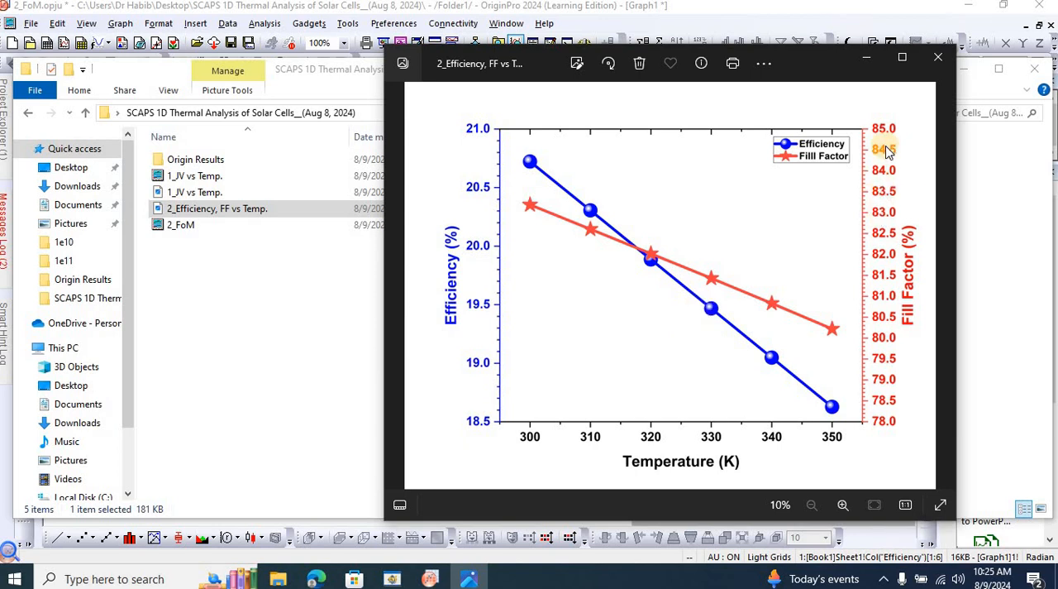
{"action": "left_click", "coordinate": [937, 59]}
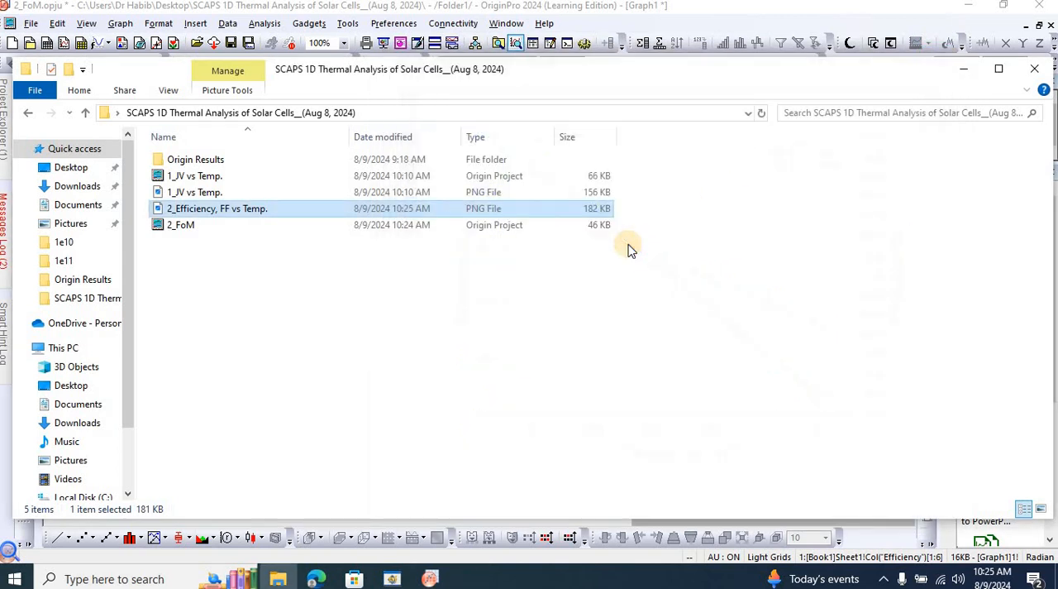
{"action": "left_click", "coordinate": [433, 582]}
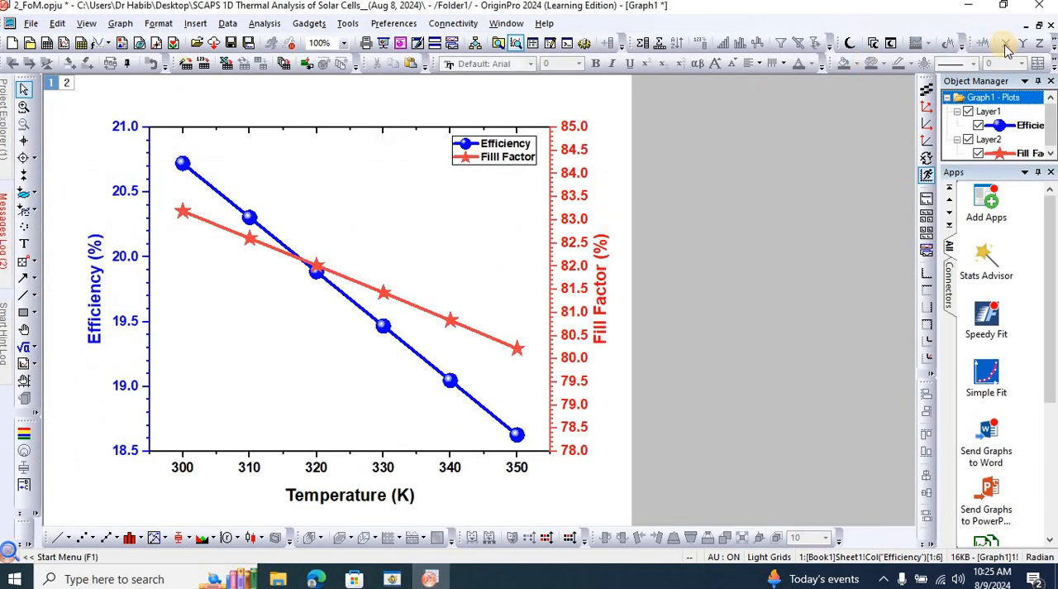
Restore the graph to a floating window, move it aside to uncover the Book1 worksheet, and save the project.
{"action": "left_click", "coordinate": [1040, 28]}
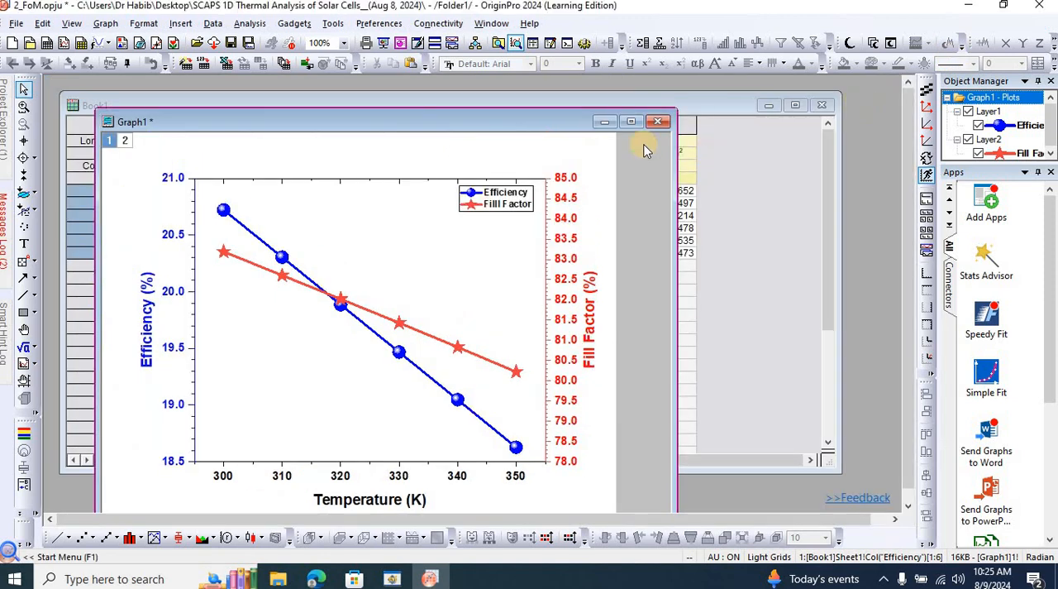
{"action": "left_click_drag", "start_coordinate": [537, 124], "coordinate": [693, 143]}
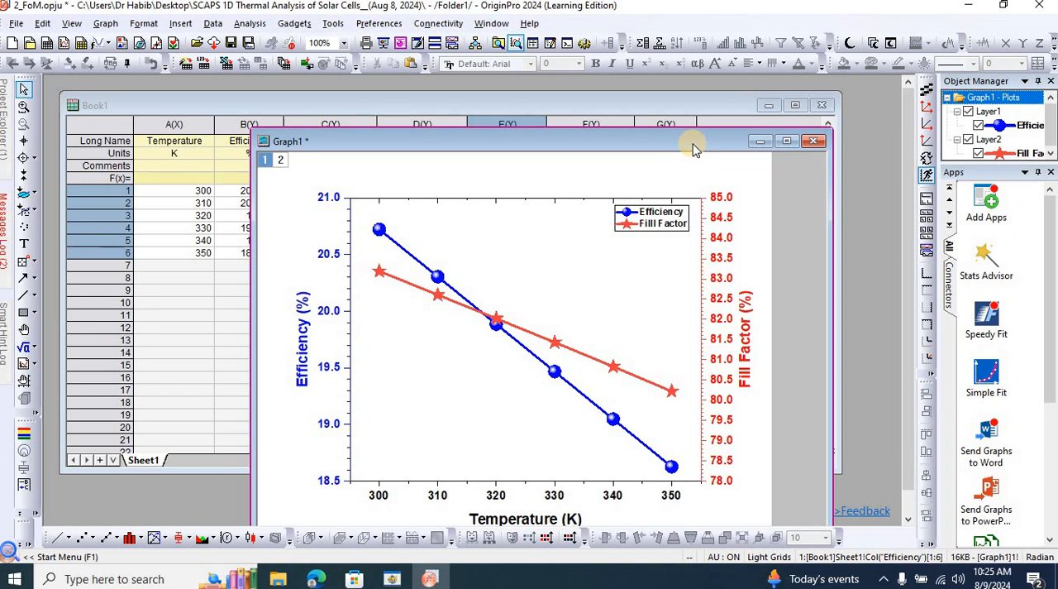
{"action": "key", "text": "ctrl+s"}
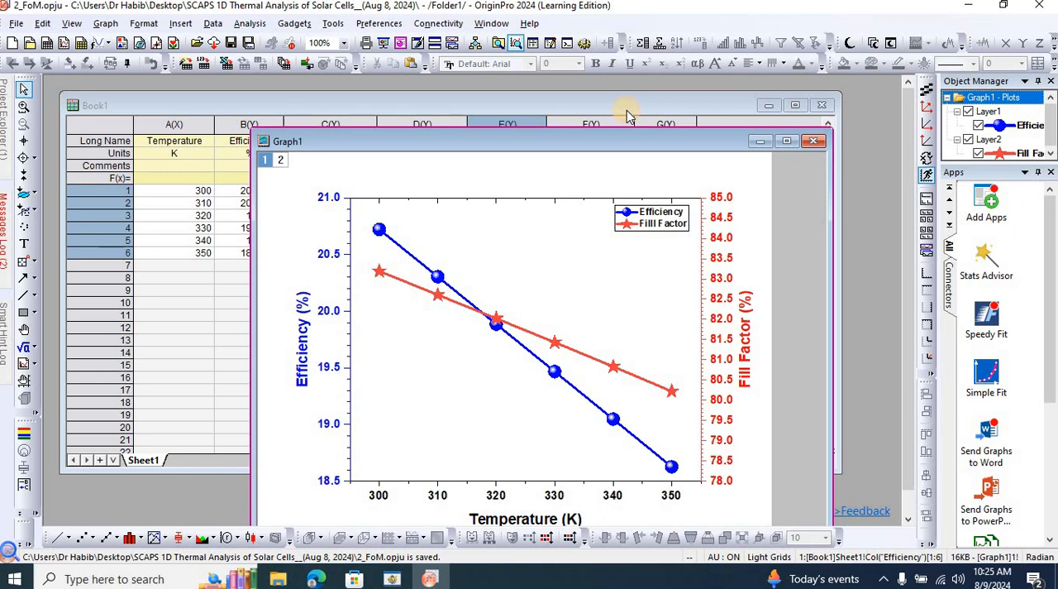
Plot the Voc, Jsc, Vmpp and Jmpp columns of Book1 against Temperature as a 2Ys Y-Y graph.
{"action": "left_click", "coordinate": [627, 116]}
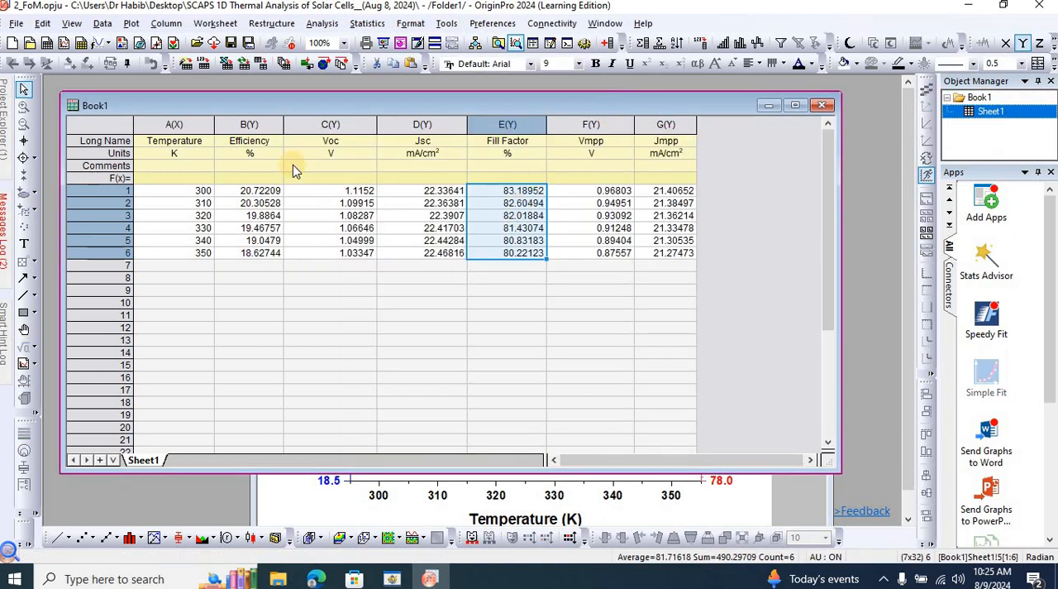
{"action": "left_click", "coordinate": [194, 118]}
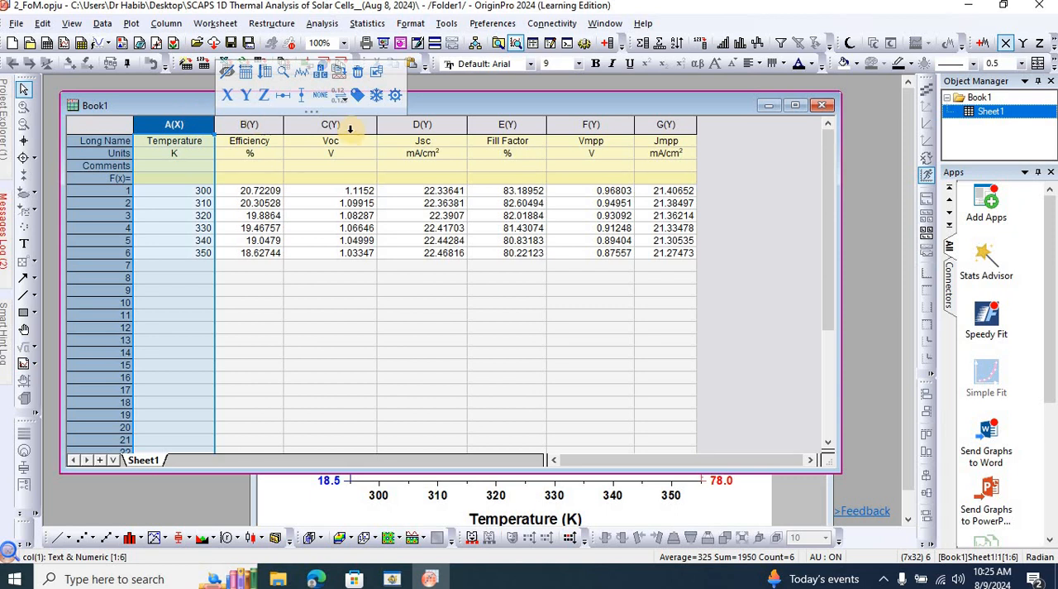
{"action": "left_click", "coordinate": [351, 127], "text": "ctrl"}
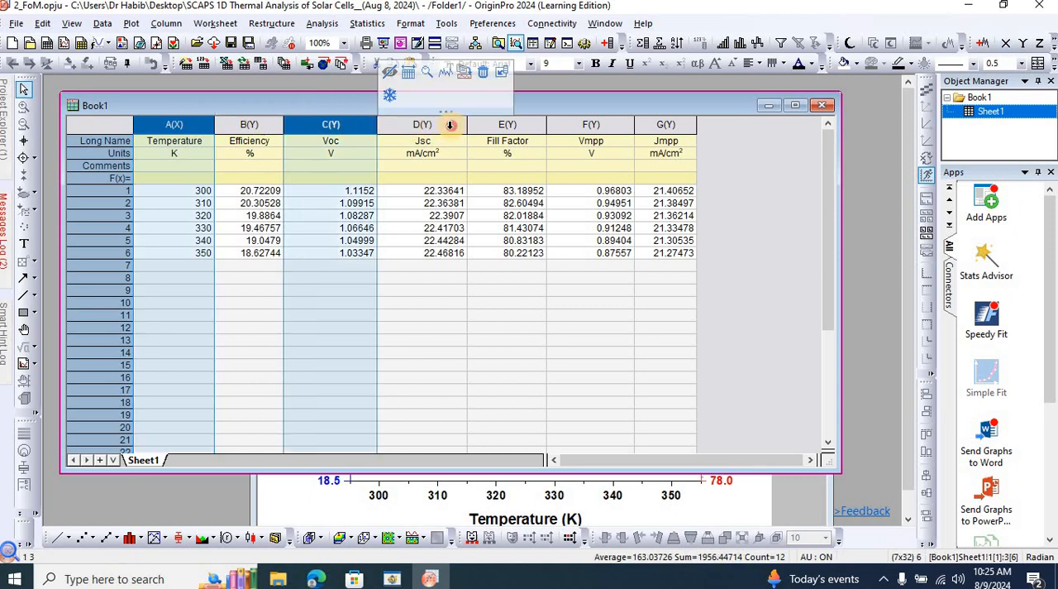
{"action": "left_click", "coordinate": [451, 124], "text": "ctrl"}
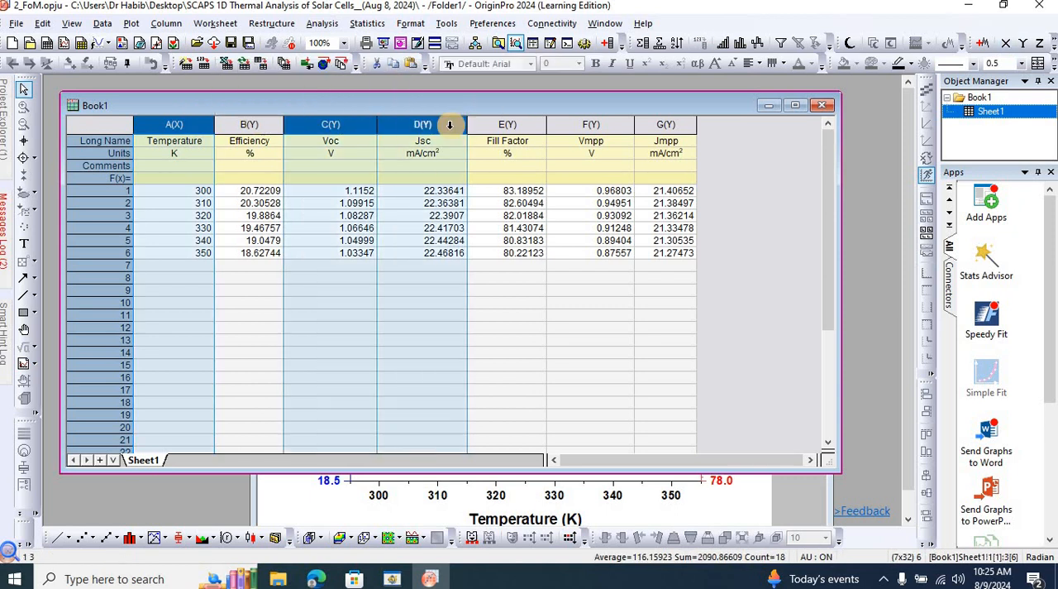
{"action": "left_click", "coordinate": [598, 125], "text": "ctrl"}
{"action": "left_click", "coordinate": [653, 126], "text": "ctrl"}
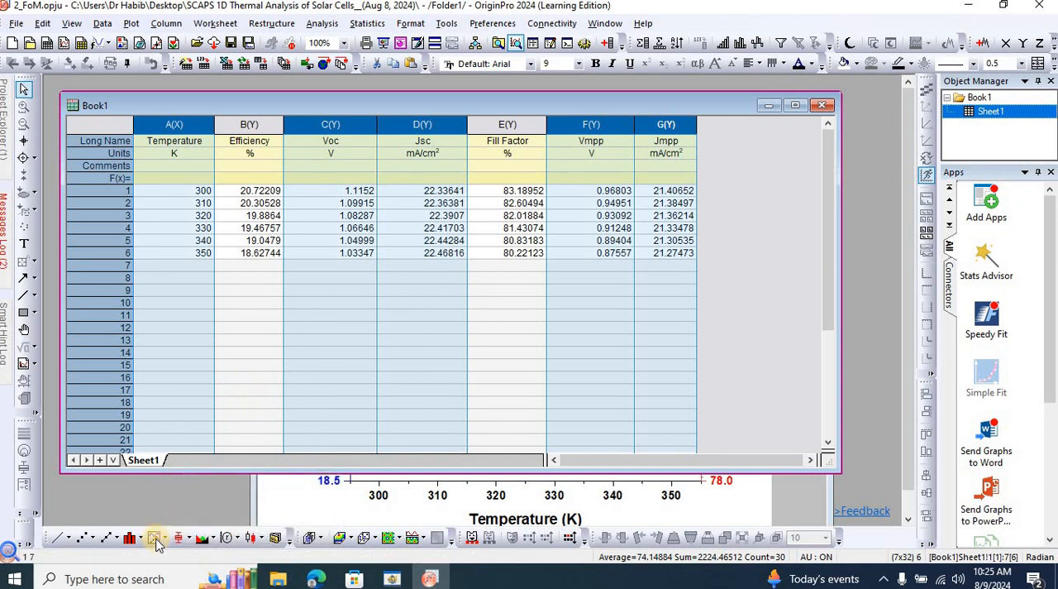
{"action": "left_click", "coordinate": [164, 542]}
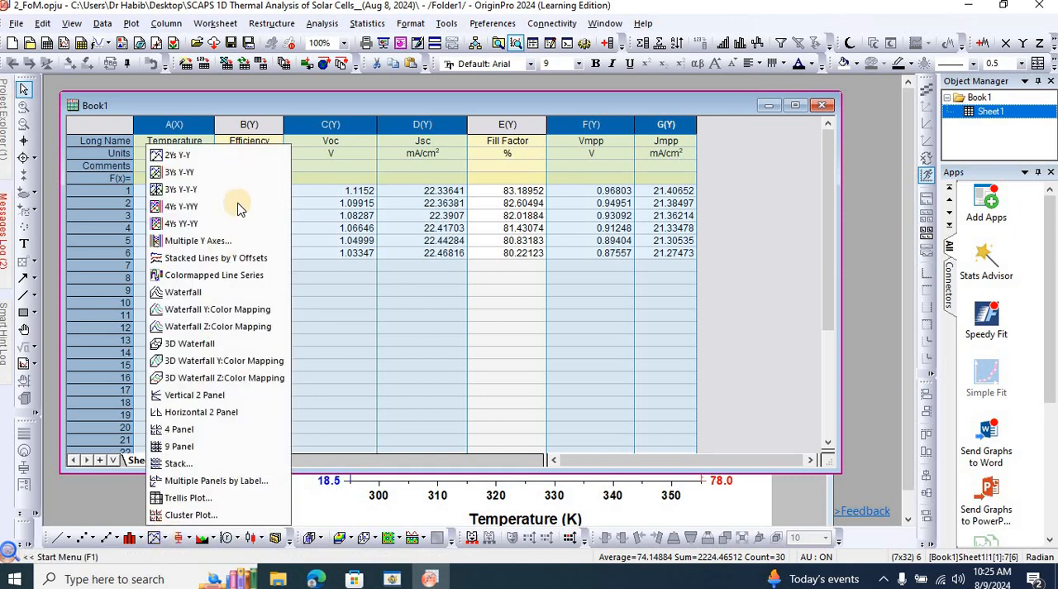
{"action": "left_click", "coordinate": [246, 158]}
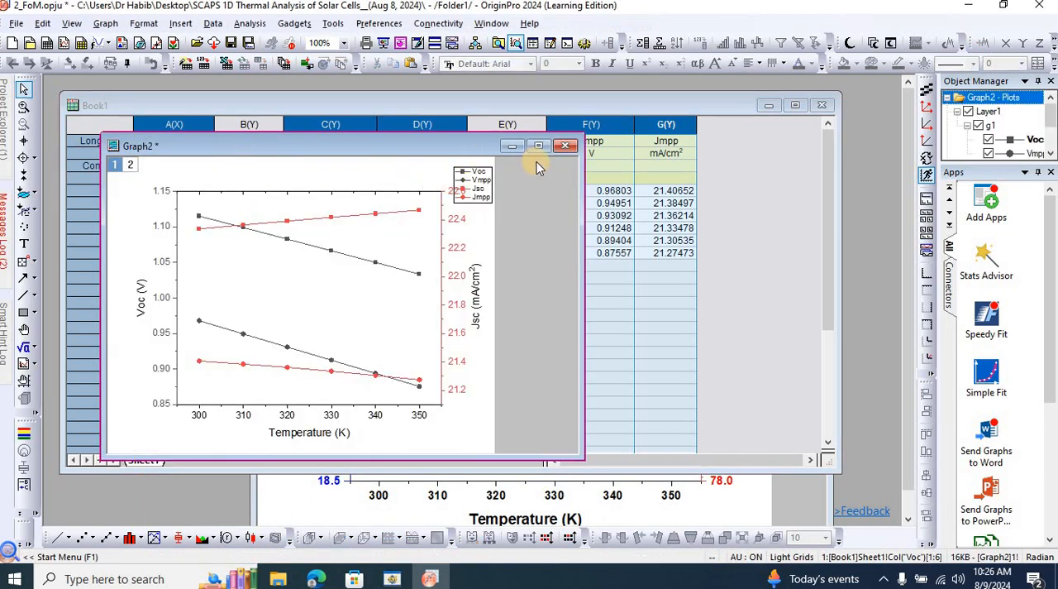
Maximize the new graph and make the temperature axis tick labels bold.
{"action": "left_click", "coordinate": [539, 147]}
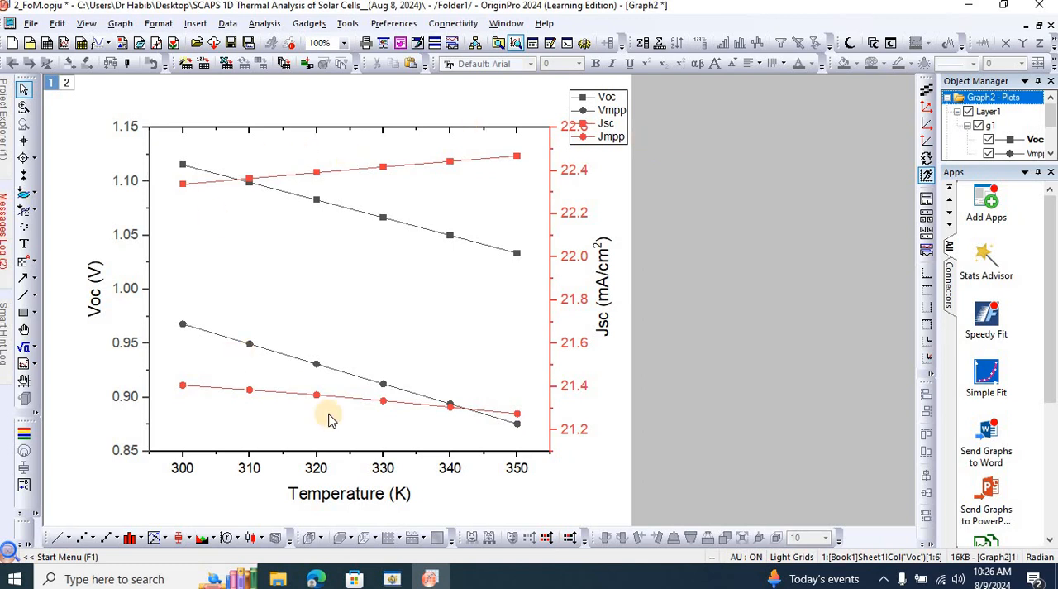
{"action": "left_click", "coordinate": [315, 469]}
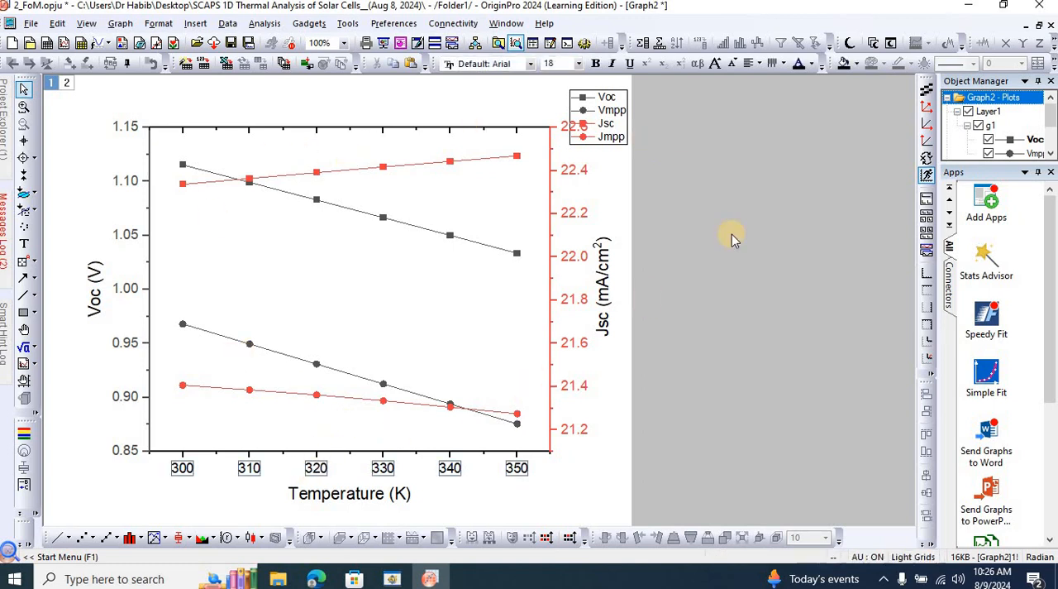
{"action": "left_click", "coordinate": [597, 65]}
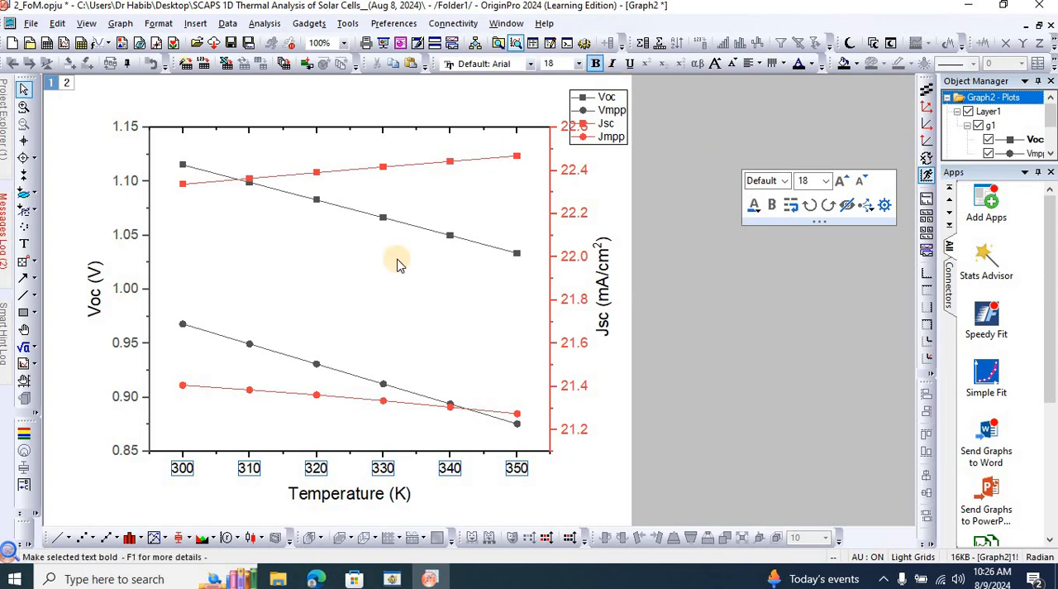
Replace the X axis title's placeholder with the text Temperature (K) and make it bold.
{"action": "left_click", "coordinate": [364, 494]}
{"action": "double_click", "coordinate": [366, 494]}
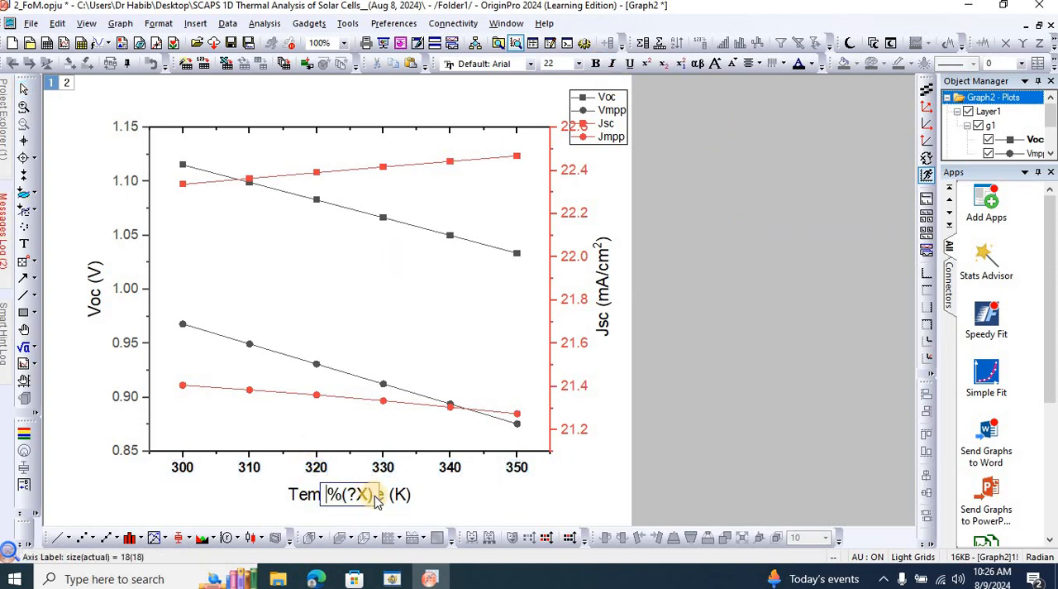
{"action": "left_click_drag", "start_coordinate": [375, 498], "coordinate": [326, 500]}
{"action": "left_click", "coordinate": [317, 500]}
{"action": "type", "text": "Te"}
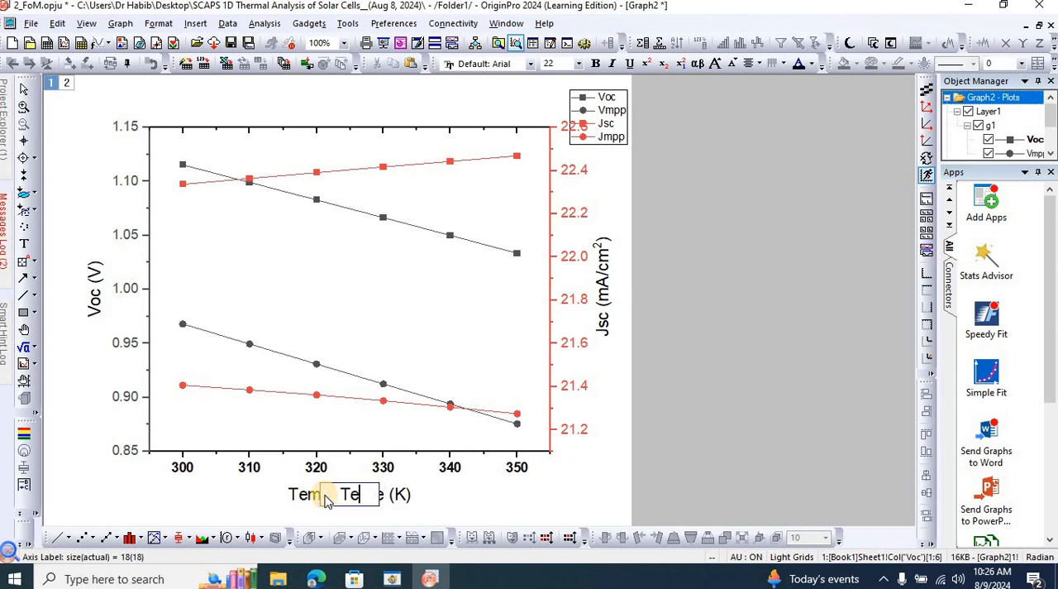
{"action": "type", "text": "mperature "}
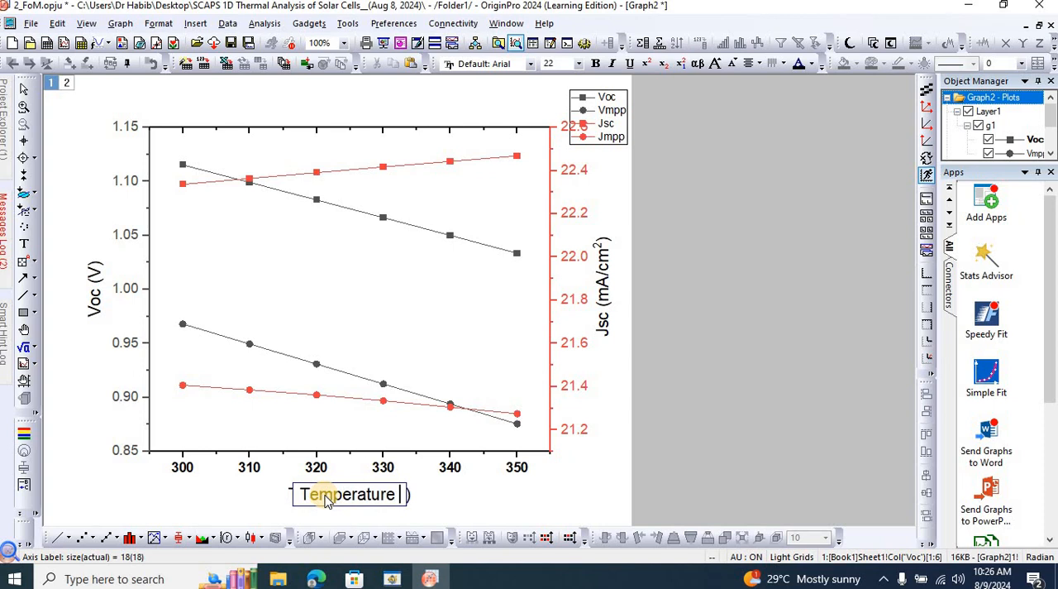
{"action": "type", "text": "(K)"}
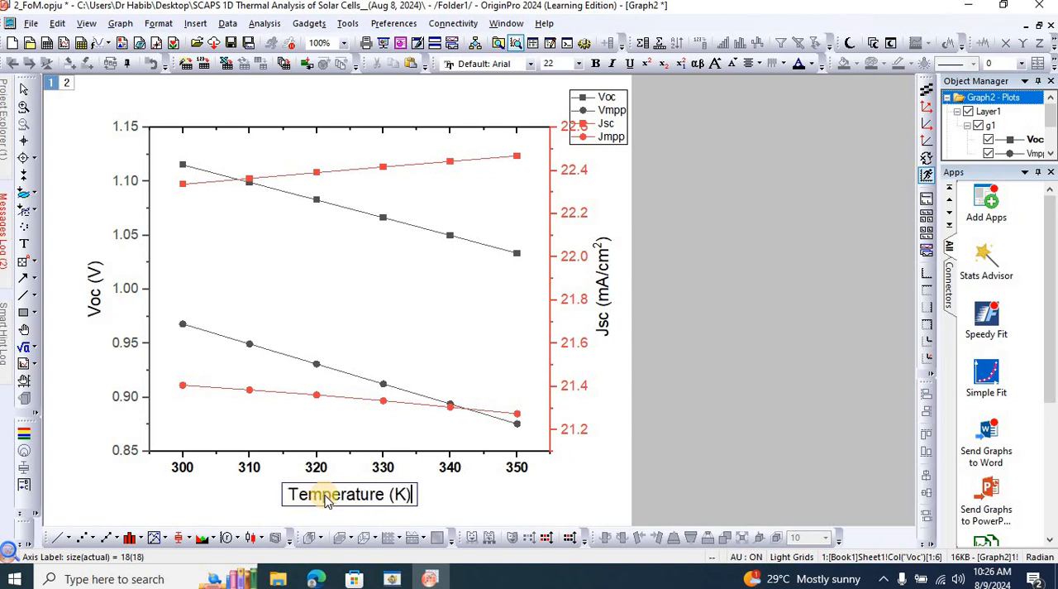
{"action": "key", "text": "ctrl+a"}
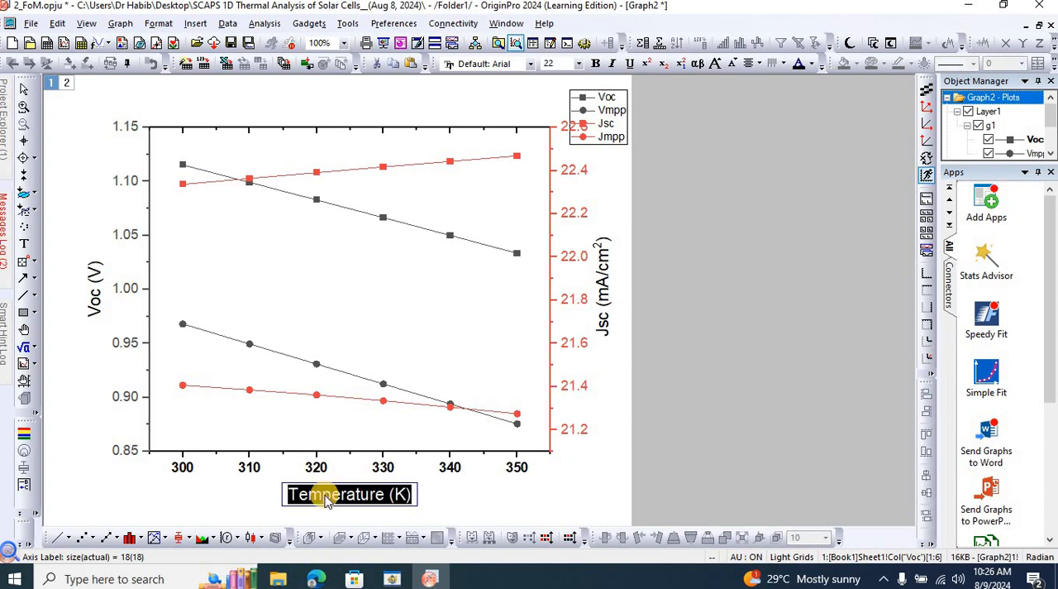
{"action": "key", "text": "ctrl+b"}
{"action": "left_click", "coordinate": [600, 446]}
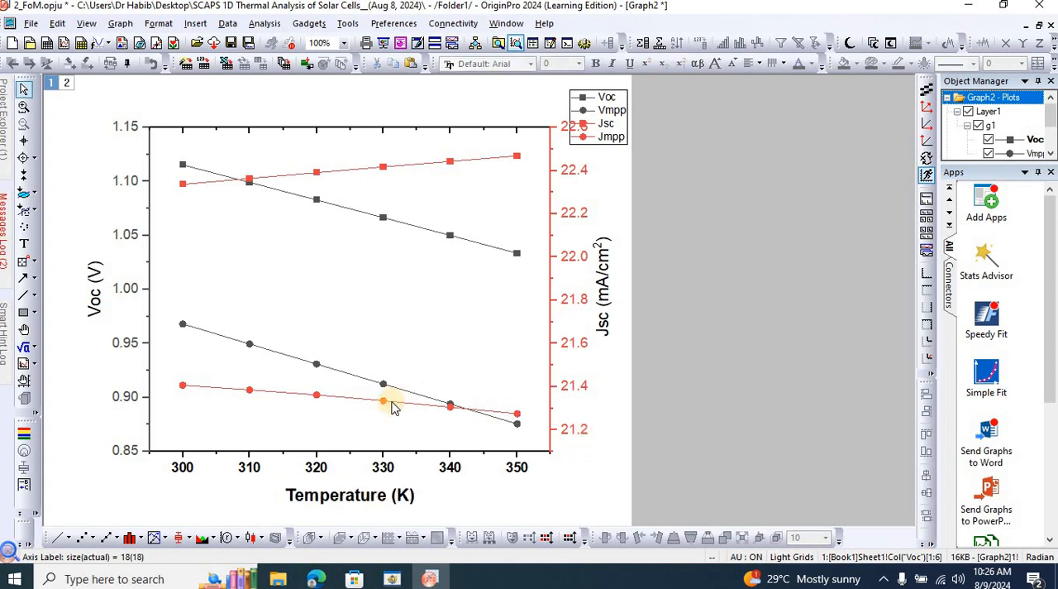
Replace the placeholder of the voltage axis title with the text Voc, Vmpp (V).
{"action": "double_click", "coordinate": [98, 300]}
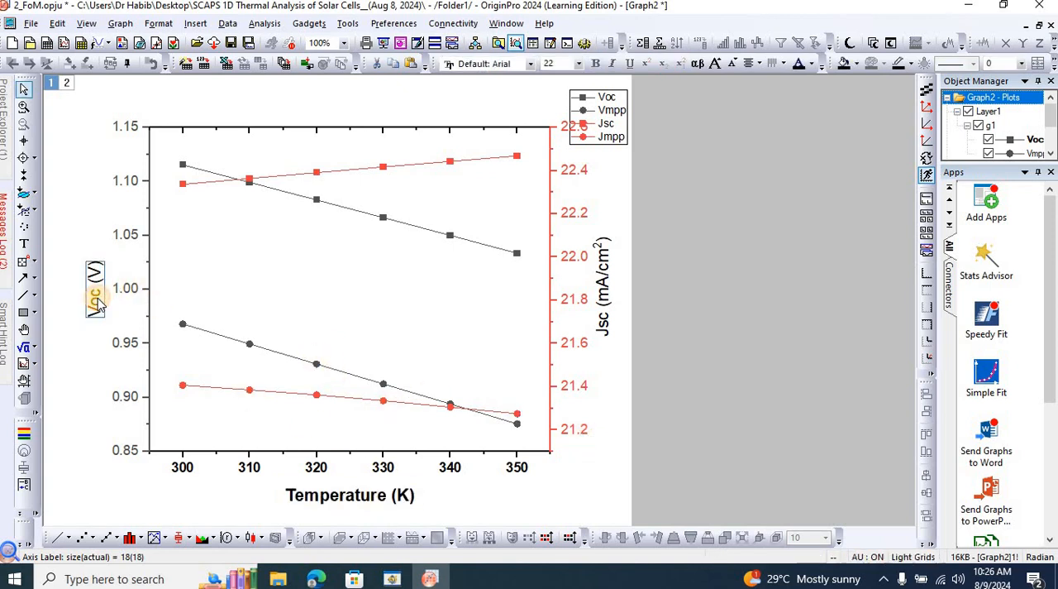
{"action": "left_click", "coordinate": [124, 292]}
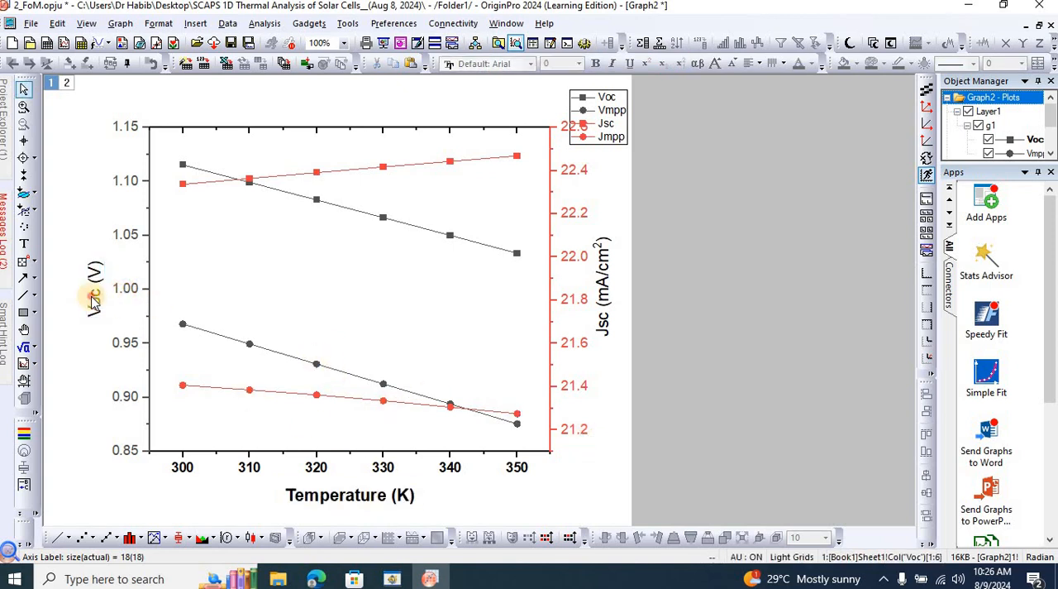
{"action": "double_click", "coordinate": [117, 294]}
{"action": "left_click_drag", "start_coordinate": [120, 296], "coordinate": [71, 291]}
{"action": "type", "text": "V"}
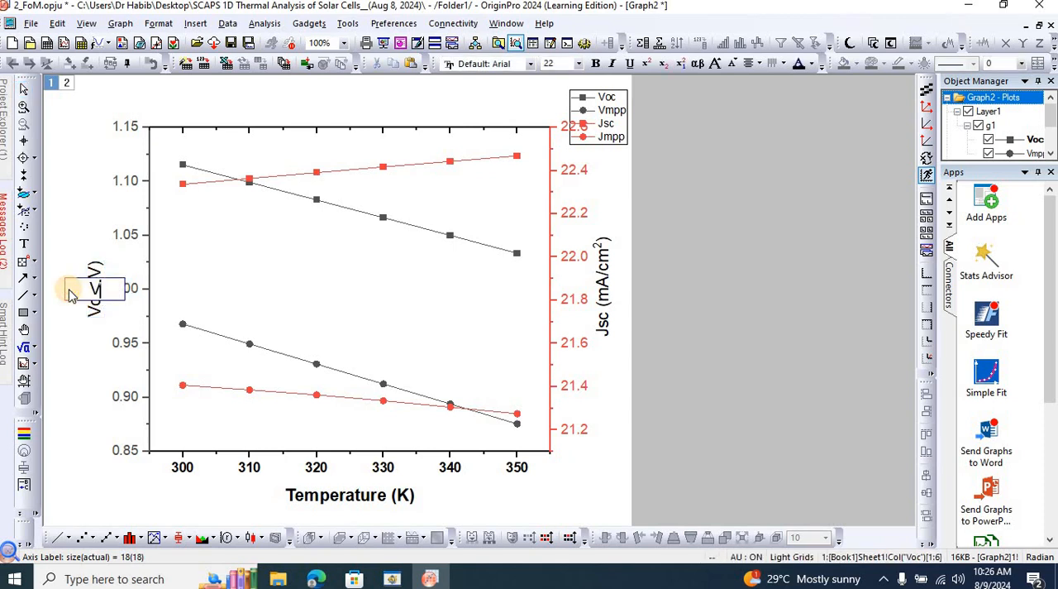
{"action": "type", "text": "oc, Vmpp"}
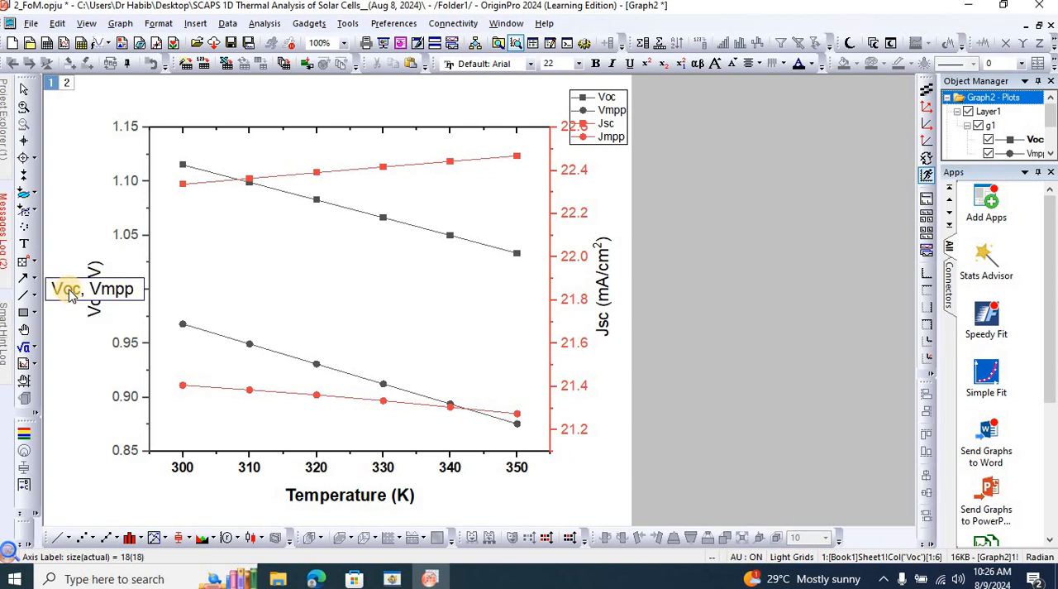
{"action": "type", "text": " (V"}
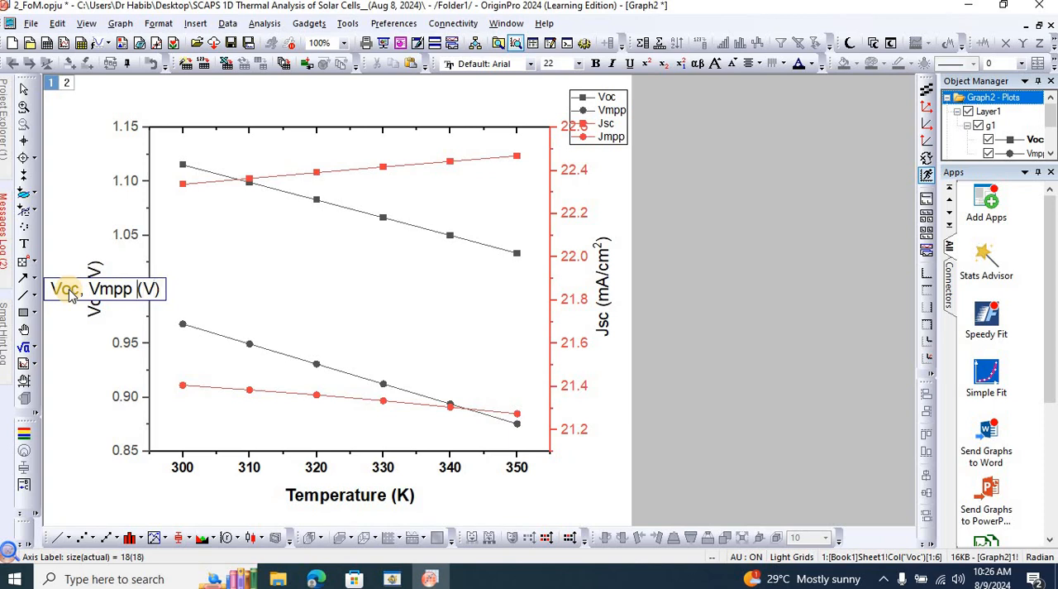
Format mpp and oc as subscripts in the voltage axis title.
{"action": "key", "text": "shift+Left"}
{"action": "key", "text": "shift+Left"}
{"action": "key", "text": "shift+Left"}
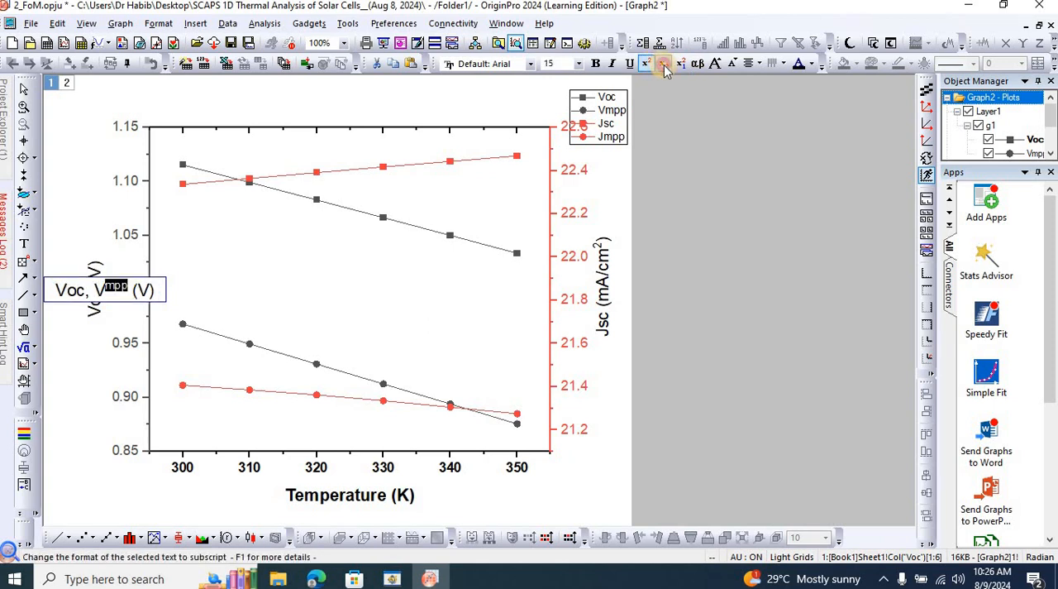
{"action": "left_click", "coordinate": [648, 65]}
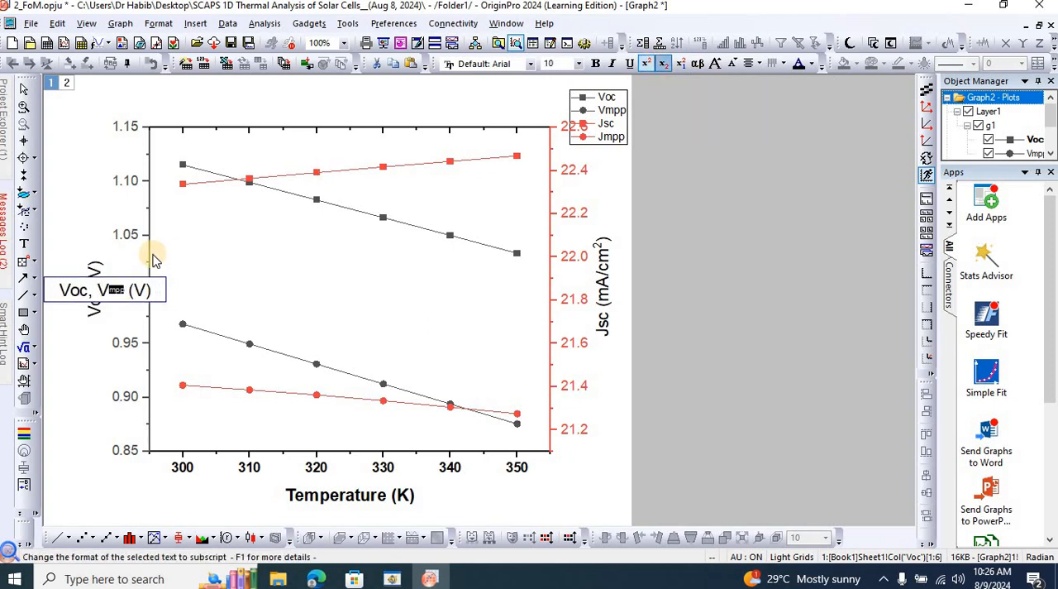
{"action": "left_click", "coordinate": [663, 64]}
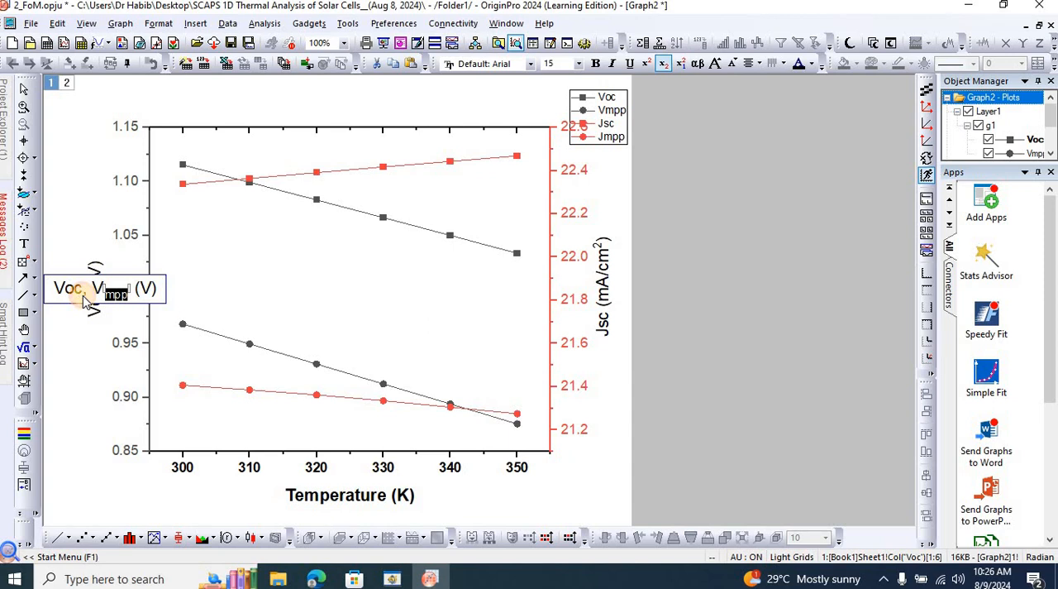
{"action": "left_click_drag", "start_coordinate": [83, 291], "coordinate": [63, 289]}
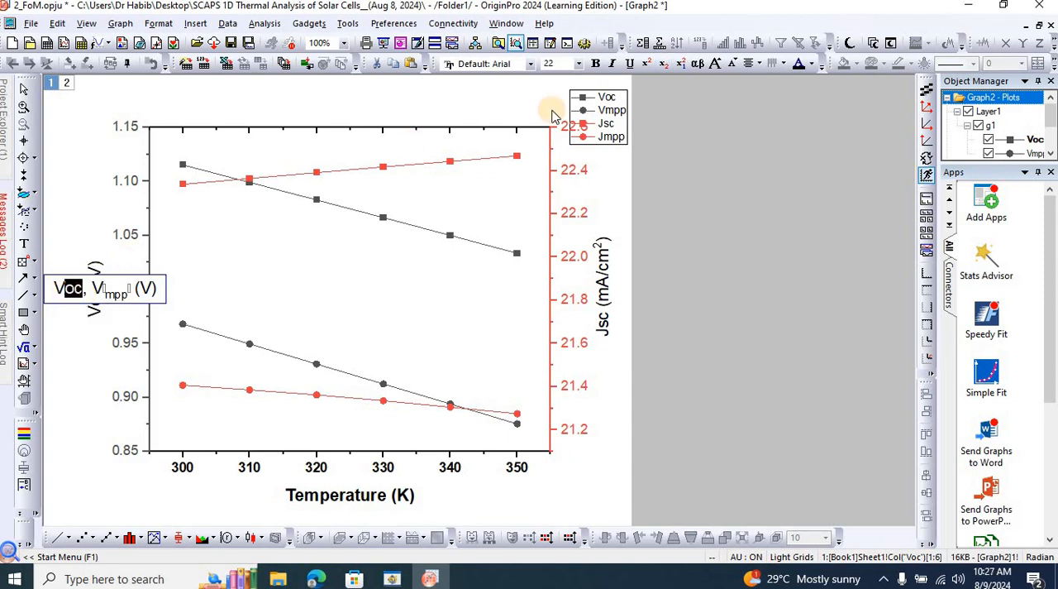
{"action": "left_click", "coordinate": [663, 64]}
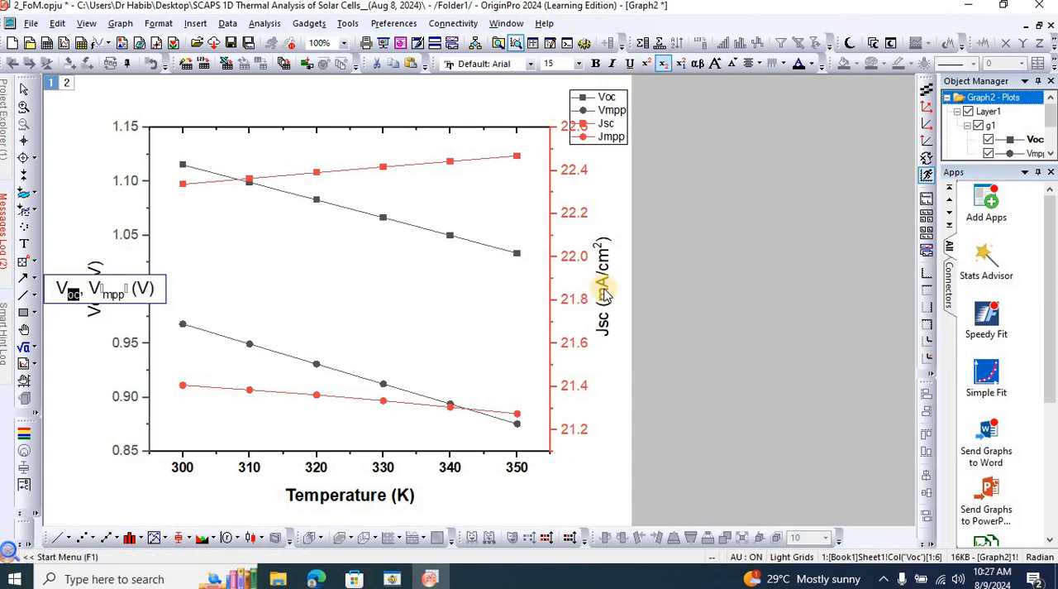
{"action": "left_click", "coordinate": [646, 324]}
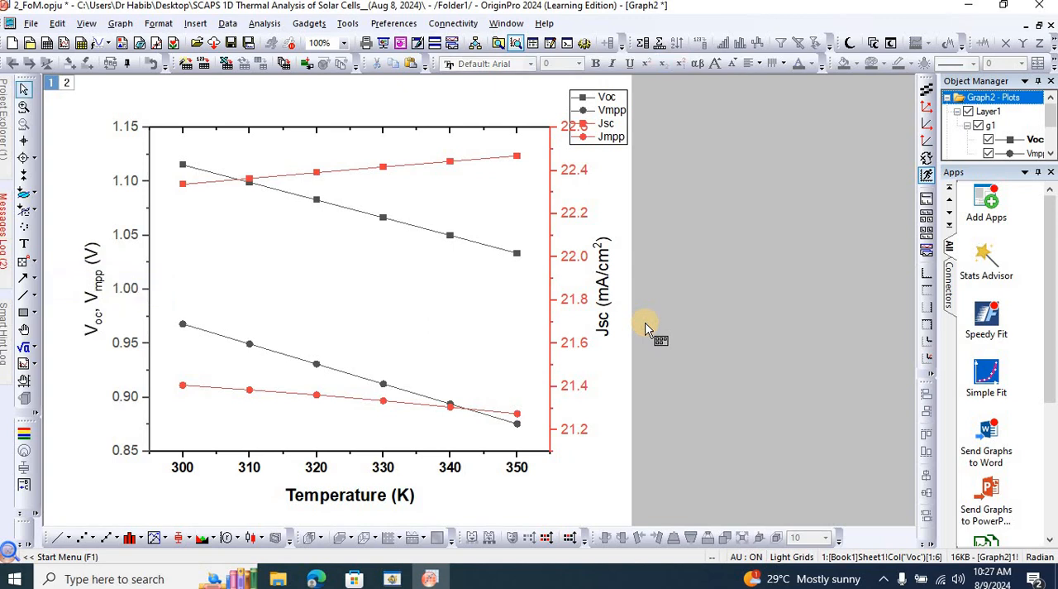
Make the whole voltage axis title bold and color it blue.
{"action": "left_click", "coordinate": [91, 300]}
{"action": "left_click", "coordinate": [91, 302]}
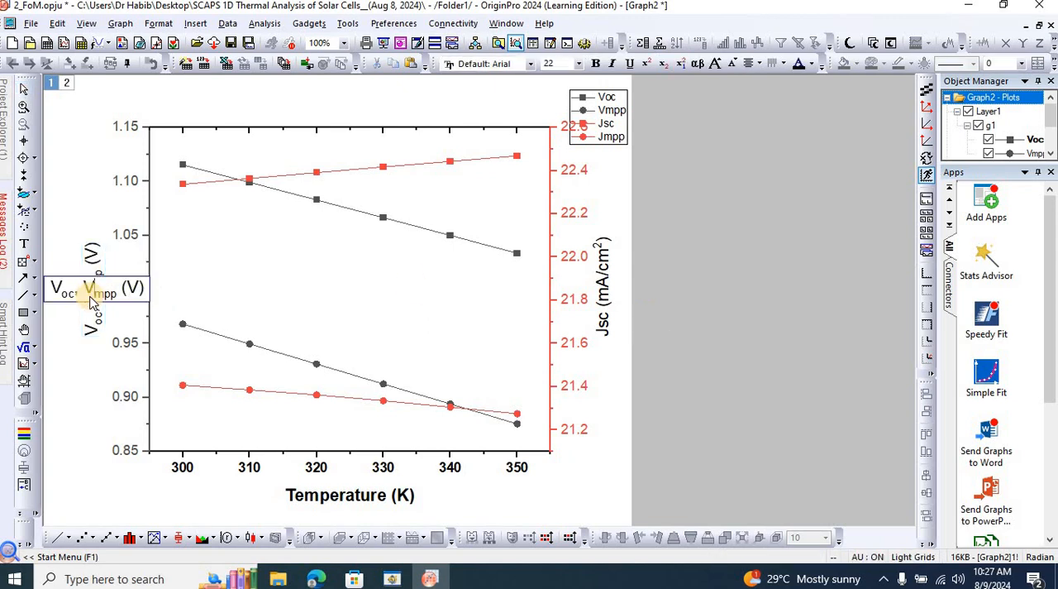
{"action": "key", "text": "ctrl+a"}
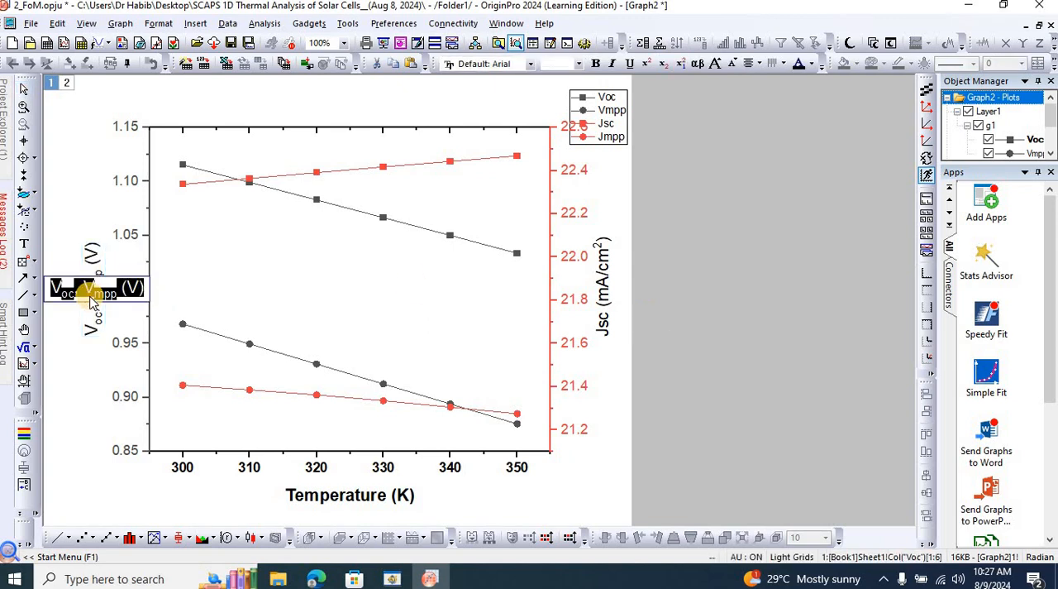
{"action": "key", "text": "ctrl+b"}
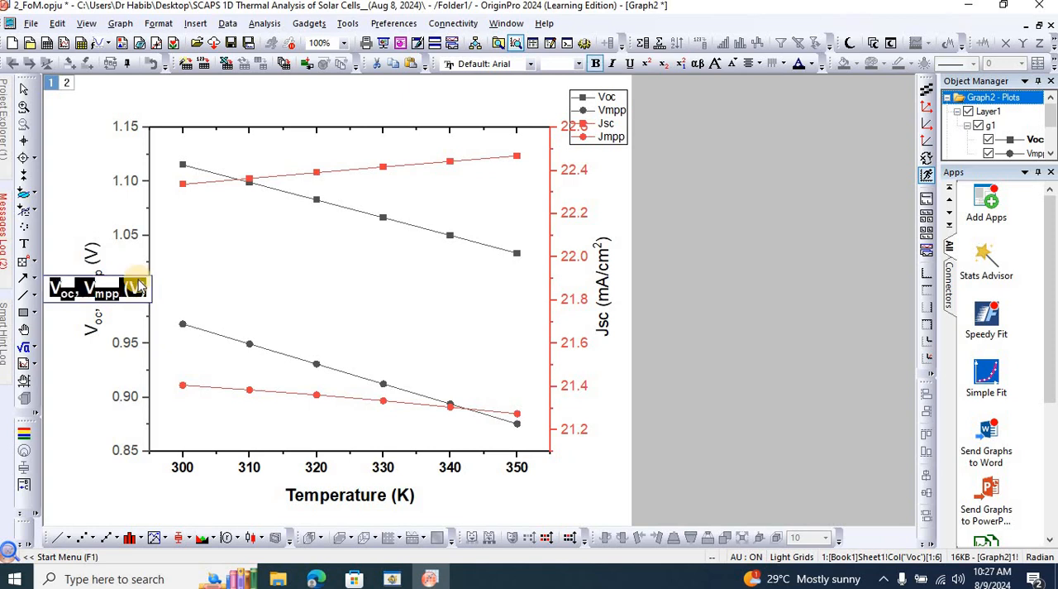
{"action": "left_click", "coordinate": [812, 65]}
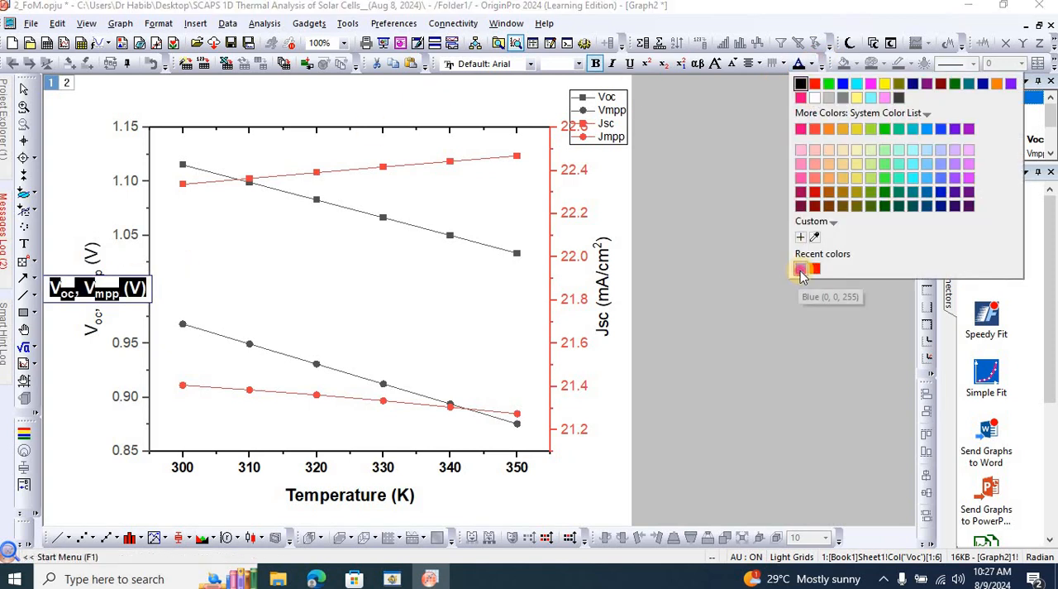
{"action": "left_click", "coordinate": [800, 269]}
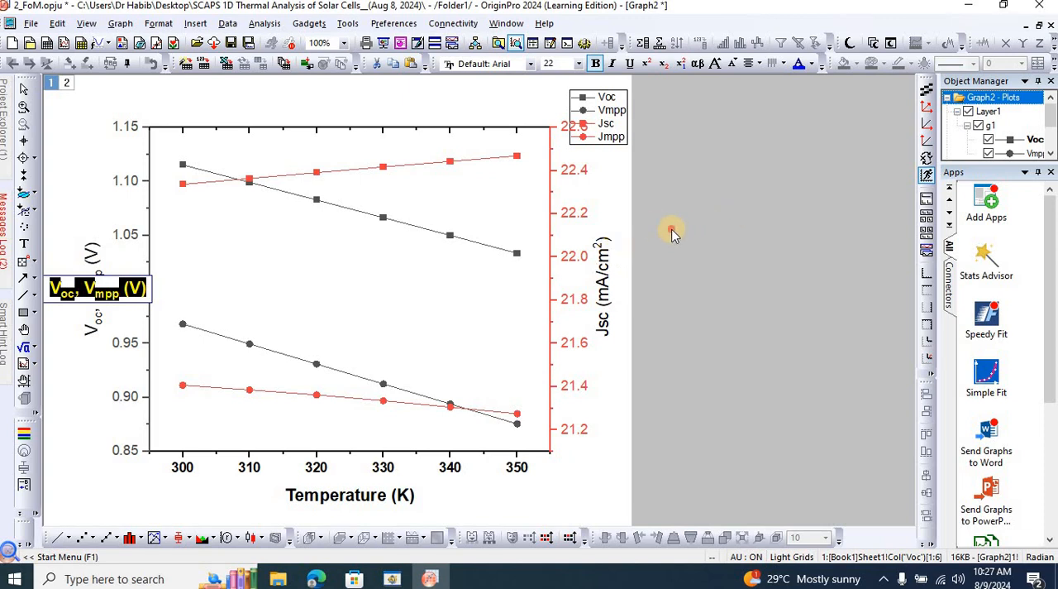
{"action": "left_click", "coordinate": [672, 231]}
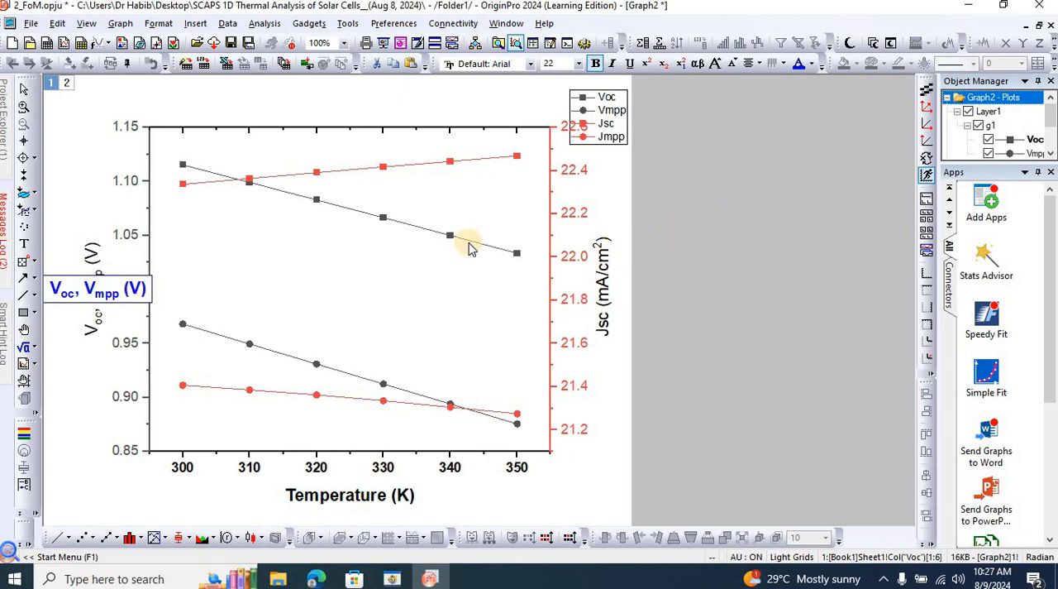
Make the tick labels of the voltage axis bold and color them blue.
{"action": "left_click", "coordinate": [135, 235]}
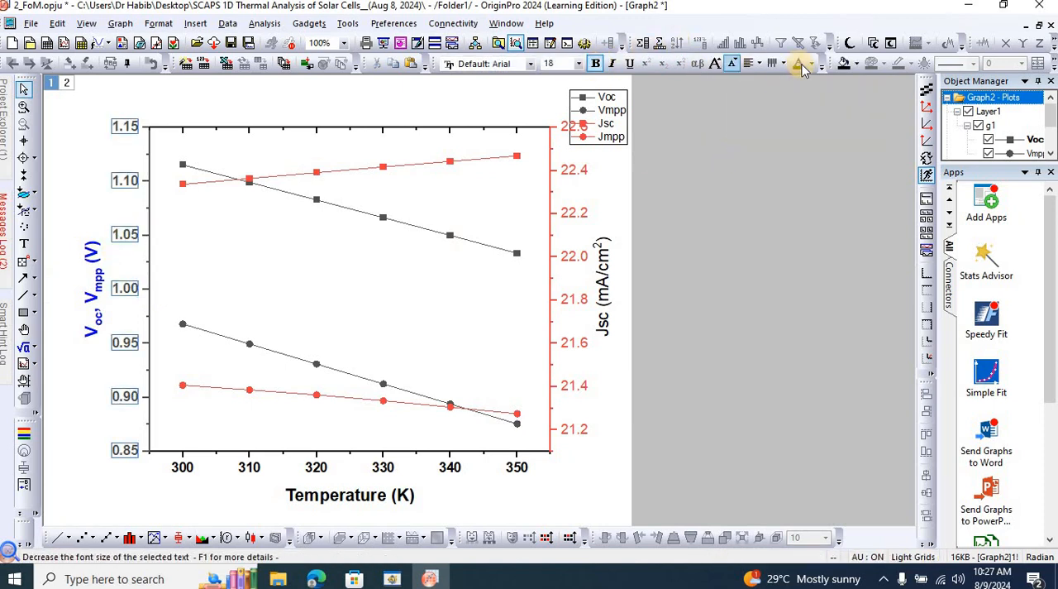
{"action": "left_click", "coordinate": [812, 64]}
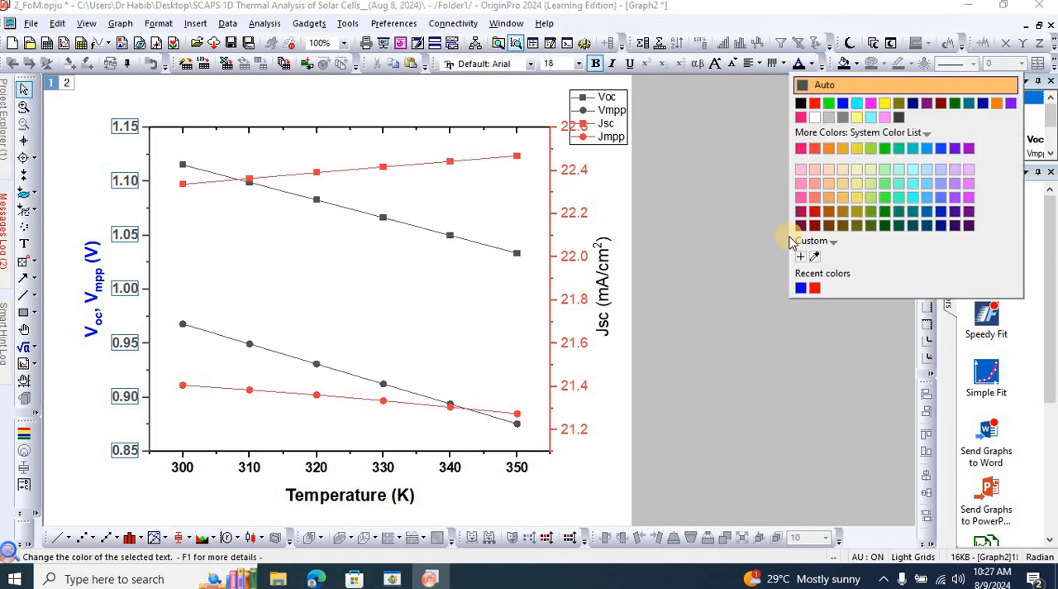
{"action": "left_click", "coordinate": [801, 288]}
{"action": "left_click", "coordinate": [653, 290]}
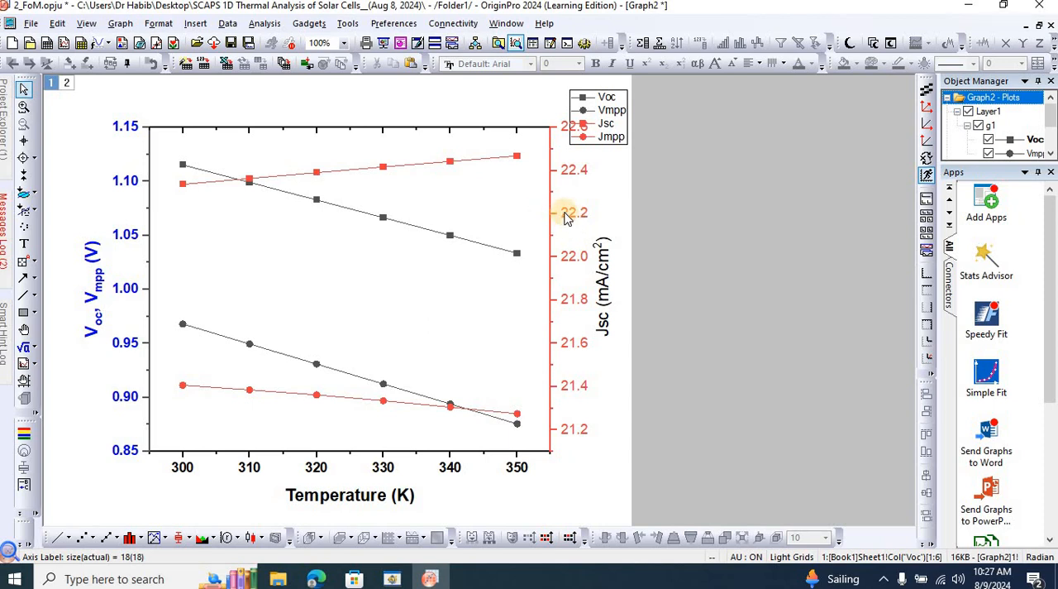
{"action": "left_click", "coordinate": [565, 215]}
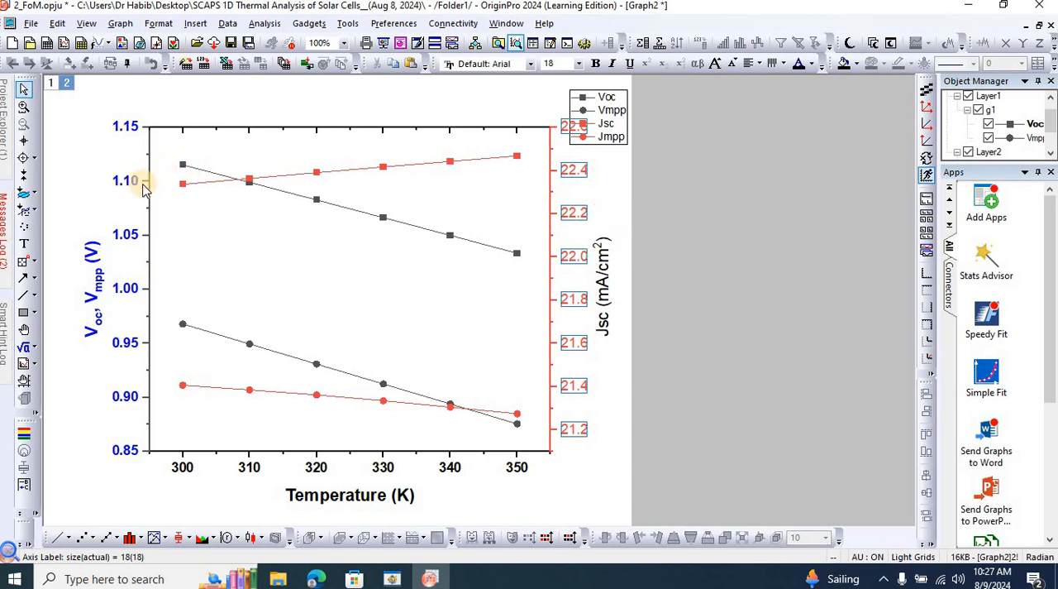
{"action": "left_click", "coordinate": [143, 187]}
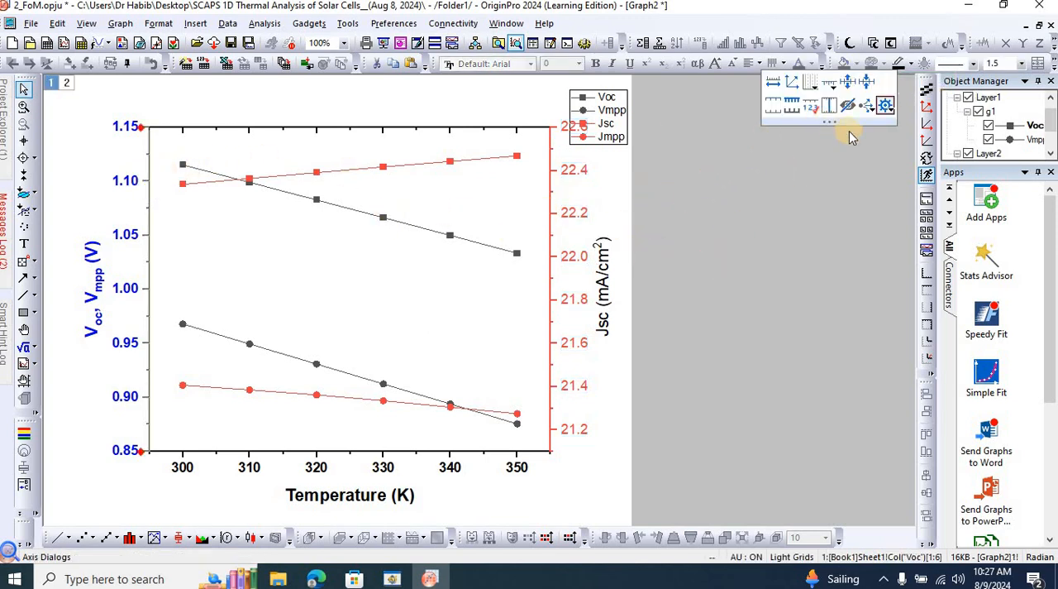
{"action": "left_click", "coordinate": [590, 201]}
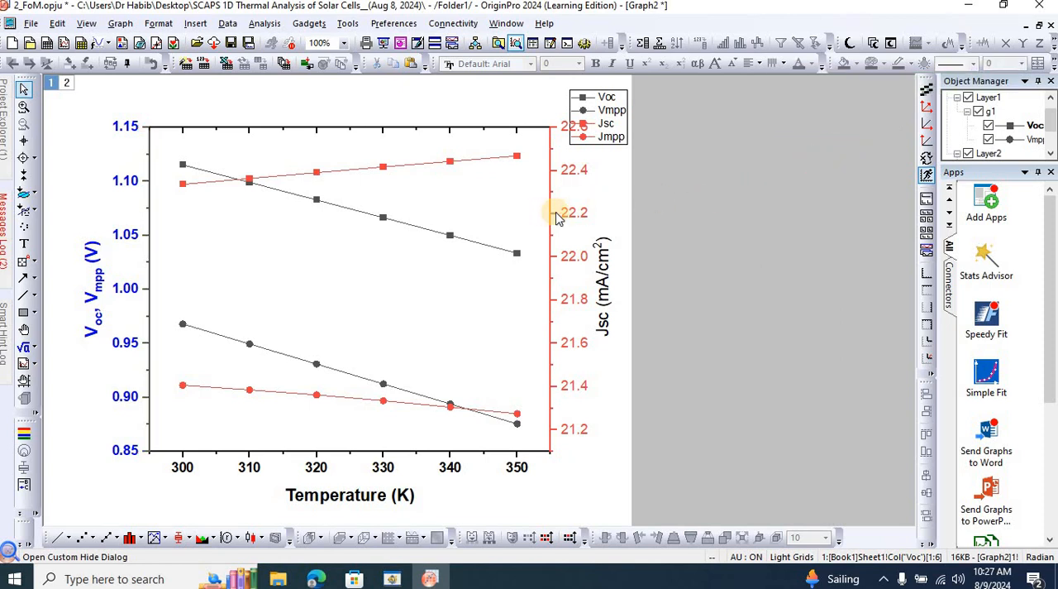
Replace the placeholder of the current density axis title with the text Jsc, Jmpp (mA/cm2).
{"action": "double_click", "coordinate": [609, 240]}
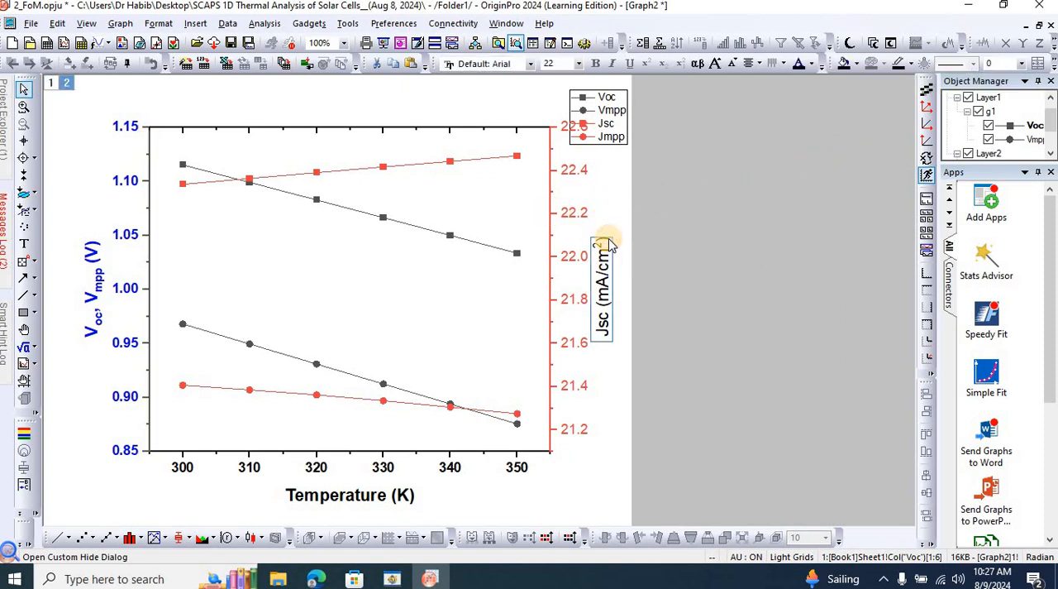
{"action": "left_click_drag", "start_coordinate": [579, 295], "coordinate": [578, 291]}
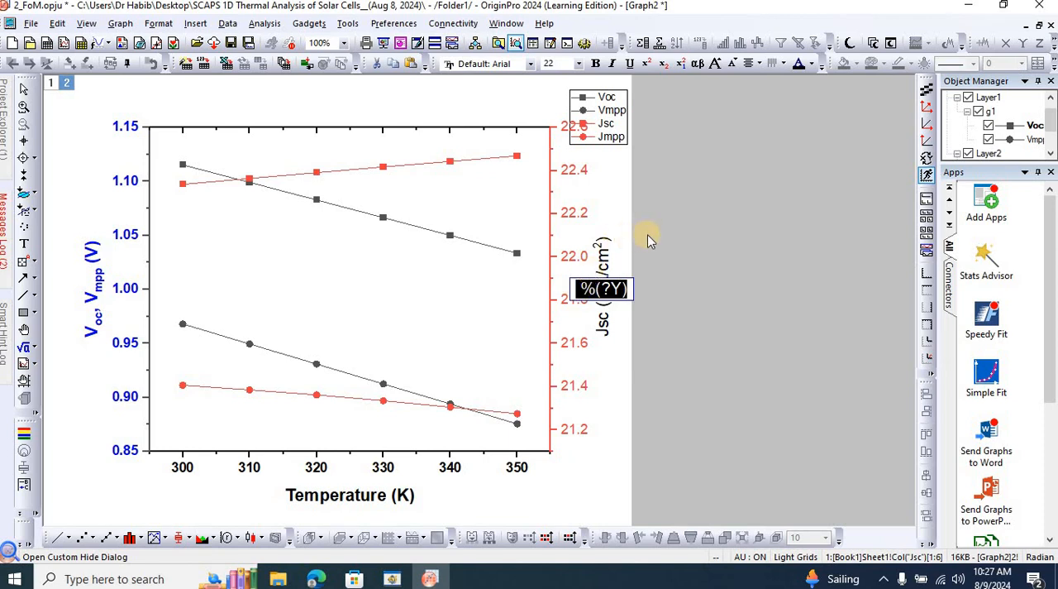
{"action": "type", "text": "Js"}
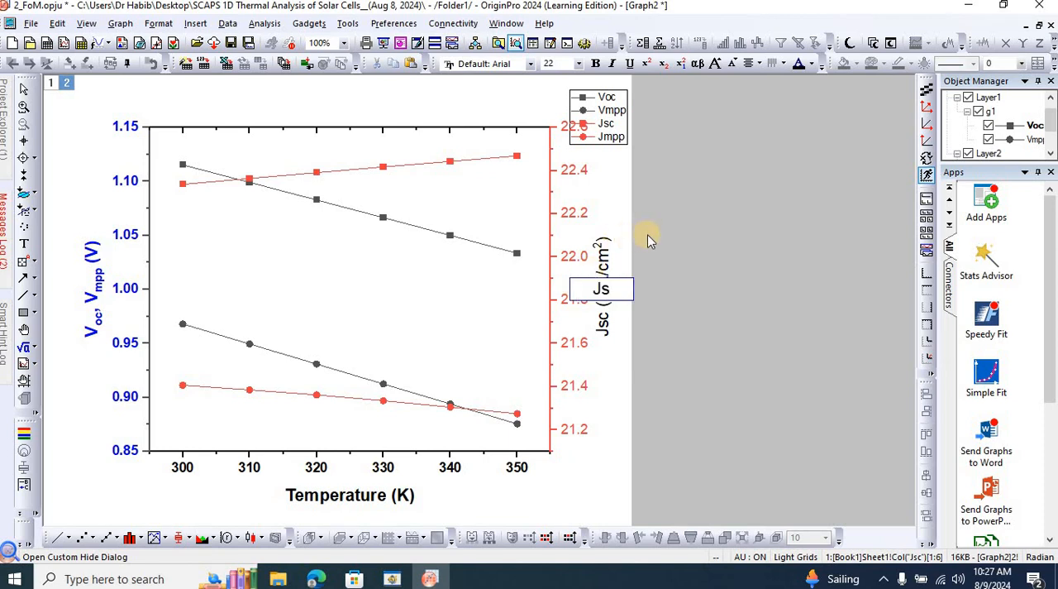
{"action": "type", "text": "c, Jm"}
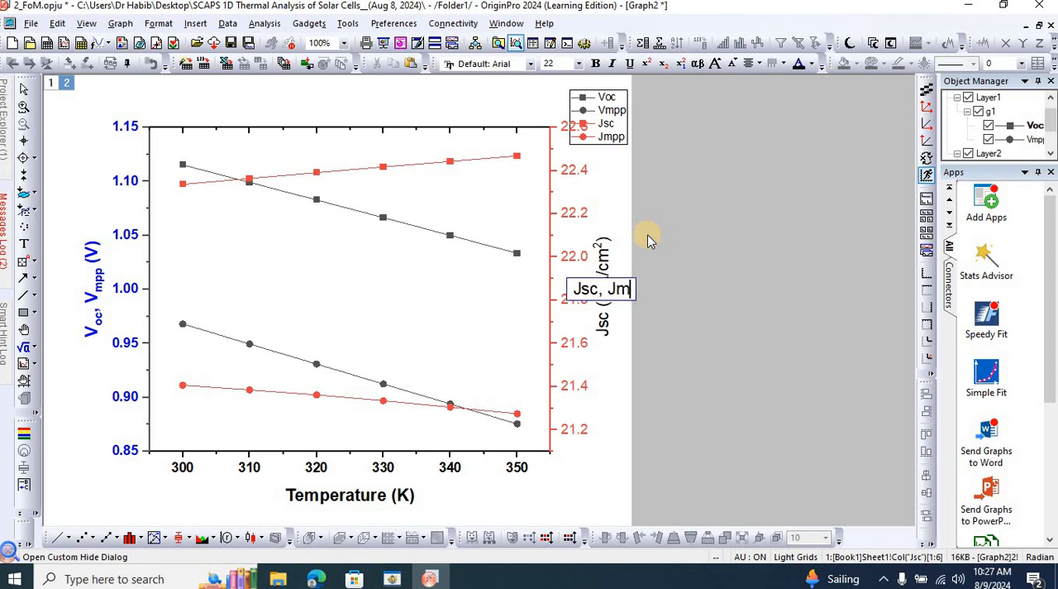
{"action": "type", "text": "pp"}
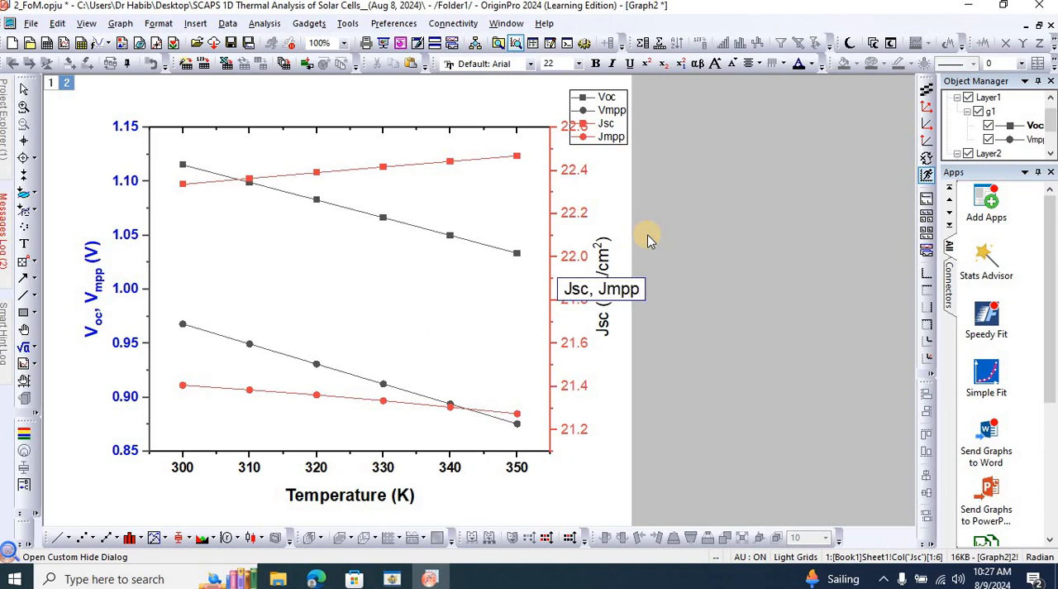
{"action": "type", "text": " ("}
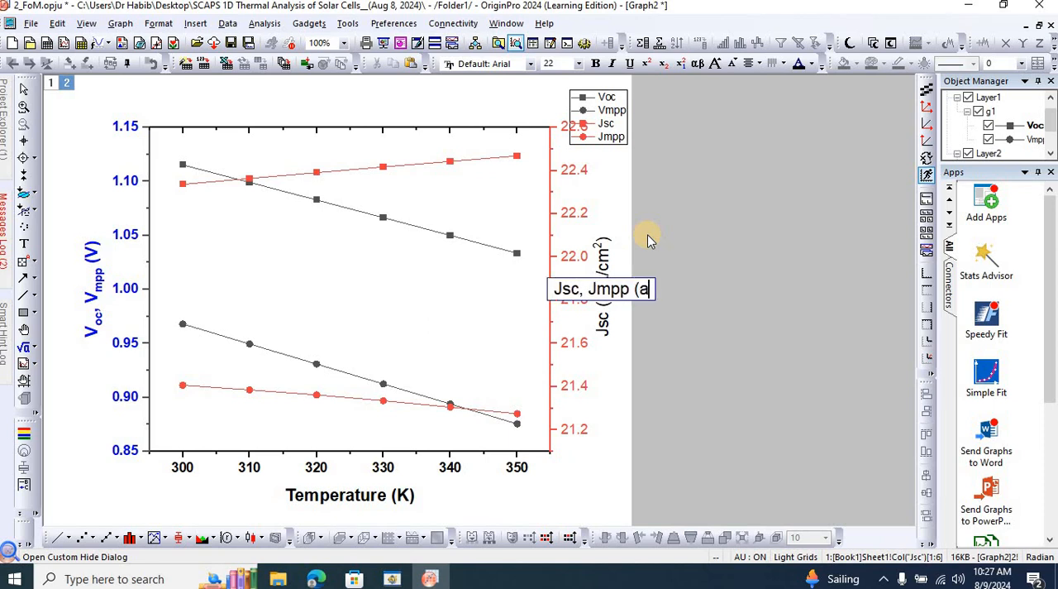
{"action": "type", "text": "mA/"}
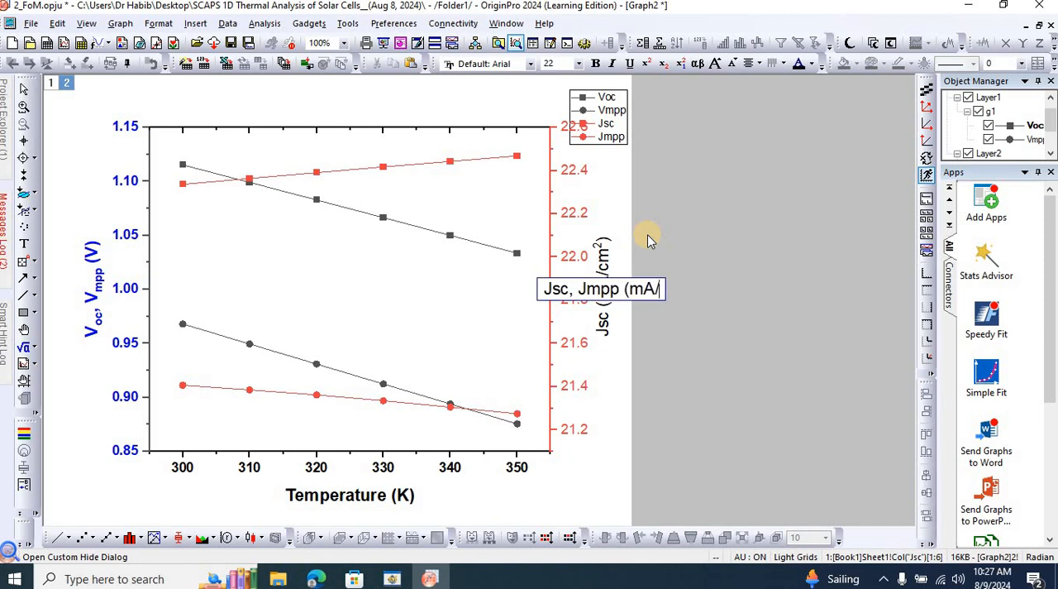
{"action": "type", "text": "cm2)"}
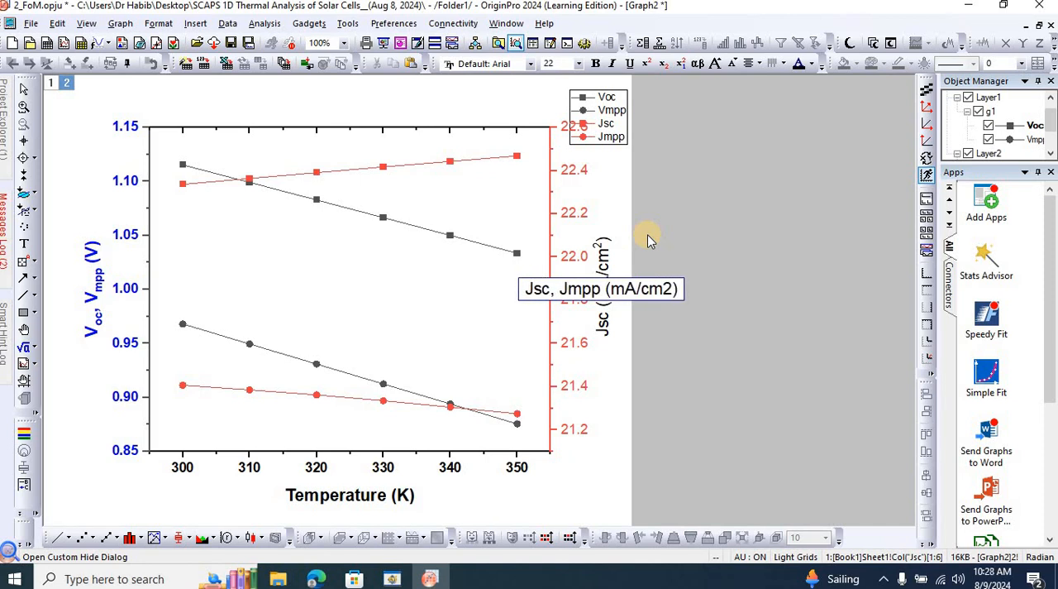
Format the 2 as superscript and mpp and sc as subscripts in the current density axis title.
{"action": "key", "text": "shift+Left"}
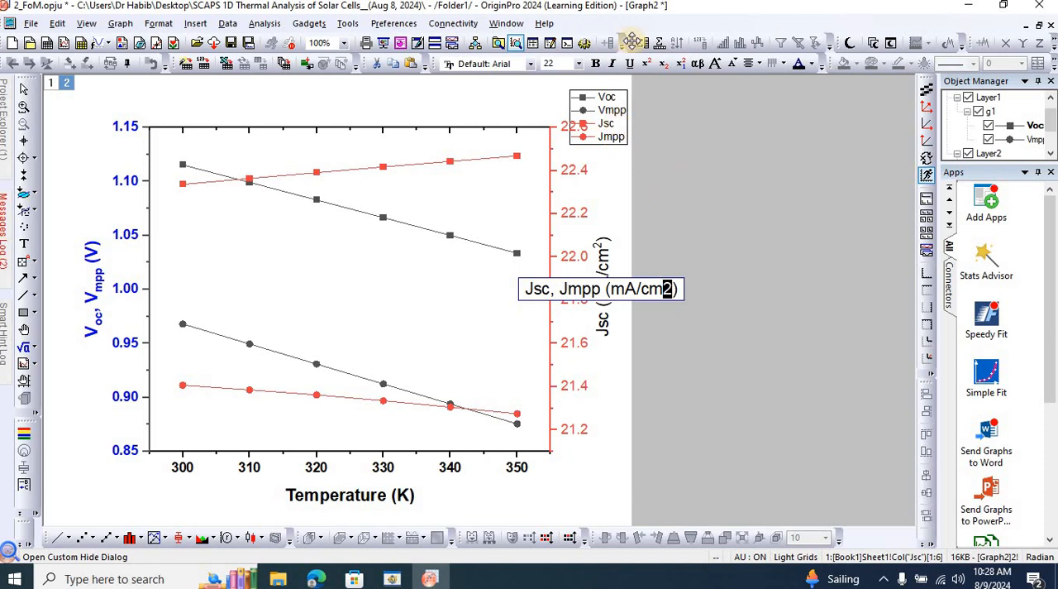
{"action": "left_click", "coordinate": [647, 63]}
{"action": "left_click", "coordinate": [610, 287]}
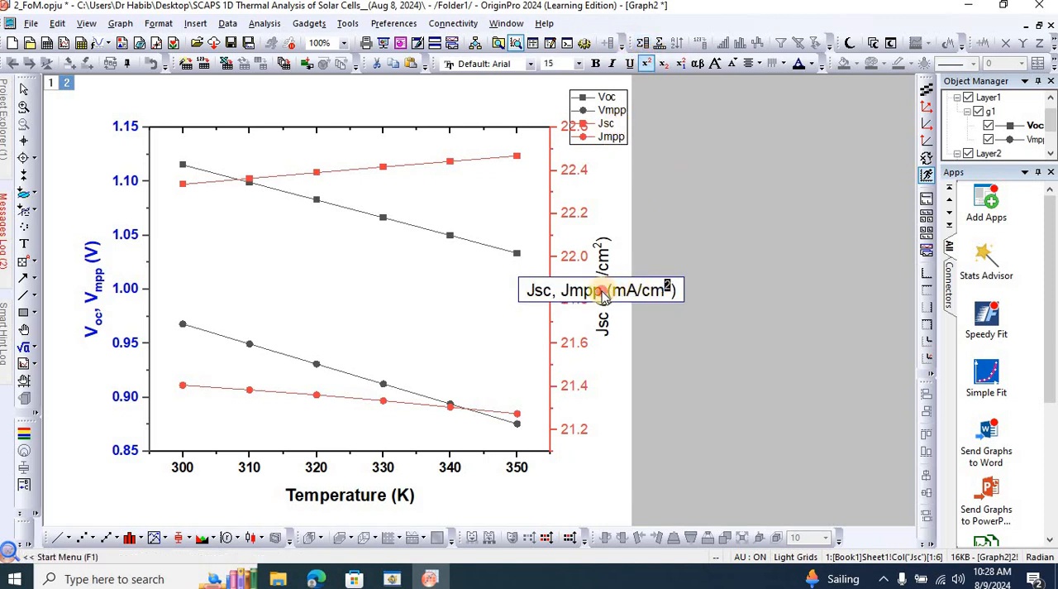
{"action": "left_click_drag", "start_coordinate": [591, 291], "coordinate": [570, 291]}
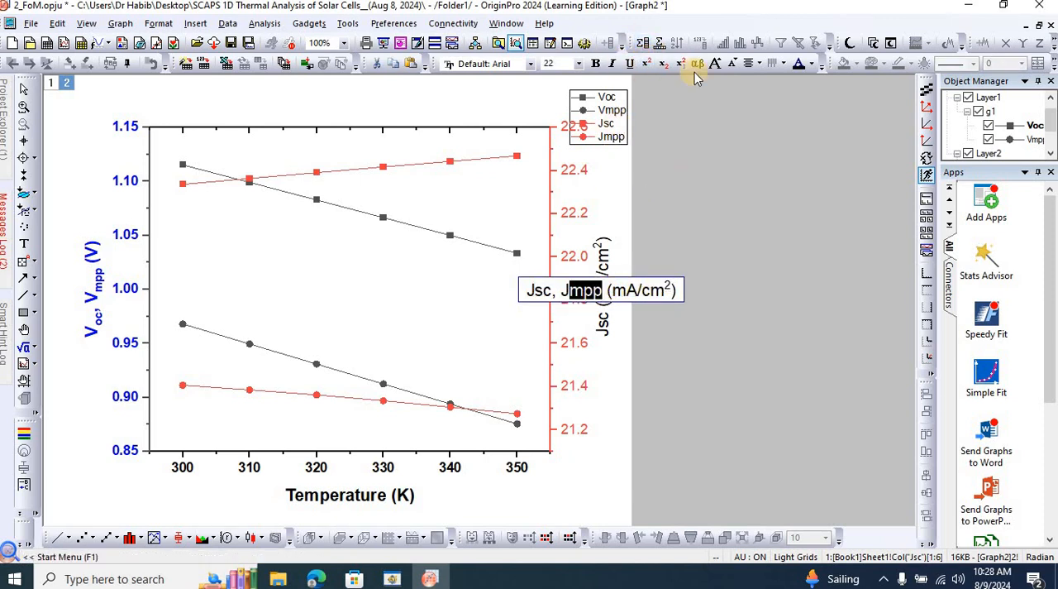
{"action": "left_click", "coordinate": [664, 66]}
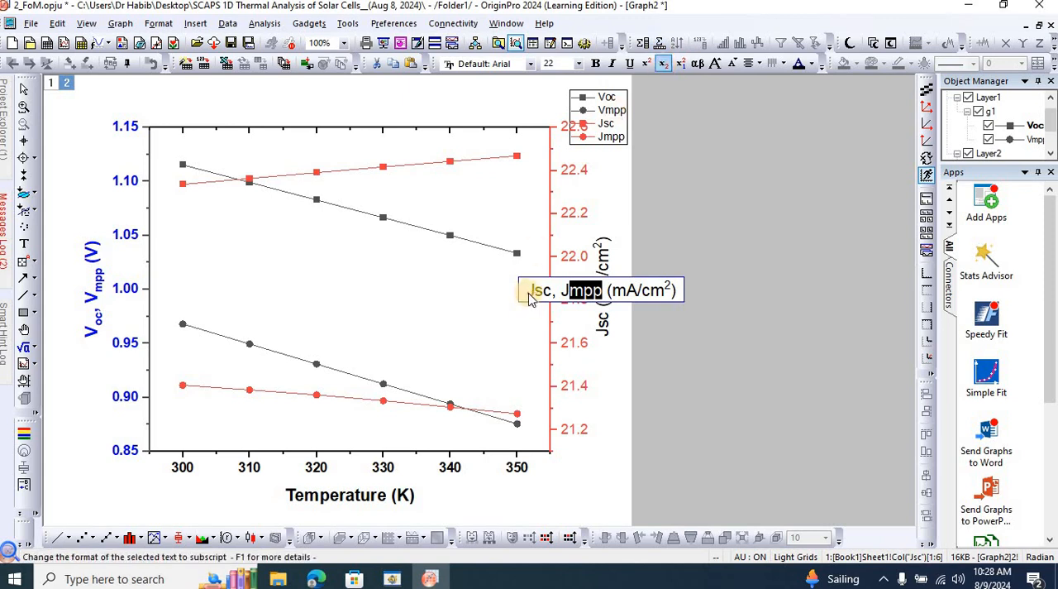
{"action": "left_click", "coordinate": [545, 289]}
{"action": "left_click_drag", "start_coordinate": [546, 288], "coordinate": [544, 288]}
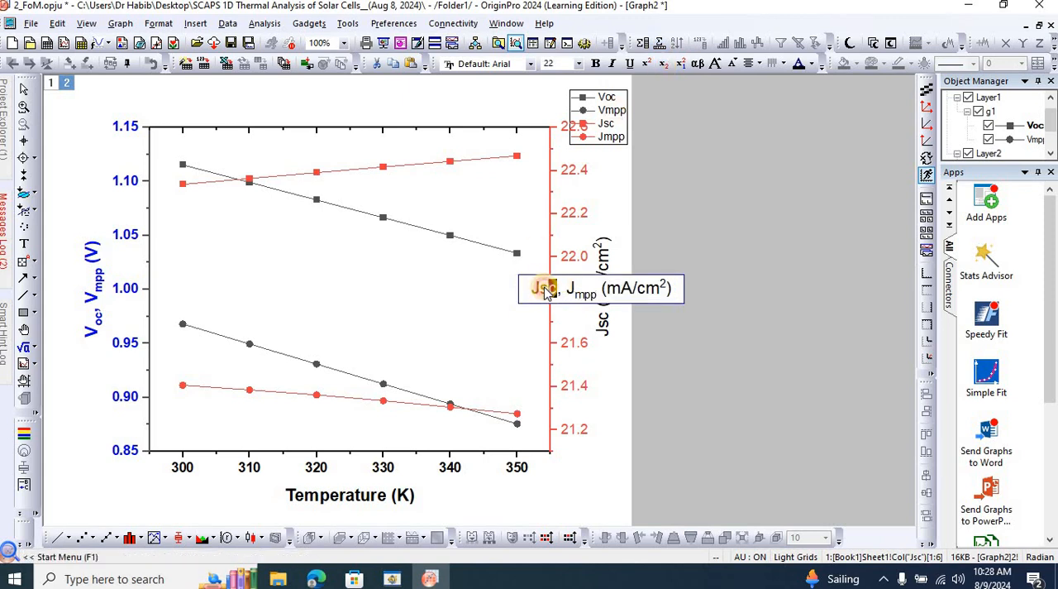
{"action": "left_click", "coordinate": [663, 63]}
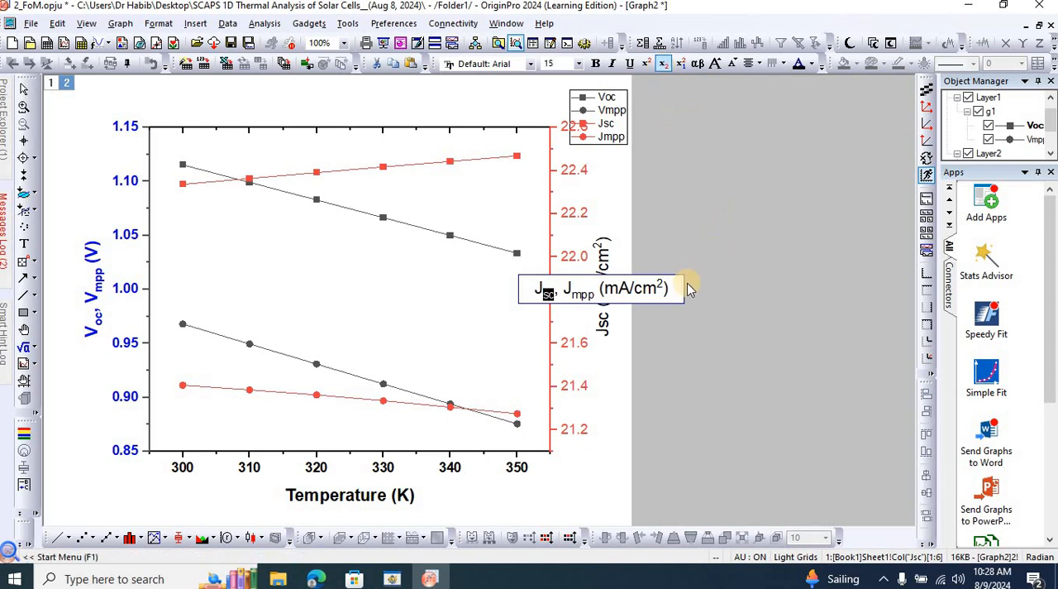
Make the whole current density axis title bold and red, and make that axis's tick labels bold.
{"action": "key", "text": "ctrl+a"}
{"action": "key", "text": "ctrl+b"}
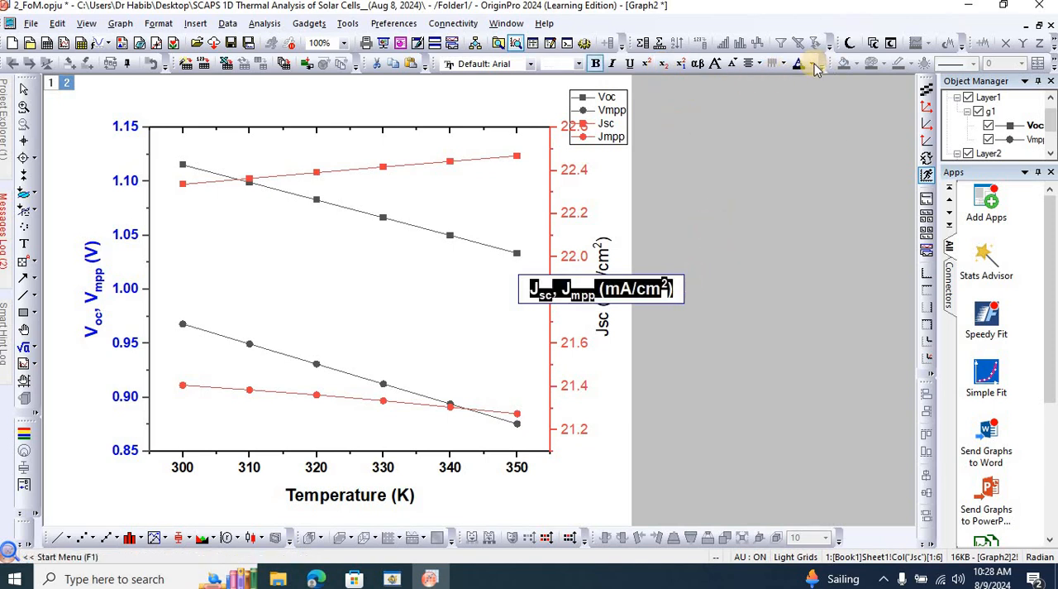
{"action": "left_click", "coordinate": [811, 65]}
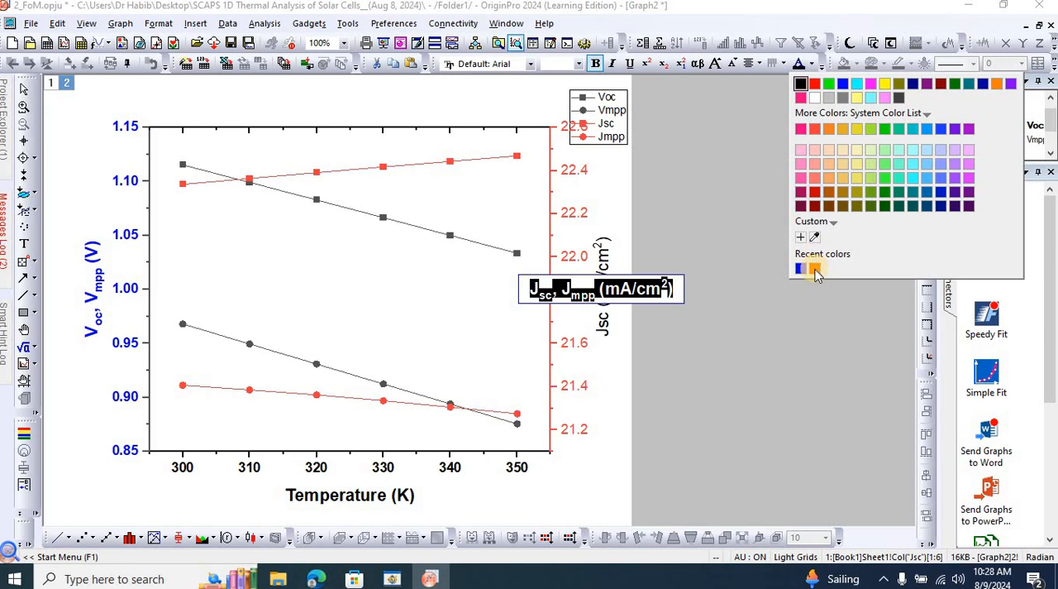
{"action": "left_click", "coordinate": [815, 268]}
{"action": "left_click", "coordinate": [704, 228]}
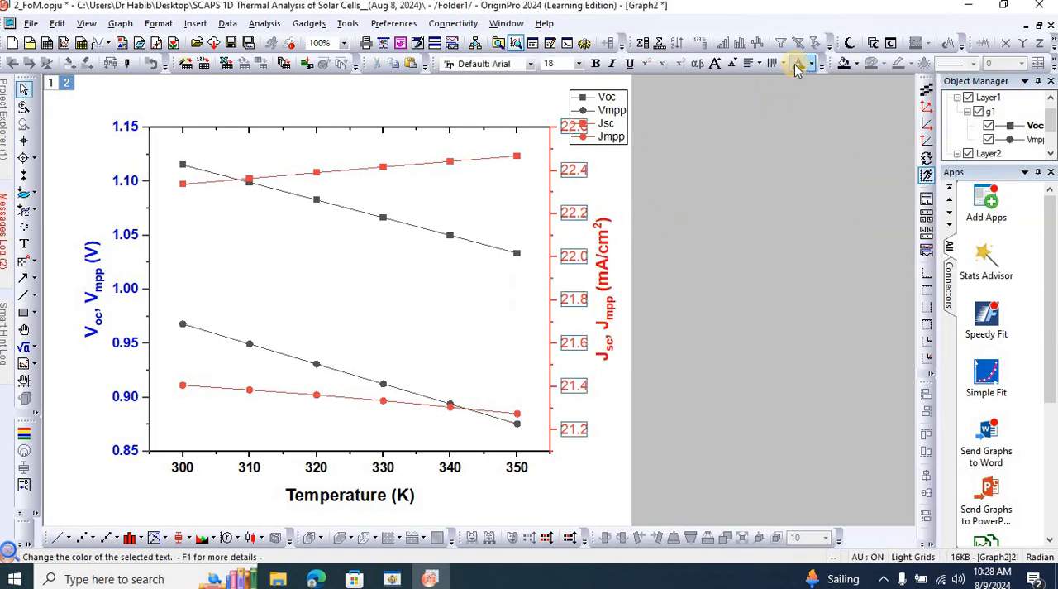
{"action": "left_click", "coordinate": [595, 64]}
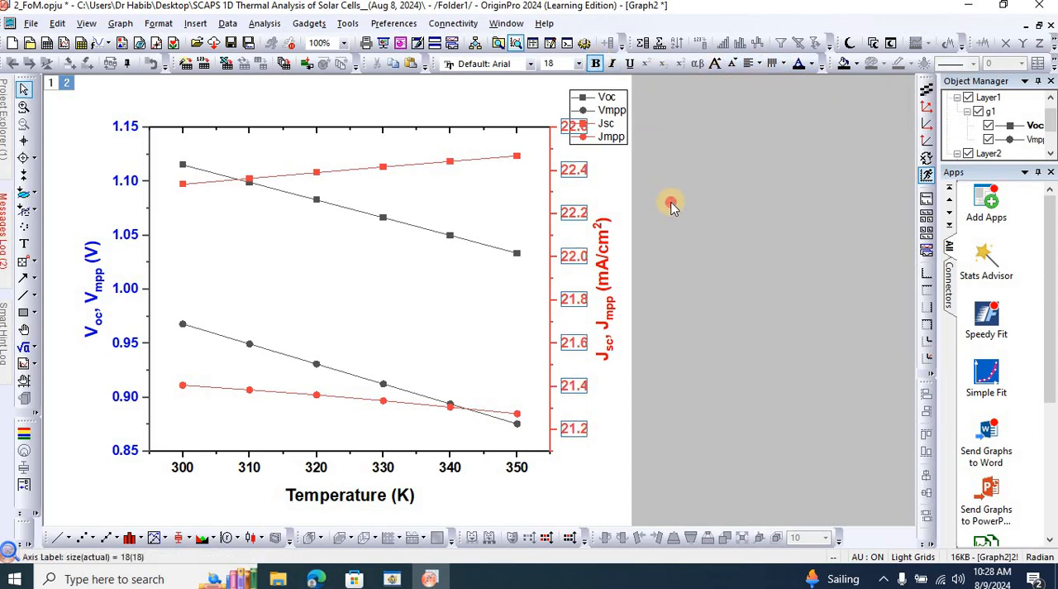
{"action": "left_click", "coordinate": [671, 207]}
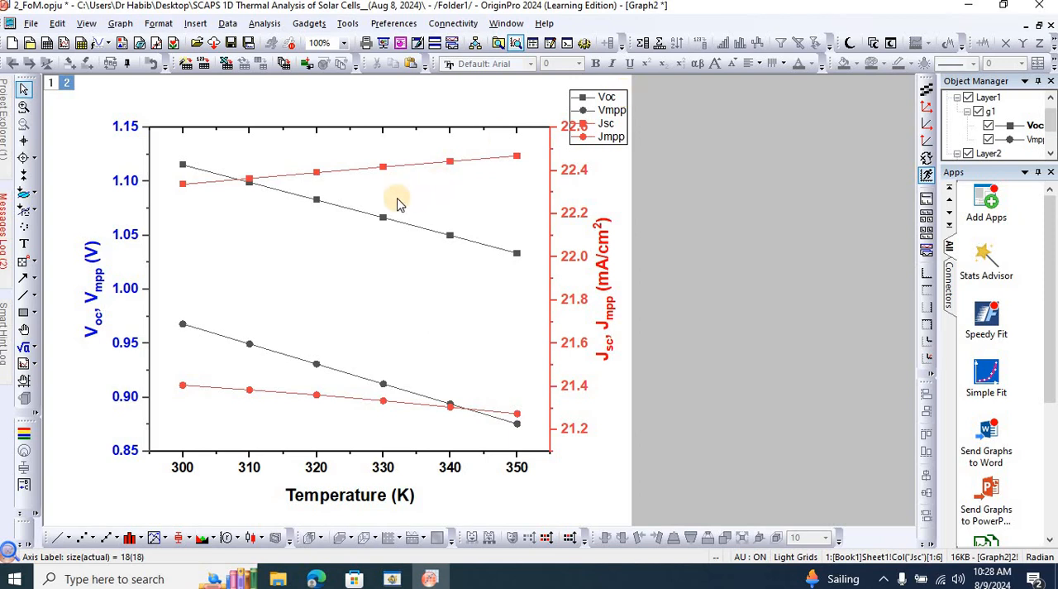
Change the symbols of the grouped Voc and Vmpp curves to 18-point spheres with a blue edge color.
{"action": "left_click", "coordinate": [351, 213]}
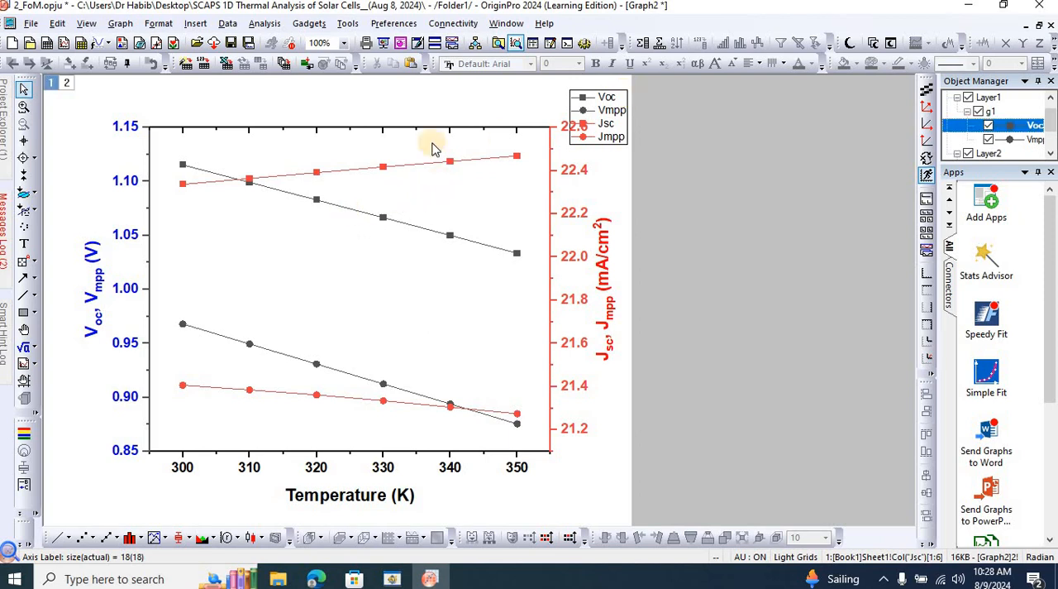
{"action": "left_click", "coordinate": [1040, 28]}
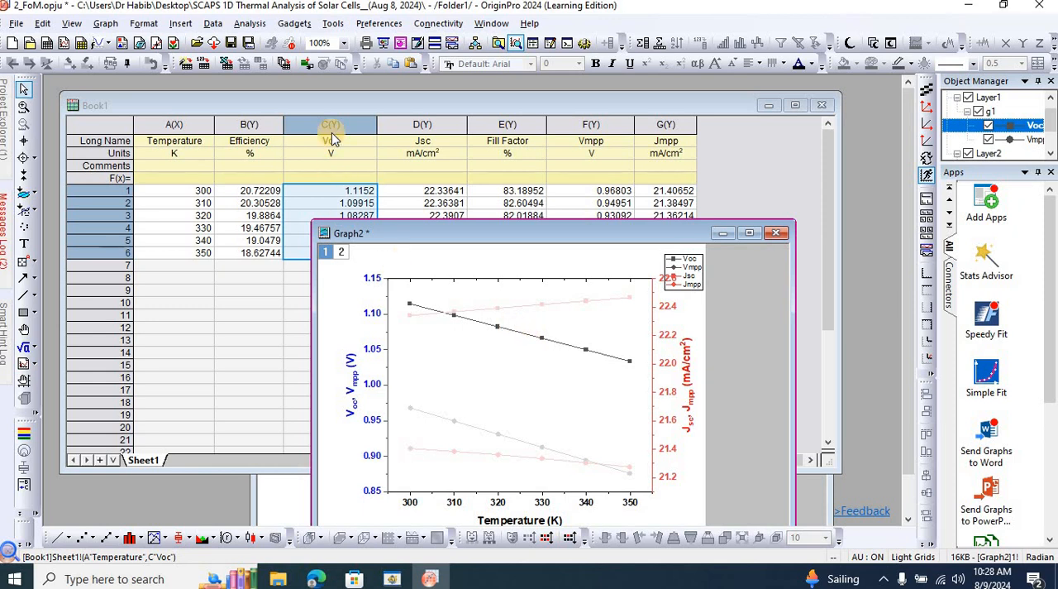
{"action": "left_click", "coordinate": [555, 342]}
{"action": "double_click", "coordinate": [527, 332]}
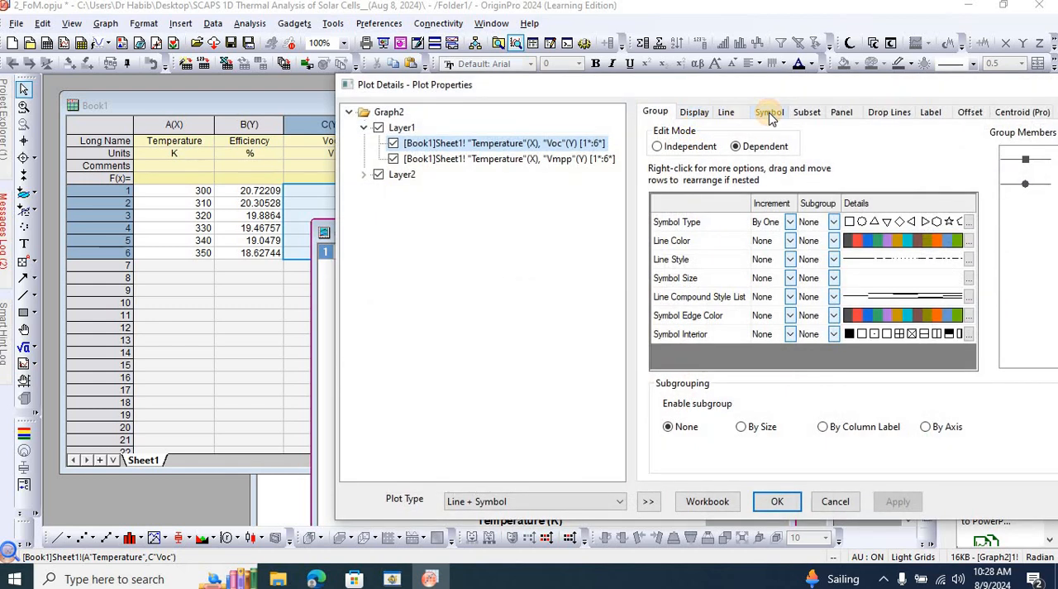
{"action": "left_click", "coordinate": [769, 113]}
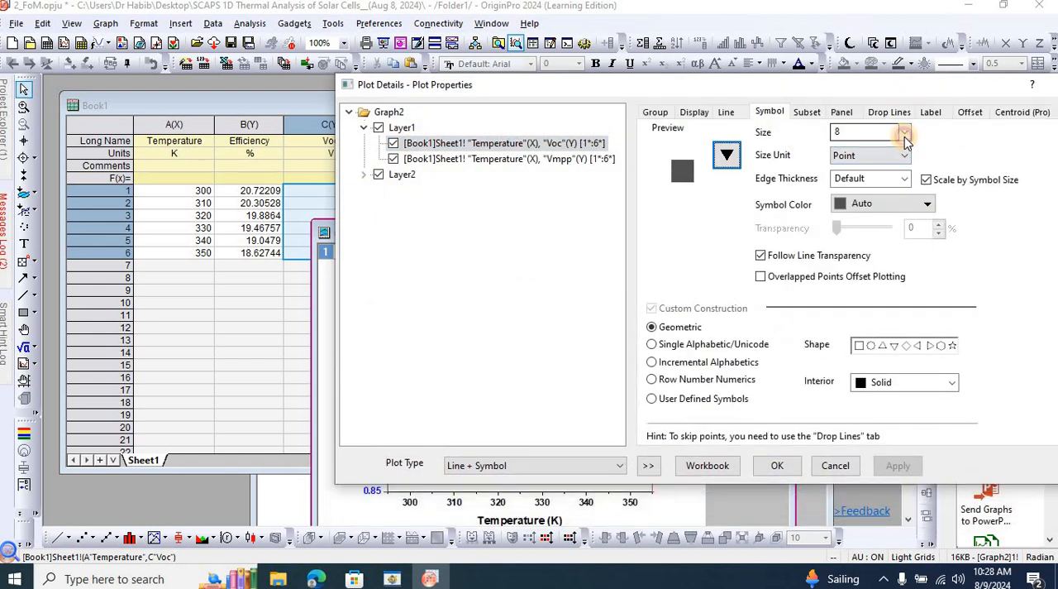
{"action": "left_click", "coordinate": [905, 134]}
{"action": "left_click", "coordinate": [866, 231]}
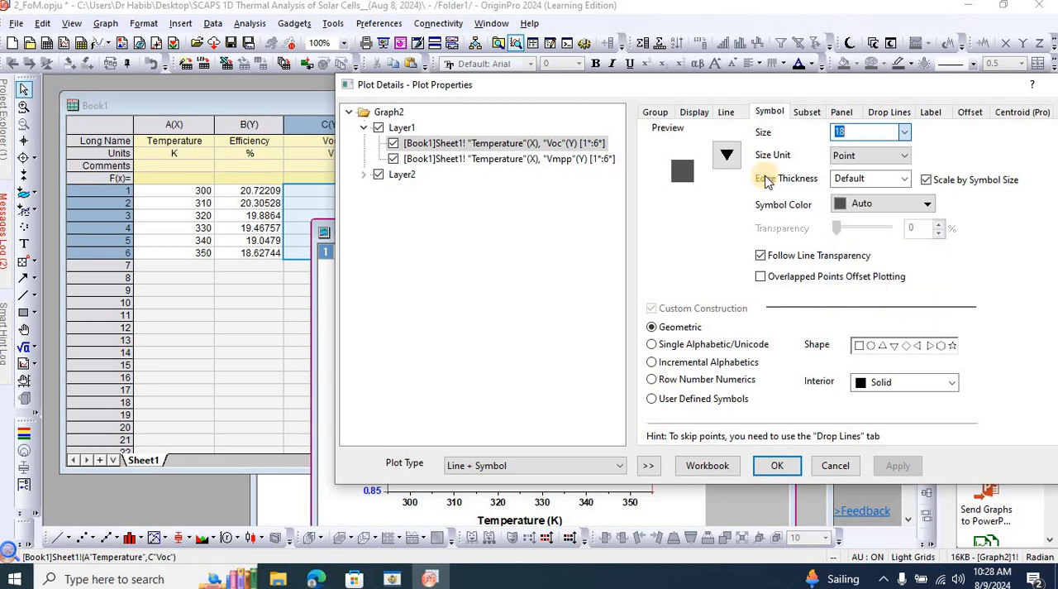
{"action": "left_click", "coordinate": [726, 155]}
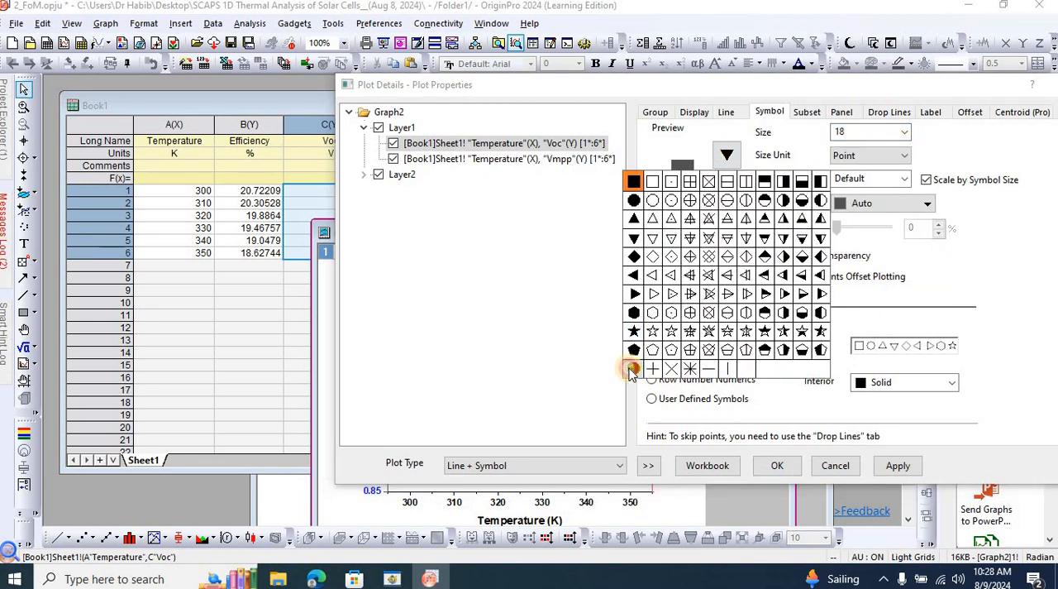
{"action": "left_click", "coordinate": [633, 369]}
{"action": "left_click", "coordinate": [931, 204]}
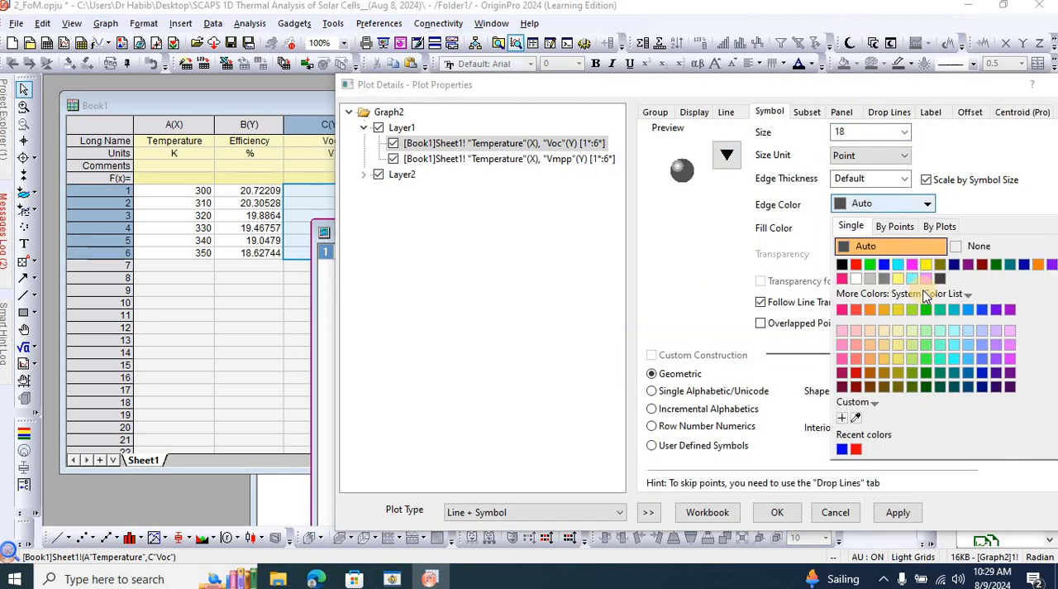
{"action": "left_click", "coordinate": [842, 449]}
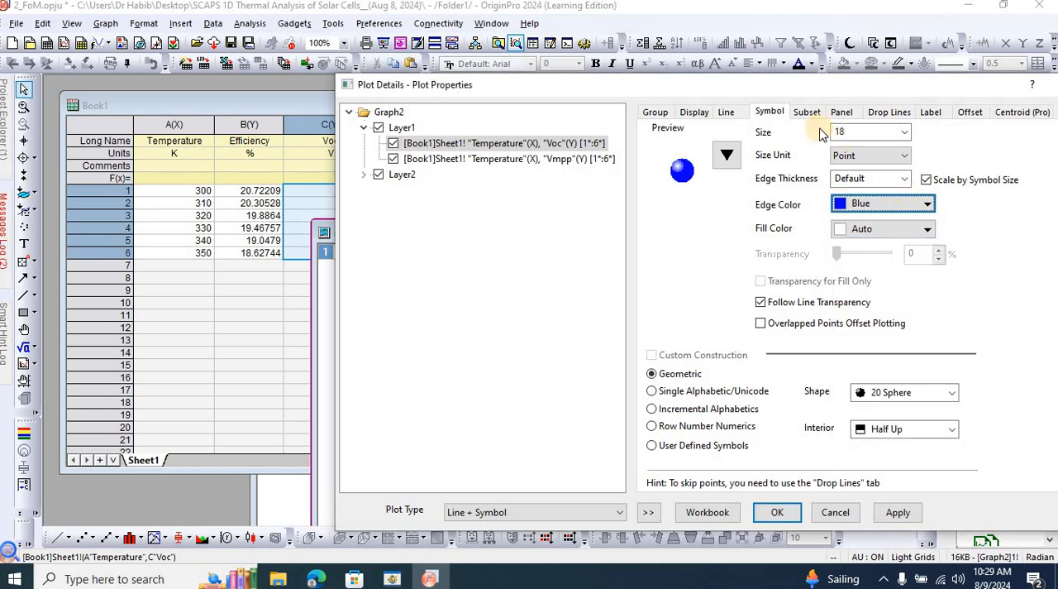
Set the line width of the Voc and Vmpp curves to 4 and apply it.
{"action": "left_click", "coordinate": [727, 114]}
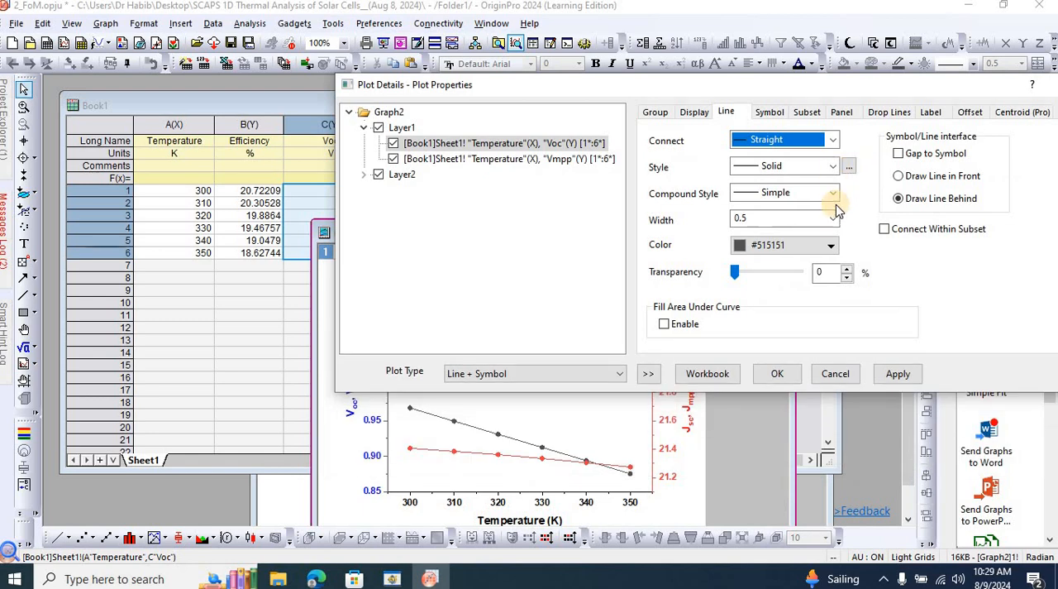
{"action": "left_click", "coordinate": [832, 218]}
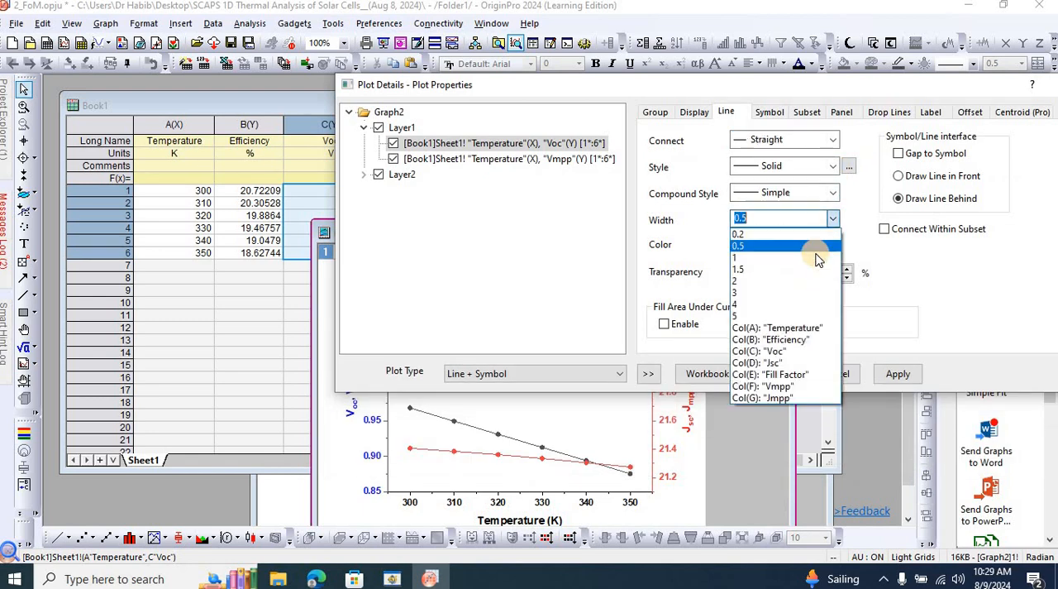
{"action": "left_click", "coordinate": [785, 304]}
{"action": "left_click", "coordinate": [896, 376]}
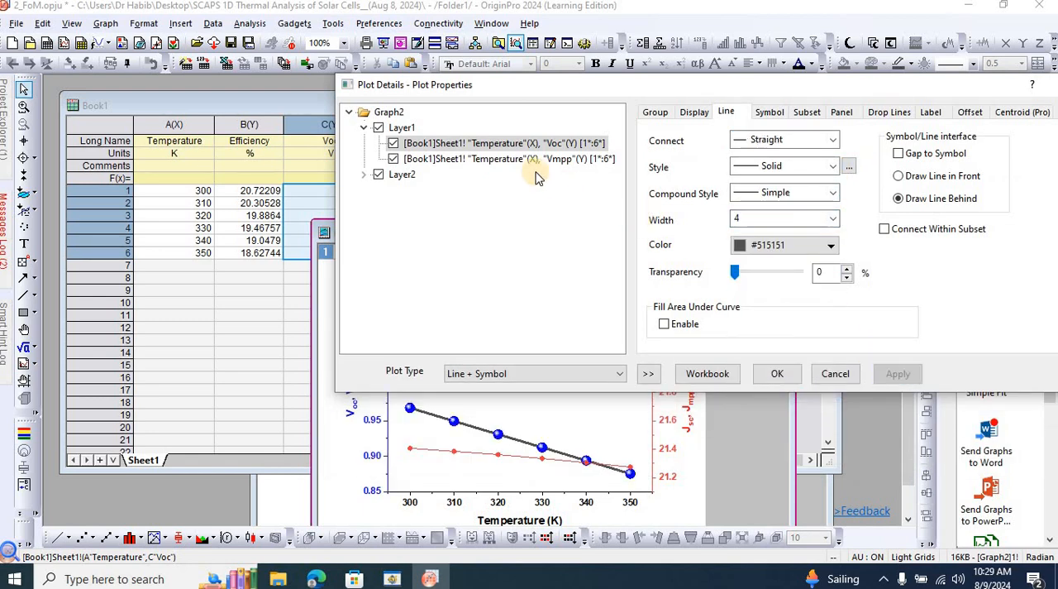
Switch the edit mode of the Voc and Vmpp plot group to Independent.
{"action": "left_click", "coordinate": [510, 159]}
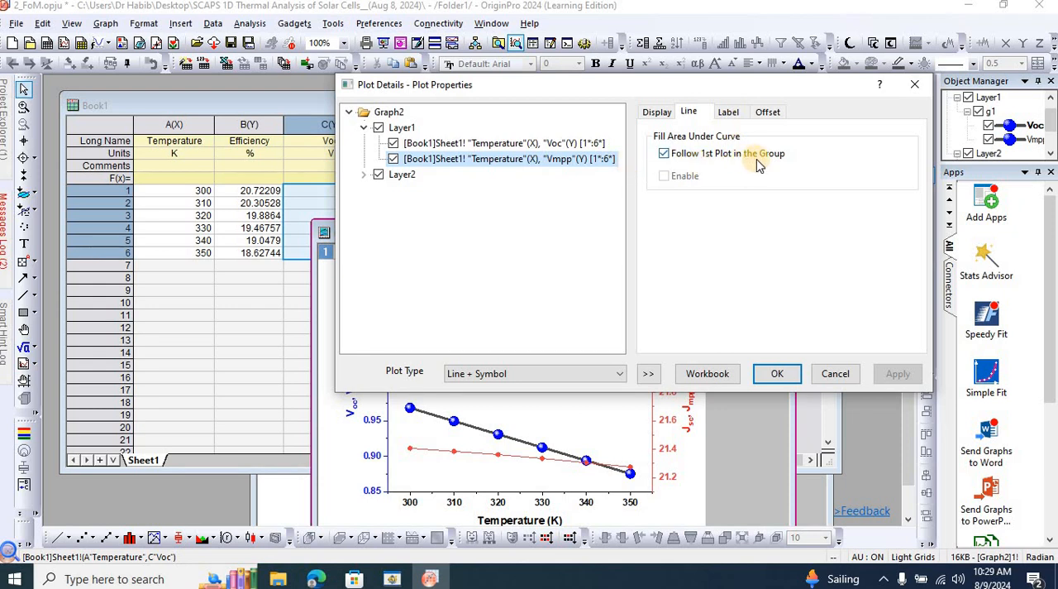
{"action": "left_click_drag", "start_coordinate": [772, 91], "coordinate": [831, 139]}
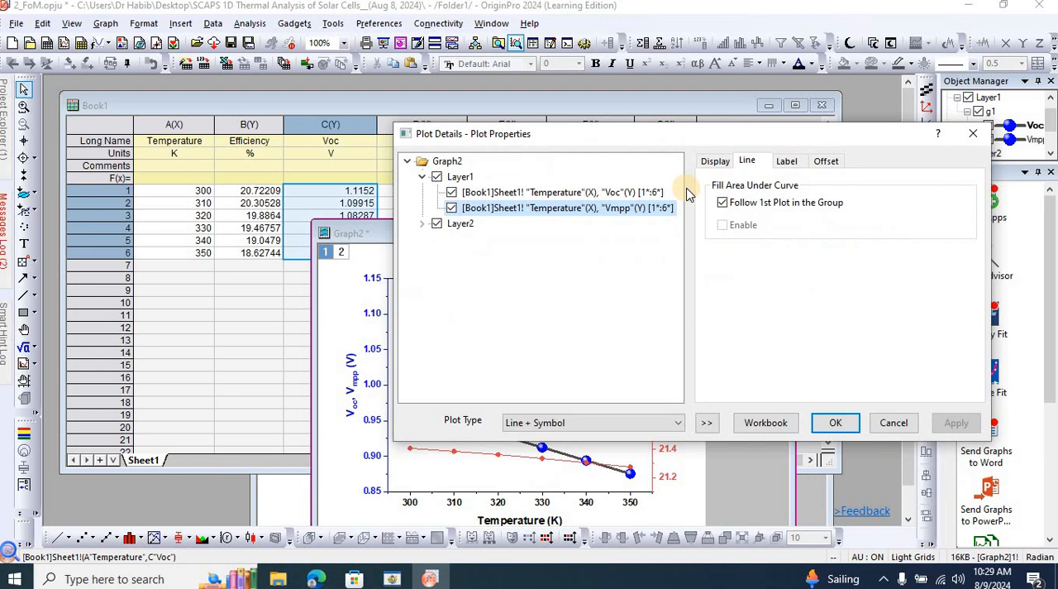
{"action": "left_click", "coordinate": [569, 194]}
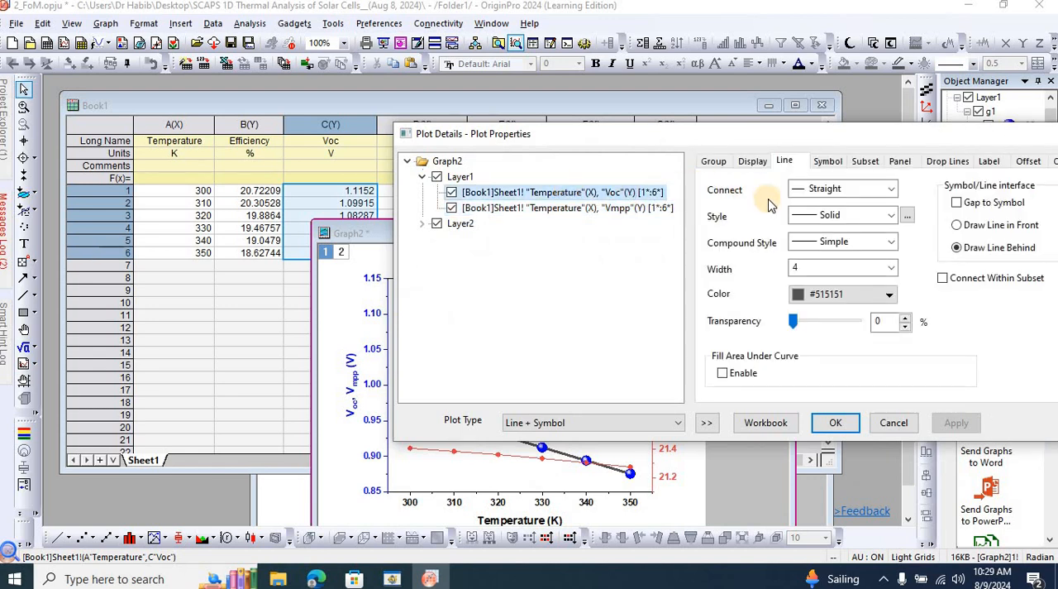
{"action": "left_click", "coordinate": [715, 162]}
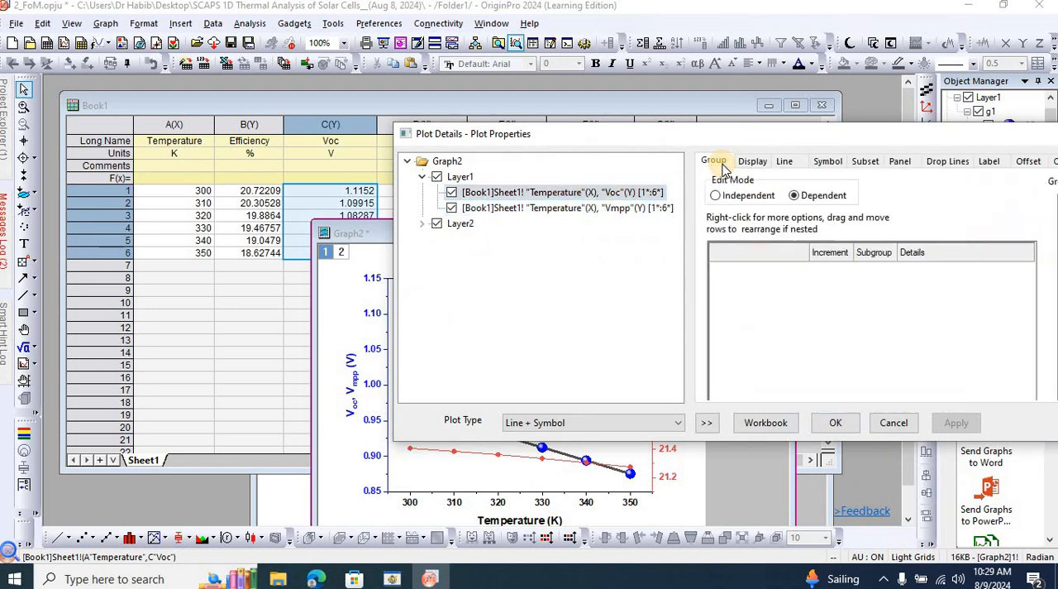
{"action": "left_click", "coordinate": [716, 196]}
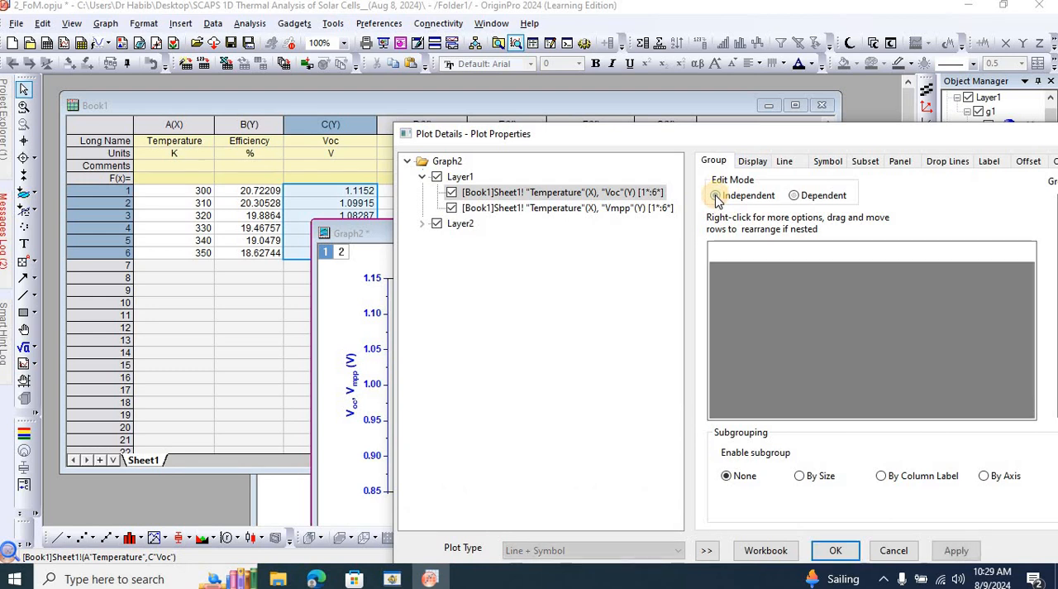
Set the line color of the Voc curve to blue.
{"action": "left_click", "coordinate": [785, 162]}
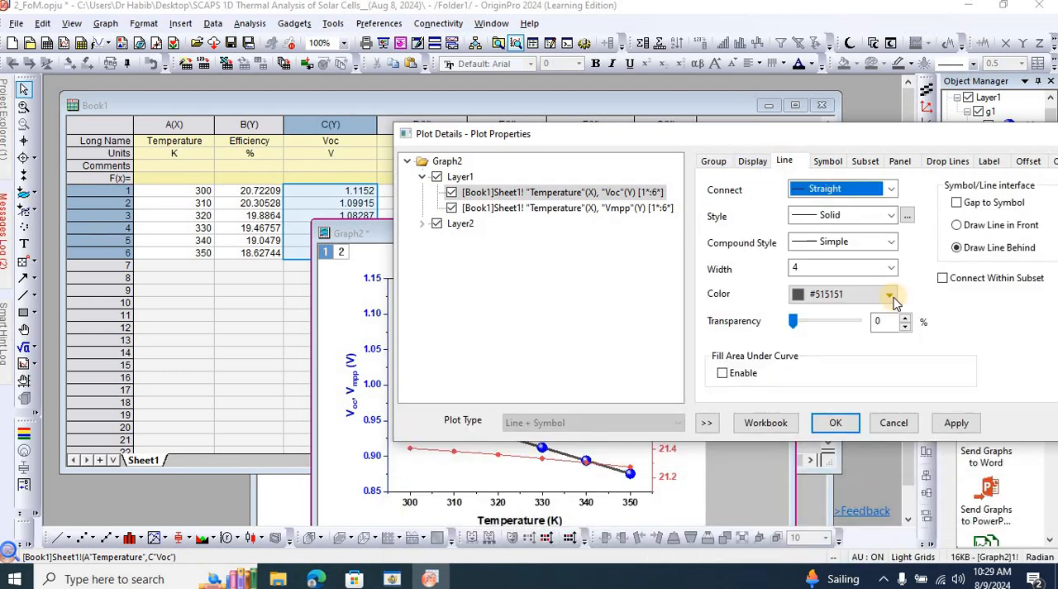
{"action": "left_click", "coordinate": [890, 296]}
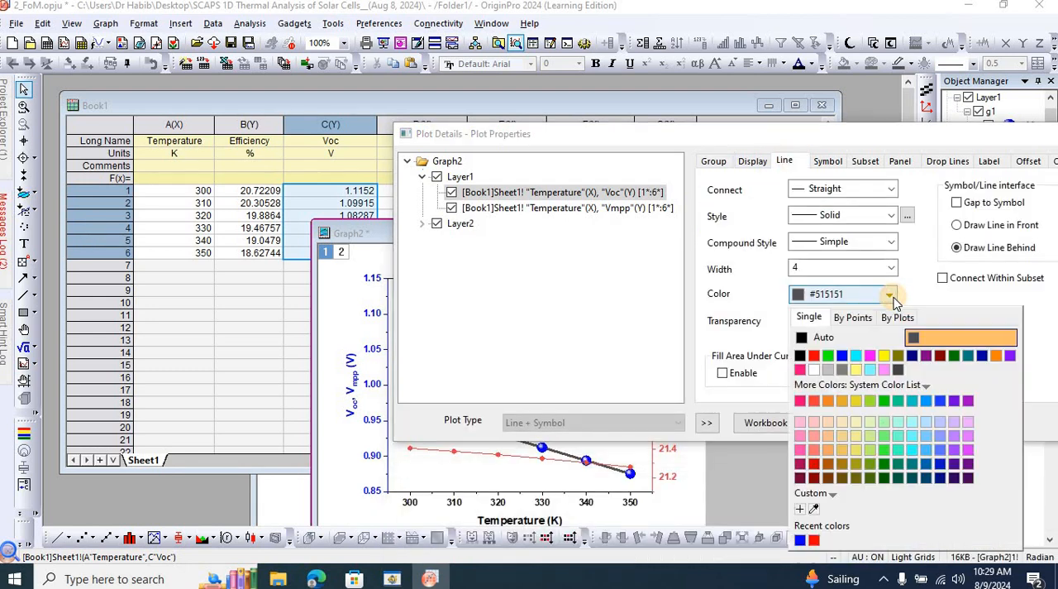
{"action": "left_click", "coordinate": [843, 355]}
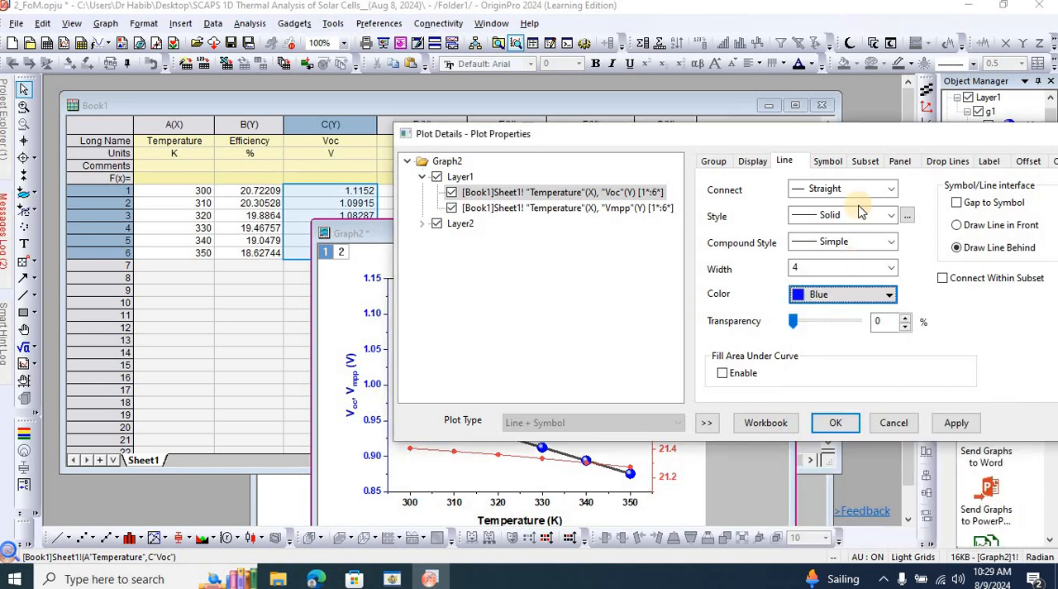
Change the Vmpp curve's symbol to a solid hexagon, apply the plot settings and reposition the graph window over the worksheet.
{"action": "left_click", "coordinate": [828, 162]}
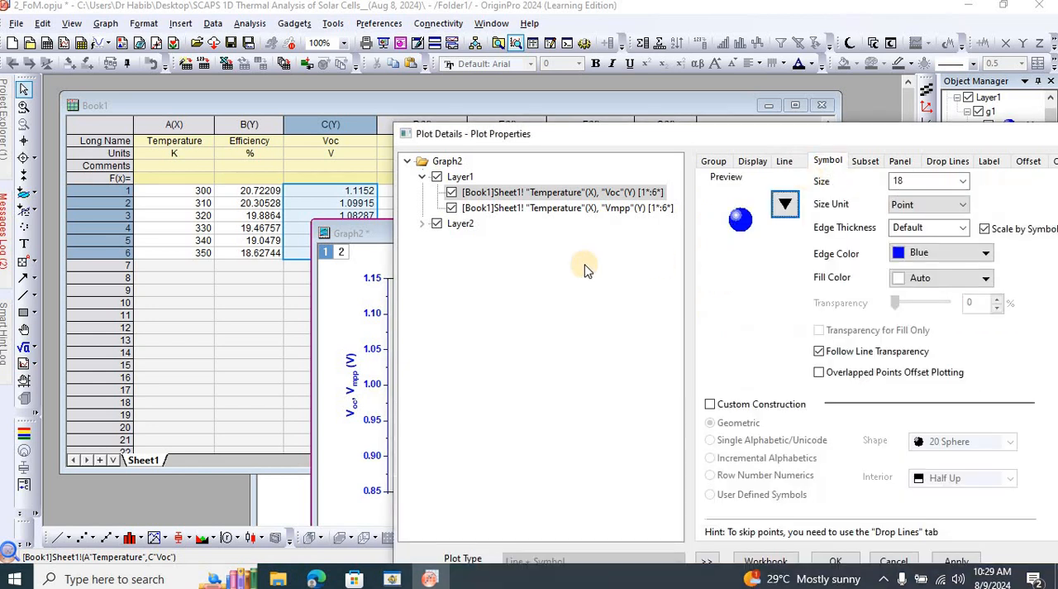
{"action": "left_click", "coordinate": [542, 208]}
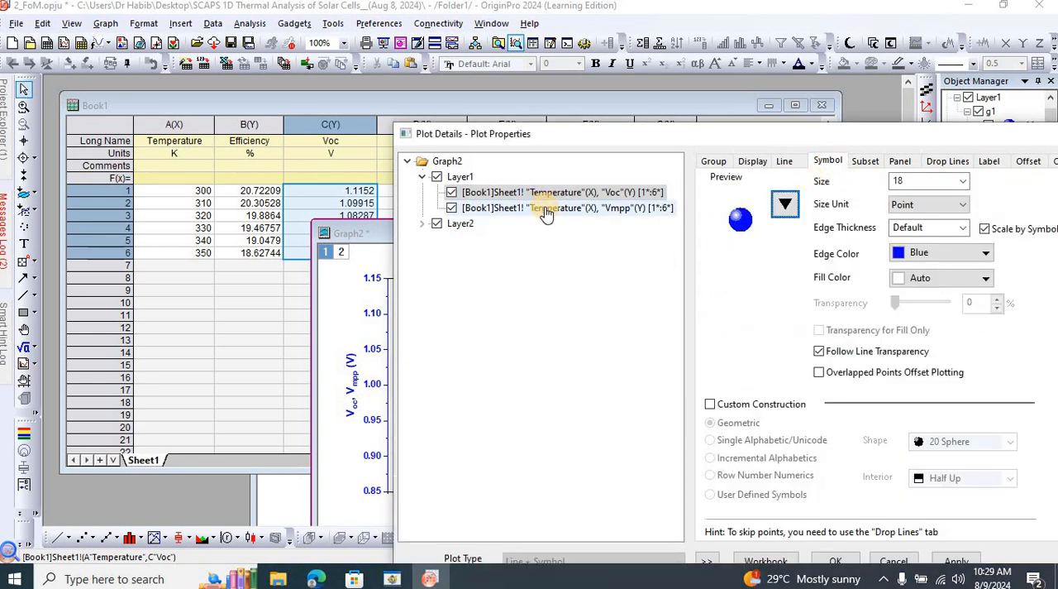
{"action": "left_click", "coordinate": [787, 204]}
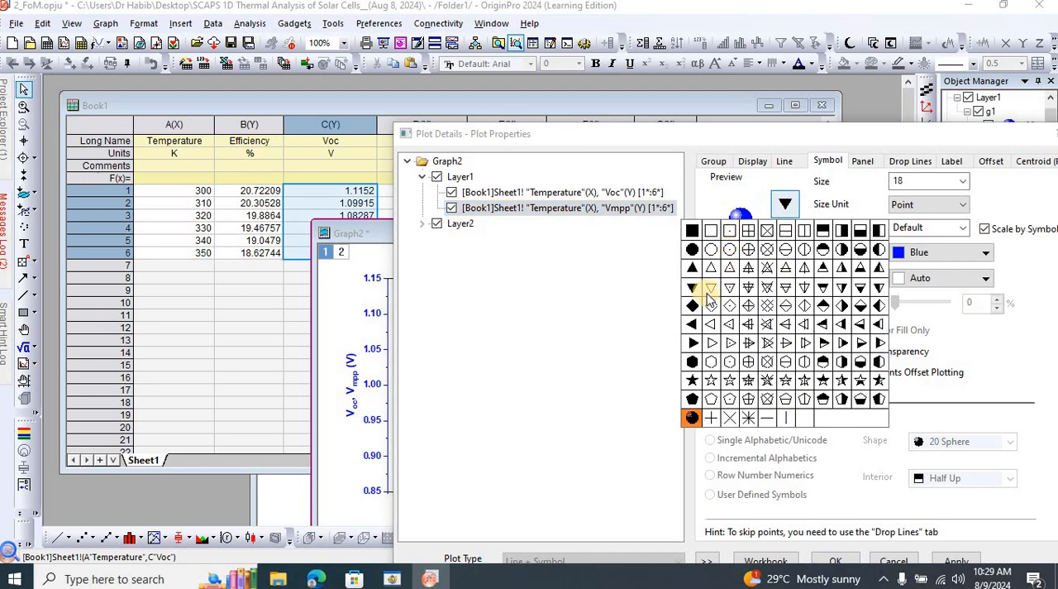
{"action": "left_click", "coordinate": [693, 362]}
{"action": "left_click", "coordinate": [956, 515]}
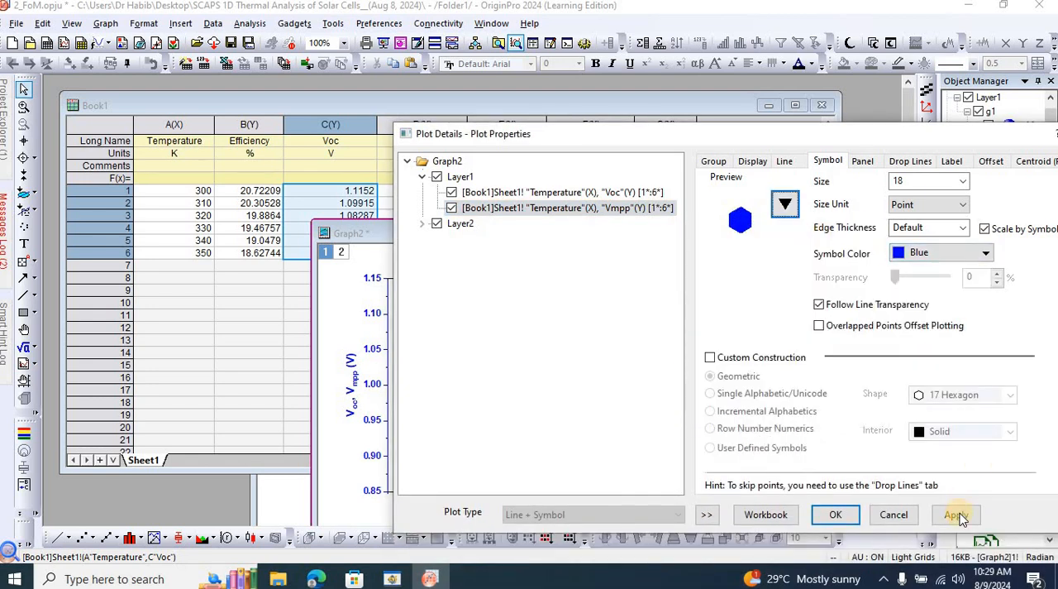
{"action": "left_click", "coordinate": [831, 516]}
{"action": "left_click_drag", "start_coordinate": [641, 226], "coordinate": [488, 153]}
{"action": "left_click", "coordinate": [381, 384]}
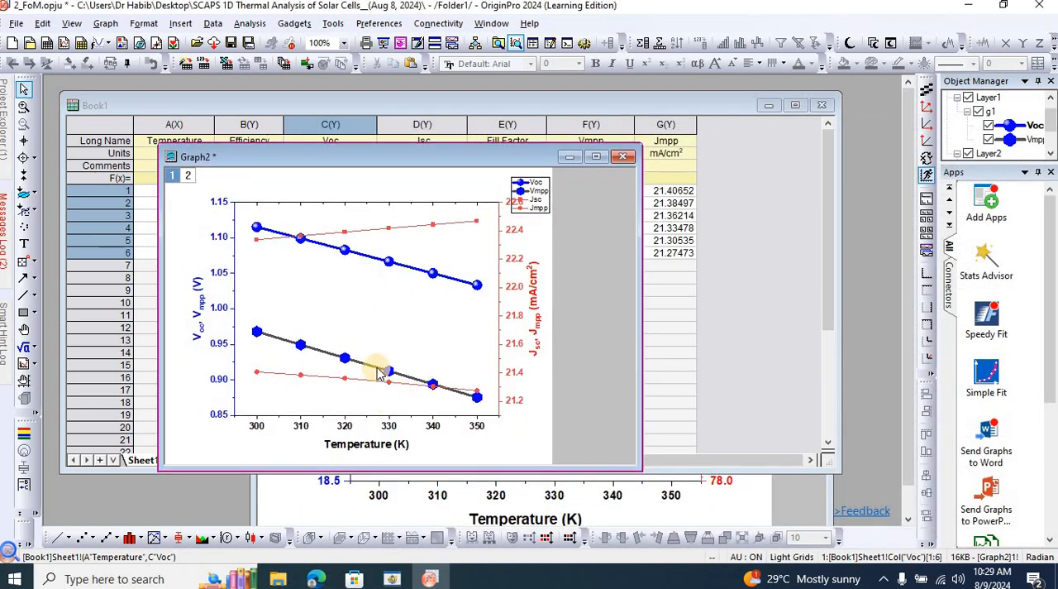
Set the line color of the Vmpp curve to blue and apply the plot settings.
{"action": "double_click", "coordinate": [377, 372]}
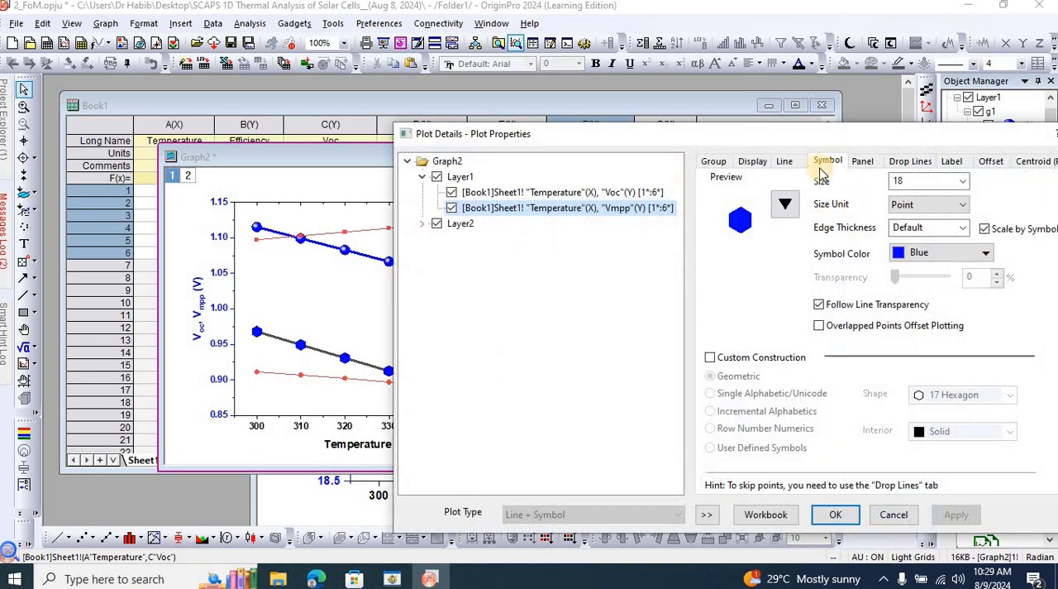
{"action": "left_click", "coordinate": [790, 163]}
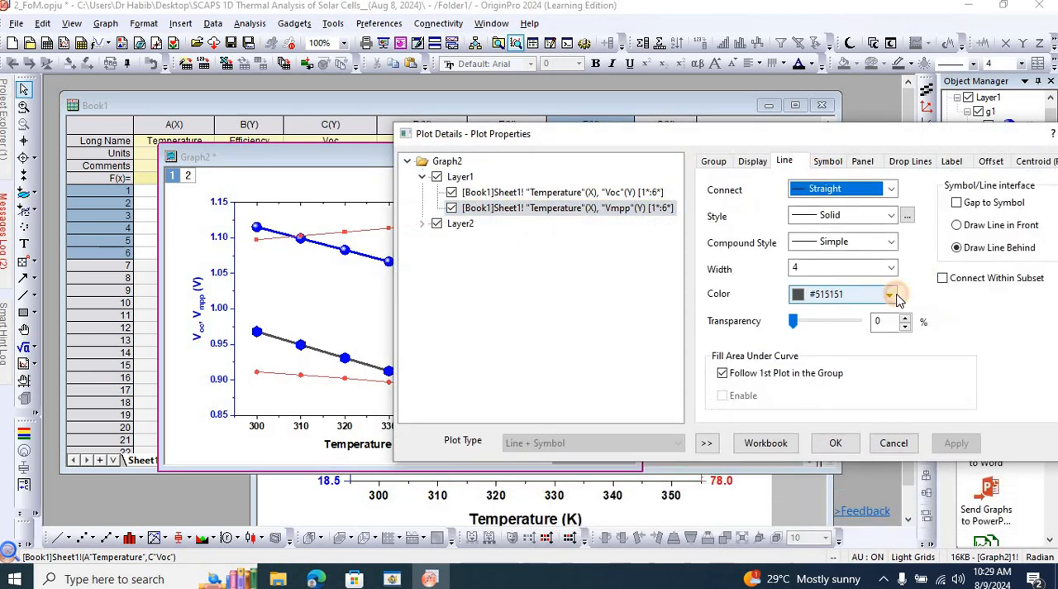
{"action": "left_click", "coordinate": [837, 293]}
{"action": "left_click", "coordinate": [800, 539]}
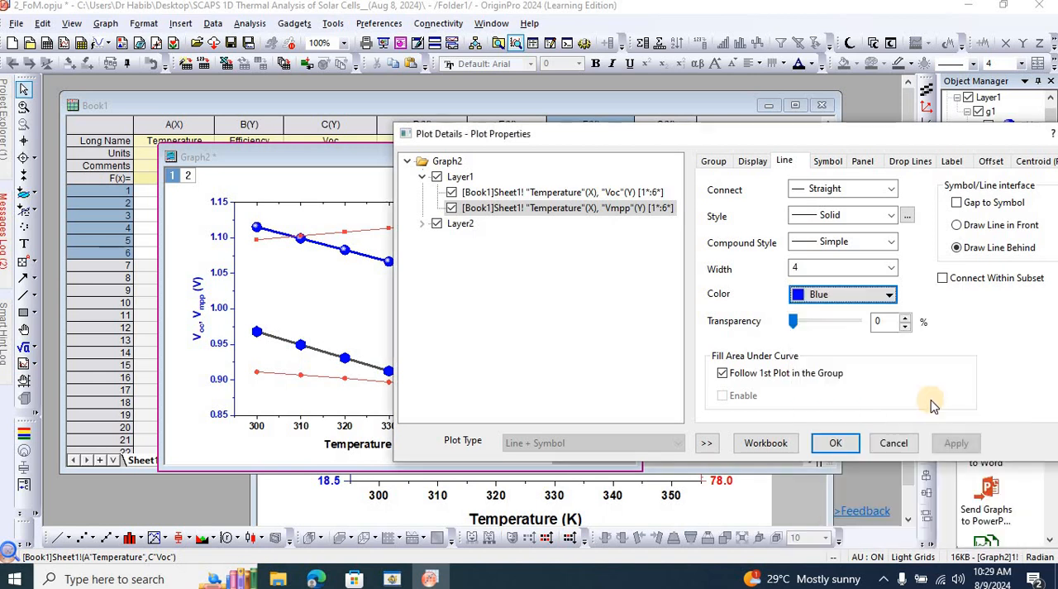
{"action": "left_click", "coordinate": [952, 444]}
{"action": "left_click", "coordinate": [836, 442]}
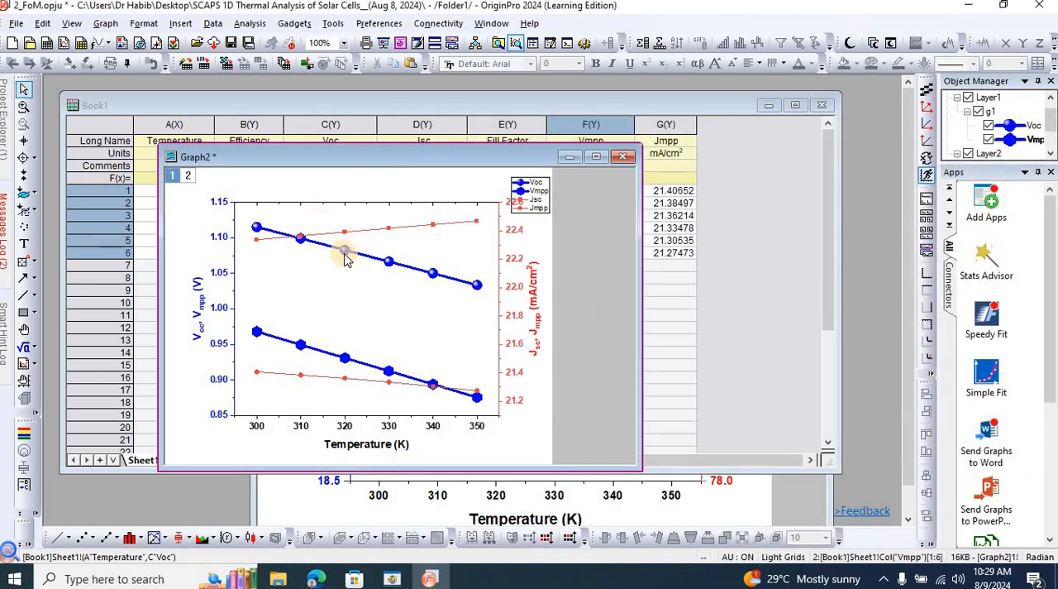
Move the graph window off the worksheet data and switch the edit mode of the Jsc and Jmpp plot group to Independent.
{"action": "mouse_move", "coordinate": [351, 256]}
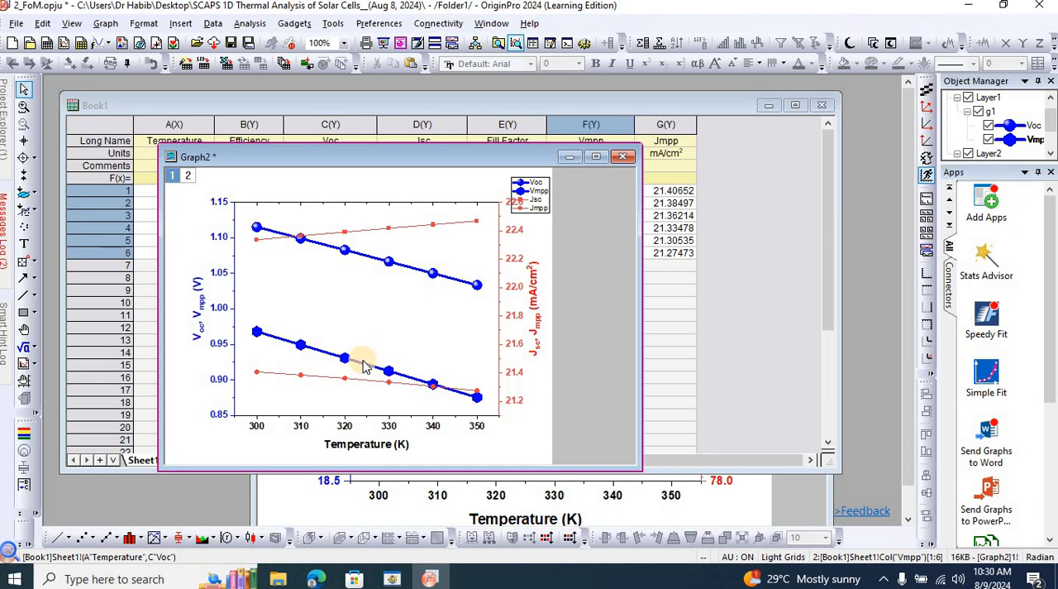
{"action": "left_click", "coordinate": [411, 232]}
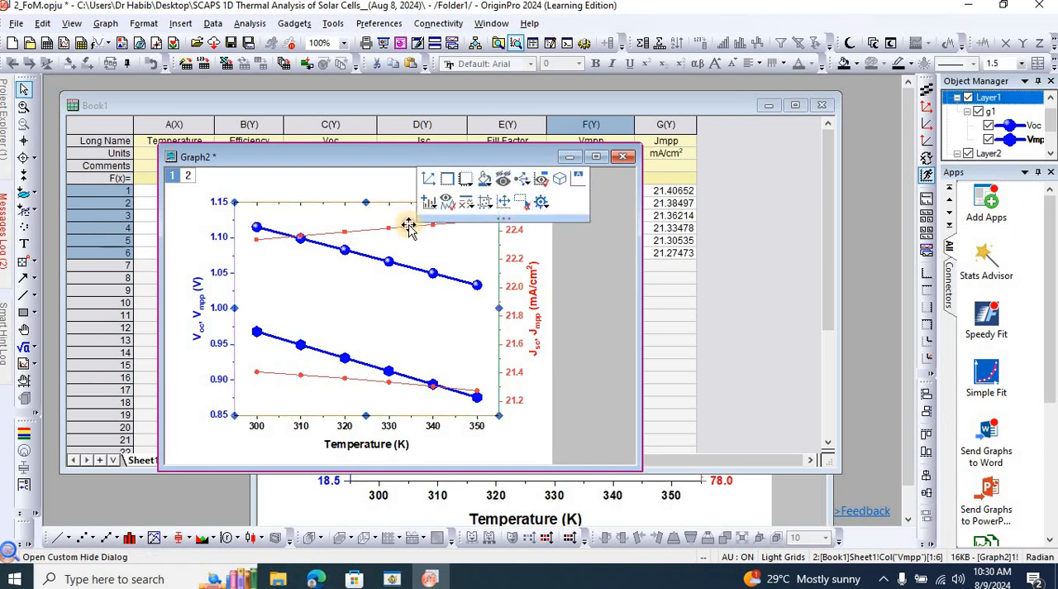
{"action": "left_click", "coordinate": [590, 295]}
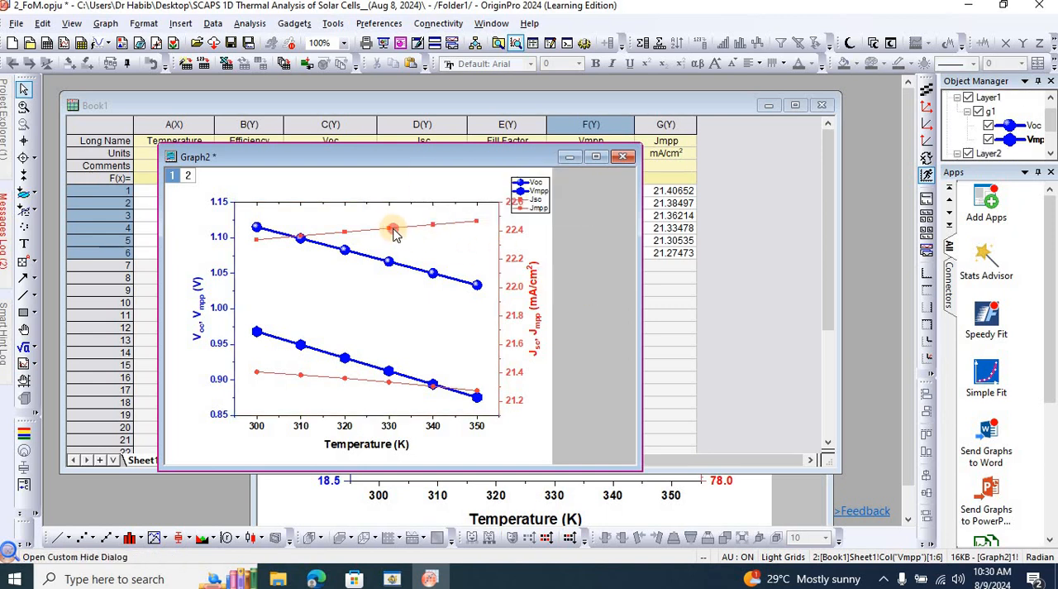
{"action": "left_click", "coordinate": [393, 234]}
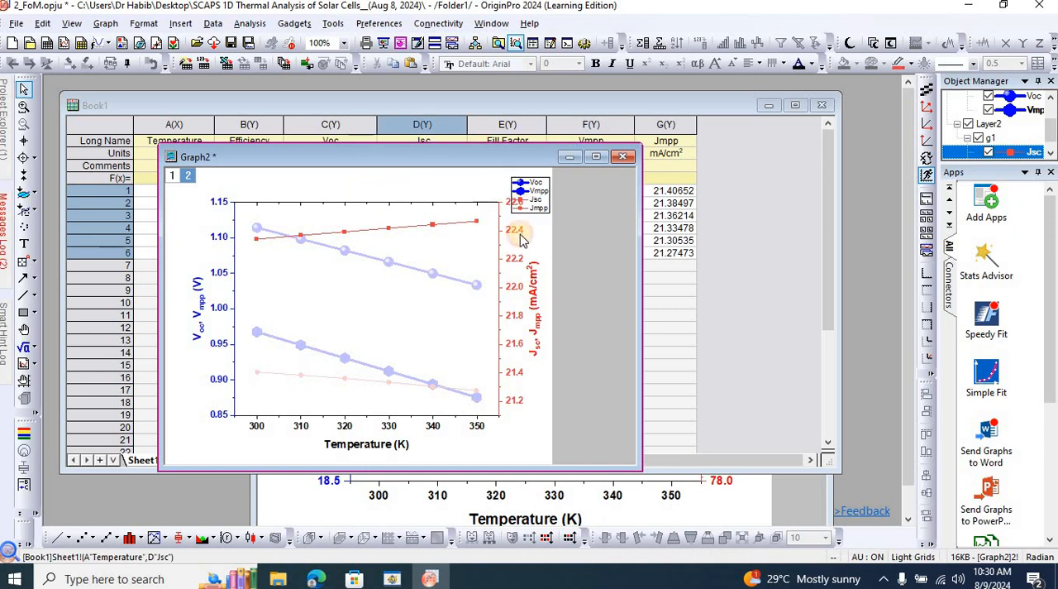
{"action": "left_click_drag", "start_coordinate": [362, 155], "coordinate": [521, 239]}
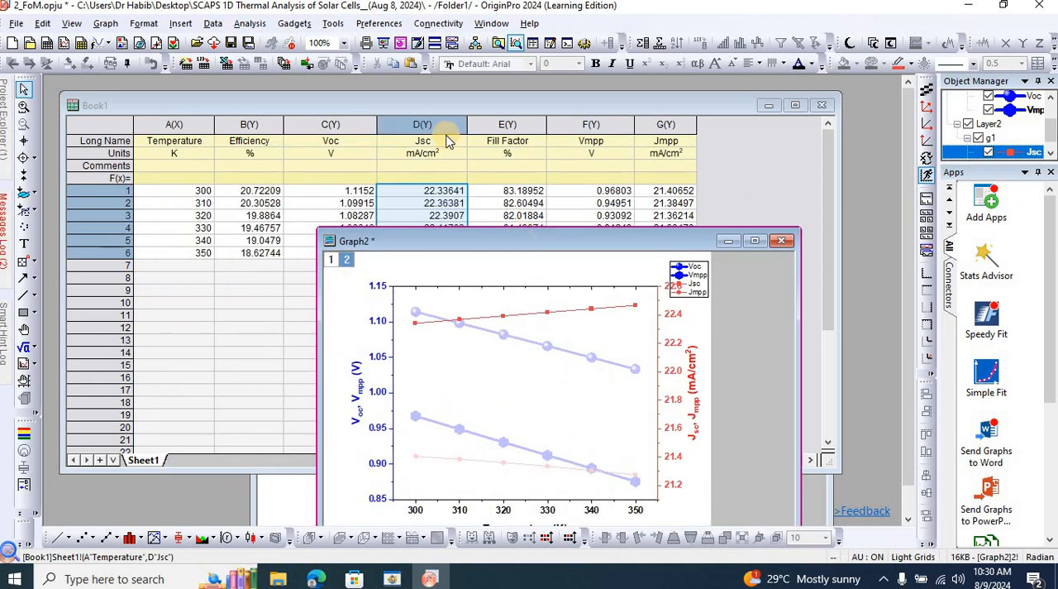
{"action": "double_click", "coordinate": [534, 319]}
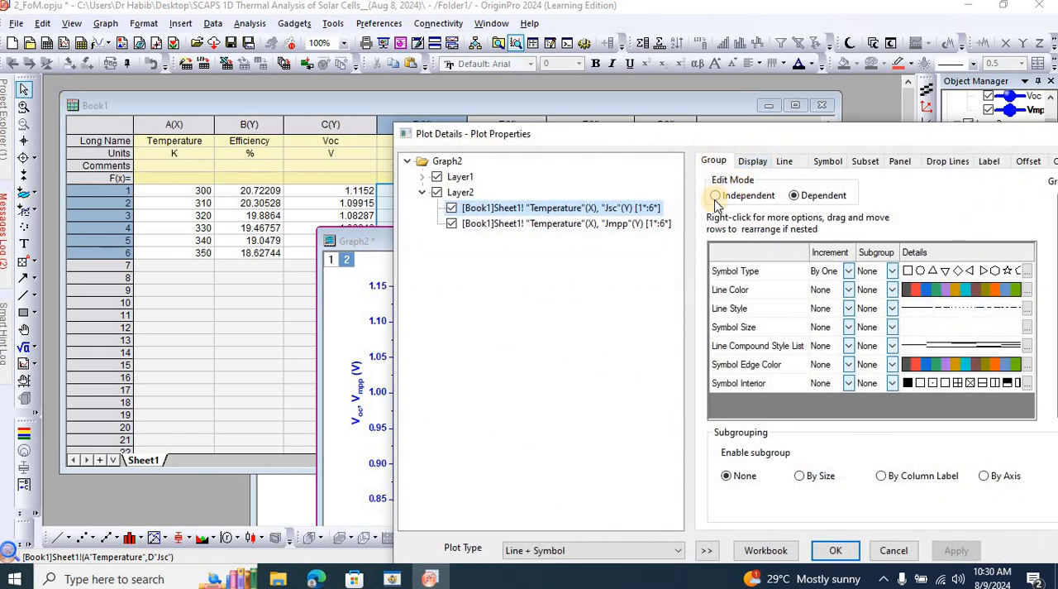
{"action": "left_click", "coordinate": [715, 196]}
{"action": "left_click_drag", "start_coordinate": [830, 144], "coordinate": [768, 113]}
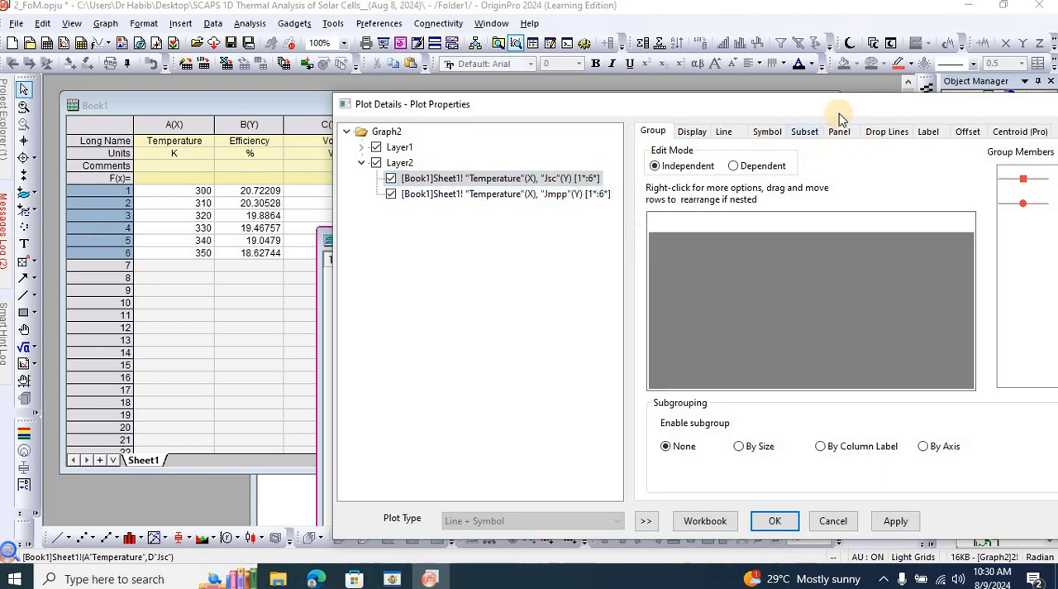
{"action": "left_click_drag", "start_coordinate": [780, 106], "coordinate": [775, 109]}
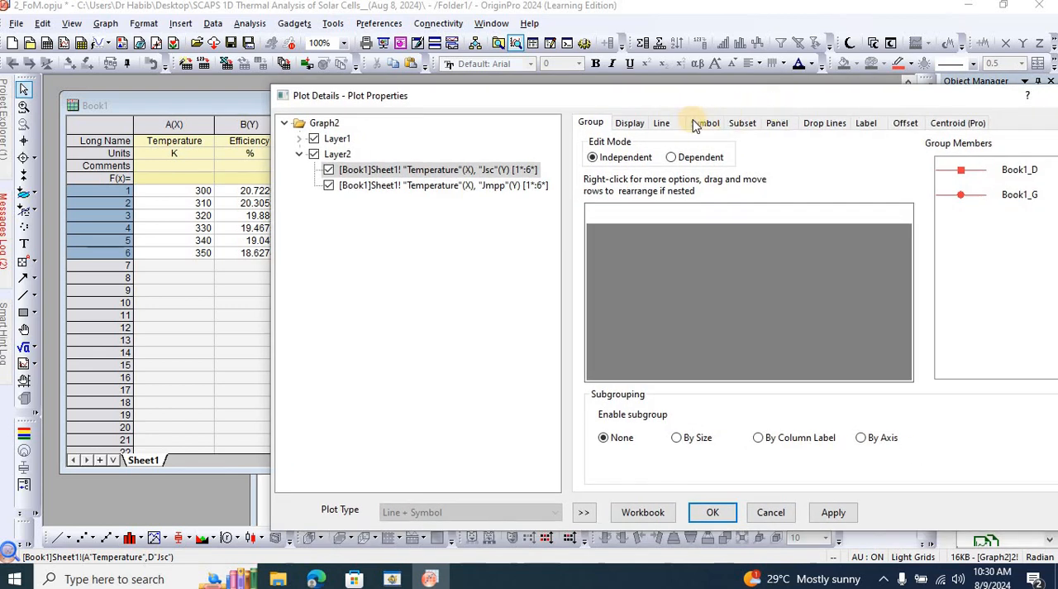
Set the line width of the Jsc curve to 4 and apply it.
{"action": "left_click", "coordinate": [660, 128]}
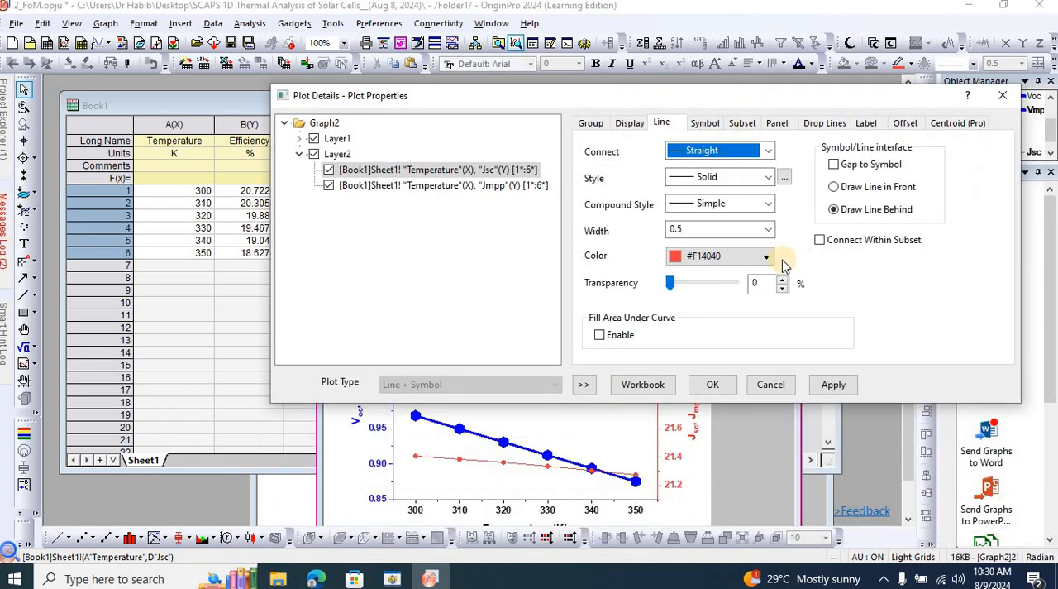
{"action": "left_click", "coordinate": [769, 233]}
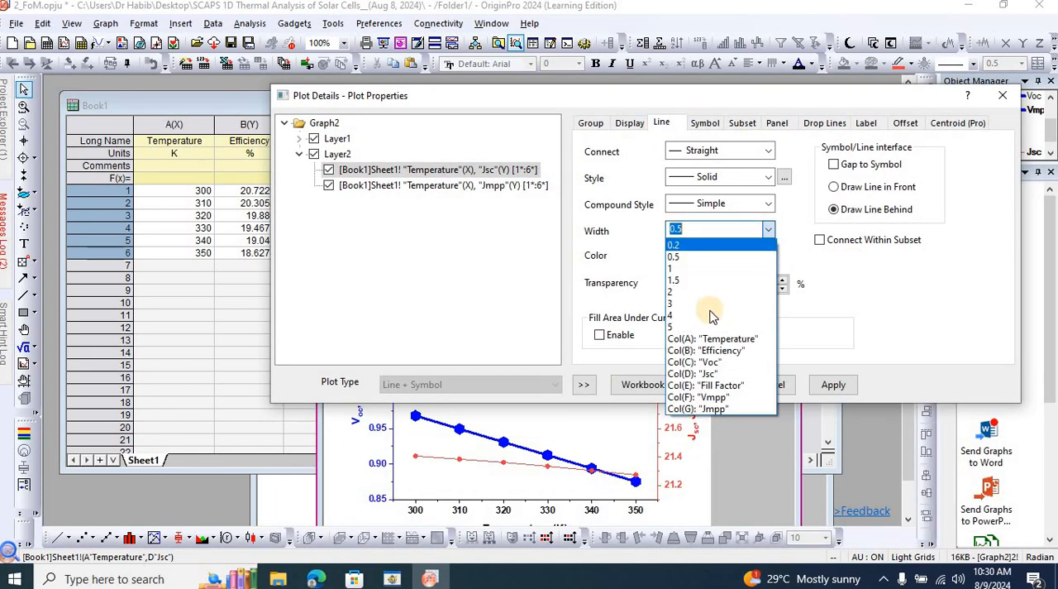
{"action": "left_click", "coordinate": [708, 315]}
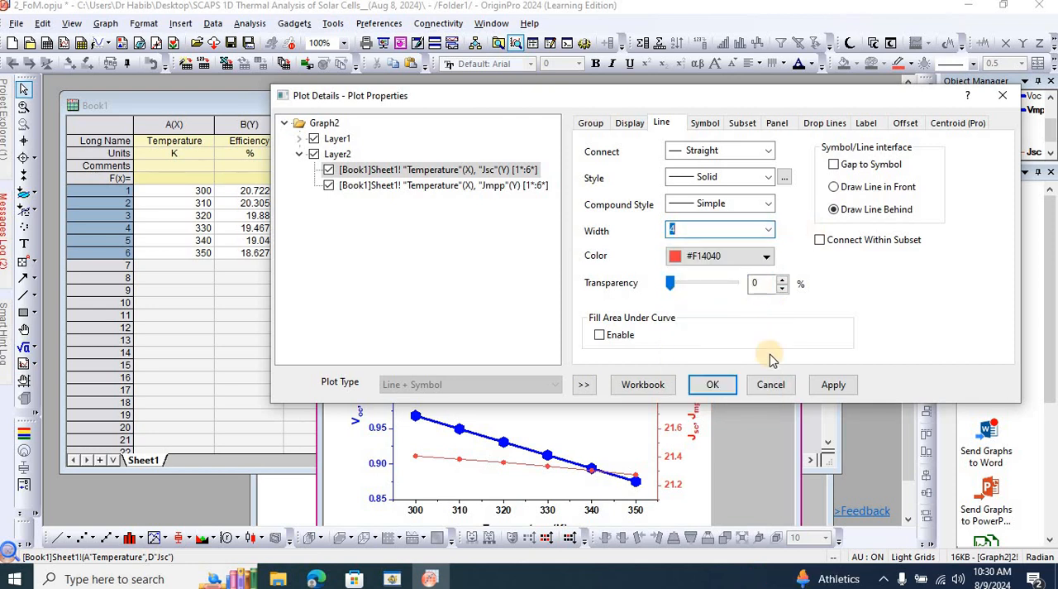
{"action": "left_click", "coordinate": [834, 385]}
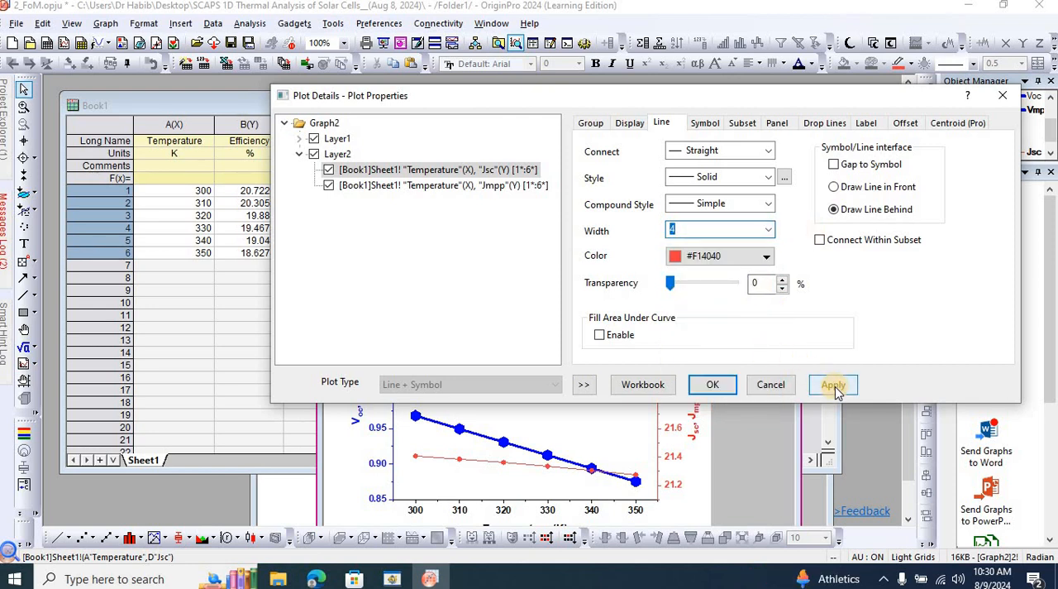
Set the symbol color of the Jsc curve to red, keeping its solid square symbol.
{"action": "left_click", "coordinate": [700, 122]}
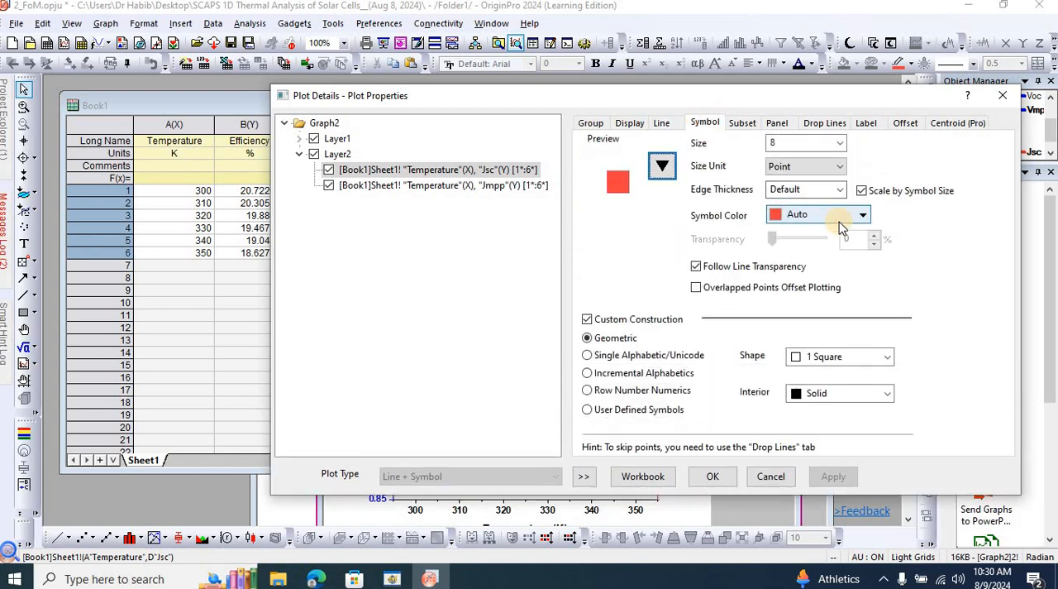
{"action": "left_click", "coordinate": [662, 166]}
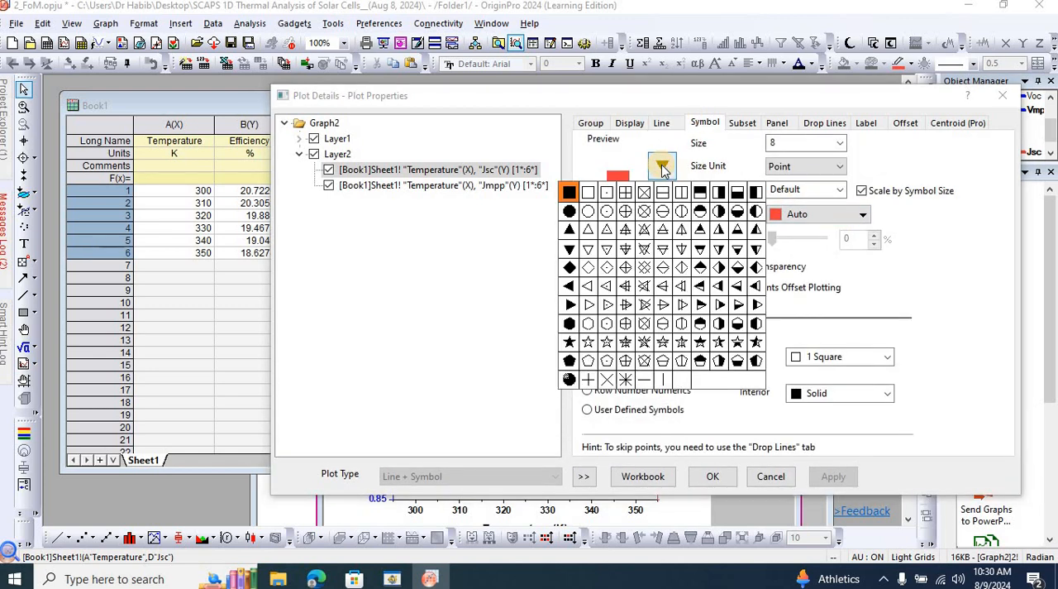
{"action": "left_click", "coordinate": [966, 263]}
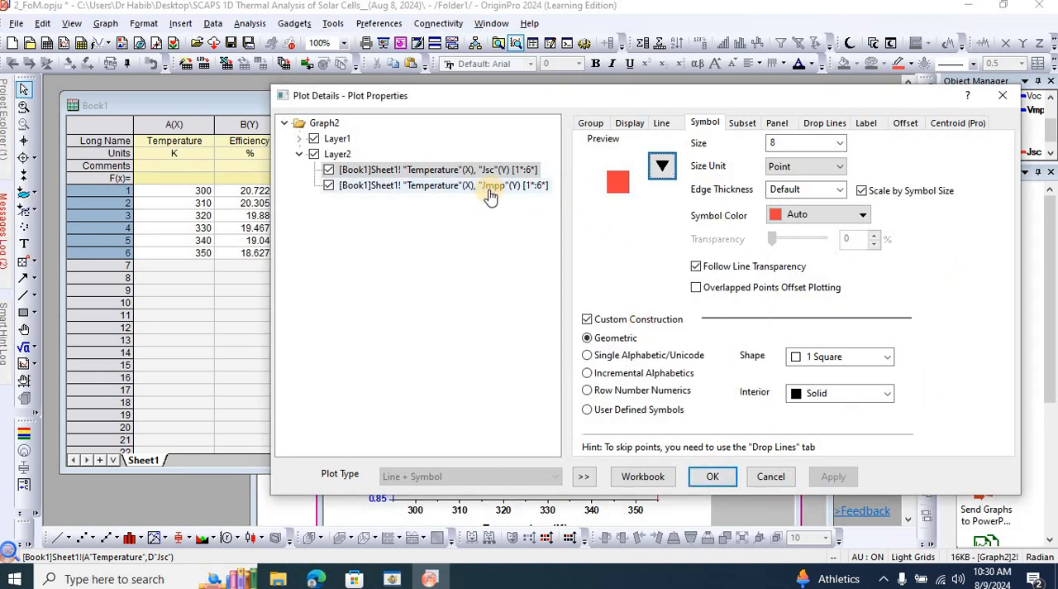
{"action": "left_click", "coordinate": [860, 216]}
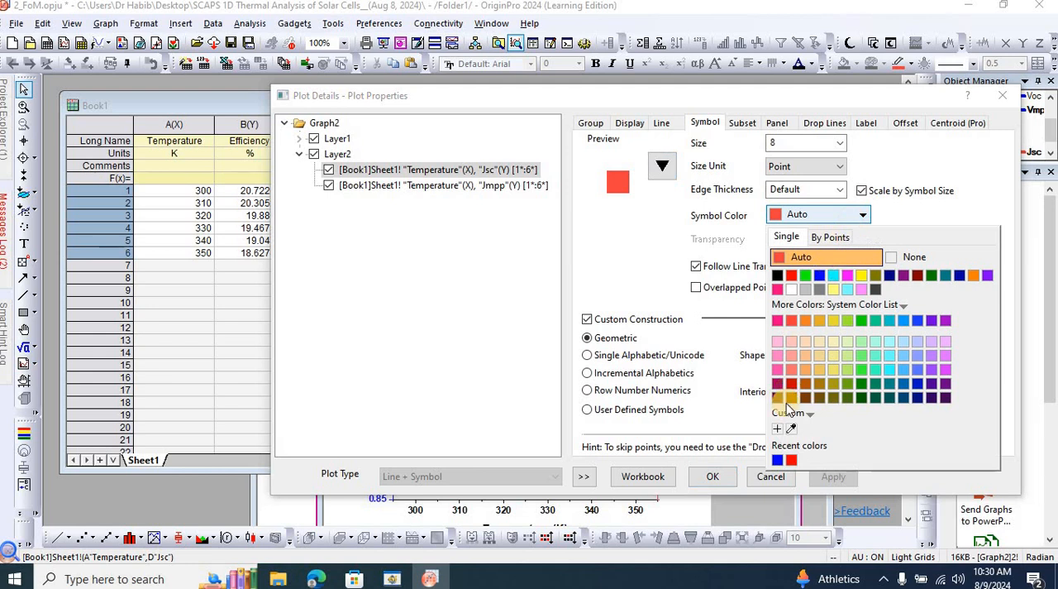
{"action": "left_click", "coordinate": [780, 460]}
{"action": "left_click", "coordinate": [866, 215]}
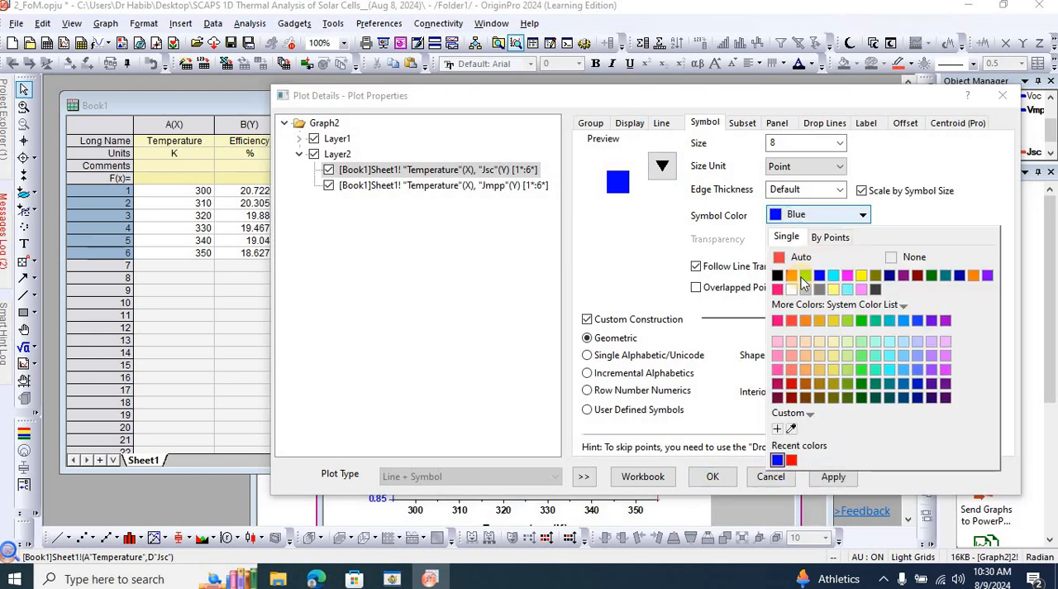
{"action": "left_click", "coordinate": [792, 282]}
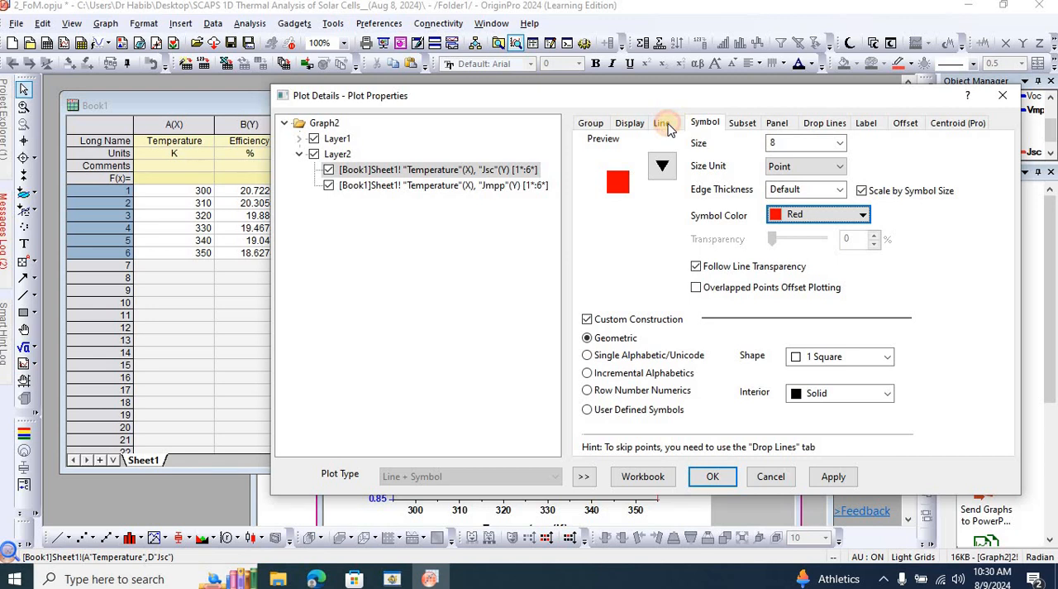
Set the line width of the Jmpp curve to 4.
{"action": "left_click", "coordinate": [663, 123]}
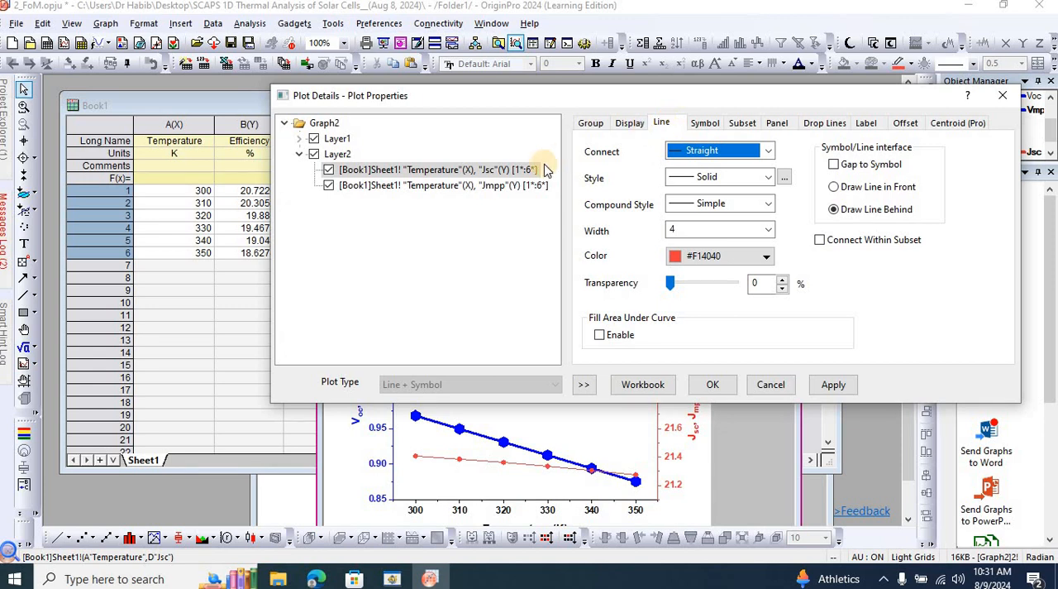
{"action": "left_click", "coordinate": [472, 189]}
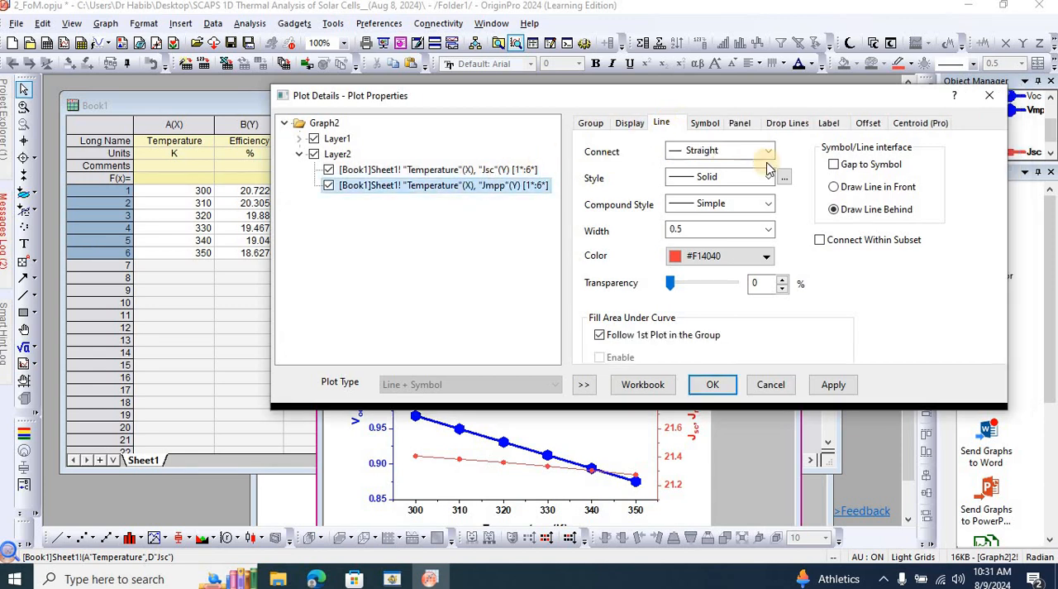
{"action": "left_click", "coordinate": [767, 230]}
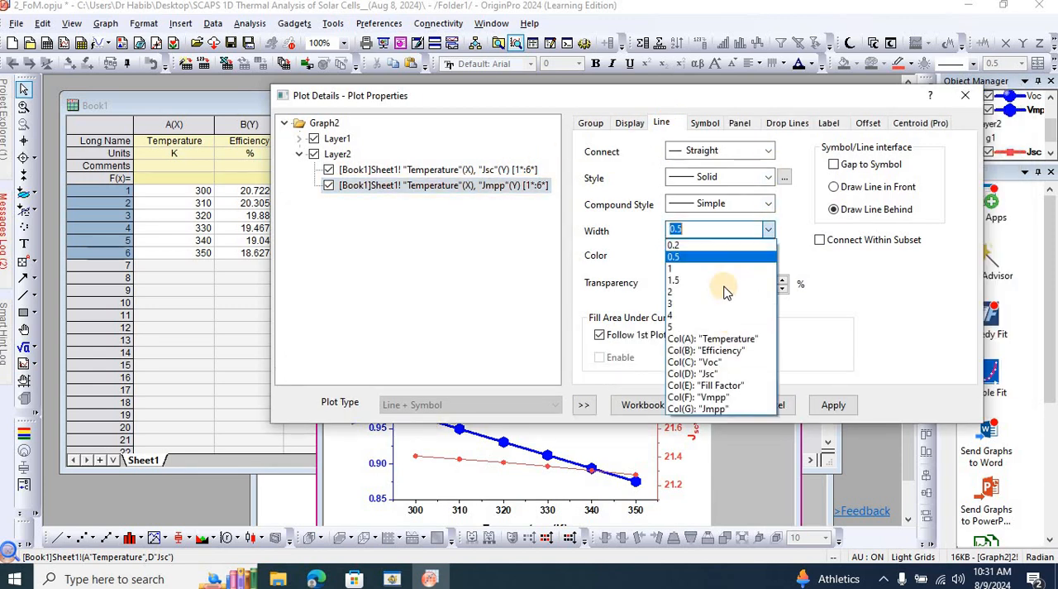
{"action": "left_click", "coordinate": [713, 317]}
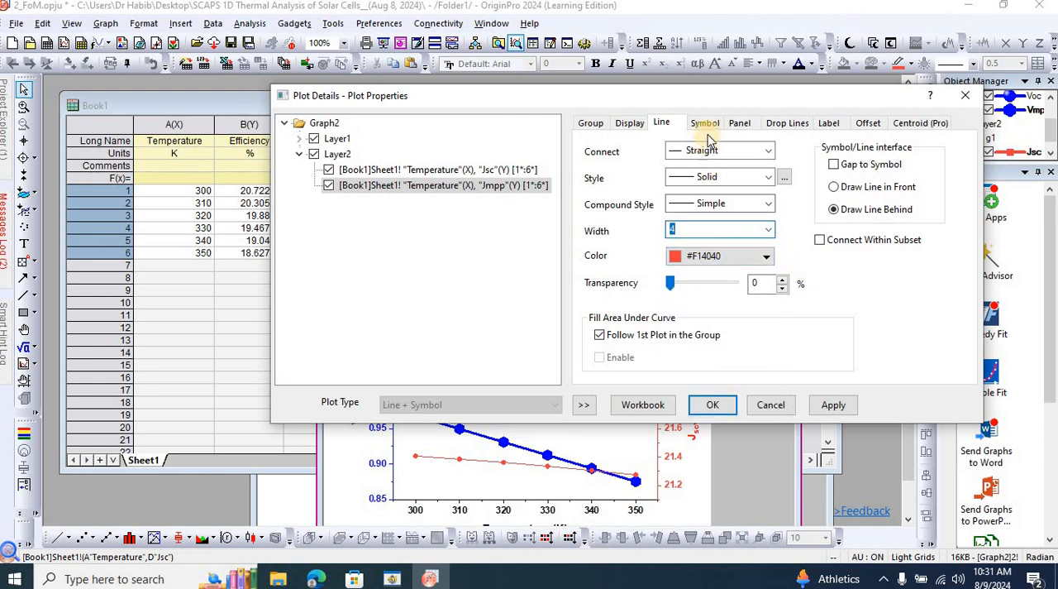
Change the Jmpp curve's symbol to a solid diamond and confirm the plot settings.
{"action": "left_click", "coordinate": [707, 129]}
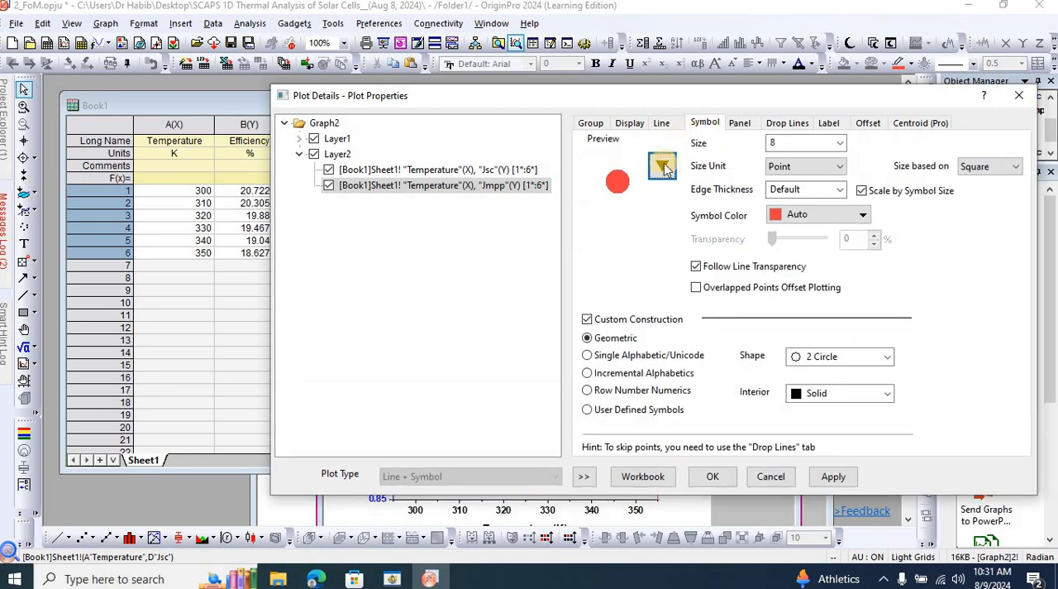
{"action": "left_click", "coordinate": [662, 180]}
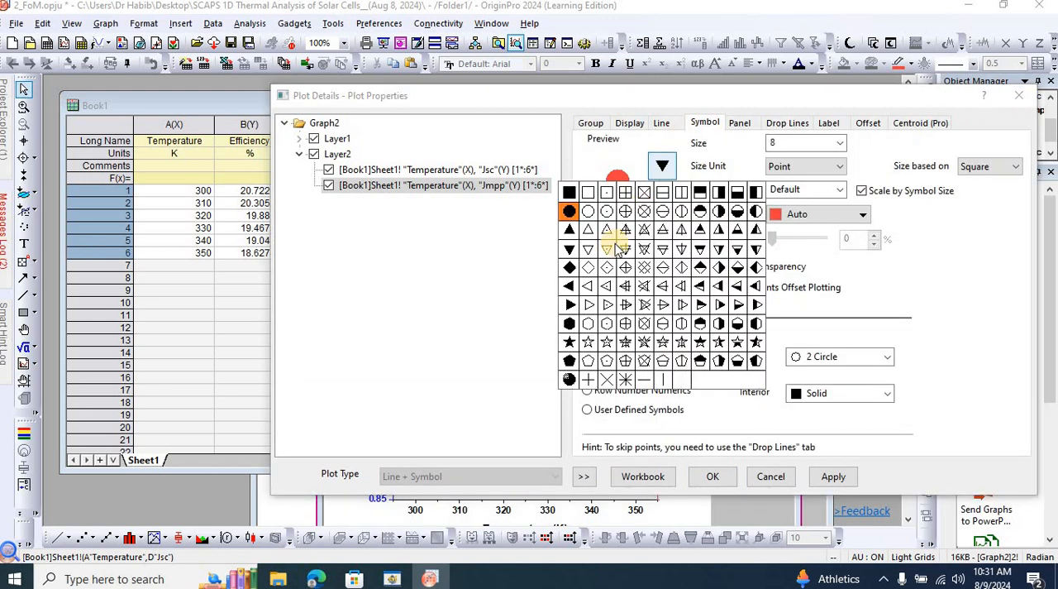
{"action": "left_click", "coordinate": [570, 267]}
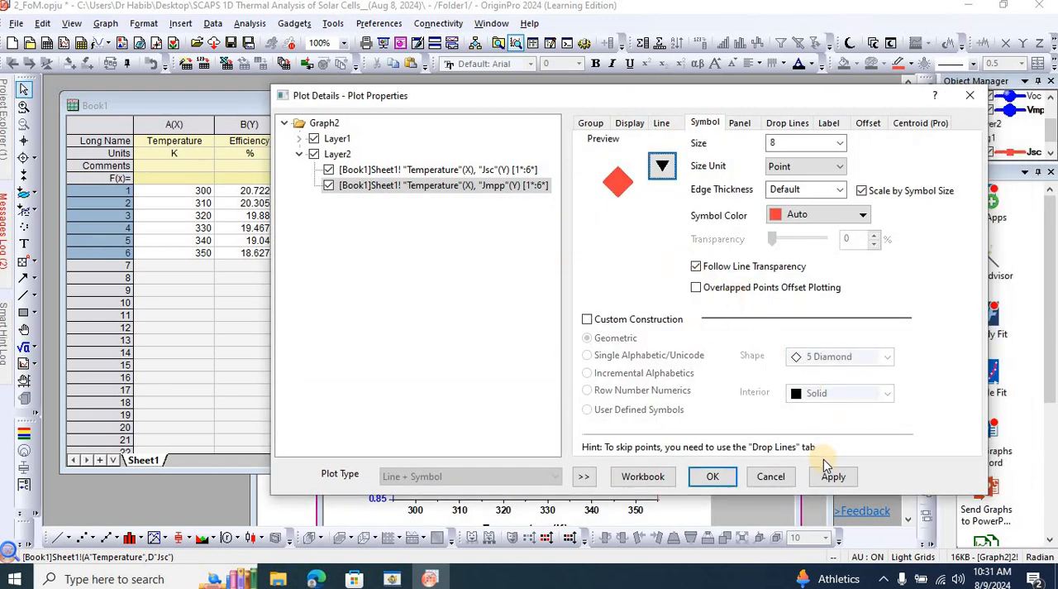
{"action": "left_click", "coordinate": [713, 476]}
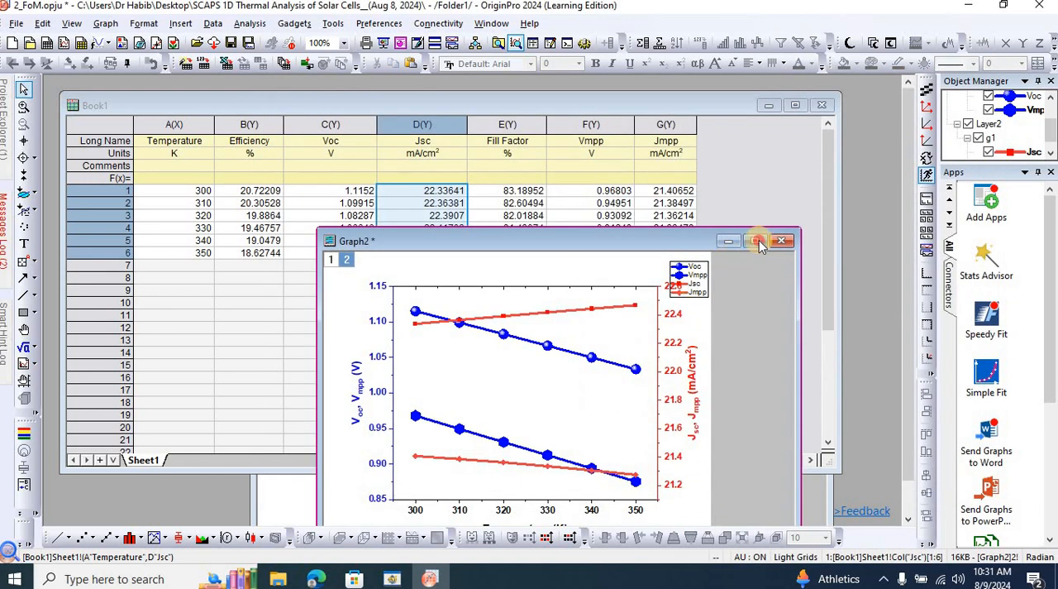
Set the minor tick count of the blue voltage axis (Layer 1) to 4 and apply it.
{"action": "left_click", "coordinate": [757, 241]}
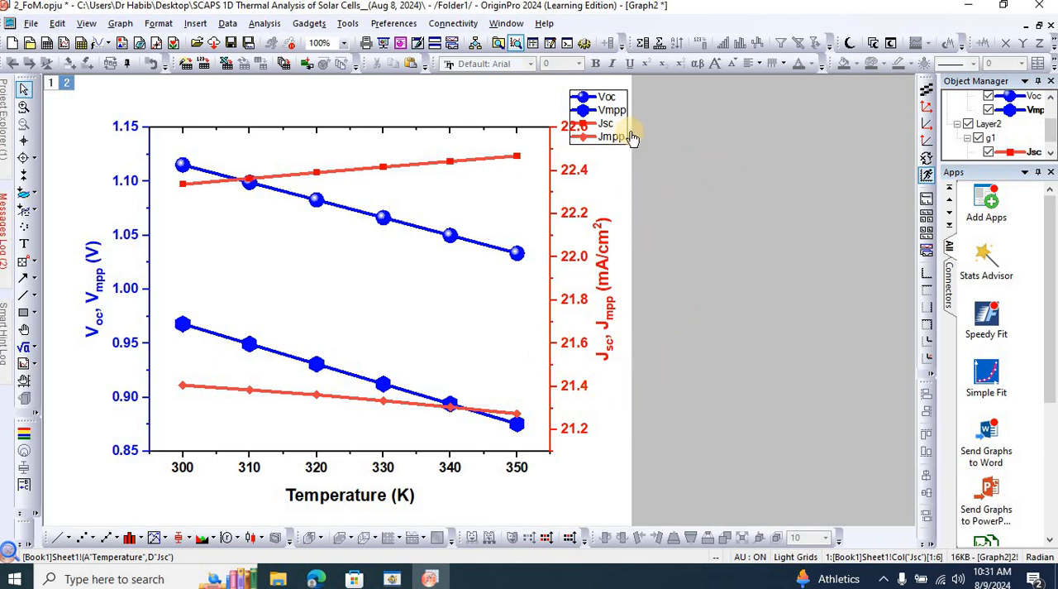
{"action": "double_click", "coordinate": [134, 233]}
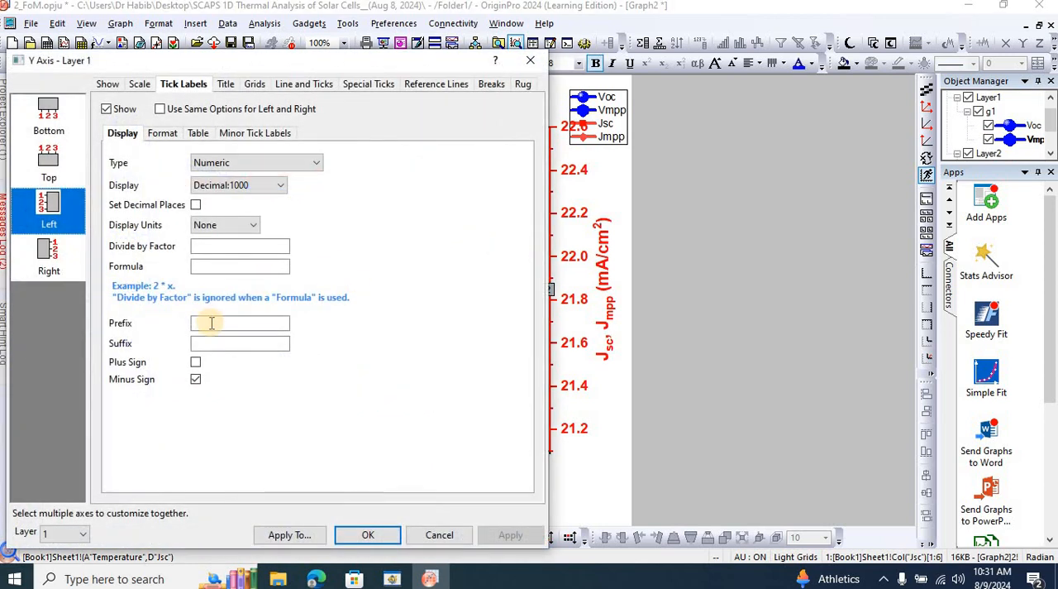
{"action": "left_click", "coordinate": [139, 83]}
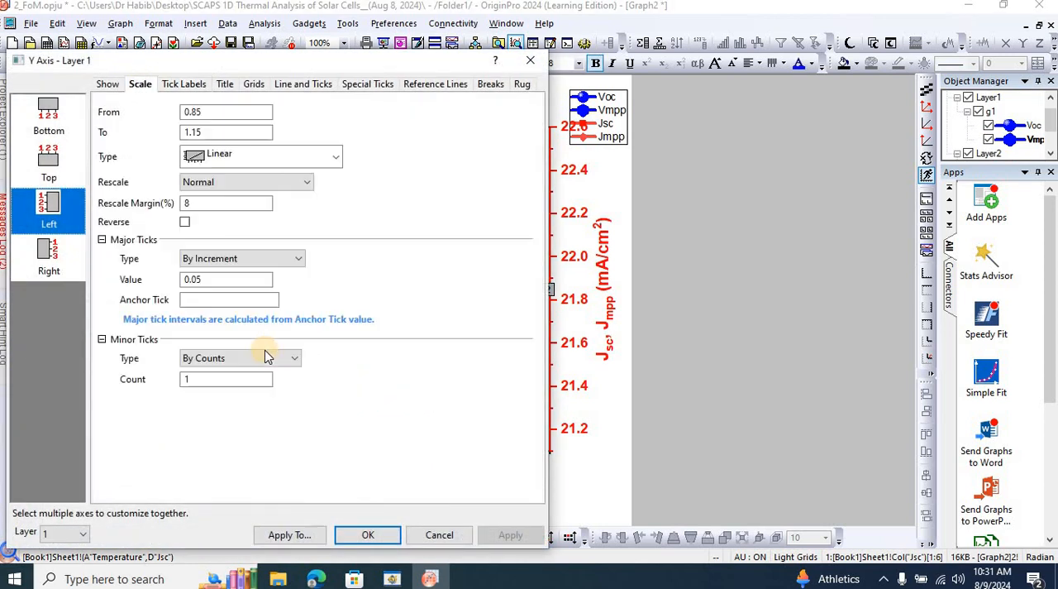
{"action": "left_click", "coordinate": [187, 378]}
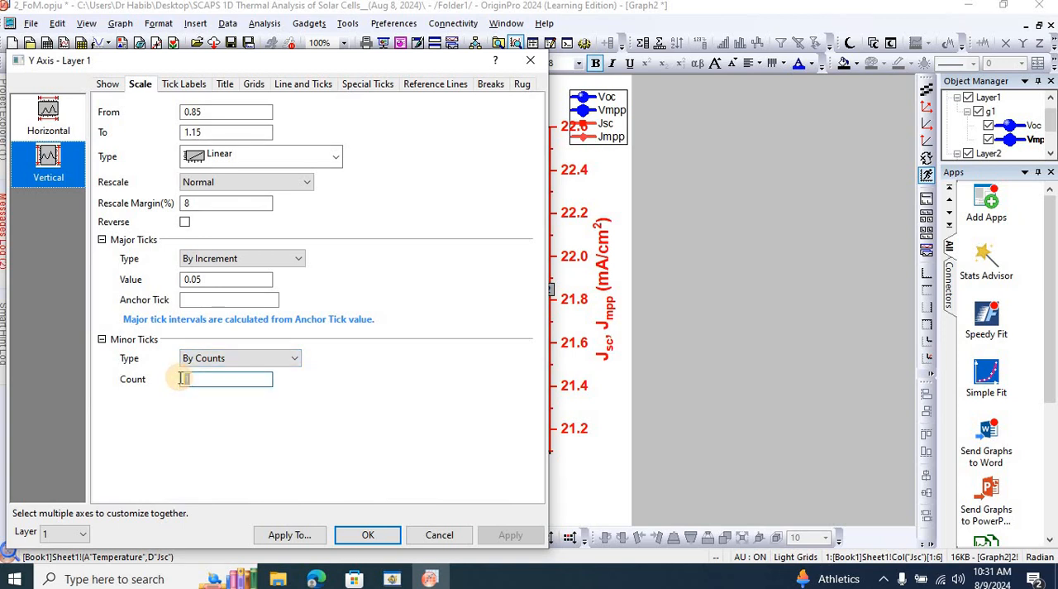
{"action": "type", "text": "4"}
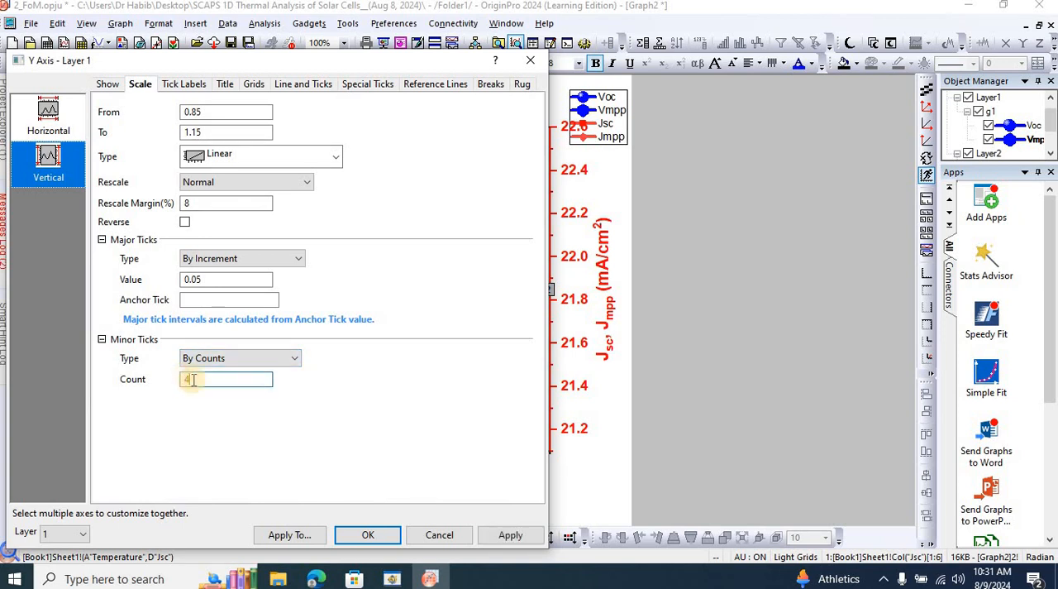
{"action": "left_click", "coordinate": [511, 534]}
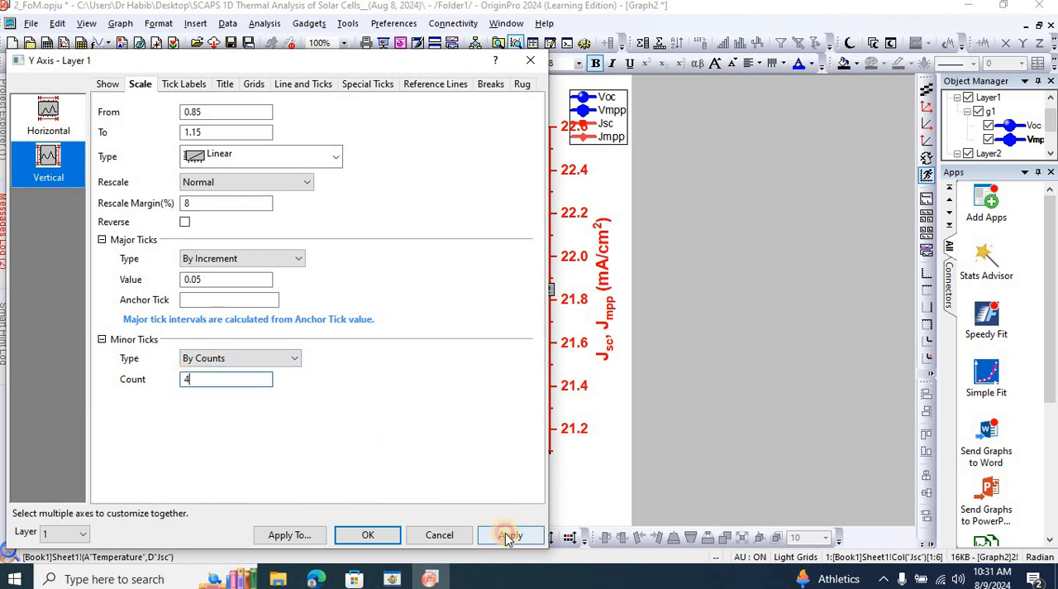
{"action": "left_click", "coordinate": [530, 60]}
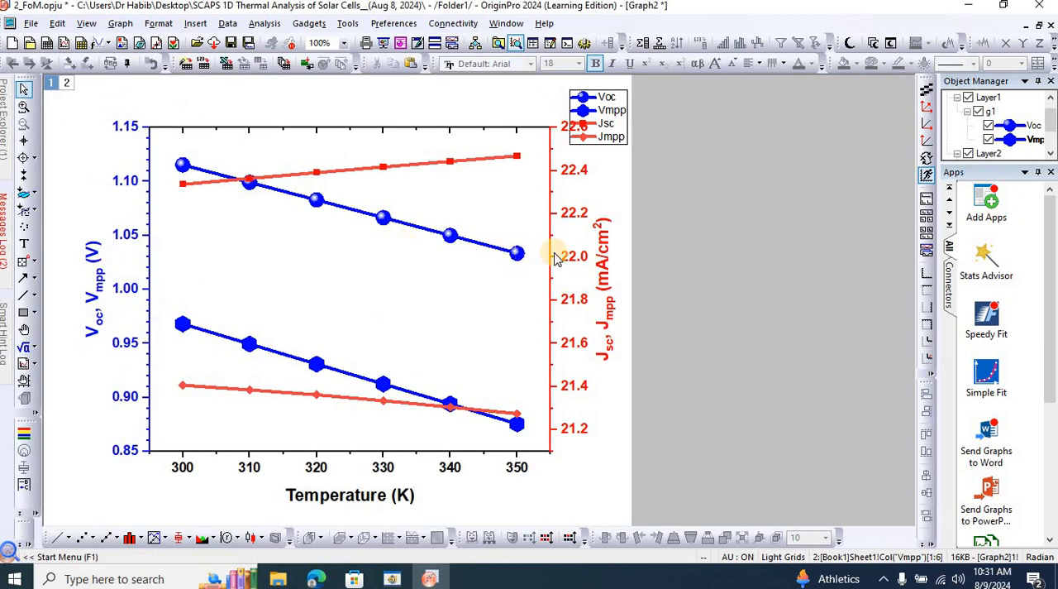
Set the minor tick count of the red current density axis (Layer 2) to 4 and confirm.
{"action": "mouse_move", "coordinate": [557, 252]}
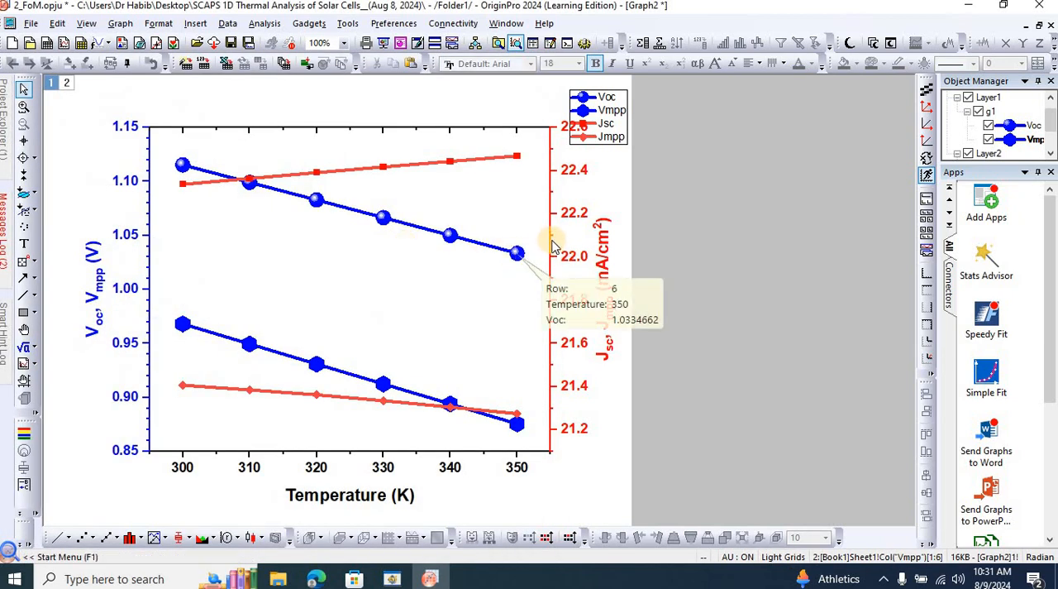
{"action": "double_click", "coordinate": [554, 167]}
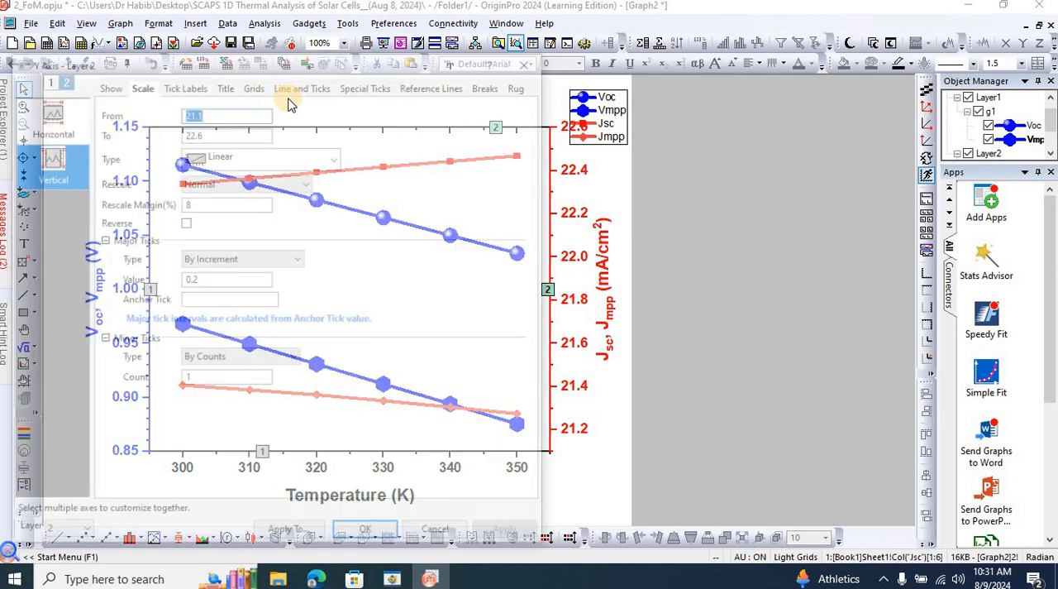
{"action": "left_click", "coordinate": [185, 379]}
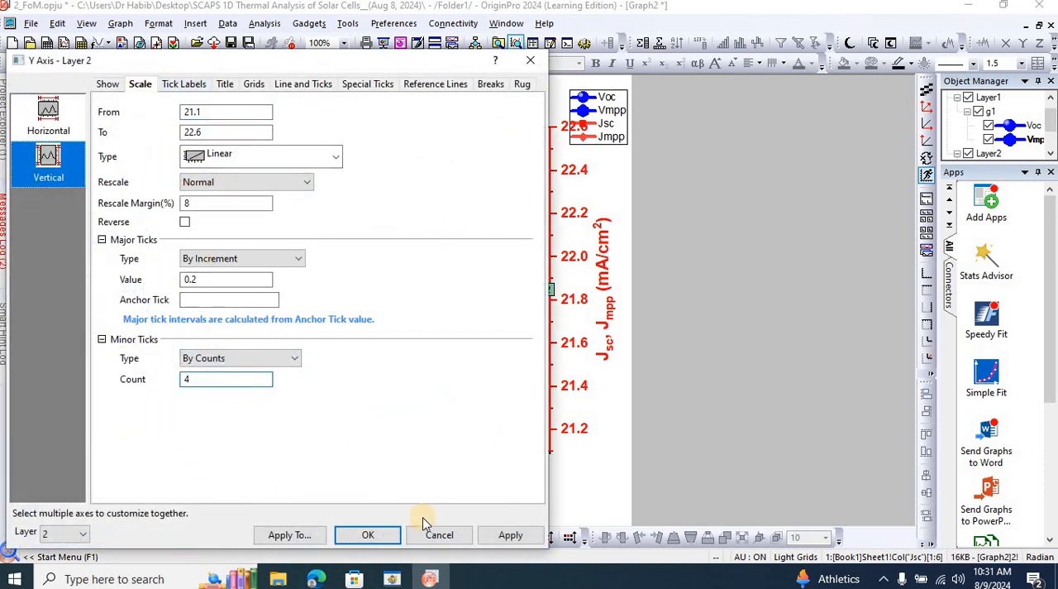
{"action": "left_click", "coordinate": [501, 536]}
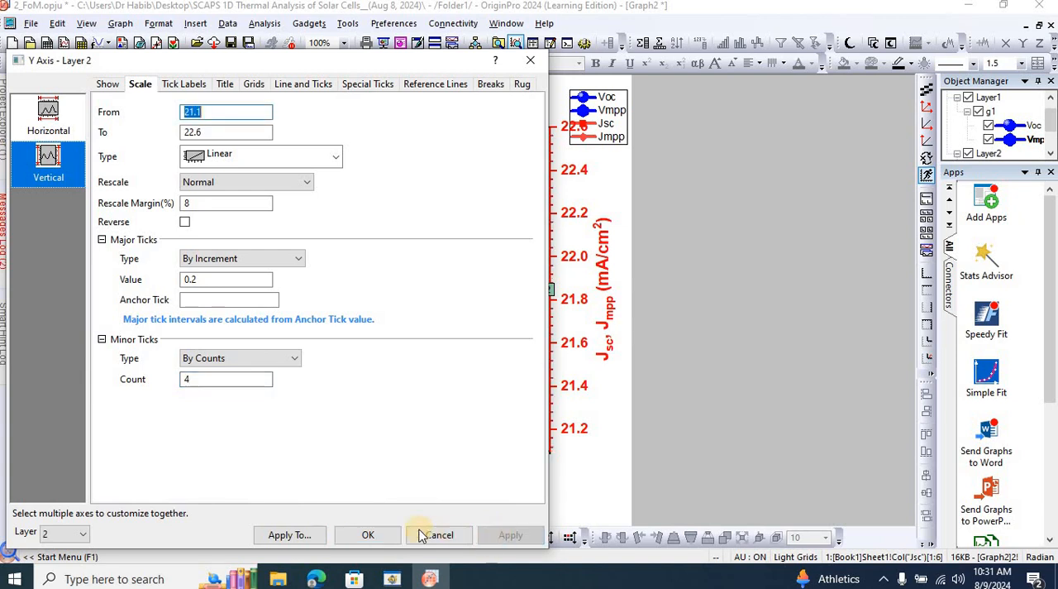
{"action": "left_click", "coordinate": [390, 535]}
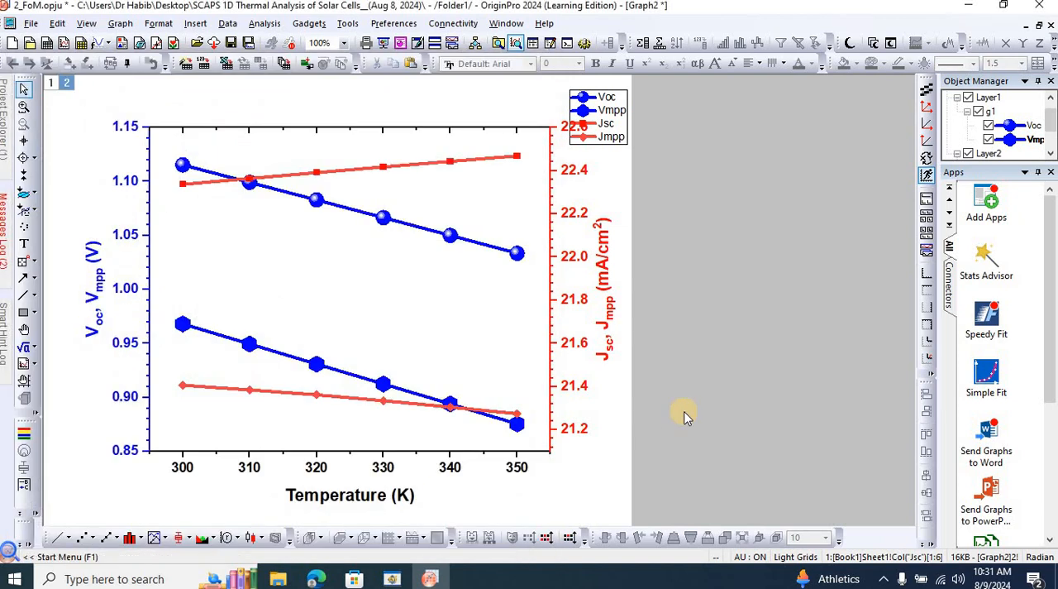
Set the symbol size of the Jsc curve to 18 points and apply it.
{"action": "double_click", "coordinate": [397, 169]}
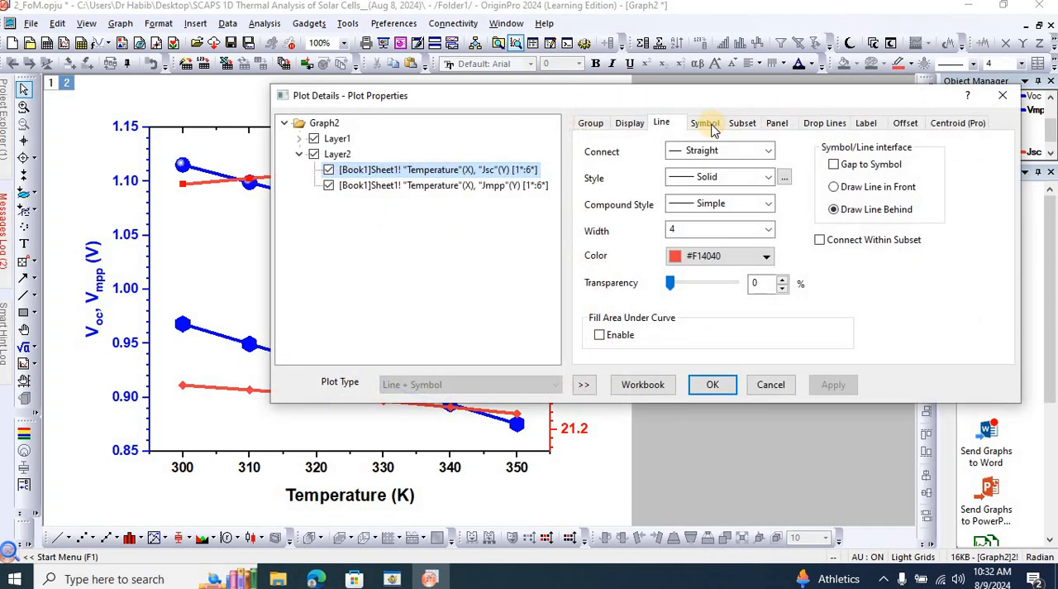
{"action": "left_click", "coordinate": [707, 124]}
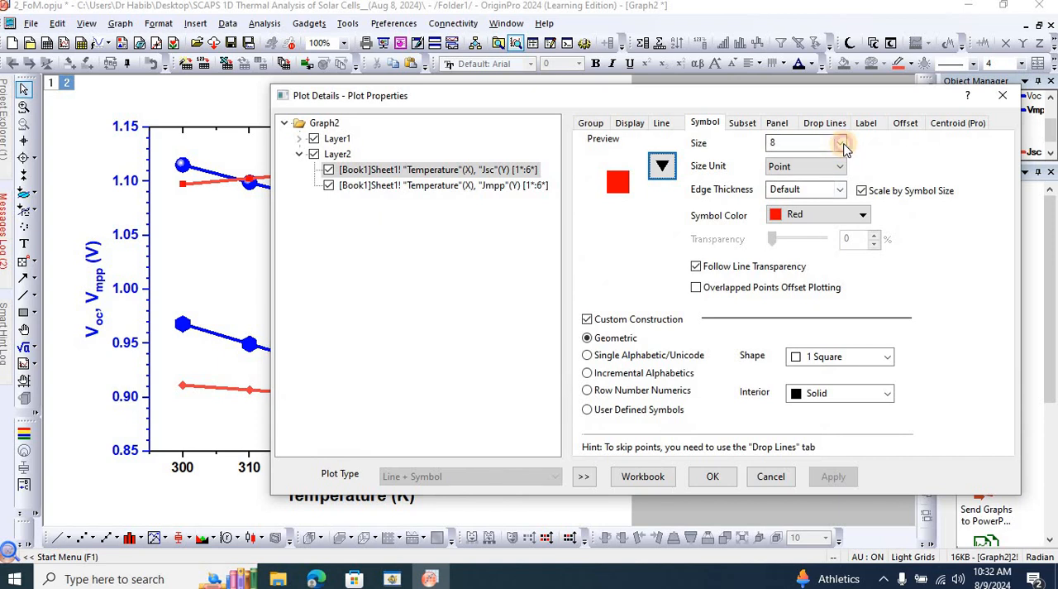
{"action": "left_click", "coordinate": [841, 143]}
{"action": "left_click", "coordinate": [801, 232]}
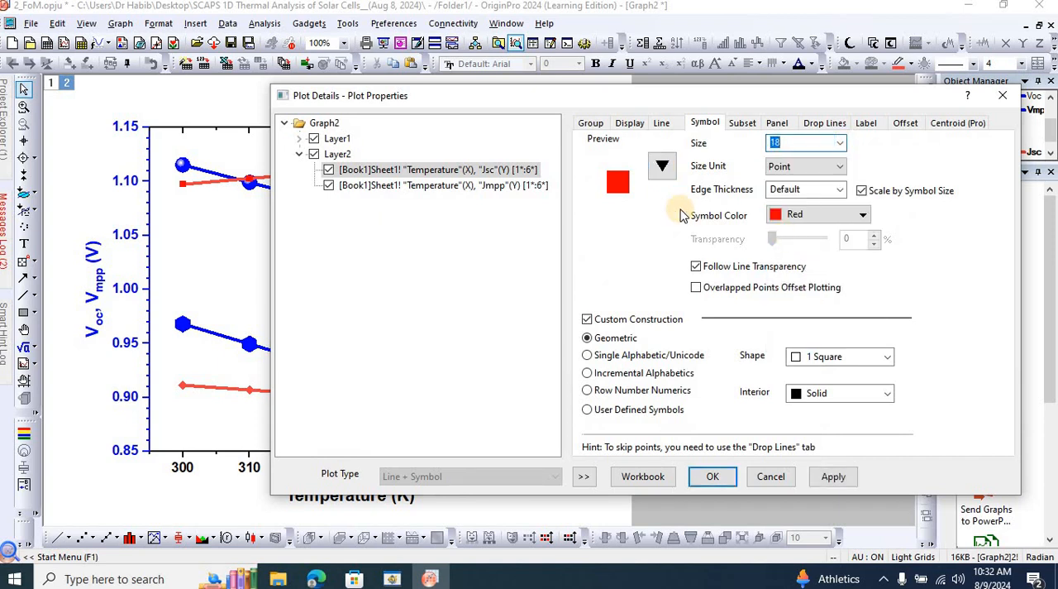
{"action": "left_click", "coordinate": [837, 476]}
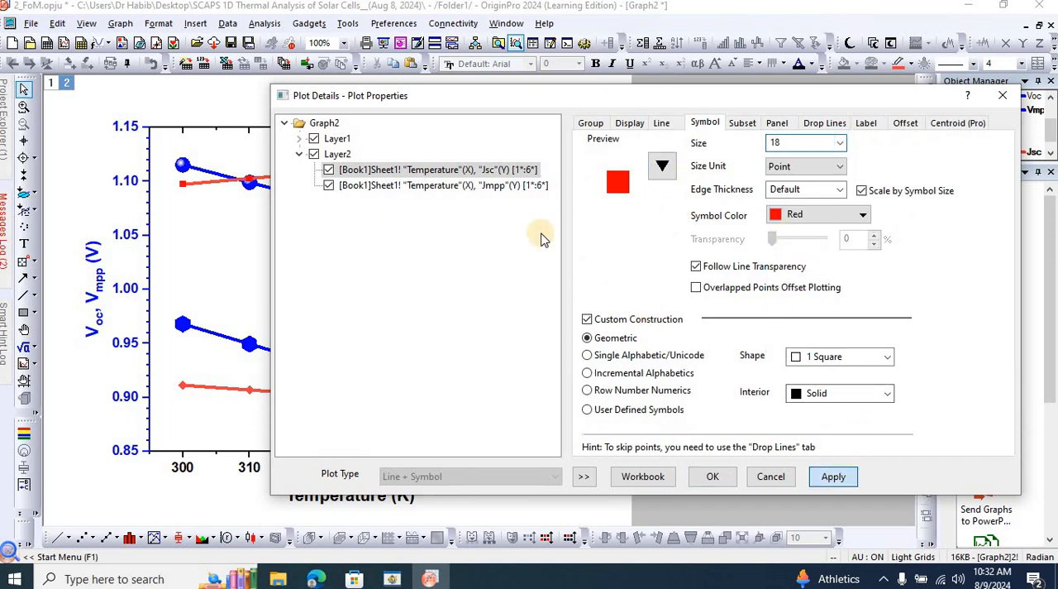
Set the symbol size of the Jmpp curve to 18 points and confirm the plot settings.
{"action": "left_click", "coordinate": [466, 188]}
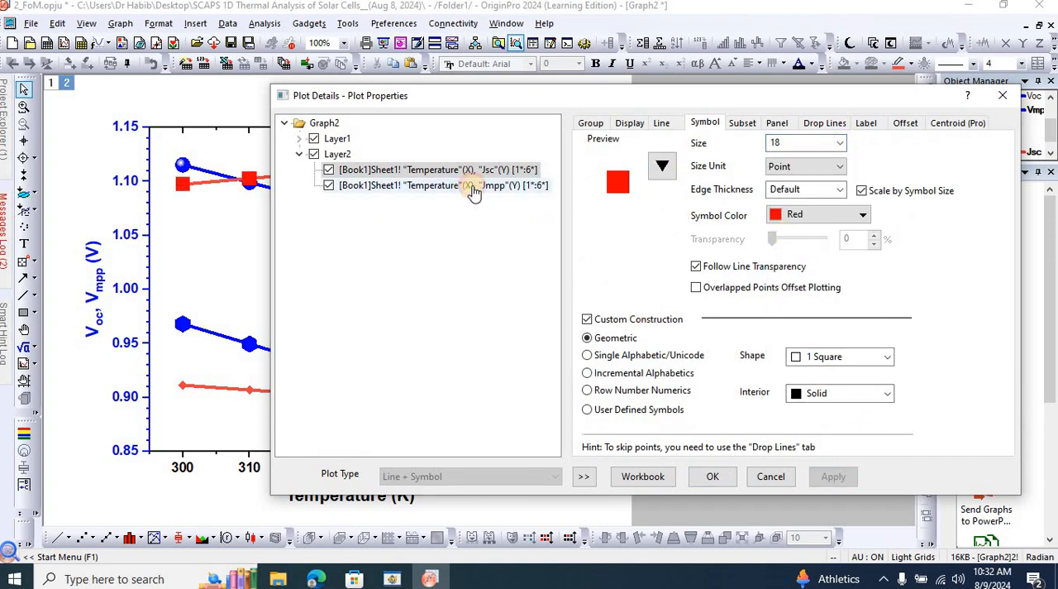
{"action": "left_click", "coordinate": [841, 144]}
{"action": "left_click", "coordinate": [799, 239]}
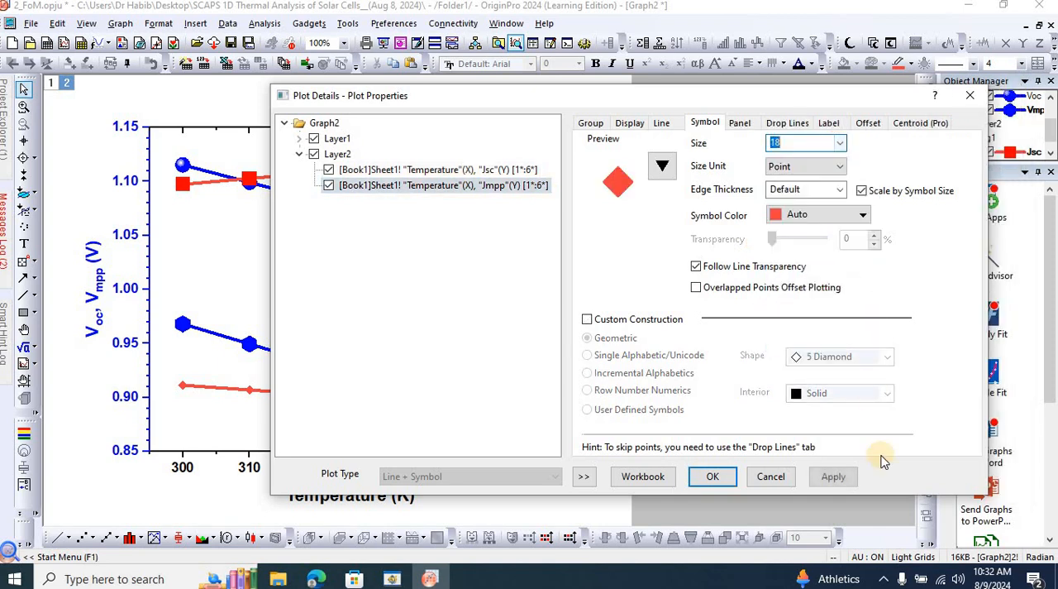
{"action": "left_click", "coordinate": [837, 477]}
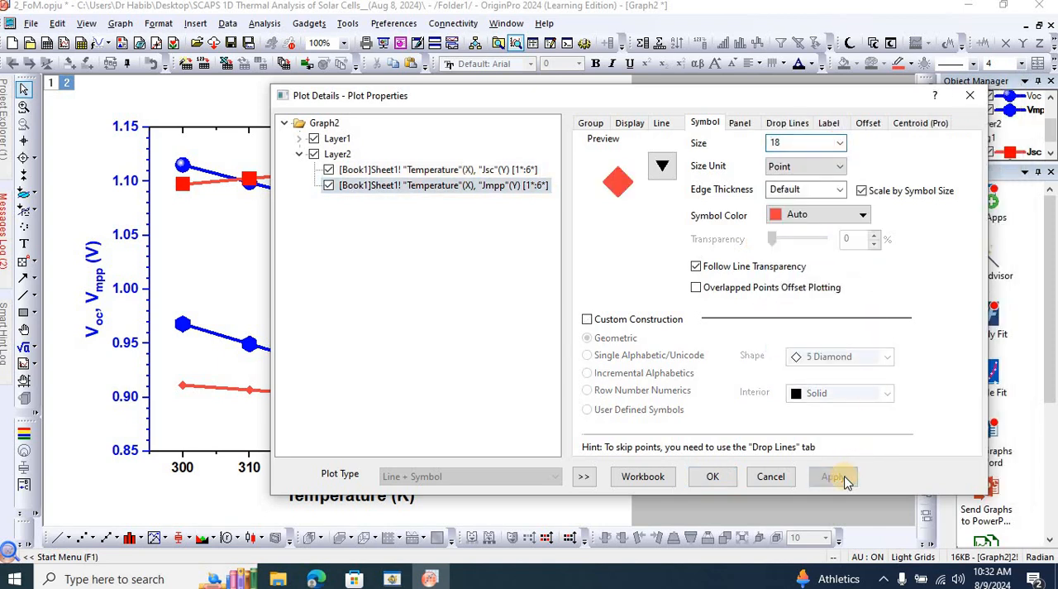
{"action": "left_click", "coordinate": [718, 477]}
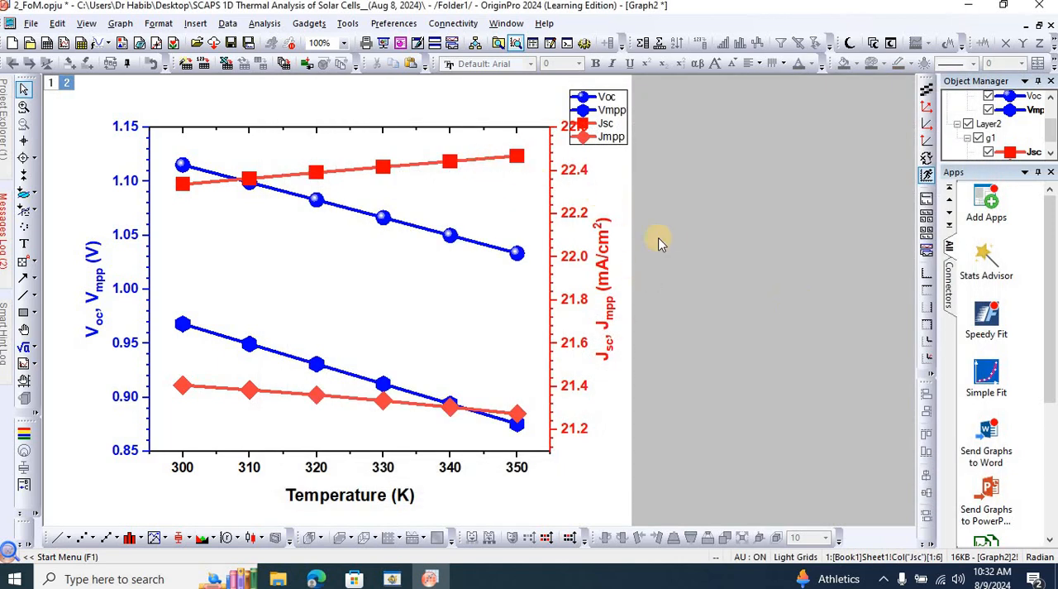
Move the legend to the graph's upper-left corner and replace its first entry's text with Voc, formatting "oc" as subscript.
{"action": "left_click", "coordinate": [621, 97]}
{"action": "left_click_drag", "start_coordinate": [550, 99], "coordinate": [249, 102]}
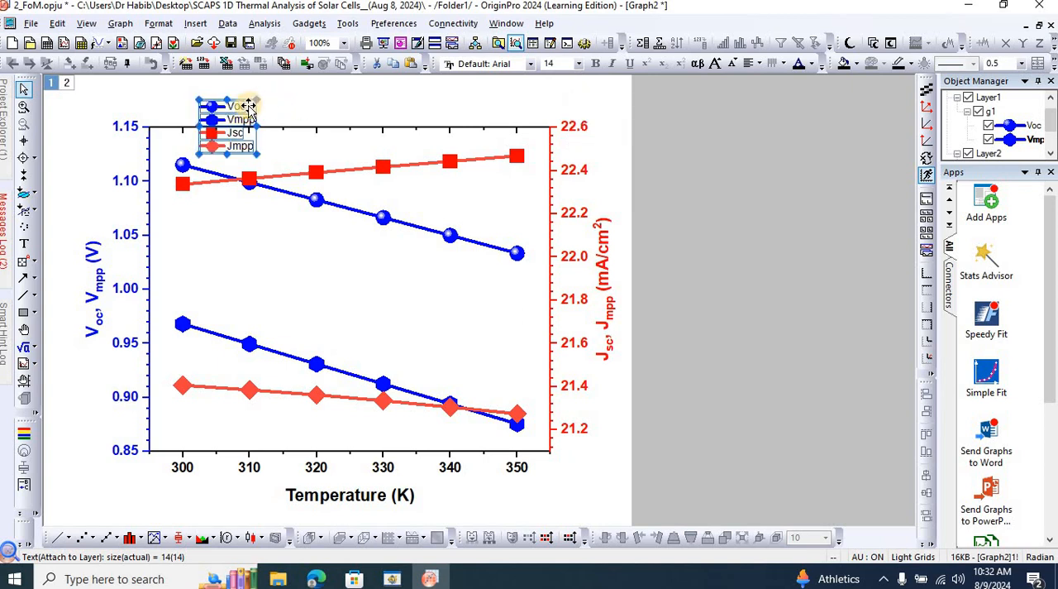
{"action": "double_click", "coordinate": [248, 106]}
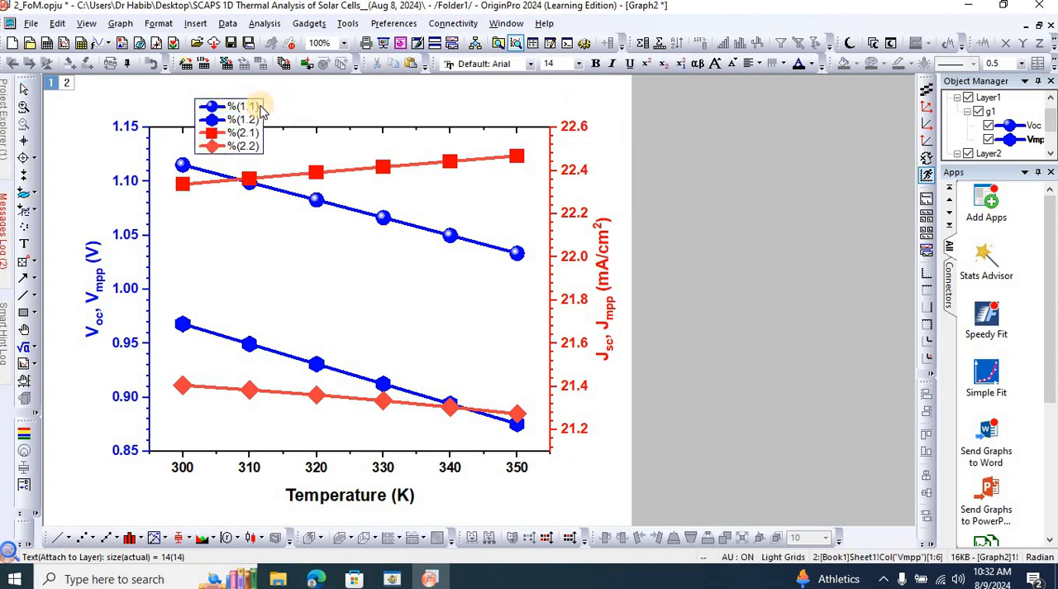
{"action": "left_click_drag", "start_coordinate": [259, 107], "coordinate": [230, 108]}
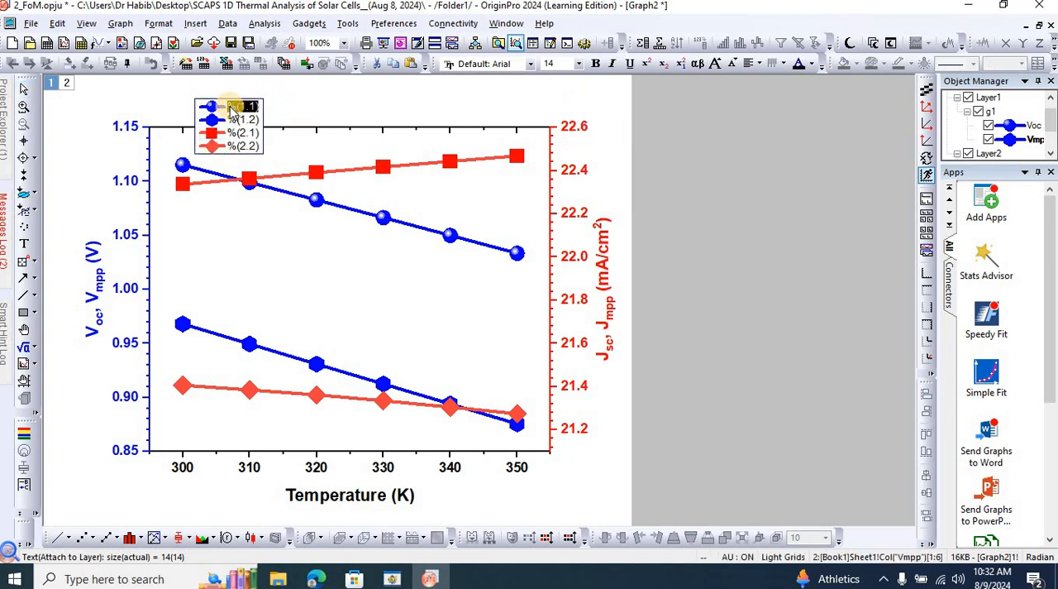
{"action": "left_click", "coordinate": [230, 108]}
{"action": "key", "text": "Delete"}
{"action": "type", "text": "Vov"}
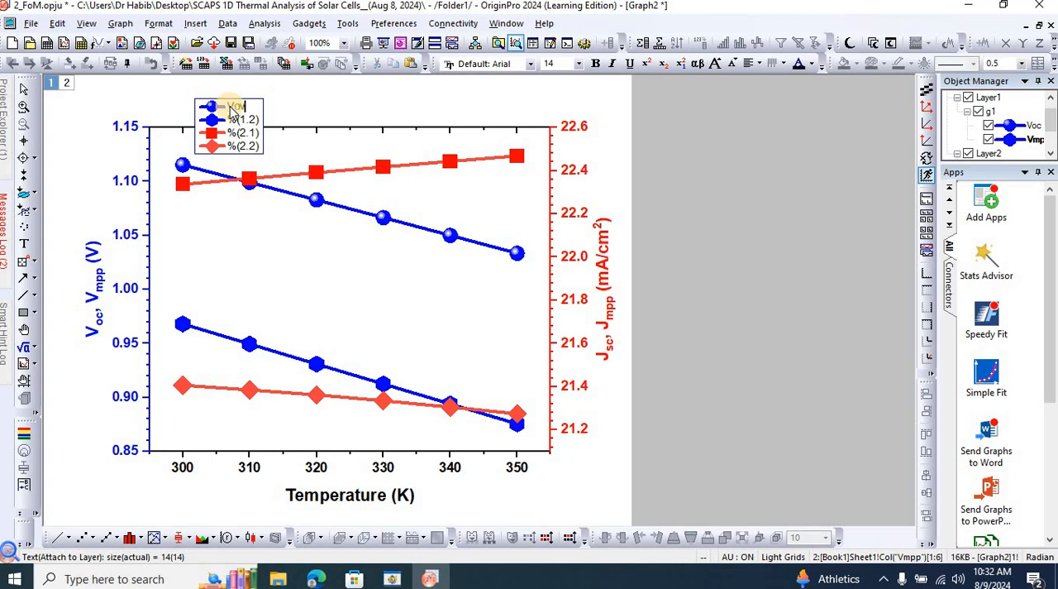
{"action": "left_click_drag", "start_coordinate": [233, 108], "coordinate": [245, 108]}
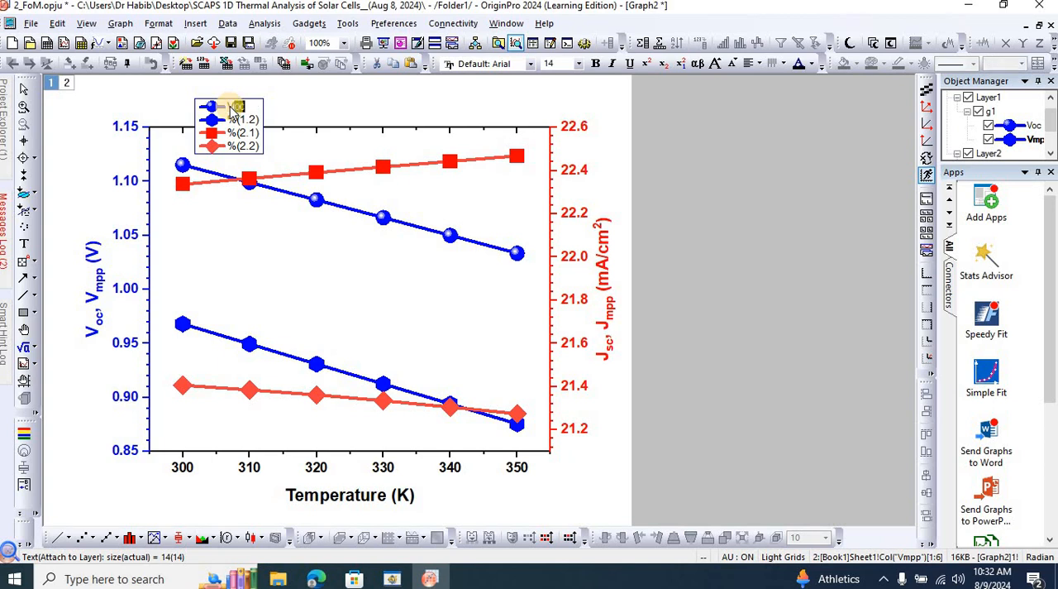
{"action": "left_click", "coordinate": [663, 67]}
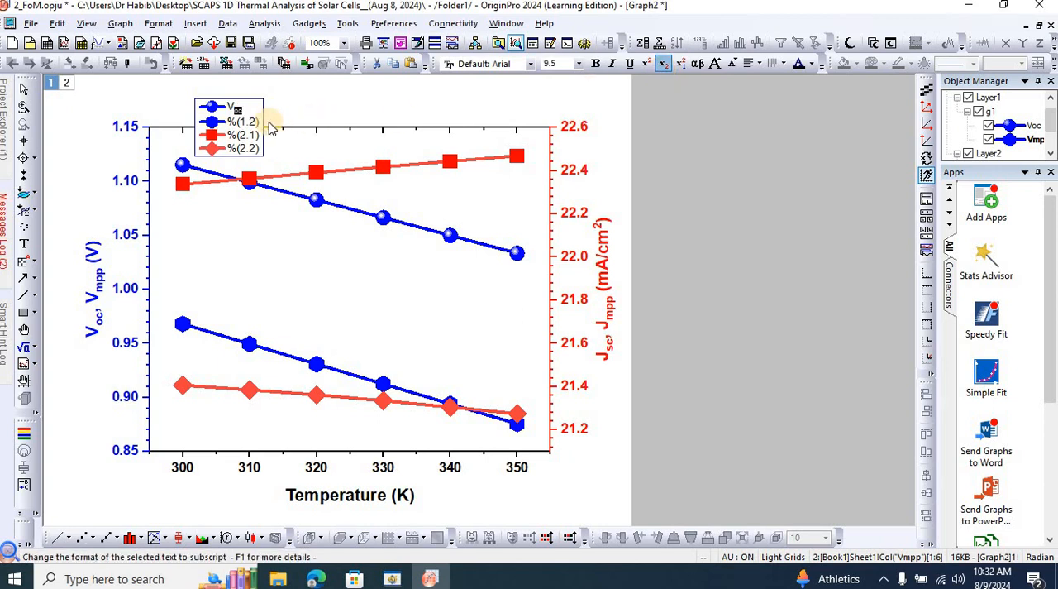
Replace the second legend entry's text with Vmpp, formatting "mpp" as subscript.
{"action": "left_click", "coordinate": [262, 125]}
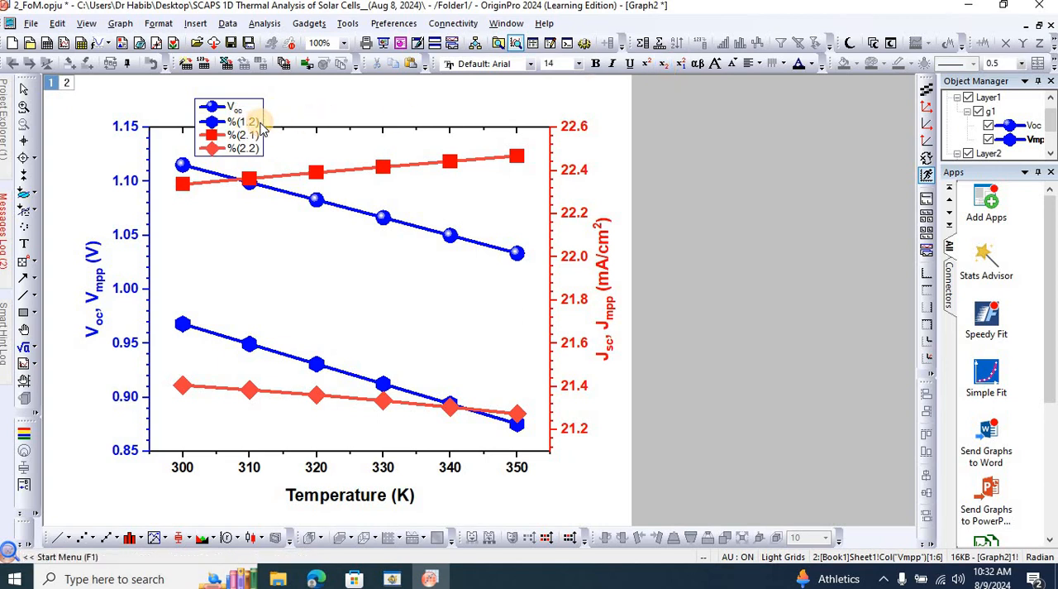
{"action": "key", "text": "BackSpace"}
{"action": "type", "text": "Vmpp"}
{"action": "key", "text": "shift+Left"}
{"action": "key", "text": "shift+Left"}
{"action": "key", "text": "shift+Left"}
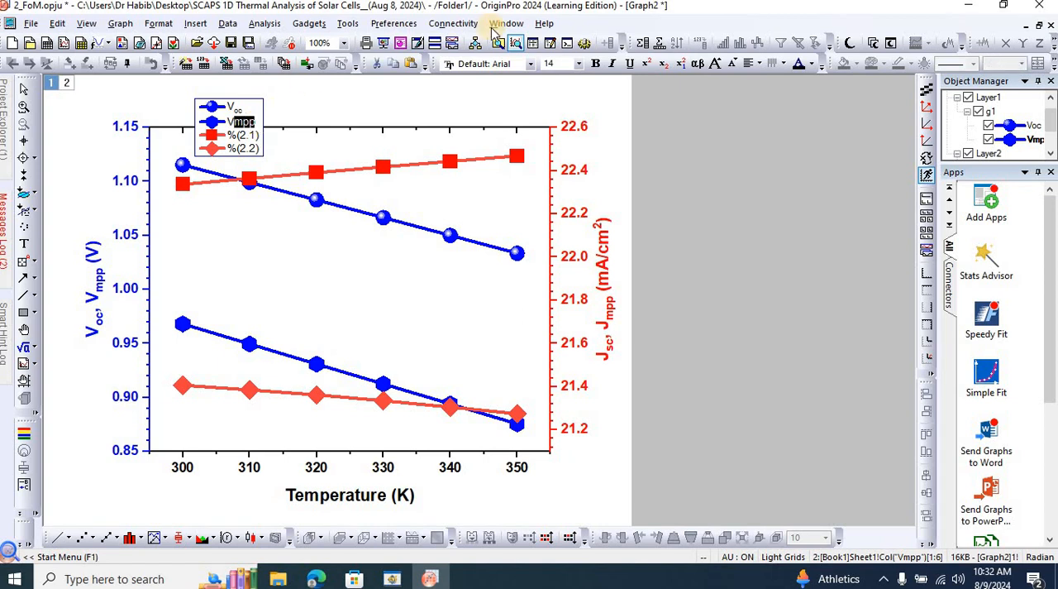
{"action": "left_click", "coordinate": [666, 63]}
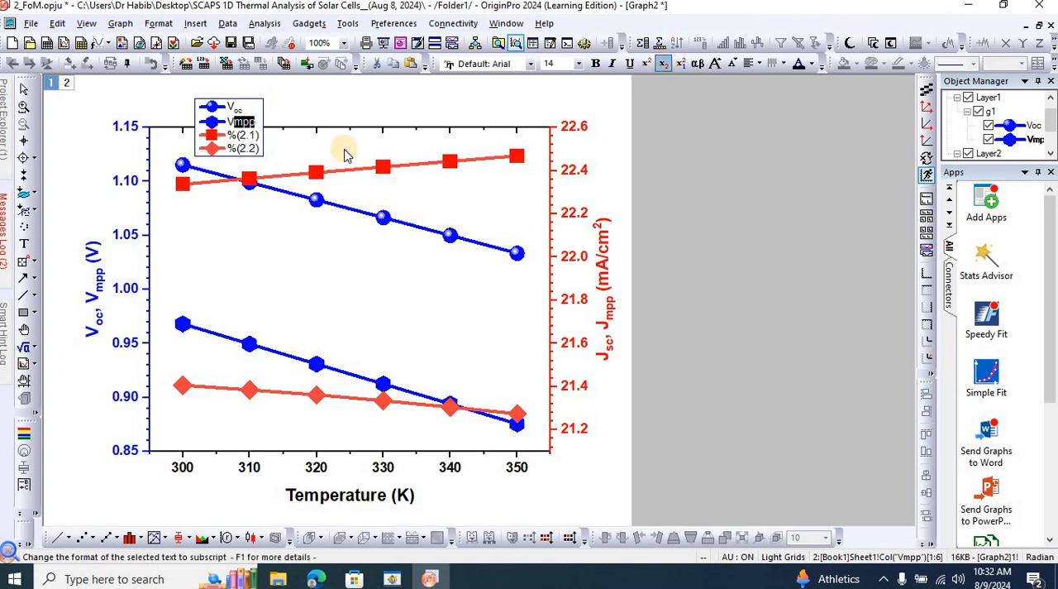
Replace the third legend entry's text with Jsc, formatting "sc" as subscript.
{"action": "left_click", "coordinate": [262, 142]}
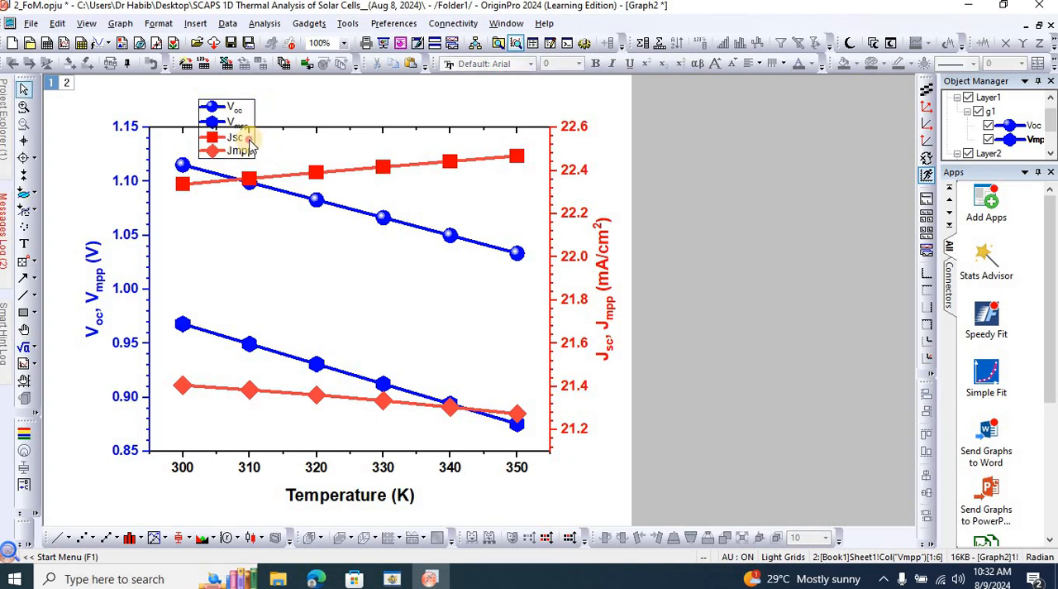
{"action": "left_click", "coordinate": [251, 145]}
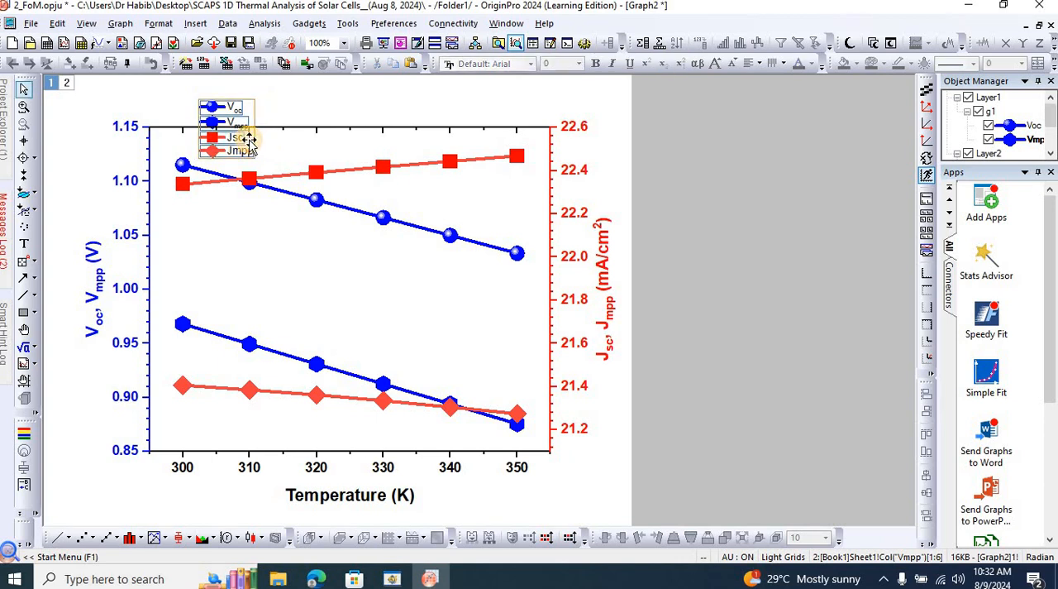
{"action": "left_click", "coordinate": [338, 94]}
{"action": "left_click", "coordinate": [258, 143]}
{"action": "left_click", "coordinate": [261, 142]}
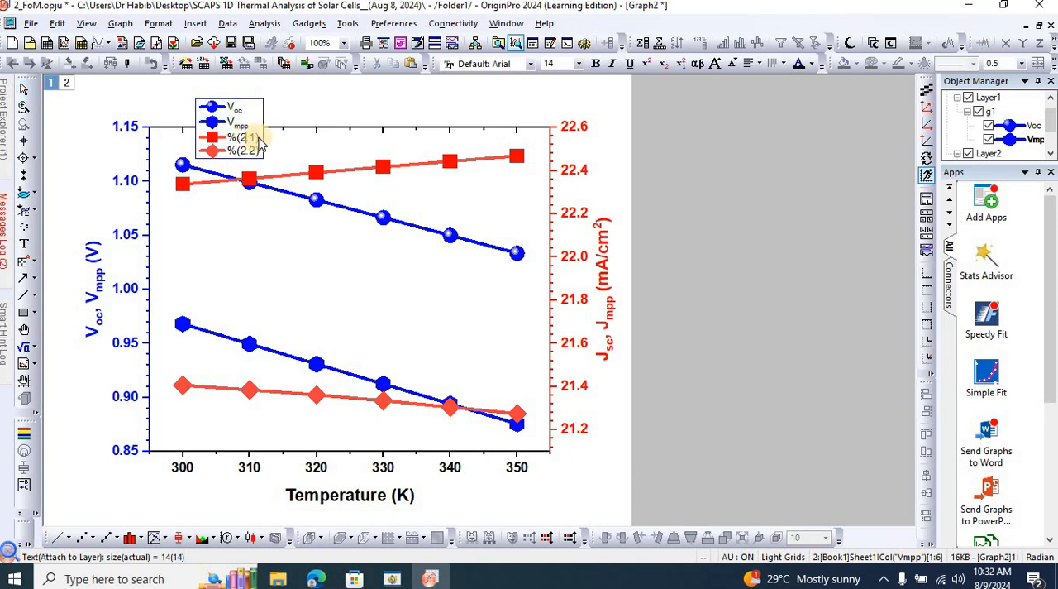
{"action": "left_click_drag", "start_coordinate": [260, 139], "coordinate": [232, 147]}
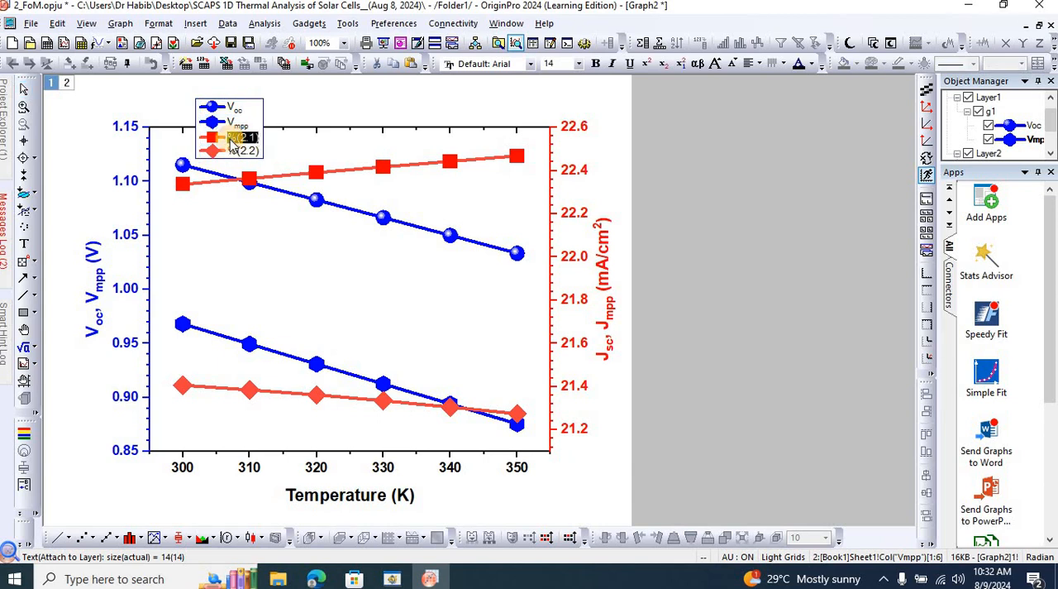
{"action": "key", "text": "Delete"}
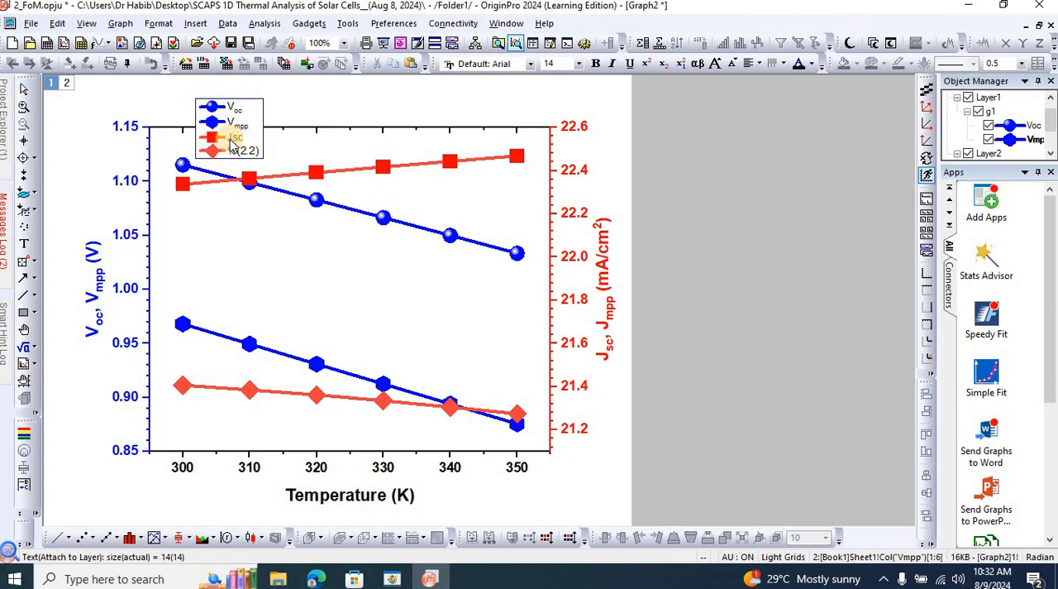
{"action": "key", "text": "shift+Left"}
{"action": "key", "text": "shift+Left"}
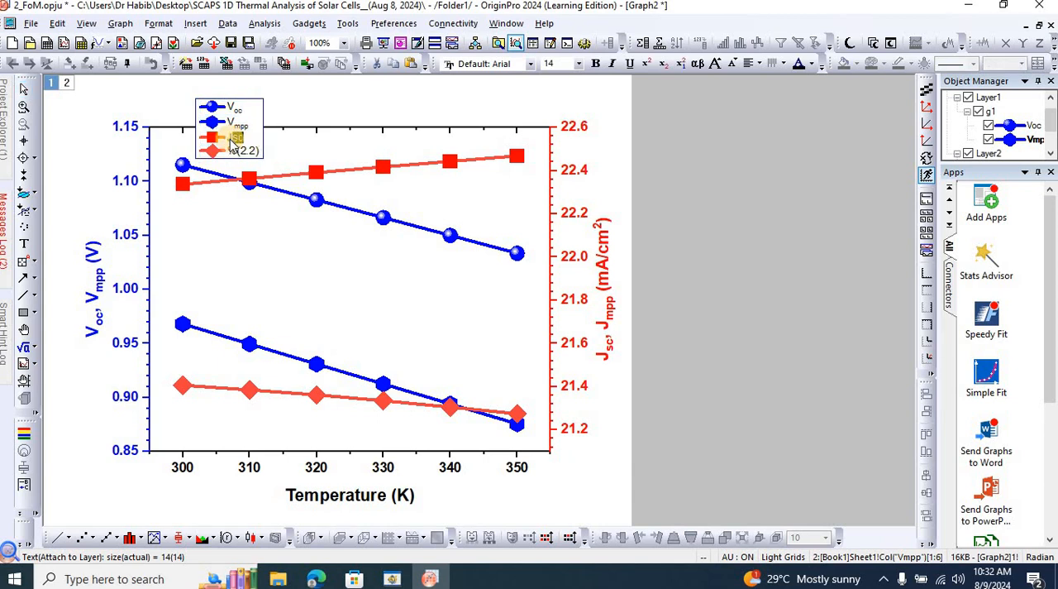
{"action": "left_click", "coordinate": [663, 65]}
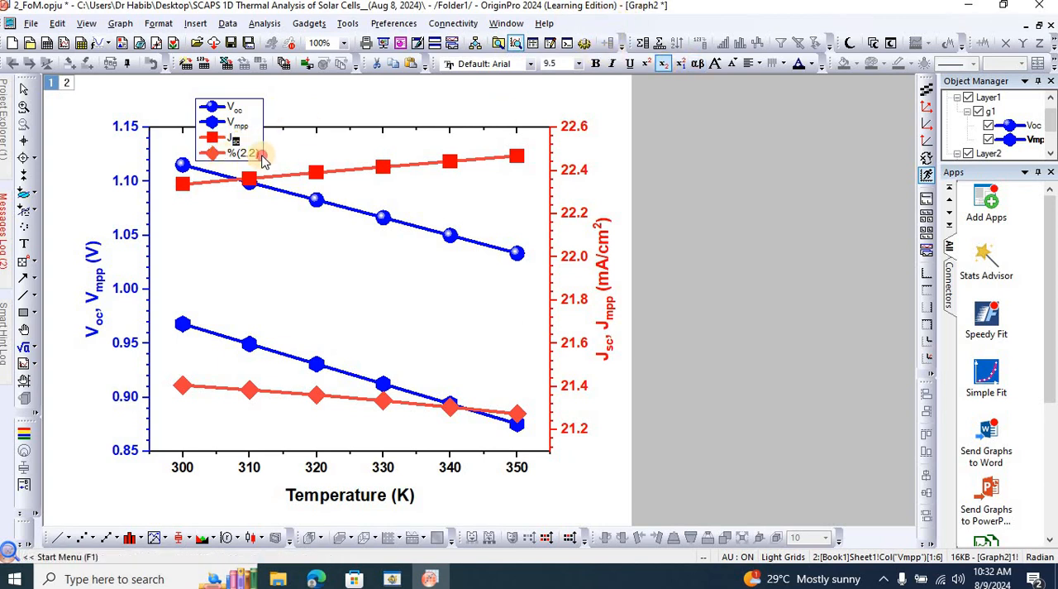
Replace the fourth legend entry's text with Jmpp, formatting "mpp" as subscript.
{"action": "double_click", "coordinate": [263, 155]}
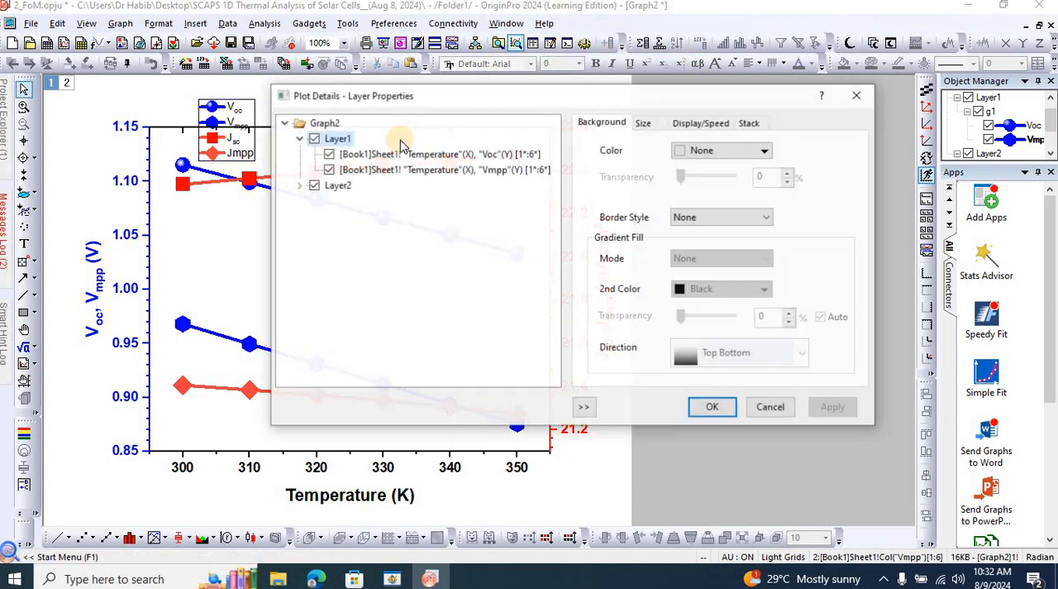
{"action": "left_click", "coordinate": [769, 407]}
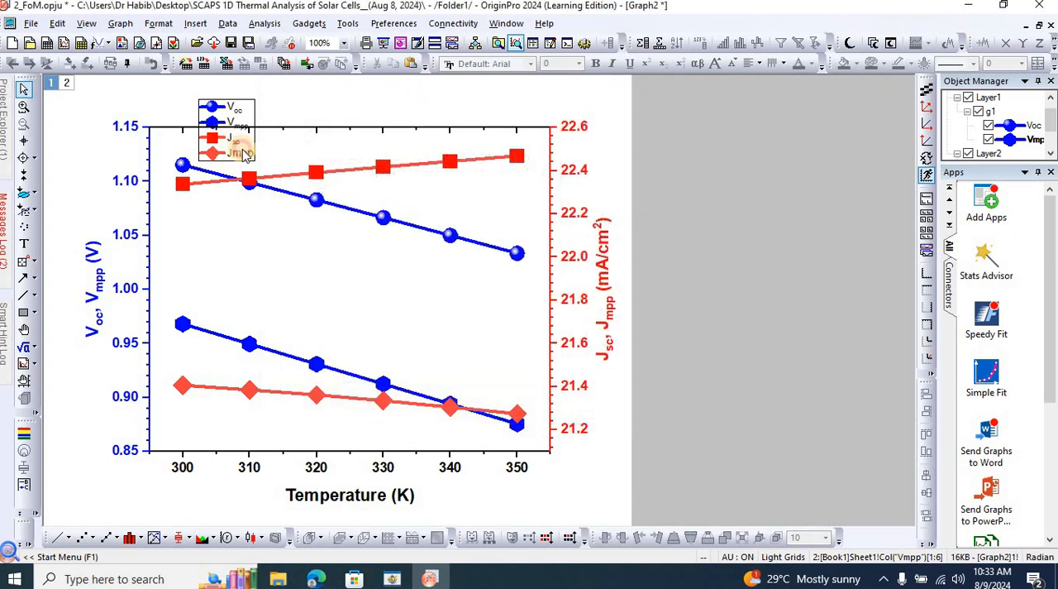
{"action": "double_click", "coordinate": [245, 155]}
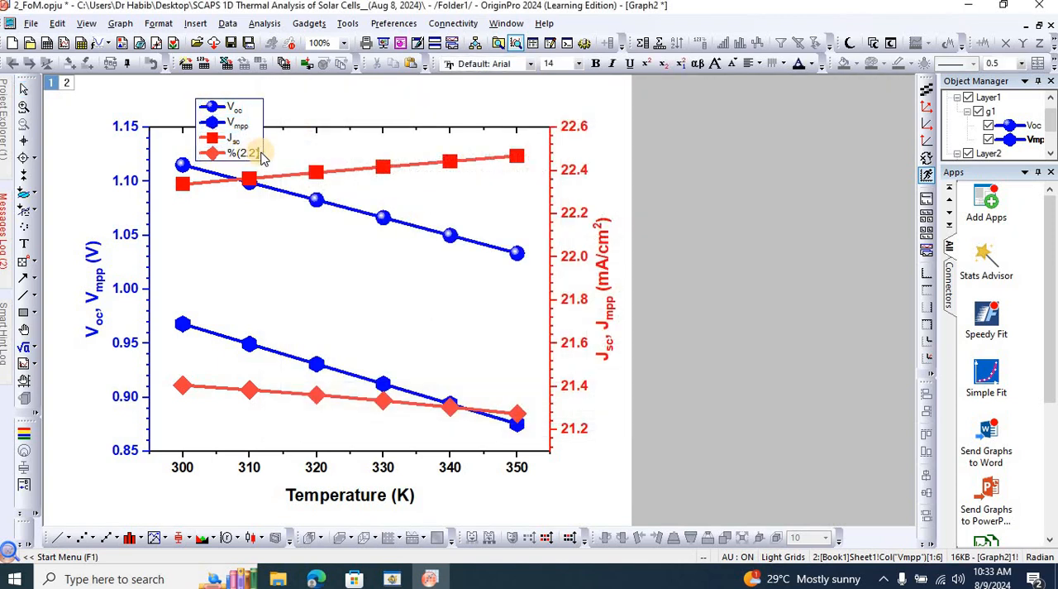
{"action": "key", "text": "BackSpace"}
{"action": "key", "text": "BackSpace"}
{"action": "key", "text": "BackSpace"}
{"action": "key", "text": "BackSpace"}
{"action": "key", "text": "BackSpace"}
{"action": "key", "text": "BackSpace"}
{"action": "type", "text": "Jm"}
{"action": "key", "text": "shift+Left"}
{"action": "key", "text": "shift+Left"}
{"action": "key", "text": "shift+Left"}
{"action": "left_click", "coordinate": [666, 64]}
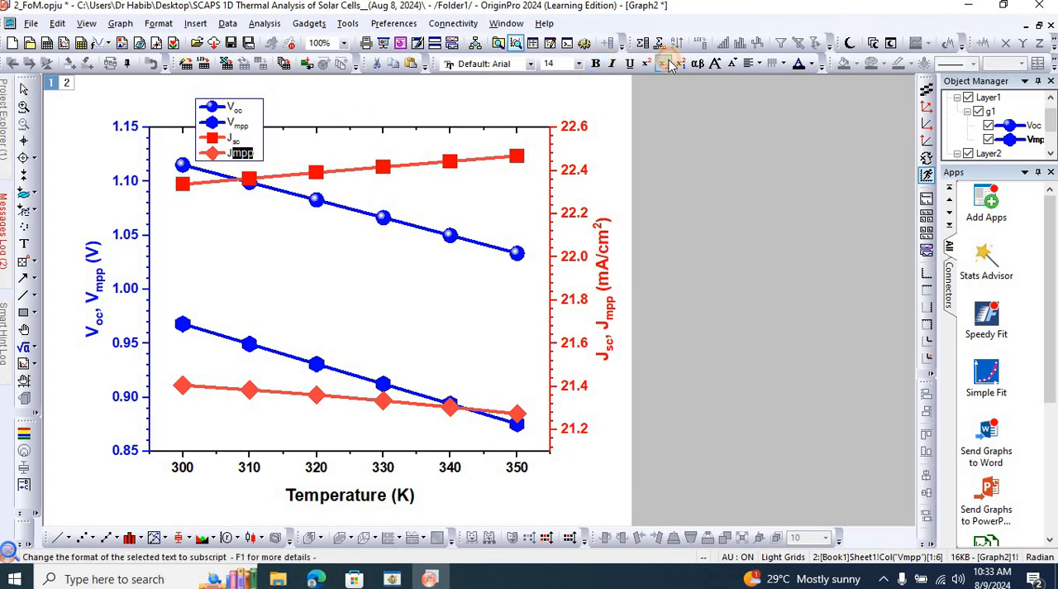
Make all four legend entries bold.
{"action": "key", "text": "ctrl+a"}
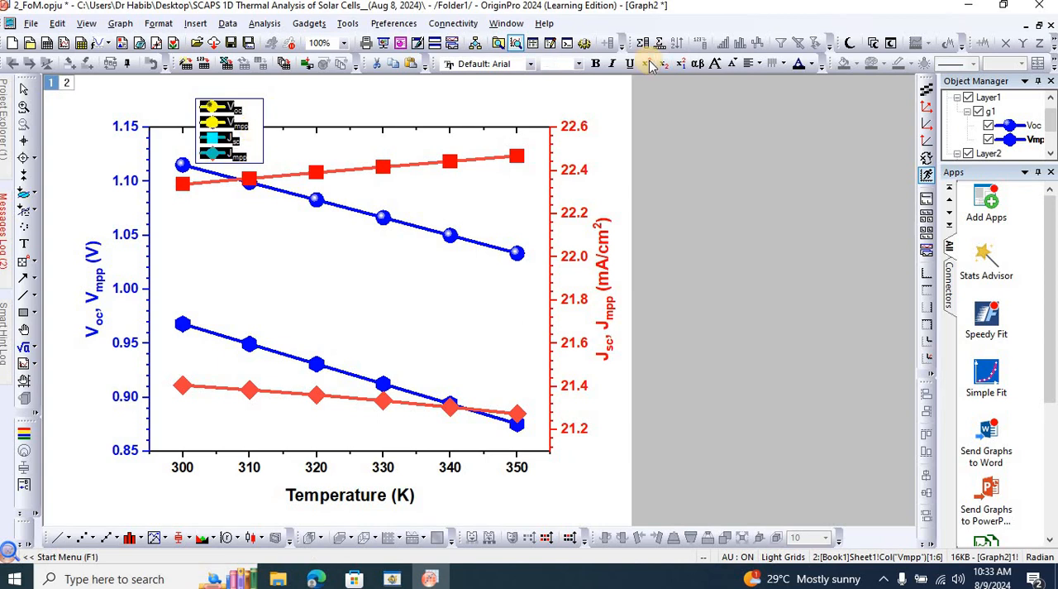
{"action": "left_click", "coordinate": [597, 65]}
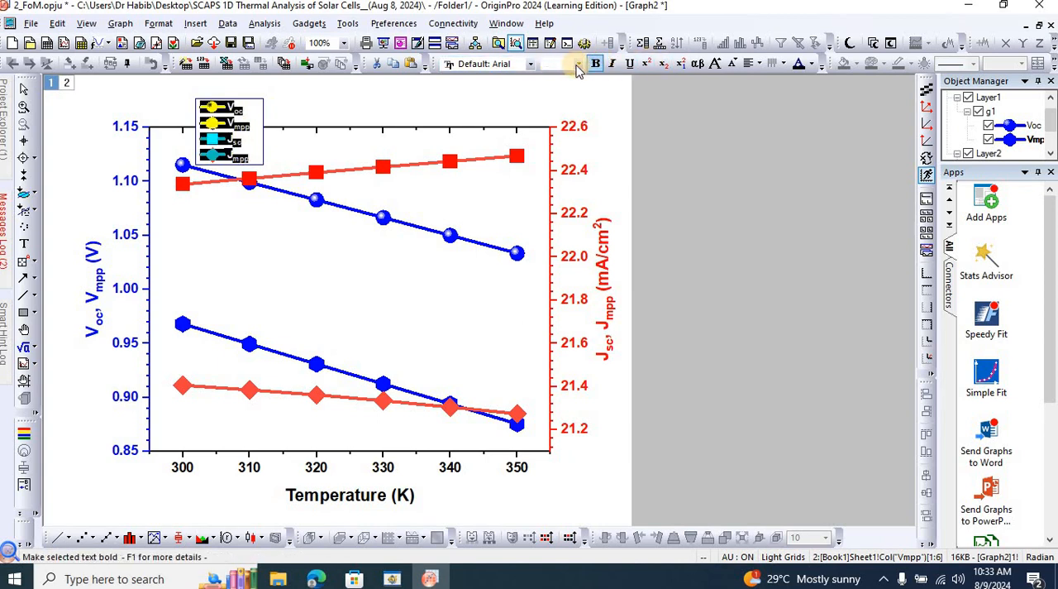
{"action": "left_click", "coordinate": [673, 171]}
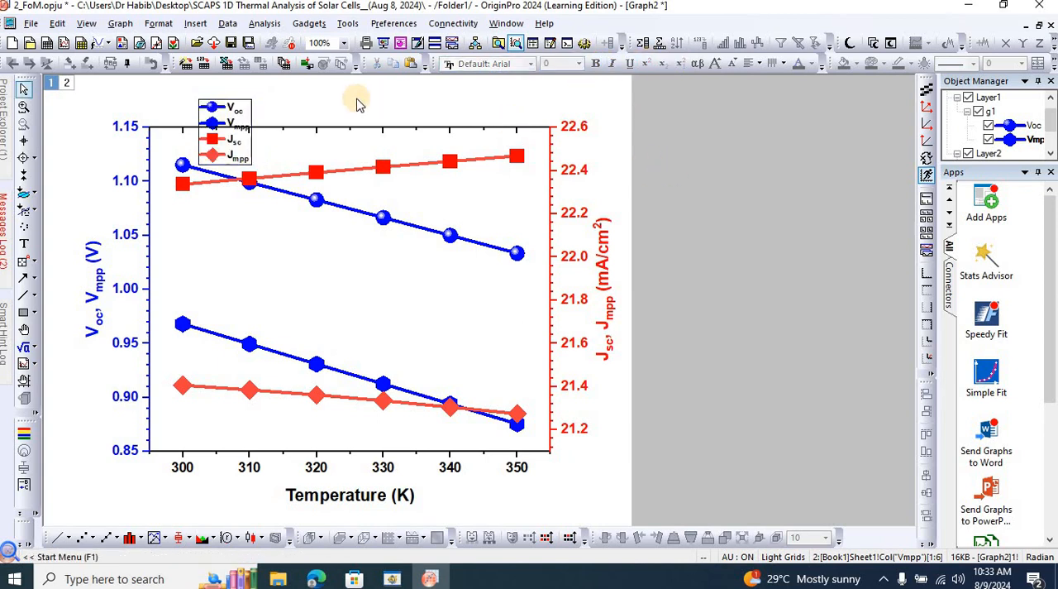
Move the legend beside the voltage axis, into the gap between the Voc and Vmpp curves, and save the project.
{"action": "left_click", "coordinate": [245, 106]}
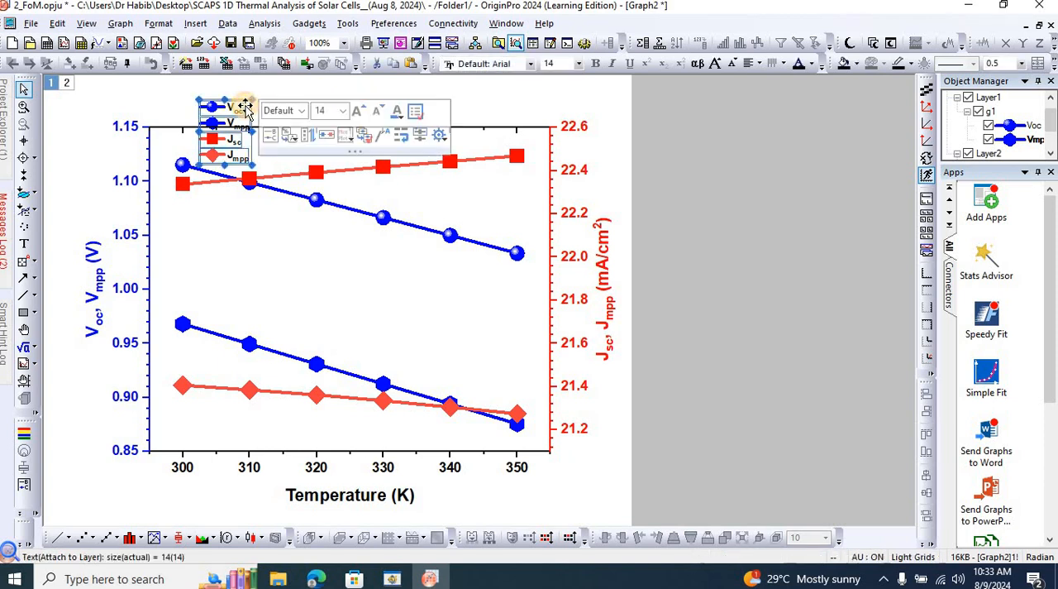
{"action": "left_click_drag", "start_coordinate": [245, 106], "coordinate": [200, 229]}
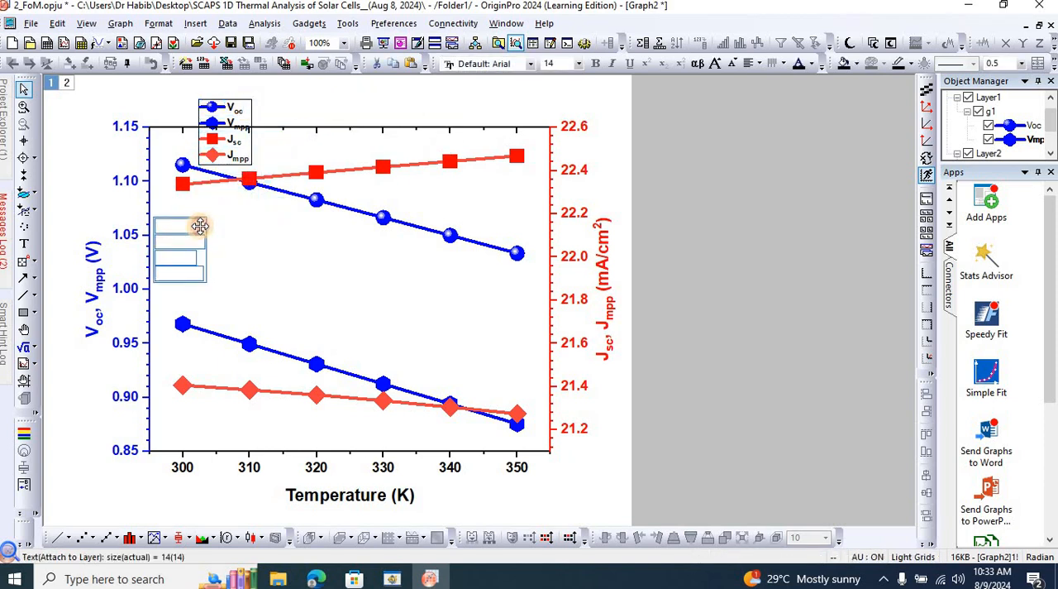
{"action": "left_click", "coordinate": [718, 271]}
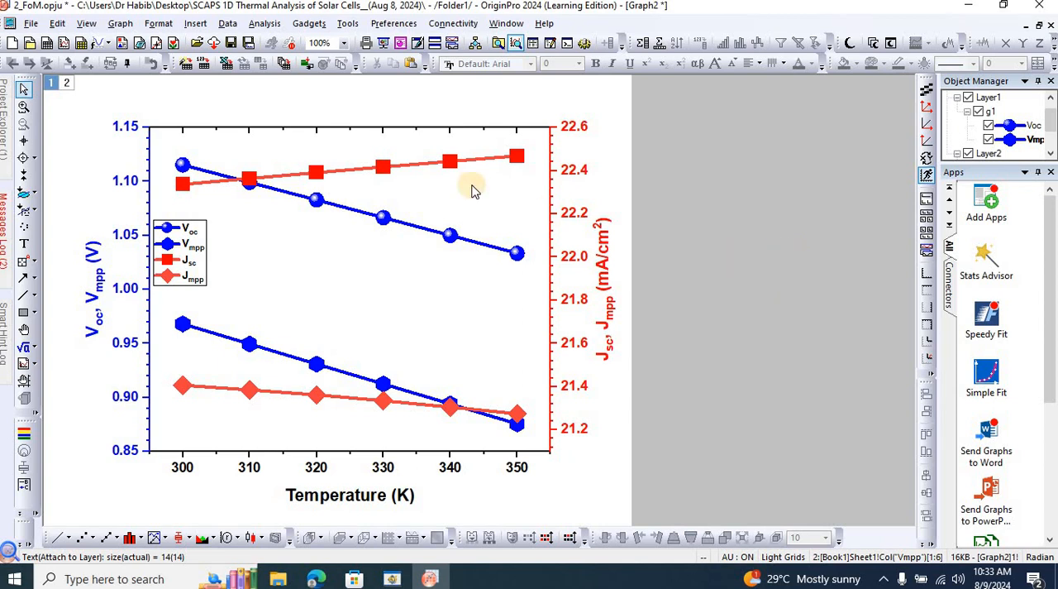
{"action": "key", "text": "ctrl+s"}
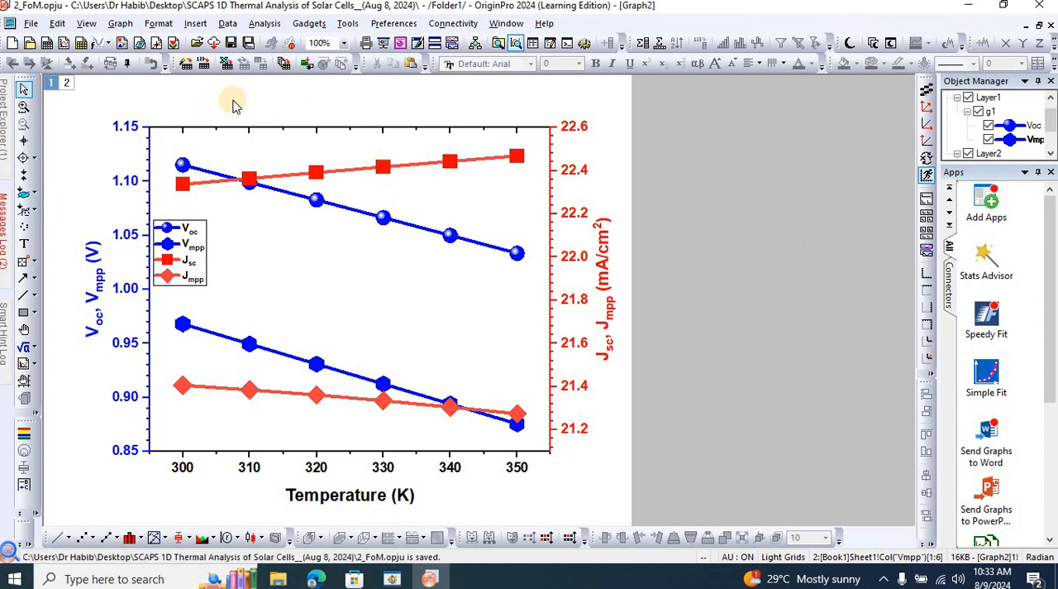
Export the graph as a 600 DPI PNG named "3_Voc, Vmpp, Jsc, Jmpp vs Temp." in the project folder.
{"action": "left_click", "coordinate": [30, 24]}
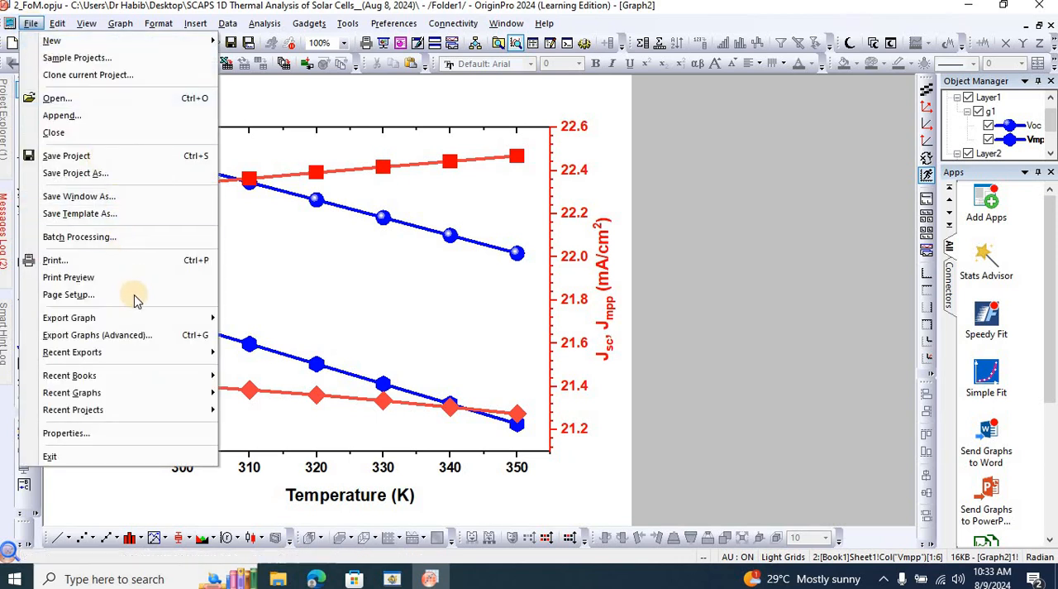
{"action": "mouse_move", "coordinate": [166, 318]}
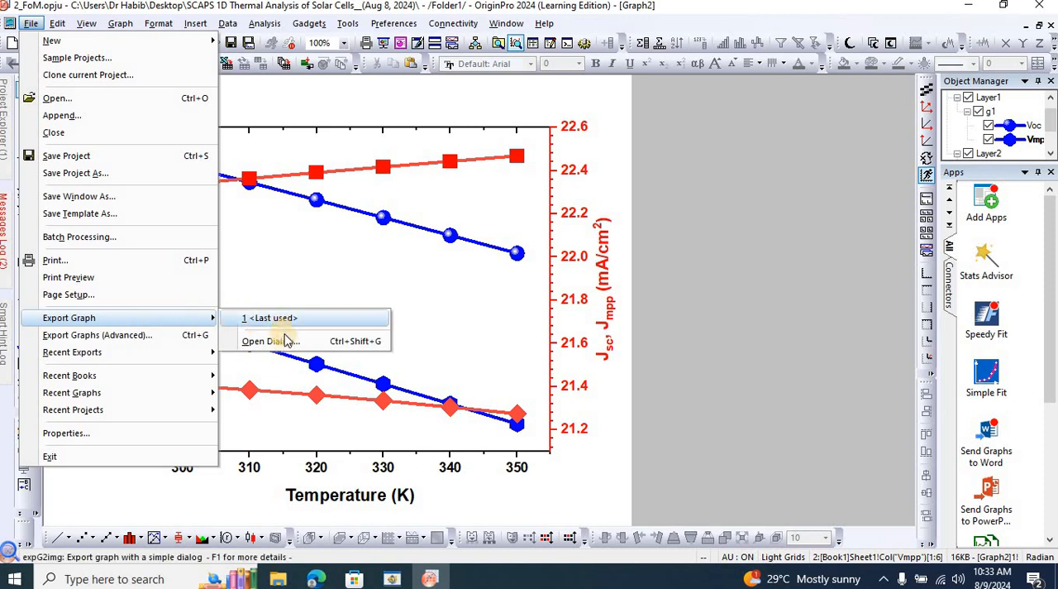
{"action": "left_click", "coordinate": [286, 341]}
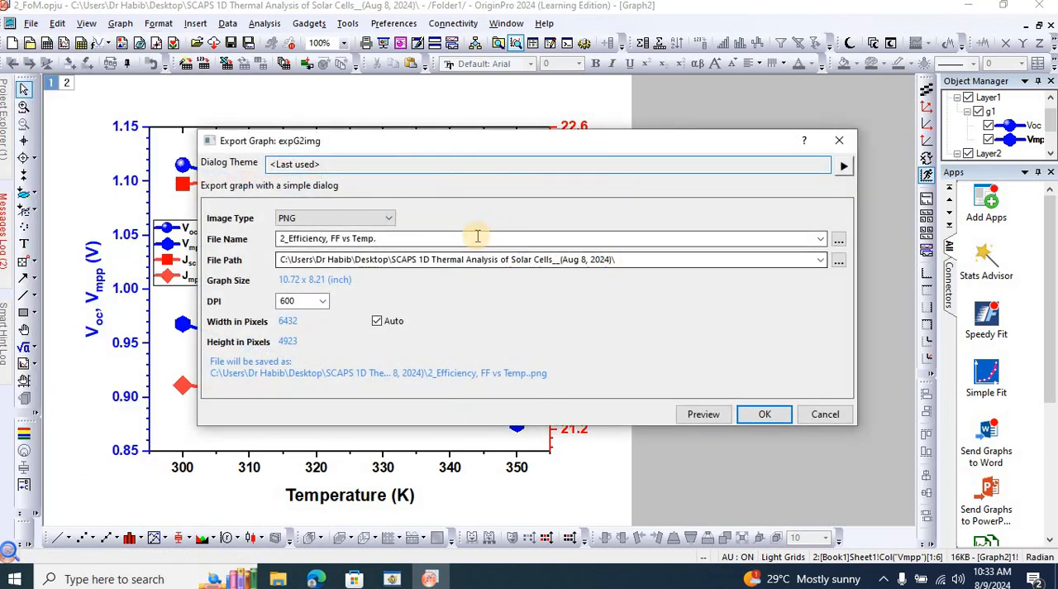
{"action": "left_click", "coordinate": [467, 237]}
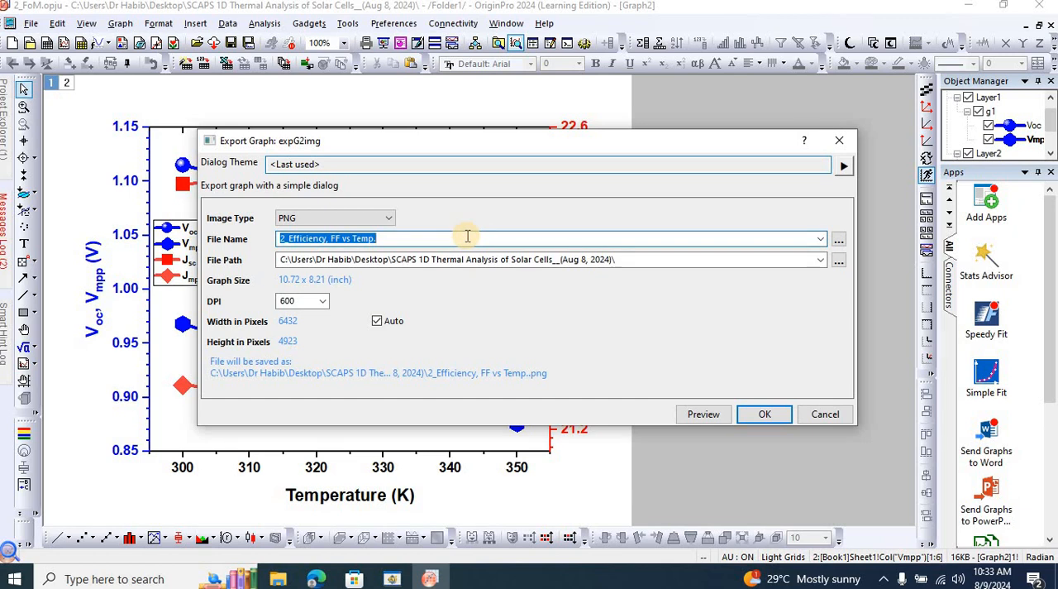
{"action": "type", "text": "3_"}
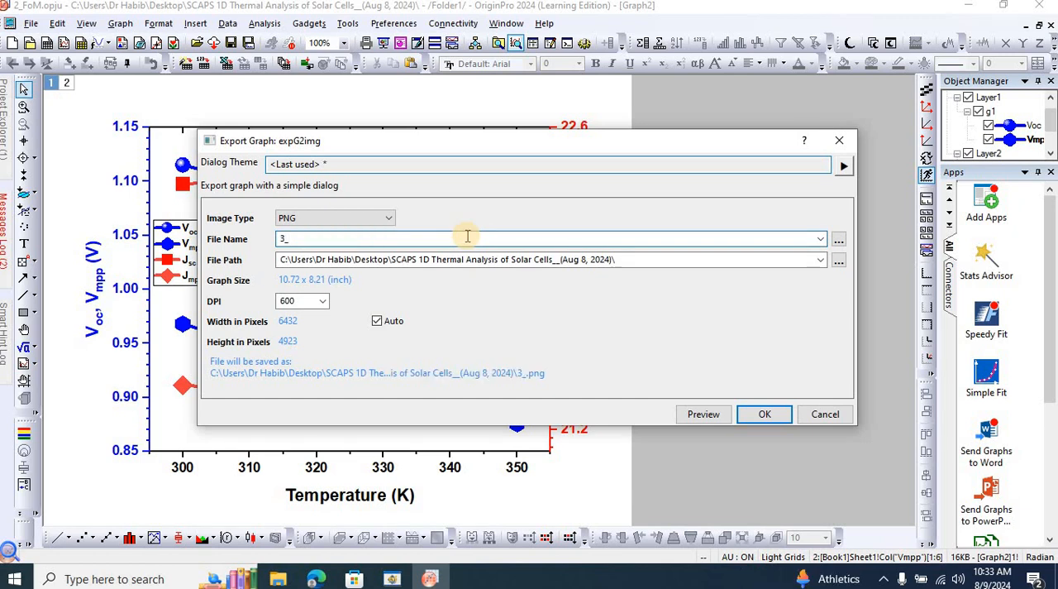
{"action": "type", "text": "Voc, Vmpp, Jsc, Jmpp vs T"}
{"action": "type", "text": "emp."}
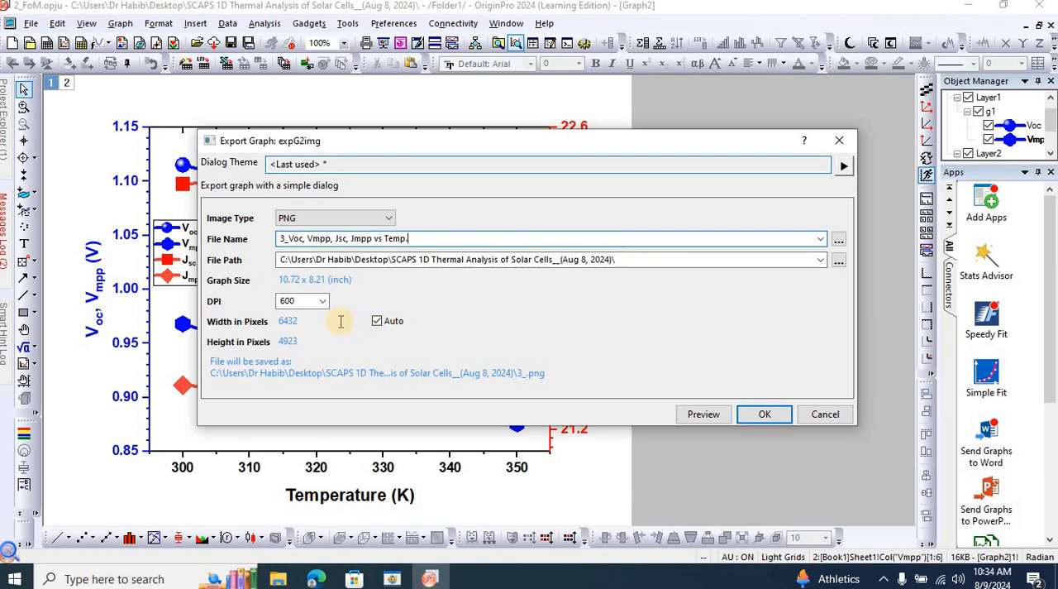
{"action": "left_click", "coordinate": [766, 413]}
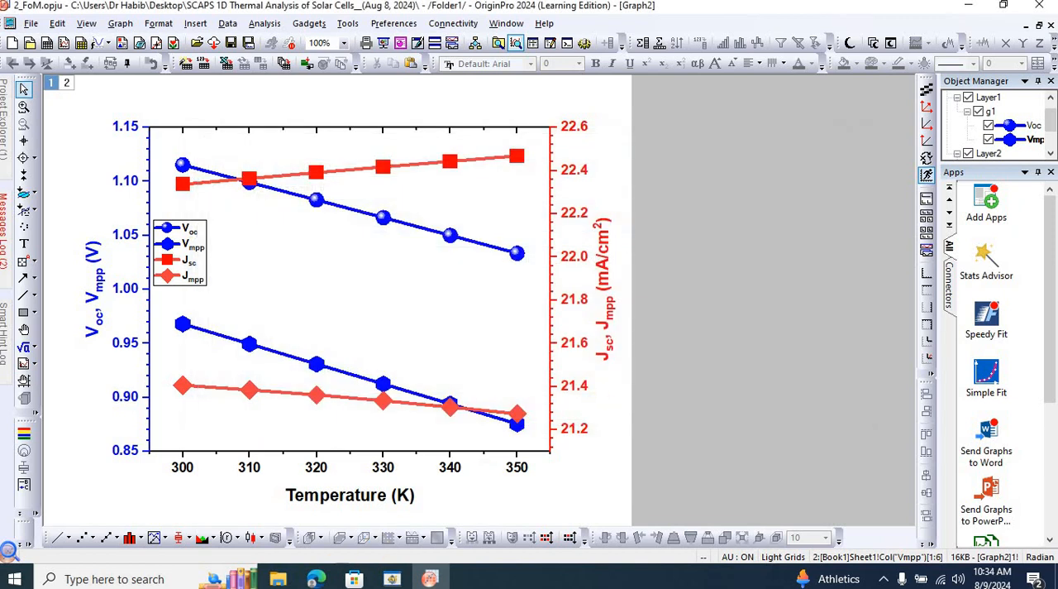
Switch to File Explorer and show the project folder to check the exported graph image.
{"action": "left_click", "coordinate": [279, 579]}
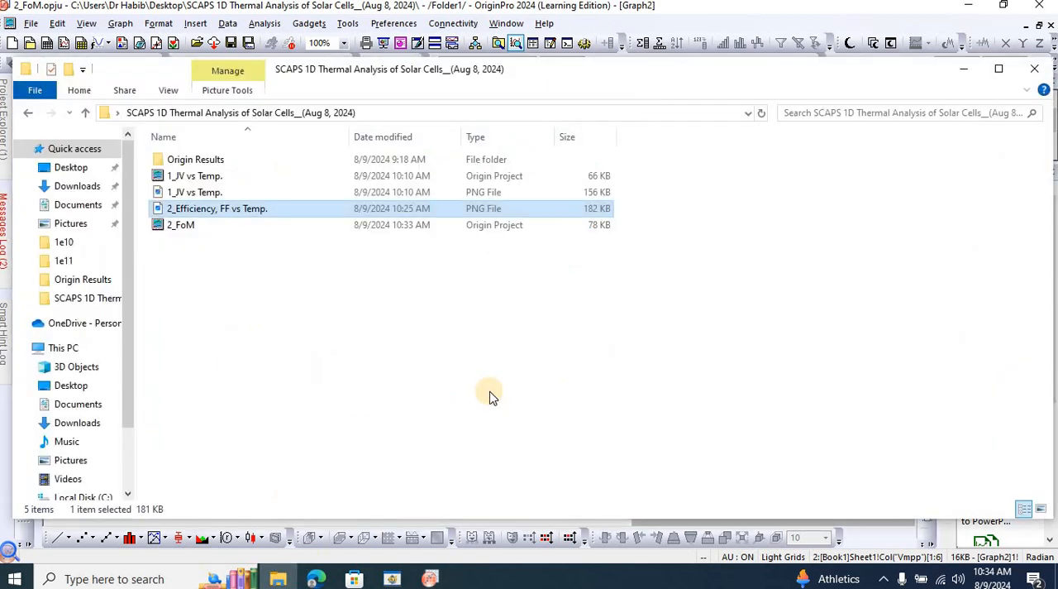
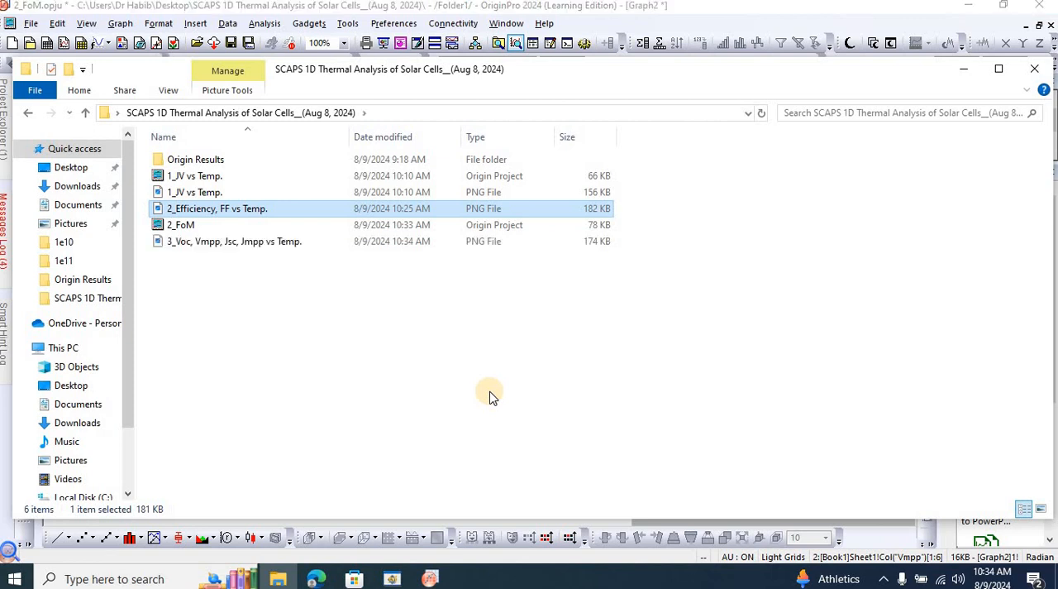
Open the exported image "3_Voc, Vmpp, Jsc, Jmpp vs Temp." and enlarge the viewer to full screen to inspect it.
{"action": "left_click", "coordinate": [259, 276]}
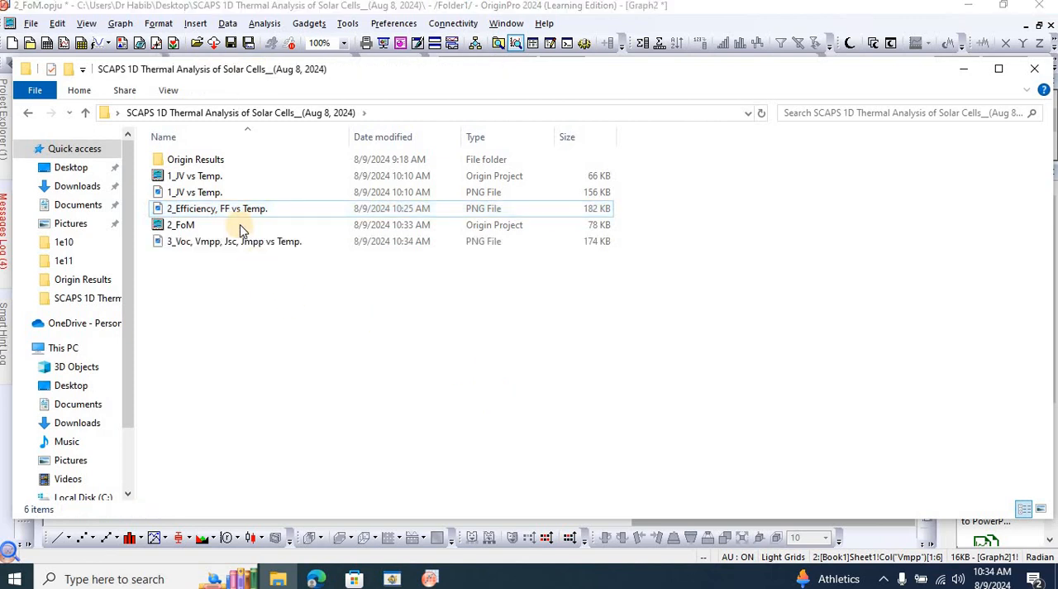
{"action": "double_click", "coordinate": [237, 246]}
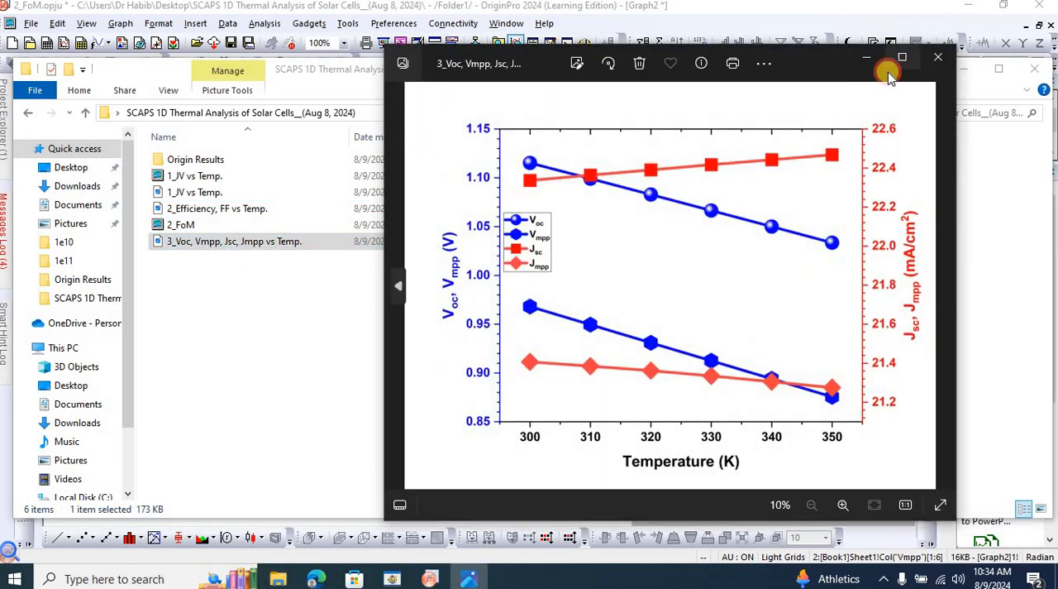
{"action": "left_click", "coordinate": [902, 58]}
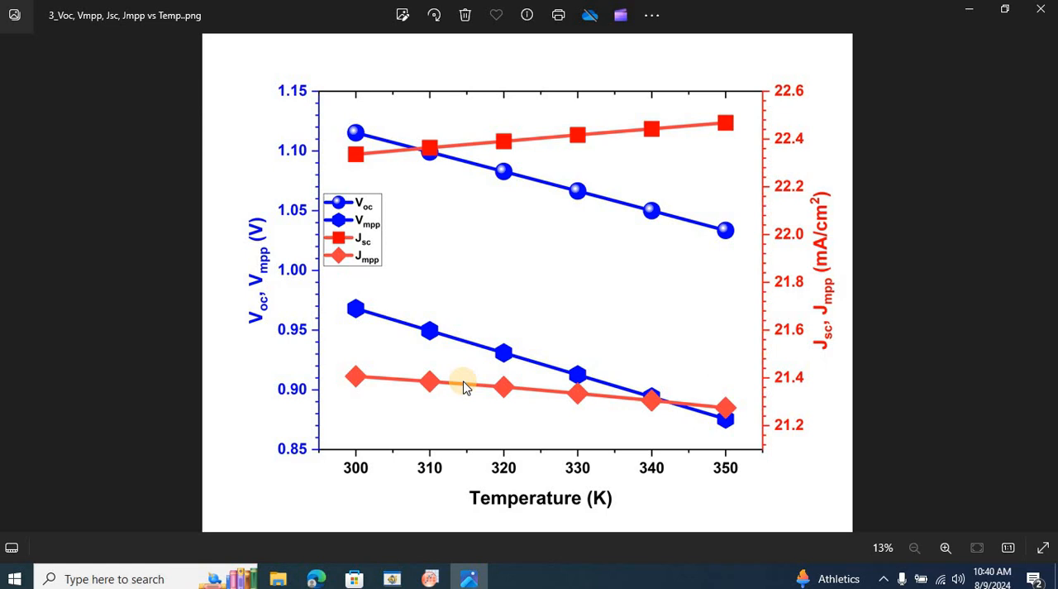
Compare the Voc, Vmpp, Jsc, Jmpp image with the exported "2_Efficiency, FF vs Temp." image, alternating between them and finishing on the former.
{"action": "key", "text": "Left"}
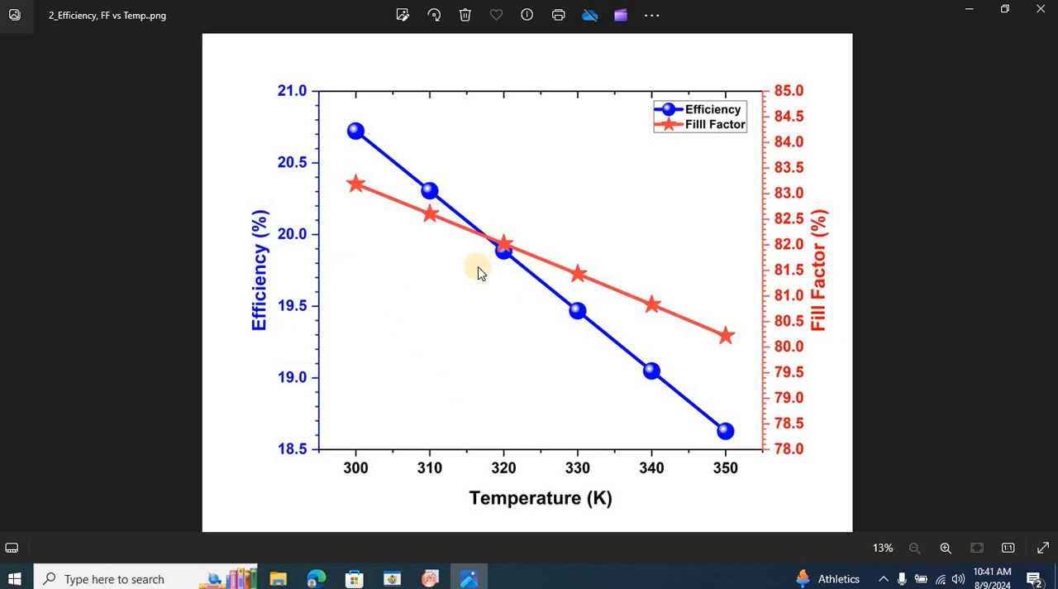
{"action": "key", "text": "Right"}
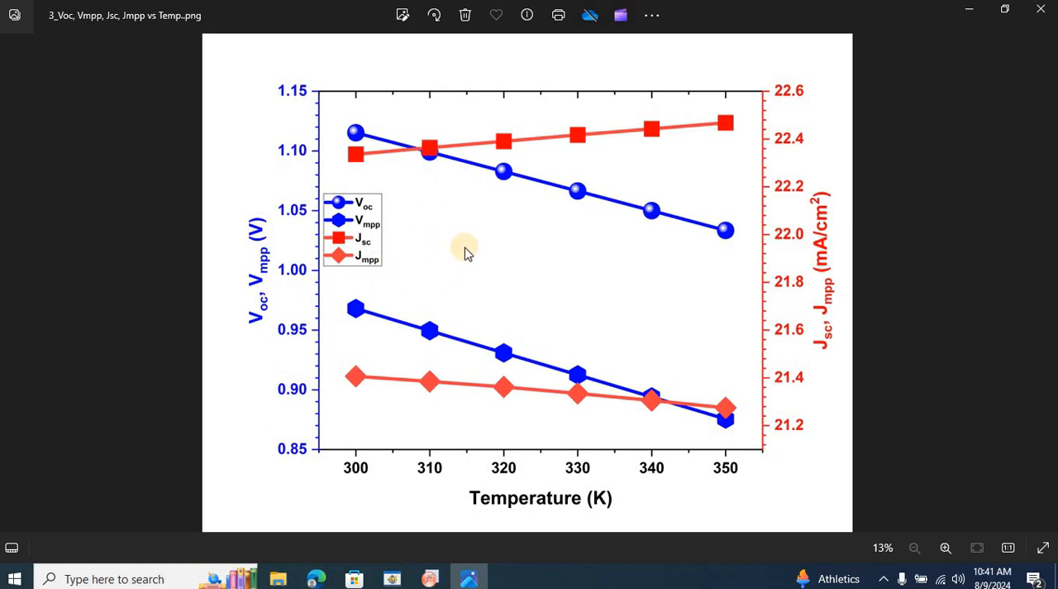
{"action": "key", "text": "Left"}
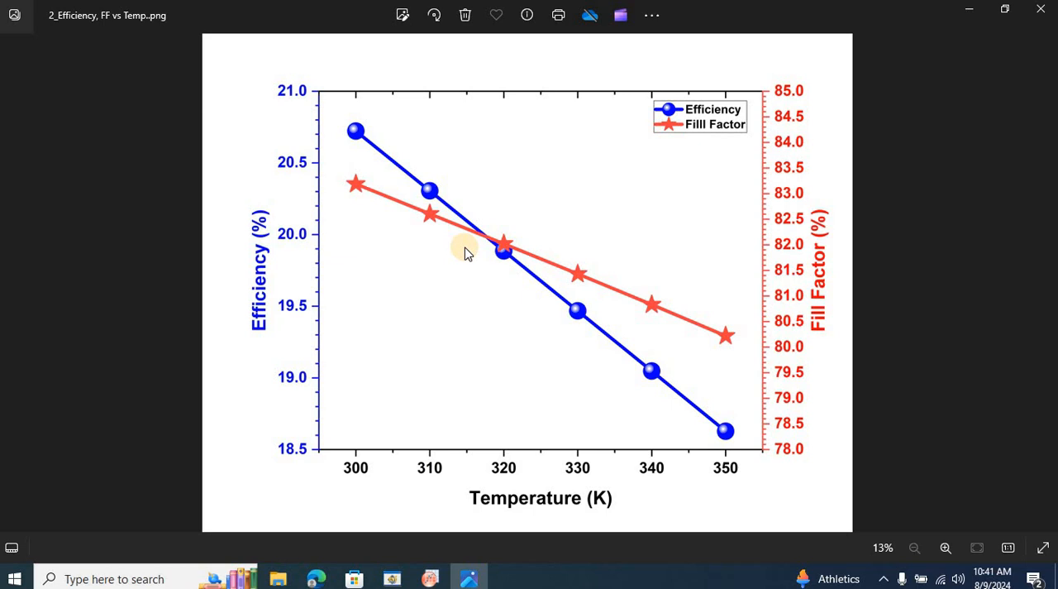
{"action": "key", "text": "Right"}
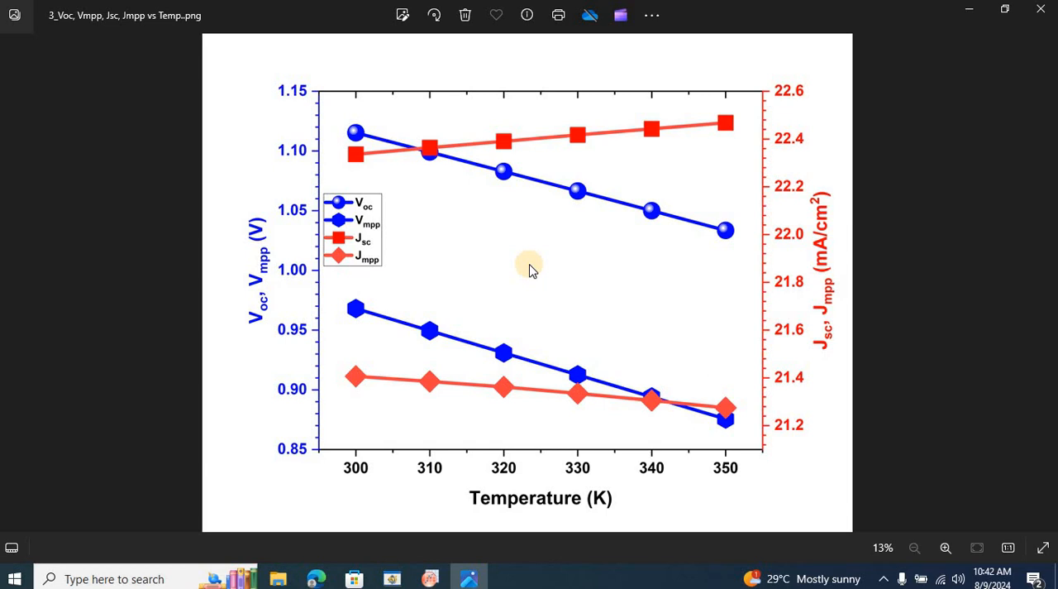
Close the image viewer and switch to Origin to view the Voc, Vmpp, Jsc, Jmpp graph.
{"action": "left_click", "coordinate": [1040, 9]}
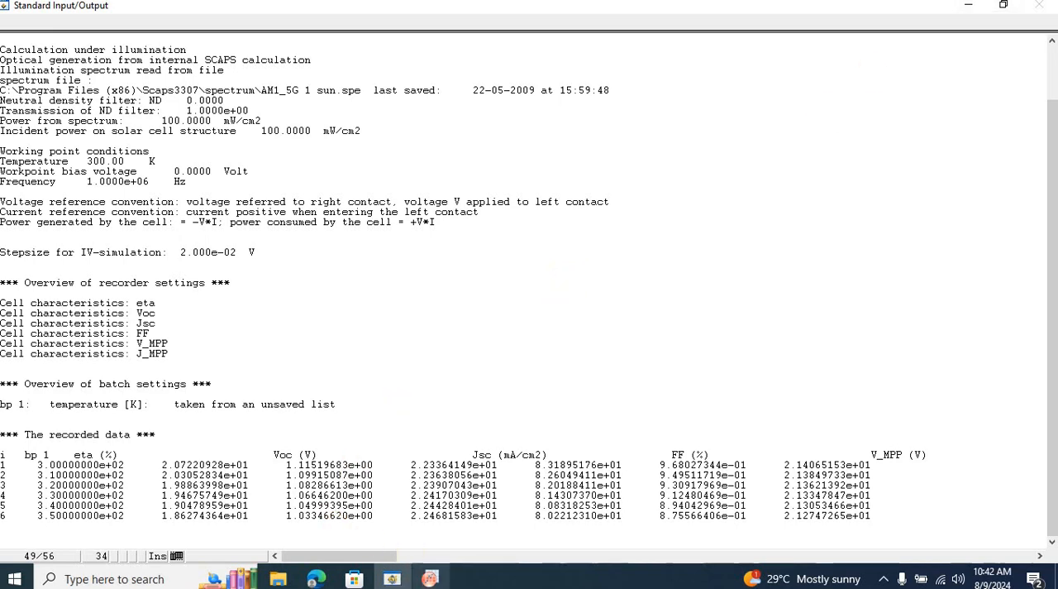
{"action": "left_click", "coordinate": [430, 579]}
{"action": "mouse_move", "coordinate": [516, 417]}
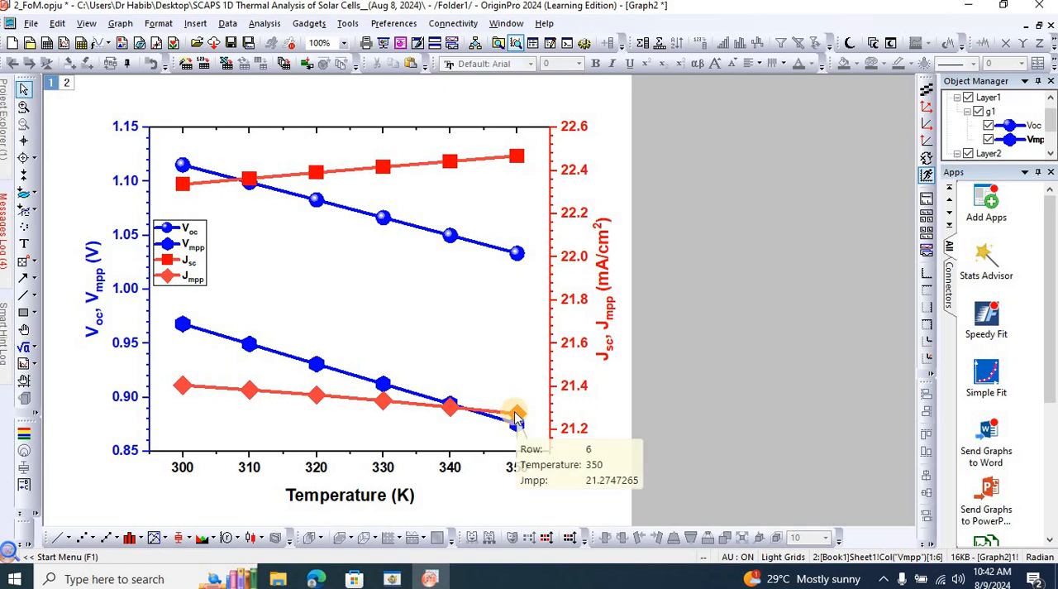